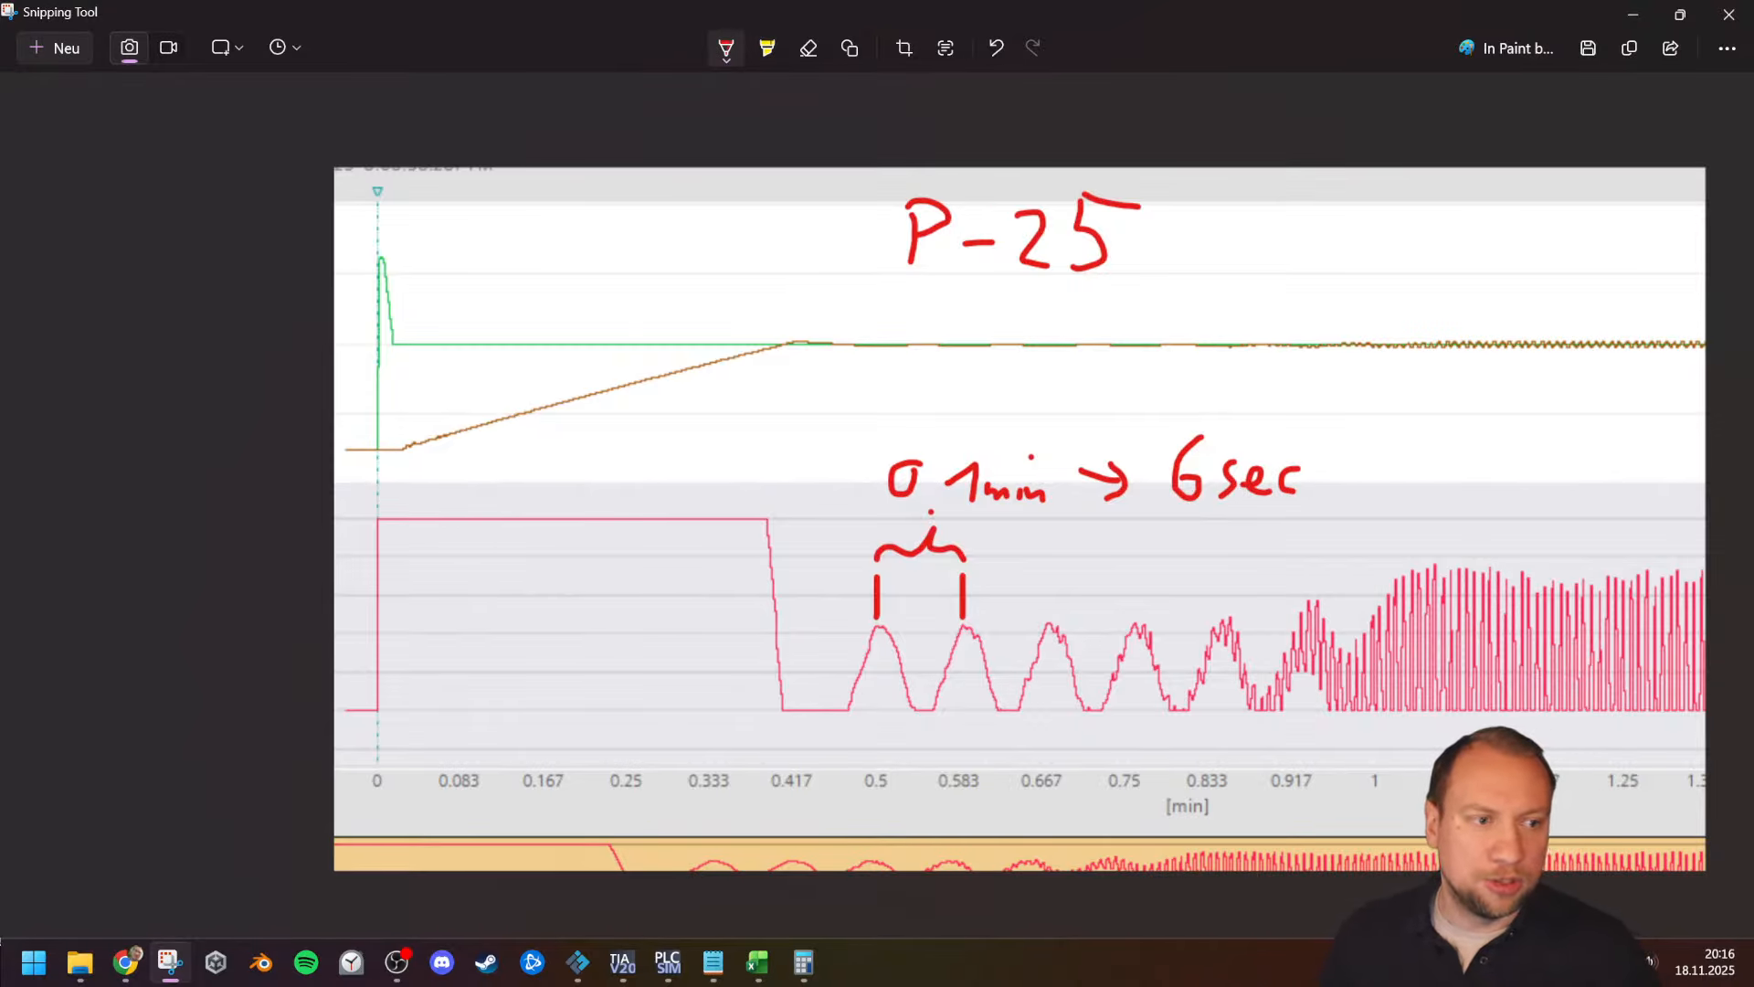
Step: Switch to the Chrome window showing the Wikipedia article on the Ziegler–Nichols method
key("alt+Tab")
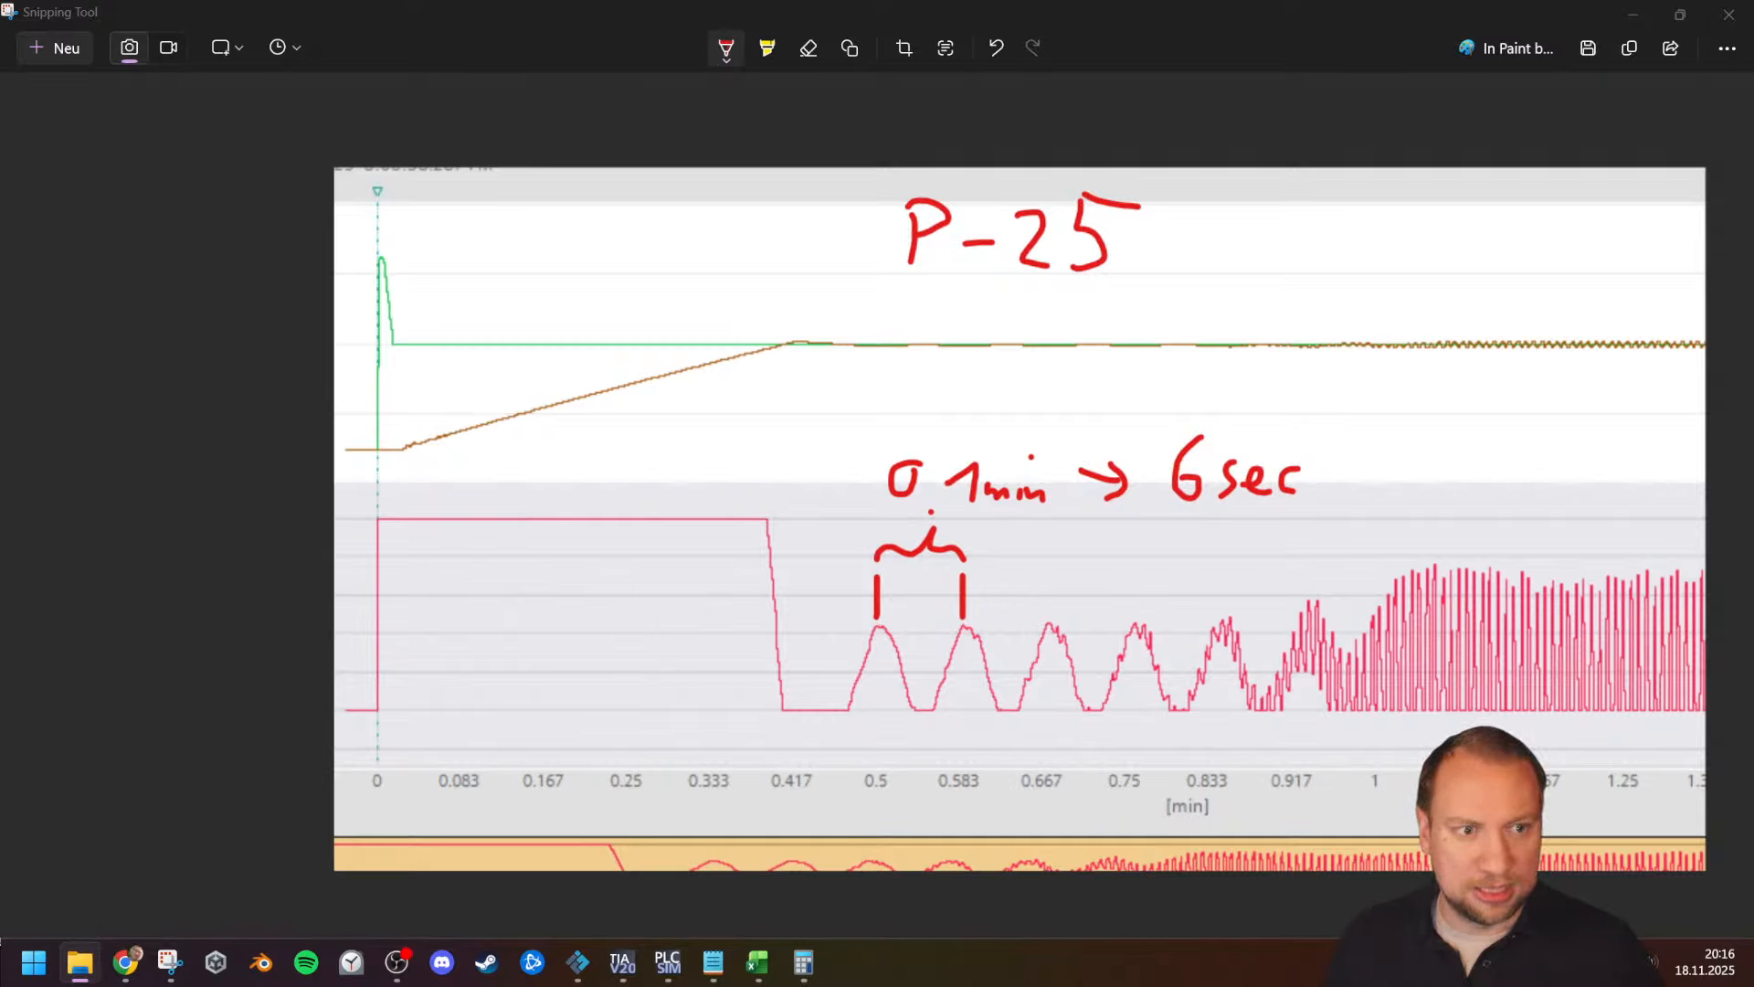
key("alt+Tab")
key("alt+Tab")
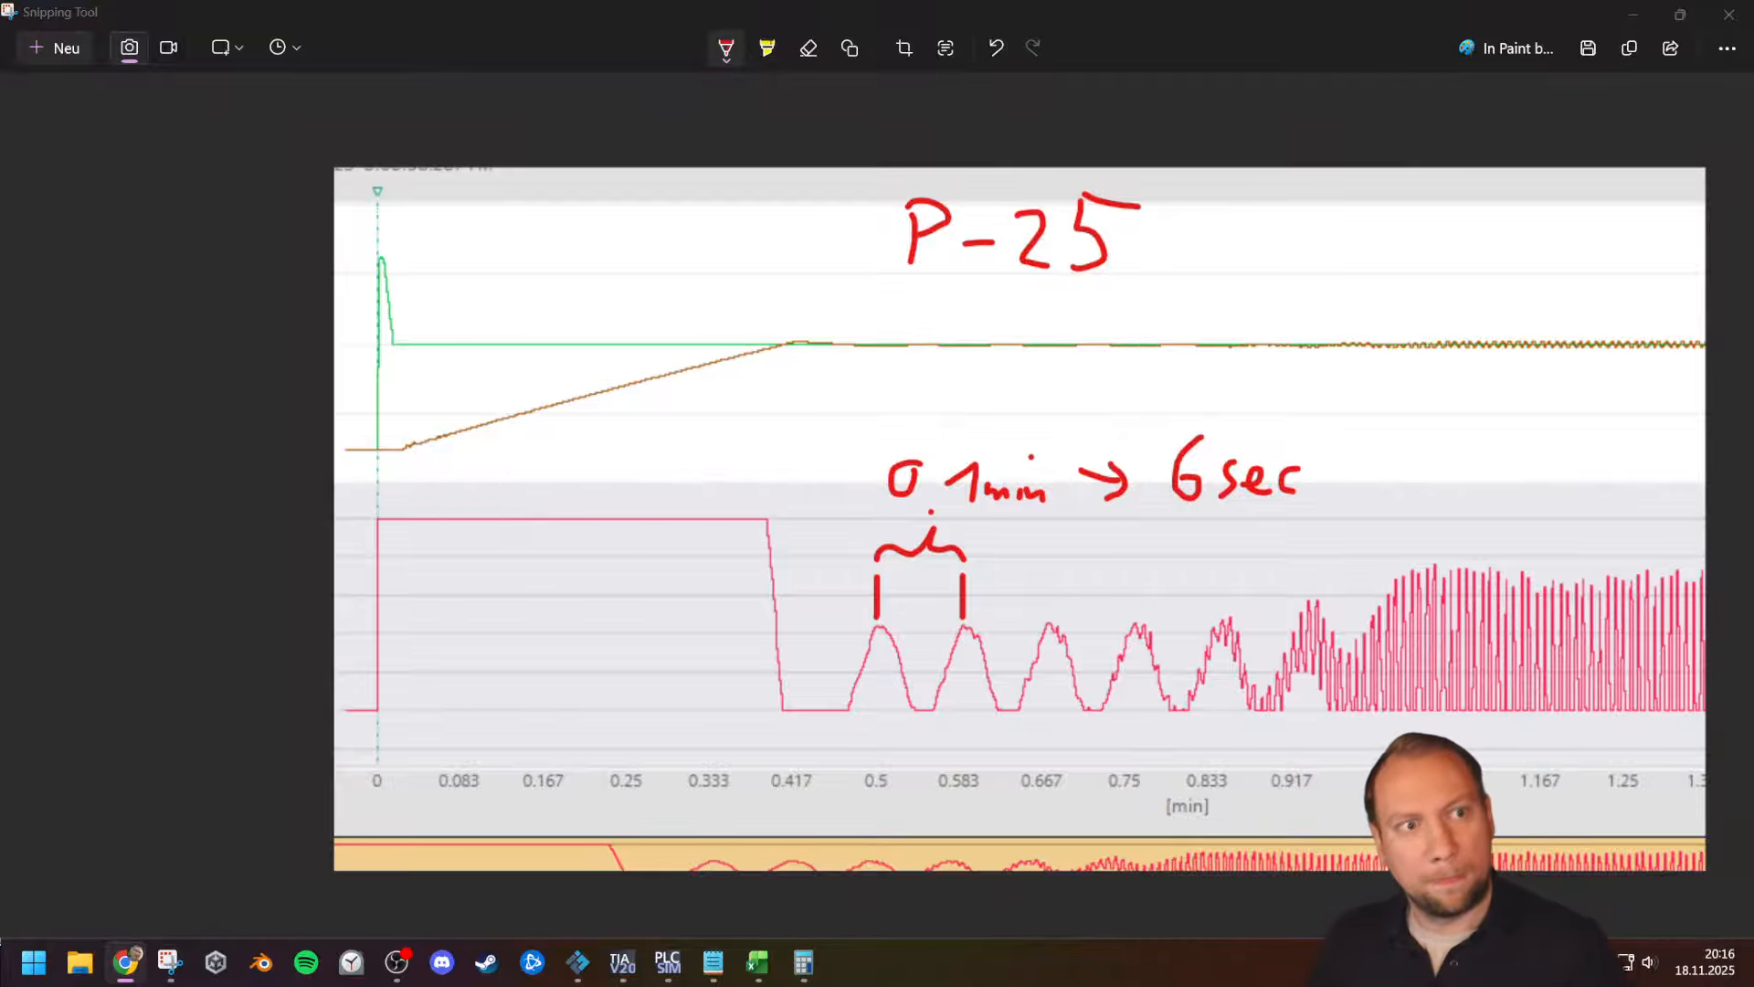
left_click_drag(1753, 657, 1033, 2)
left_click_drag(907, 392, 1003, 526)
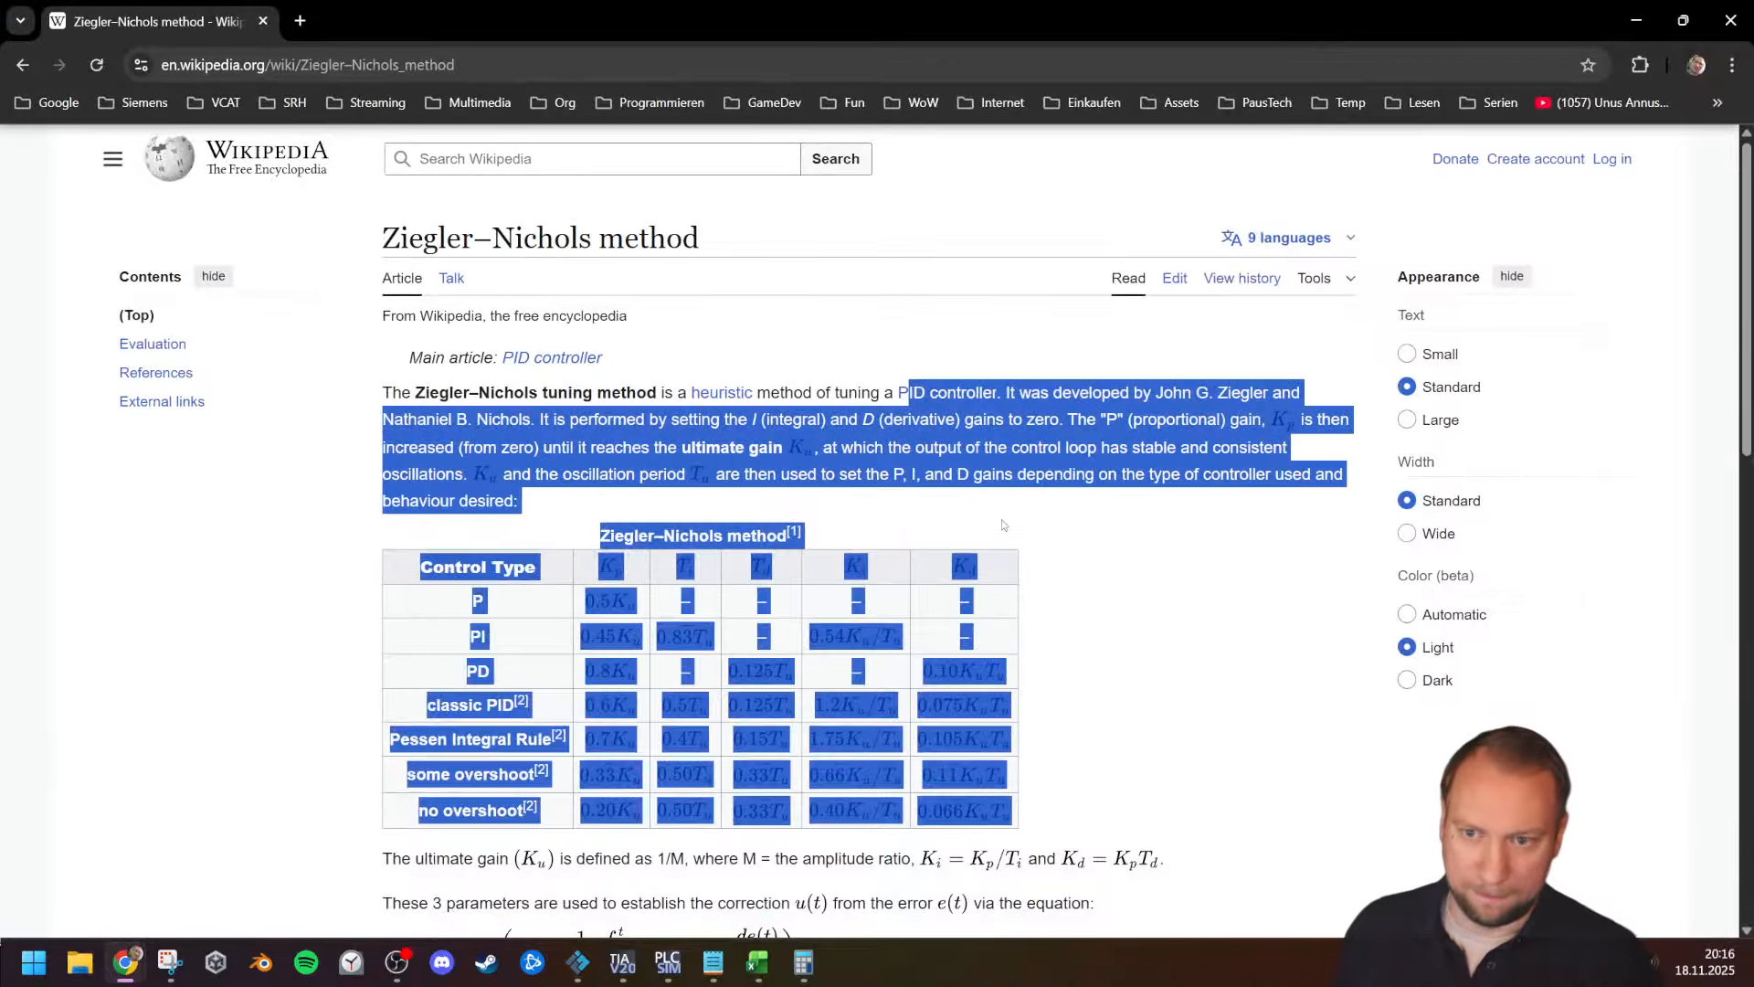
left_click(1166, 510)
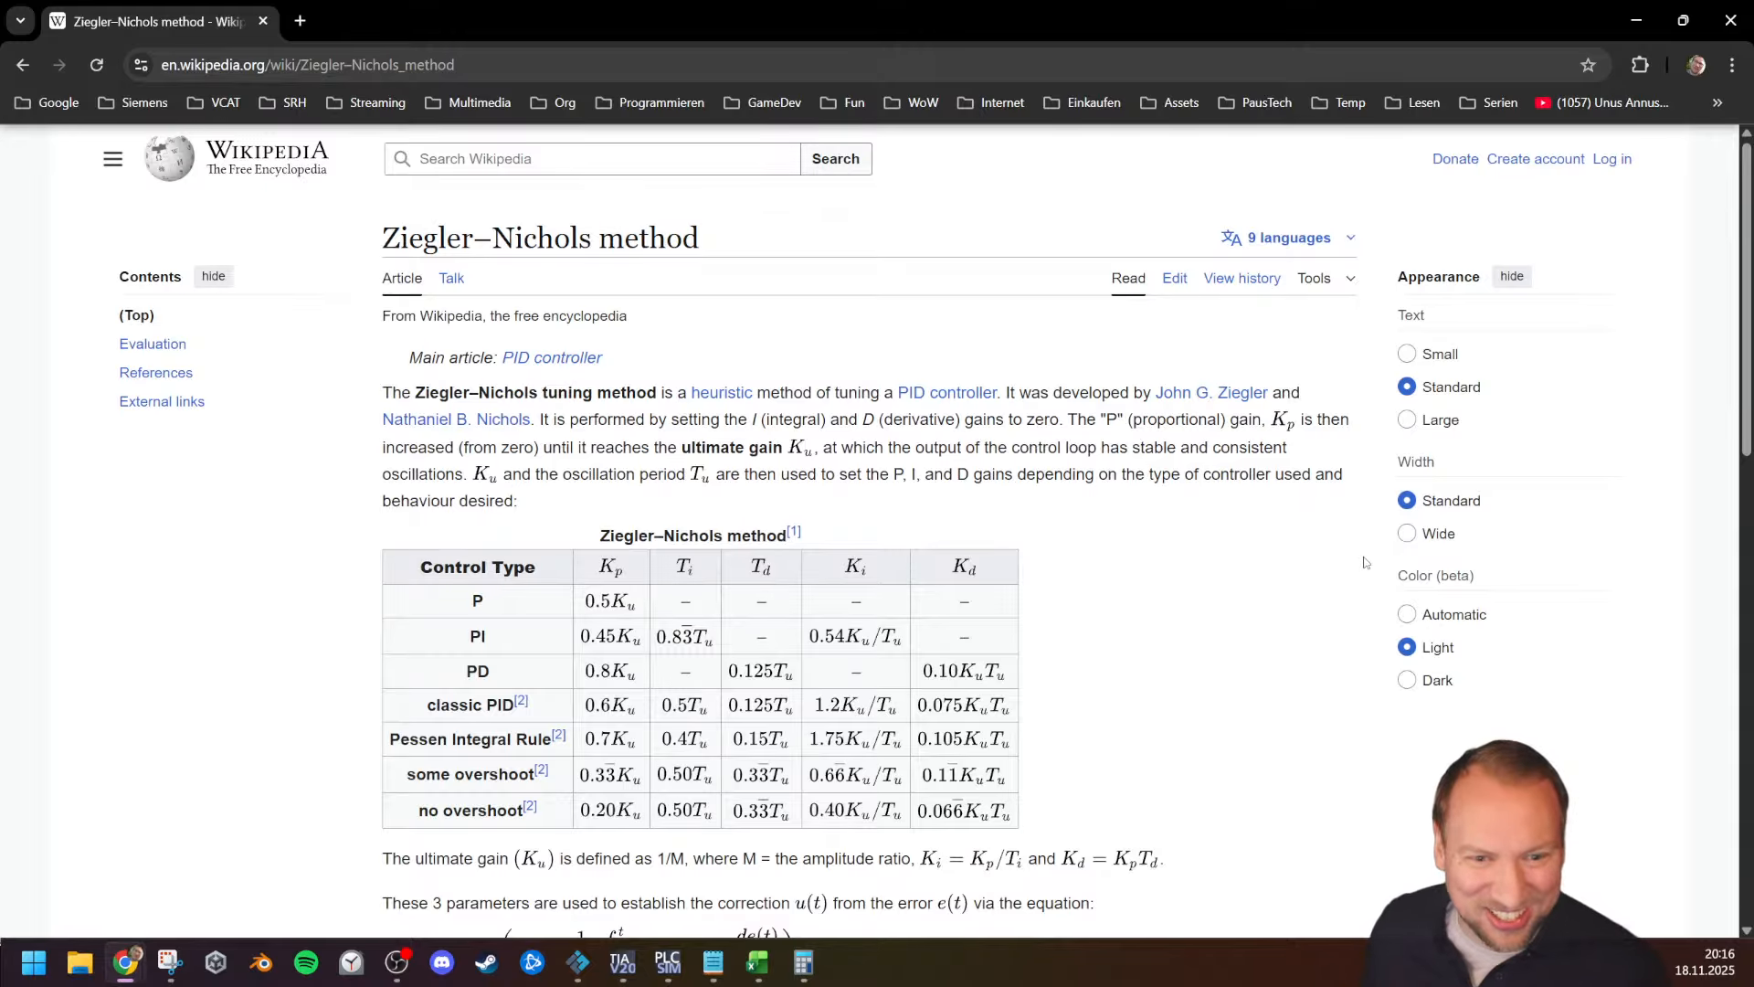
Step: Look through the languages in which the Ziegler–Nichols article is available, then dismiss the list
left_click(1279, 238)
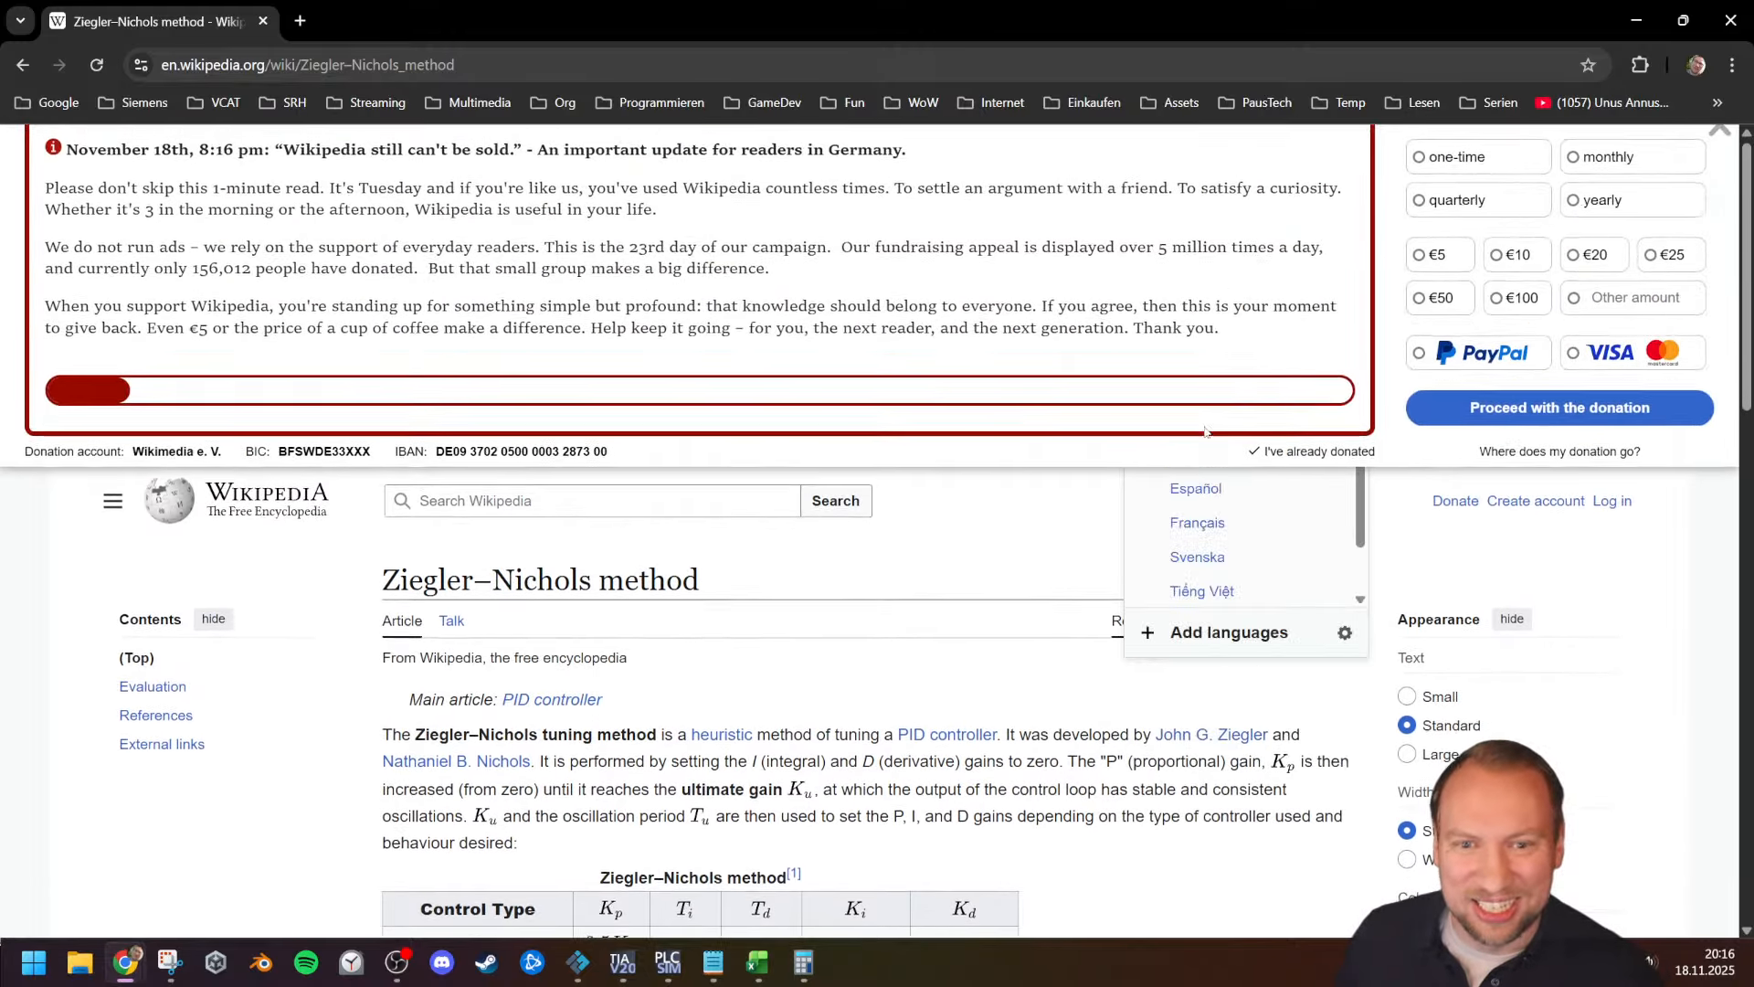
left_click(1289, 237)
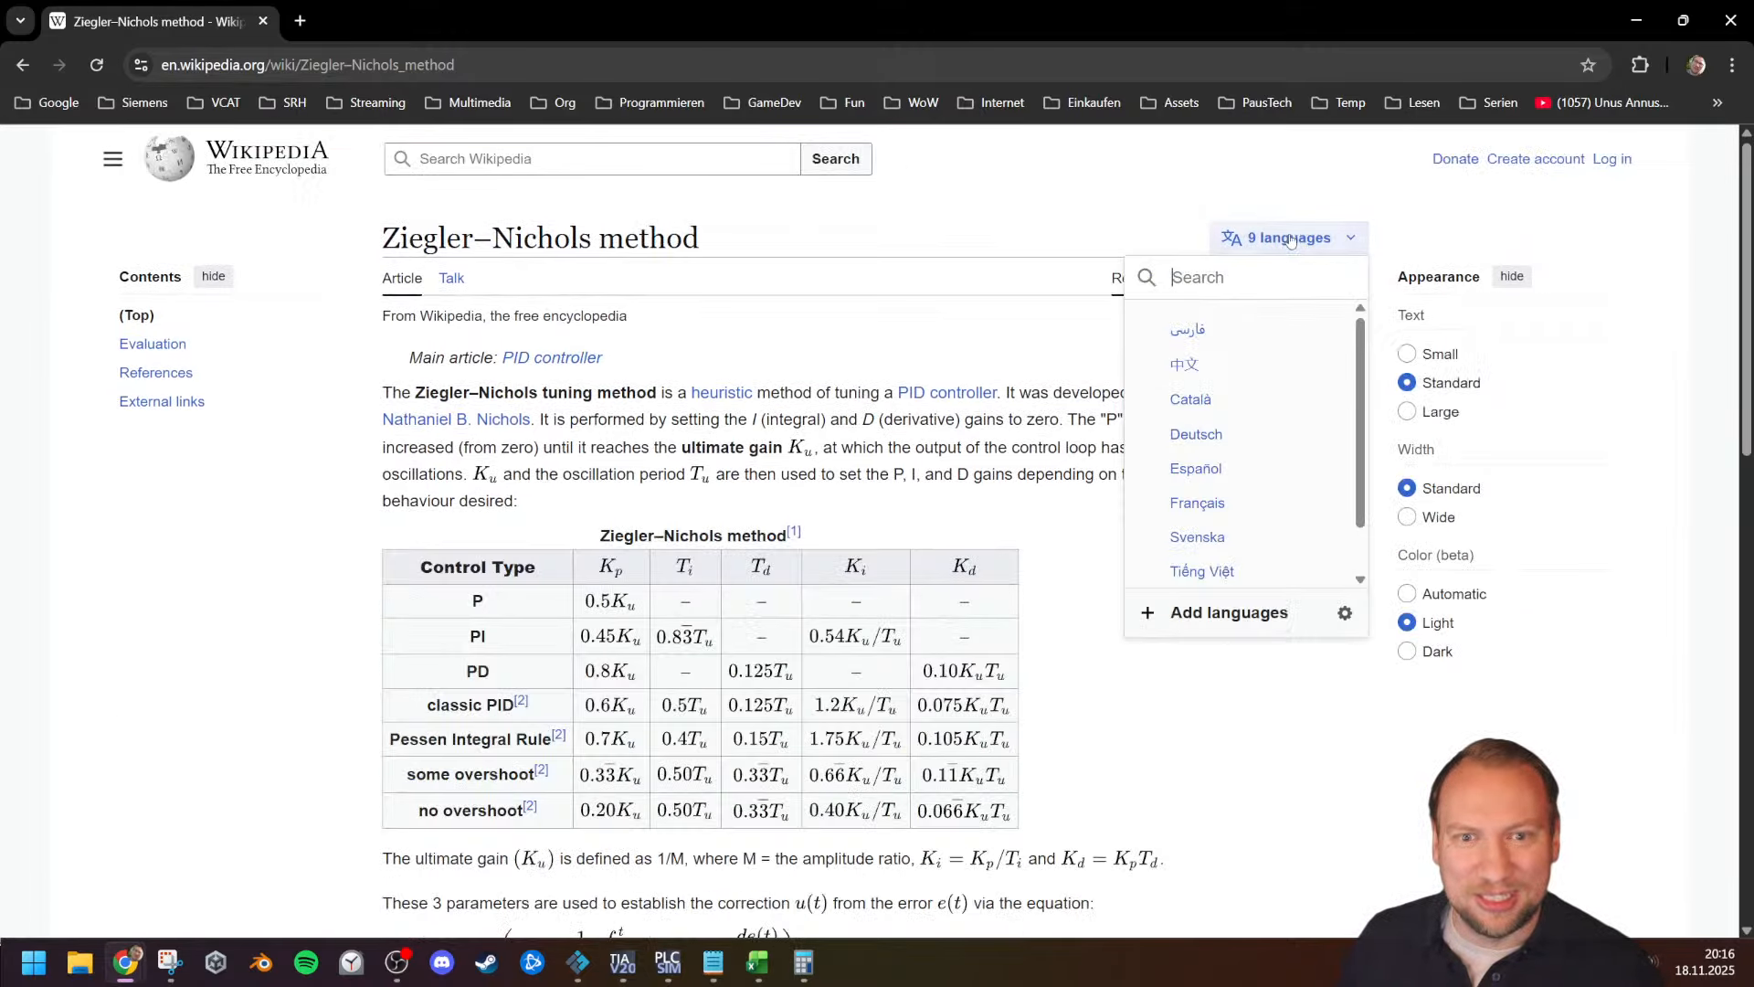
scroll(1220, 413, "down", 1)
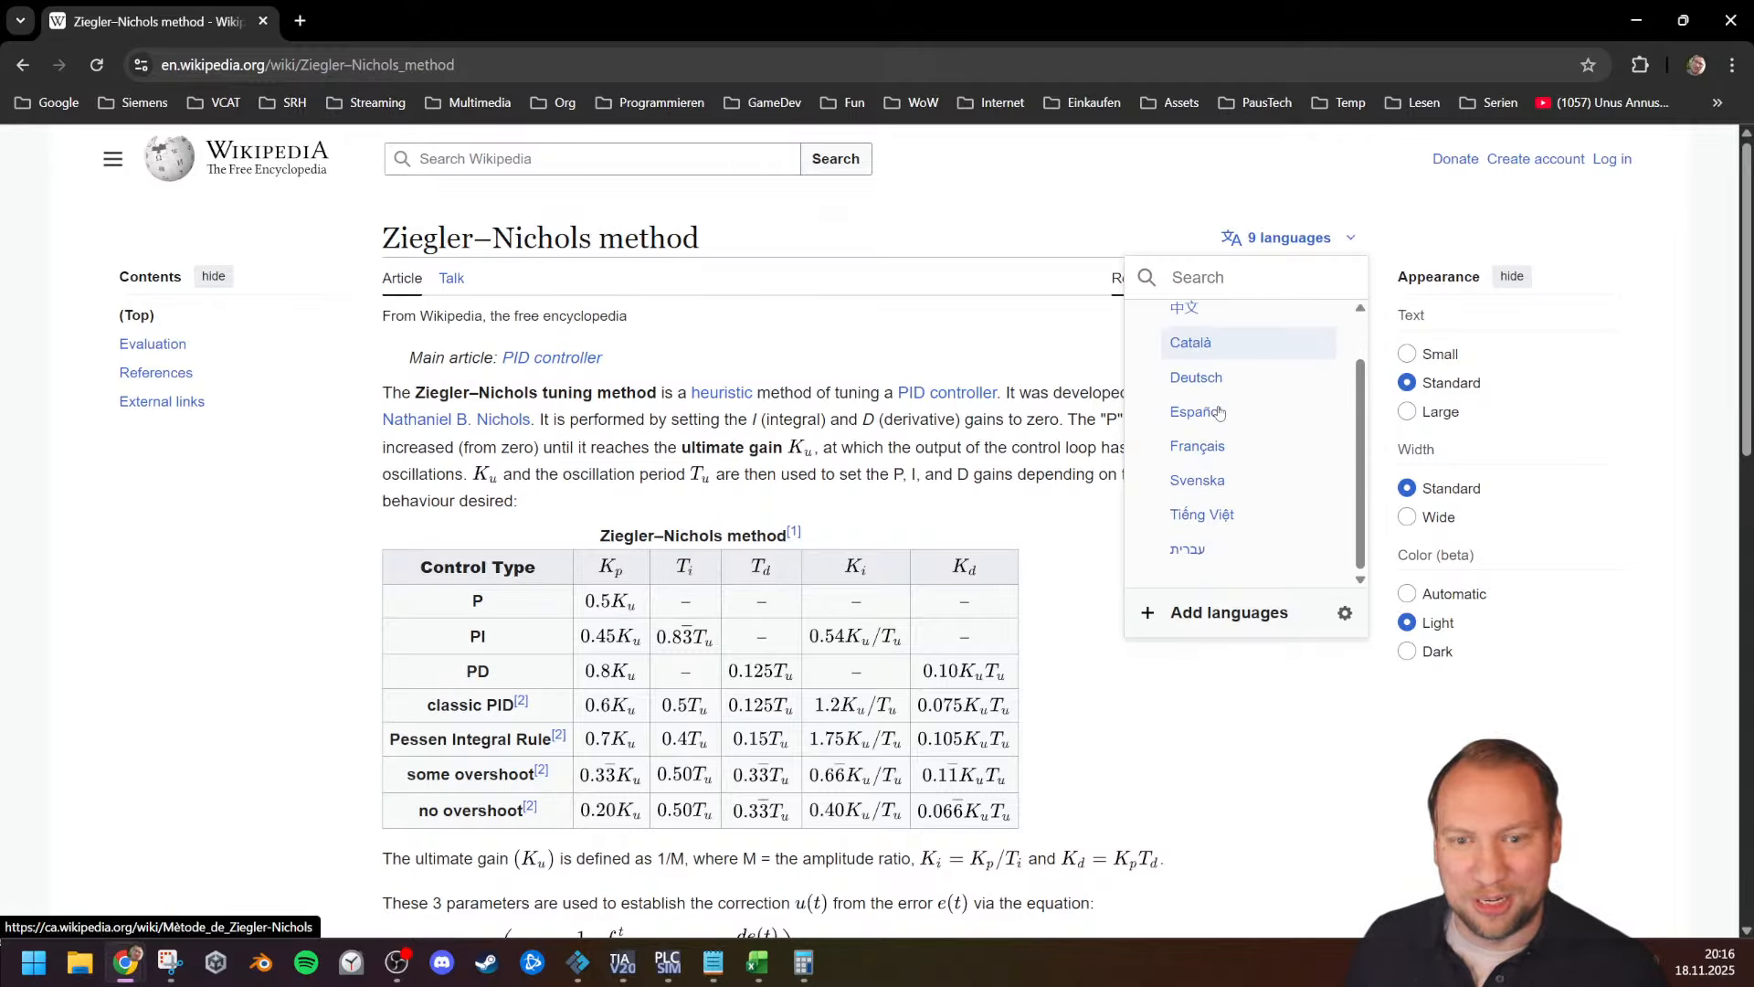
scroll(1220, 413, "down", 1)
scroll(1220, 413, "up", 3)
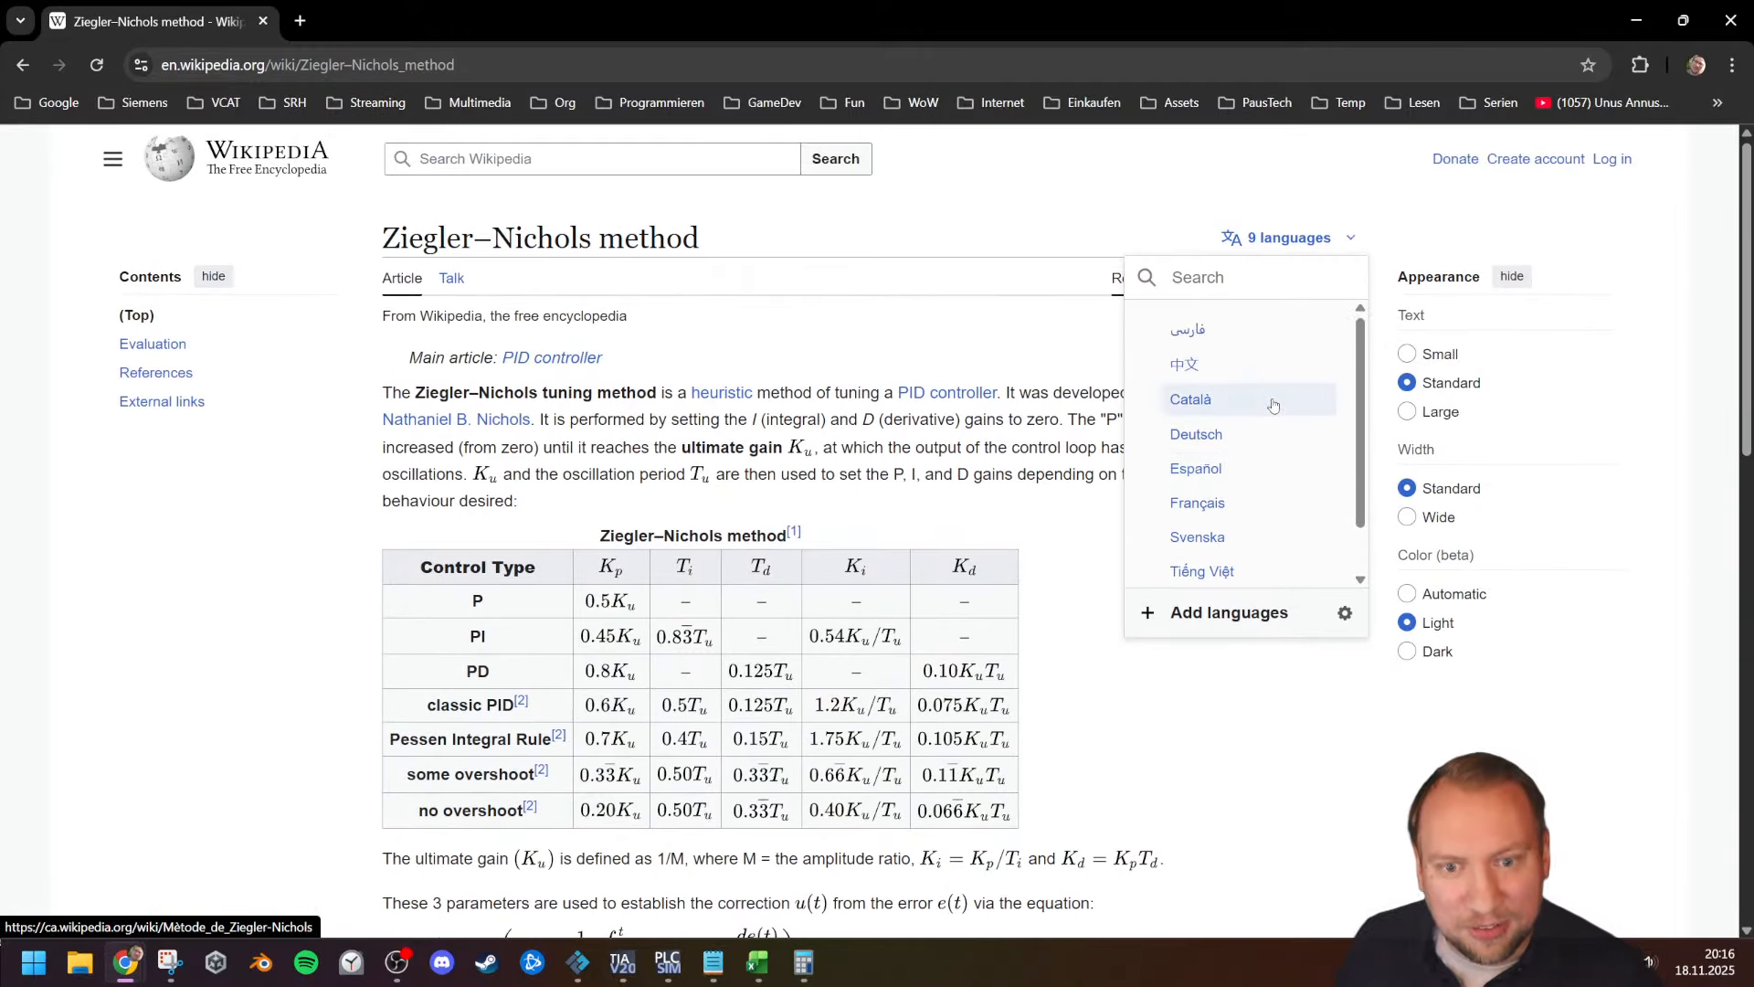
scroll(1273, 405, "down", 1)
left_click(868, 446)
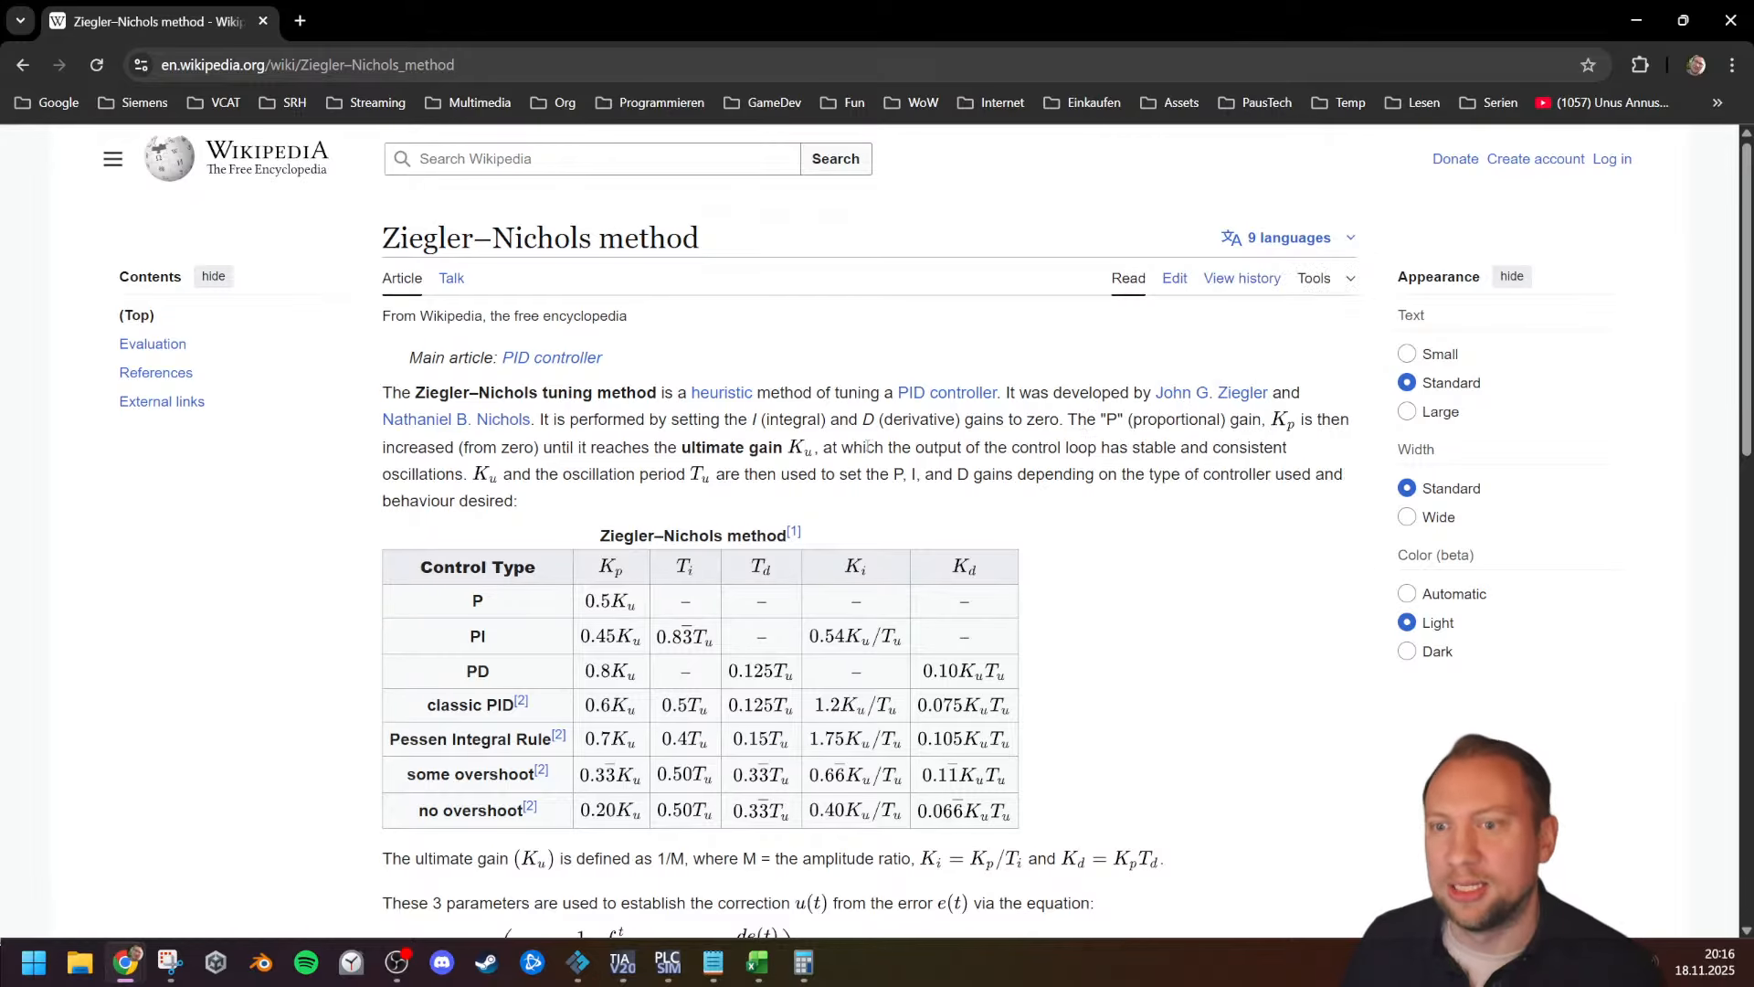
Step: Examine the article's tuning table, formulas and the explanations of the ultimate gain Ku and oscillation period Tu
scroll(839, 472, "down", 8)
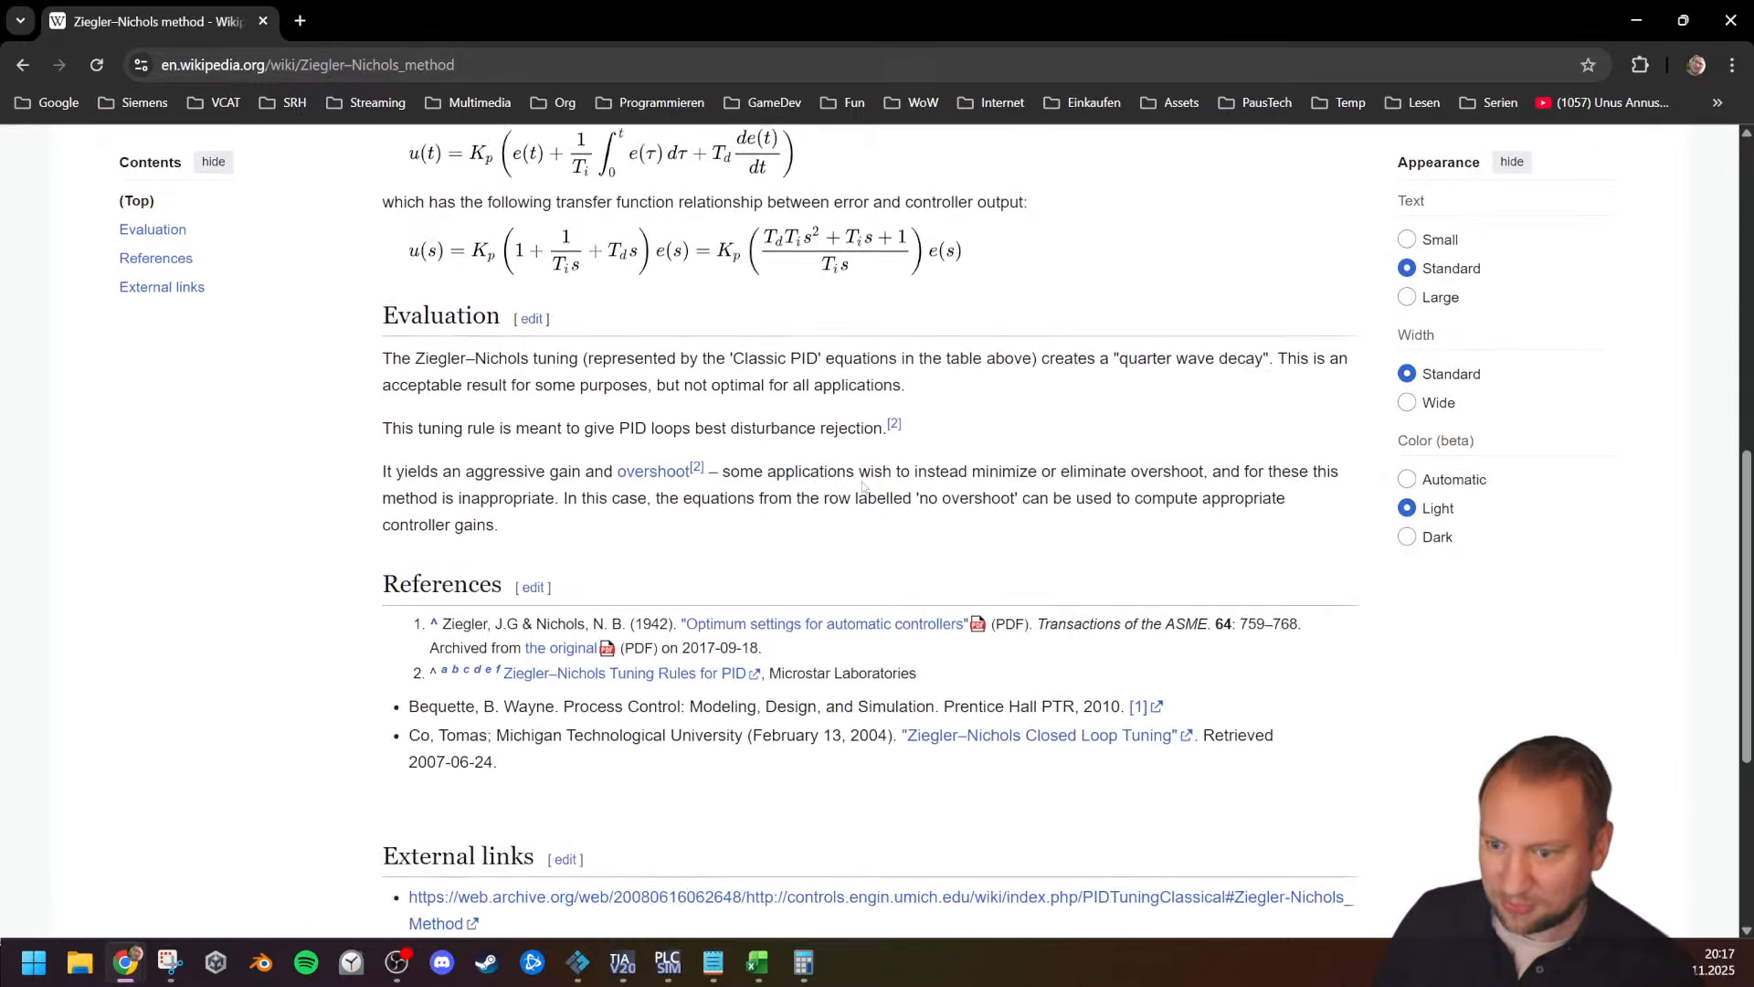
scroll(836, 479, "up", 3)
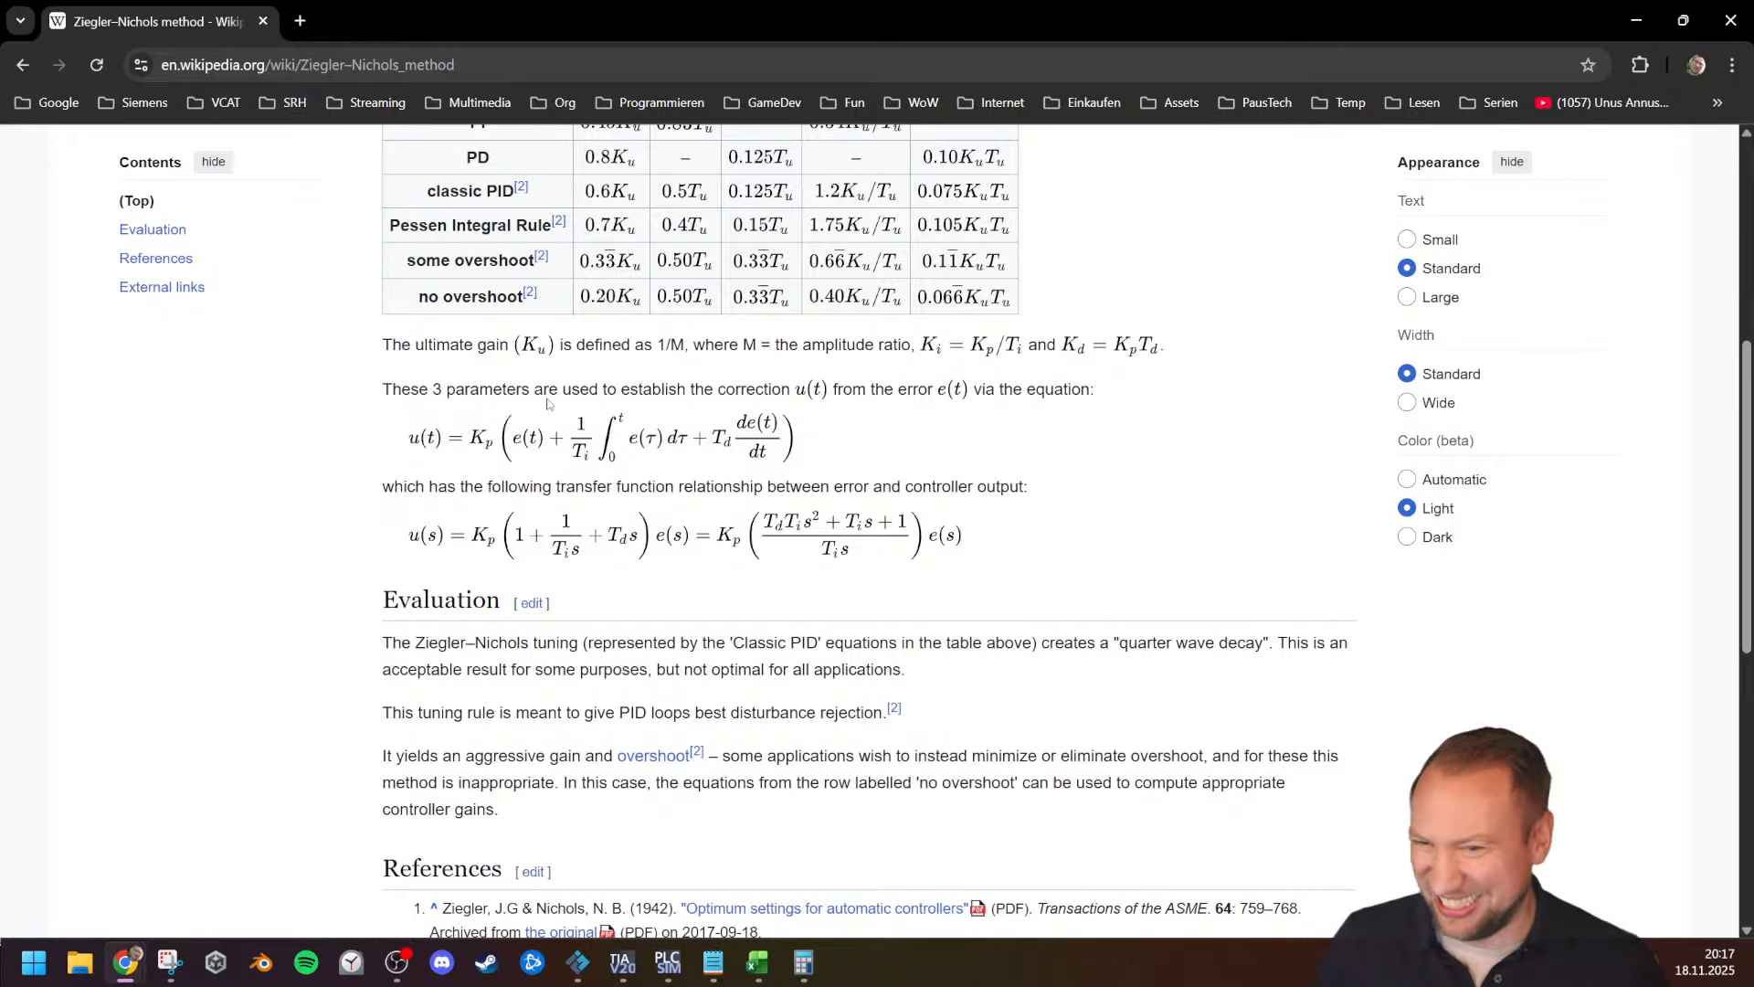
scroll(574, 390, "up", 1)
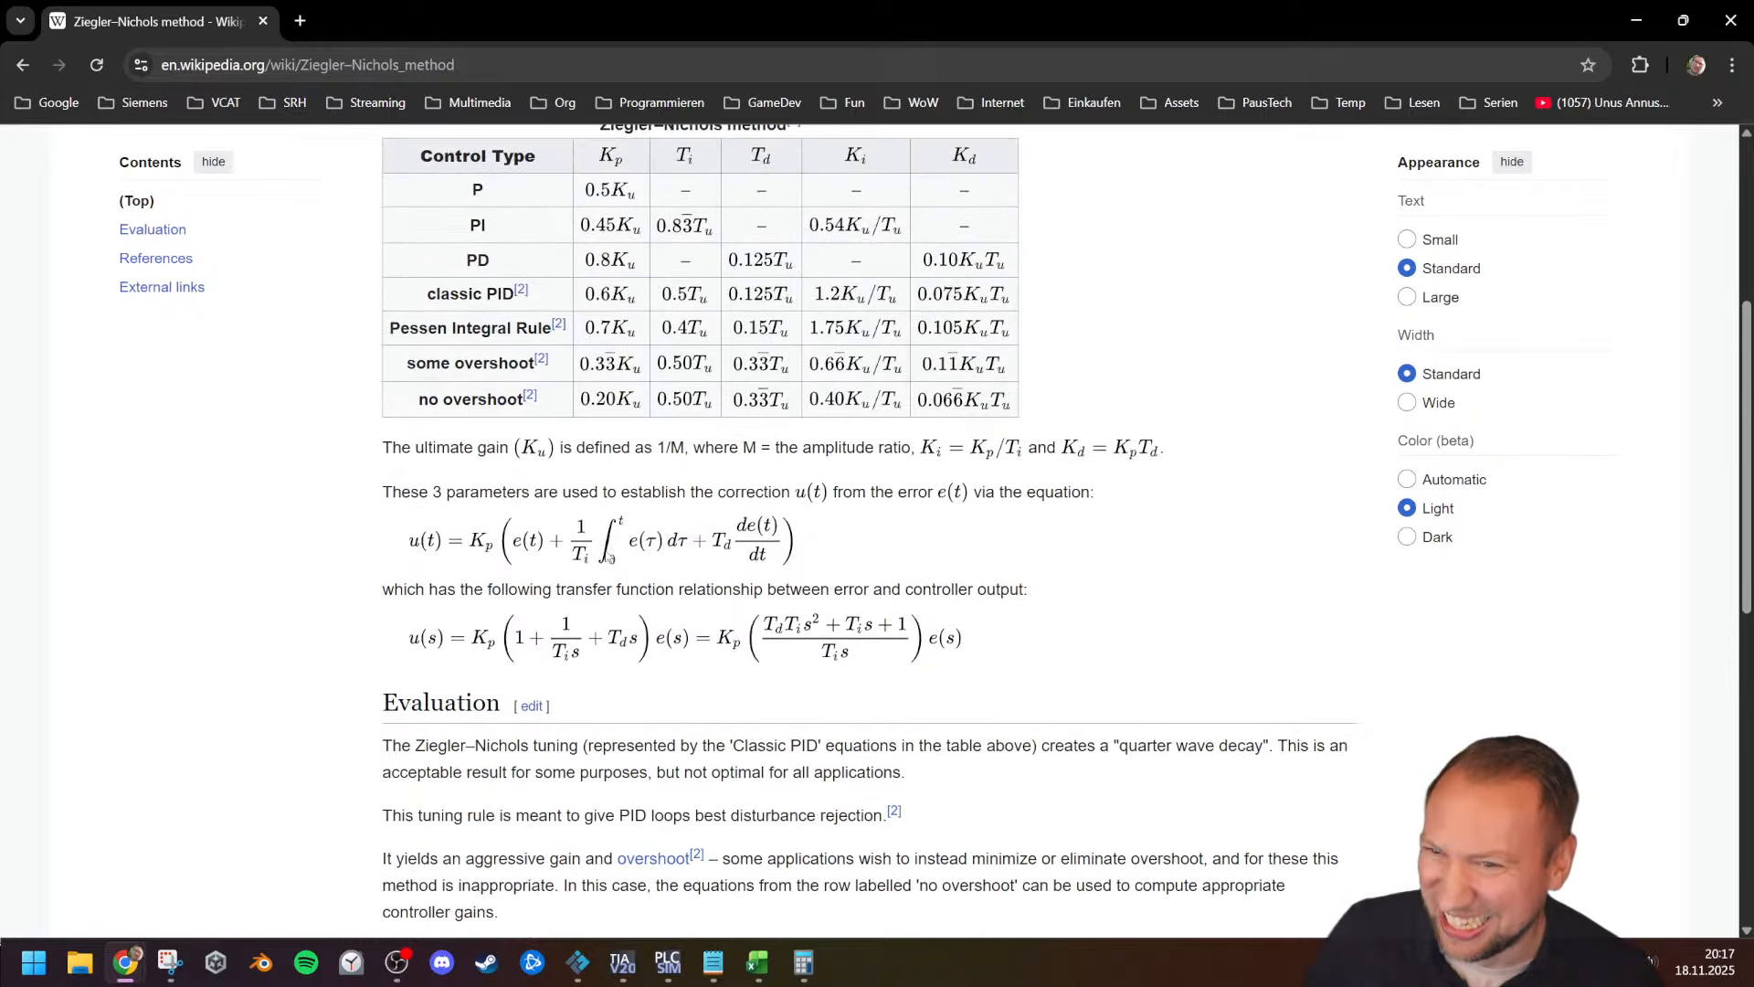
scroll(610, 559, "up", 1)
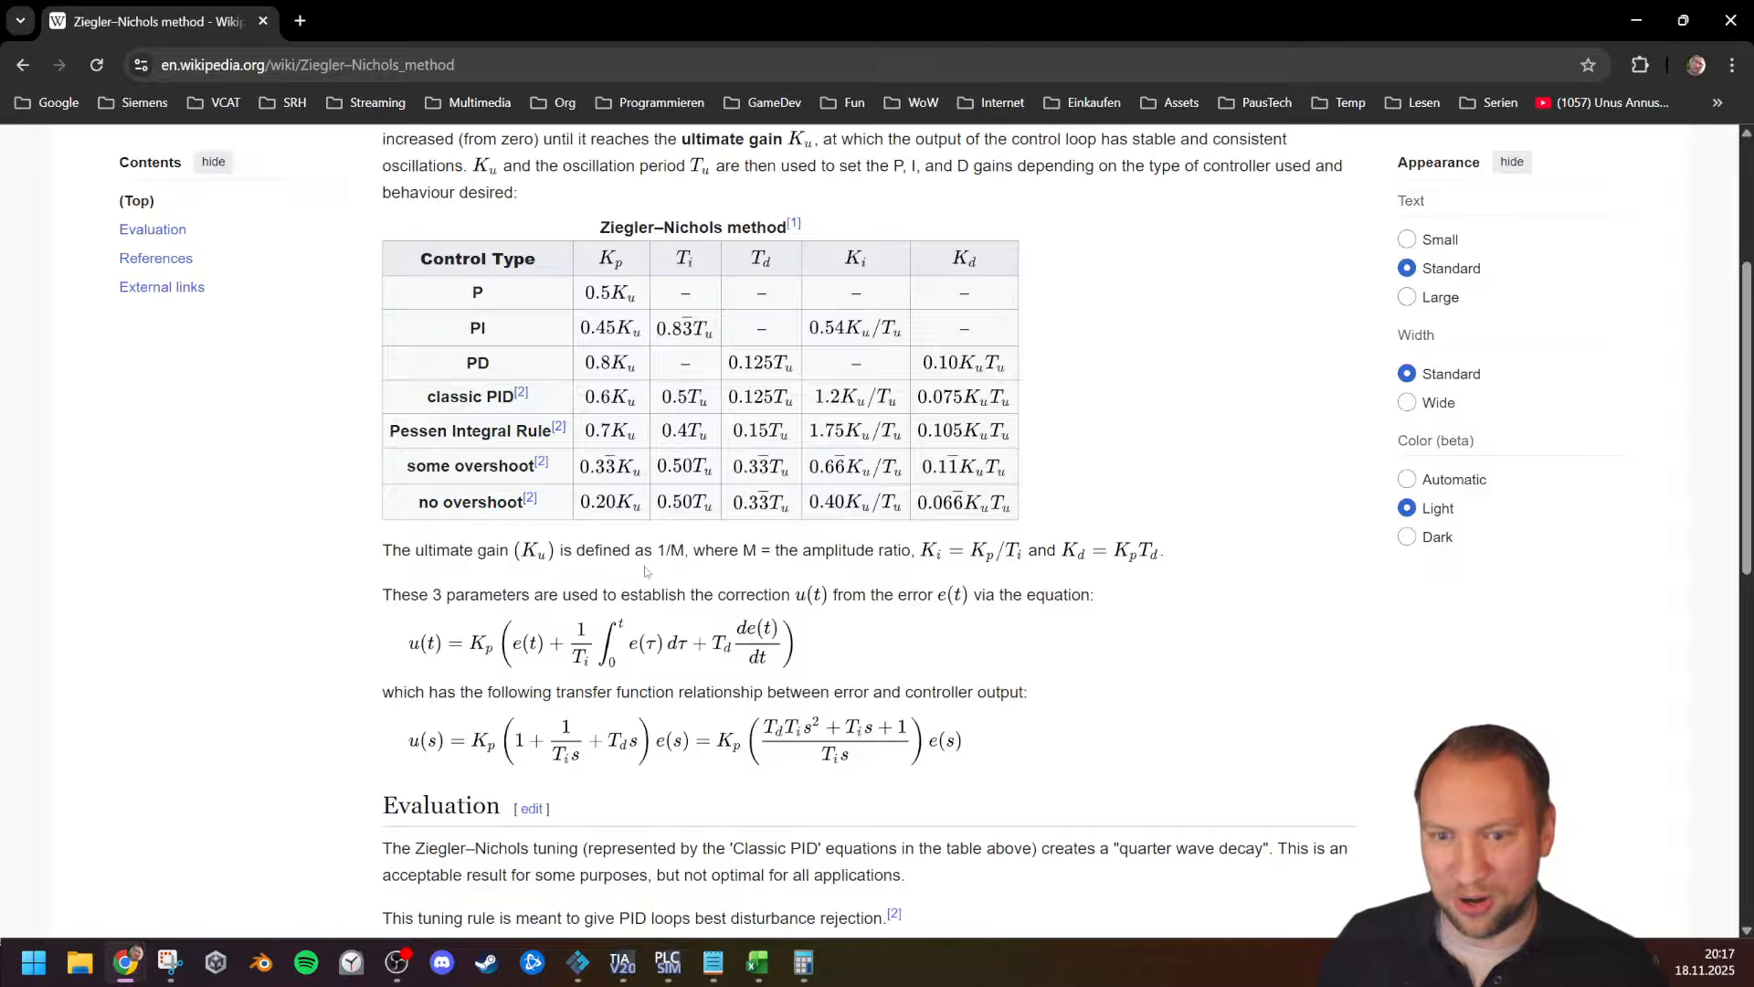
scroll(670, 592, "up", 2)
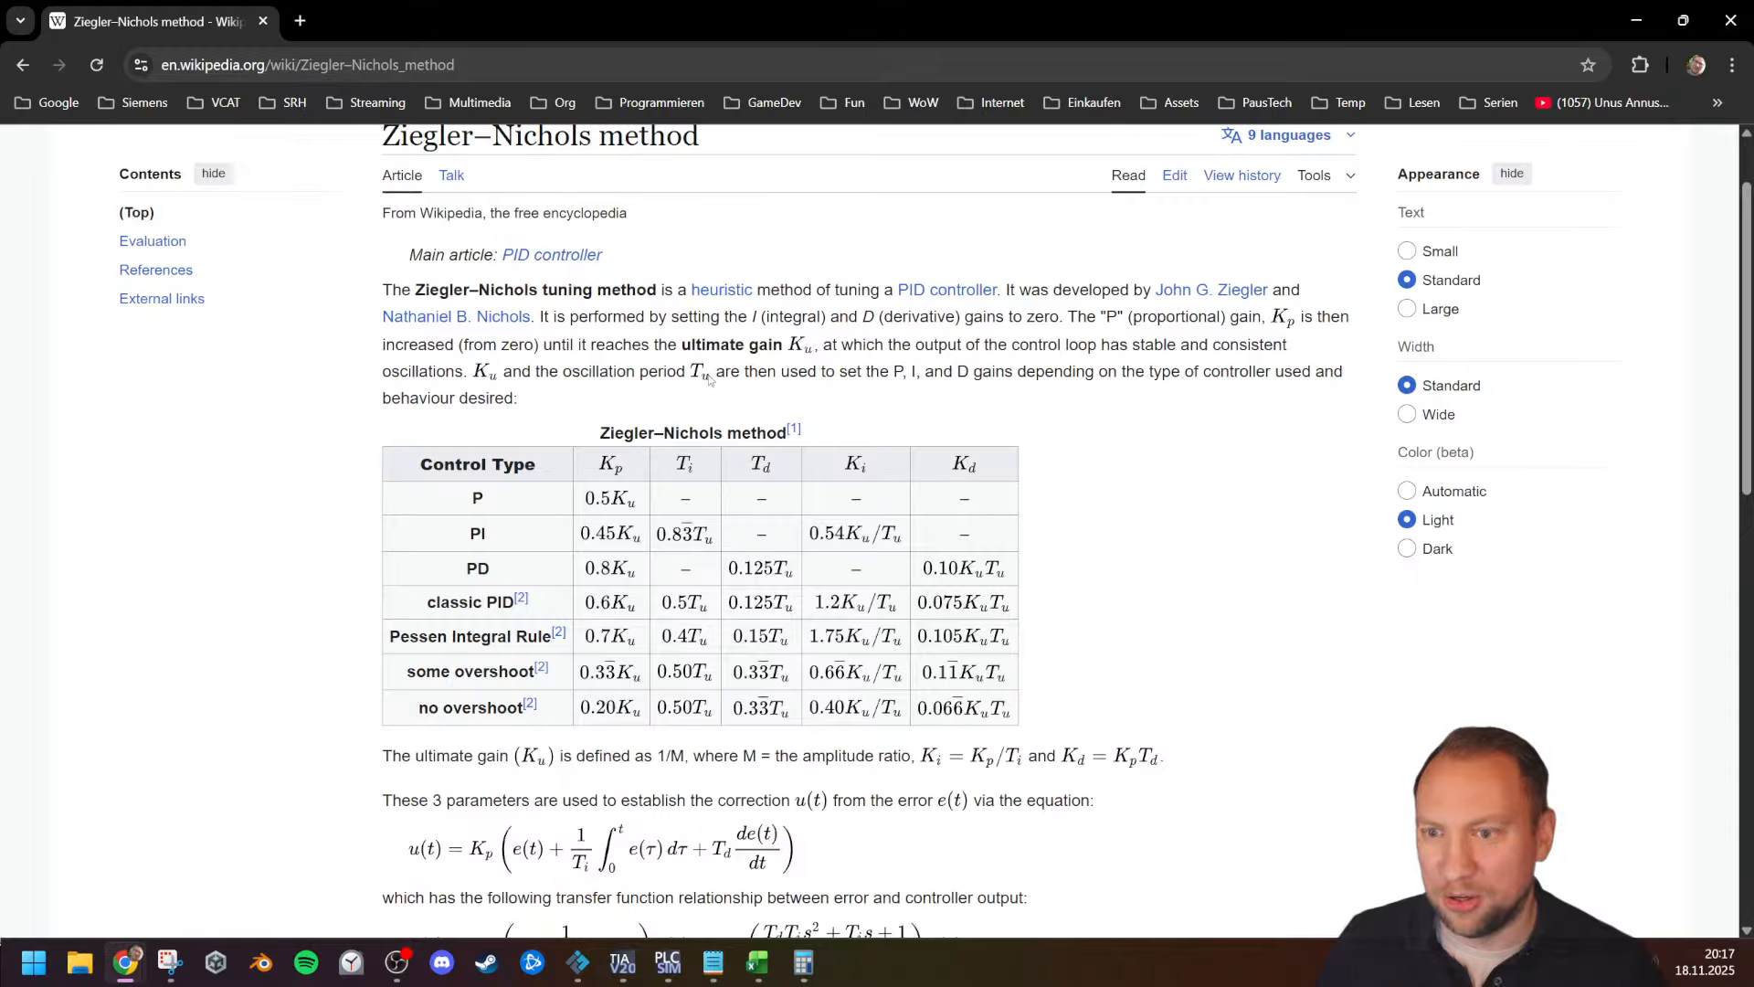
mouse_move(713, 374)
left_mouse_down()
mouse_move(671, 375)
mouse_move(700, 376)
left_mouse_up()
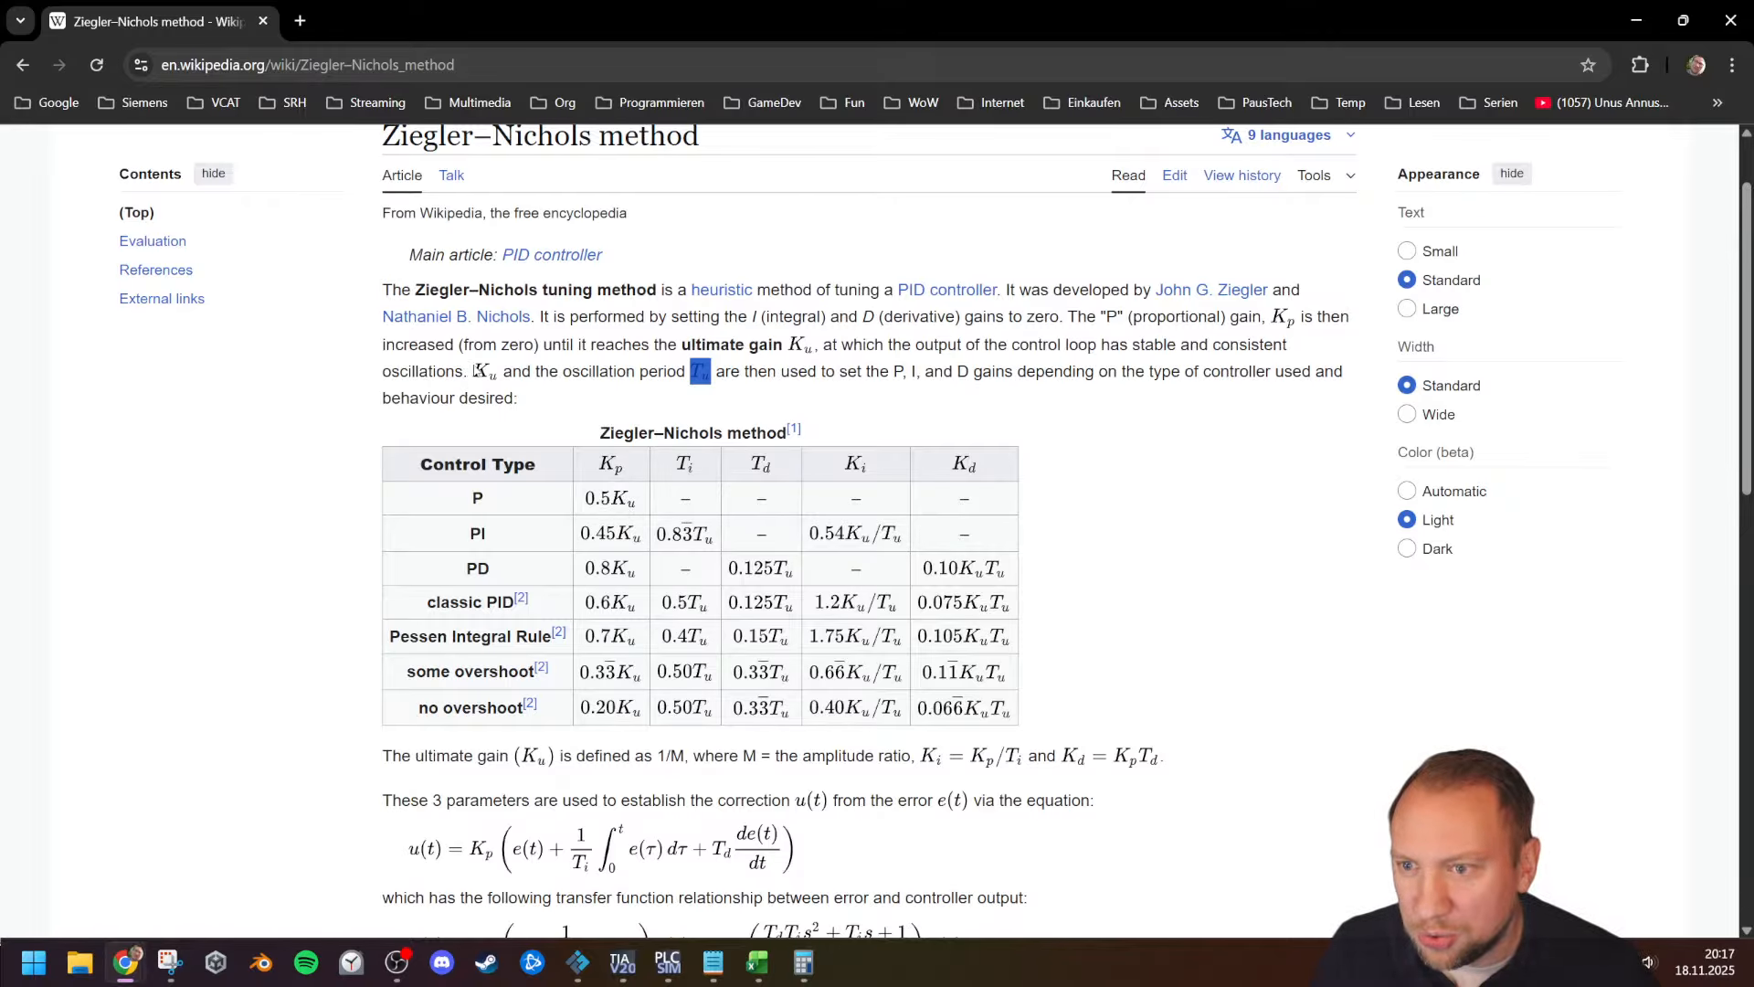
scroll(703, 431, "down", 1)
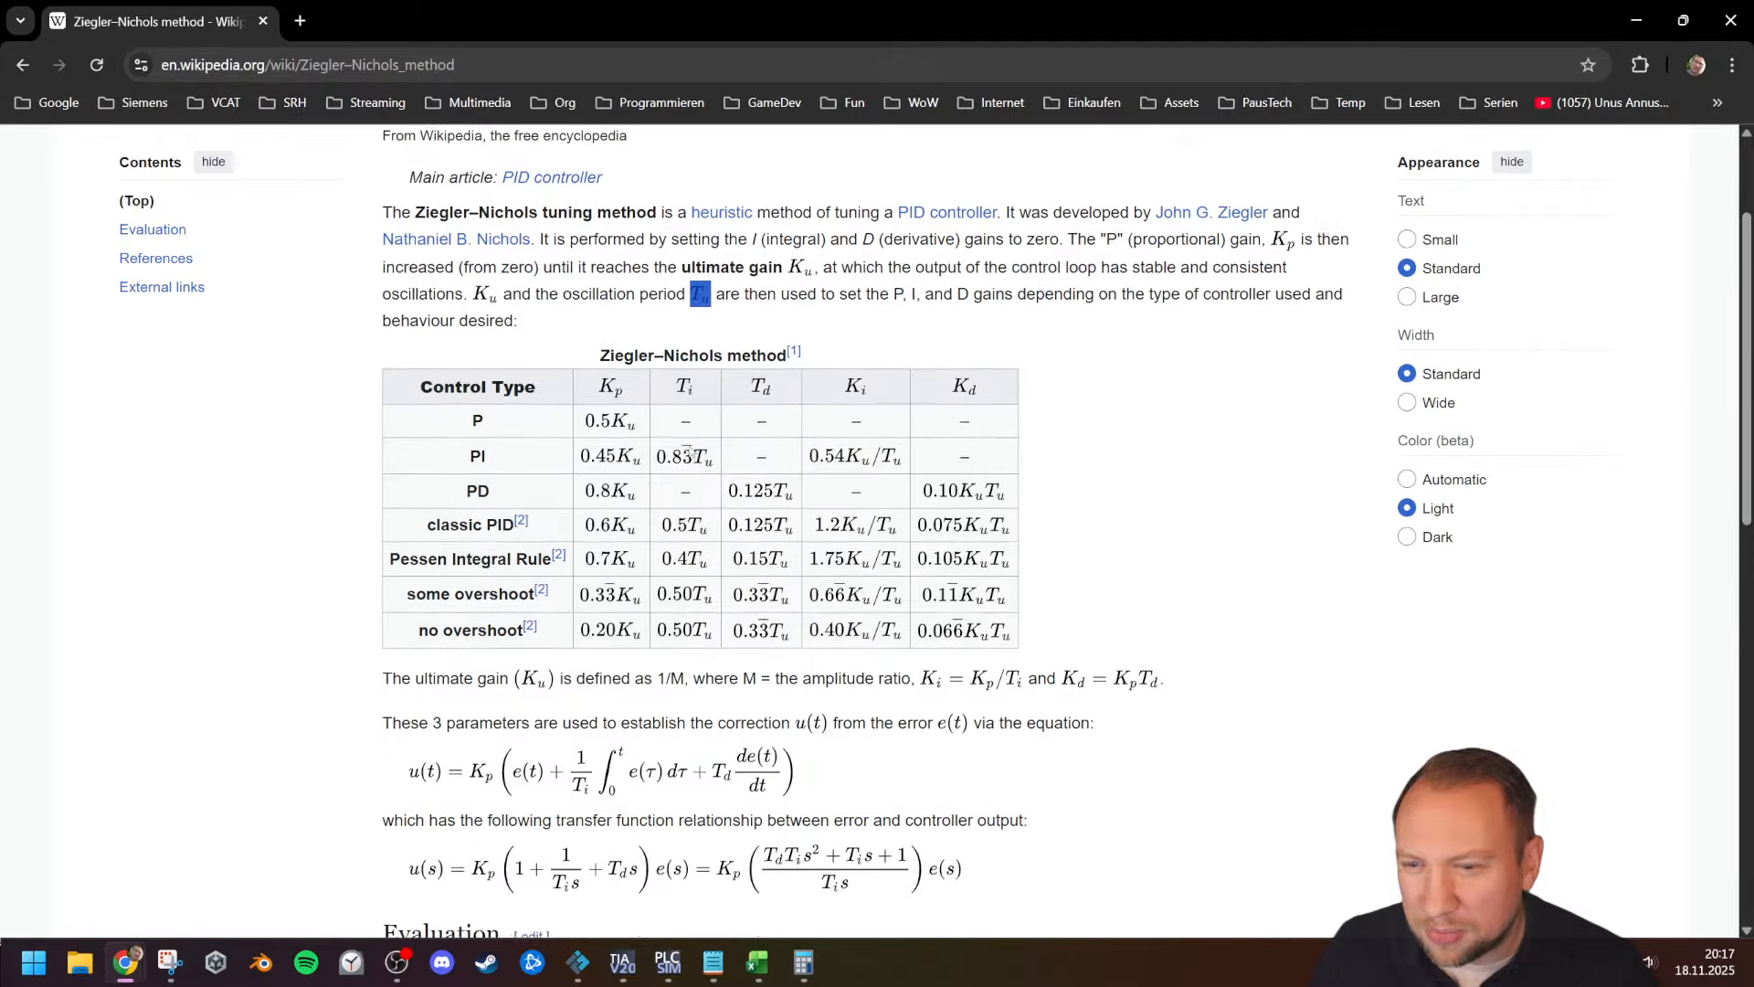
left_click_drag(475, 654, 693, 654)
left_click(730, 654)
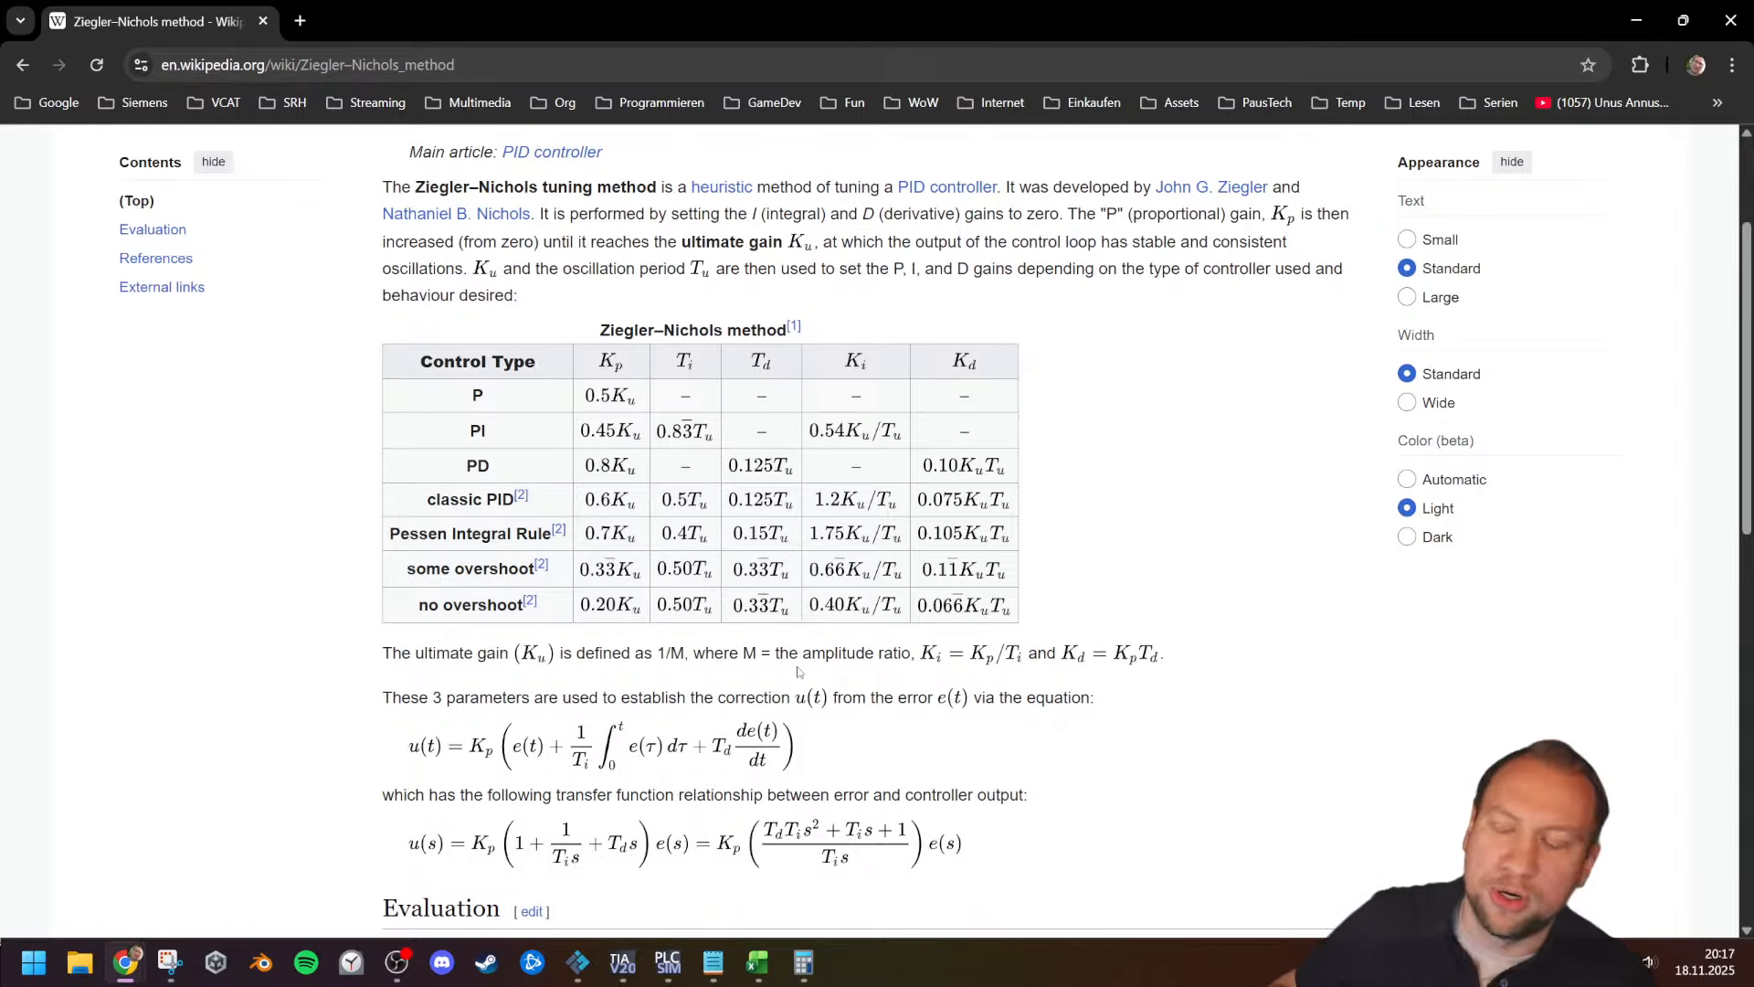
left_click_drag(705, 430, 681, 435)
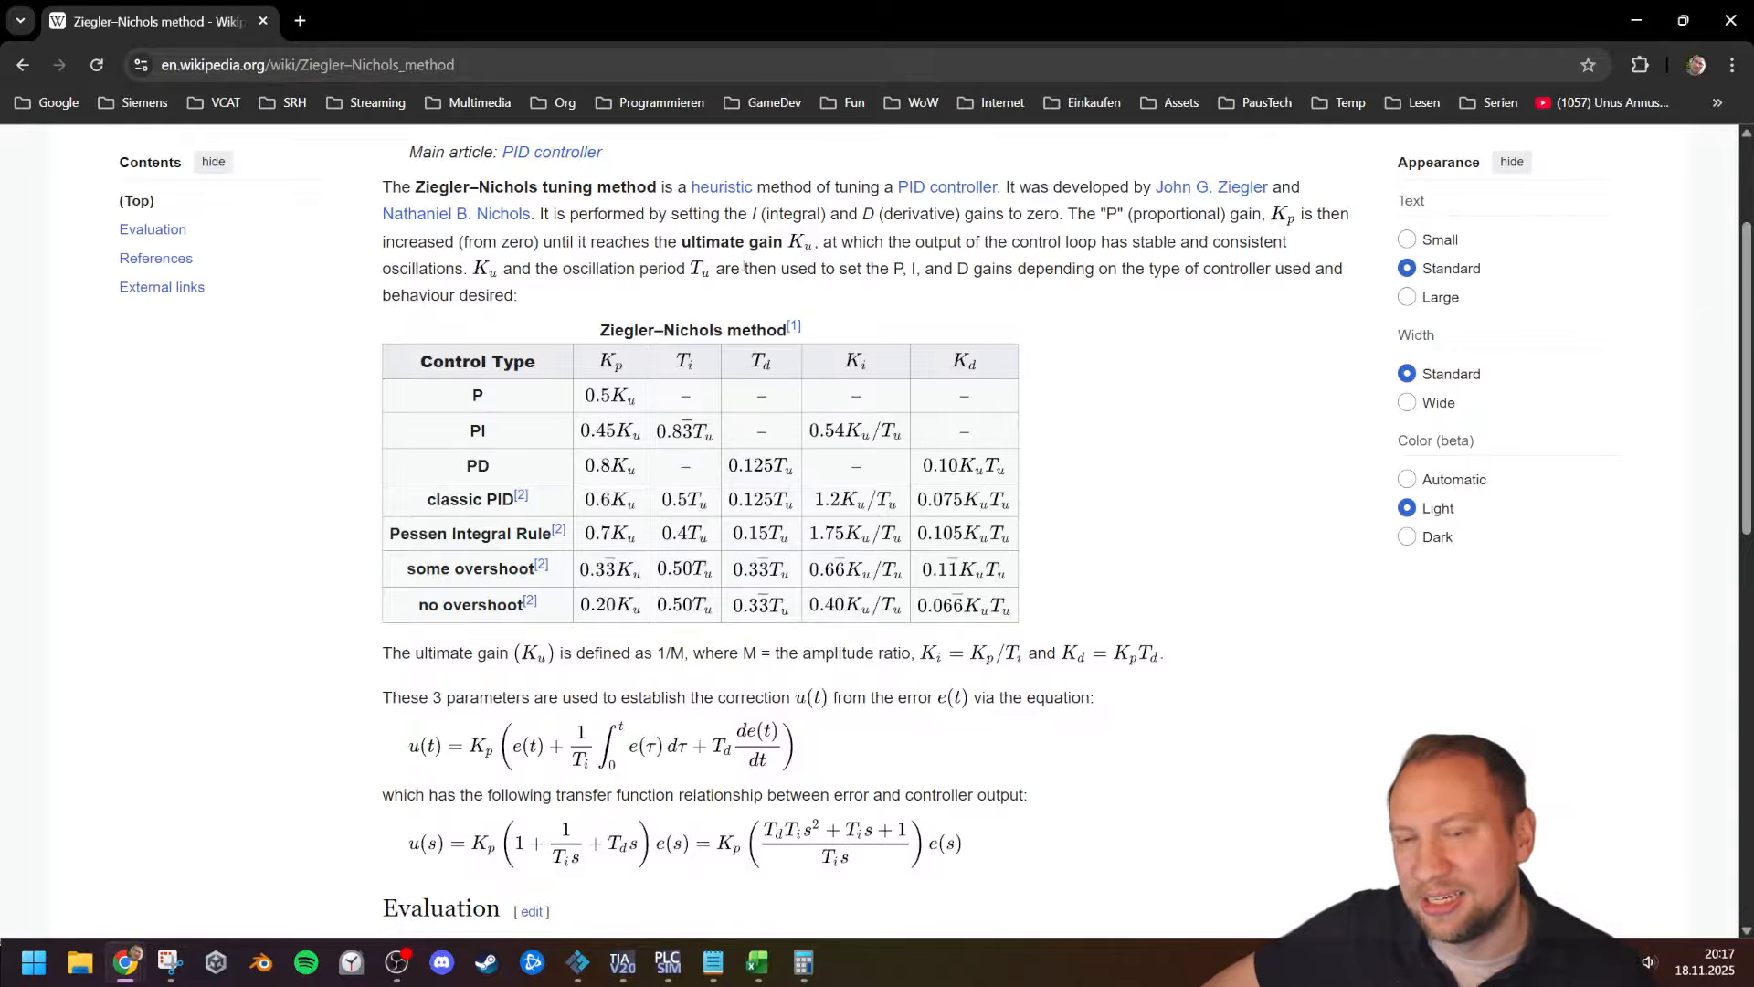
Step: Compare the annotated P-25 trace in the Snipping Tool with the P row of the Wikipedia tuning table
left_click_drag(813, 15, 1, 110)
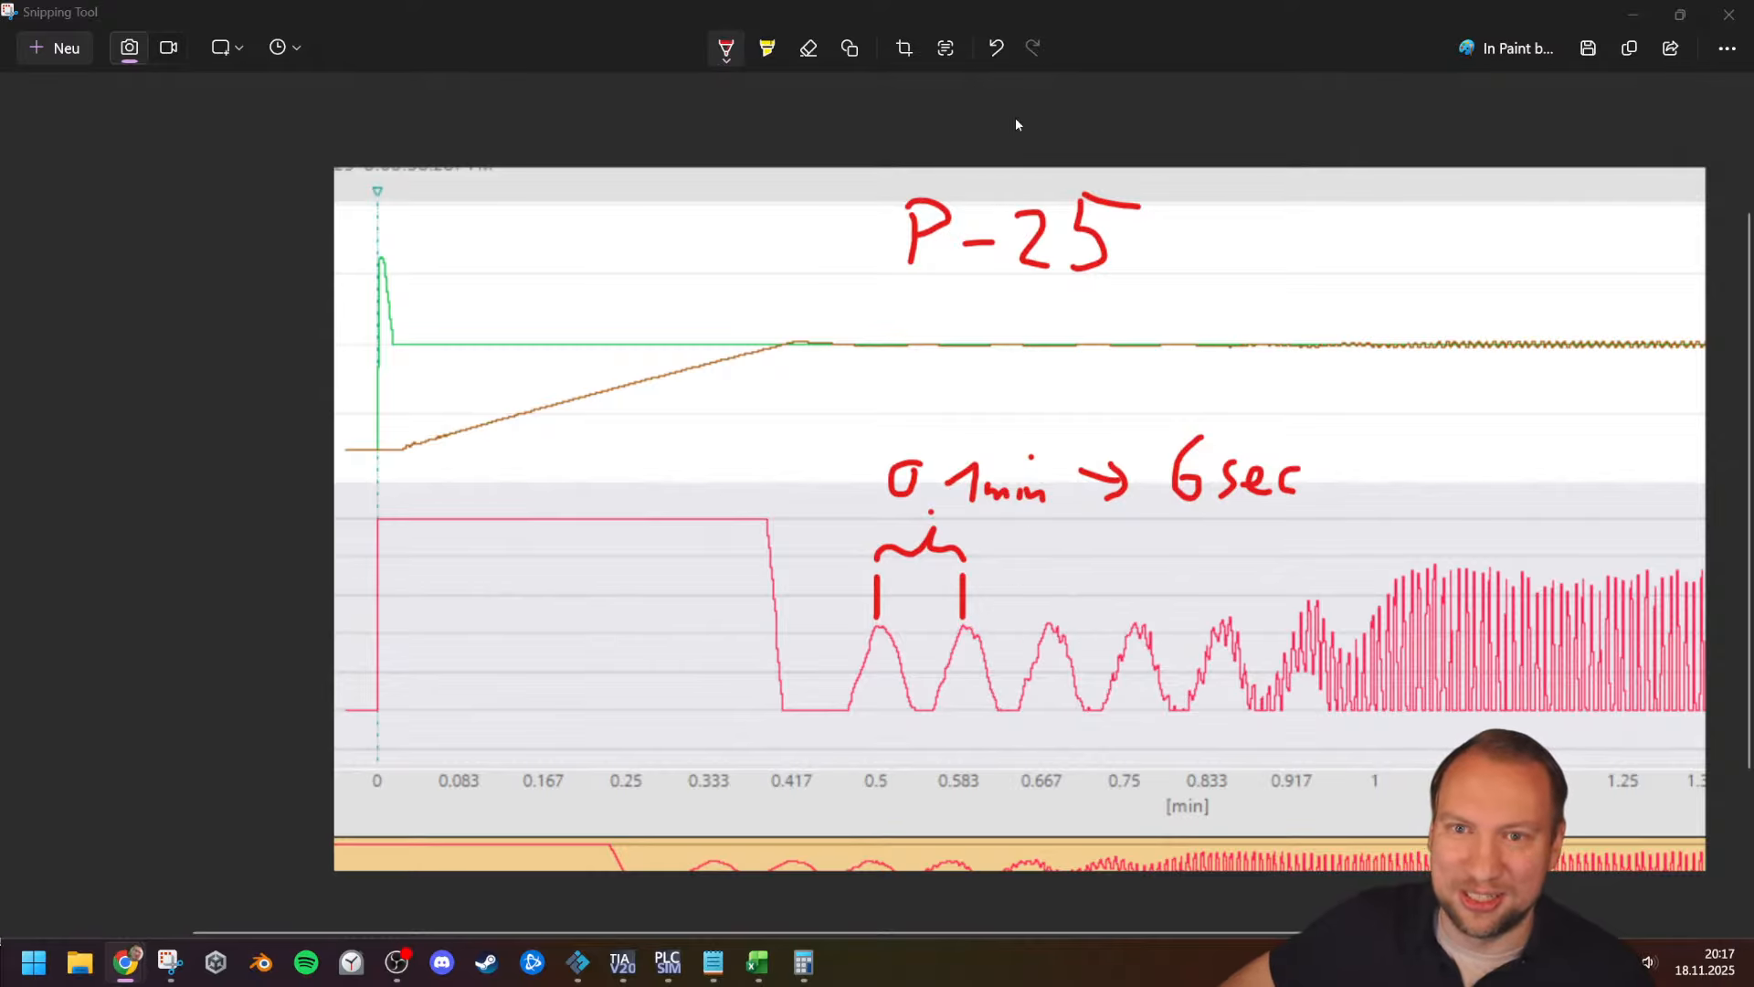
left_click(996, 48)
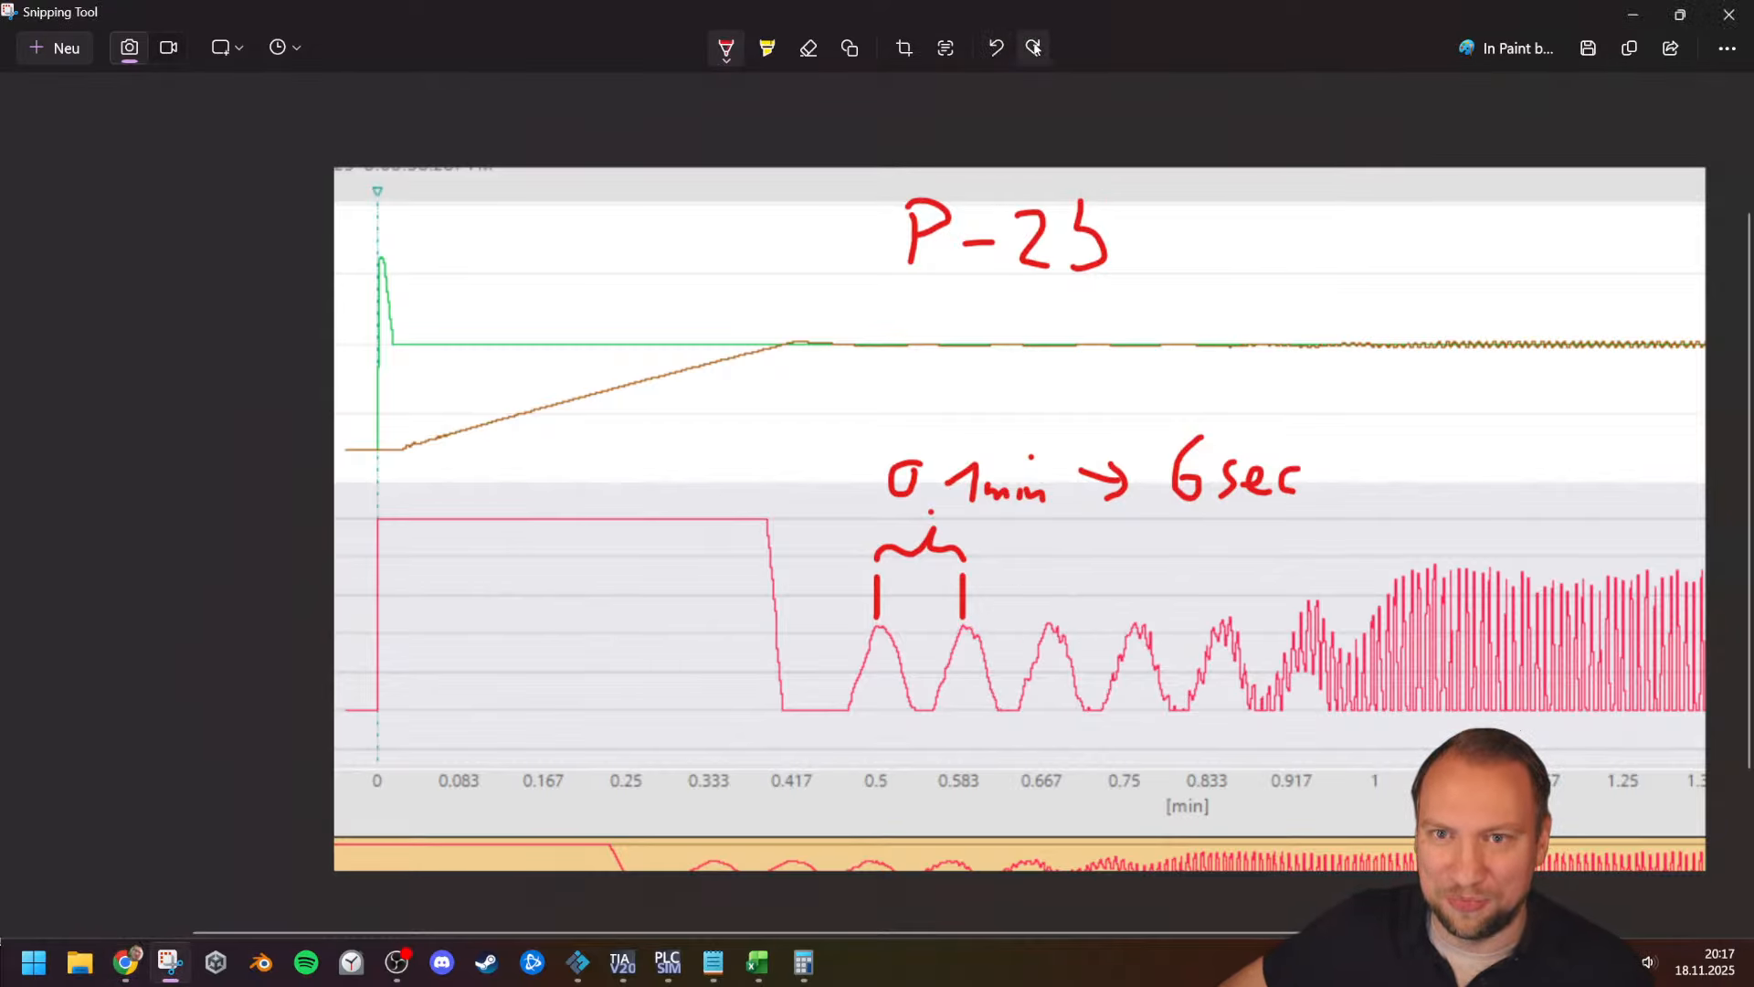
left_click(1034, 48)
left_click_drag(2, 110, 1150, 27)
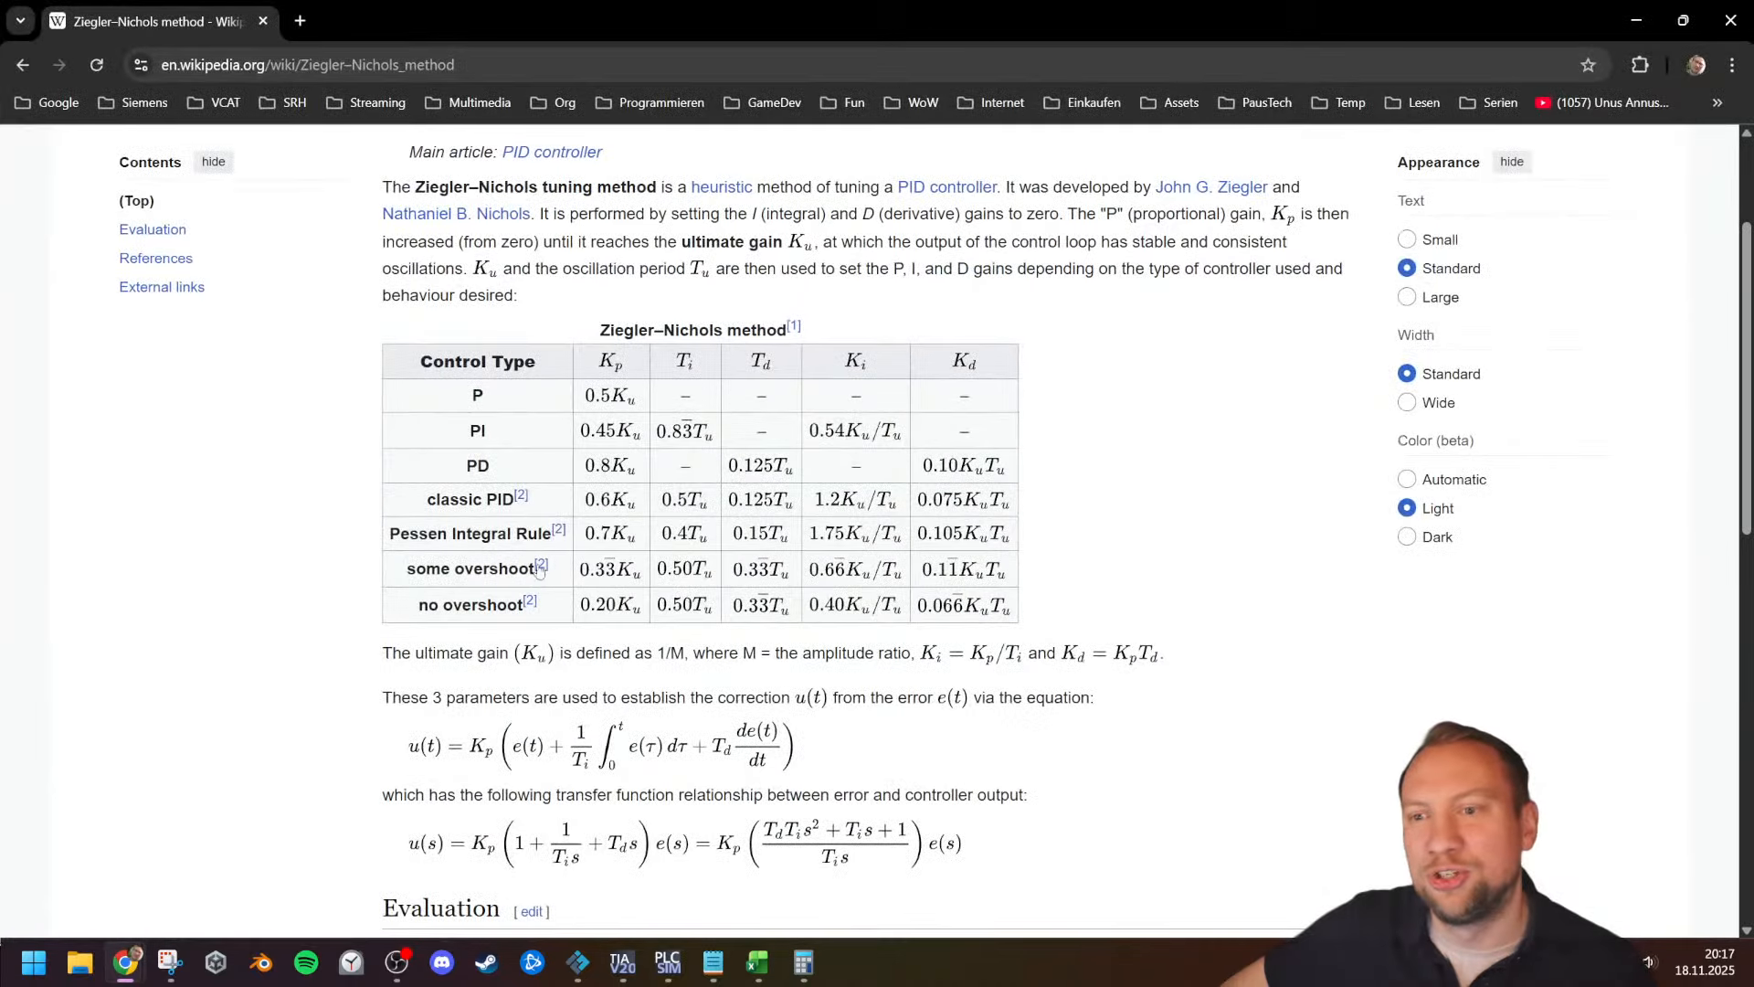
left_click(628, 403)
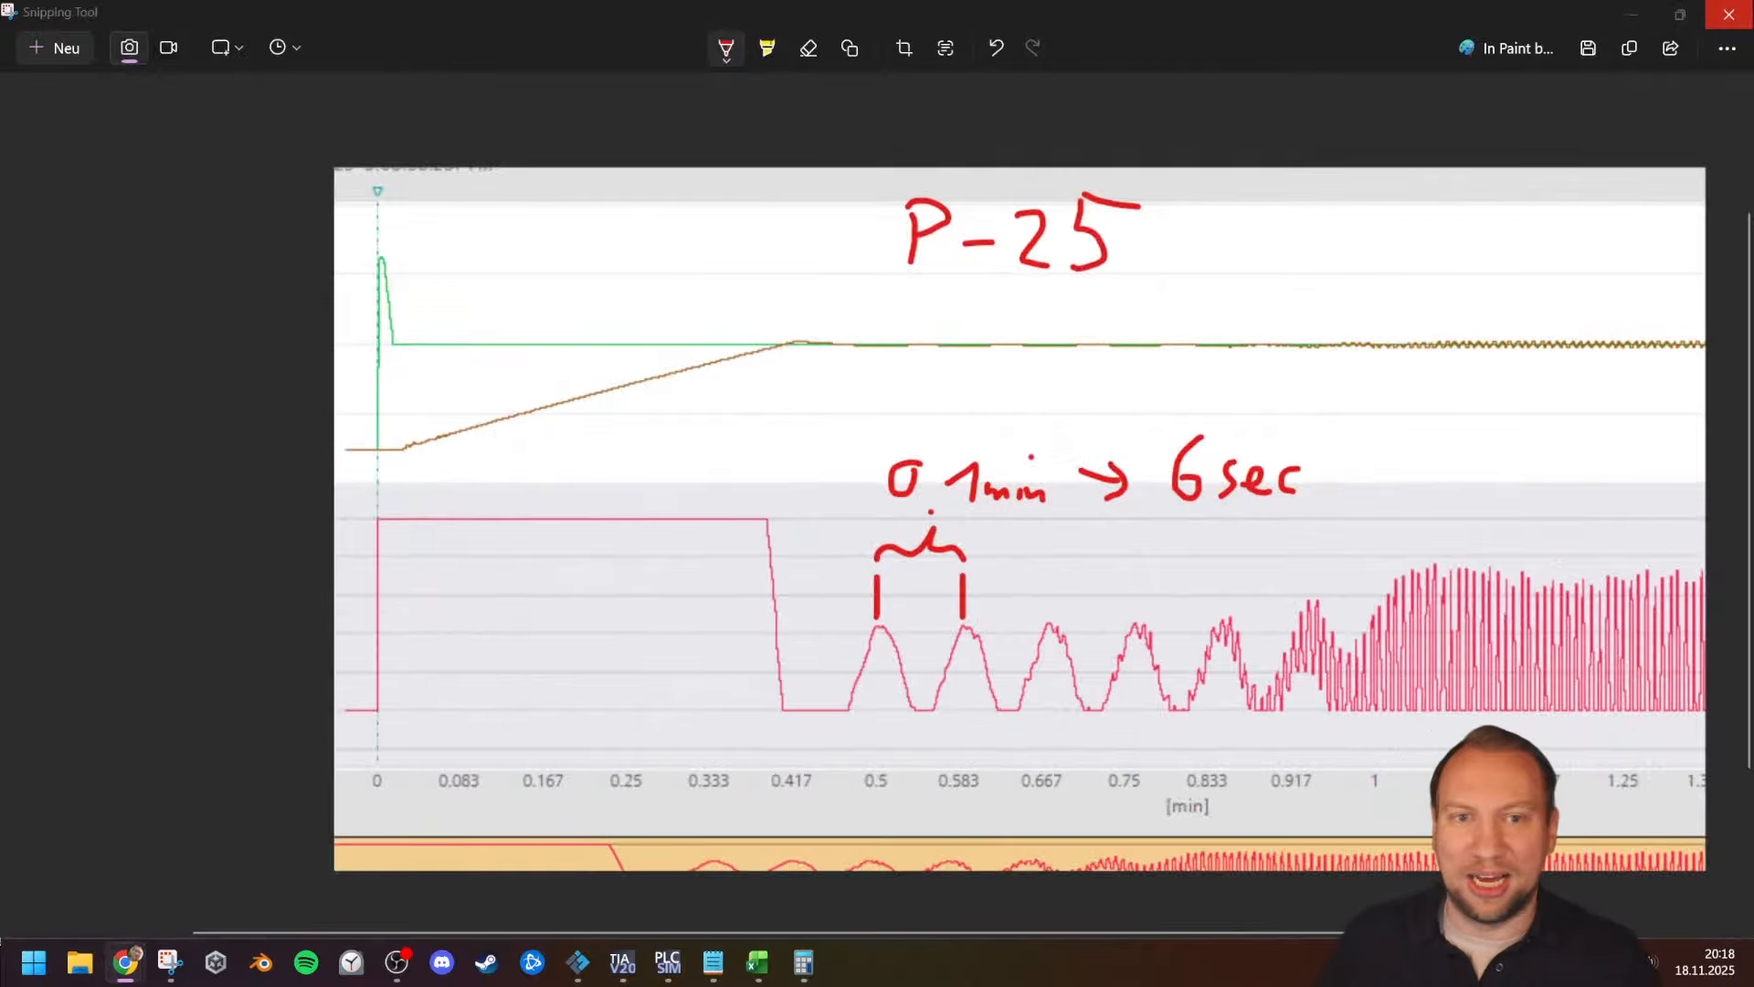
Step: Close the Snipping Tool and open the Tank [FB1] block in TIA Portal
left_click(1728, 14)
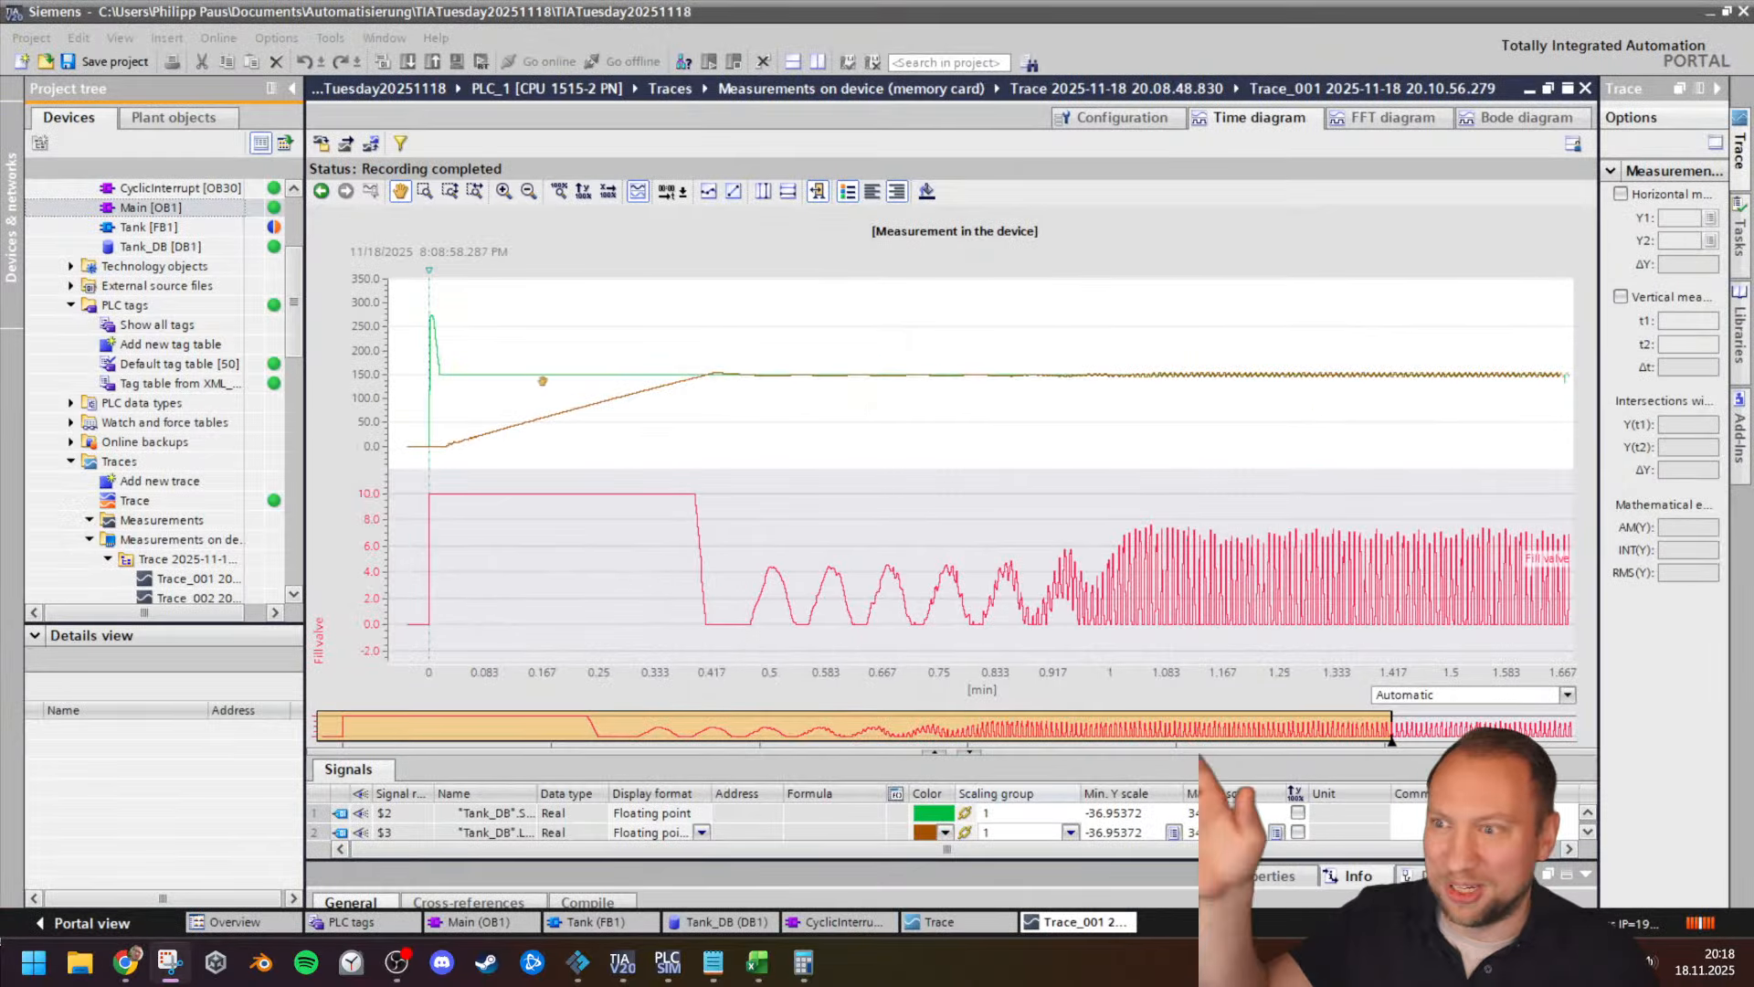
double_click(173, 207)
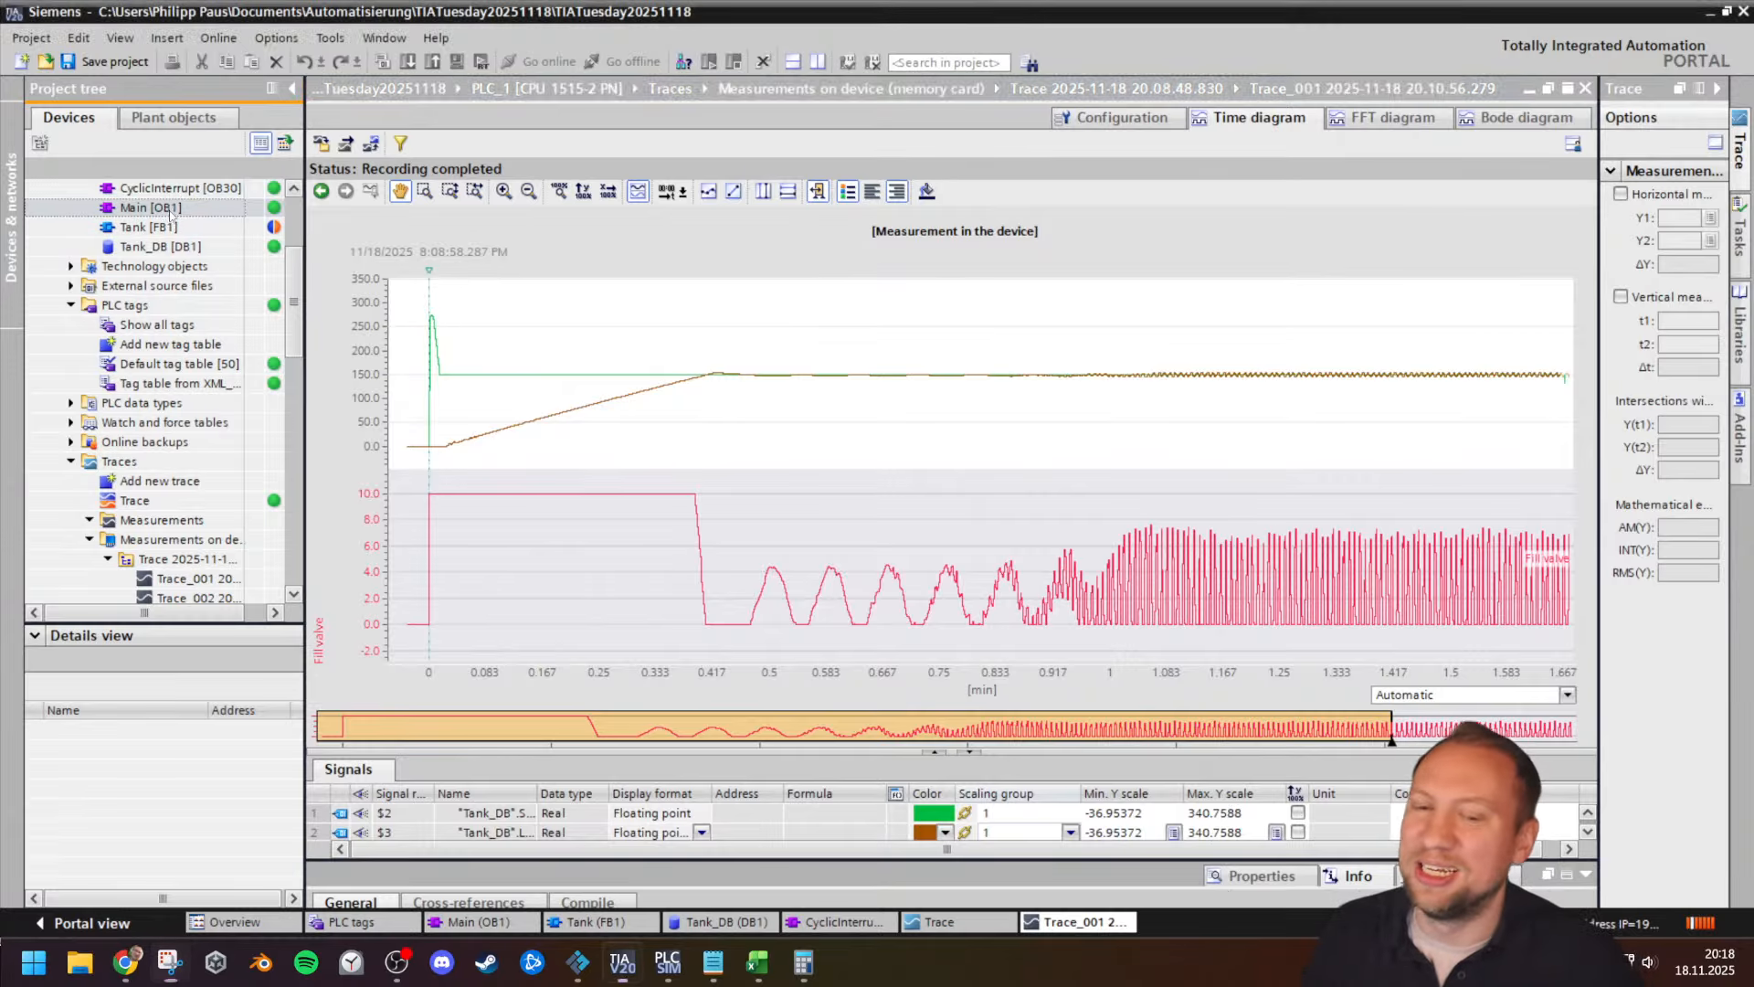
double_click(391, 406)
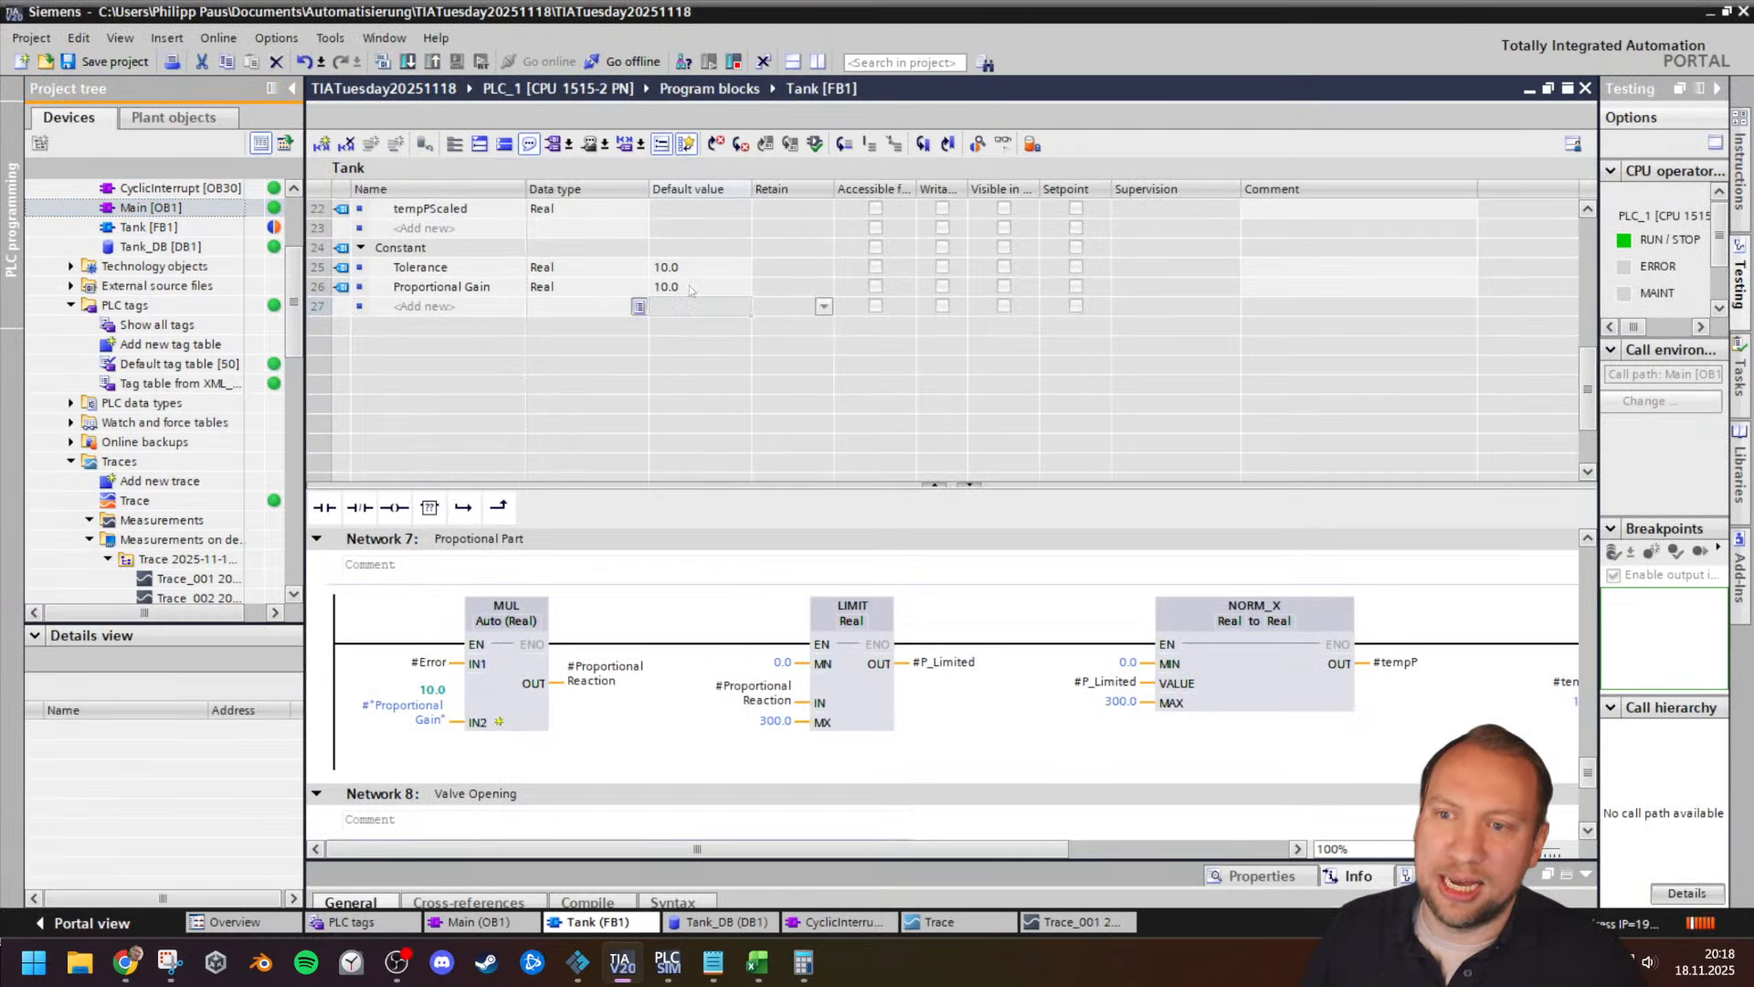
Step: Set the default value of the Proportional Gain constant in the Tank block to 25.0 and download the change to the PLC
left_click(689, 286)
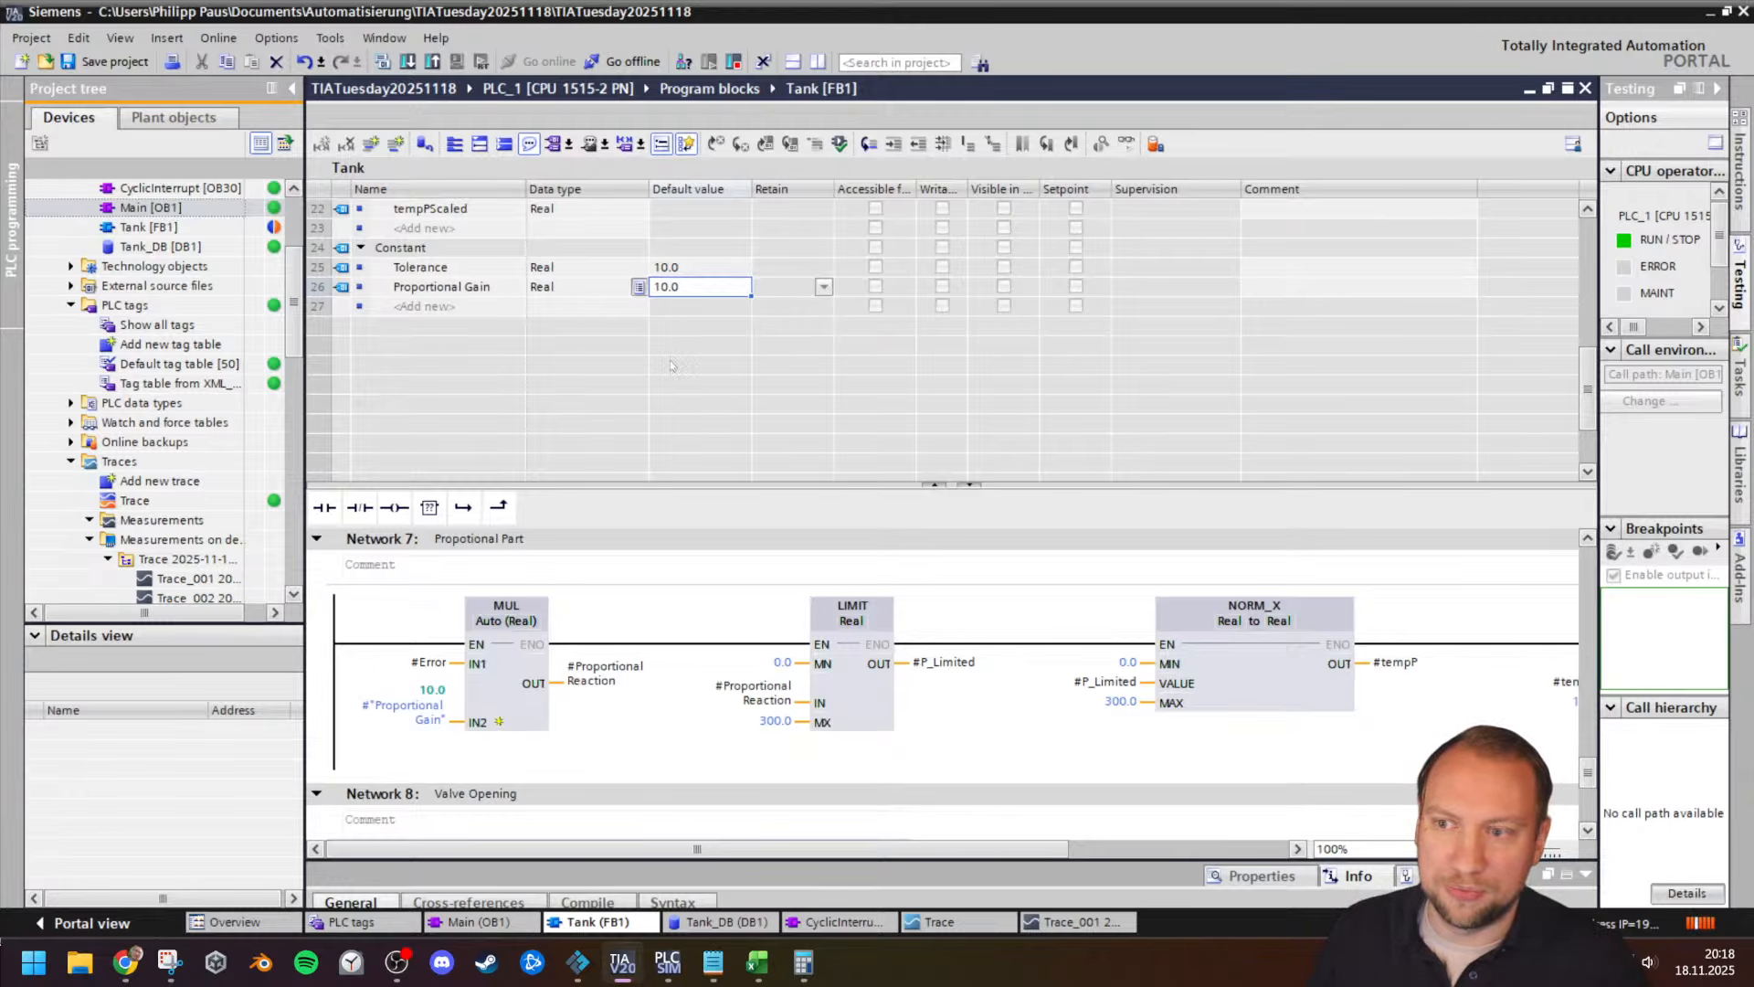
type("25")
key("Return")
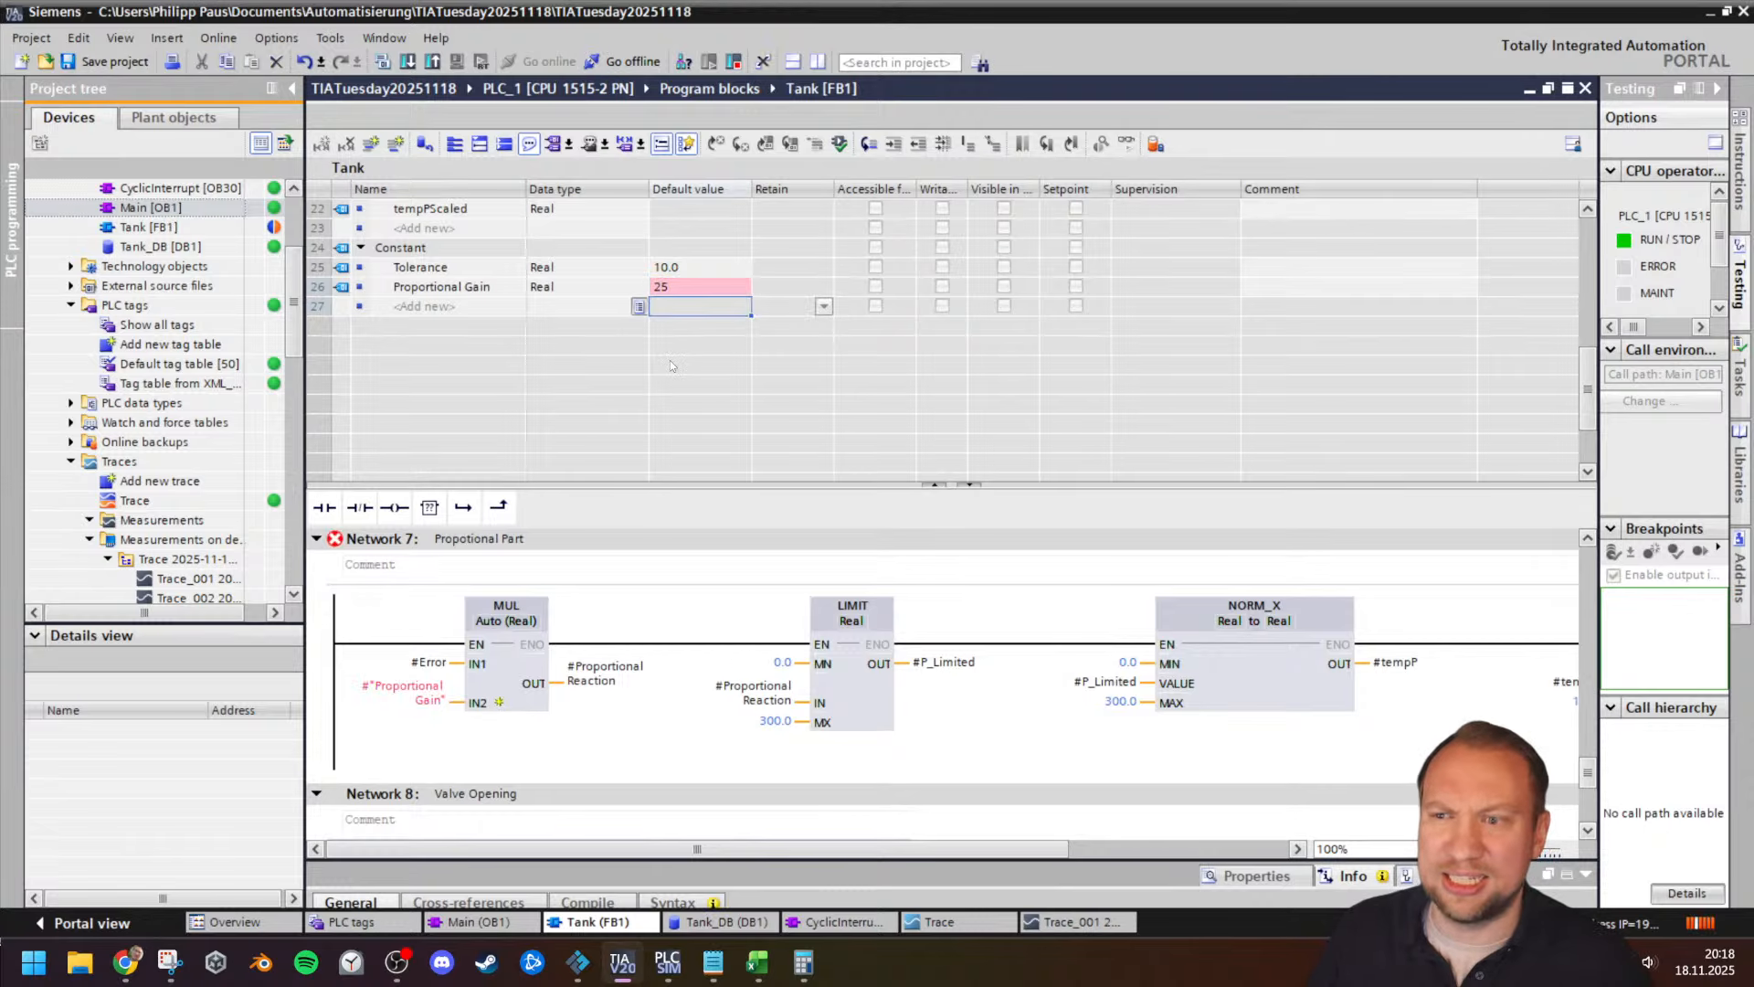
left_click(694, 289)
left_click(693, 287)
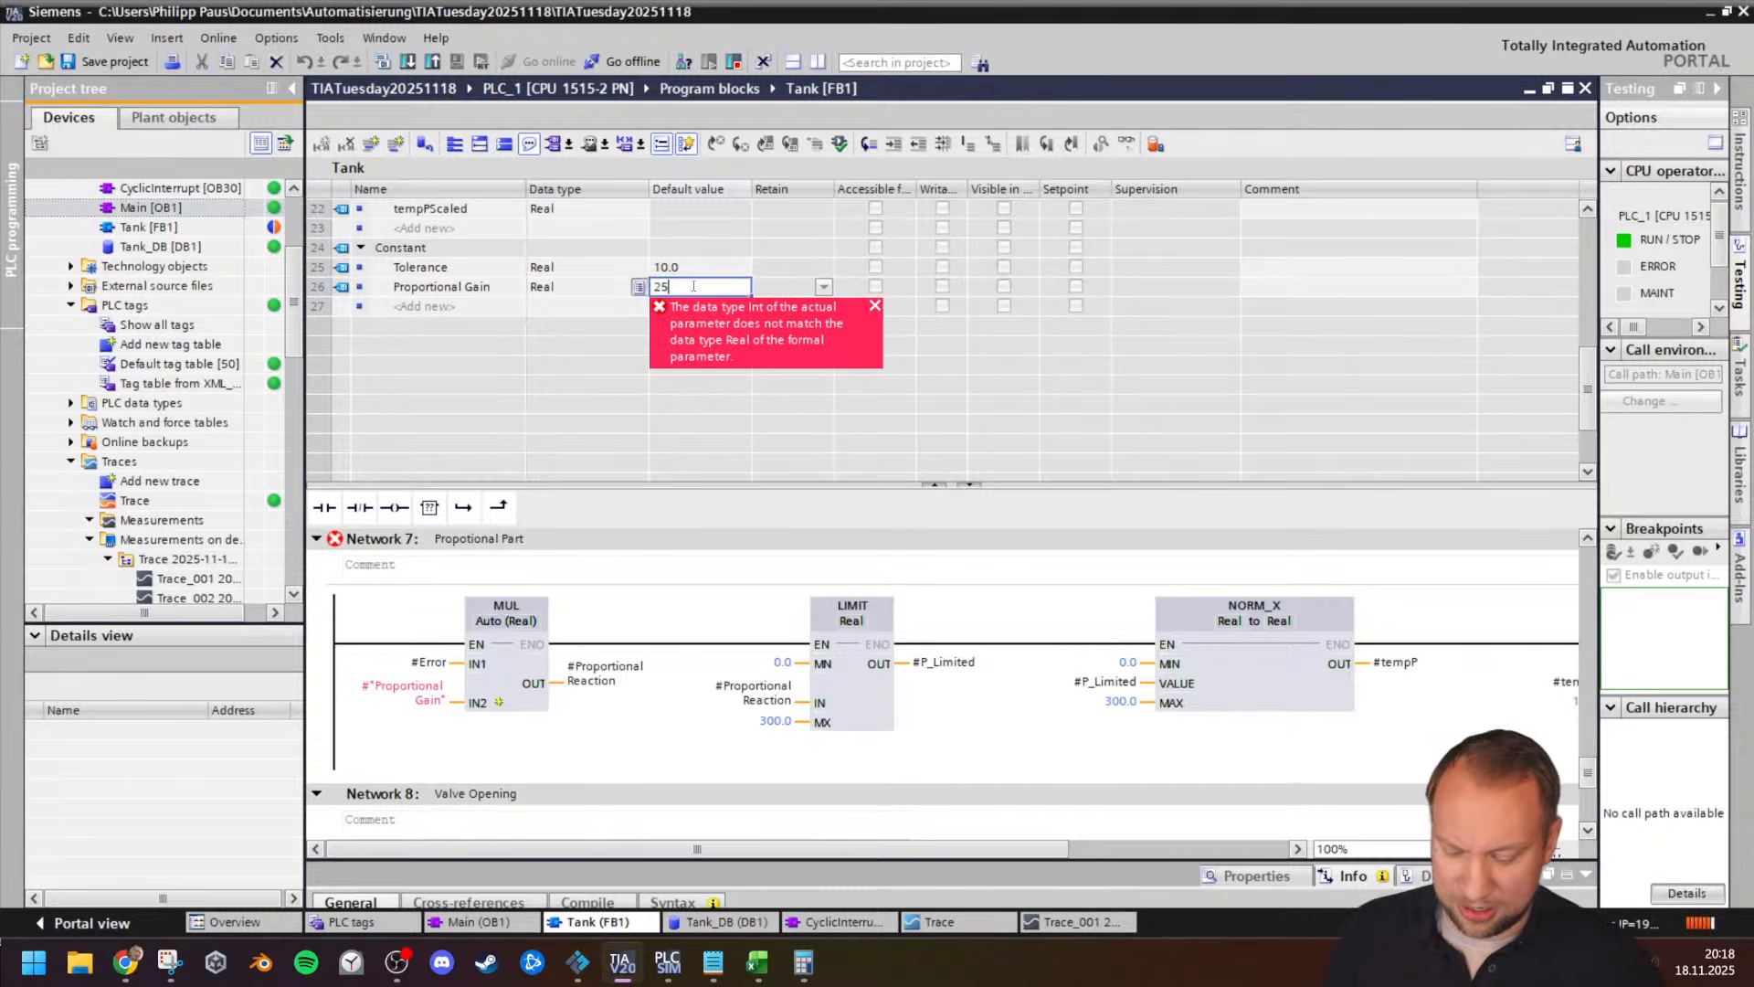
key("Return")
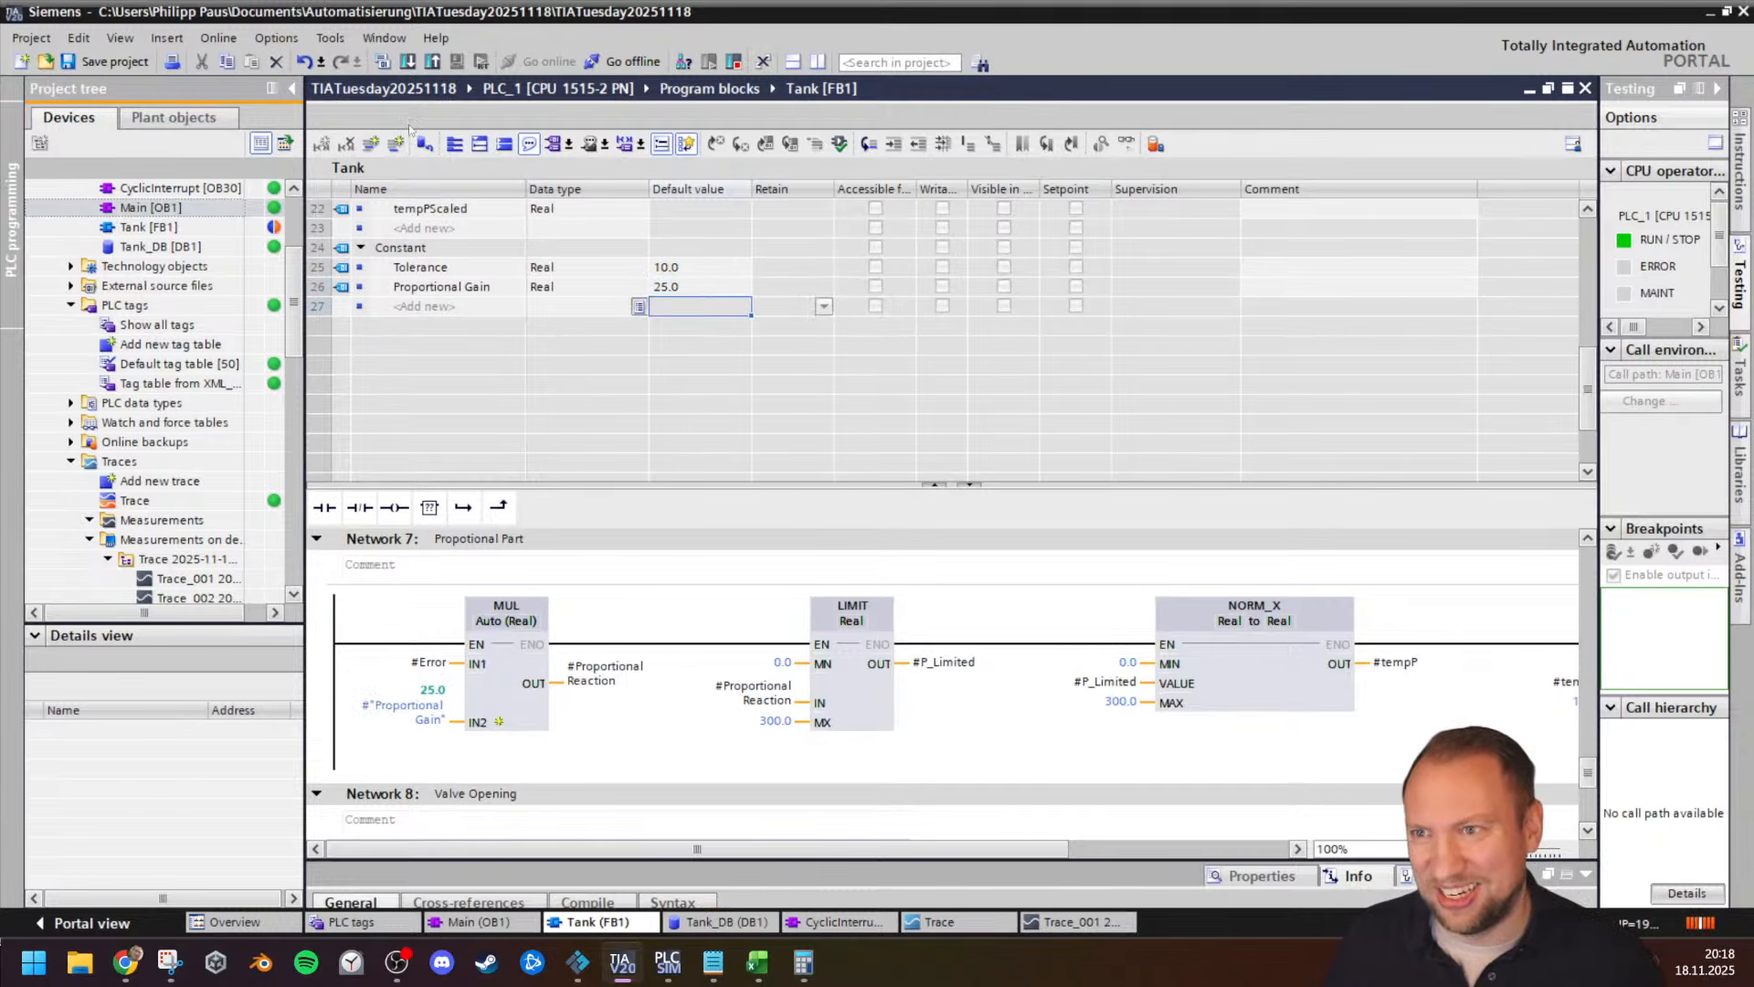
left_click(408, 62)
left_click(1138, 677)
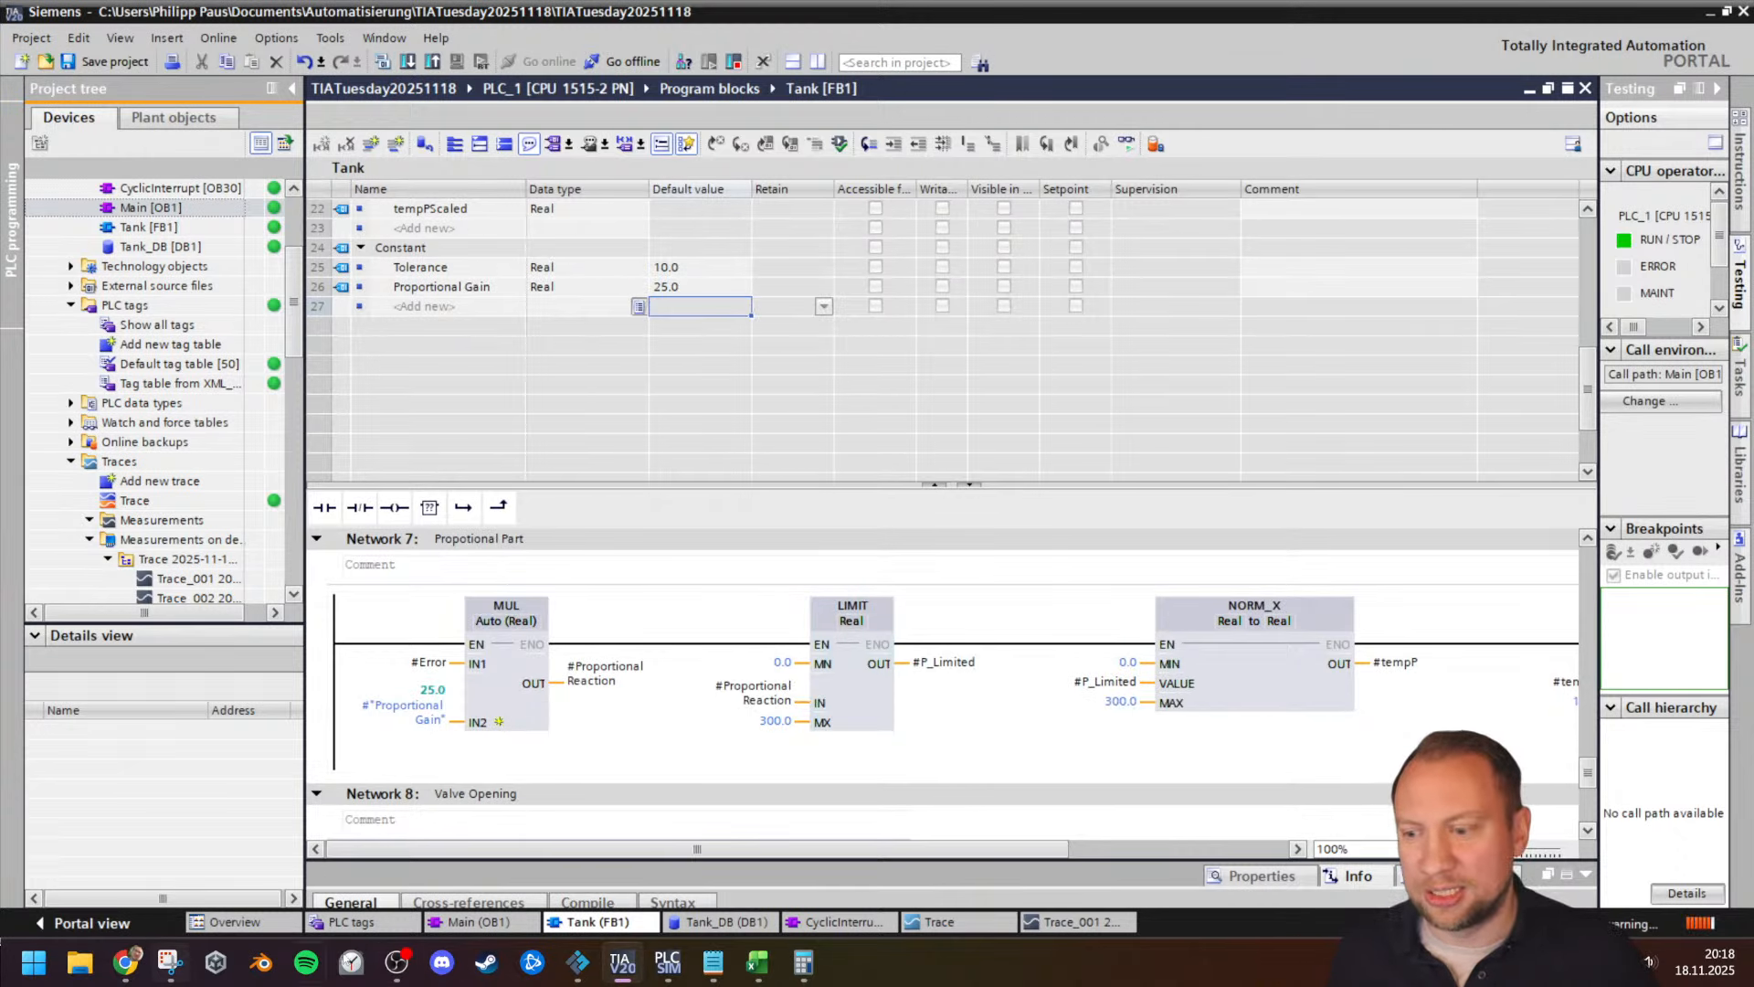
Step: Switch to Factory IO, reset the Level Control scene, set the Setpoint knob to 5.0 and observe the tank filling
left_click(577, 961)
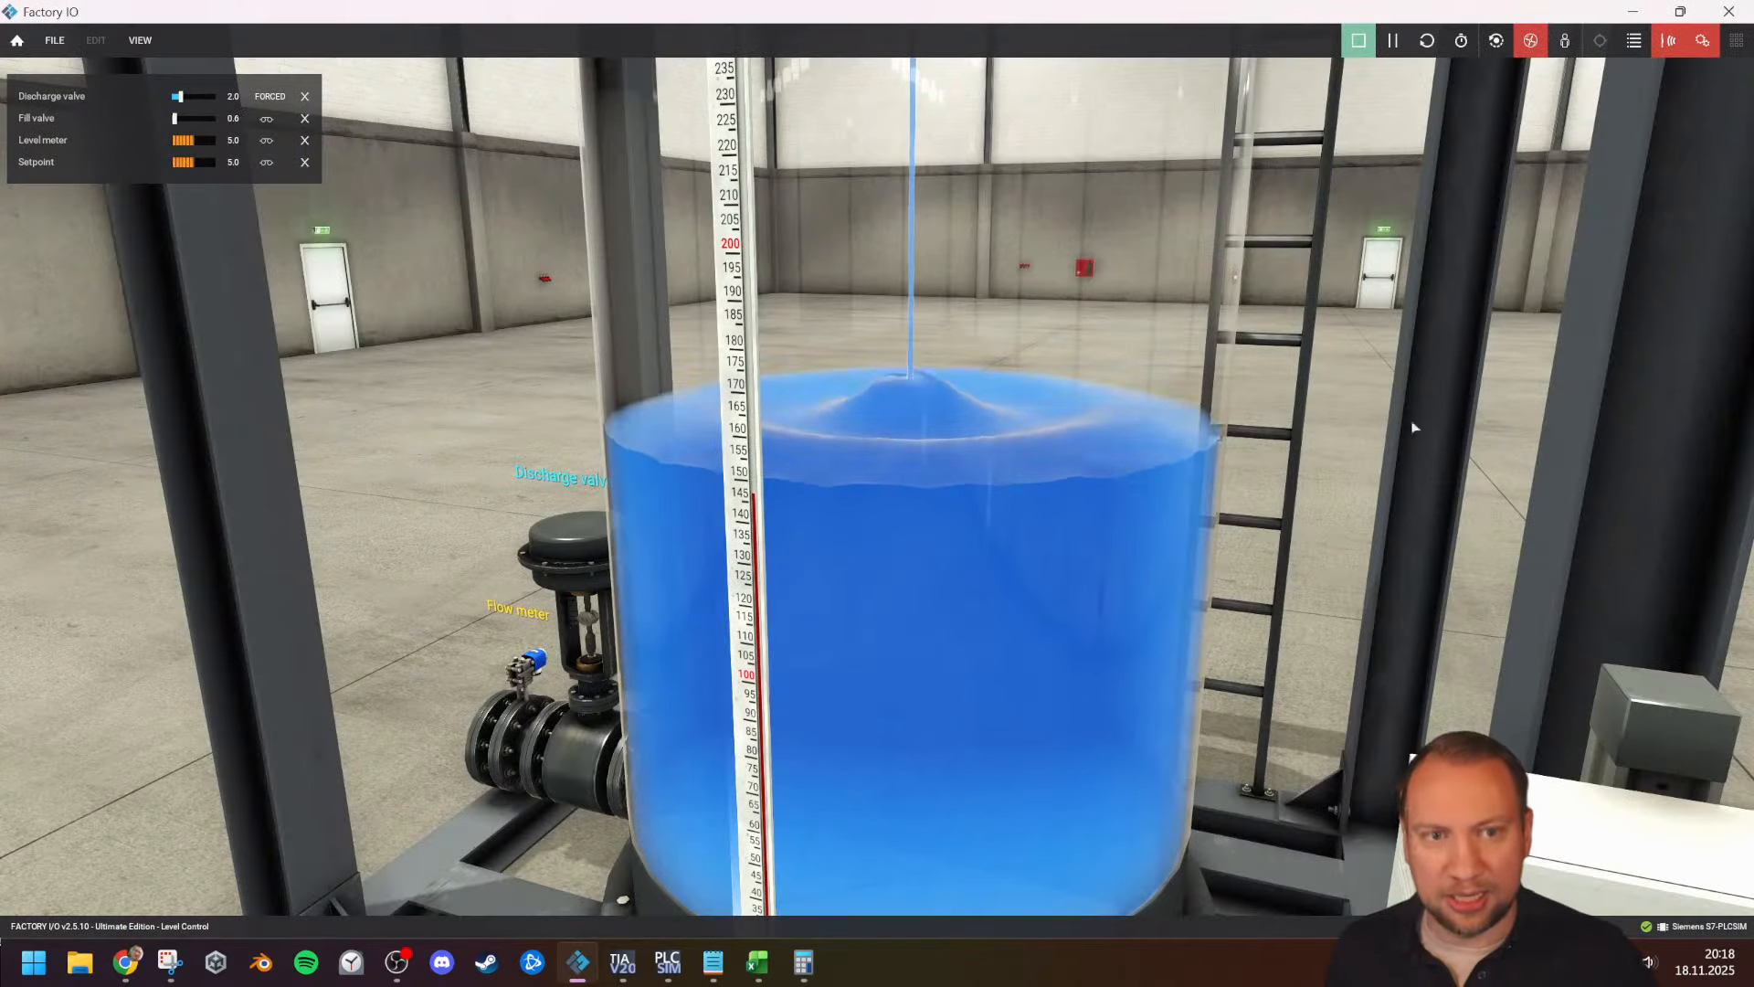
left_click_drag(1414, 428, 1462, 466)
left_click(1427, 41)
left_click_drag(1346, 552, 1361, 594)
scroll(895, 255, "up", 5)
scroll(567, 329, "down", 1)
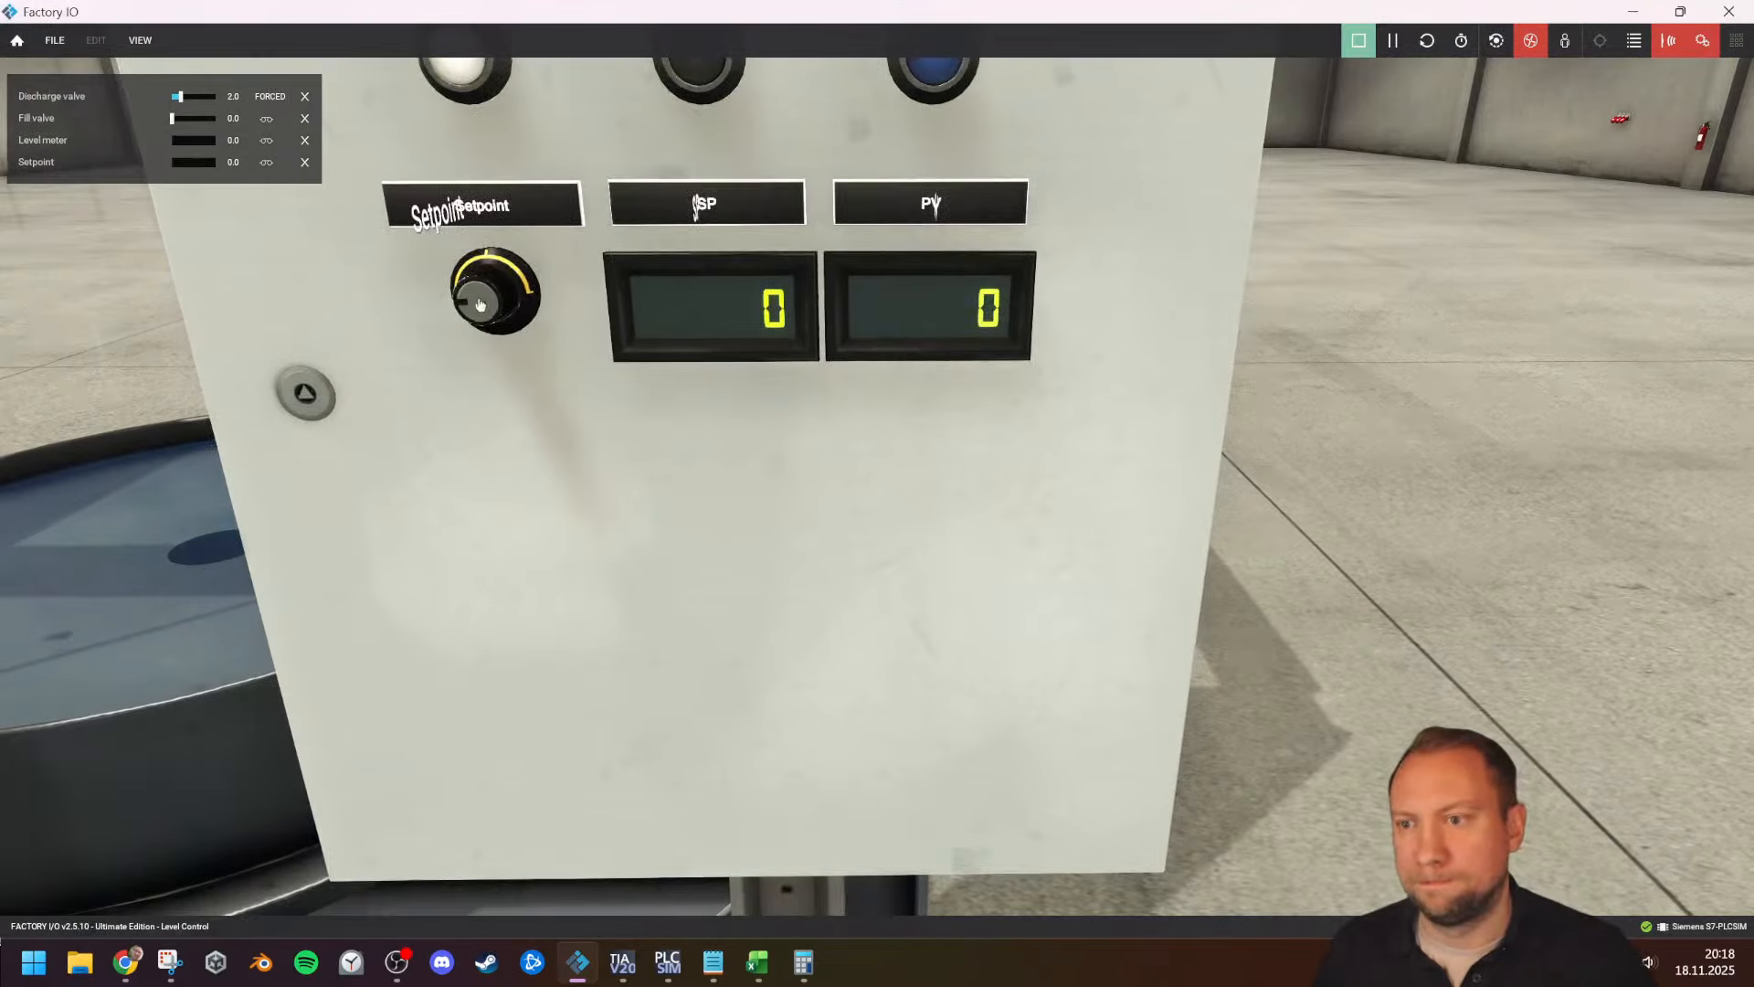
left_click_drag(481, 306, 490, 217)
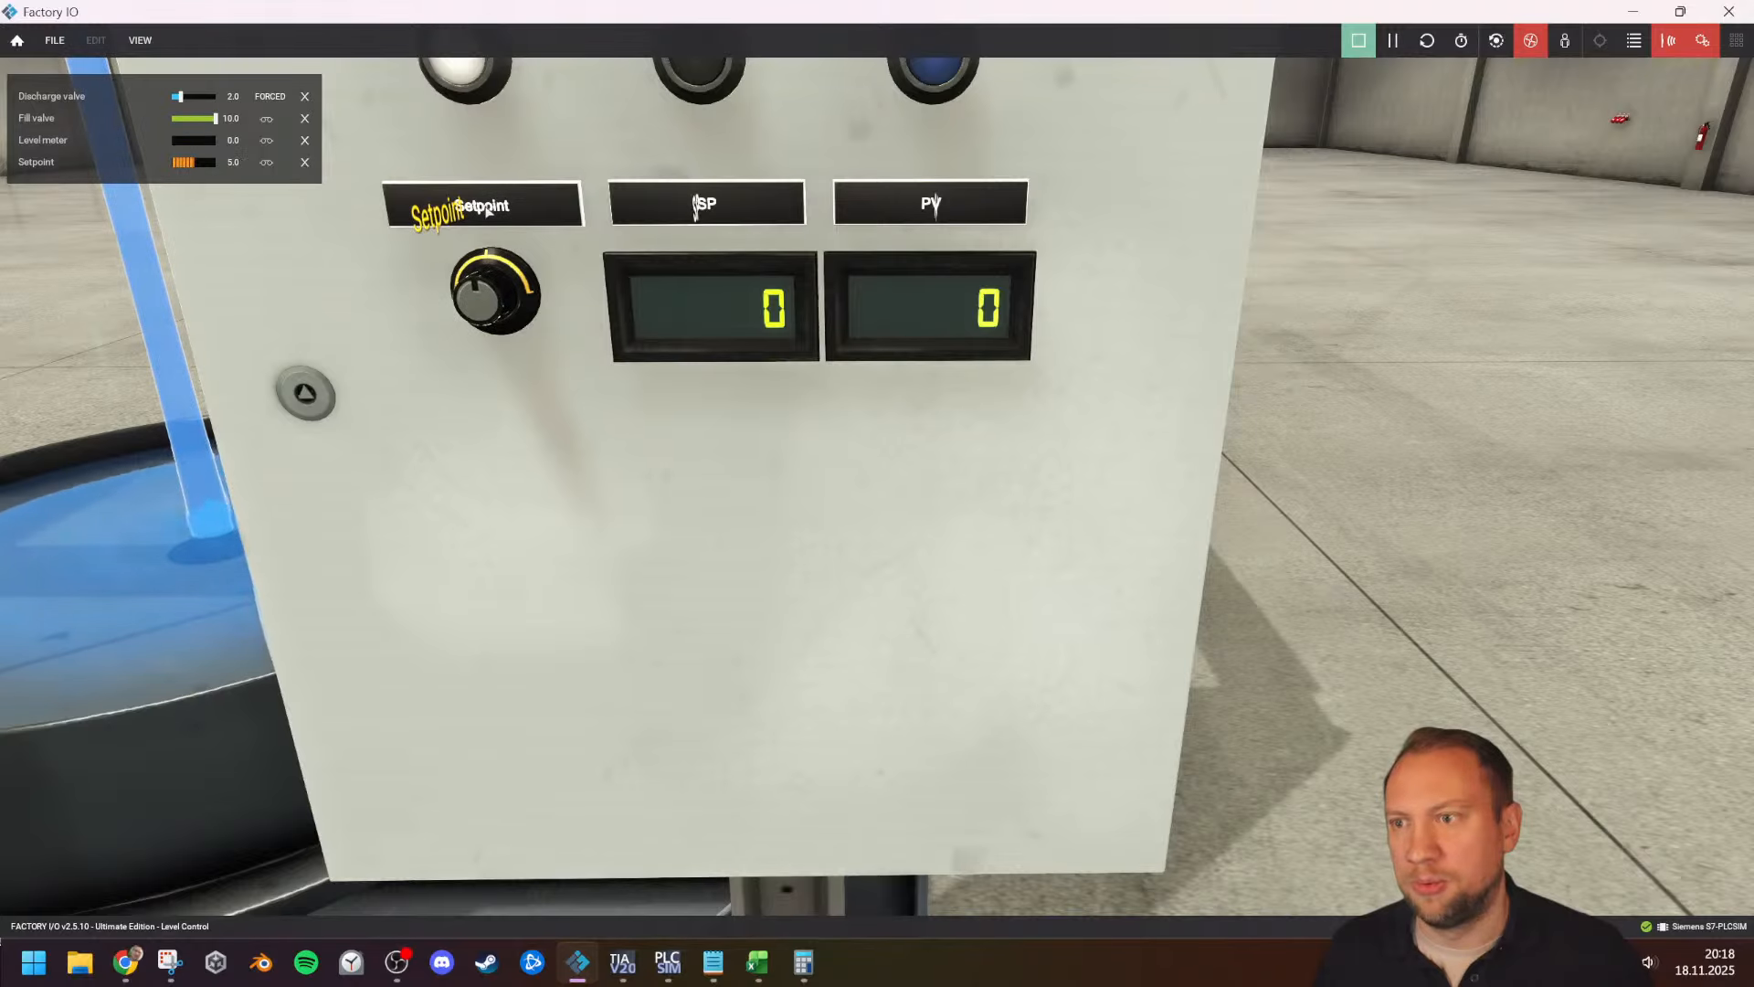
scroll(490, 212, "down", 8)
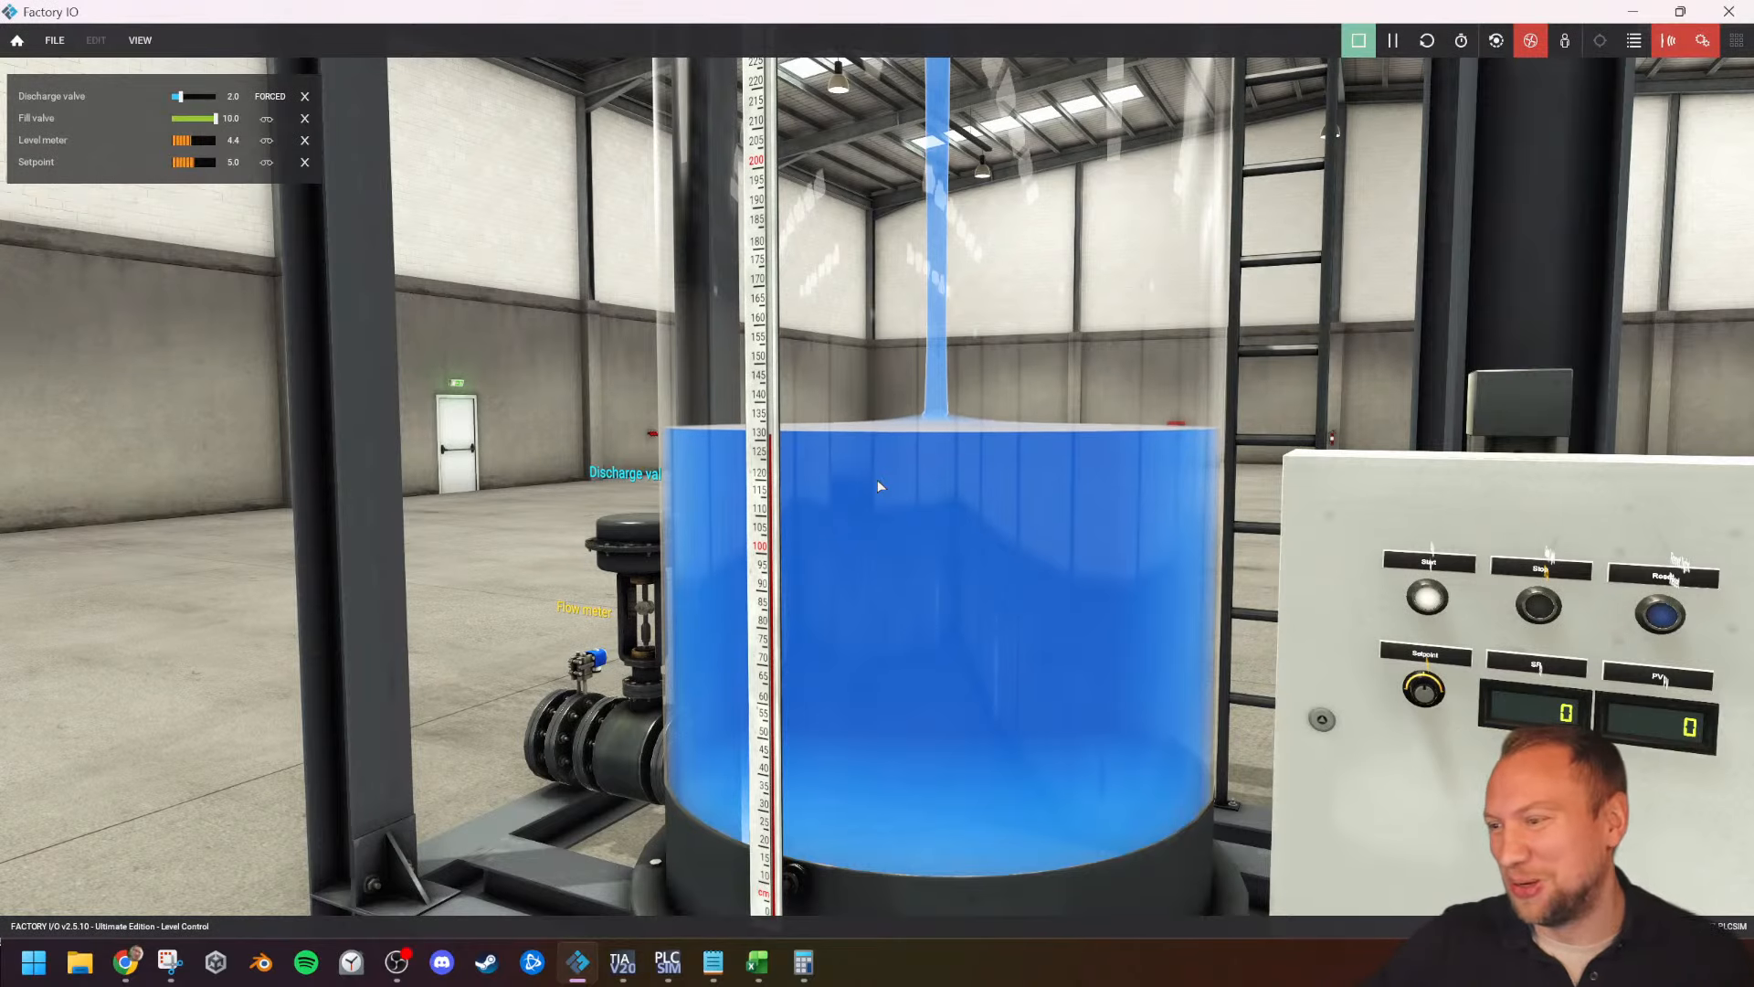
left_click_drag(1093, 547, 877, 479)
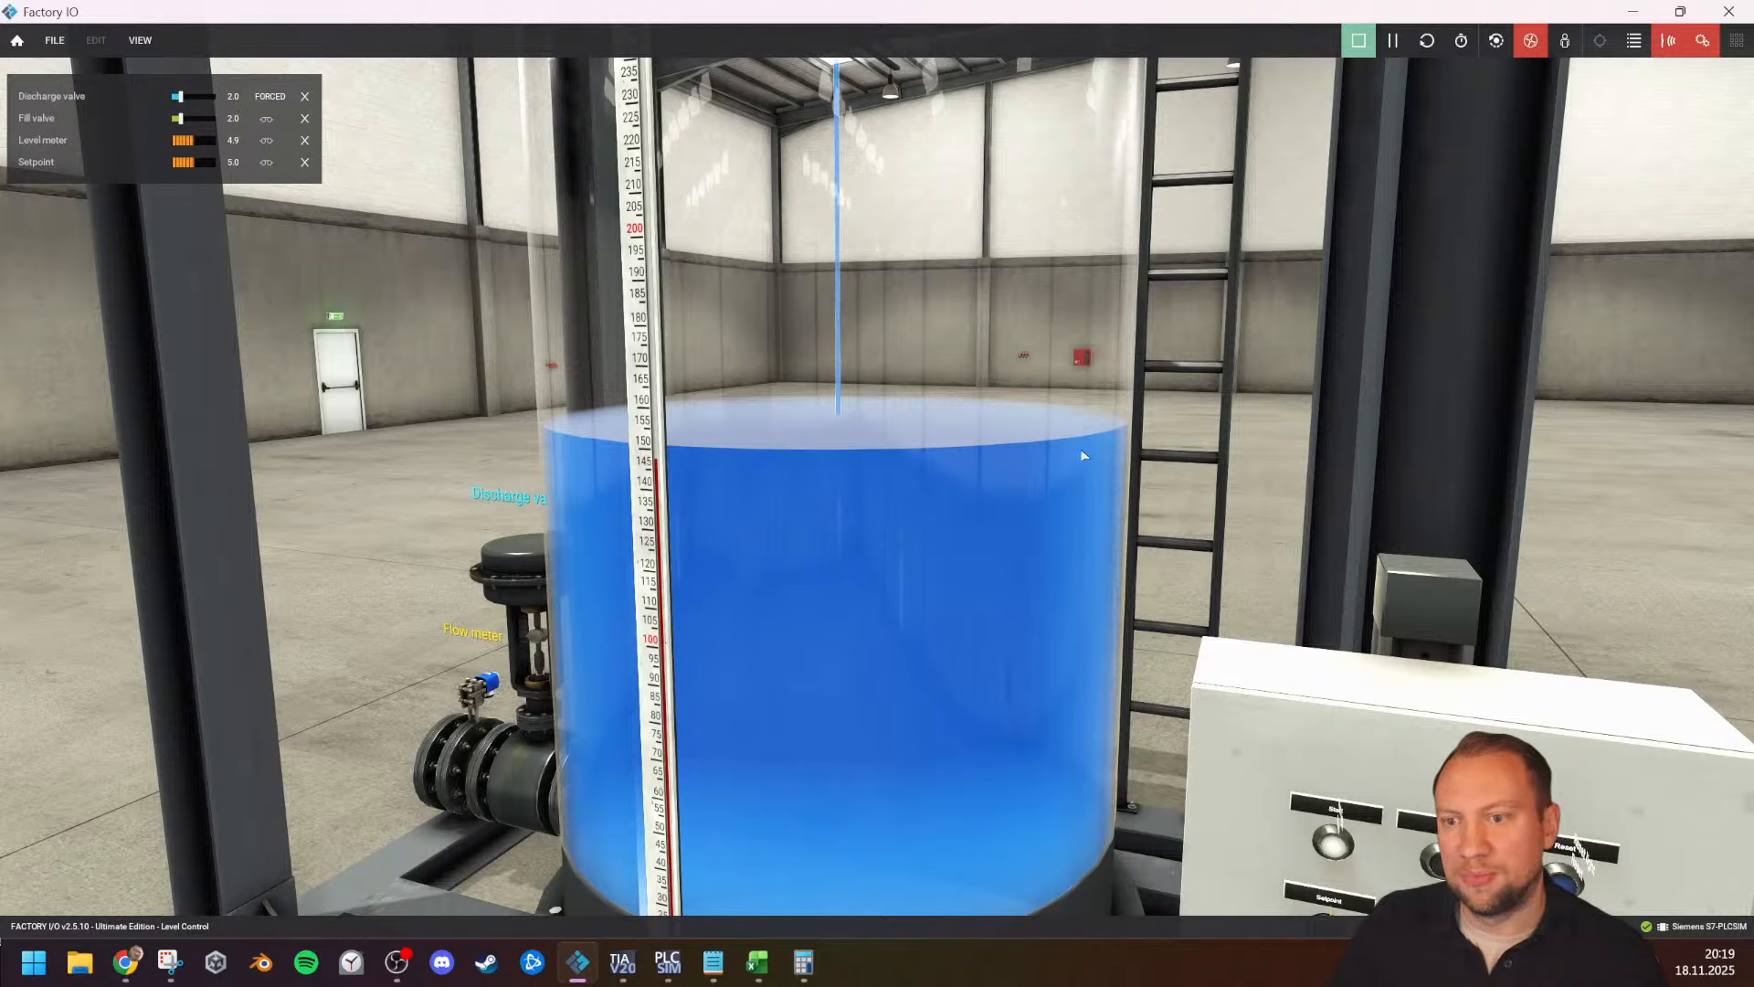
Step: Switch to TIA Portal, set the default value of the Proportional Gain constant in the Tank block to 30.0 and download it to the PLC
left_click_drag(1083, 455, 1068, 665)
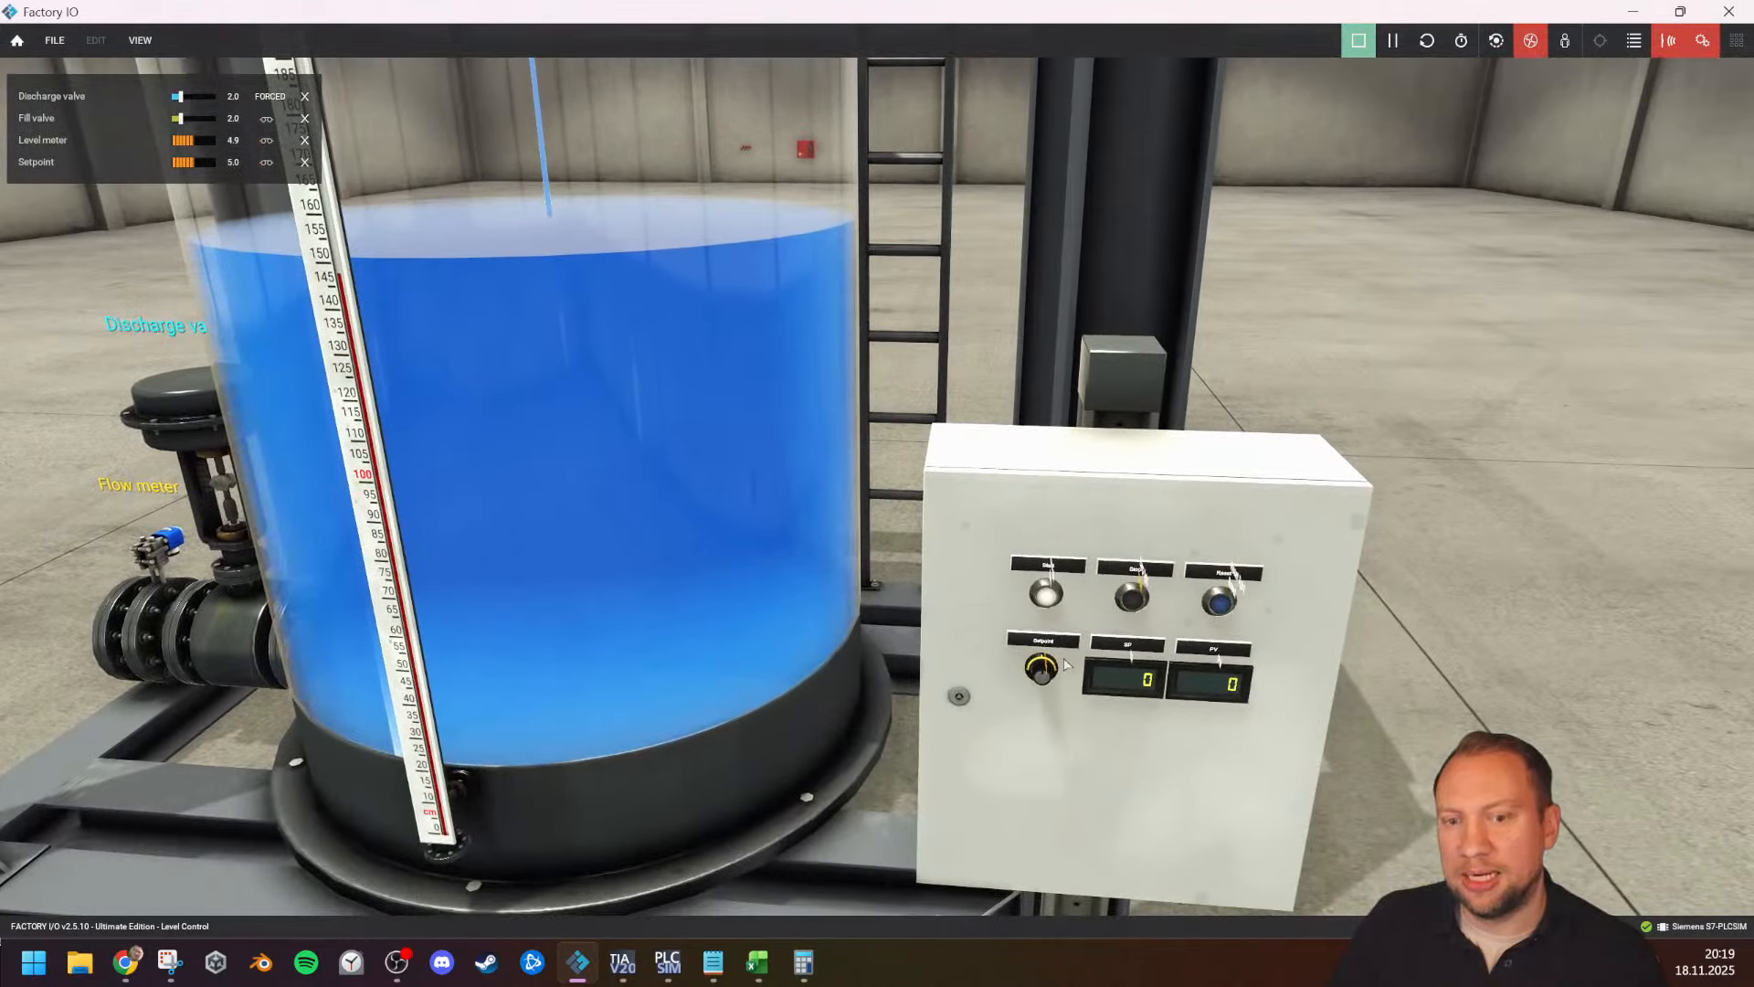
left_click(622, 962)
left_click(678, 290)
type("40")
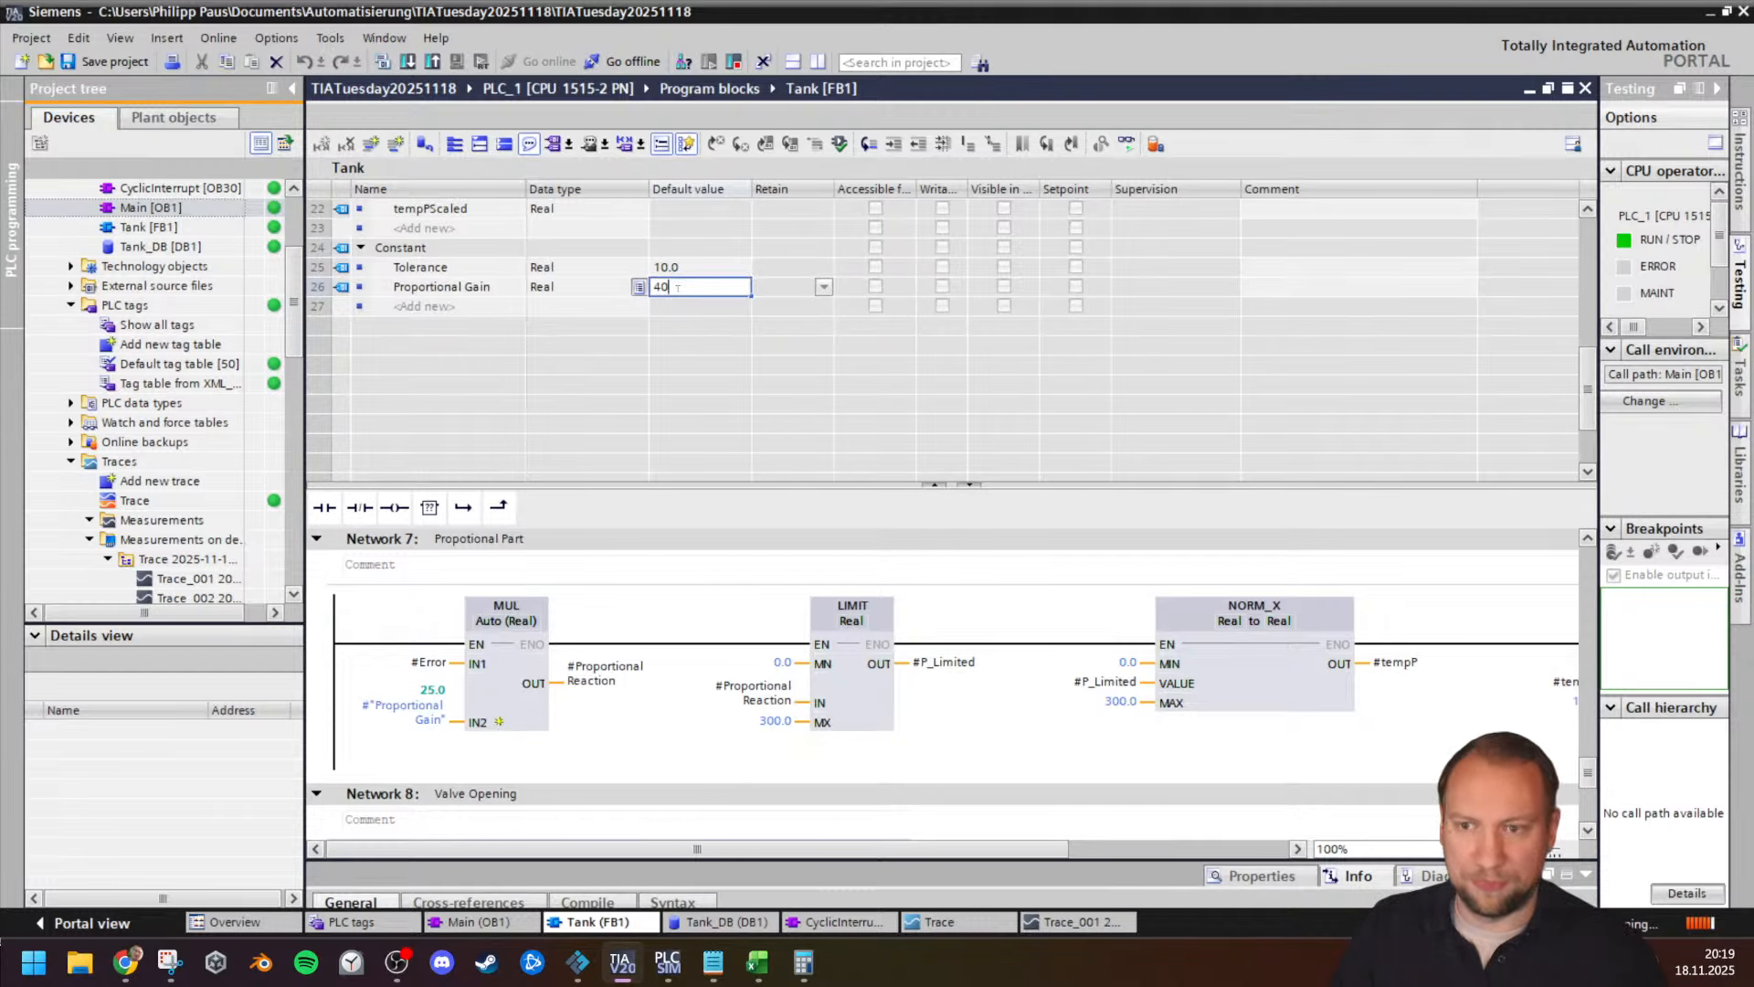
key("BackSpace")
key("BackSpace")
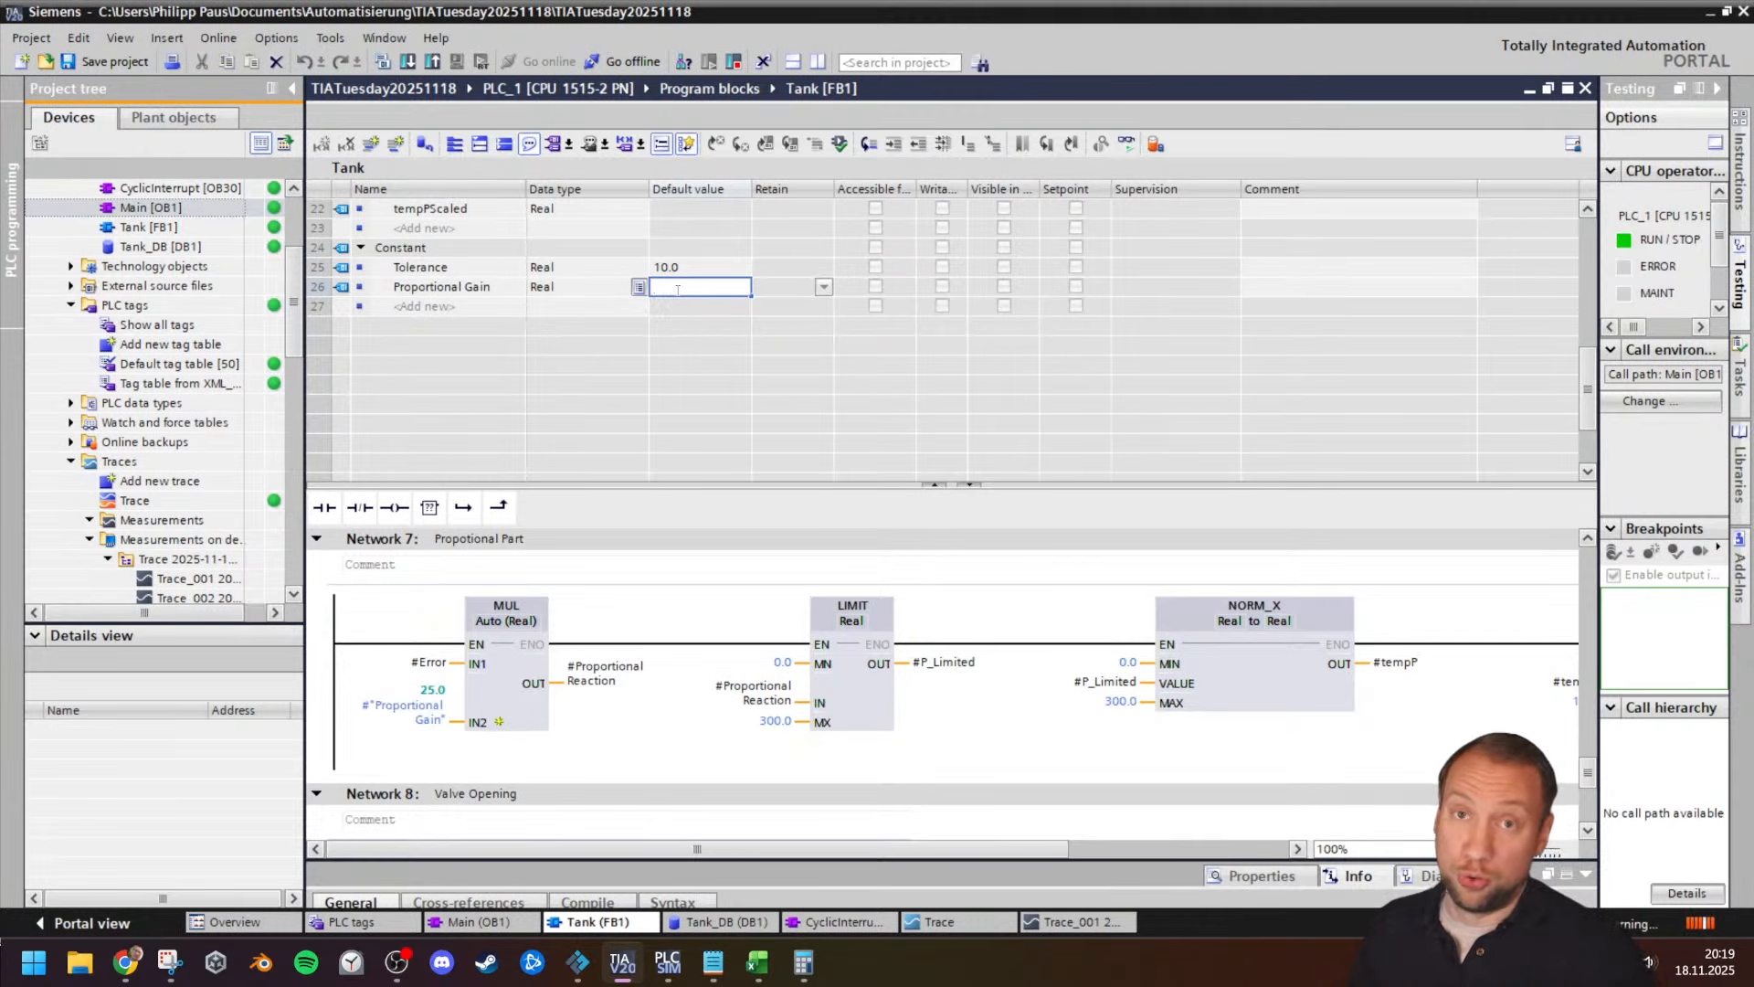
type("3")
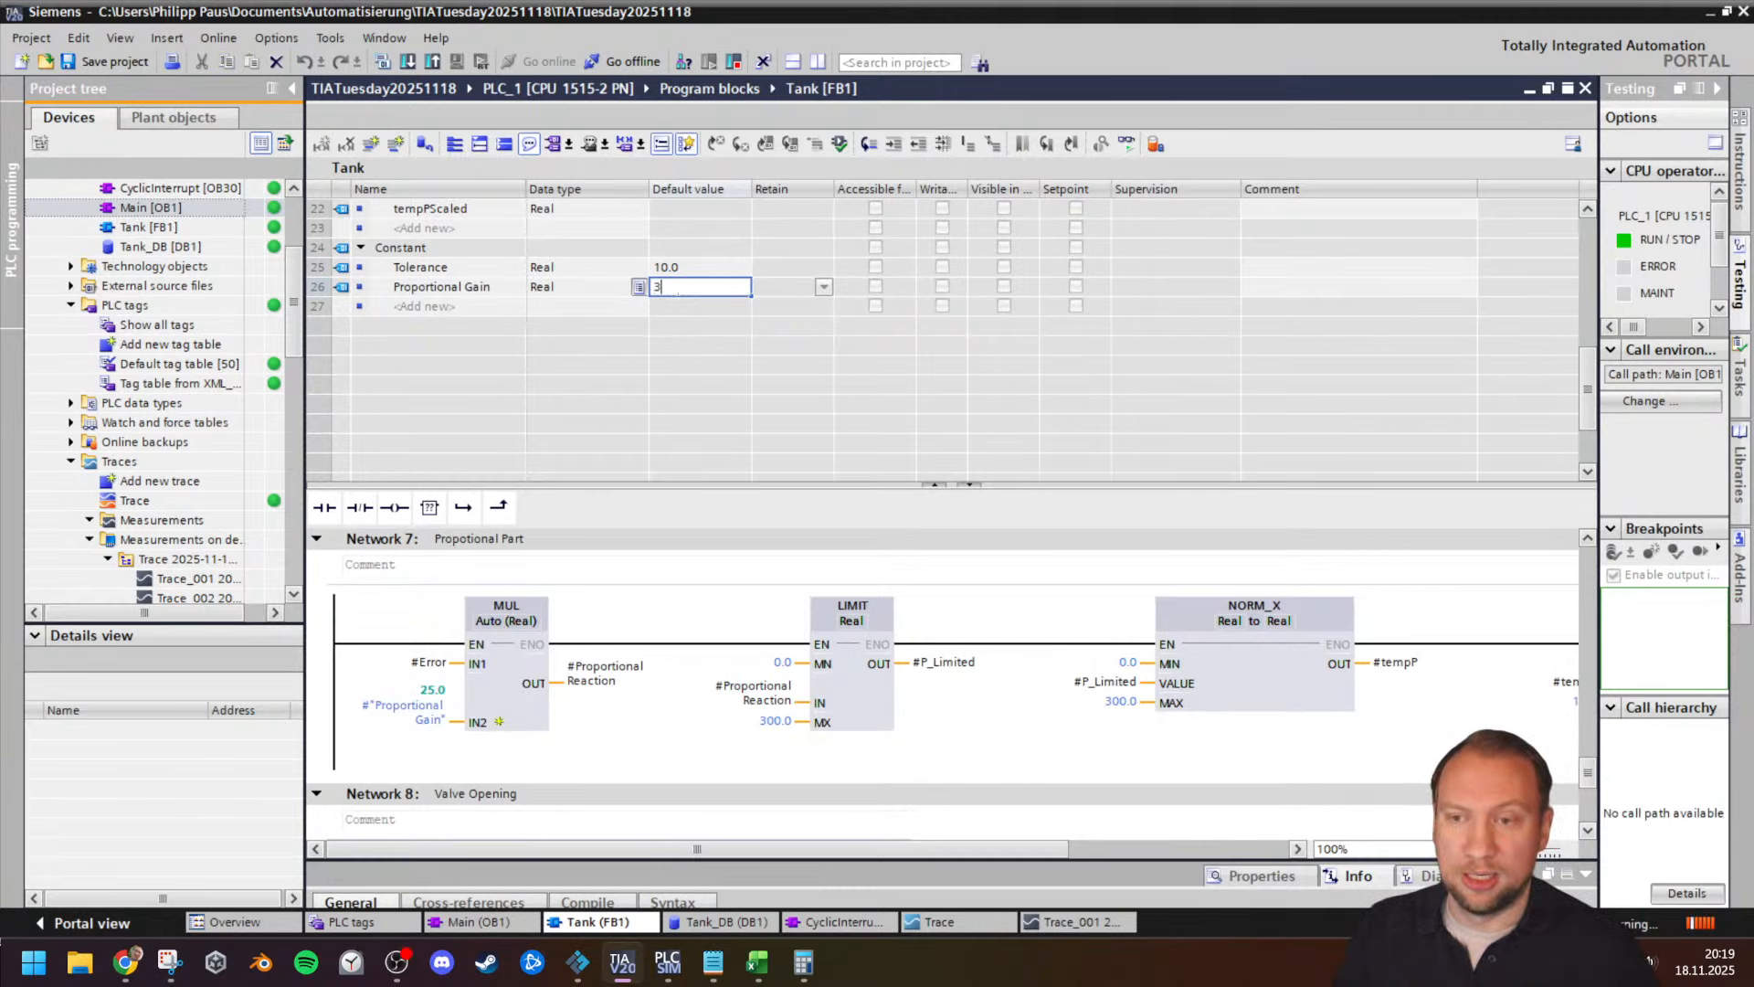
type("0")
key("Return")
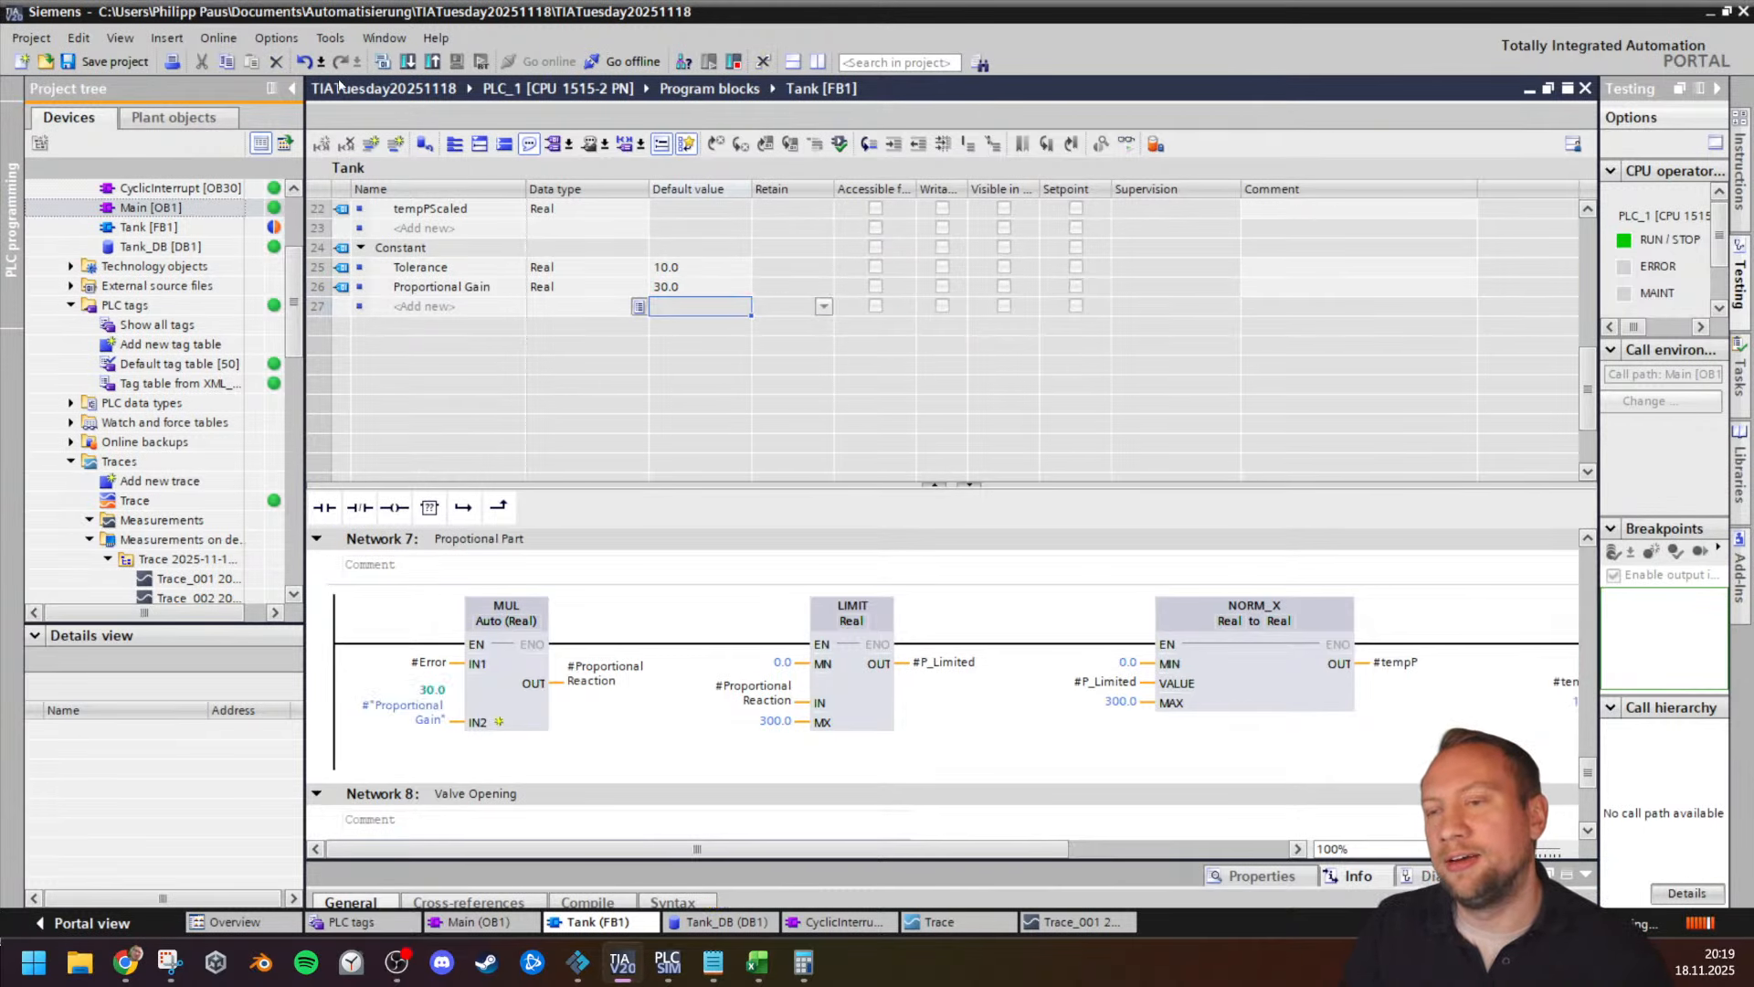
left_click(407, 62)
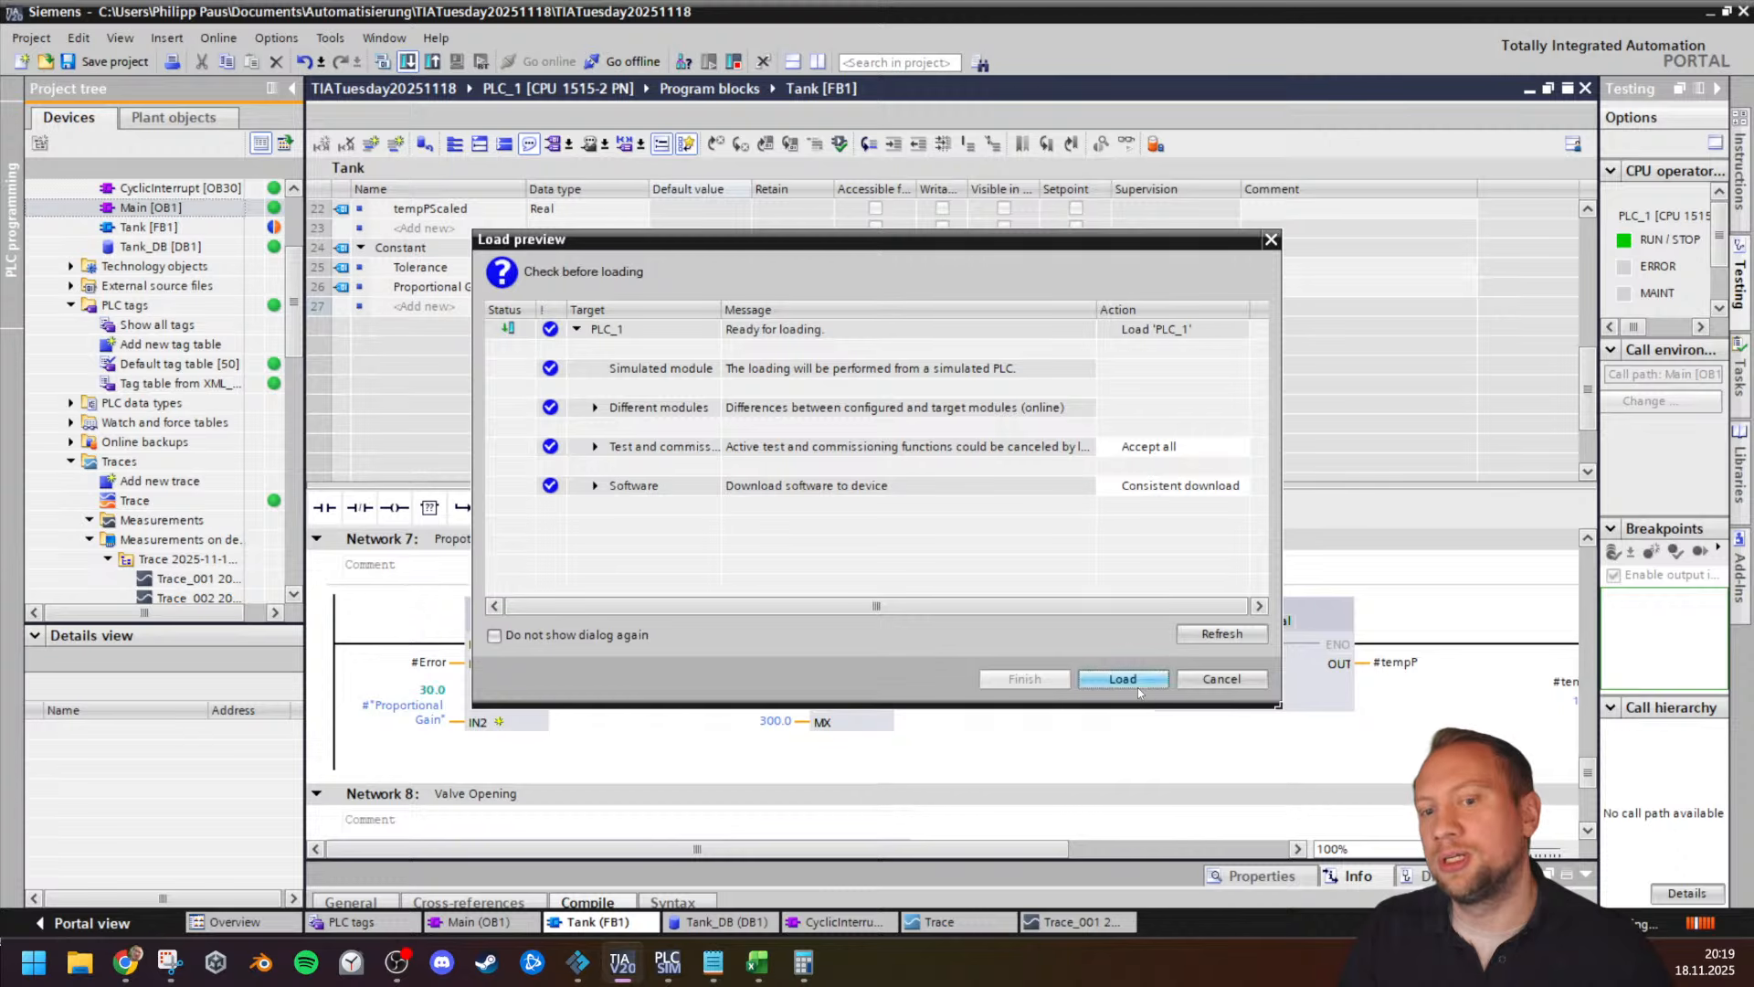
left_click(1133, 682)
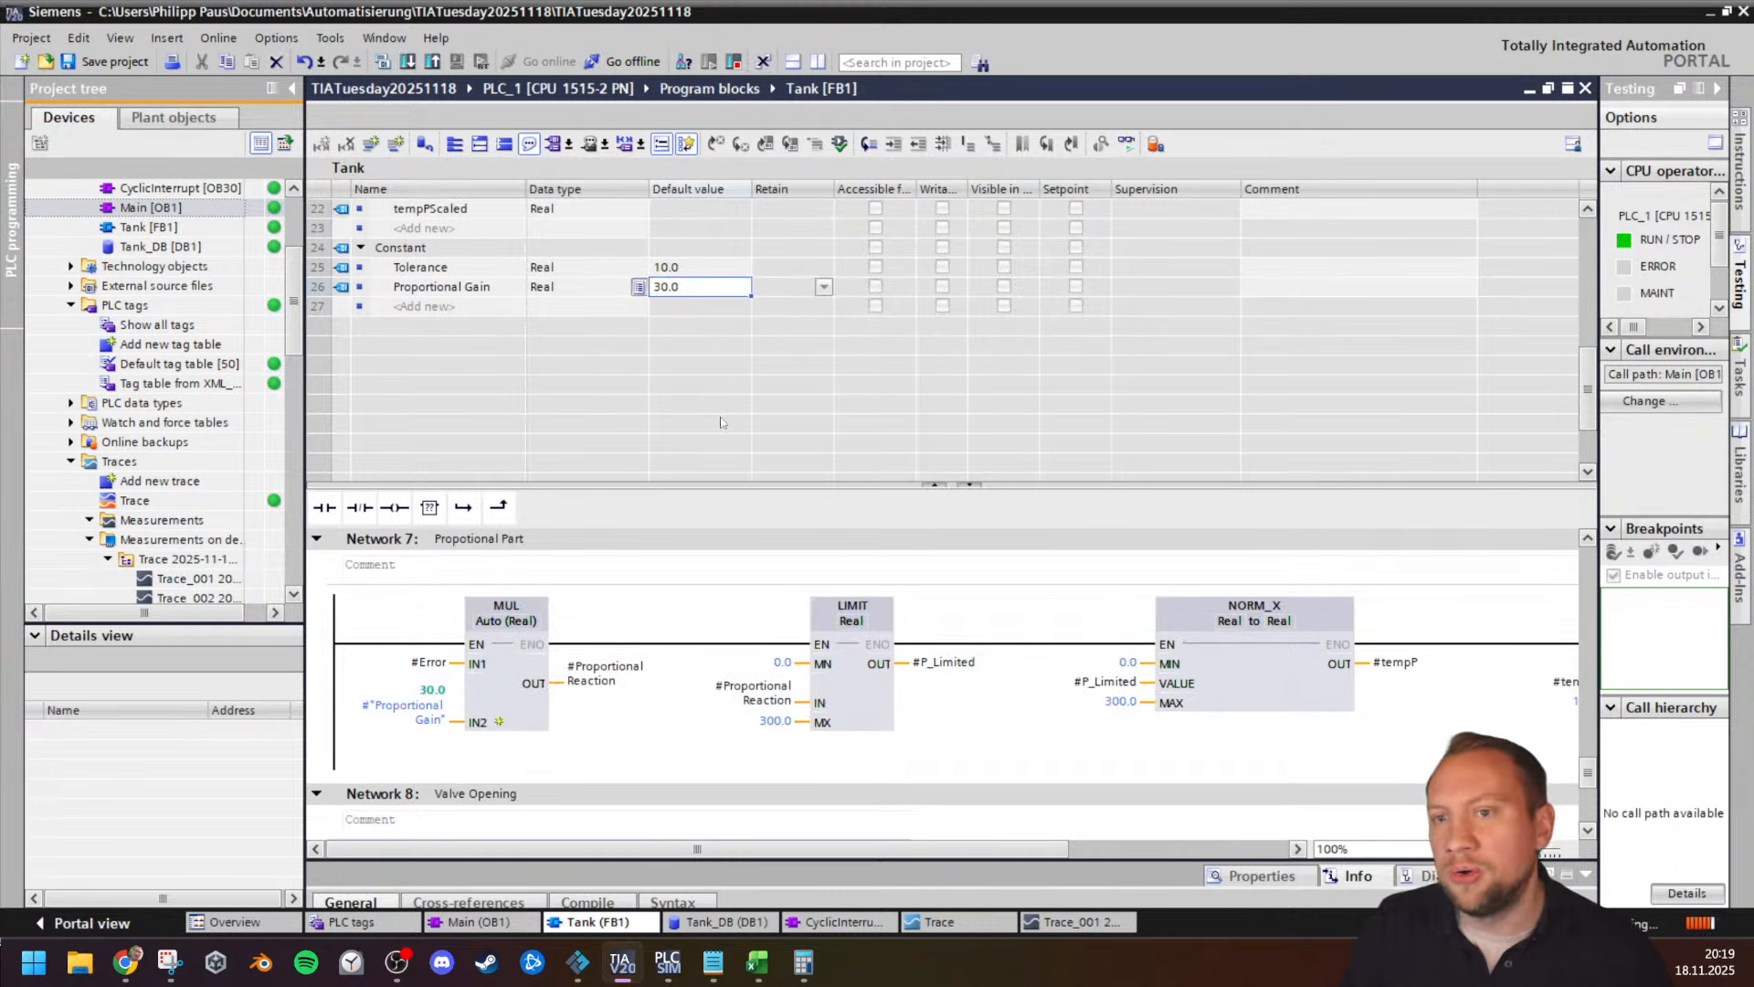
Step: Raise the Proportional Gain constant's default value to 35.0 and on to 40.0, and download the change to the PLC
type("35.")
key("Return")
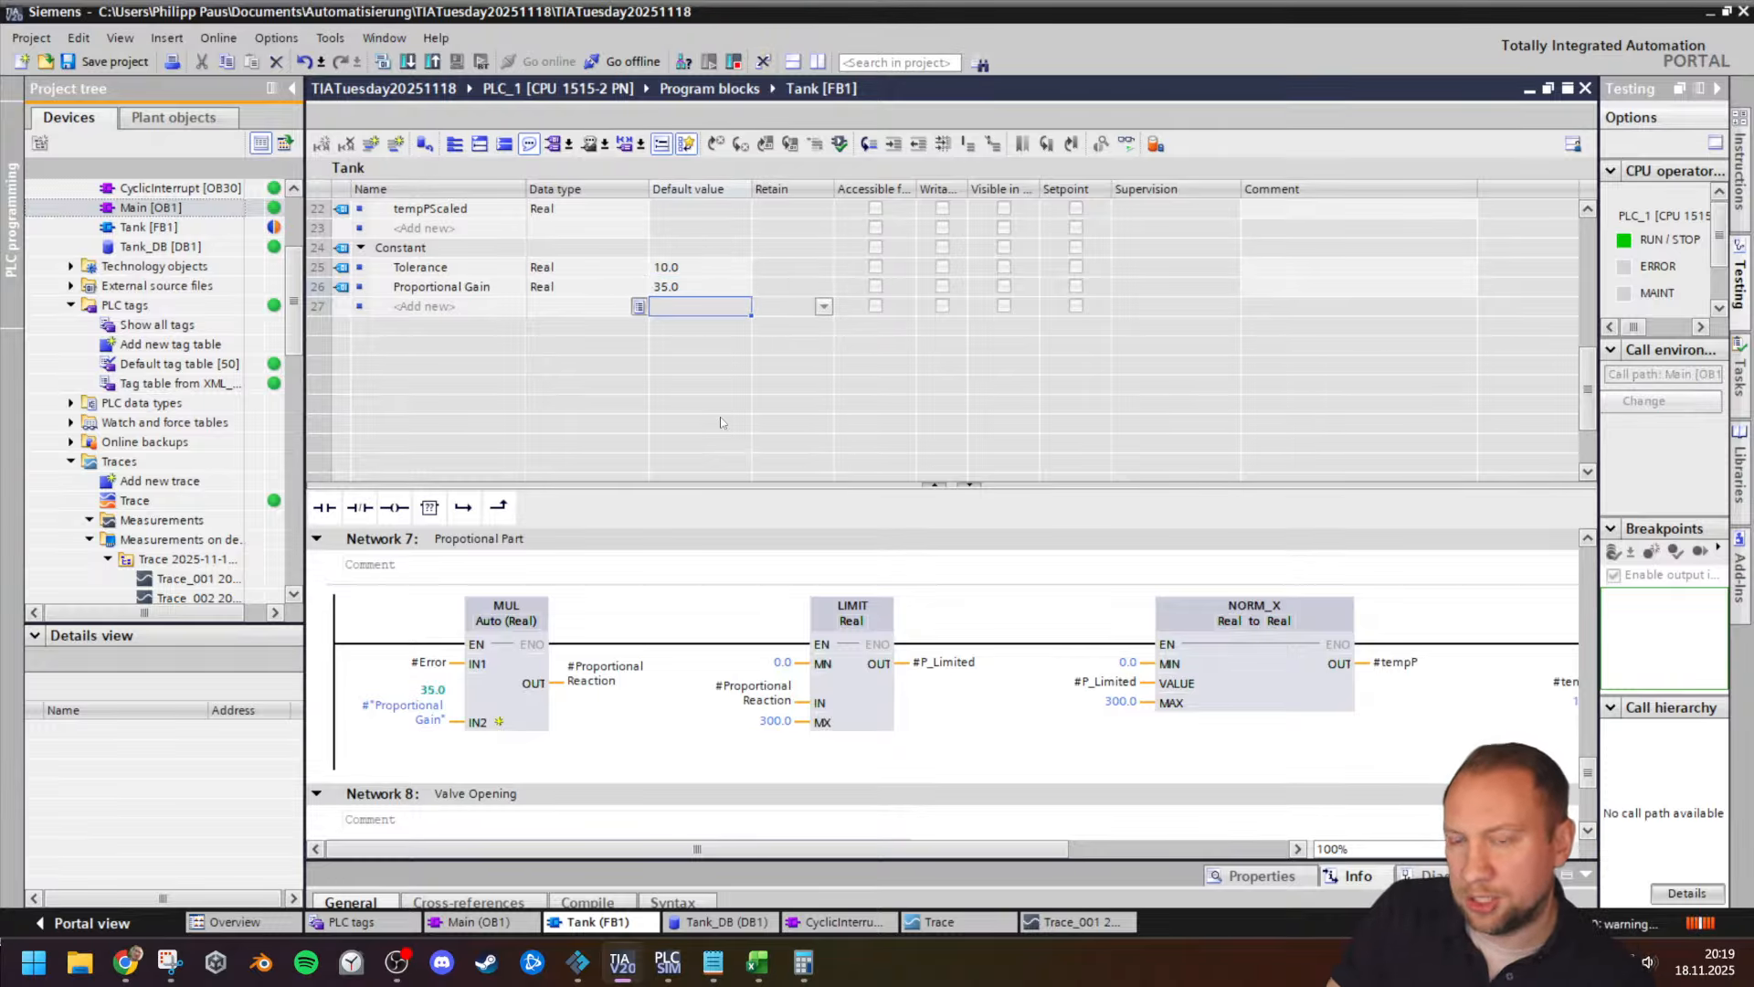
left_click(713, 287)
type("20")
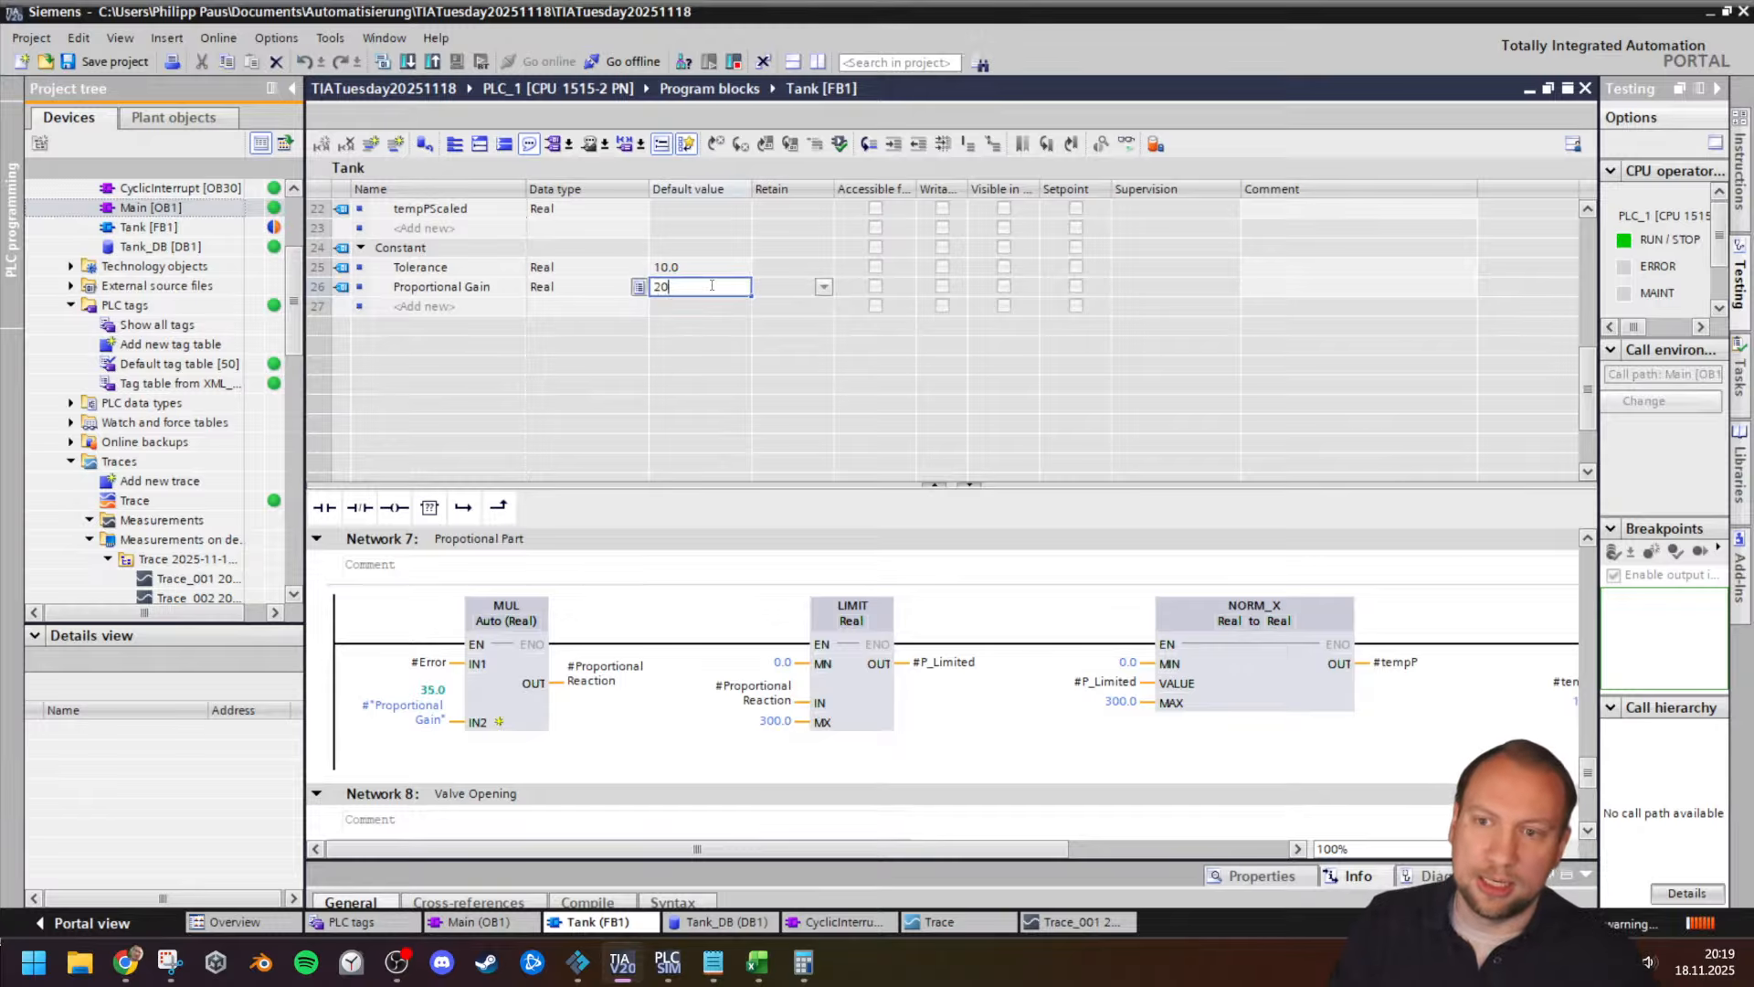
type("0")
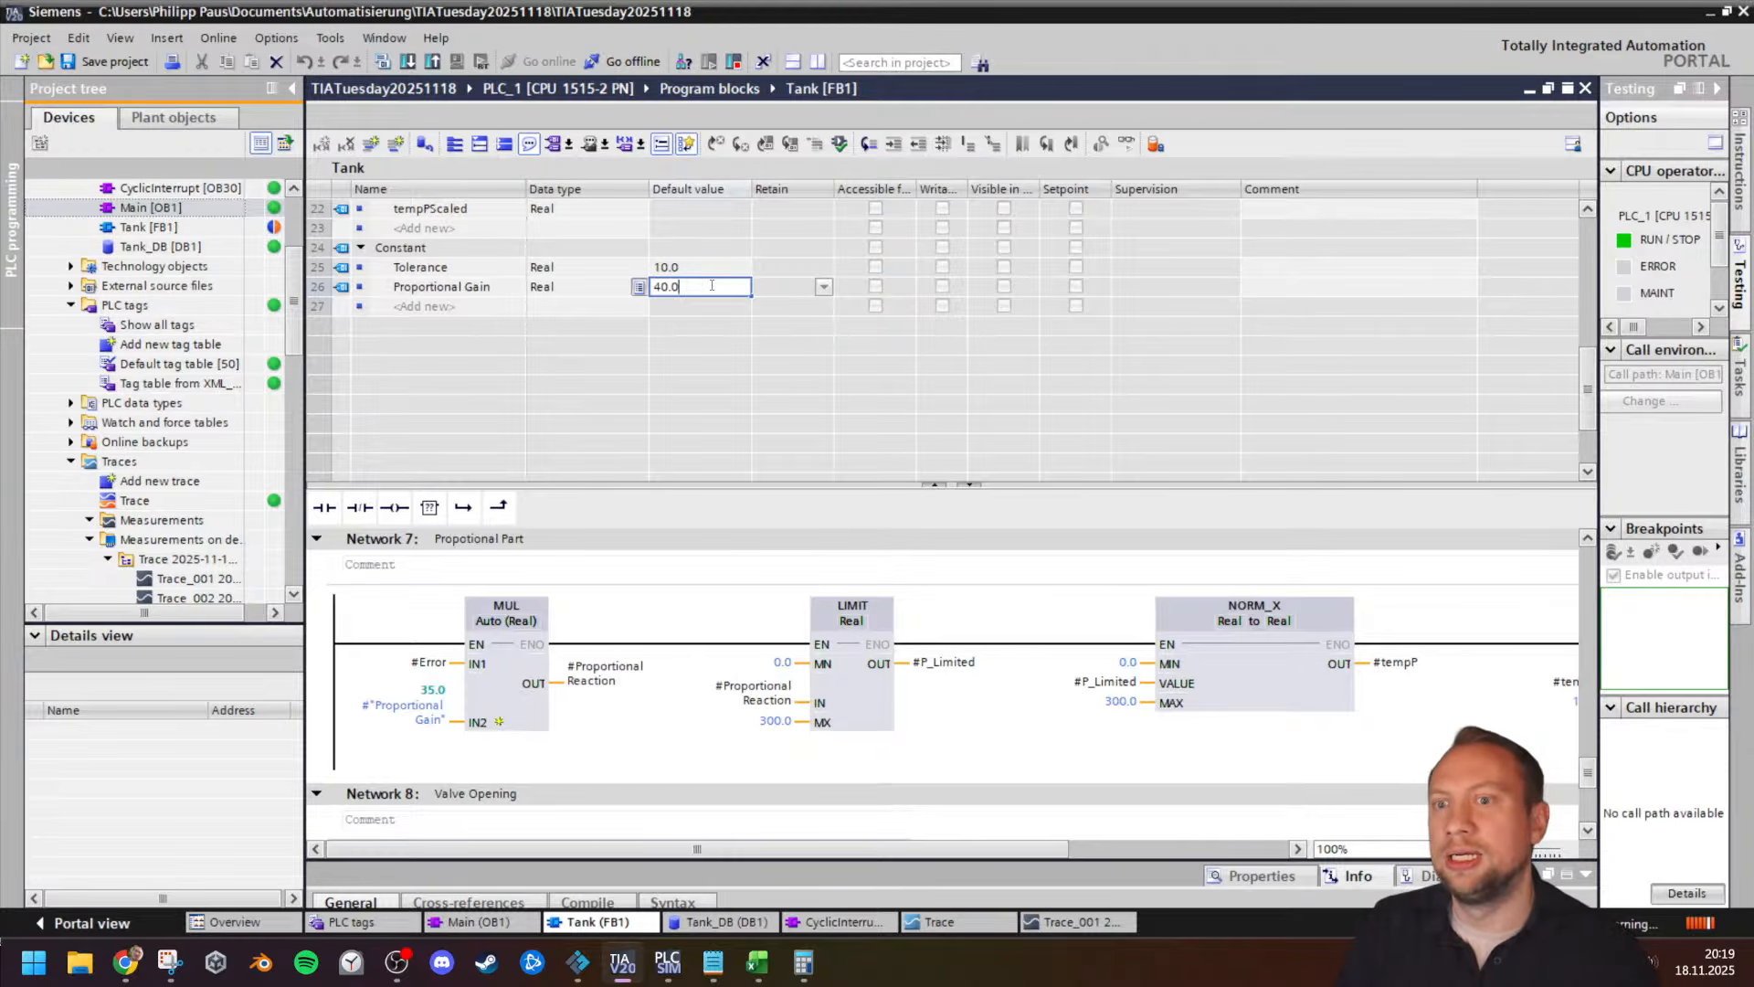
key("Return")
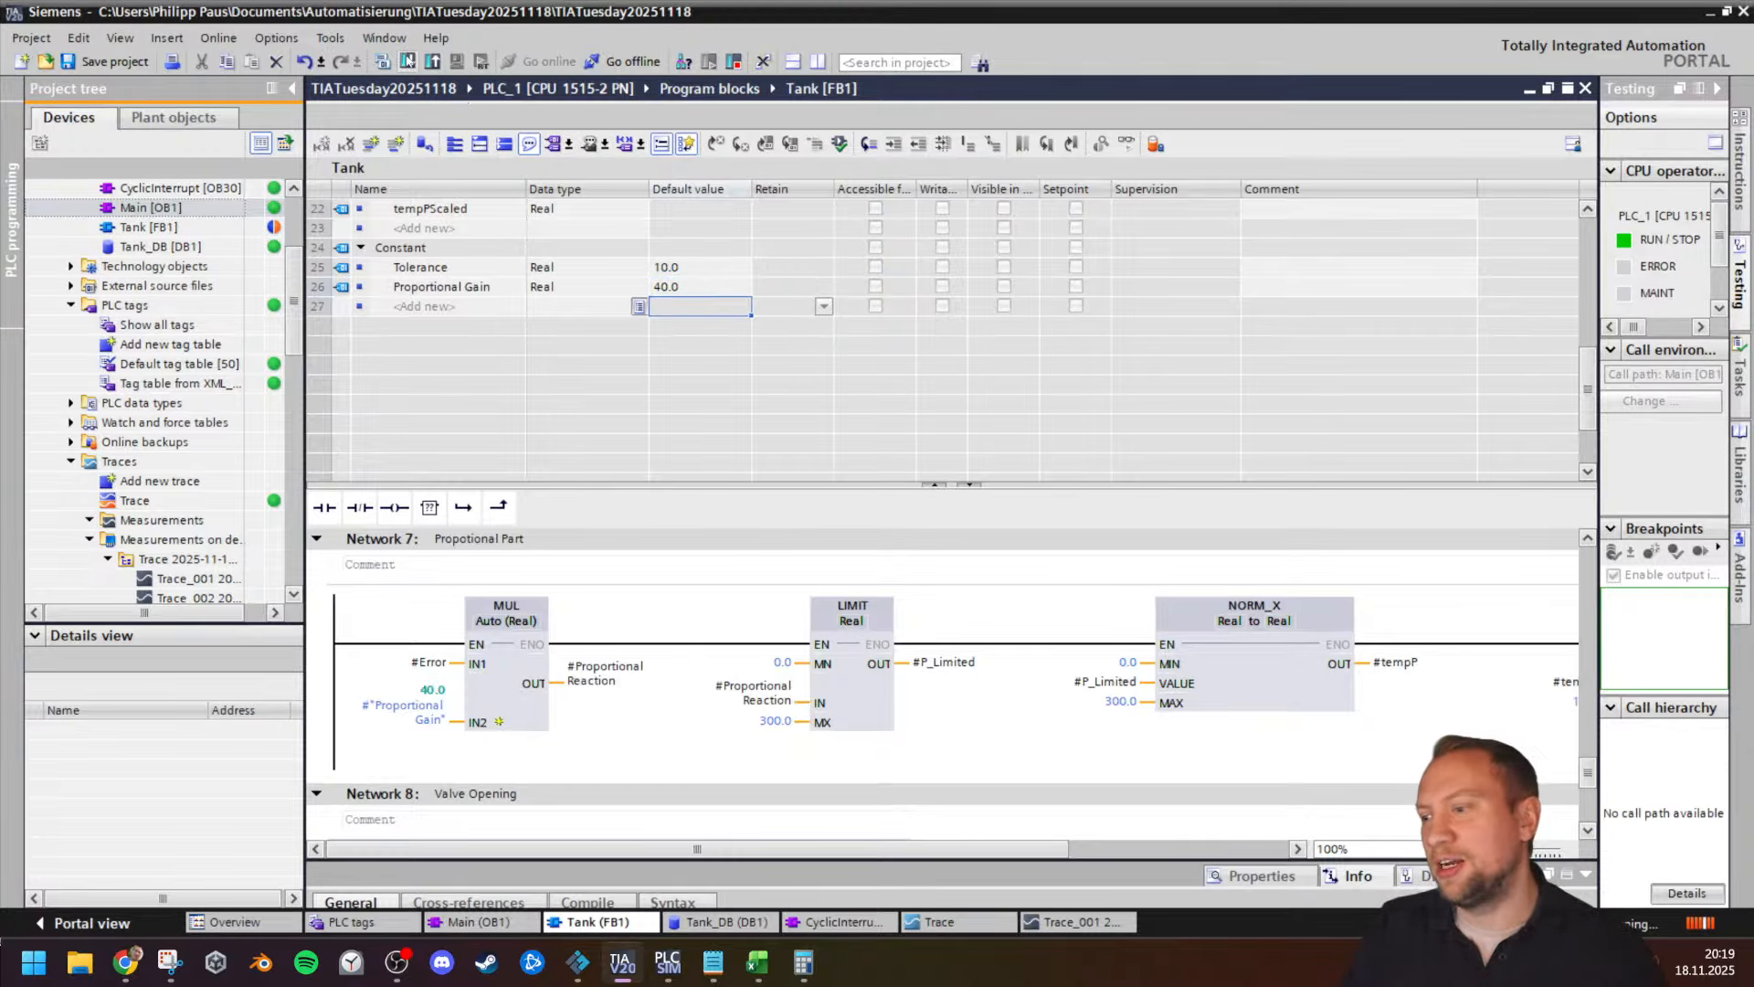
left_click(408, 61)
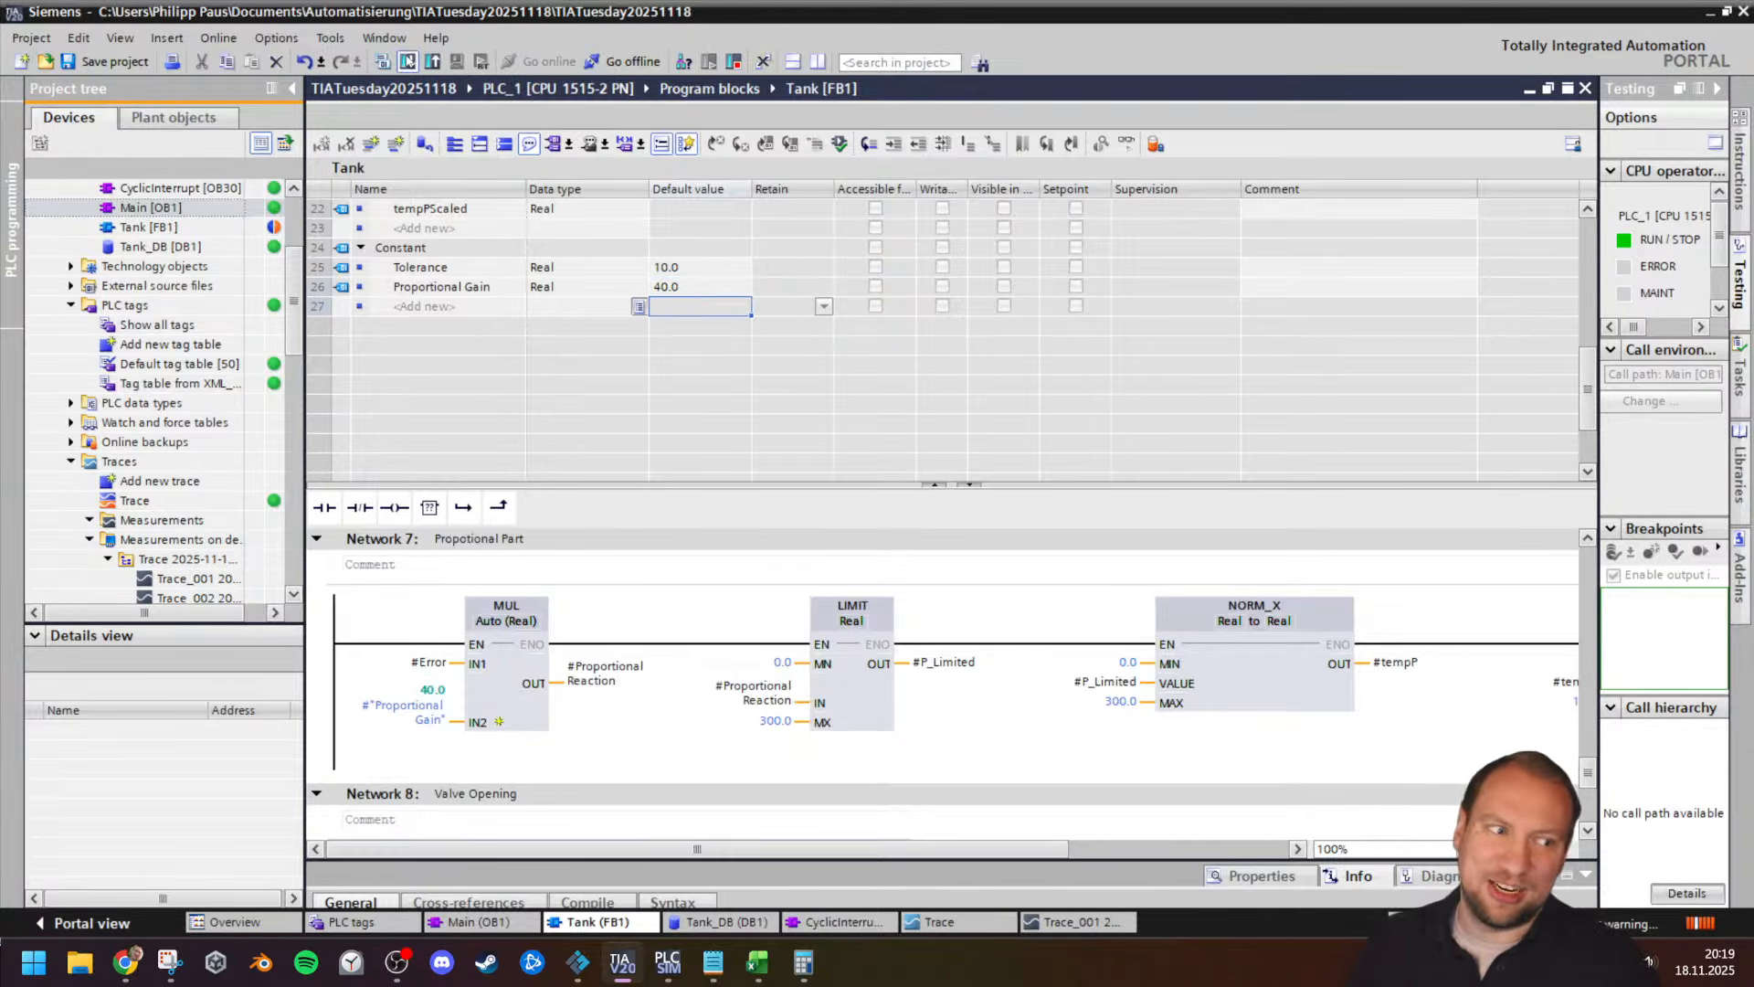
left_click(1089, 681)
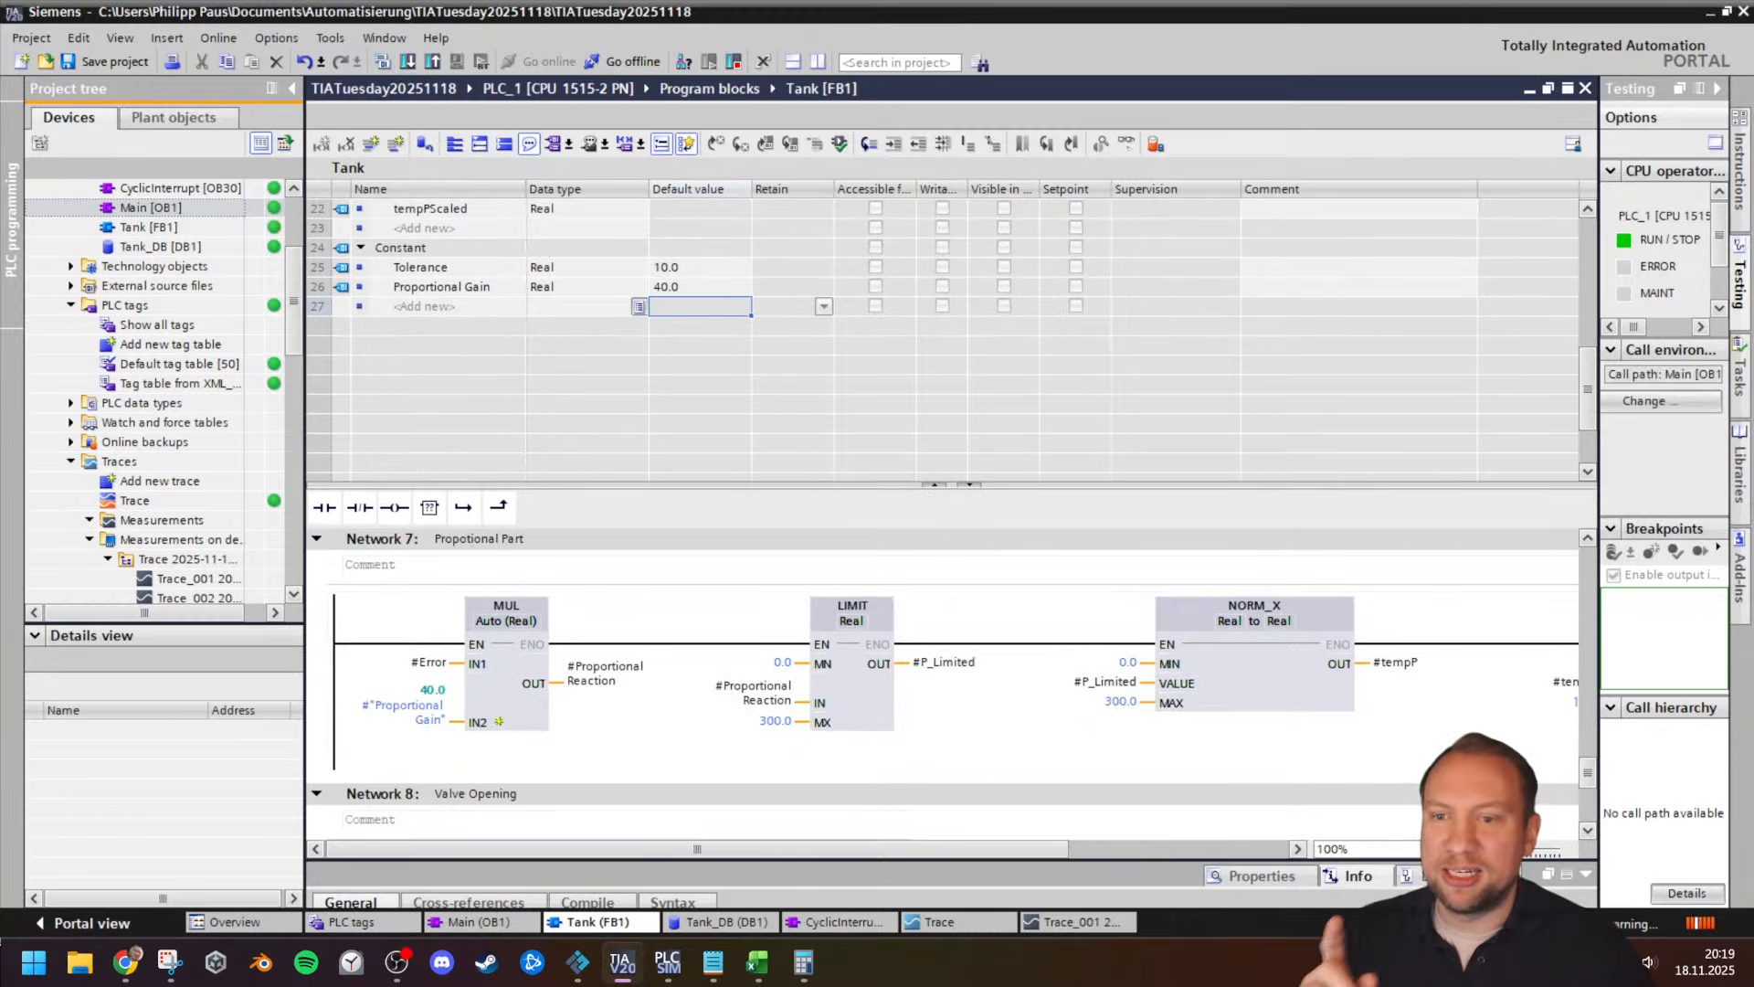
Step: Switch to the Snipping Tool and mark the flat trough between the two bracketed peaks of the P-25 trace in red
left_click_drag(1260, 274, 718, 4)
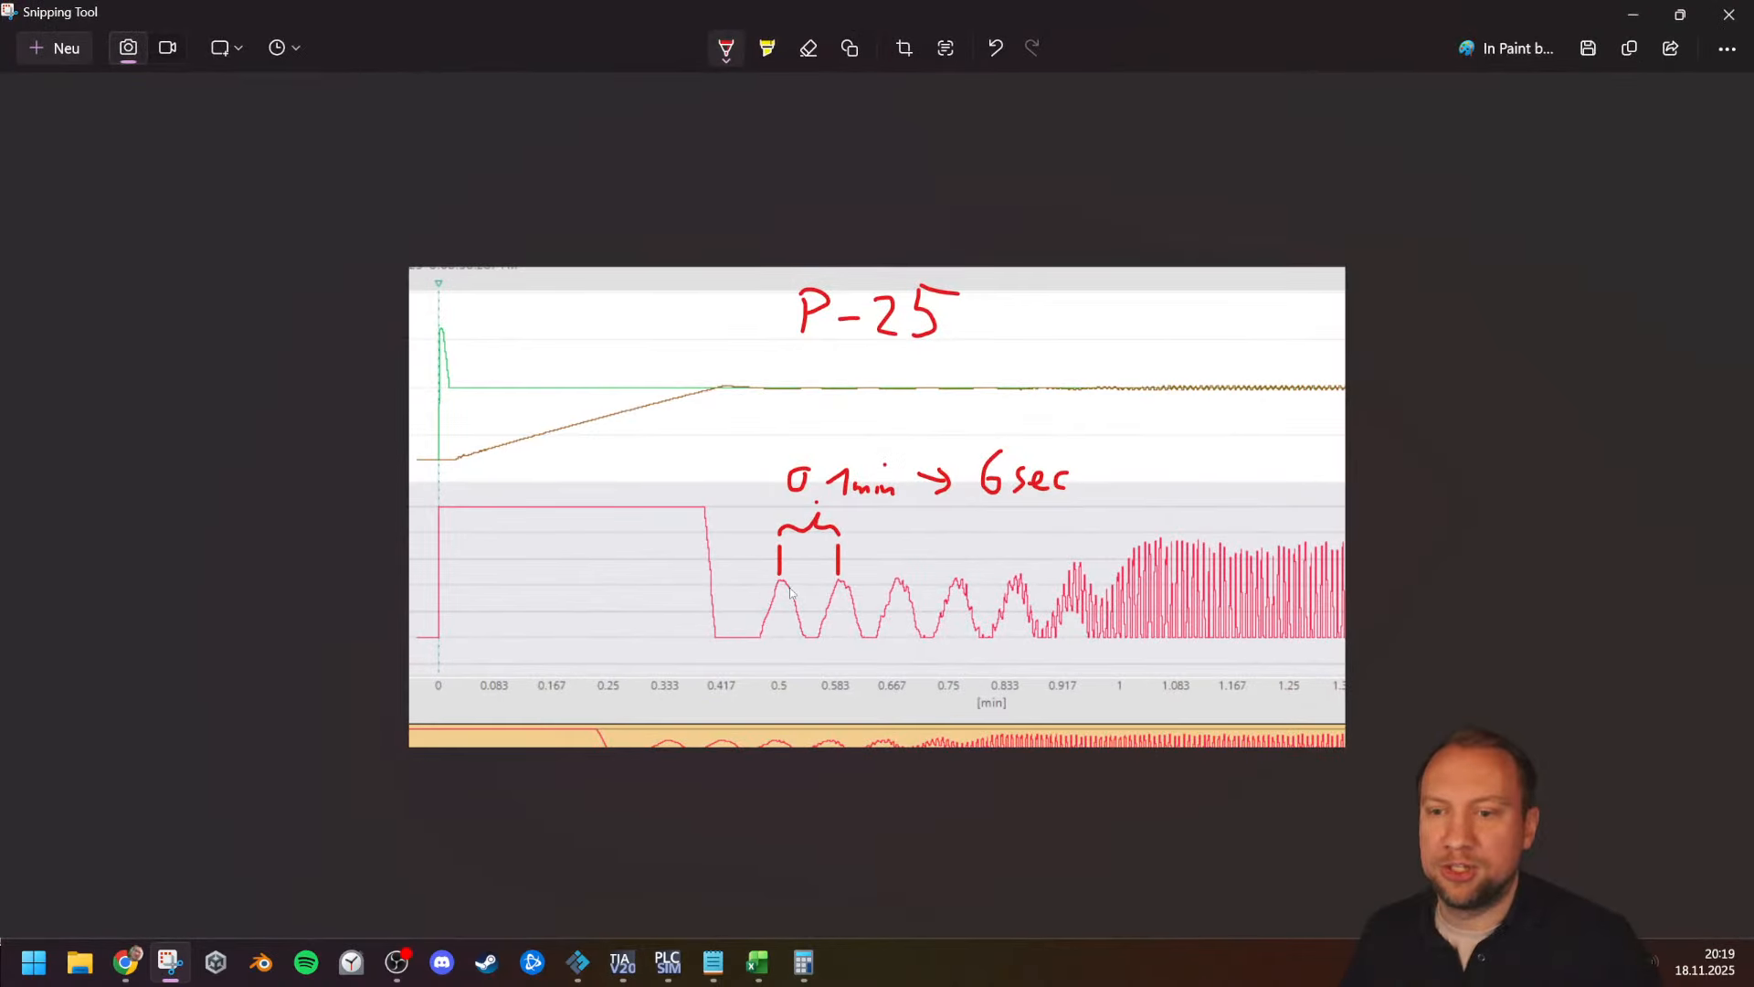
scroll(809, 637, "up", 3)
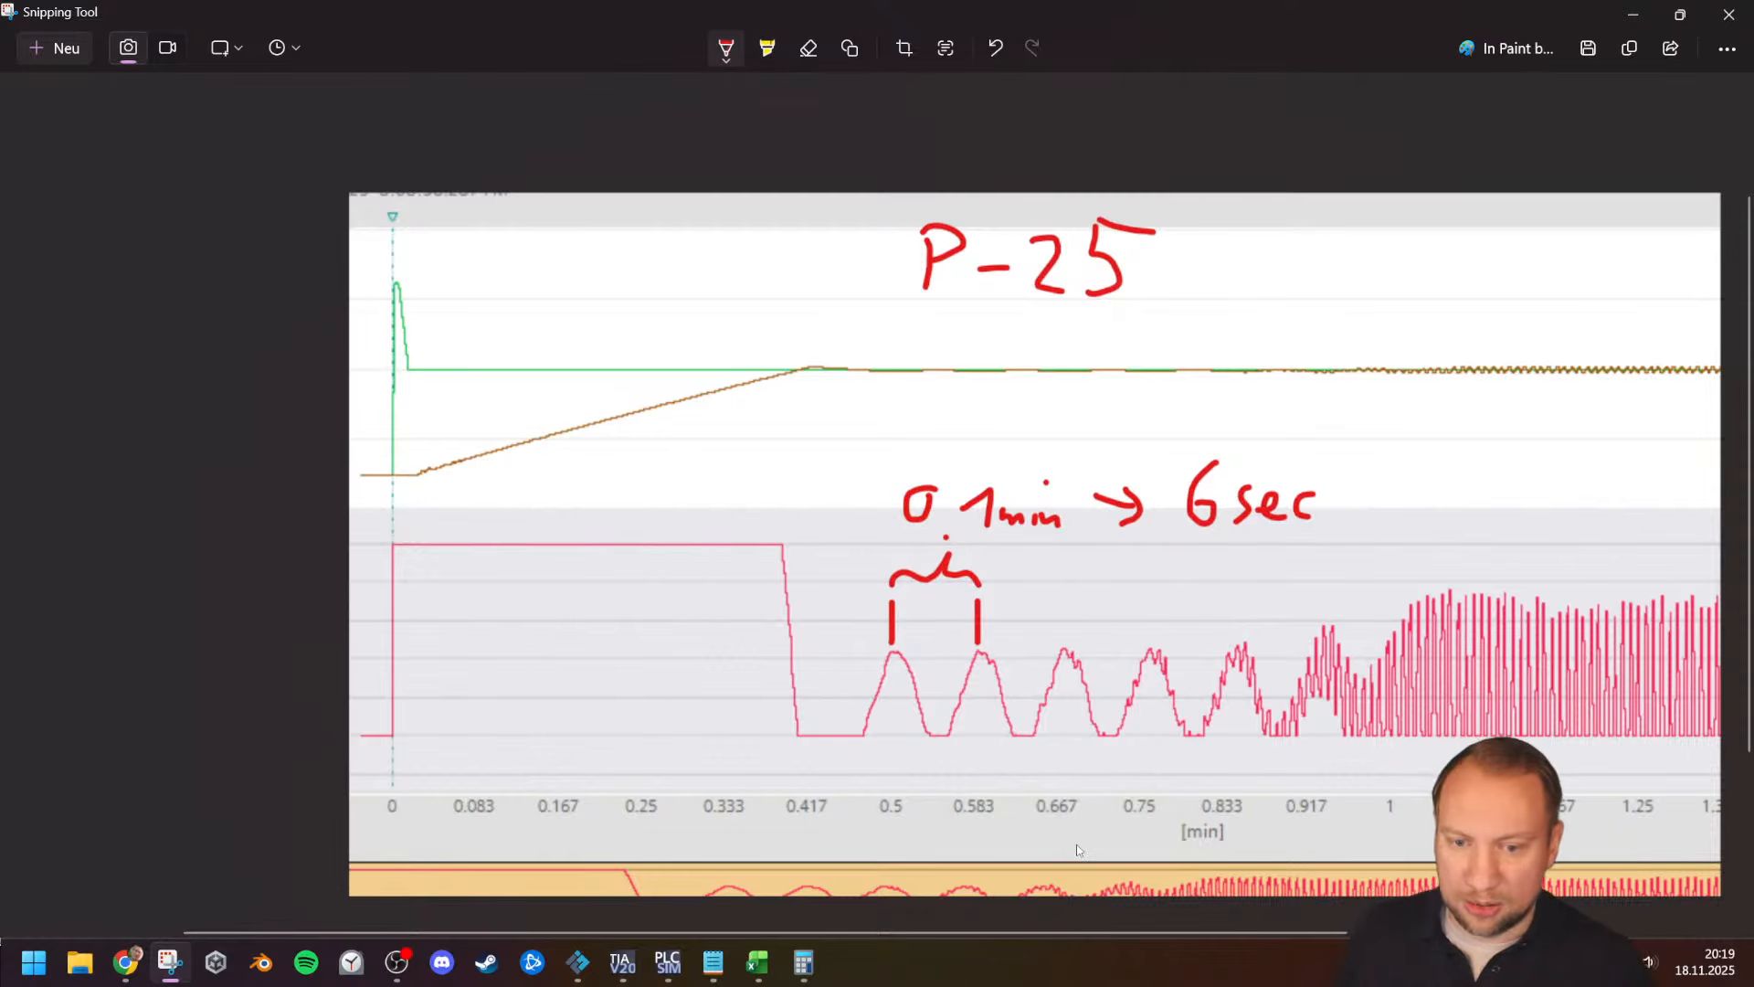
scroll(1076, 847, "up", 1)
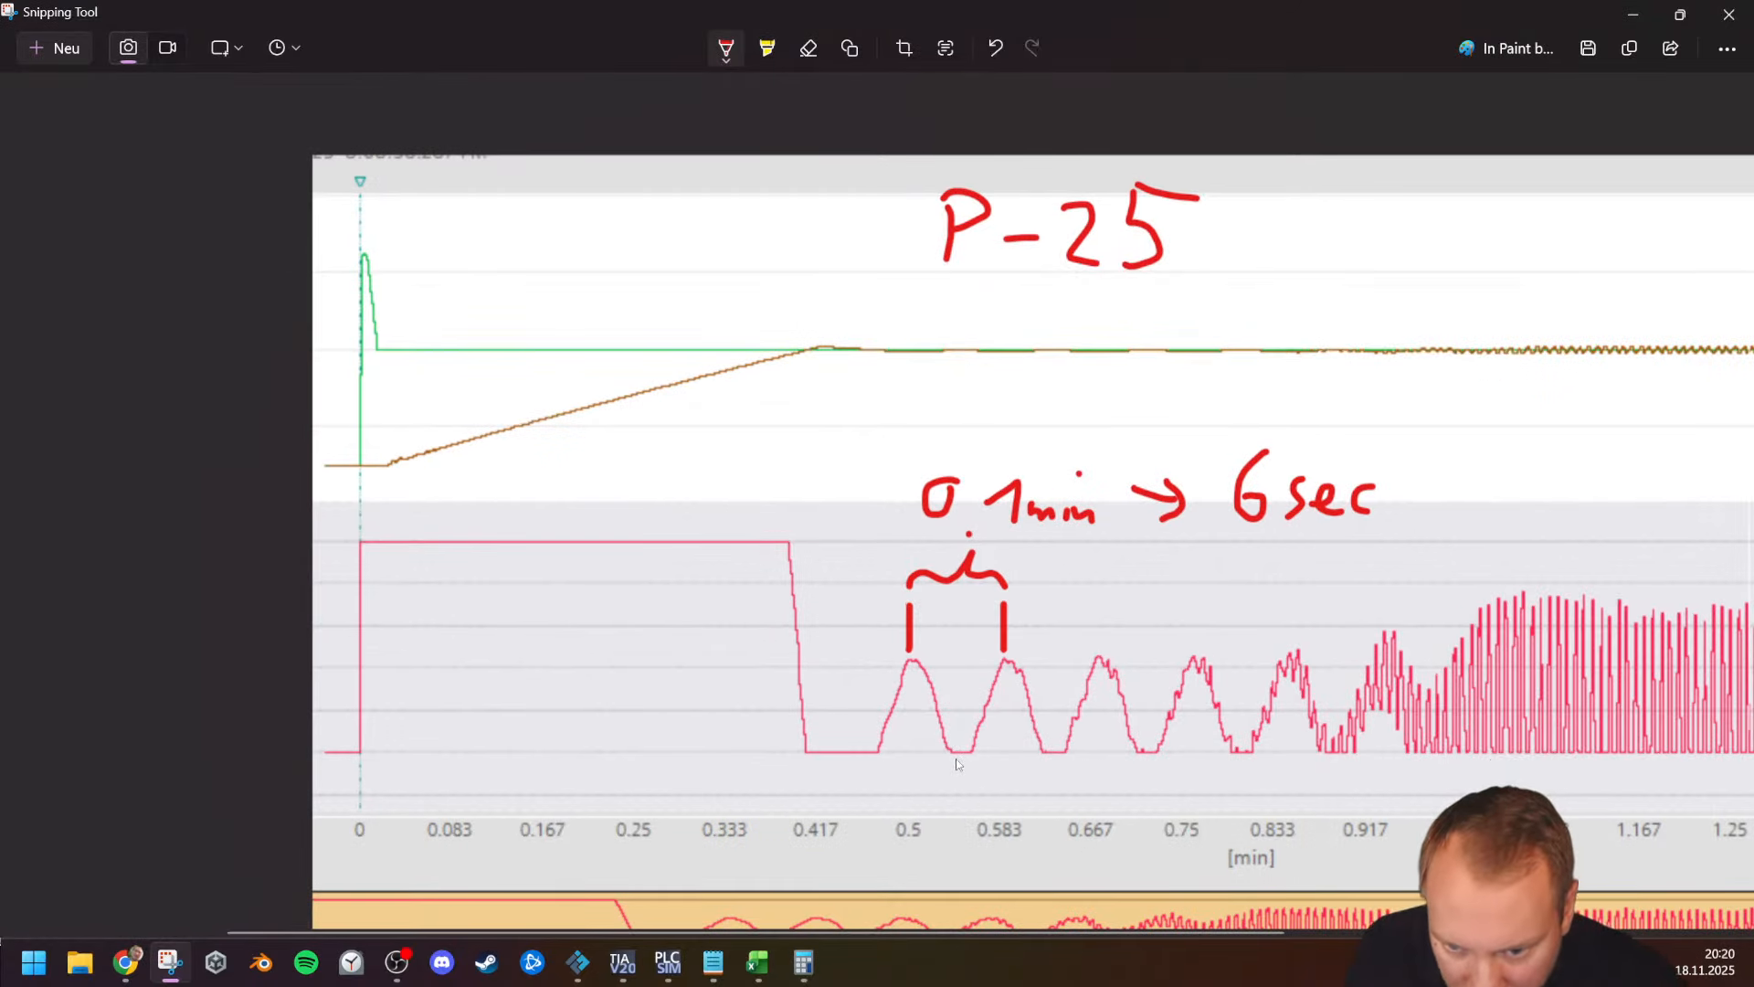
mouse_move(978, 762)
left_mouse_down()
mouse_move(955, 770)
mouse_move(977, 777)
mouse_move(961, 766)
left_mouse_up()
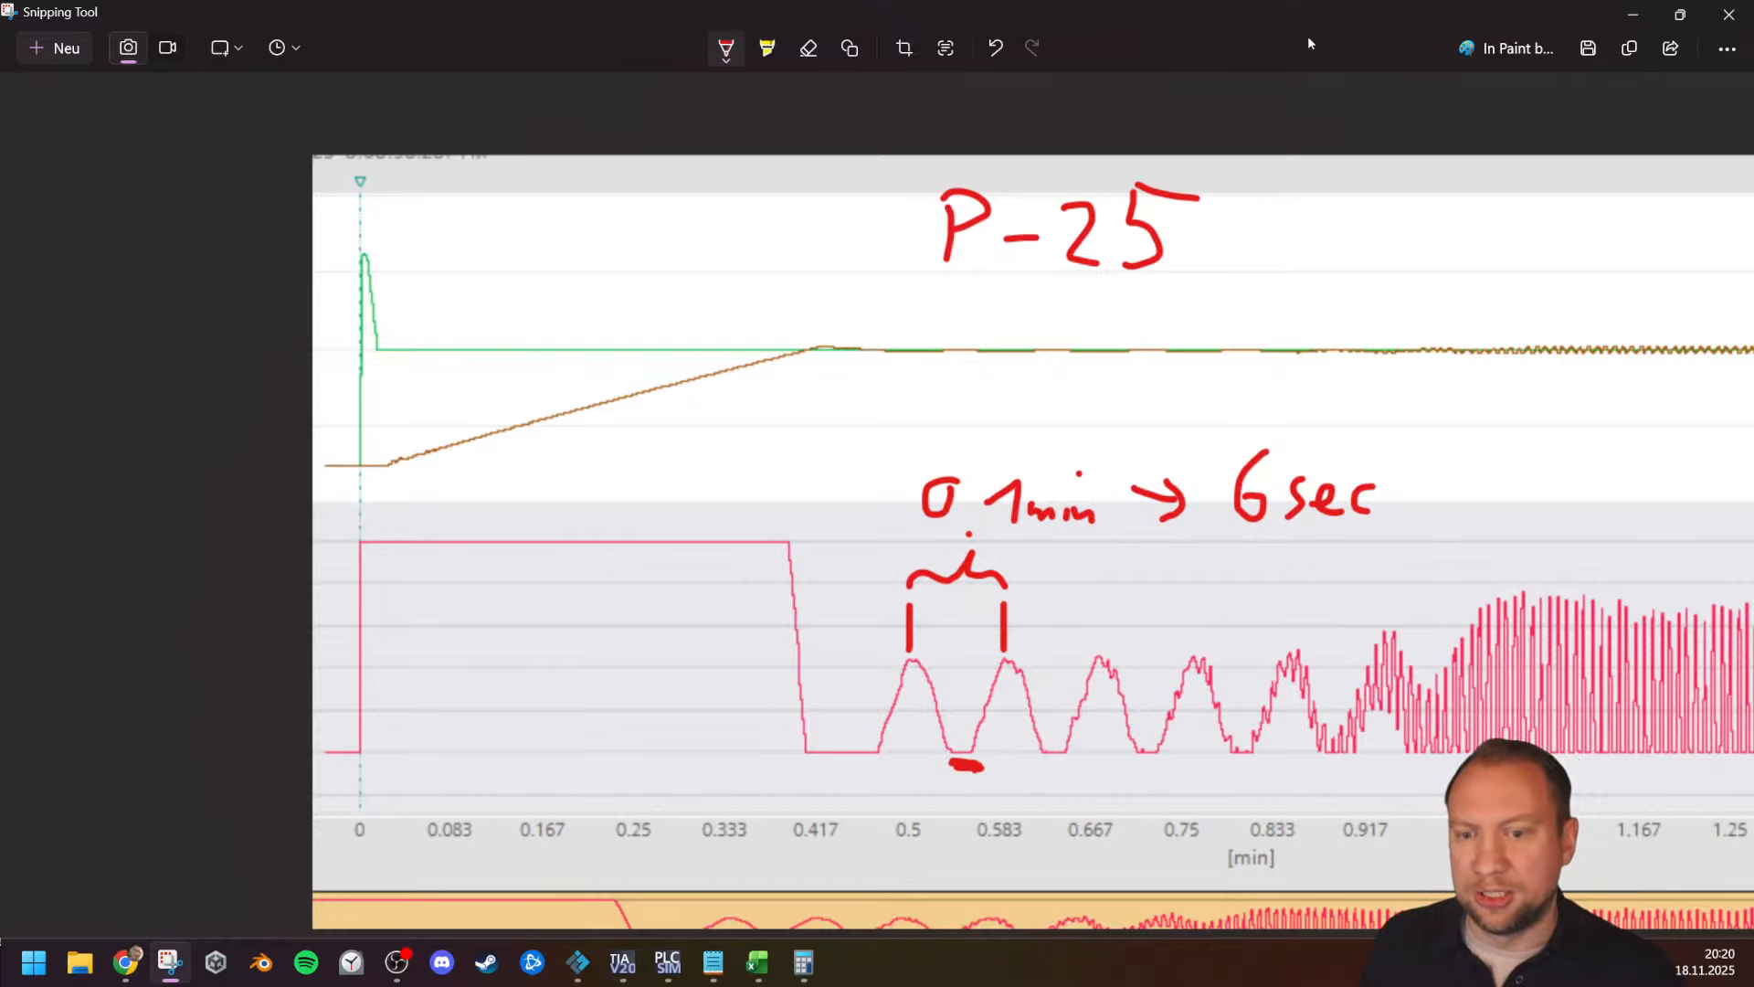
left_click_drag(1309, 16, 1753, 603)
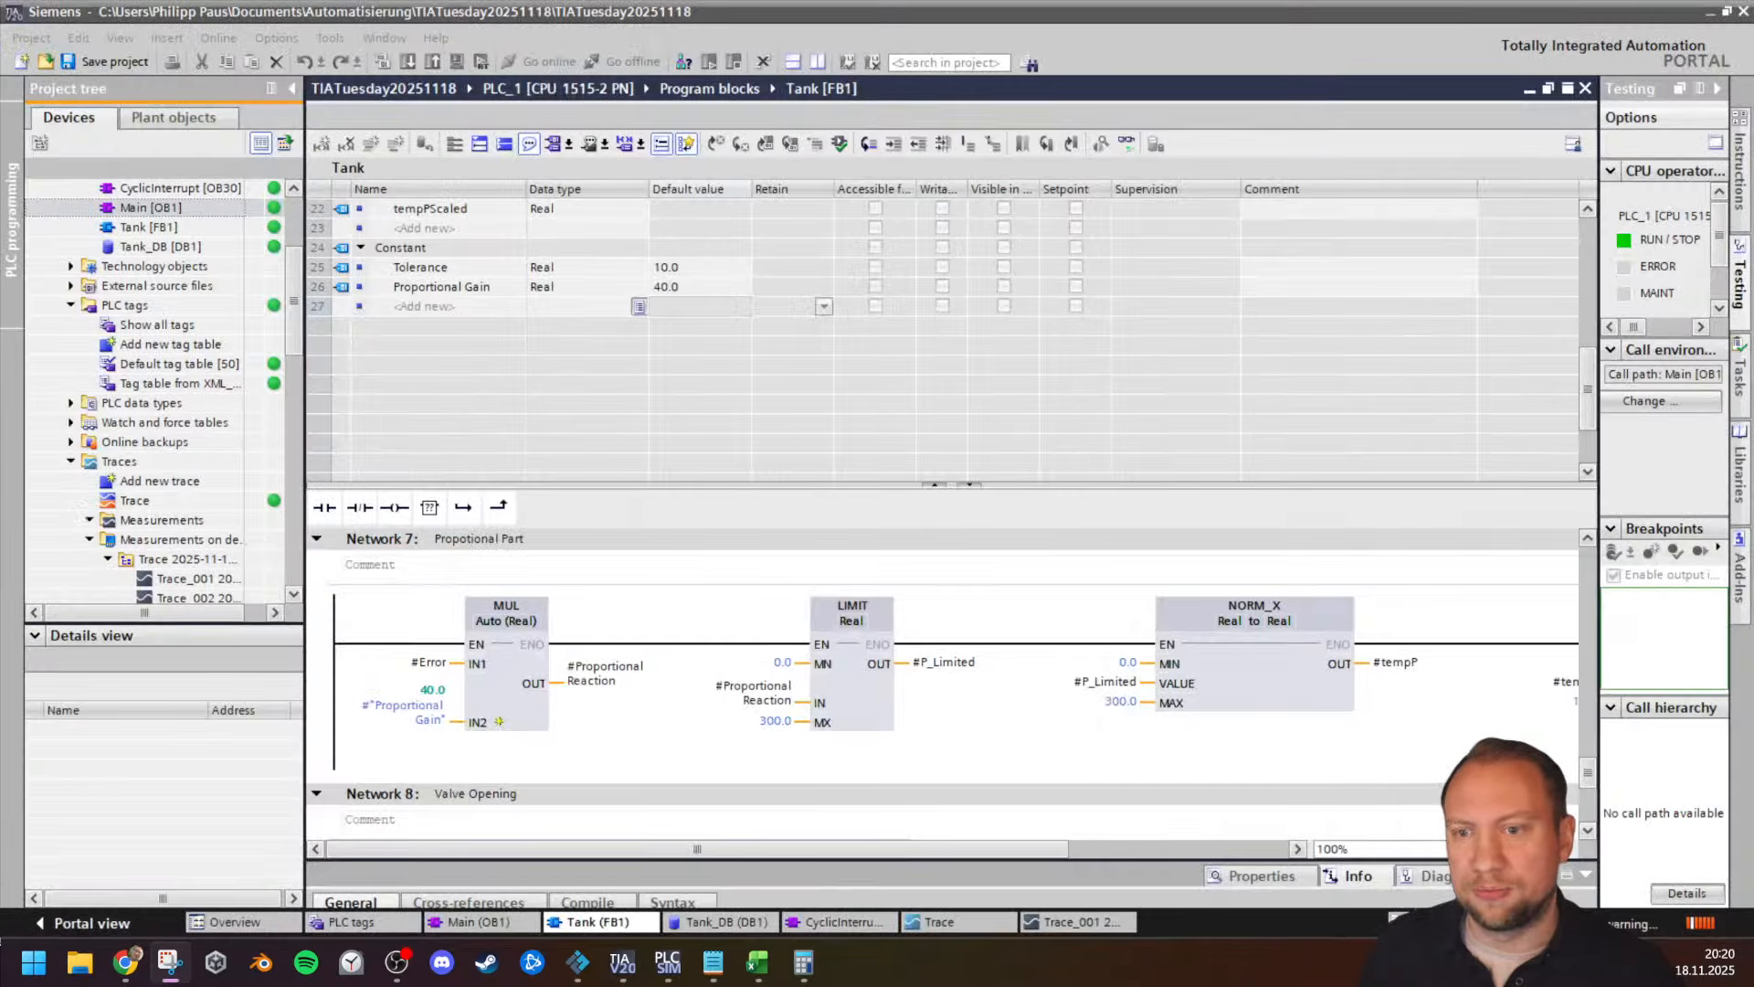
Step: Return to TIA Portal, save the project and download the Tank program with the 40.0 gain to the PLC
left_click(882, 355)
left_click(70, 64)
left_click(432, 62)
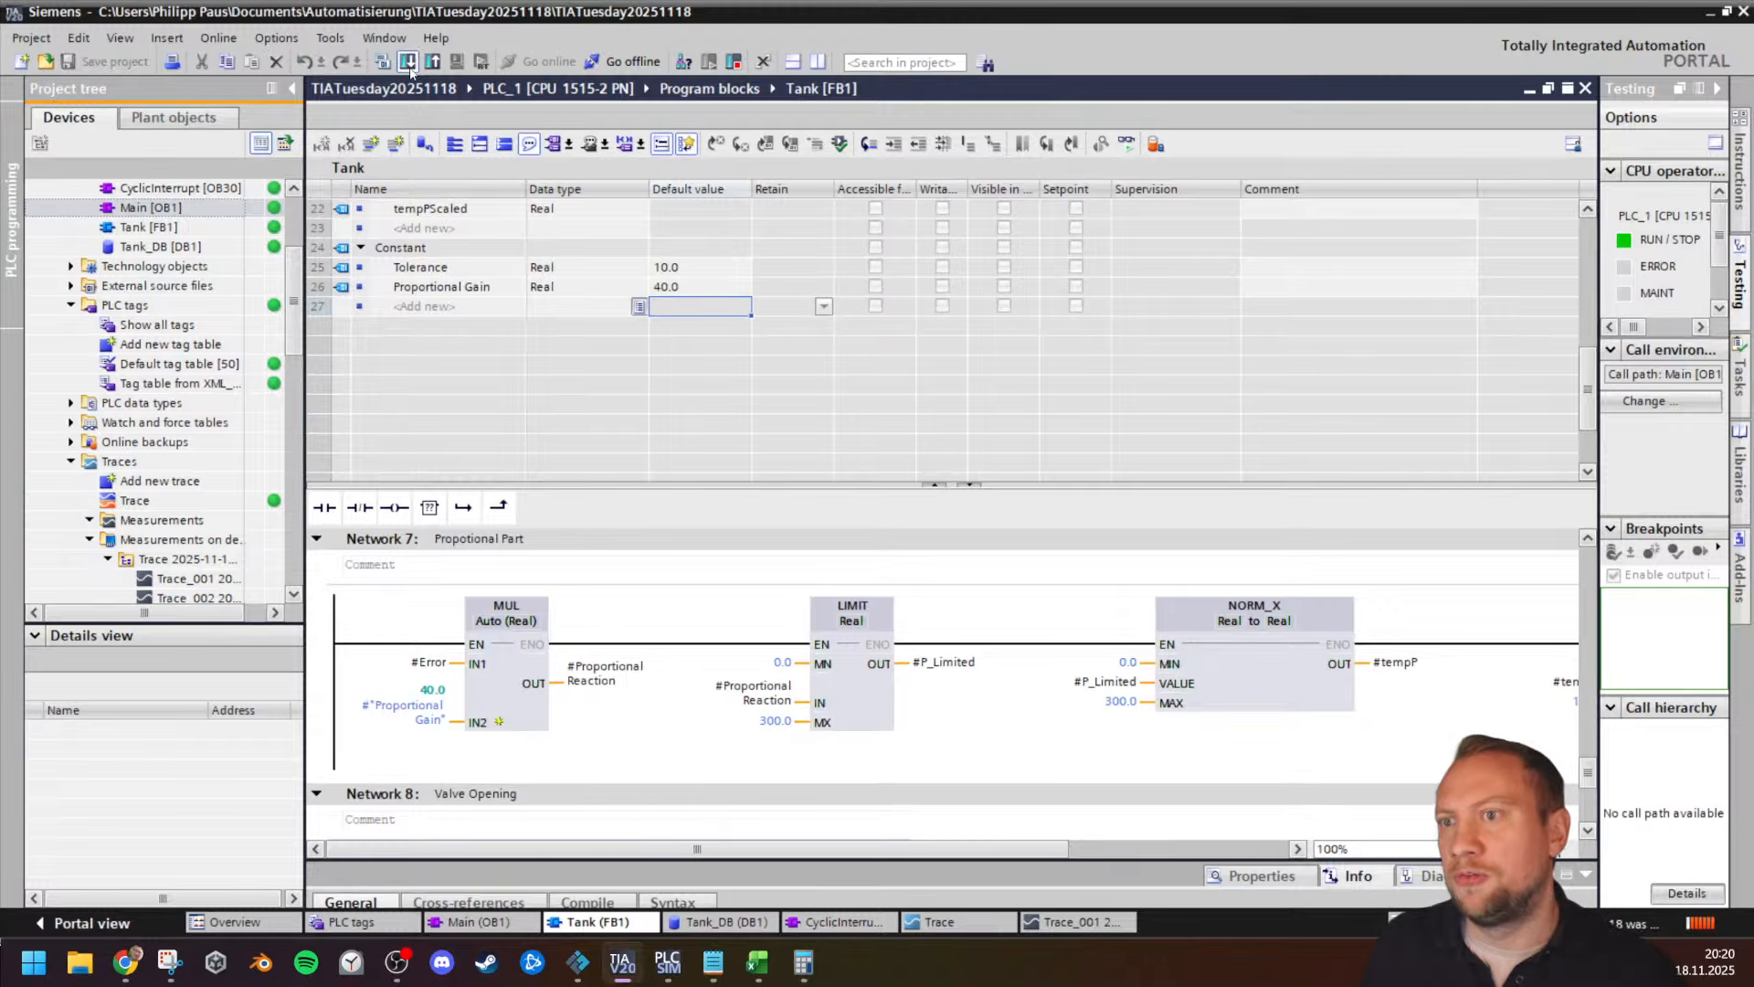
left_click(1097, 682)
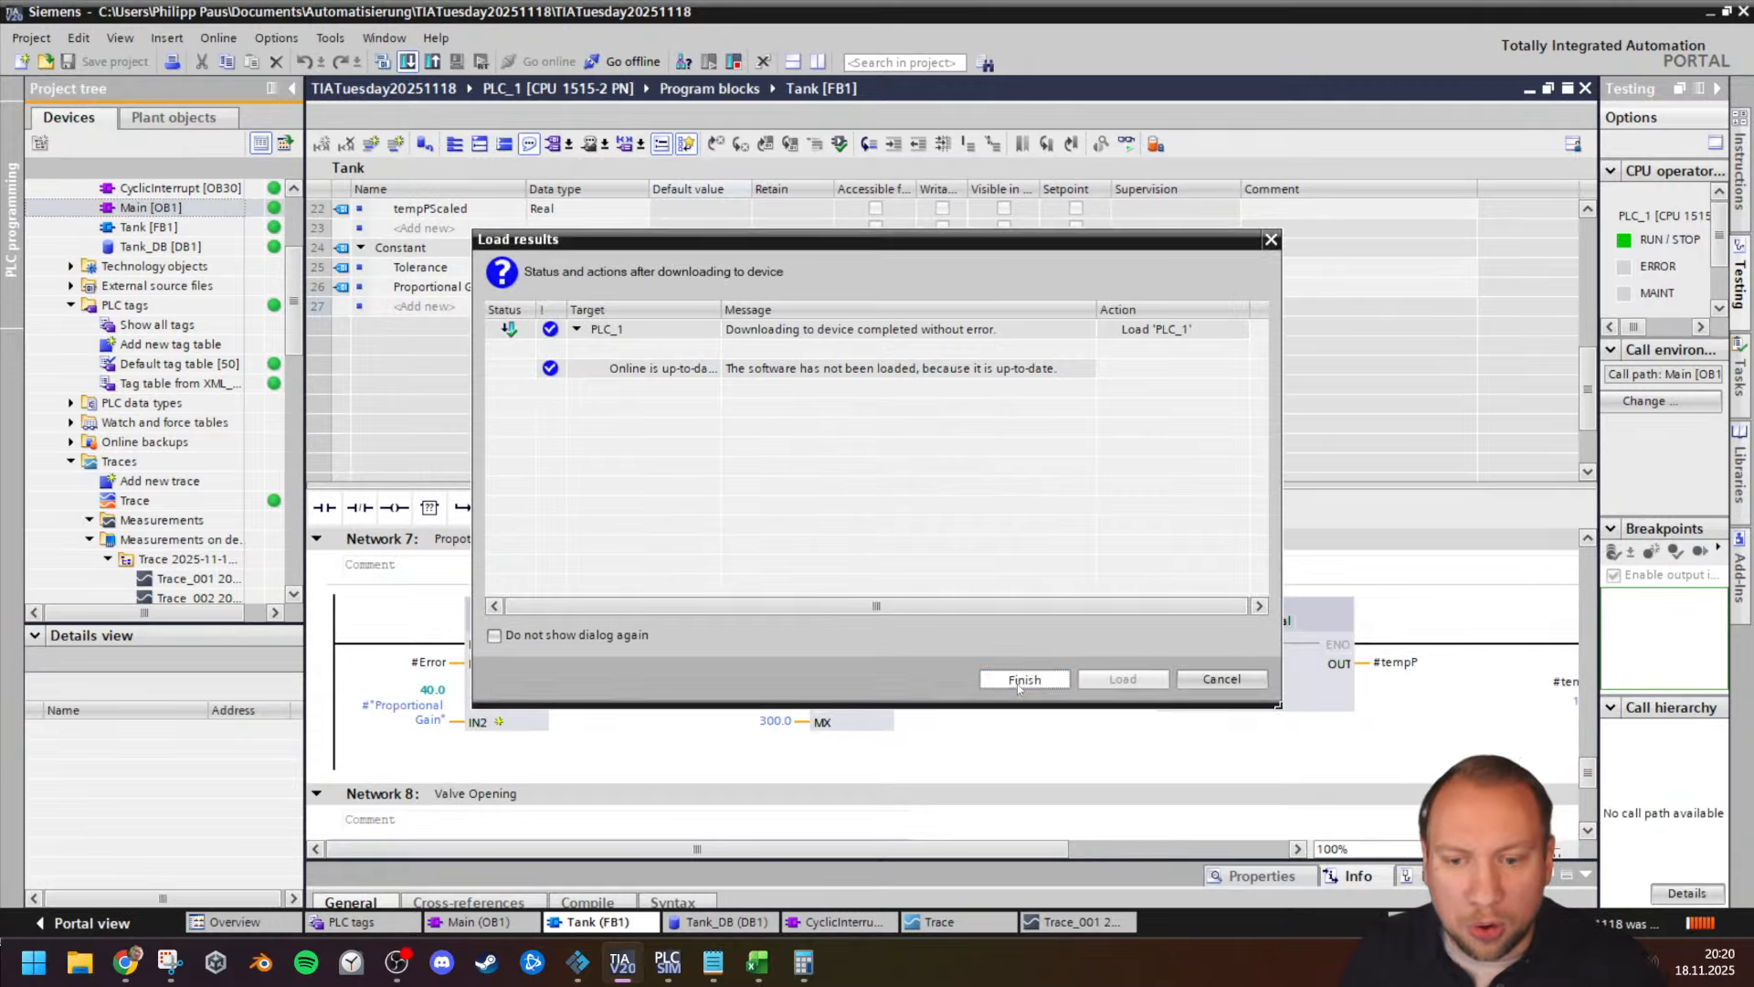
left_click(1017, 683)
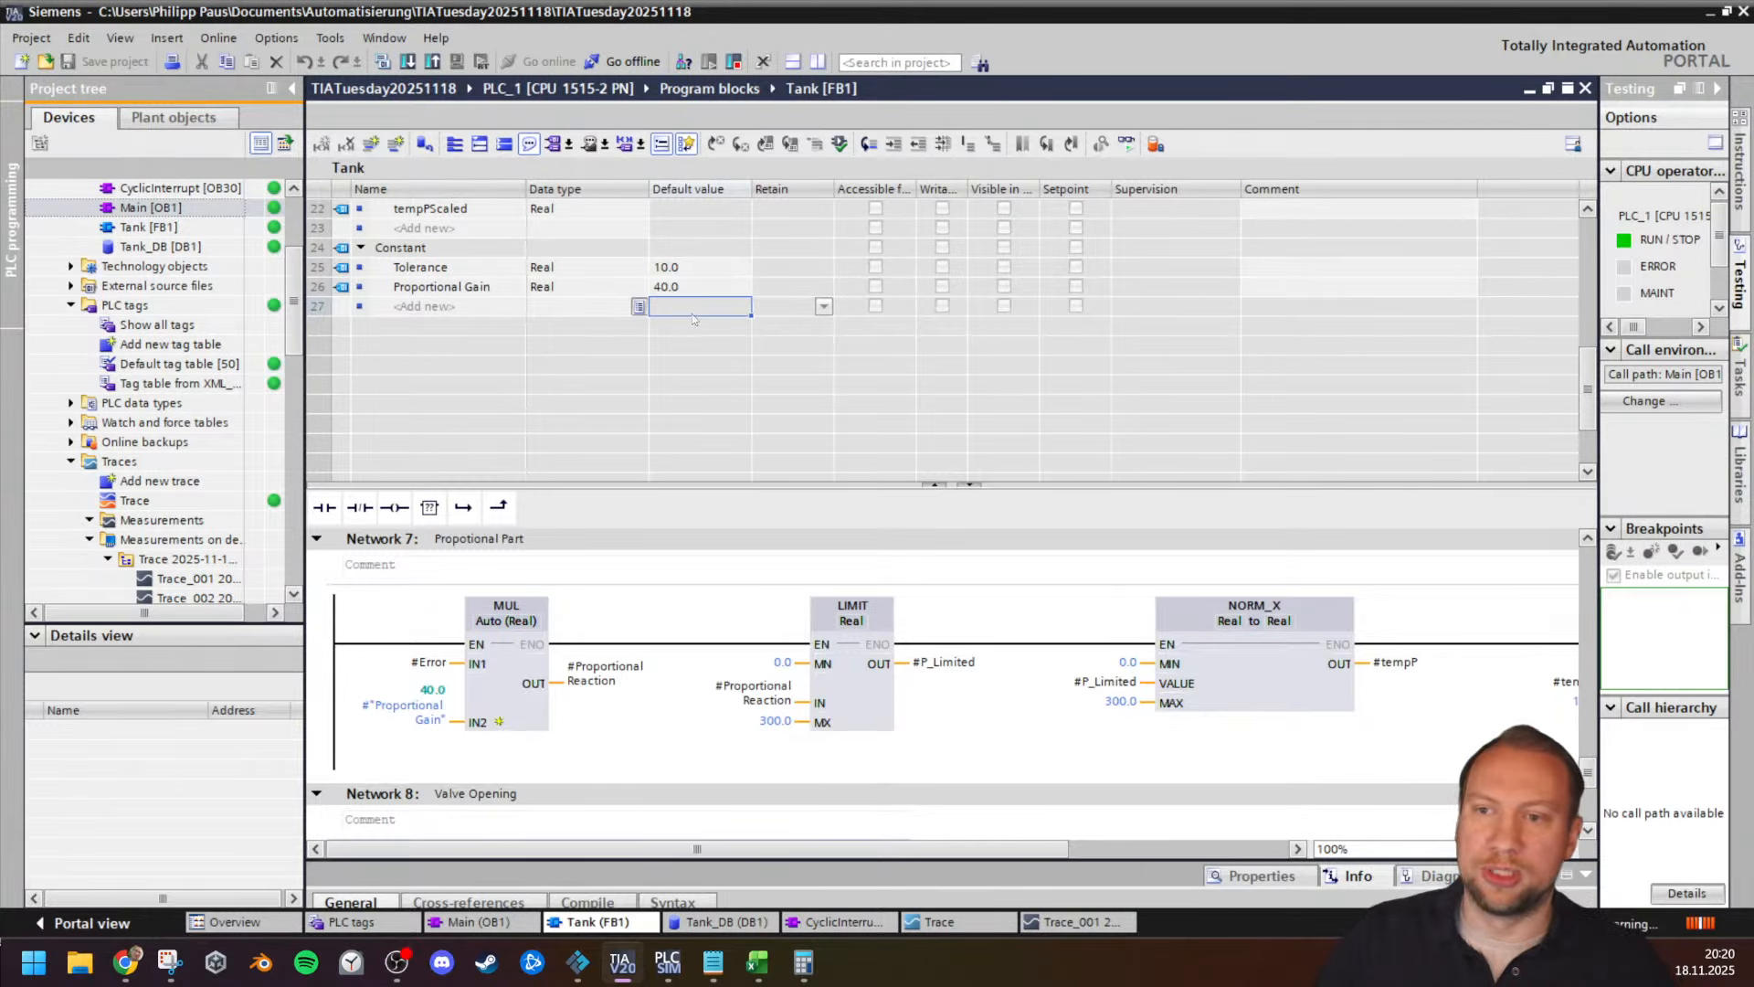
Step: Switch to the Wikipedia Ziegler–Nichols article and highlight the Kp formula for the P controller in the tuning table
key("alt+Tab")
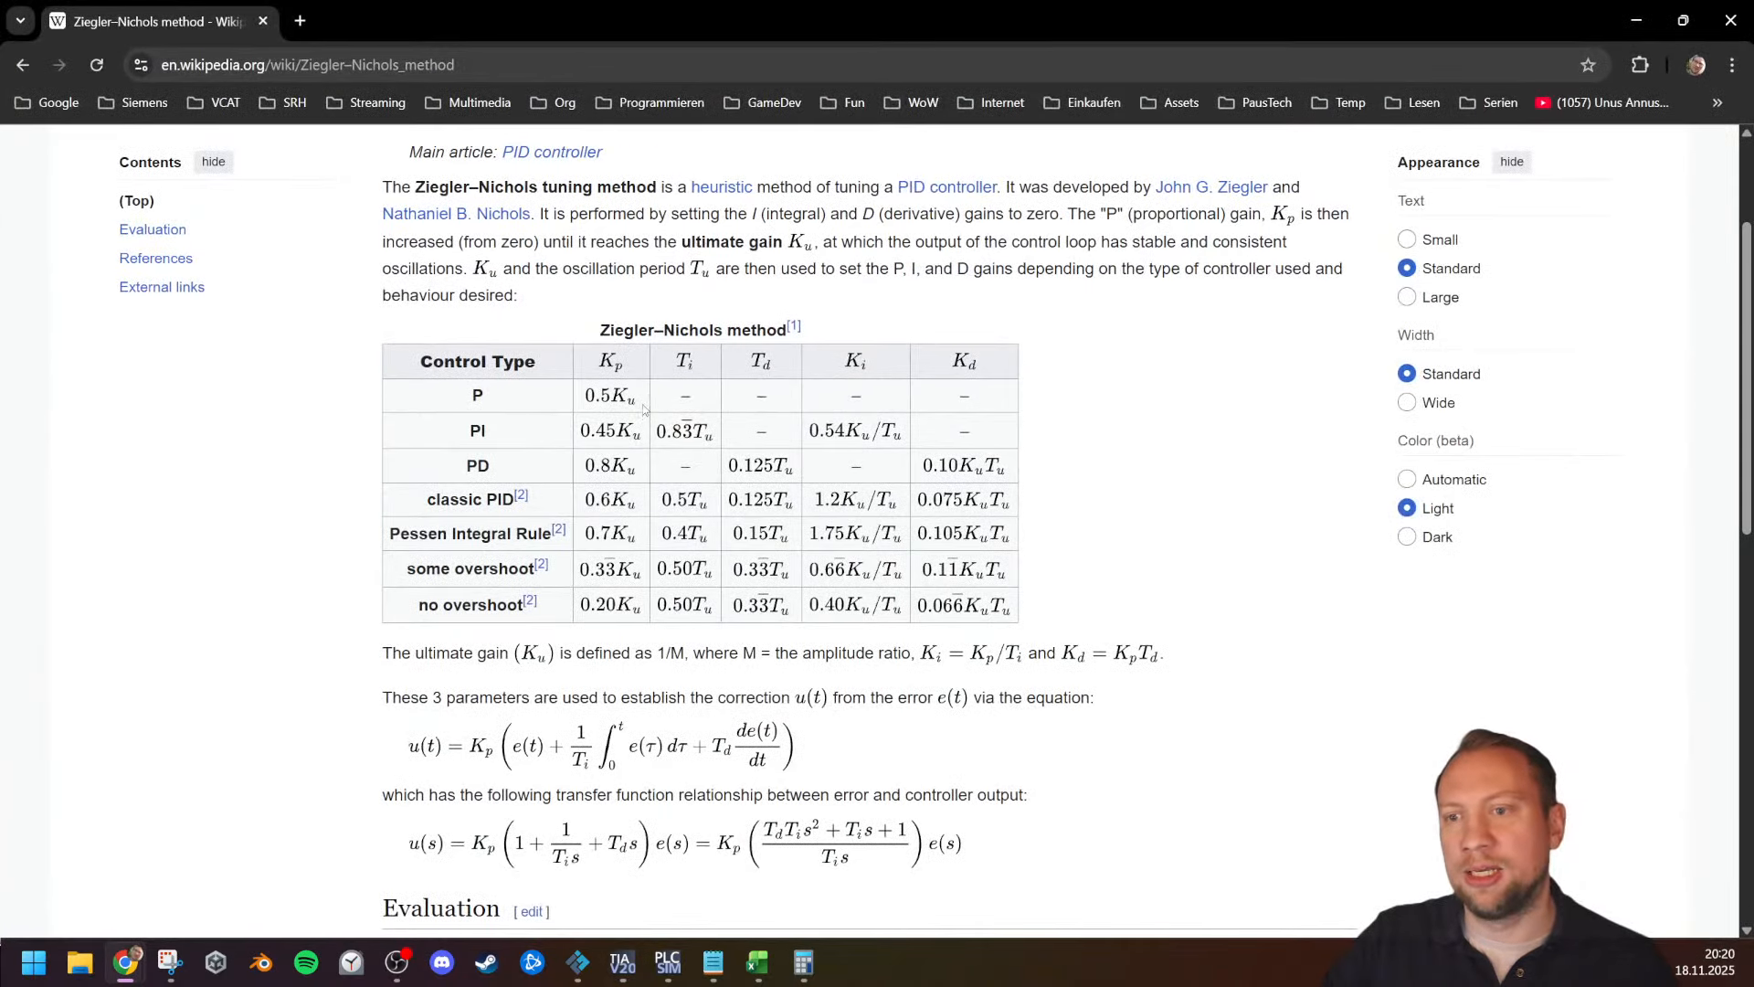
double_click(612, 403)
left_click(573, 415)
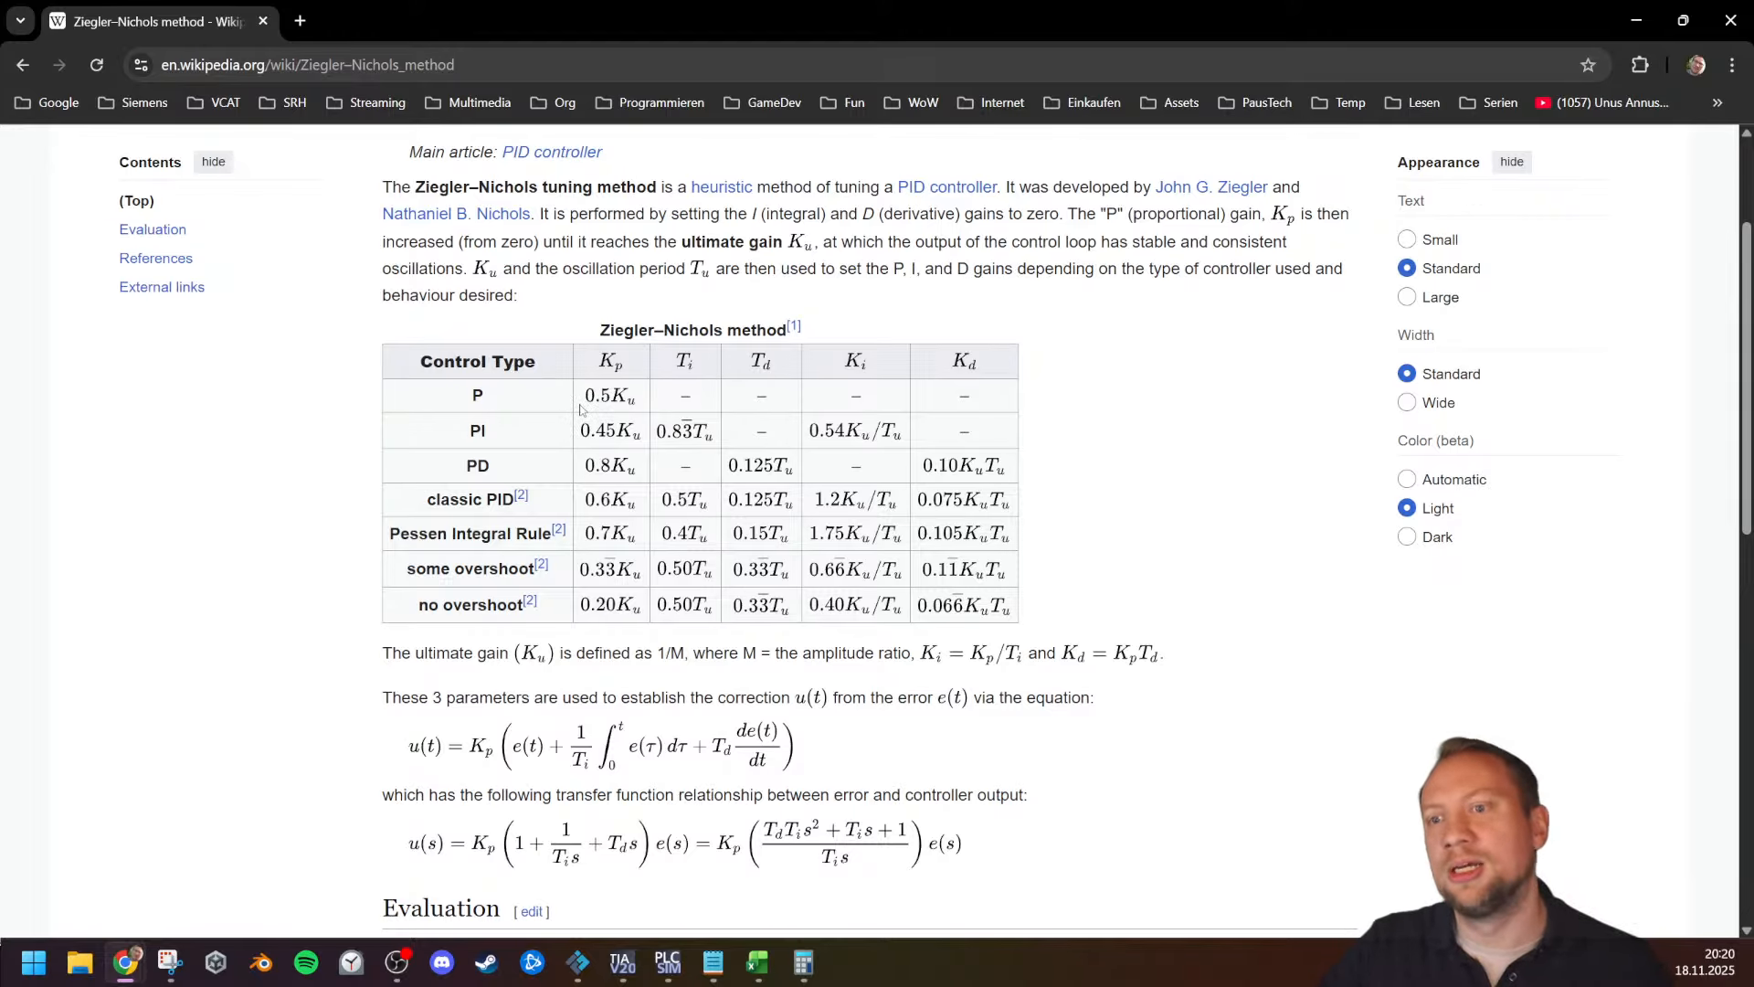
left_click_drag(581, 411, 637, 402)
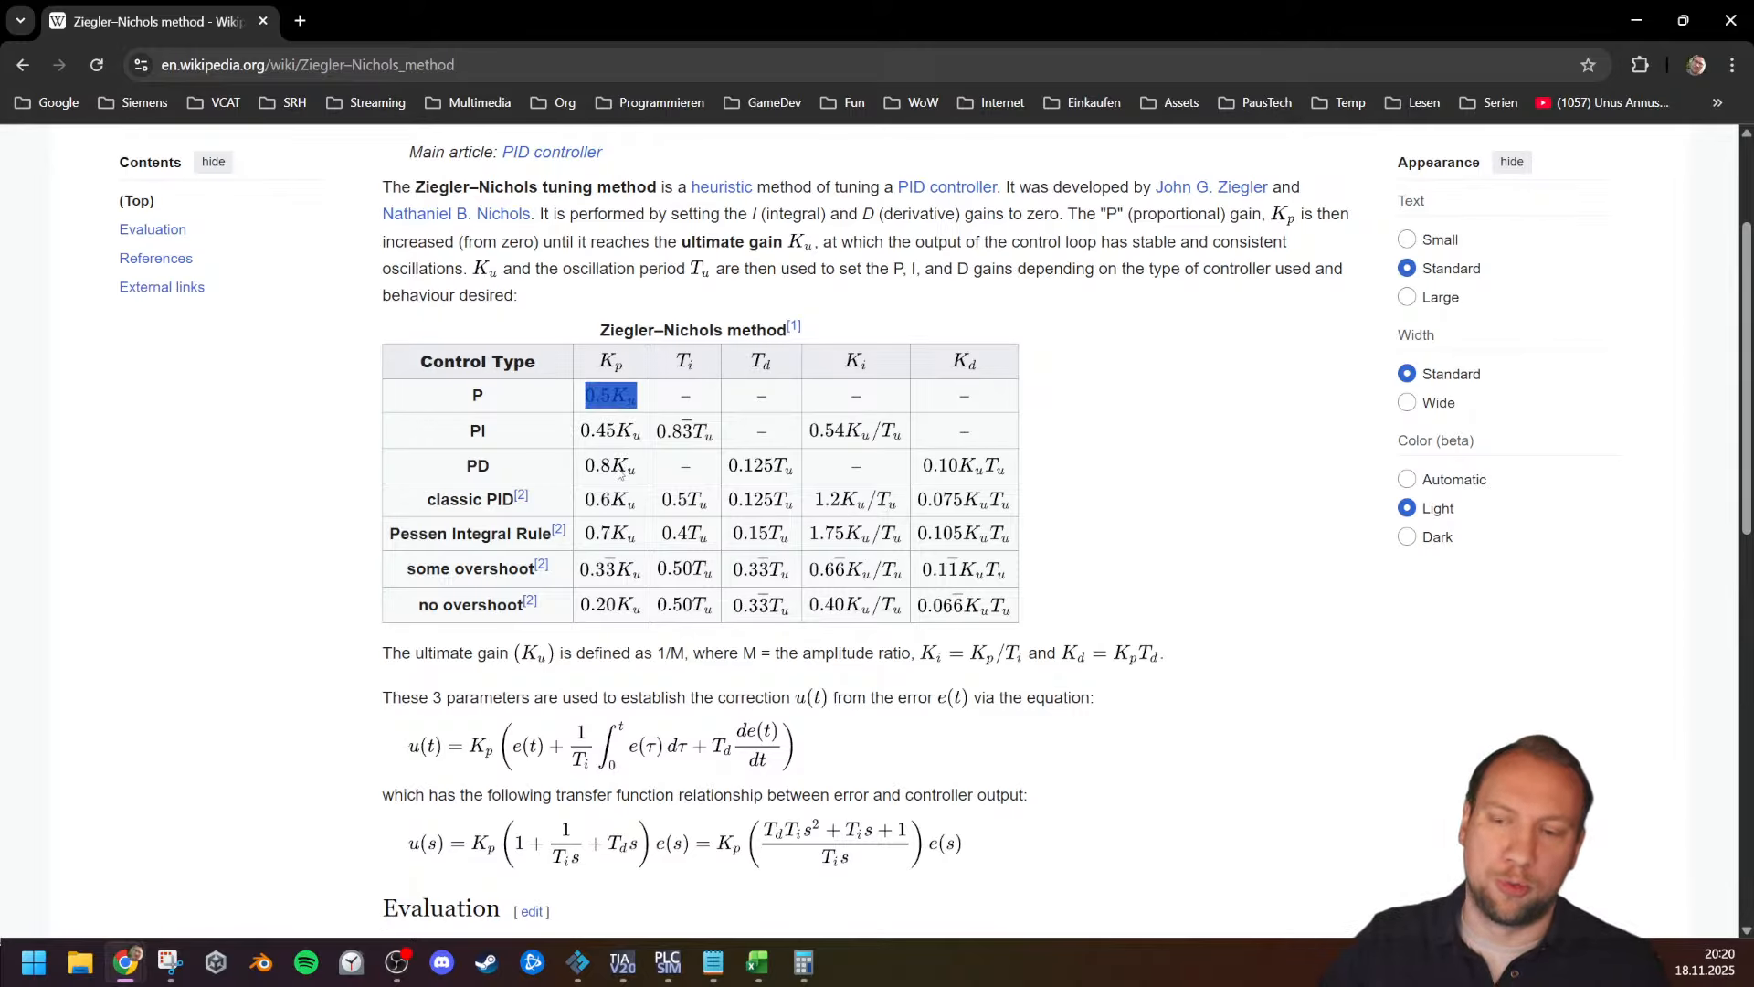
Step: In TIA Portal, set the Proportional Gain constant's default value to 20.0, save the project and download the change to the PLC
key("alt+Tab")
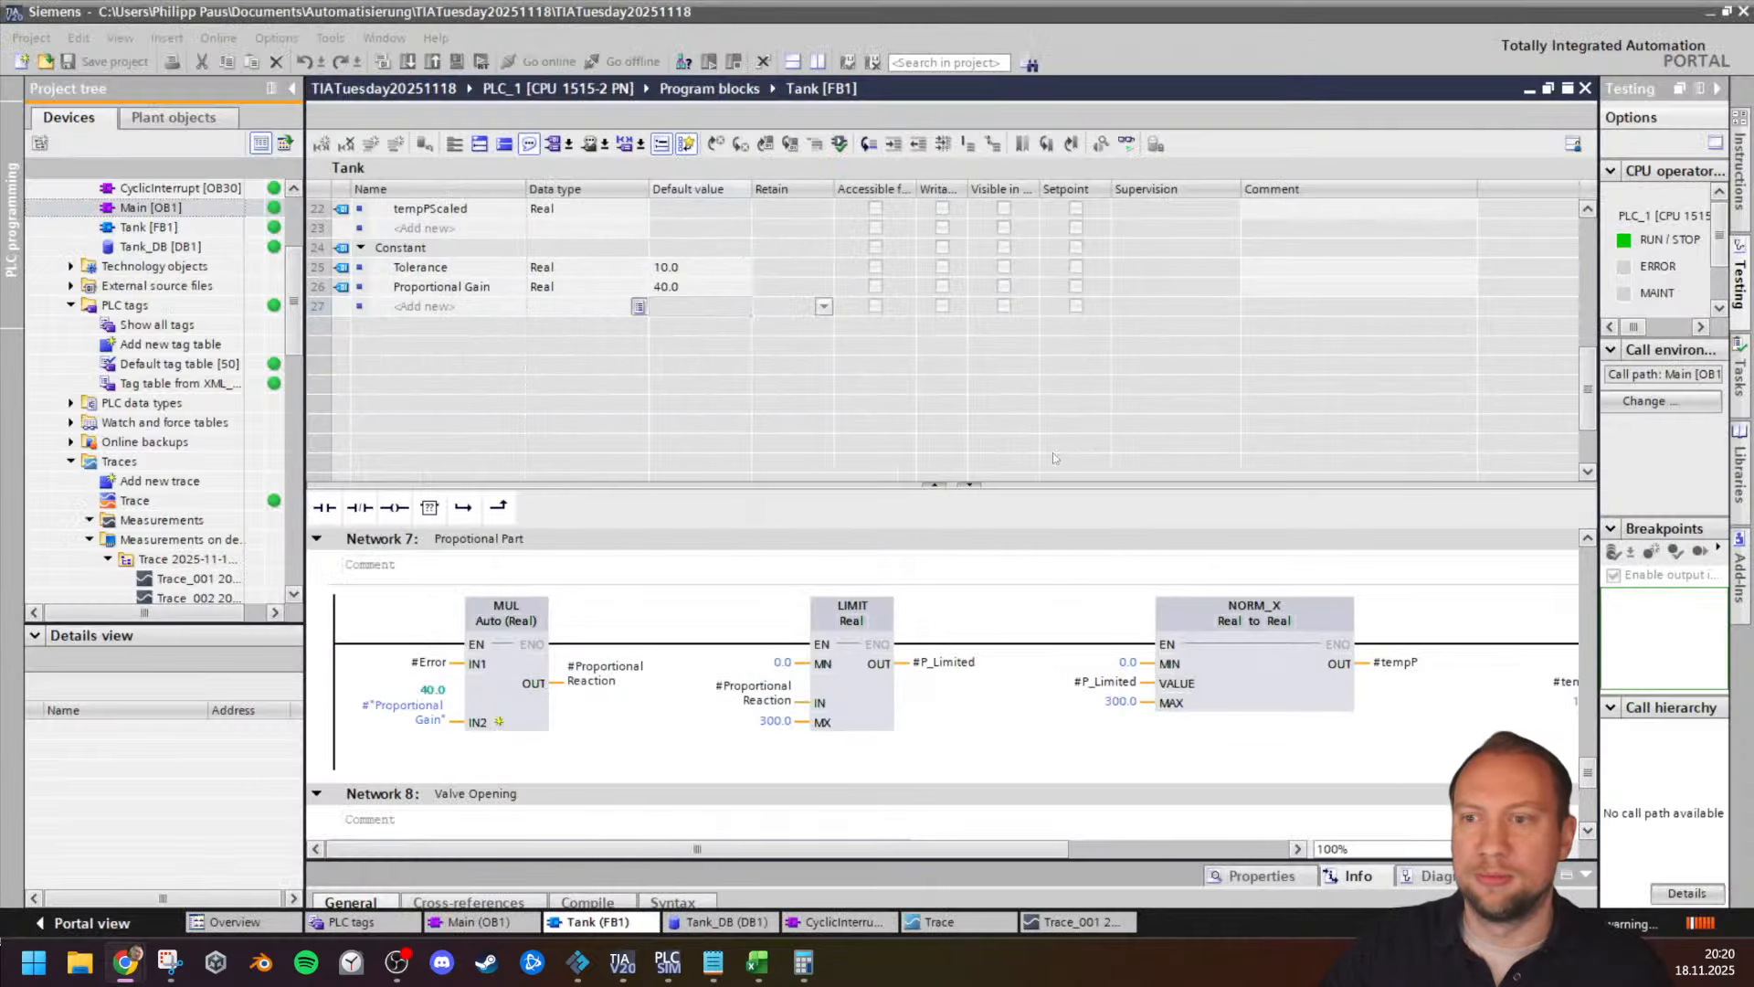
left_click(672, 289)
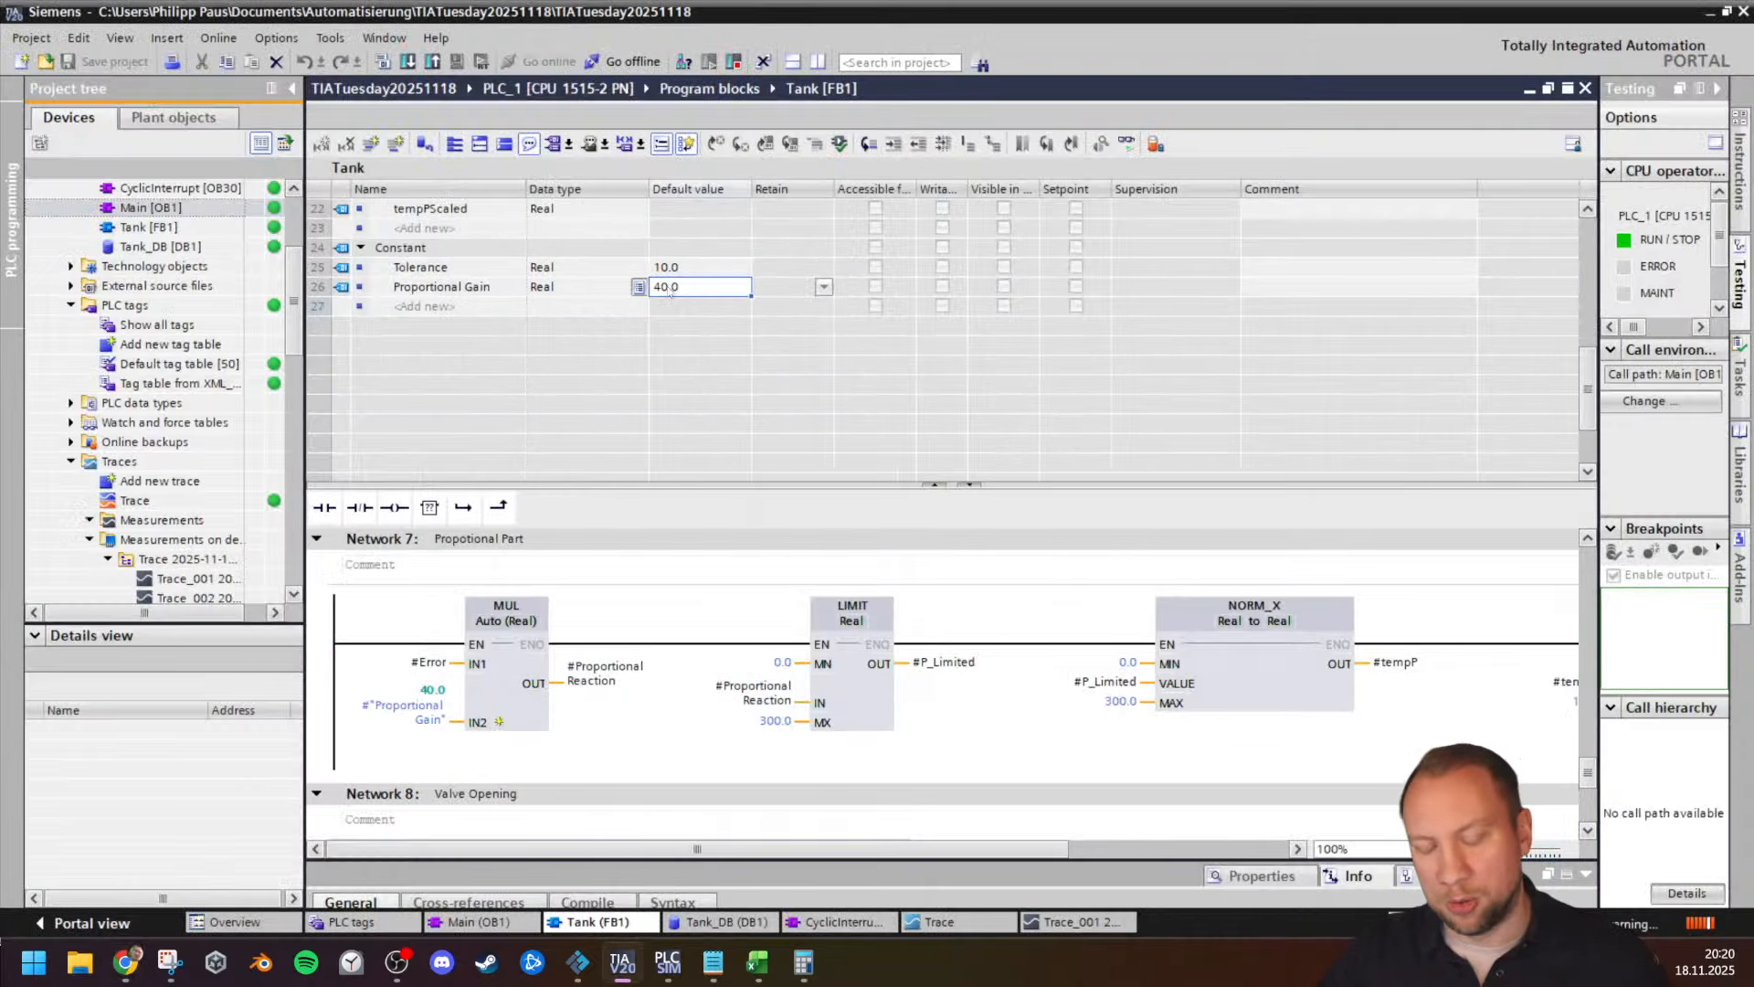
type("20")
key("Return")
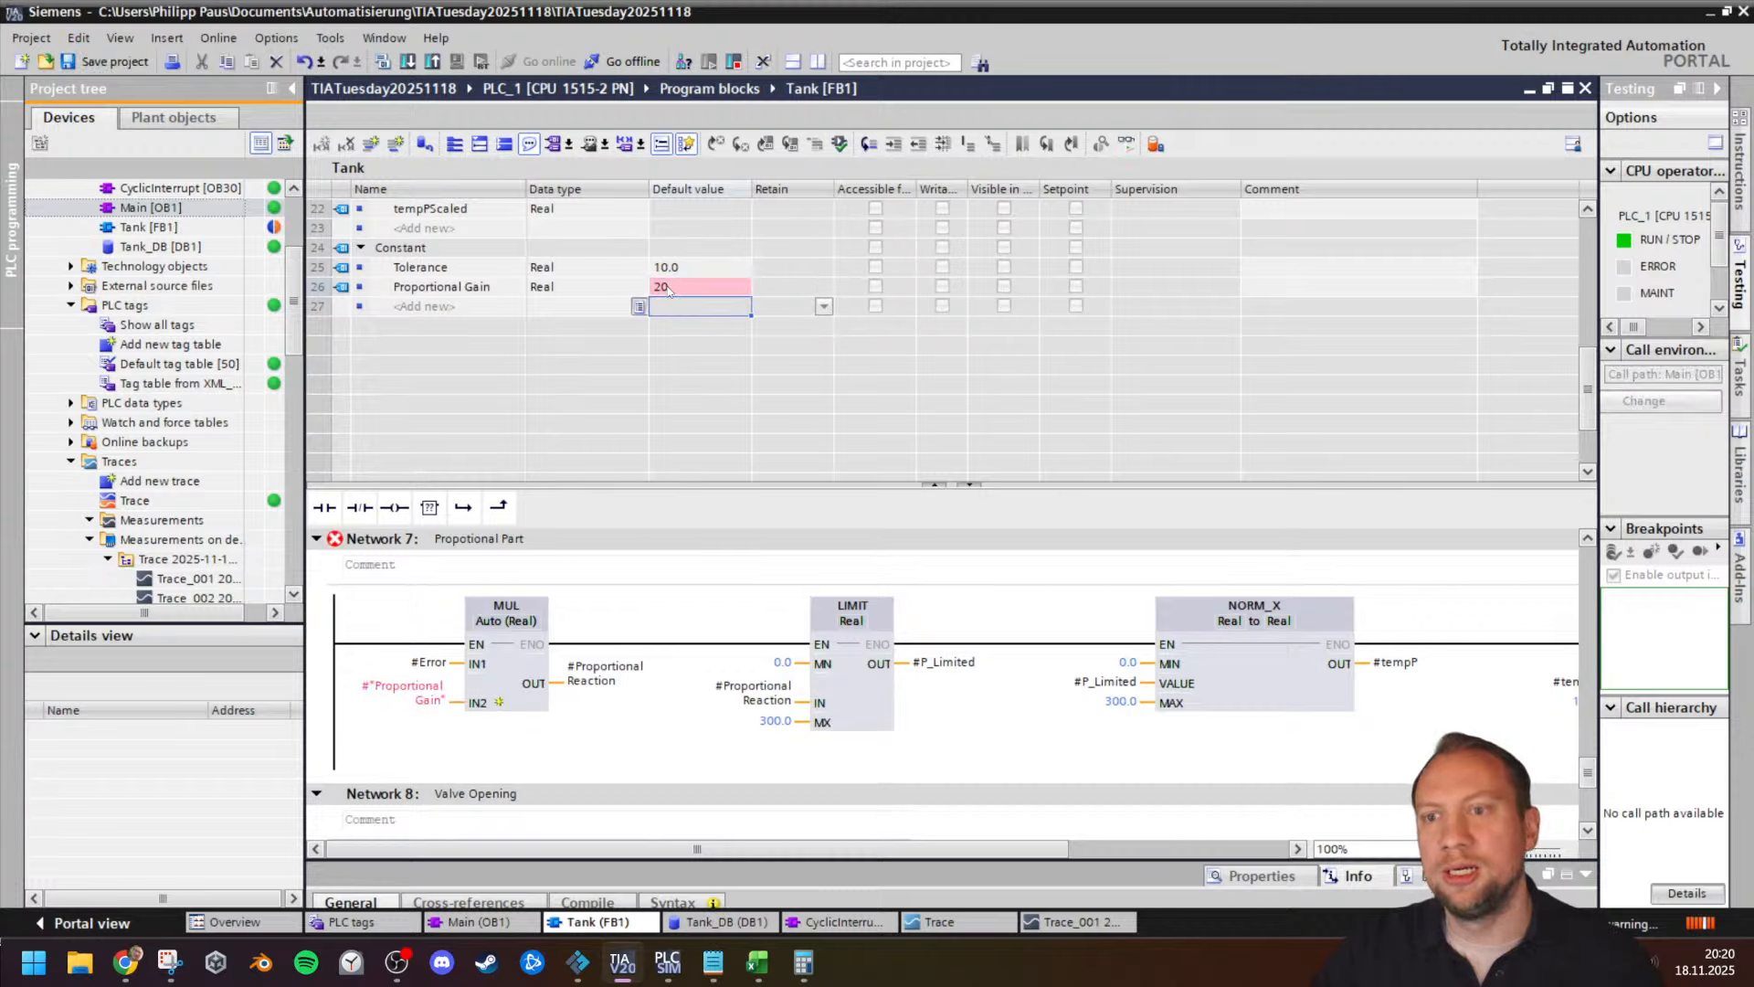
left_click(656, 287)
type(".0")
key("Return")
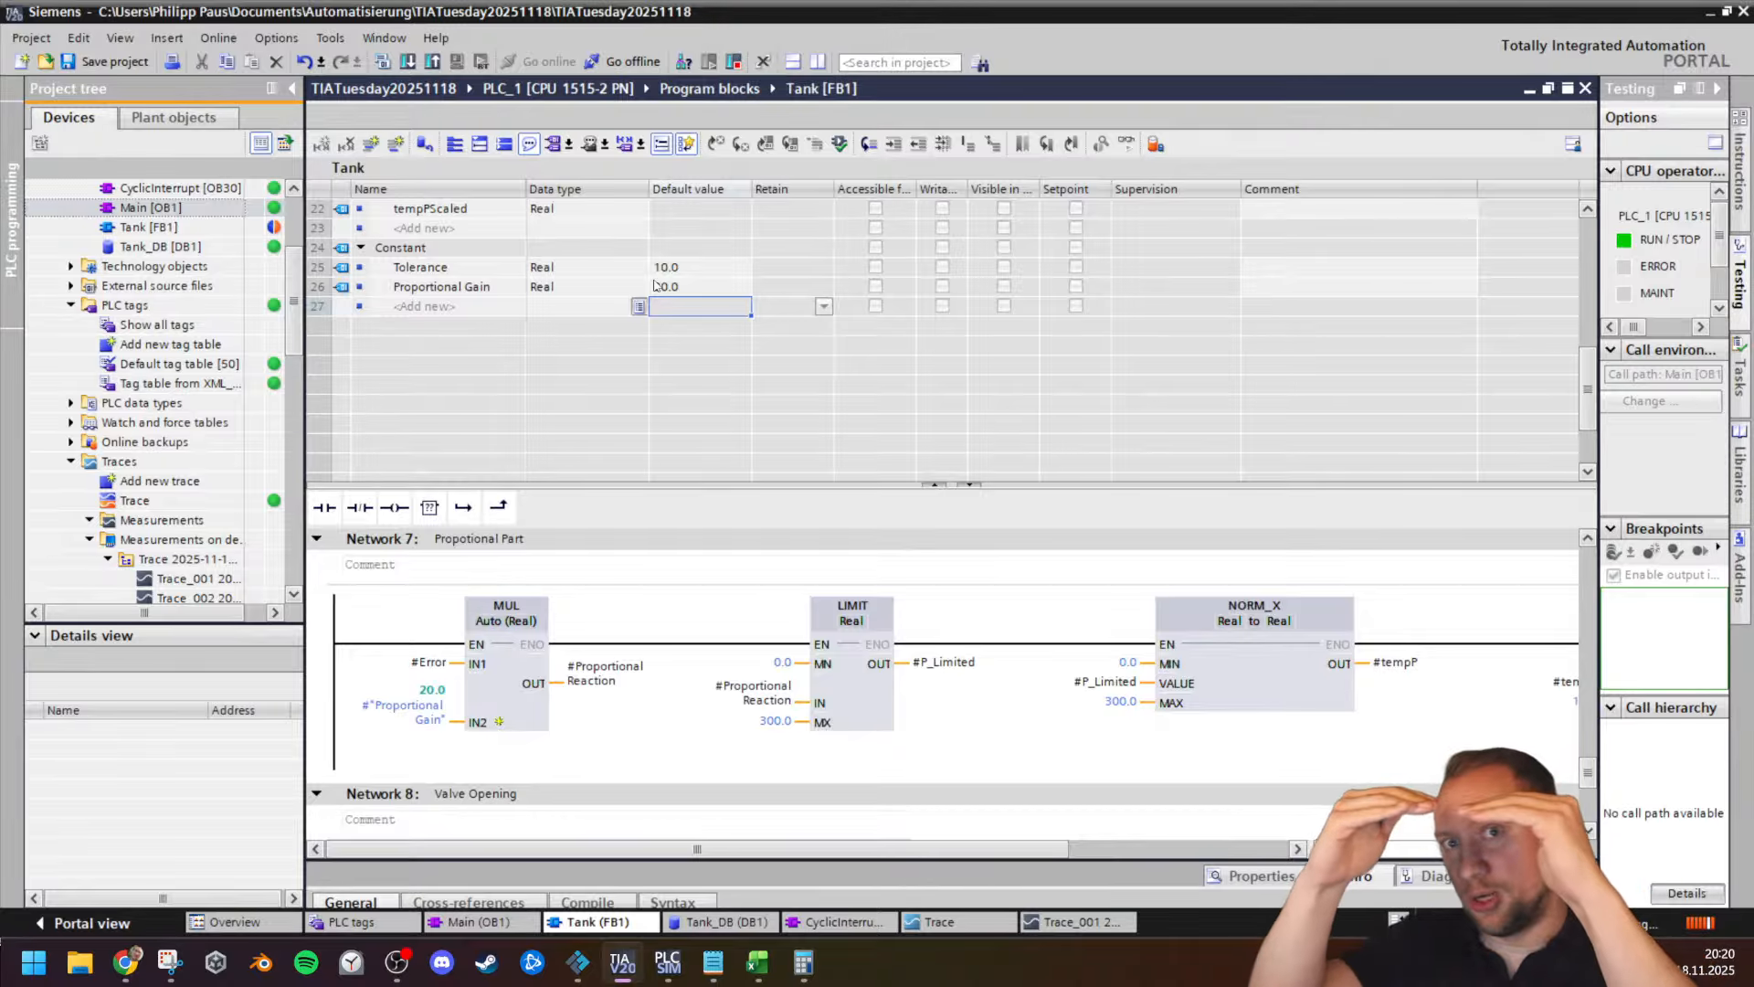
left_click(107, 61)
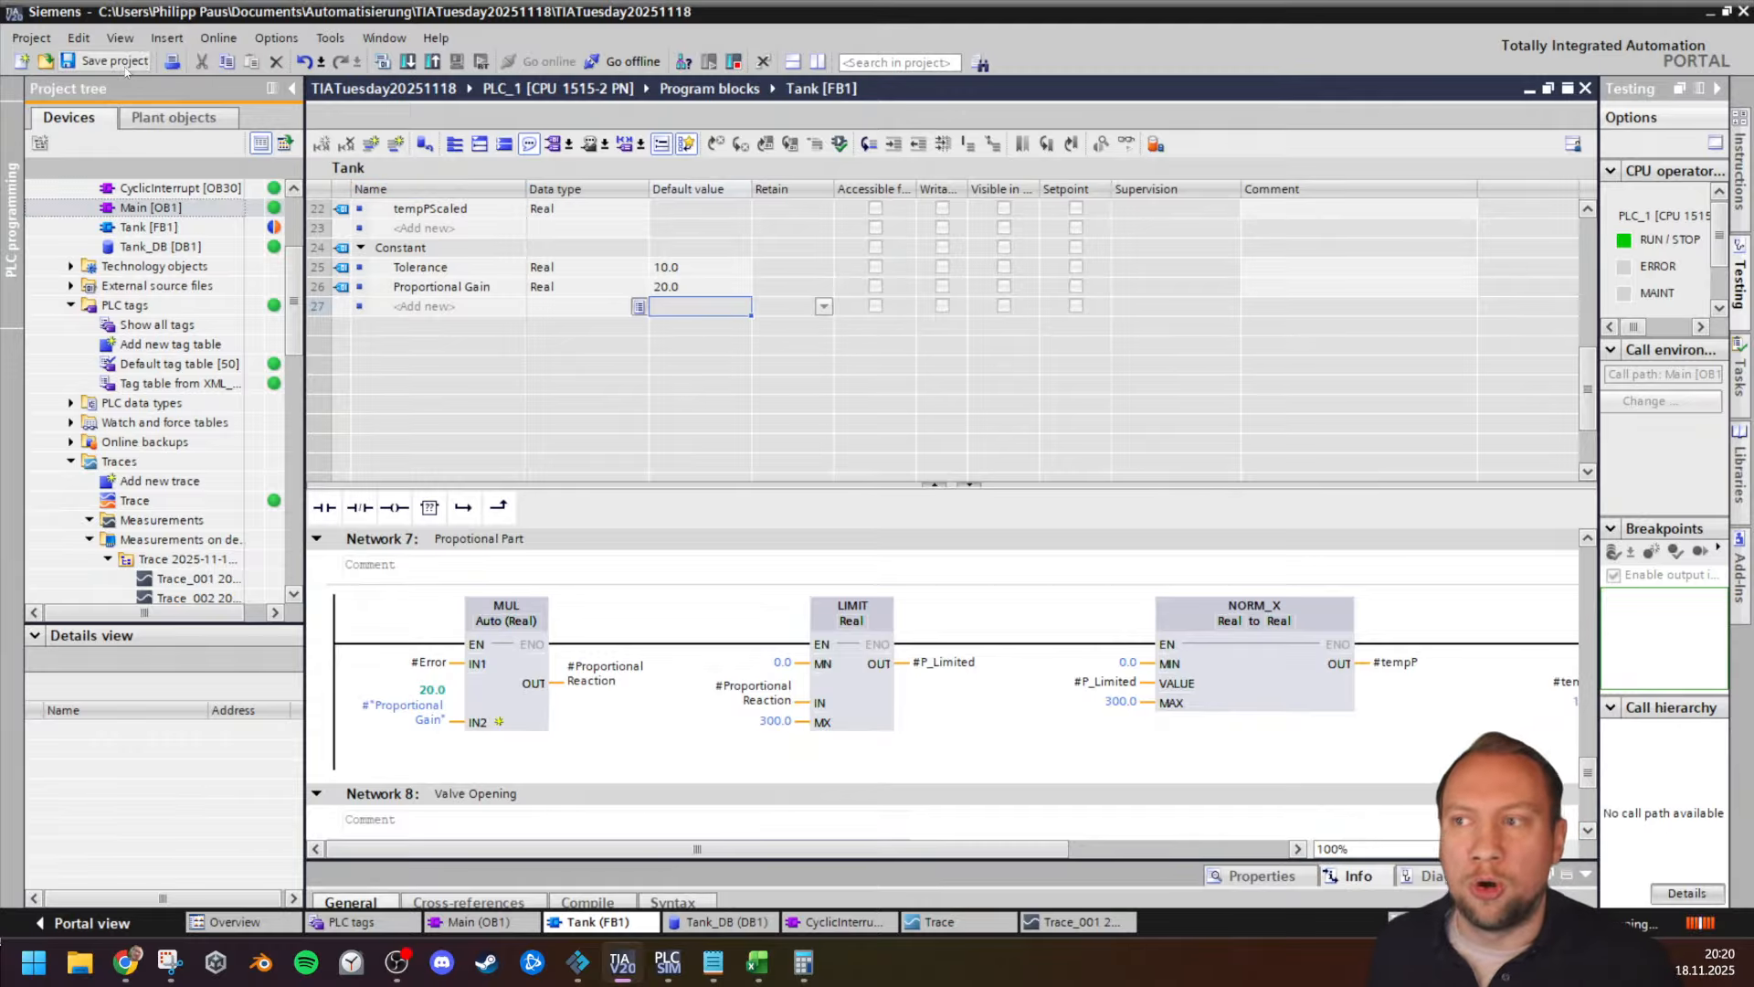
left_click(413, 61)
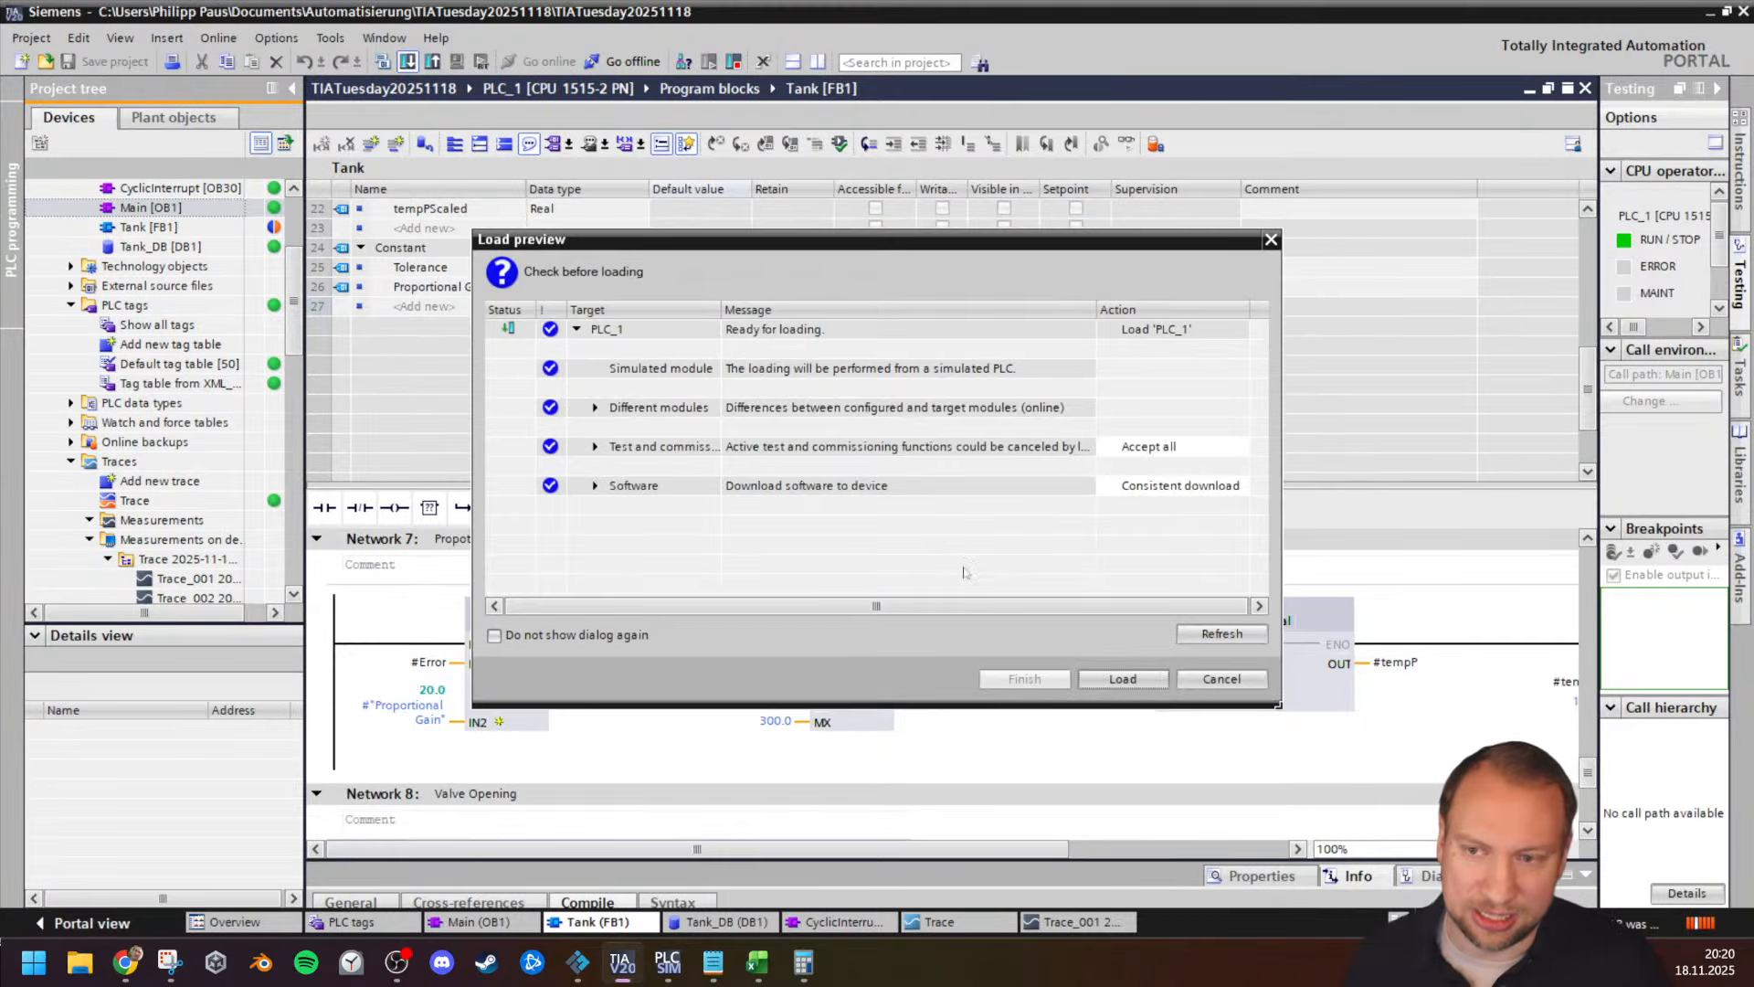
left_click(1090, 684)
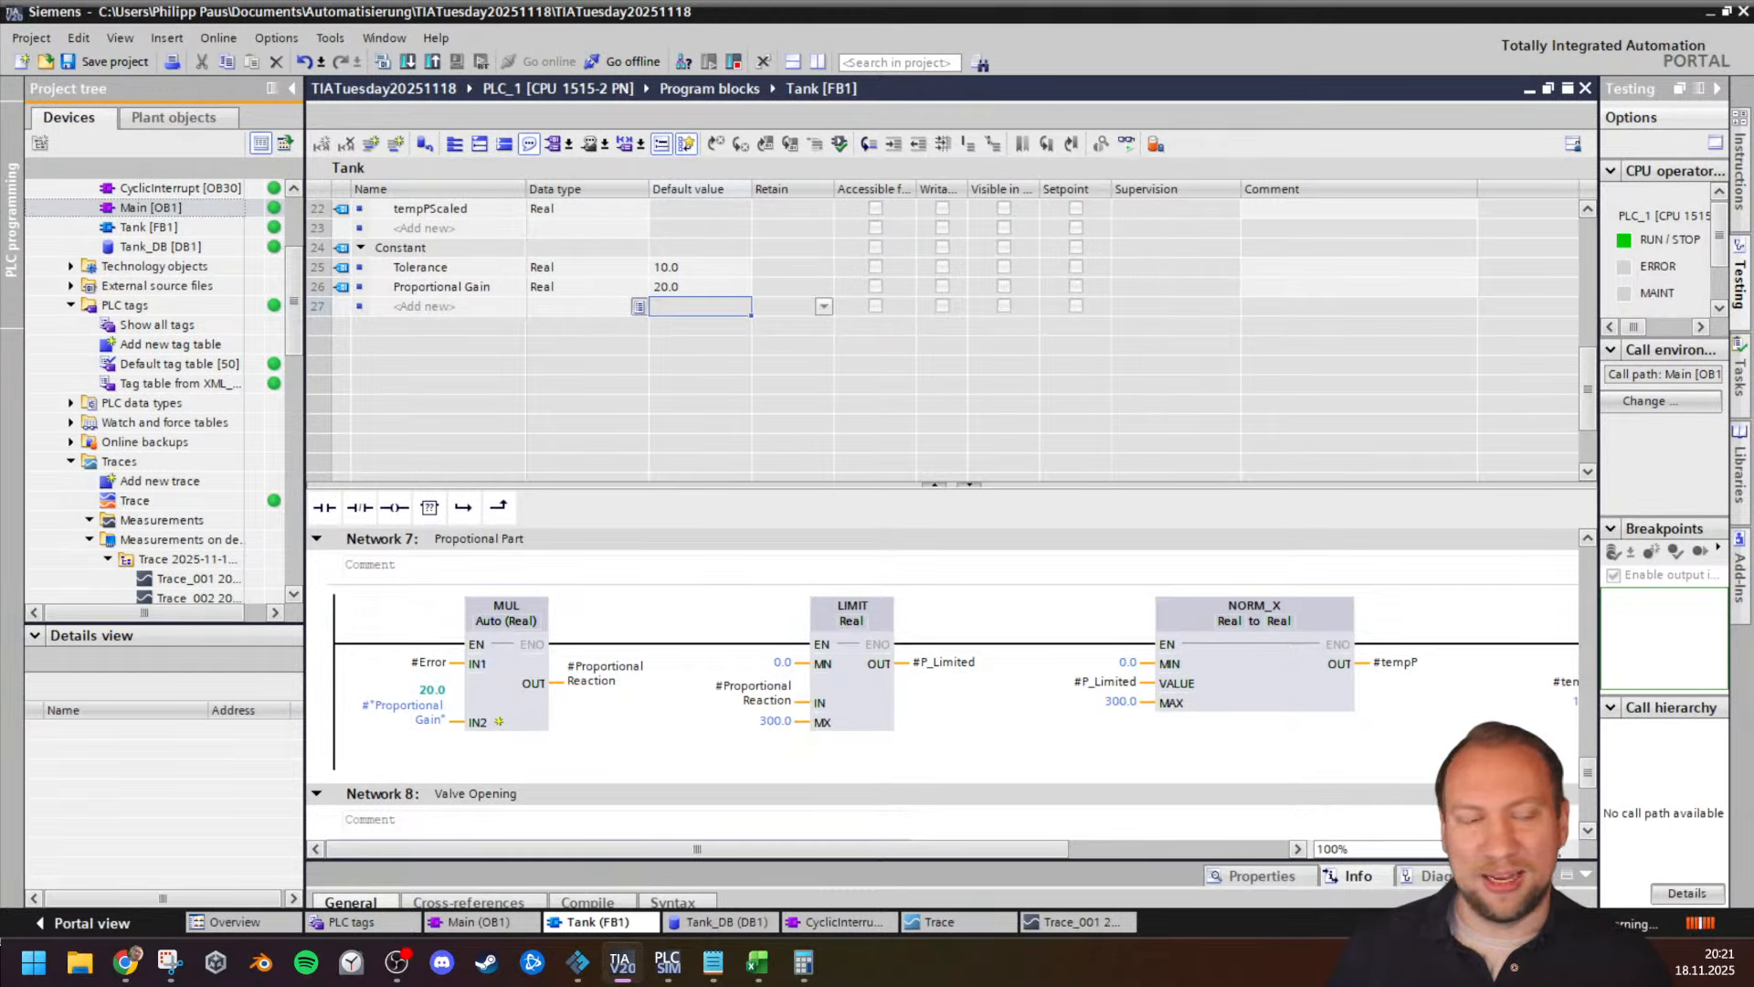
Step: Go back to the Wikipedia article, review the Ziegler–Nichols introduction and open the linked Heuristic article
left_click_drag(1753, 639, 793, 196)
double_click(793, 196)
scroll(634, 327, "up", 3)
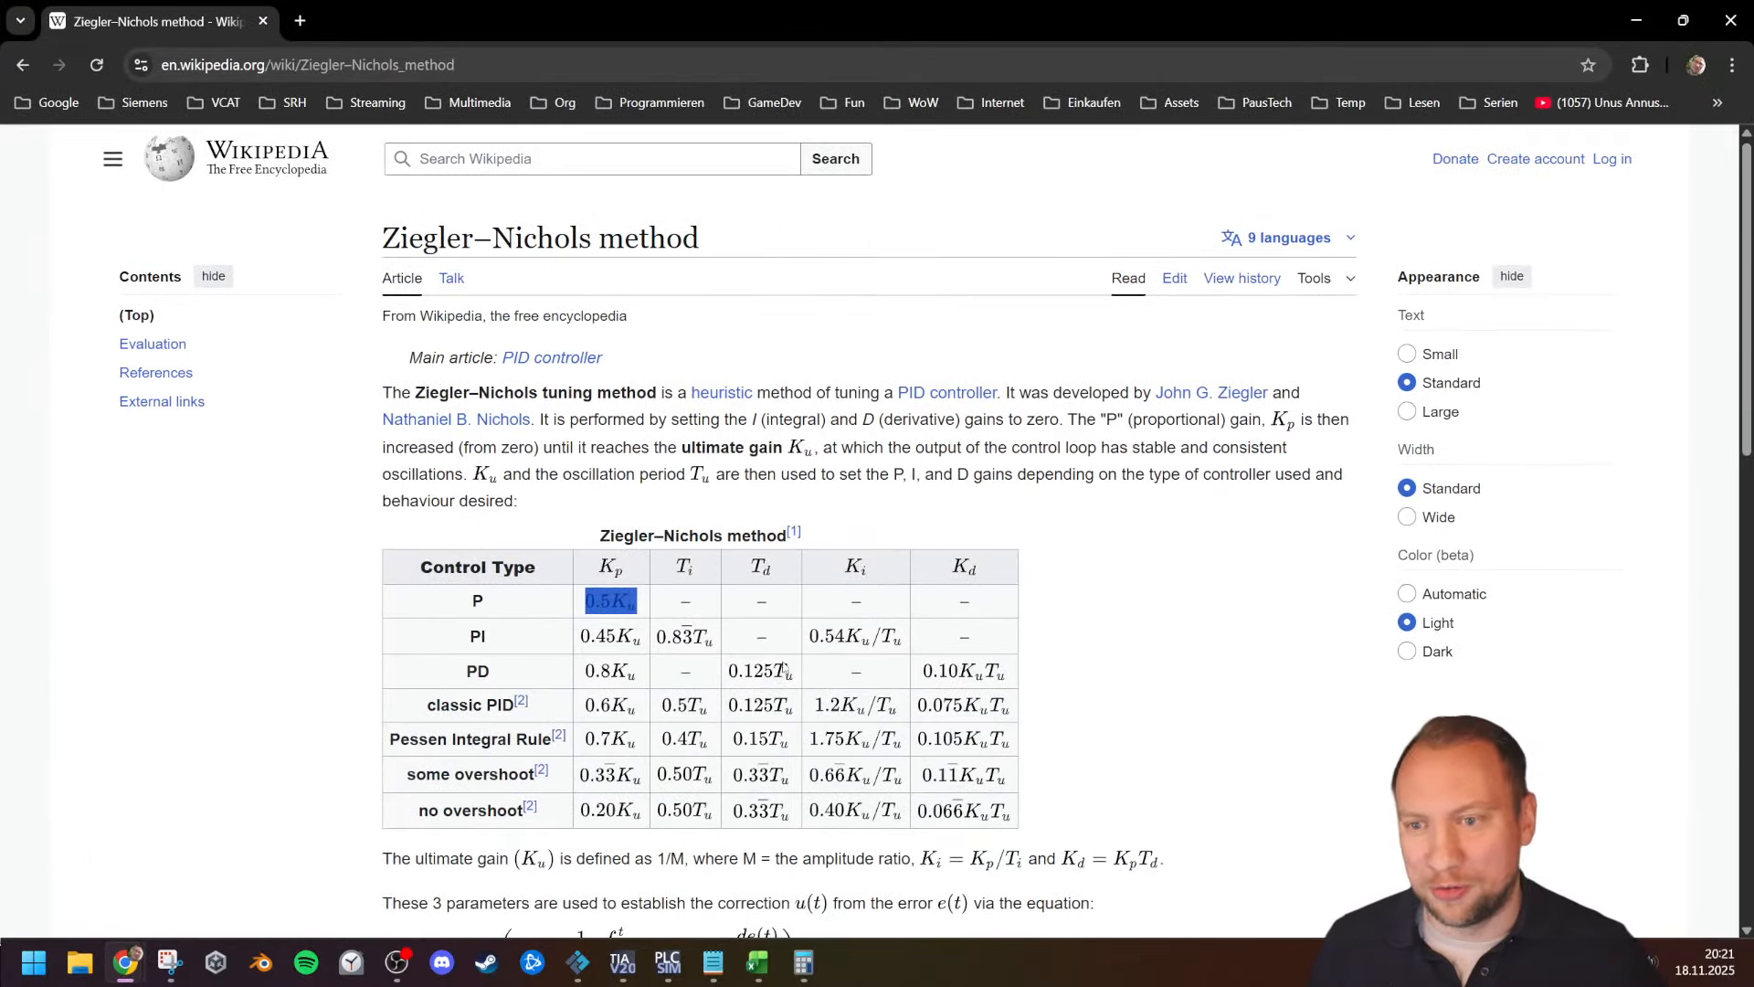
left_click(835, 473)
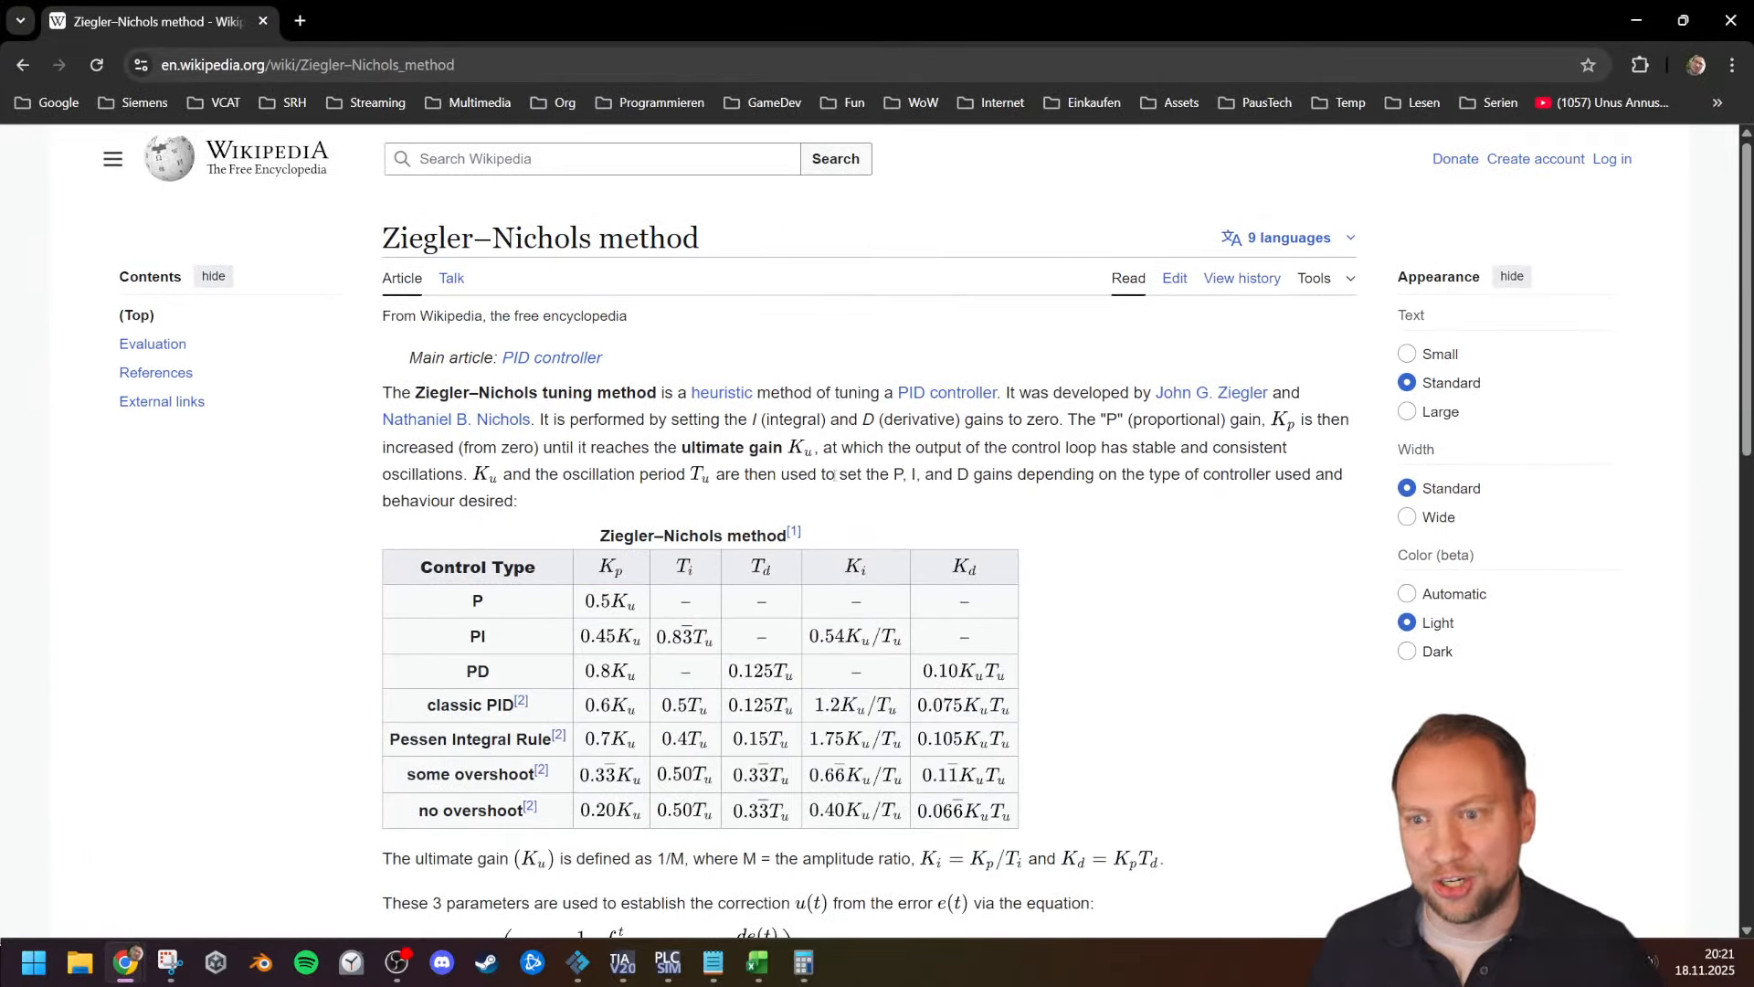
mouse_move(690, 392)
left_click_drag(690, 392, 759, 394)
left_click(766, 392)
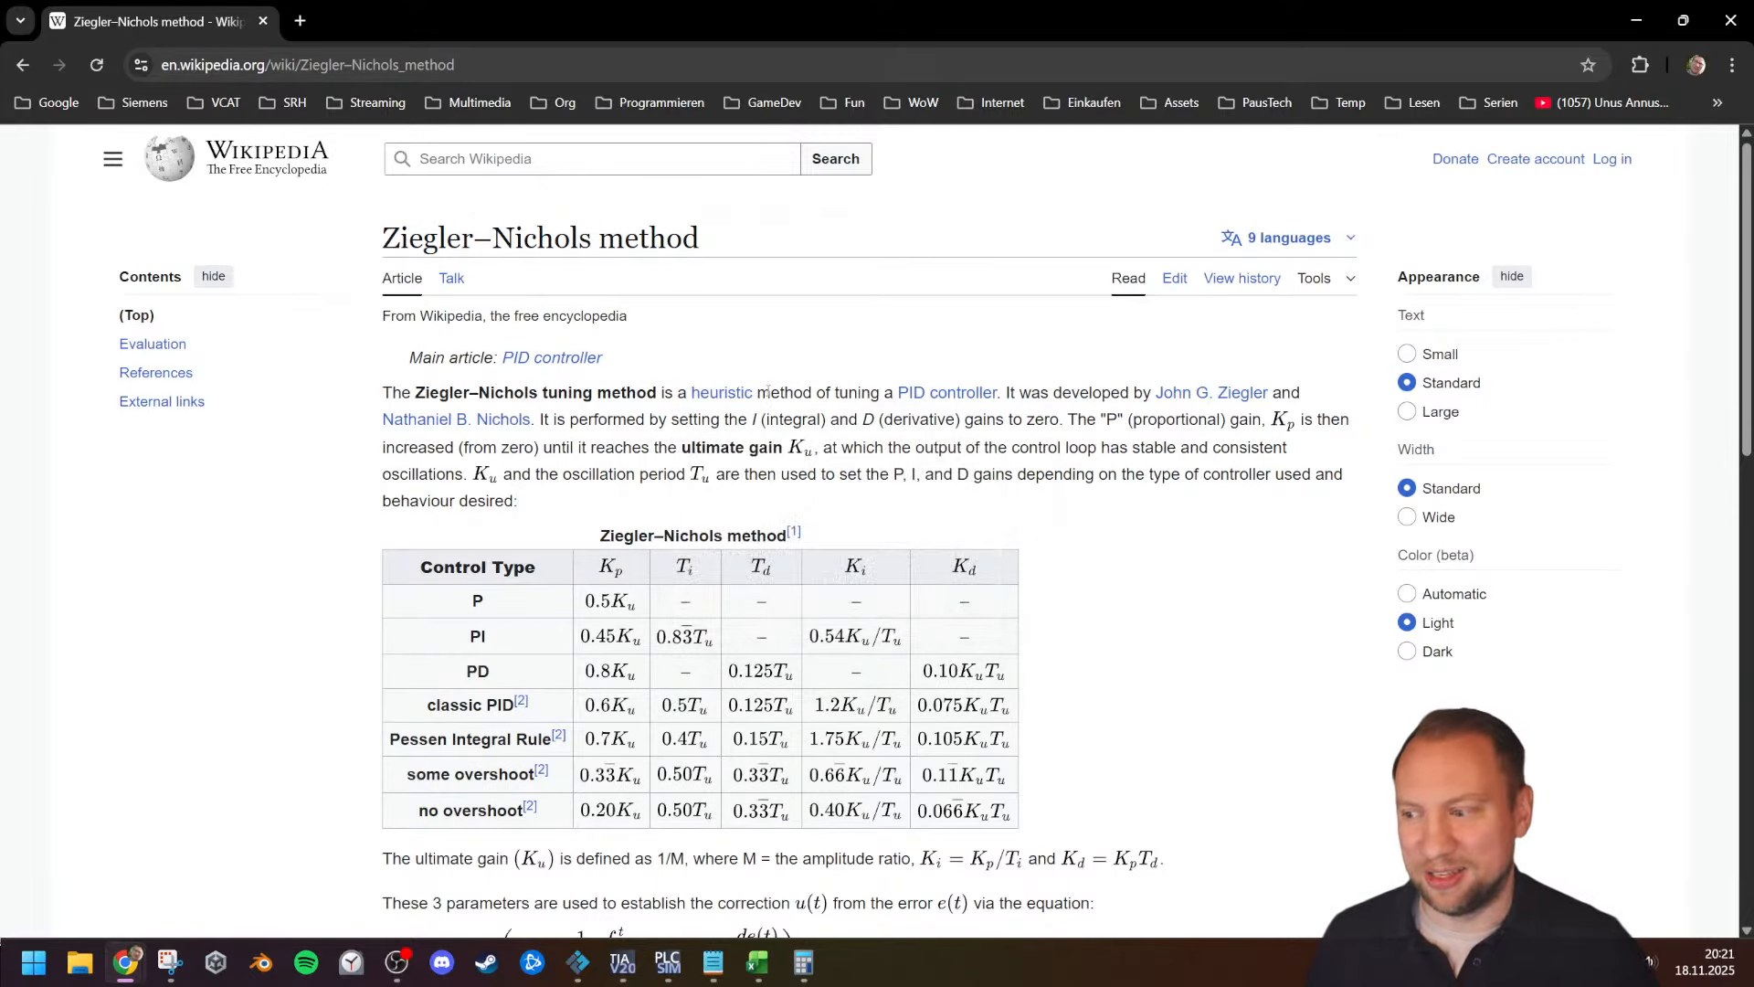
left_click(722, 393)
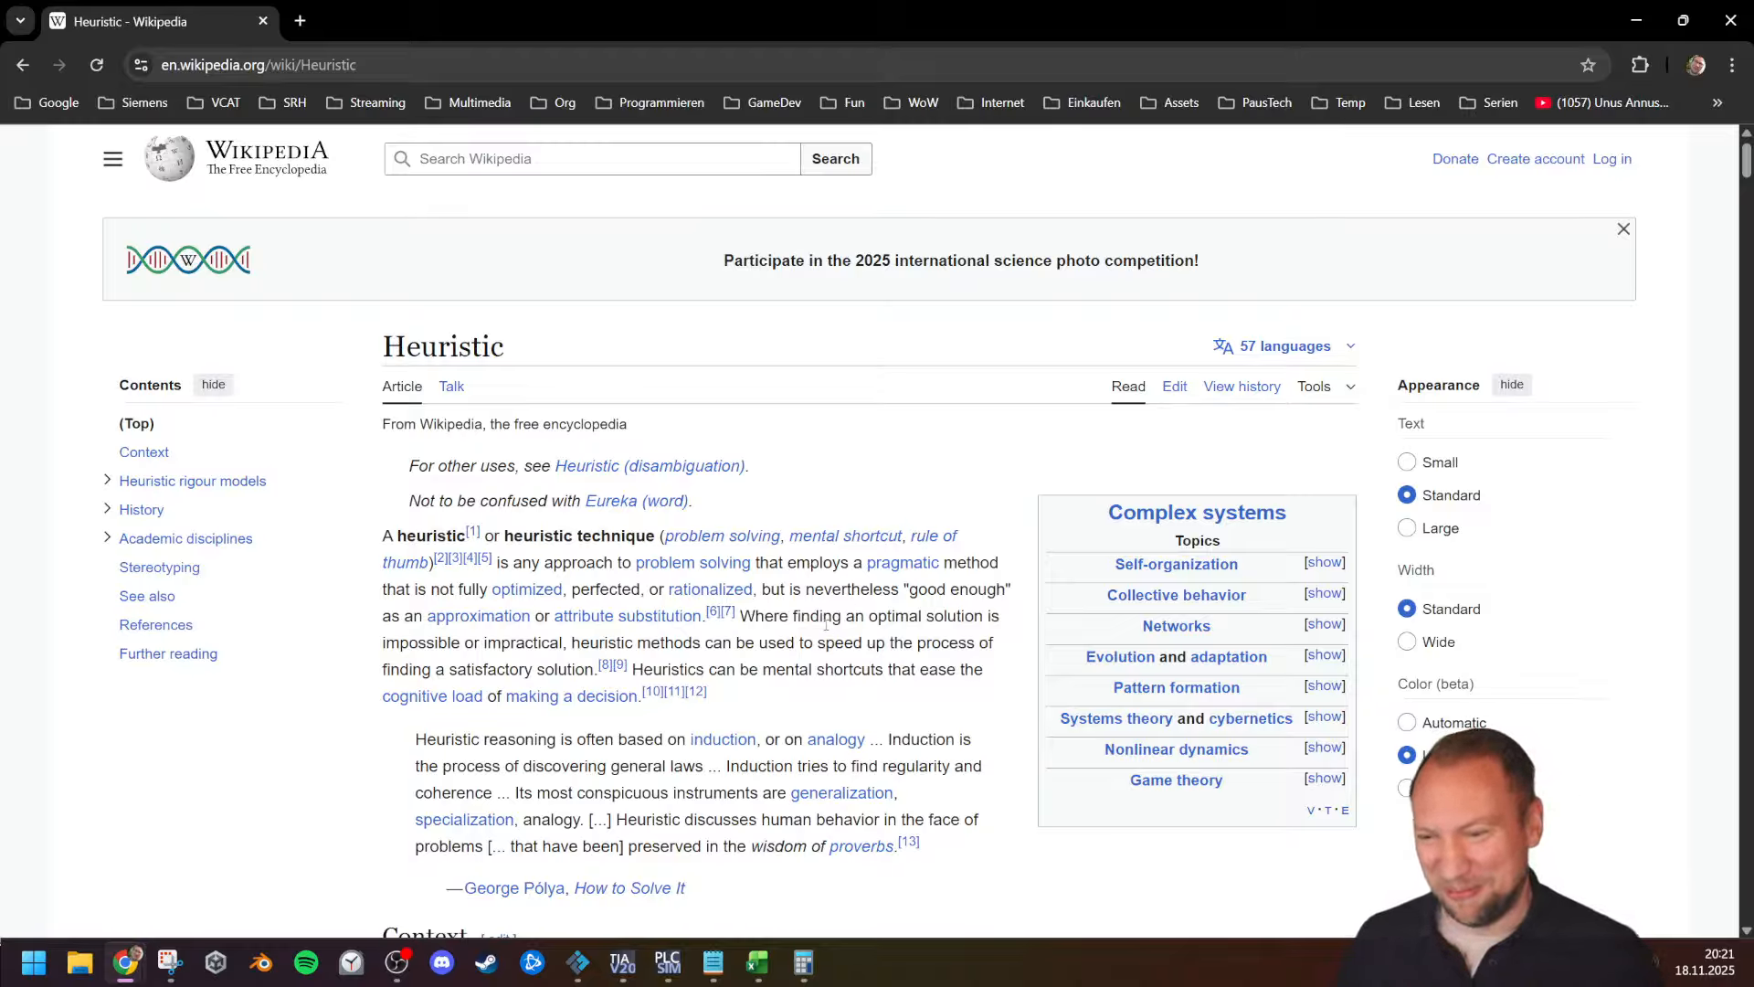
Step: Highlight the "not fully optimized, perfected, or rationalized" passage in the Heuristic article and go back to the Ziegler–Nichols article
left_click_drag(415, 590, 772, 592)
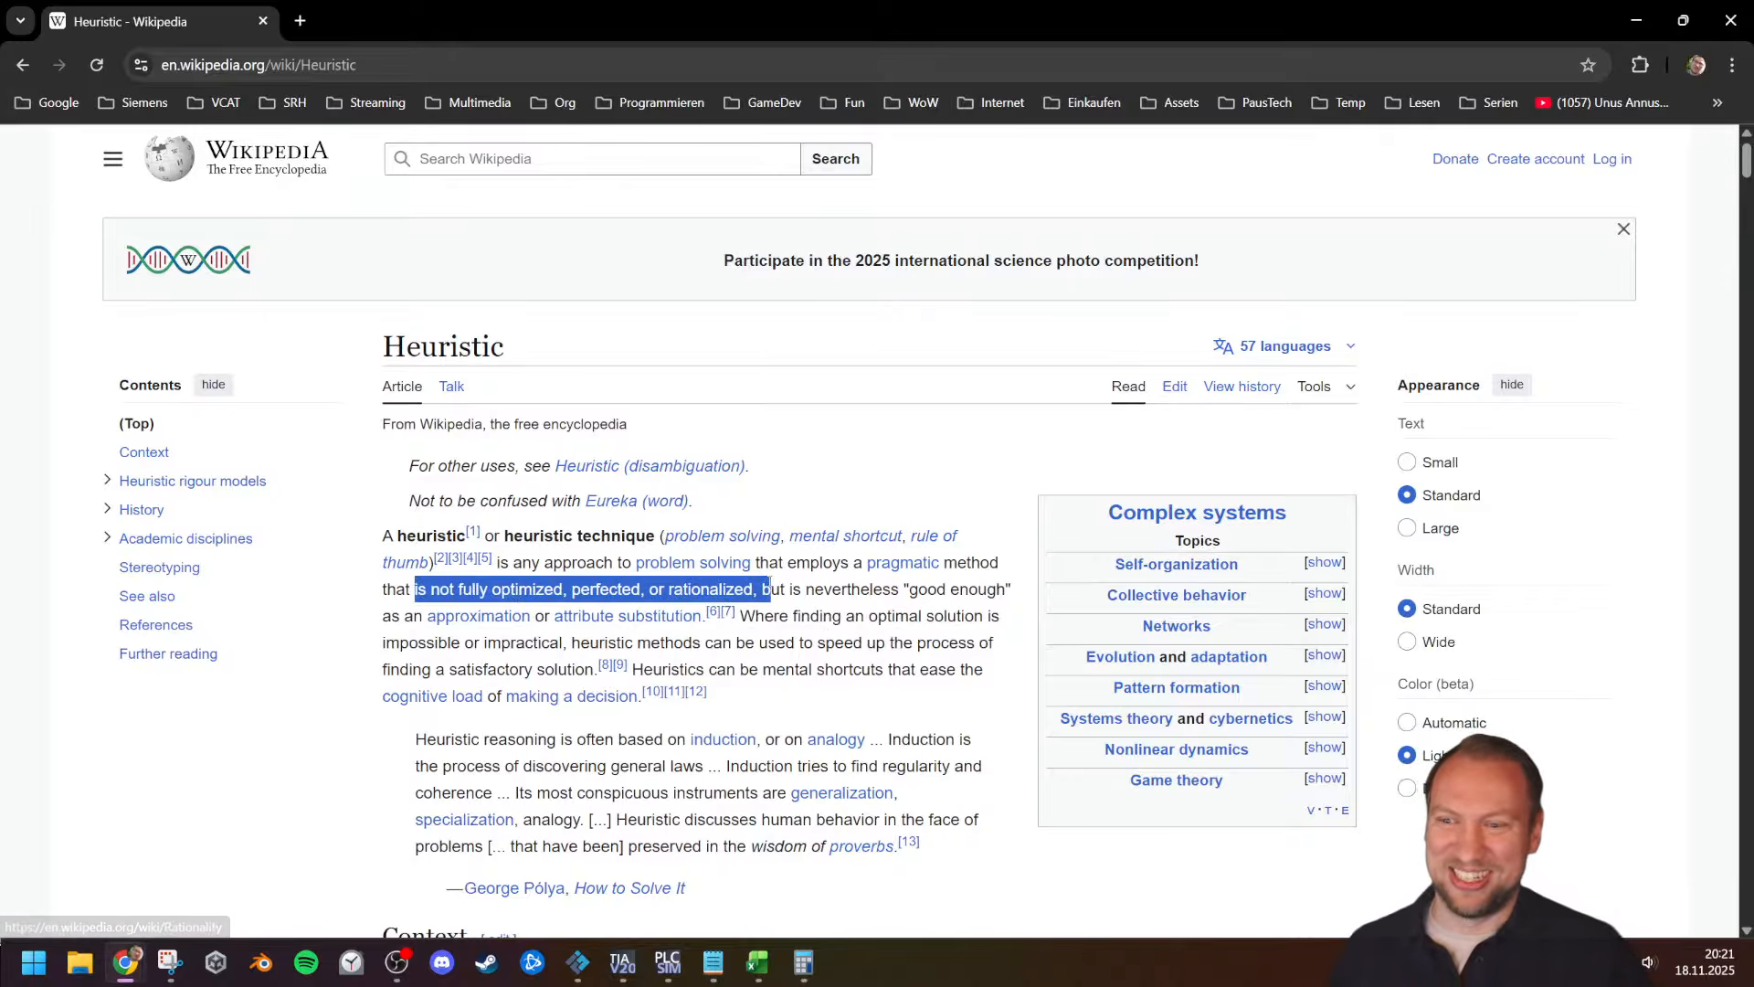
left_click(819, 642)
key("alt+Left")
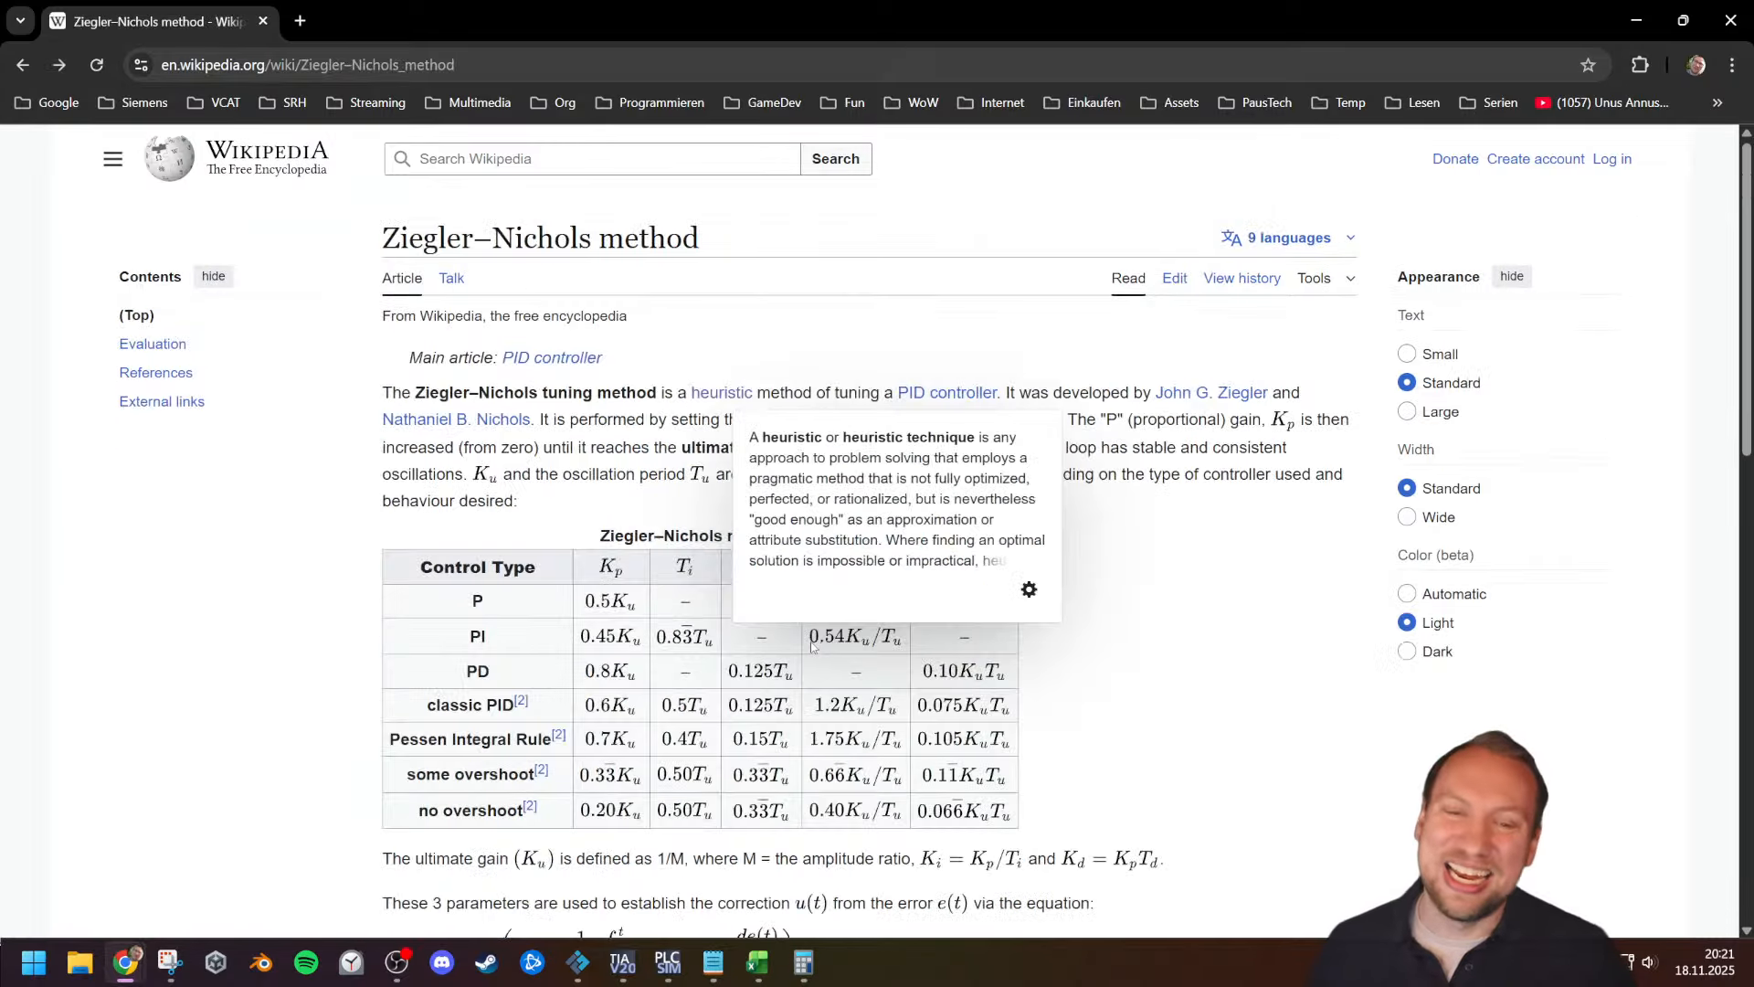
scroll(1128, 699, "down", 1)
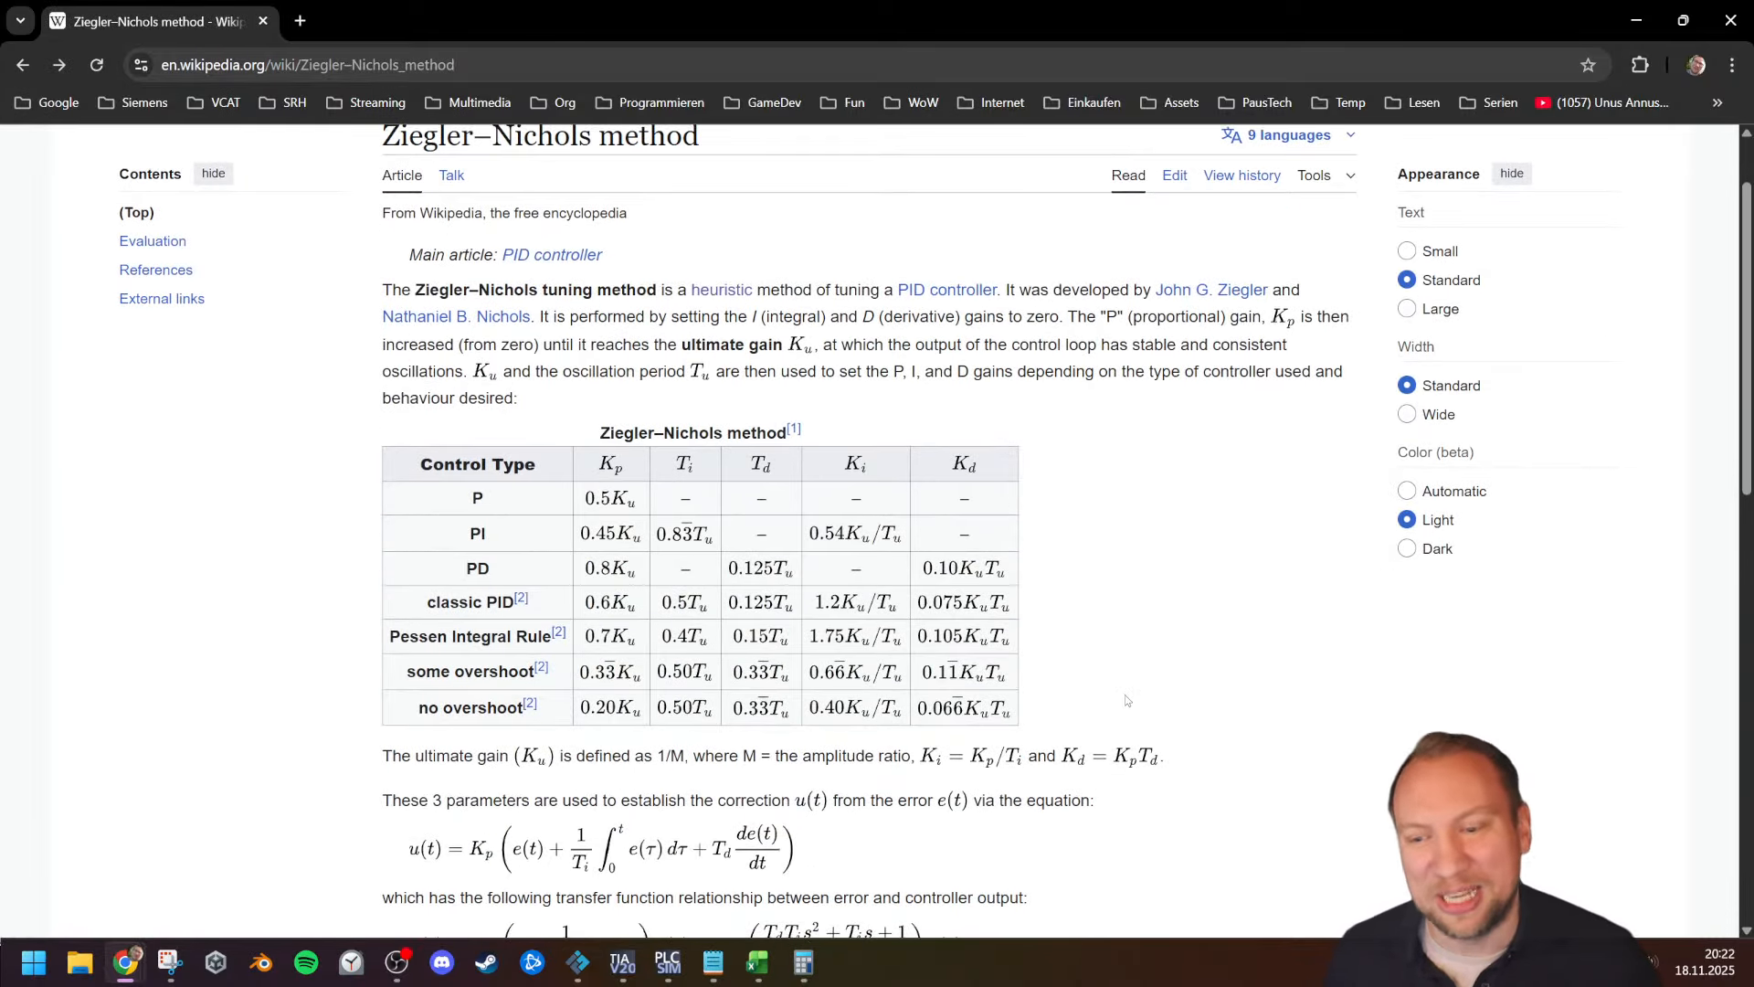
Step: Examine the Ziegler–Nichols tuning table, from its heading and control types to the Kp formula for the P controller
left_click_drag(529, 443, 1032, 700)
left_click(1033, 700)
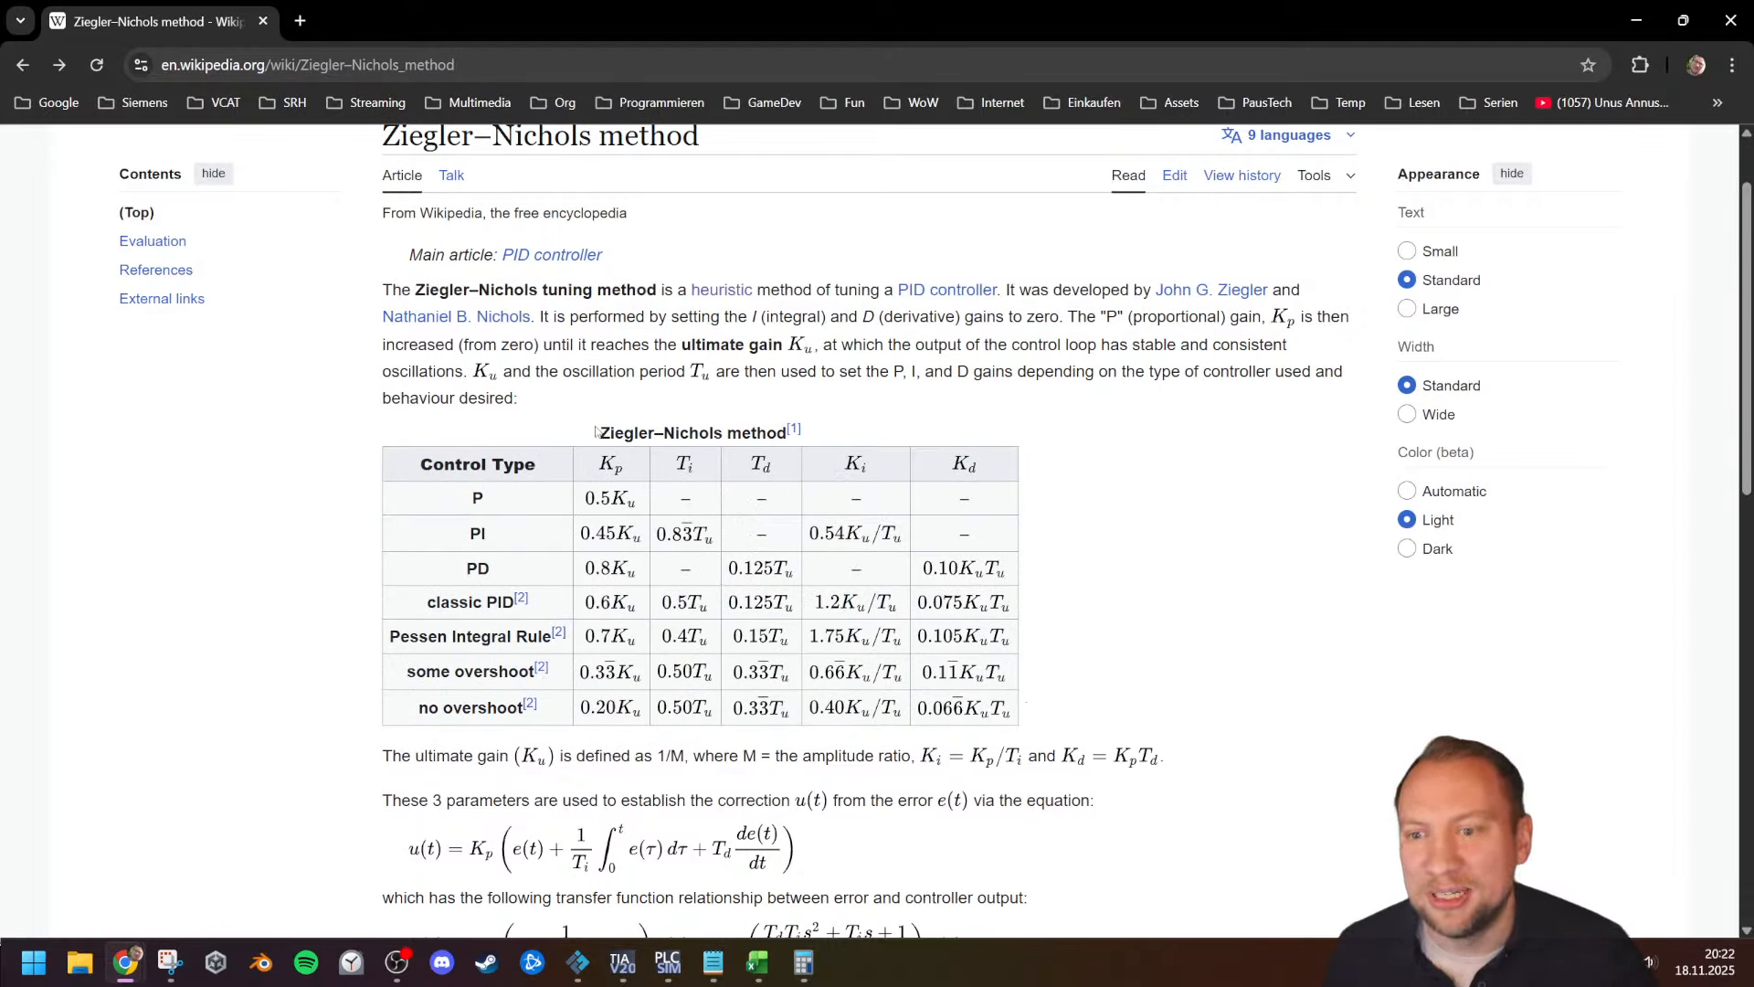
left_click_drag(599, 431, 724, 432)
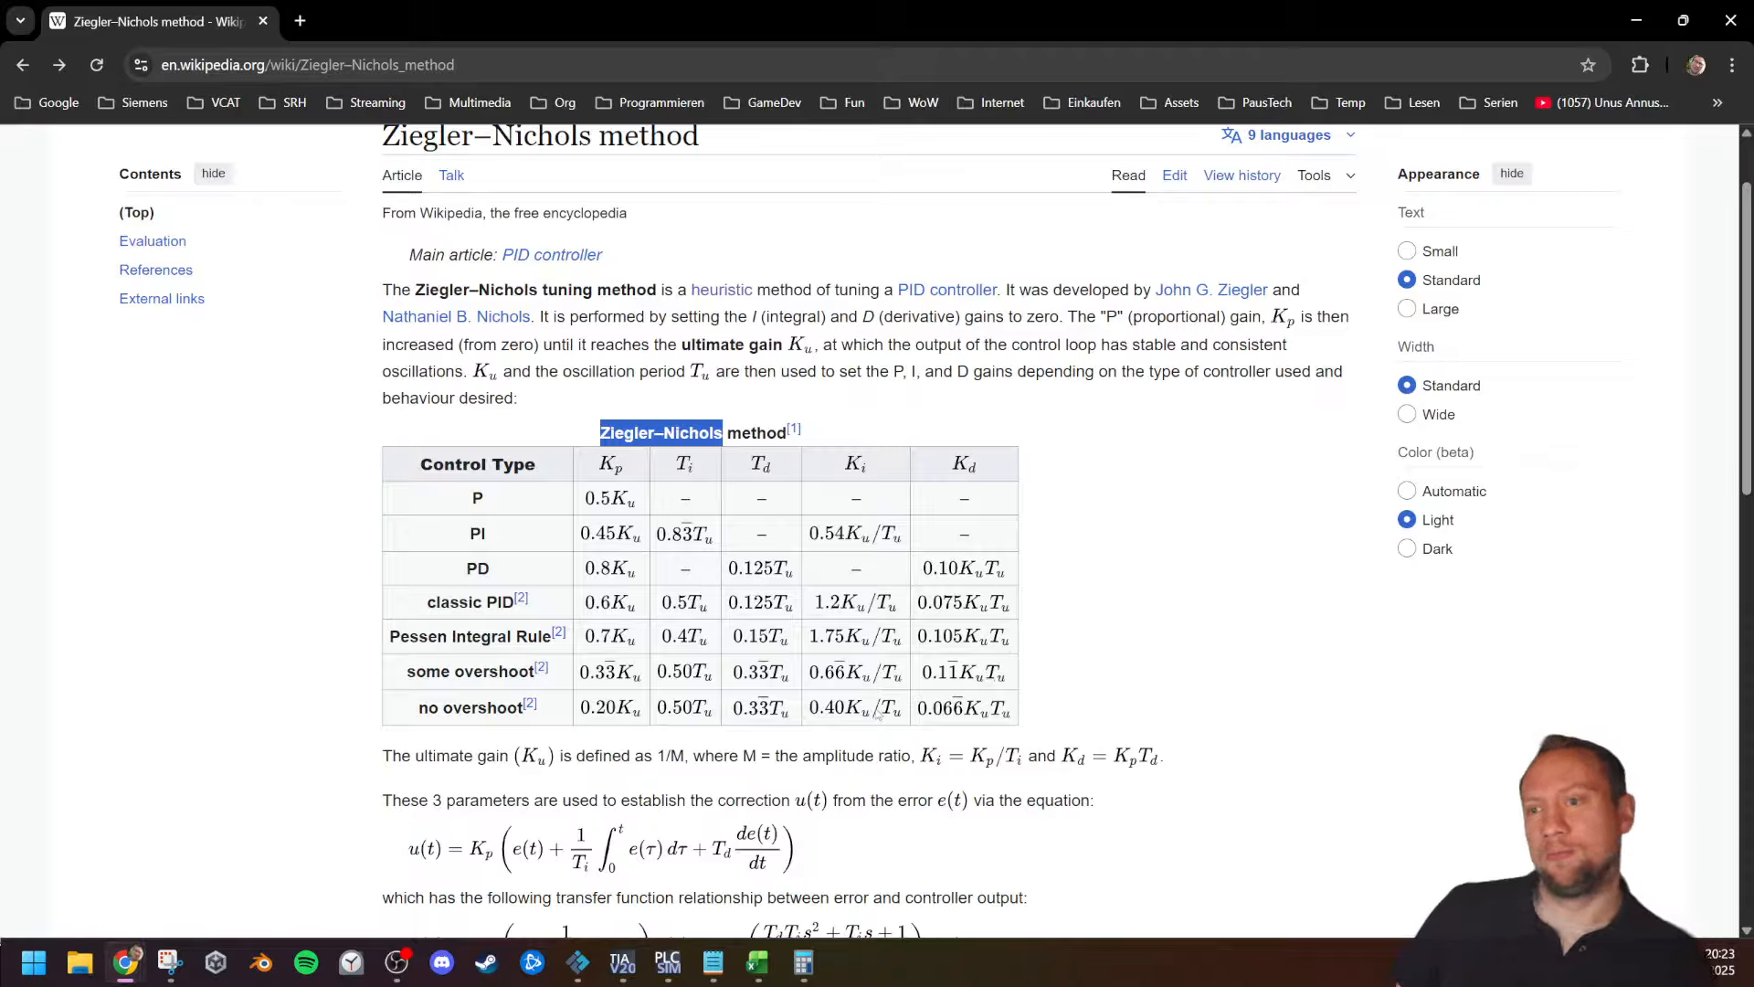
left_click(863, 585)
left_click_drag(728, 417, 540, 497)
left_click(456, 500)
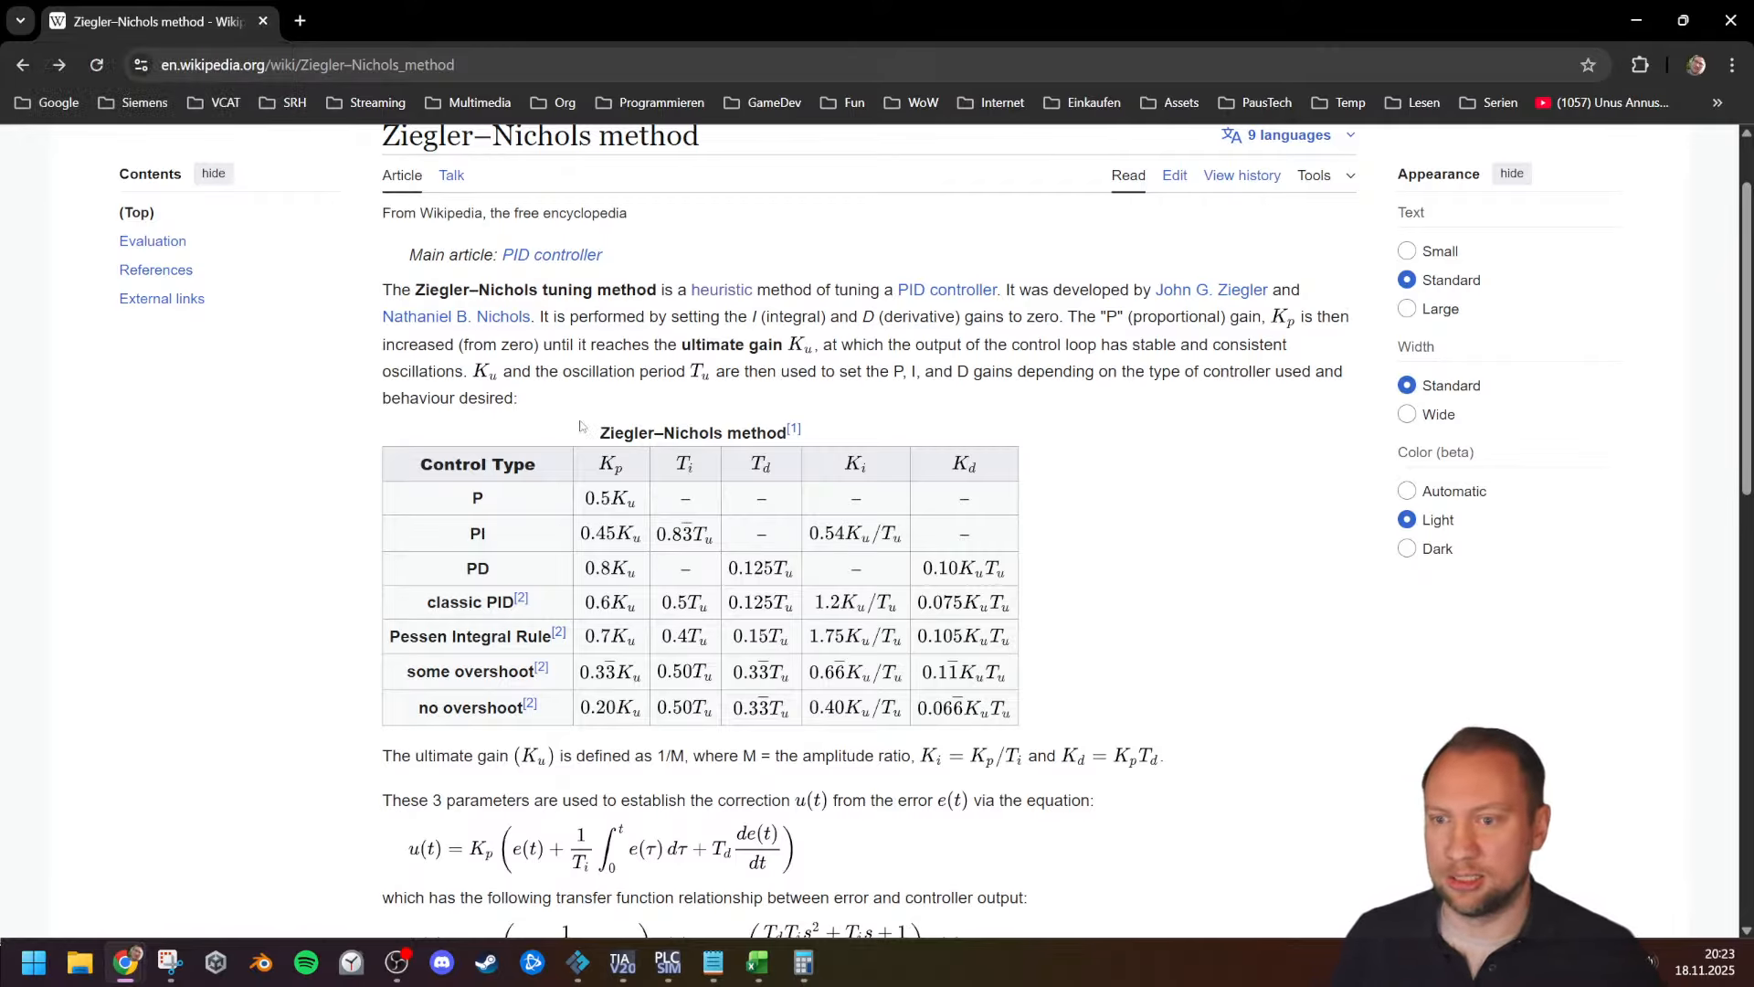
scroll(586, 557, "down", 1)
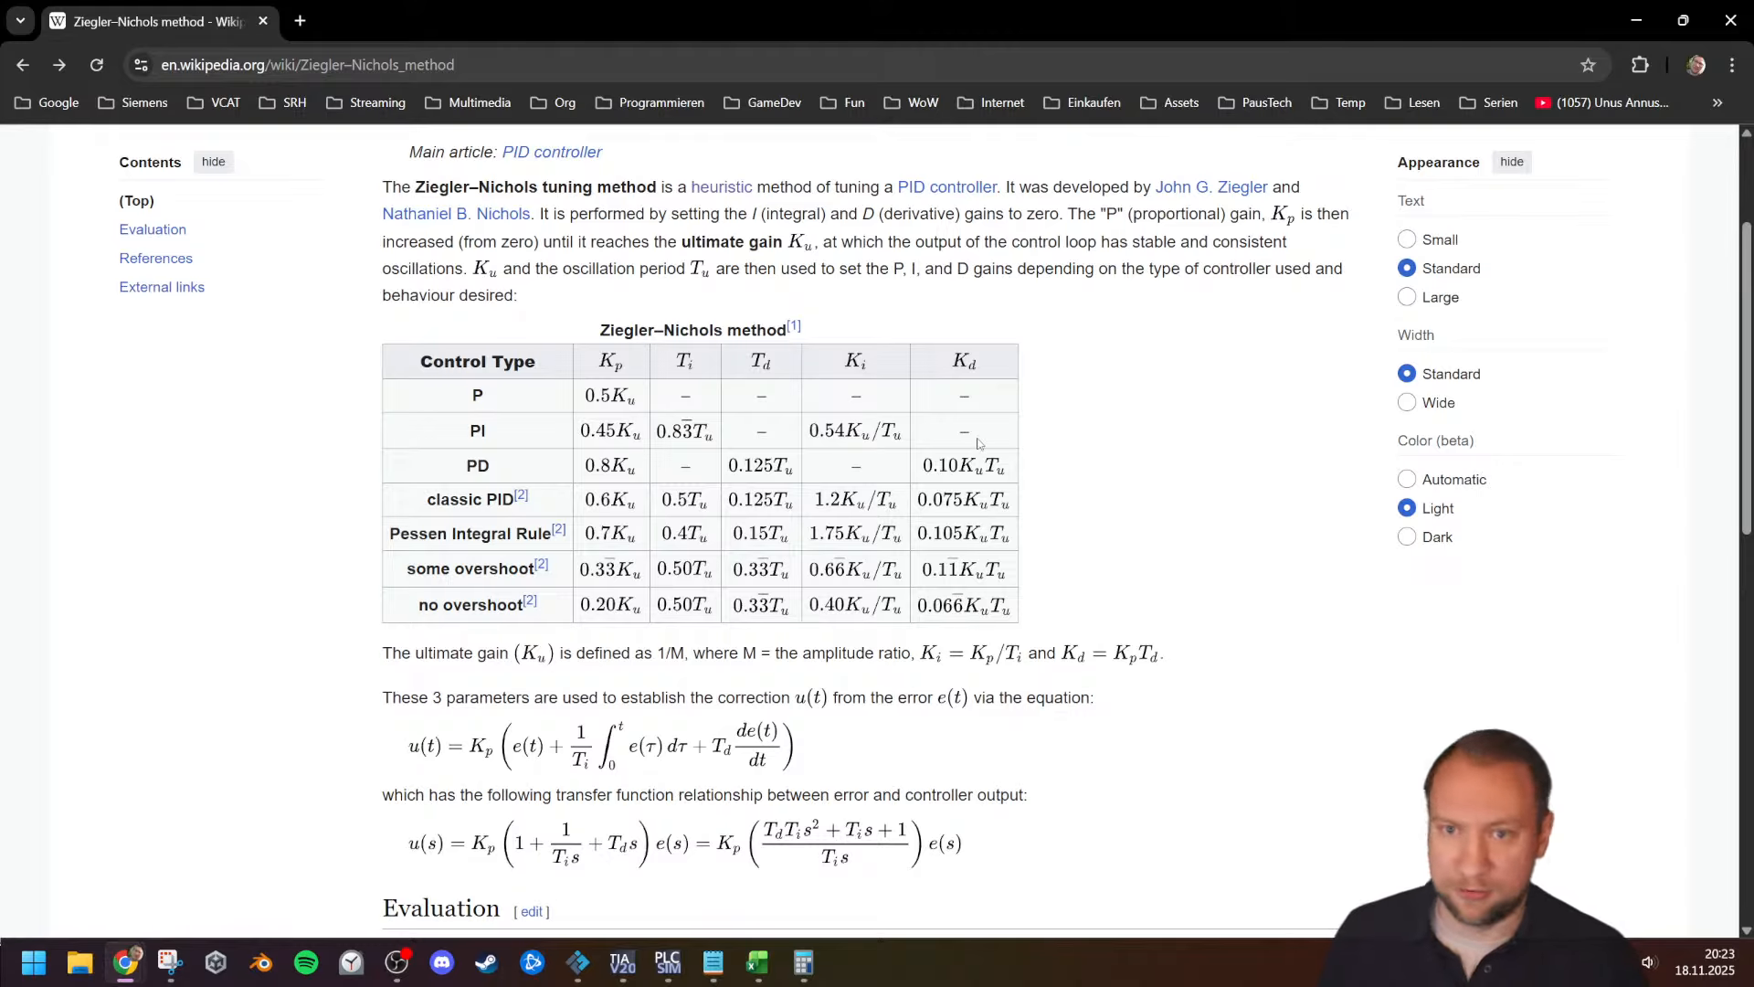
left_click_drag(589, 393, 637, 402)
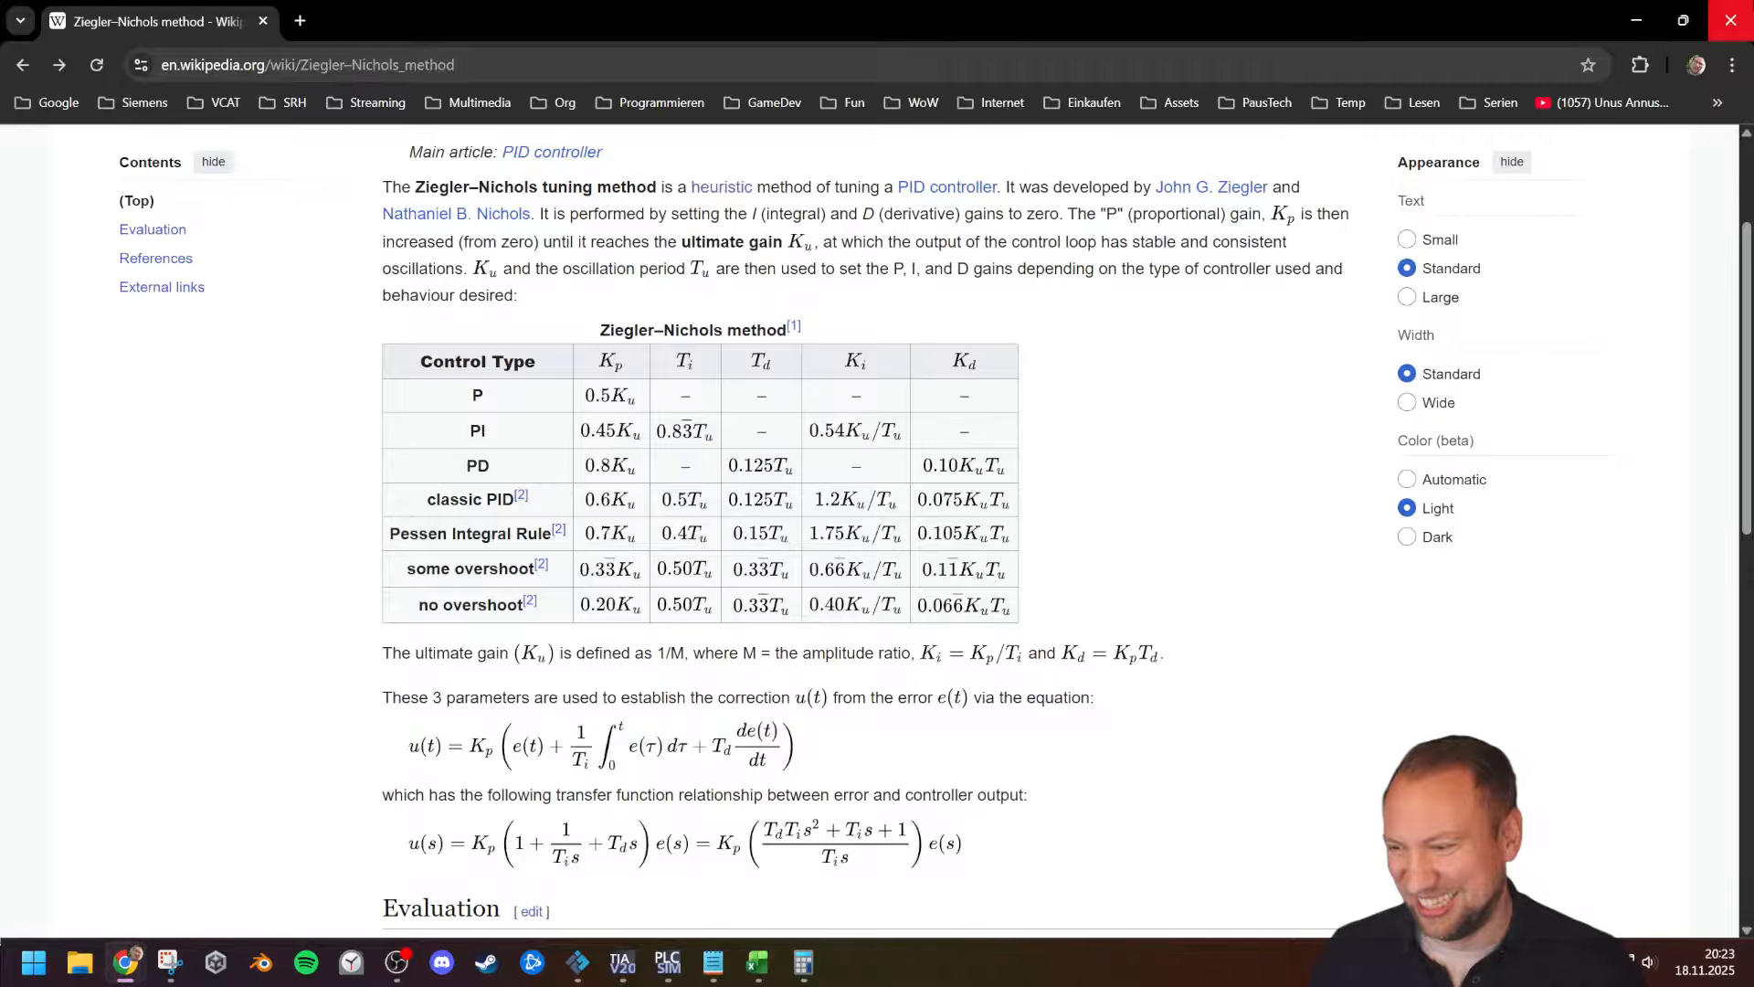
Step: Close the browser to return to TIA Portal and enlarge the Tank block's network area to show Networks 7 and 8
left_click(1732, 20)
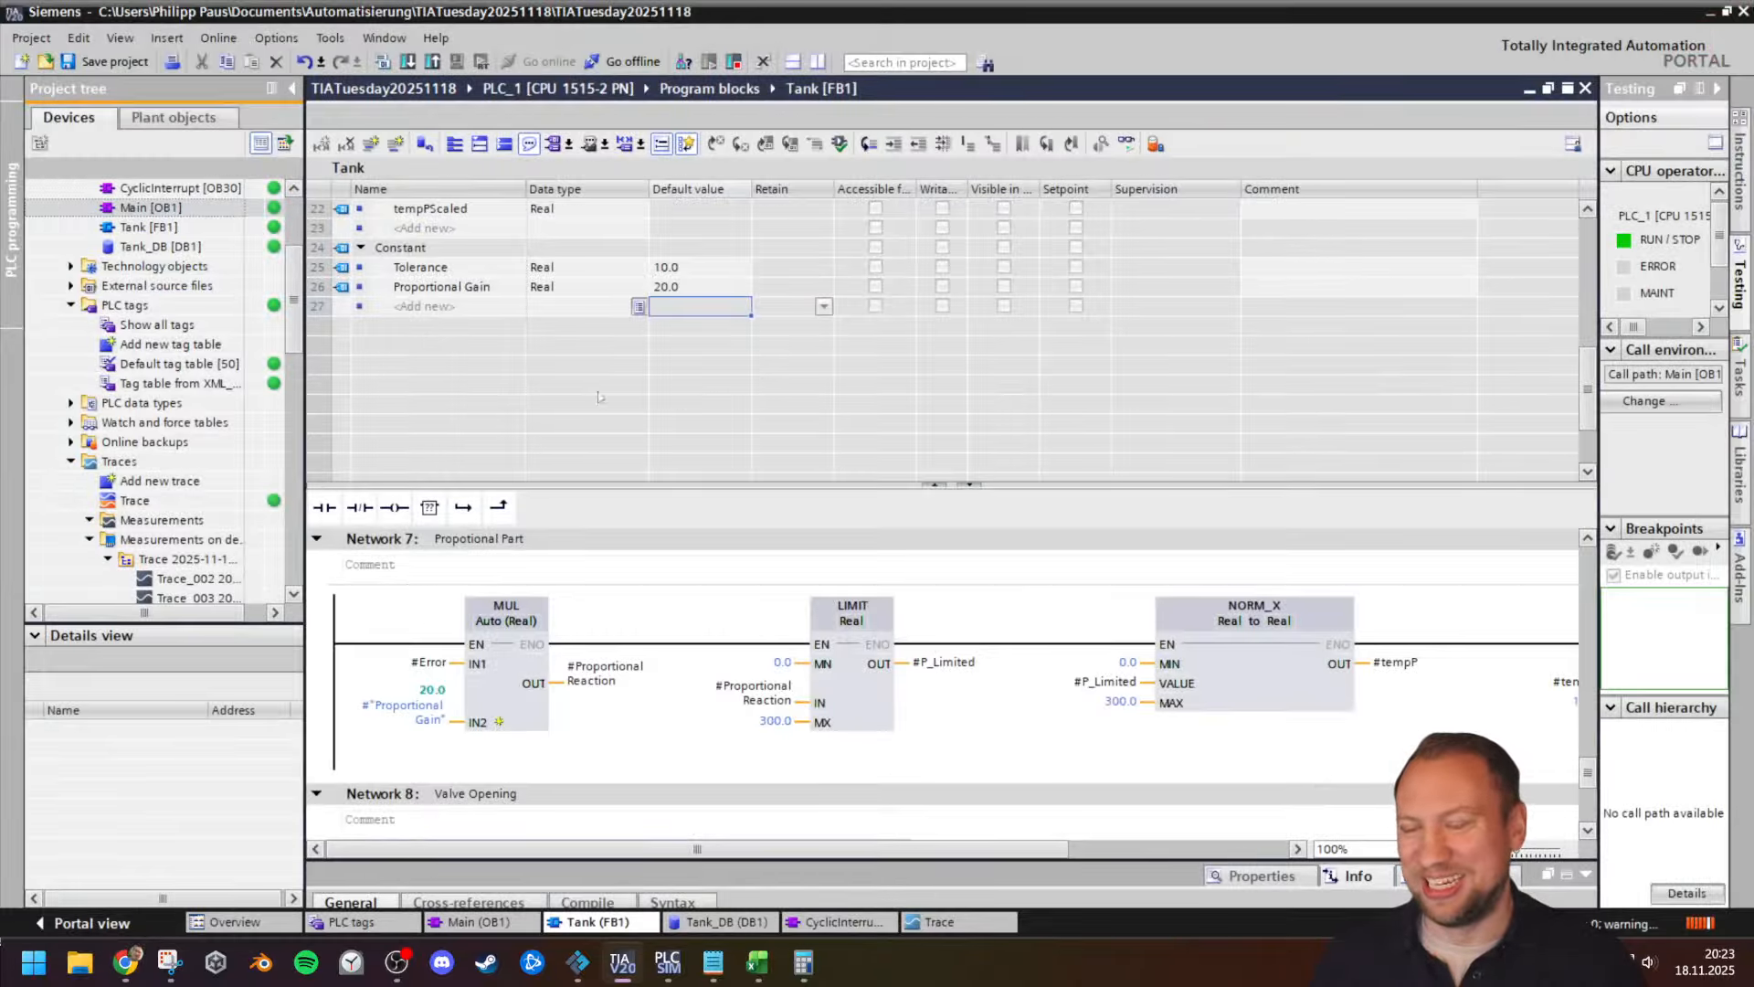
left_click_drag(647, 489, 636, 333)
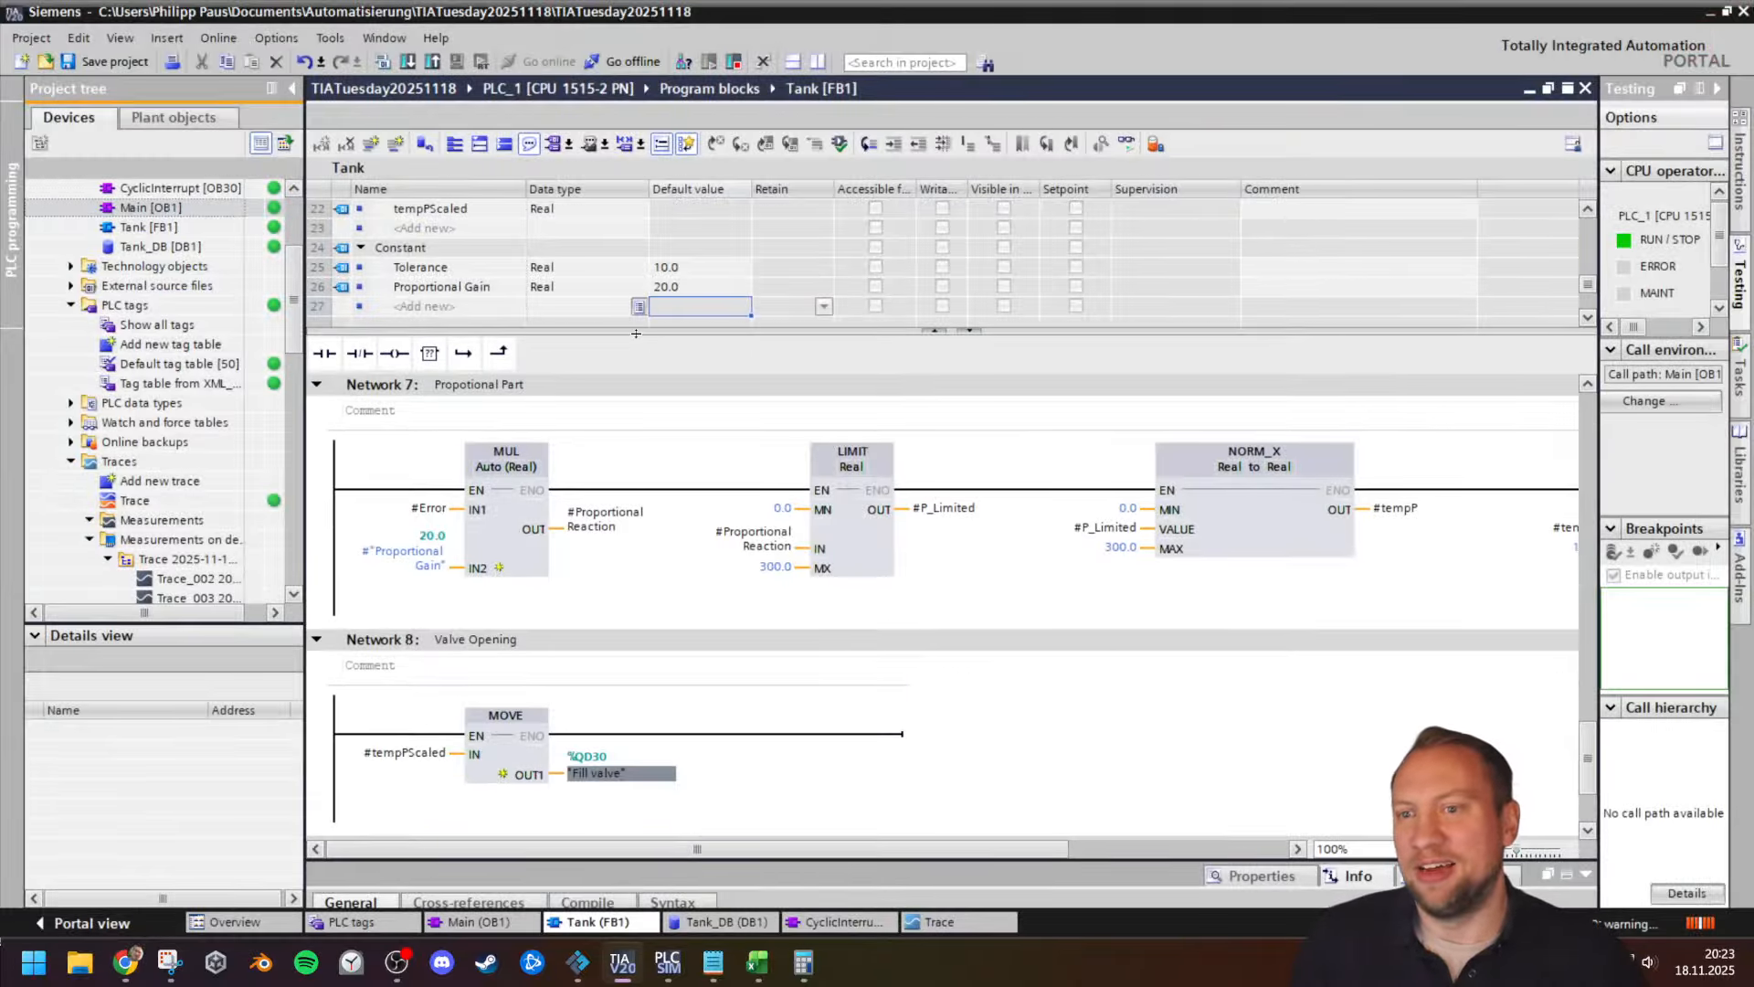
left_click(685, 489)
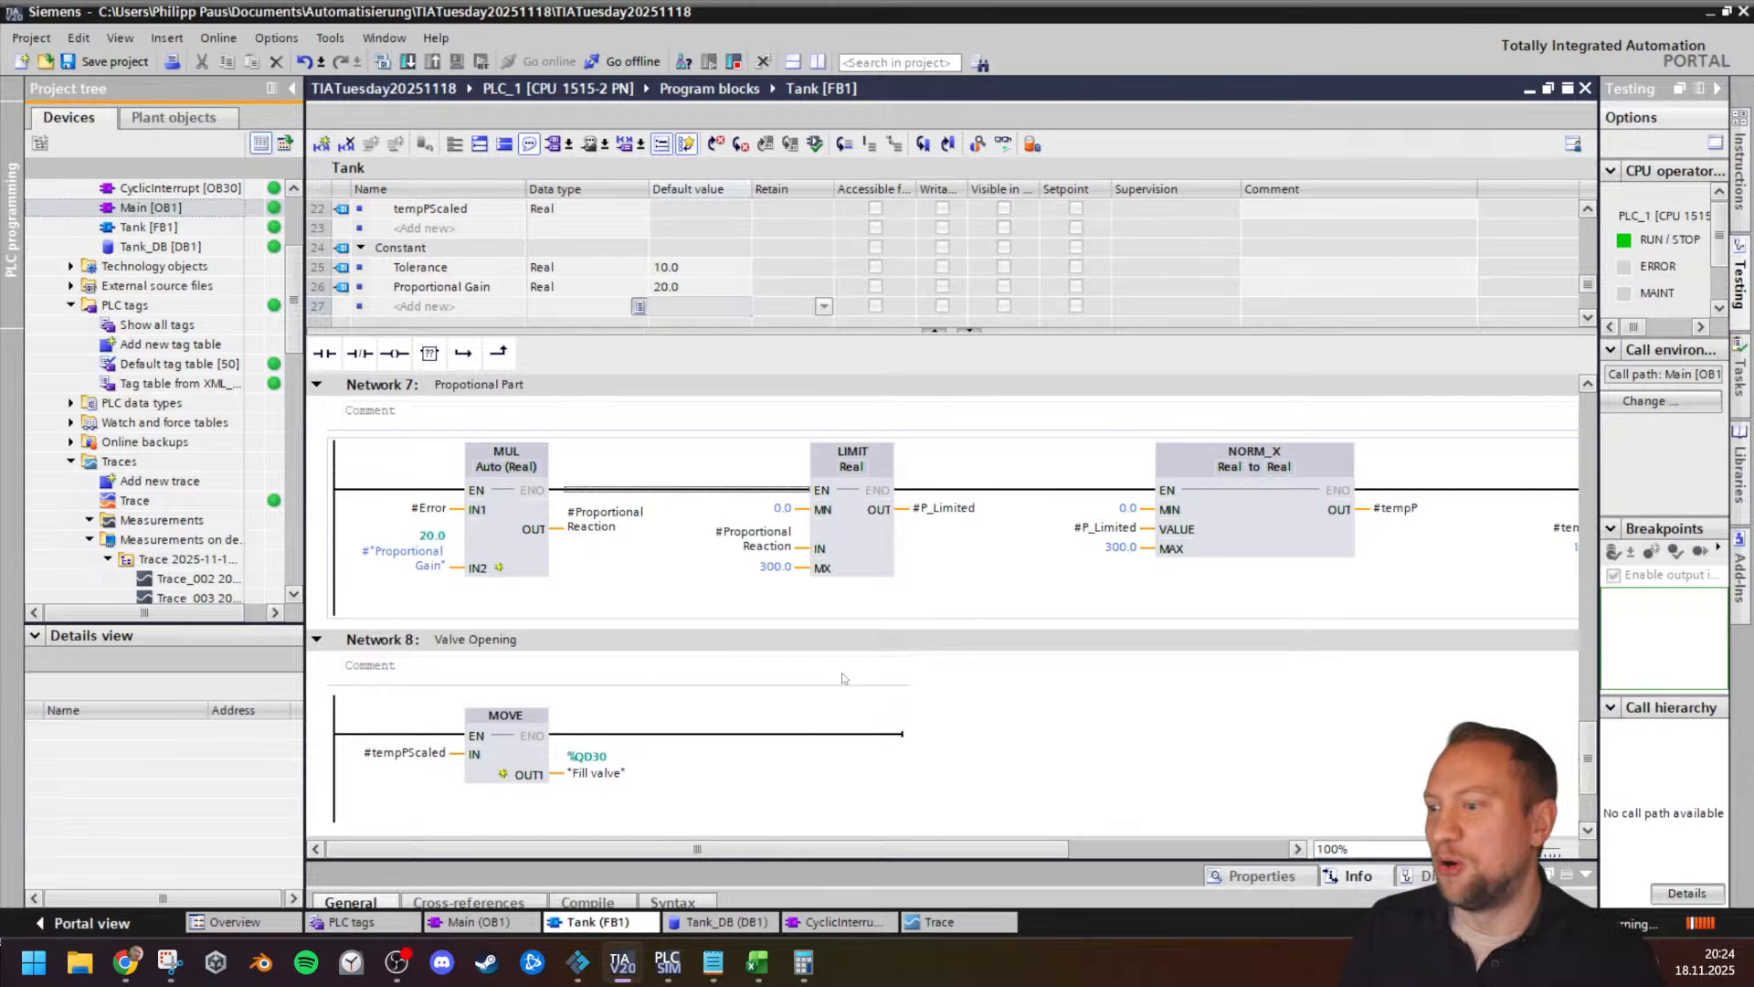
Step: Open the stored measurement Trace_002 and view its Bode diagram, then its time diagram
double_click(187, 578)
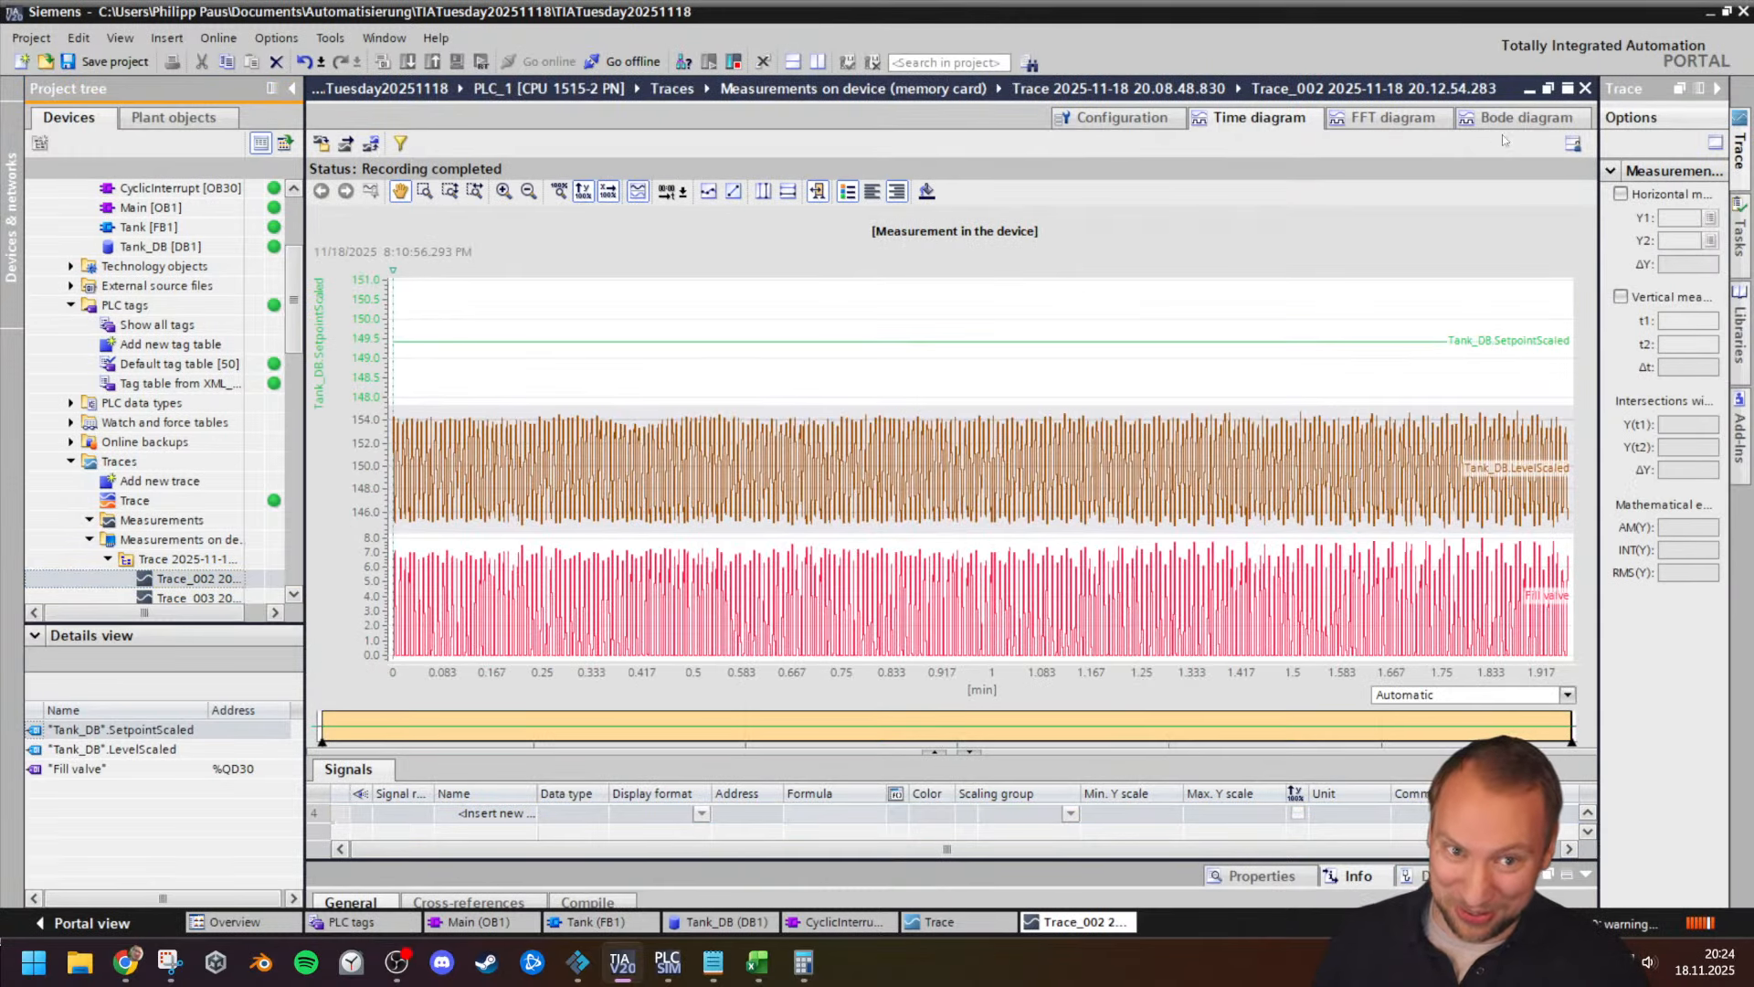
left_click(1514, 121)
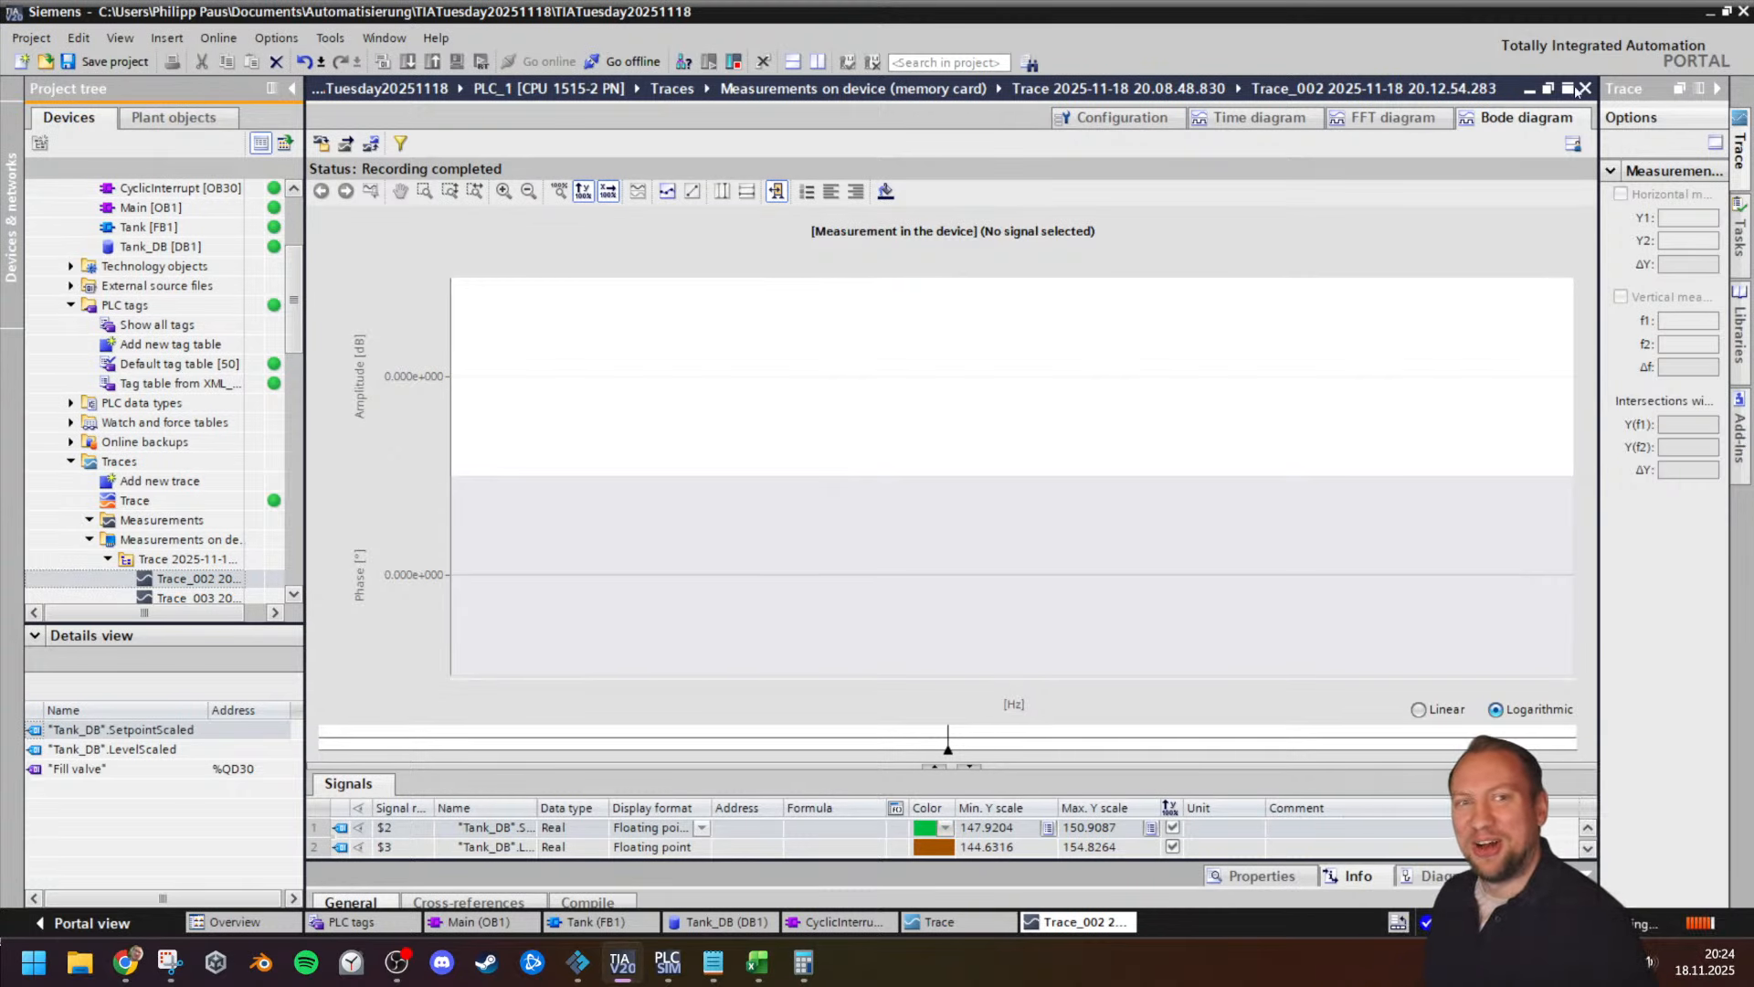
left_click(1254, 119)
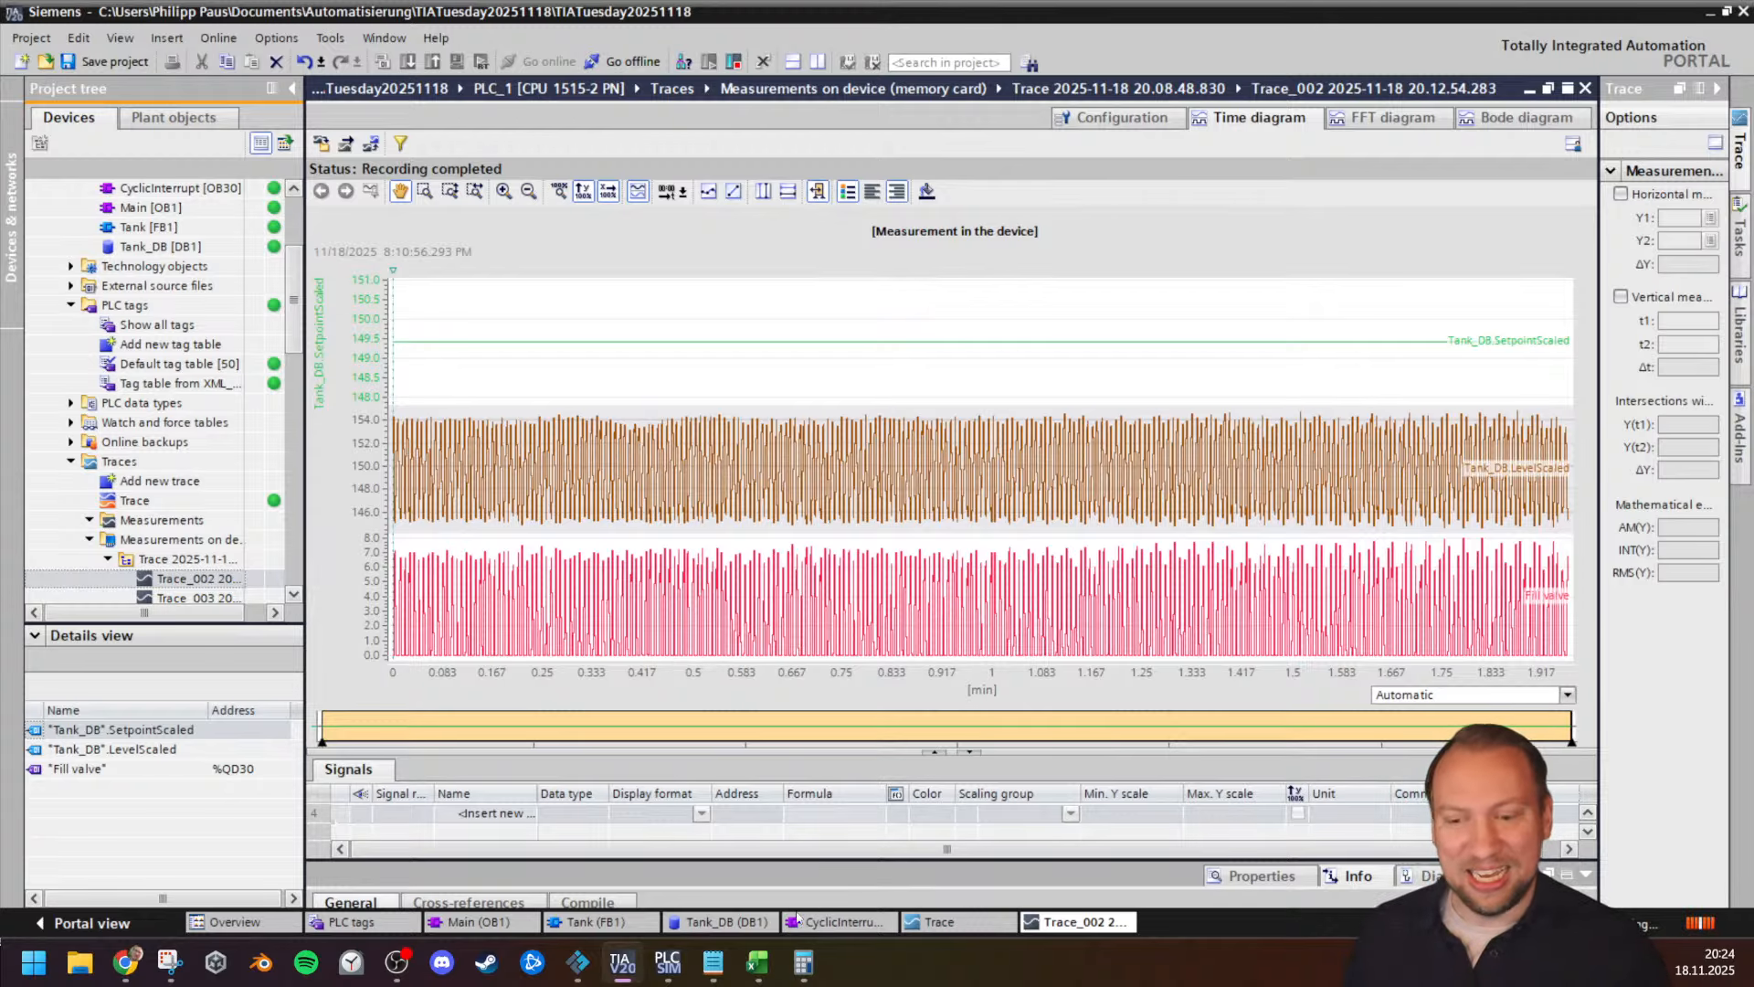
Step: Switch to Factory IO and inspect the tank's water level up close against the scale around 145 to 150
left_click(577, 962)
left_click_drag(684, 395, 852, 375)
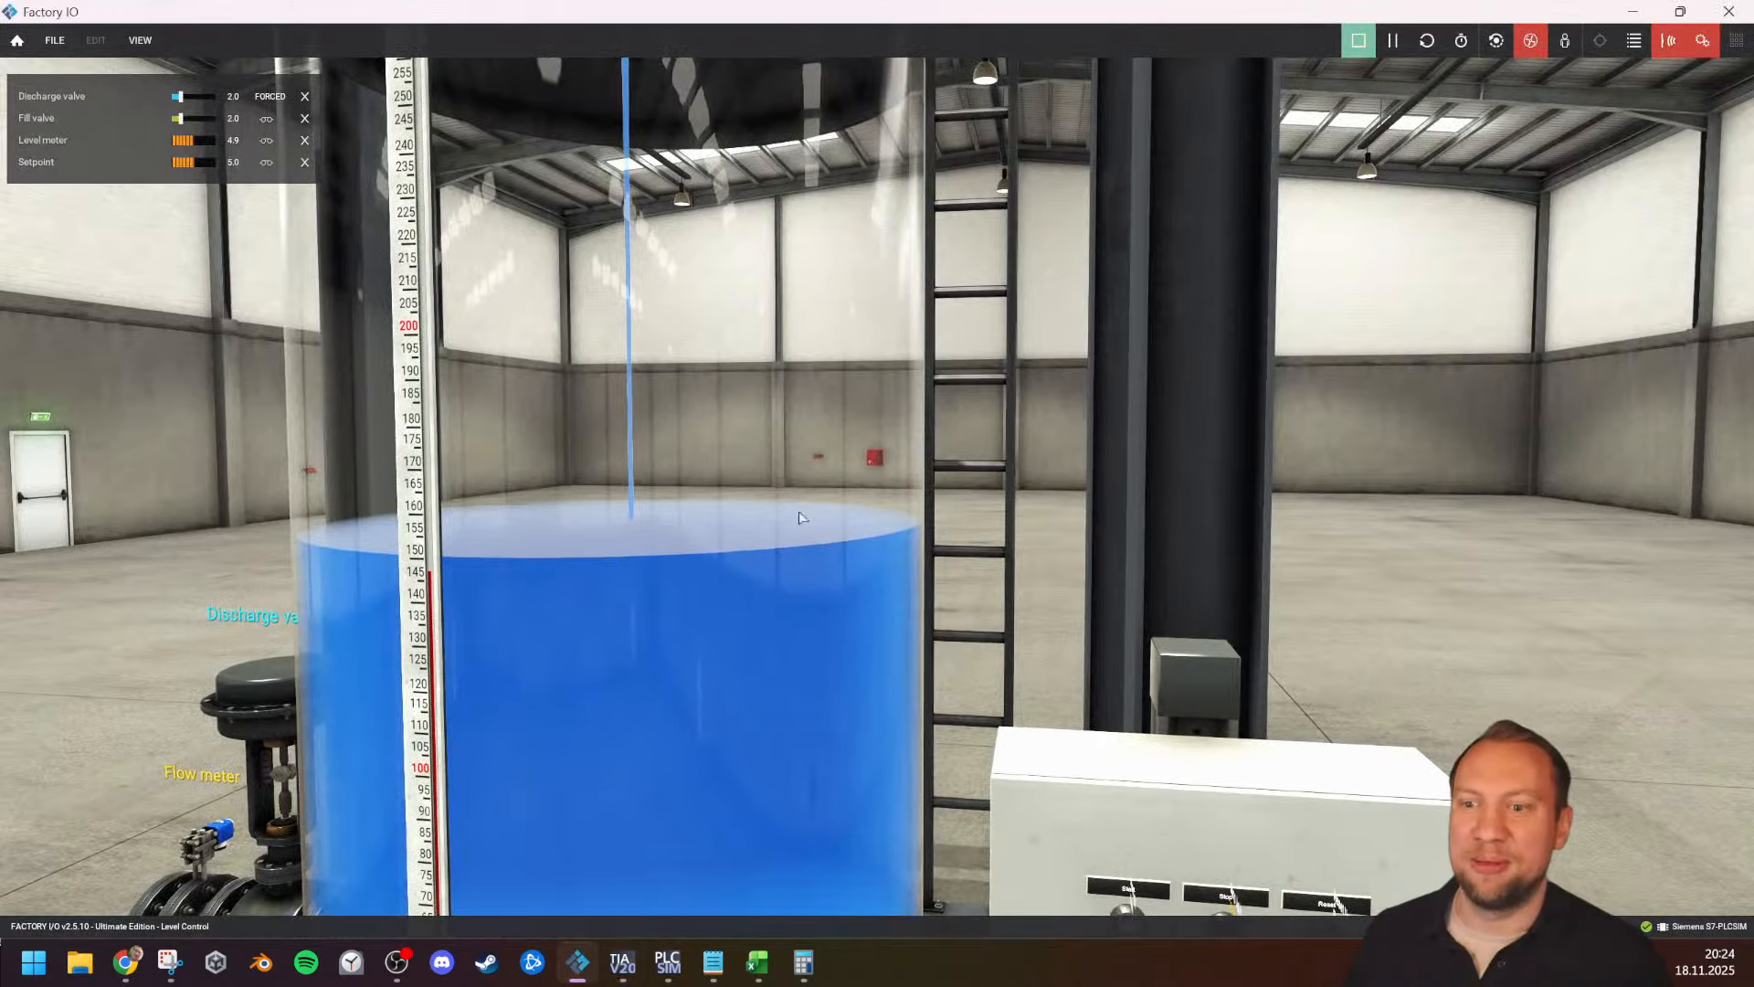
mouse_move(803, 519)
left_mouse_down()
mouse_move(897, 534)
mouse_move(774, 508)
left_mouse_up()
scroll(897, 533, "up", 10)
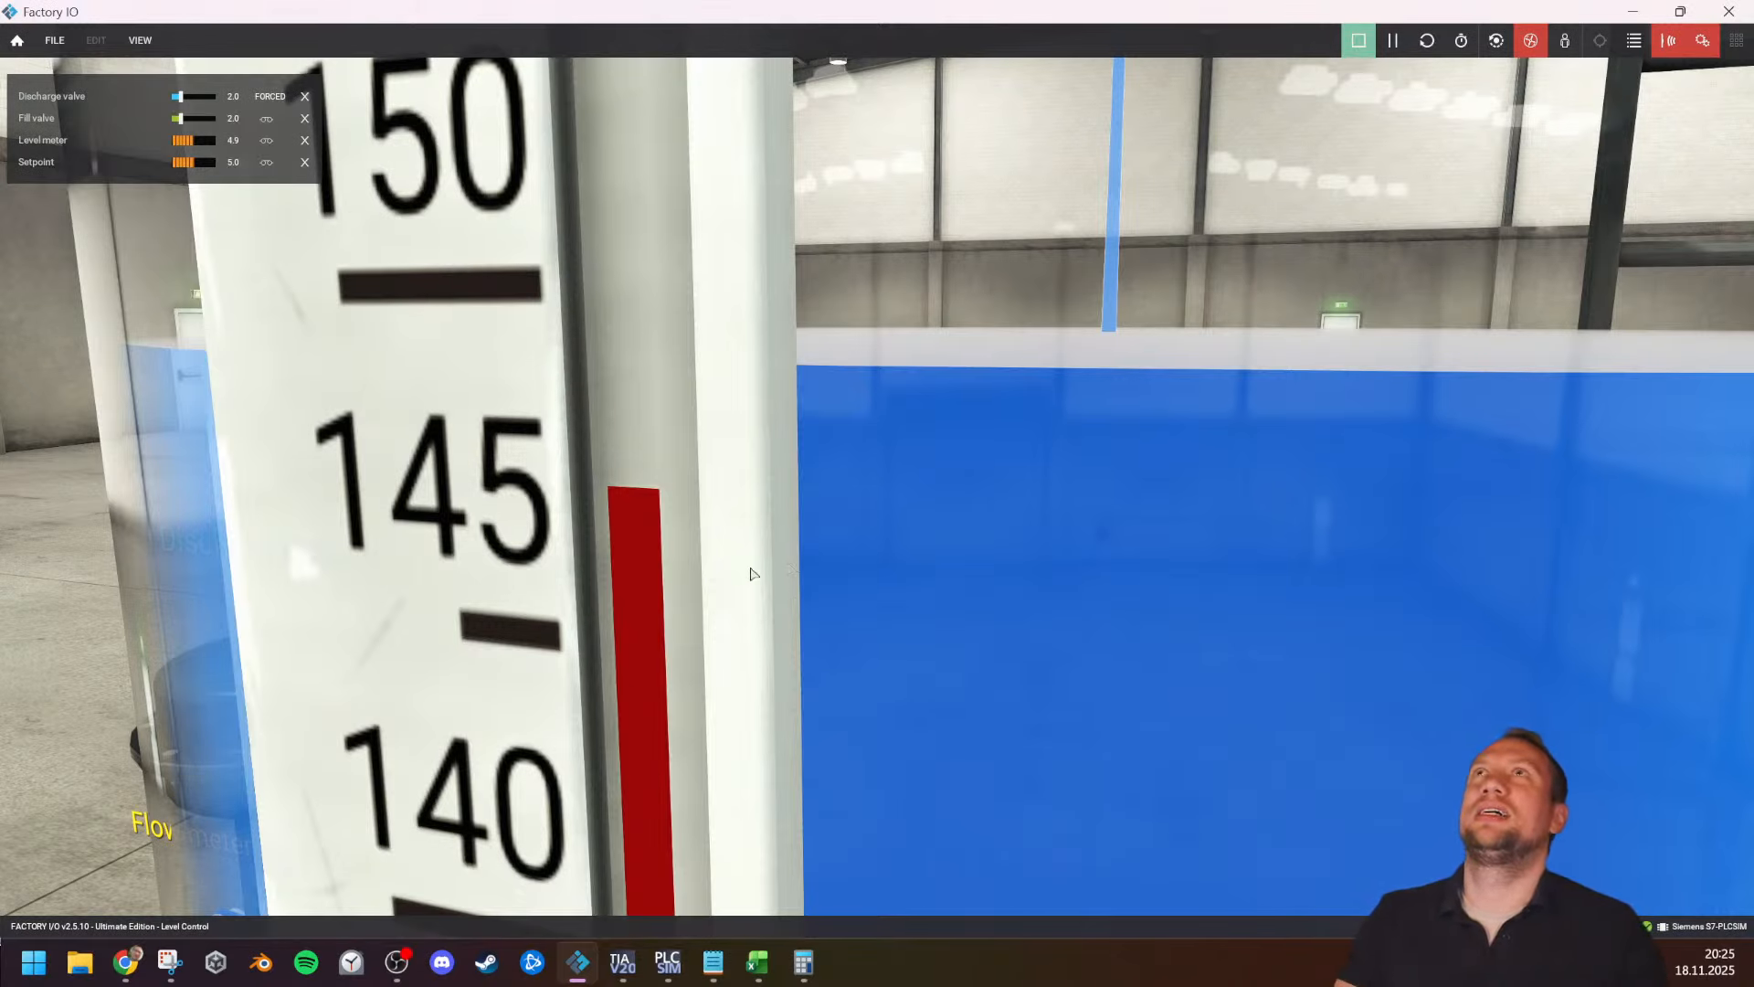
scroll(694, 520, "down", 5)
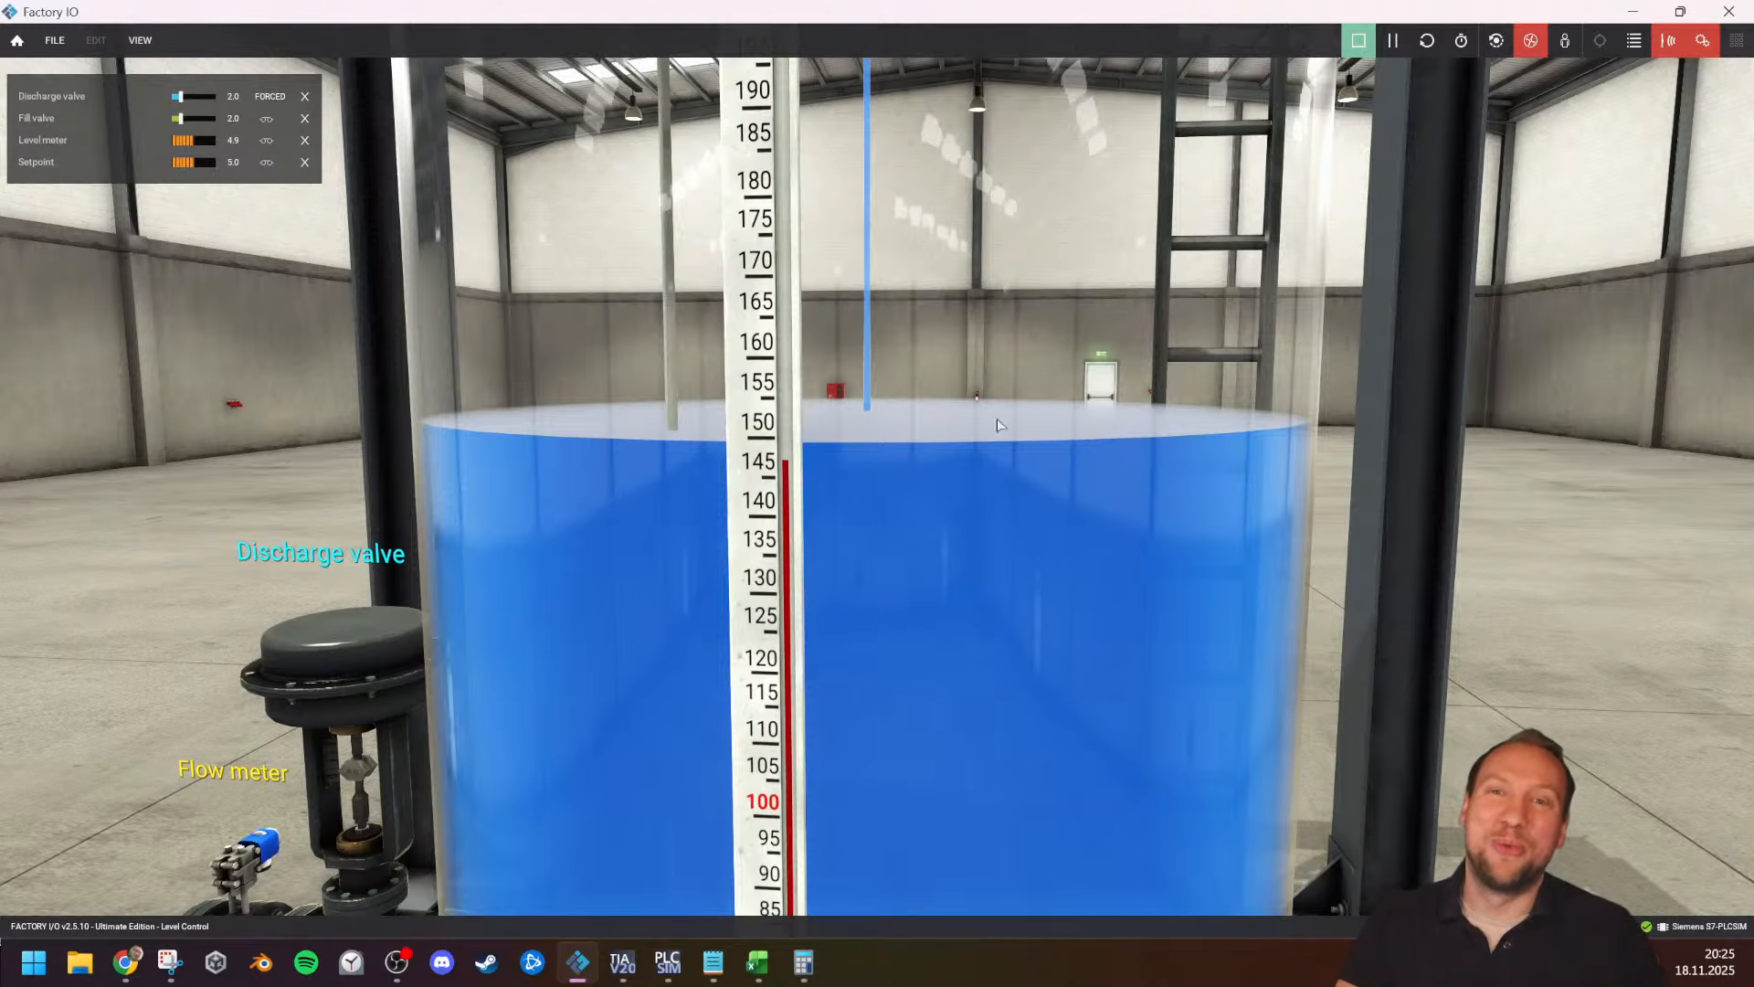
Step: Return to the Trace_002 time diagram in TIA Portal and compare it with the annotated P-25 screenshot in Snipping Tool
left_click(619, 962)
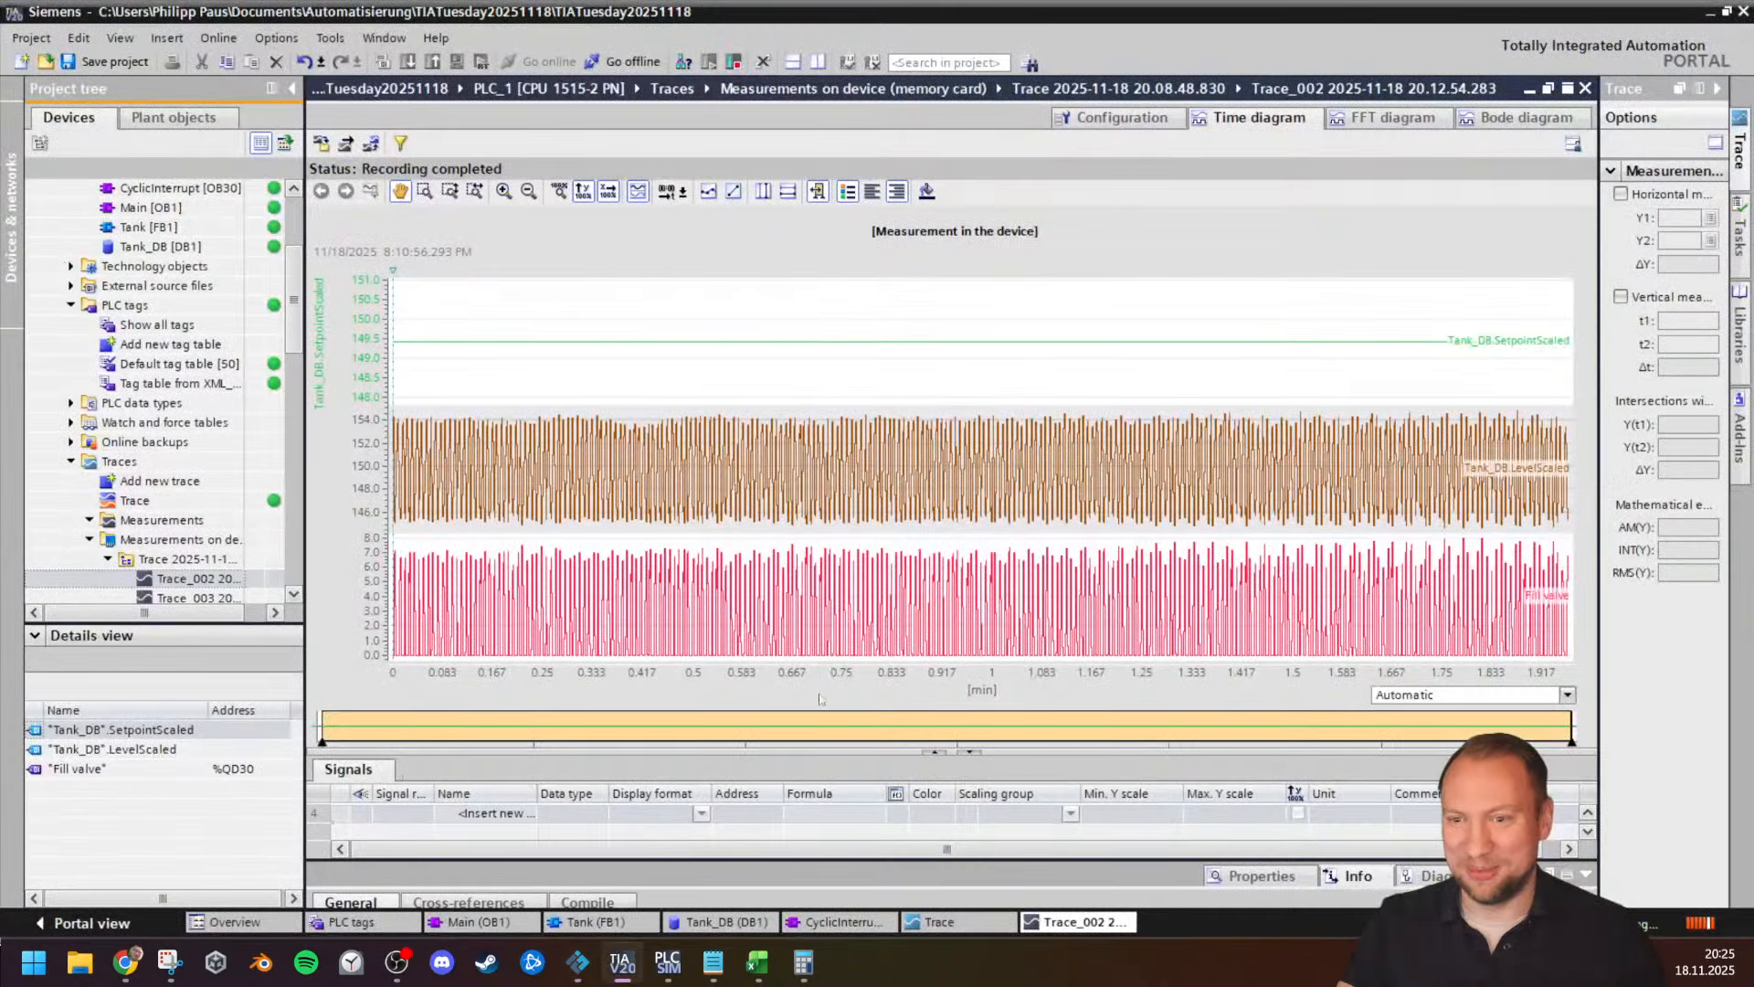
left_click(826, 393)
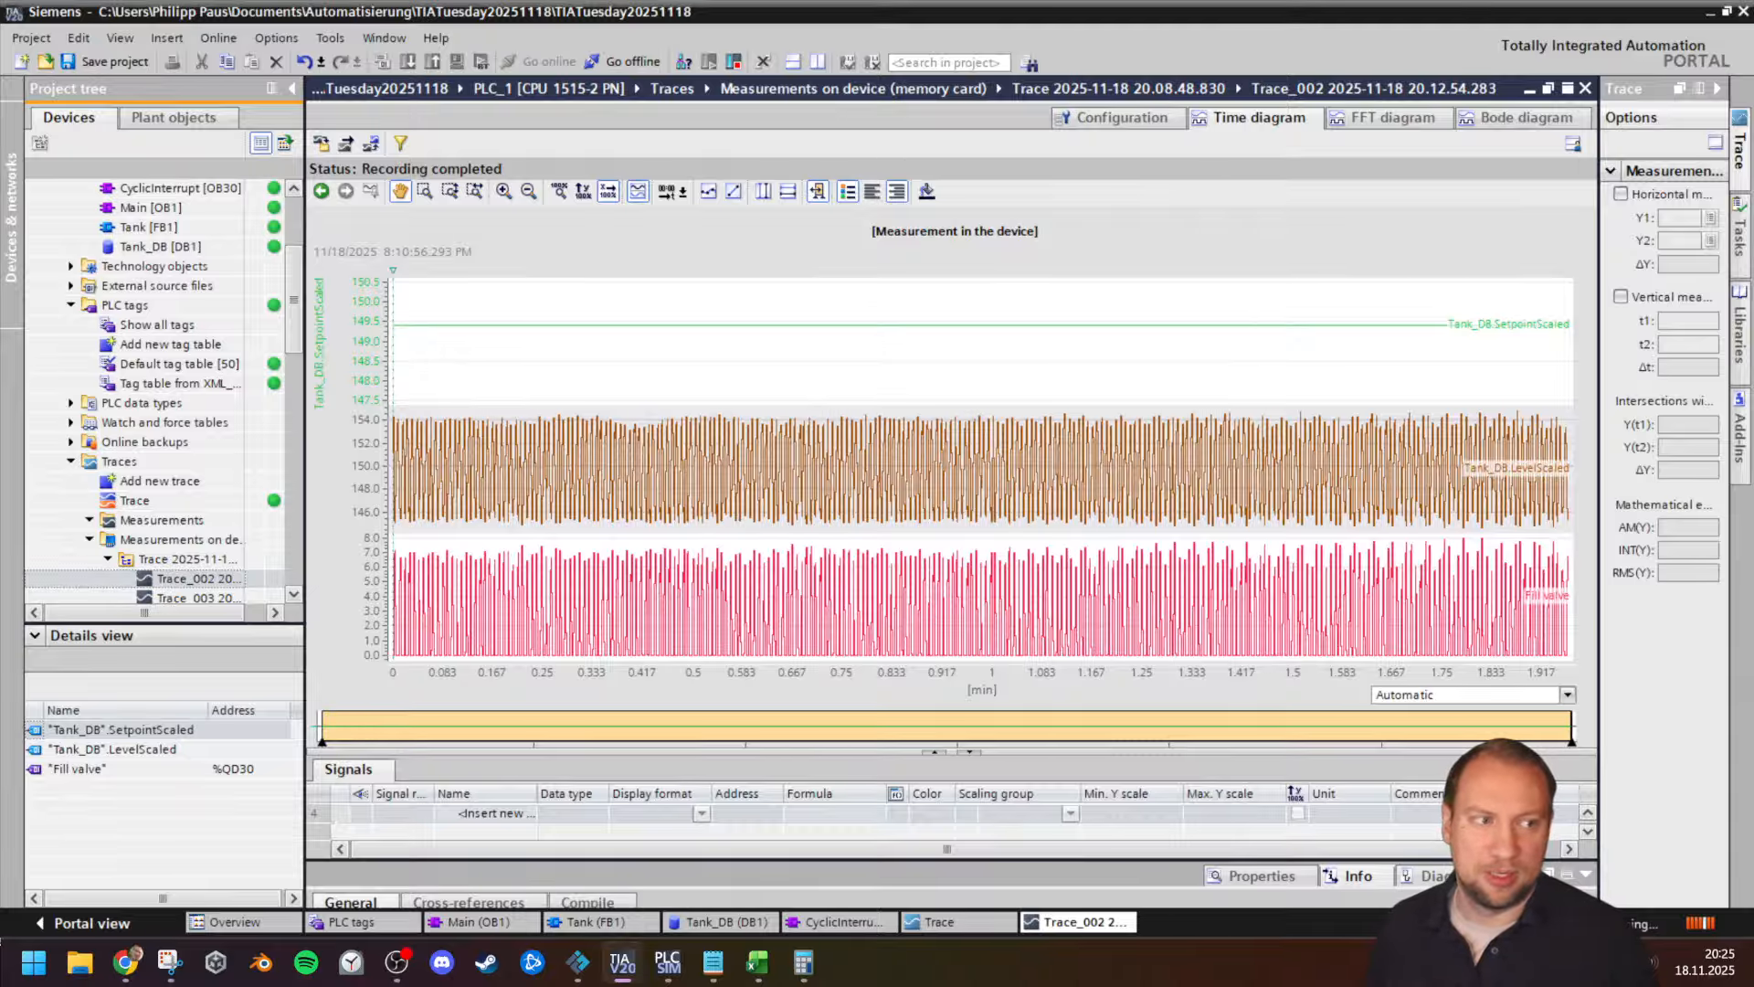
key("alt+Tab")
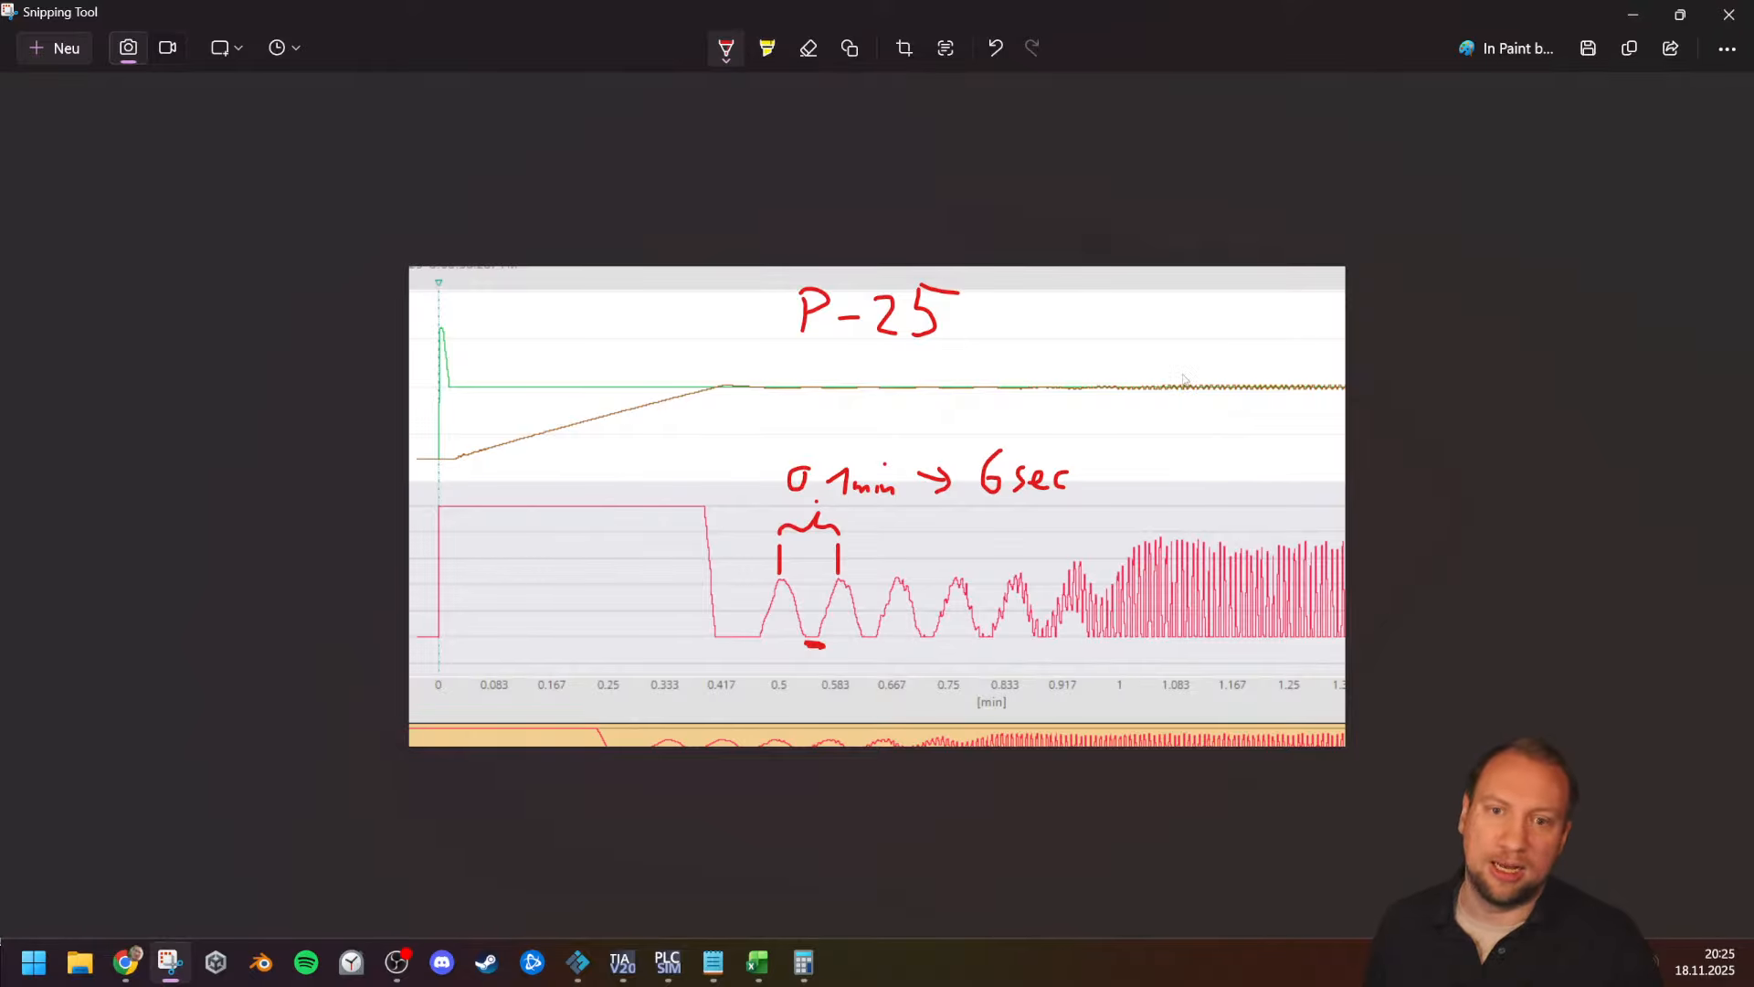
key("alt+Tab")
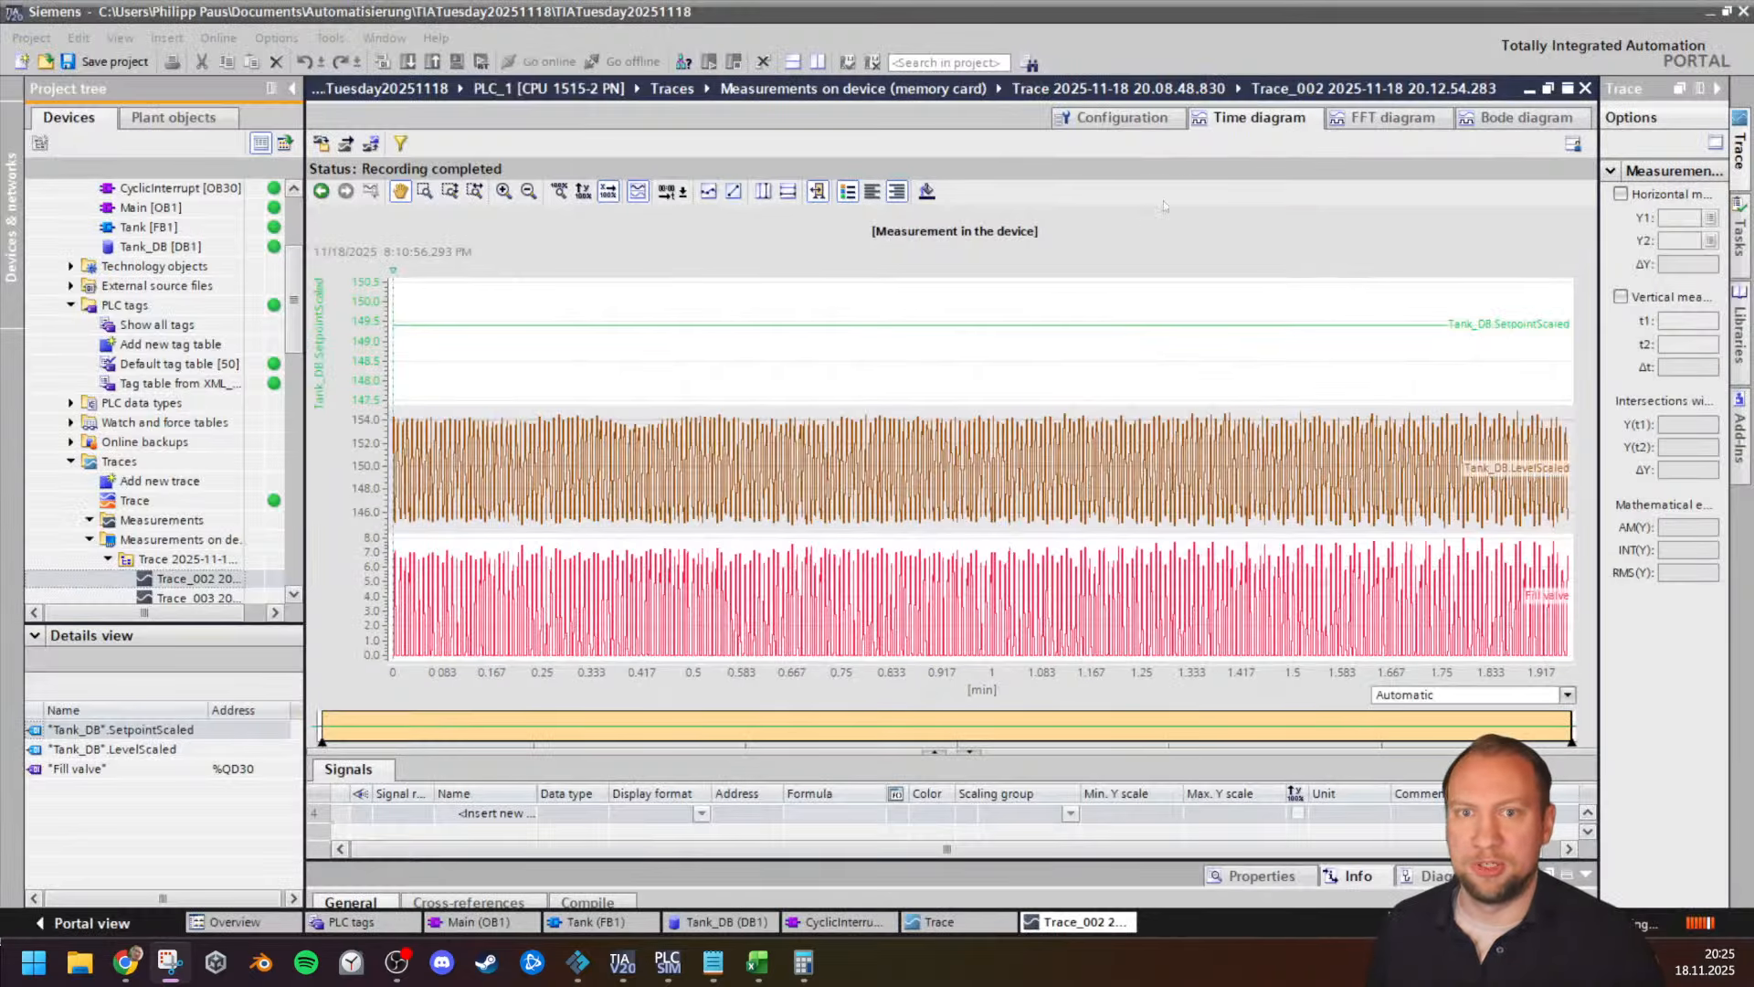
Step: Reopen the Tank [FB1] block and check the Proportional Gain constant's default value
left_click(165, 363)
scroll(164, 365, "up", 3)
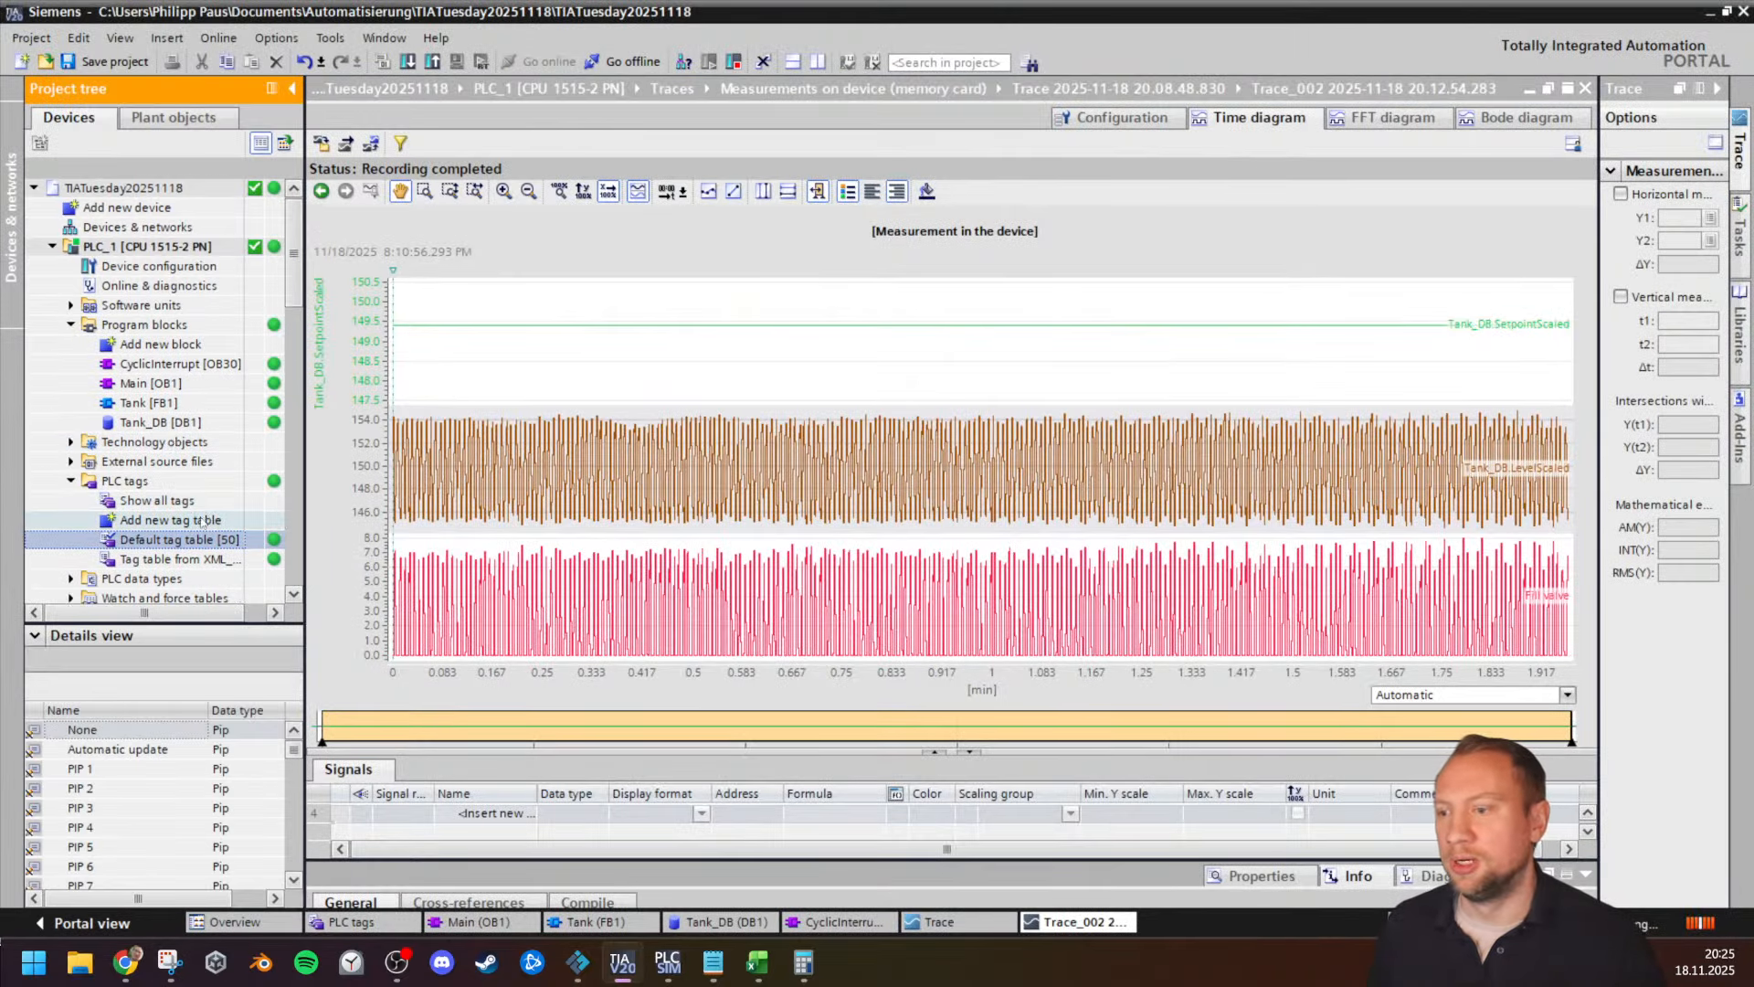
left_click(188, 248)
double_click(146, 402)
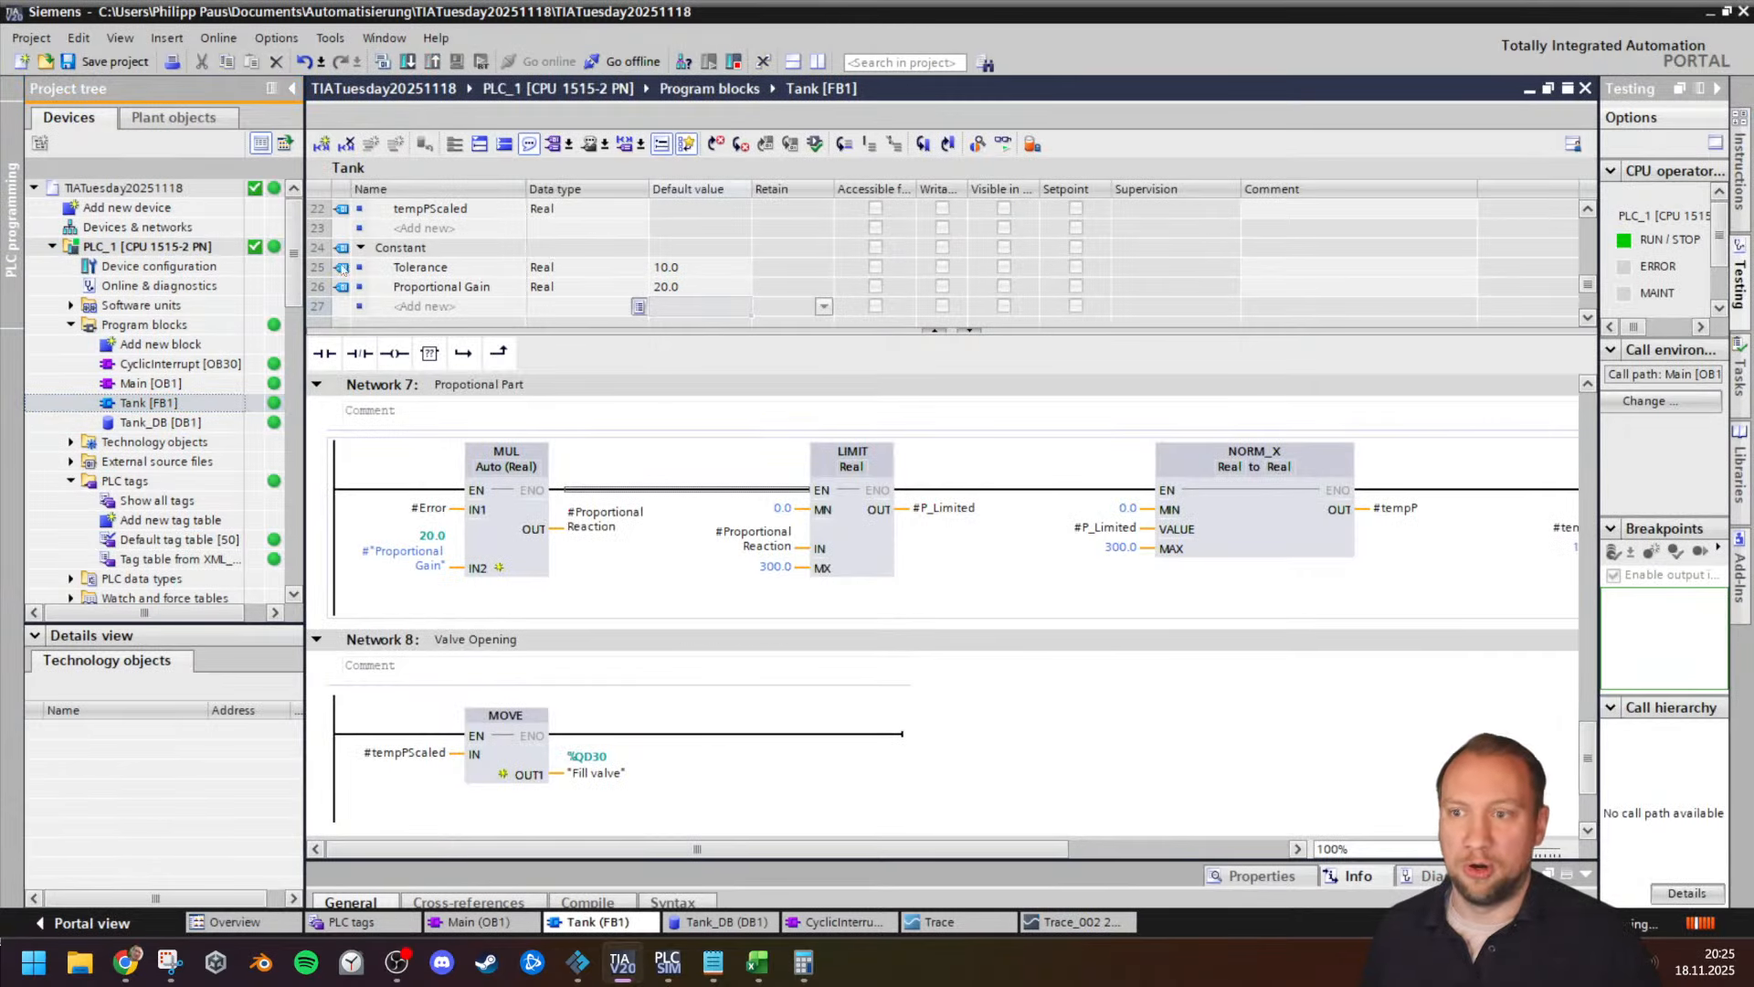
left_click(690, 289)
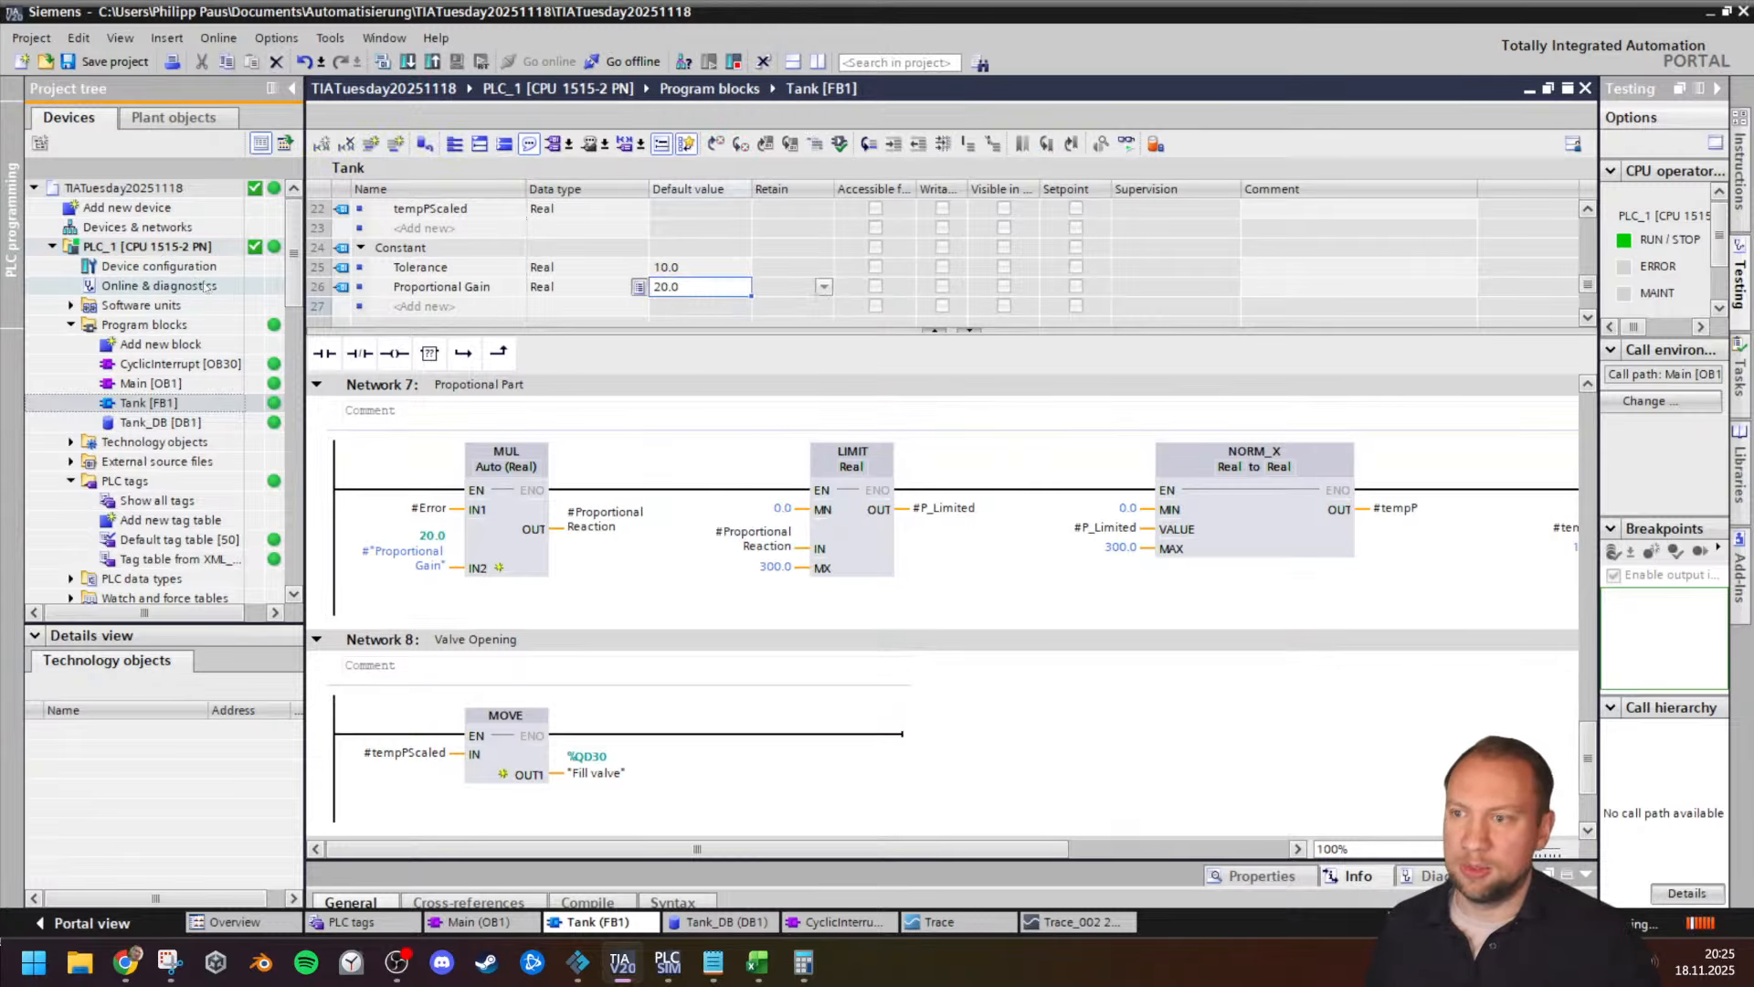
left_click(146, 247)
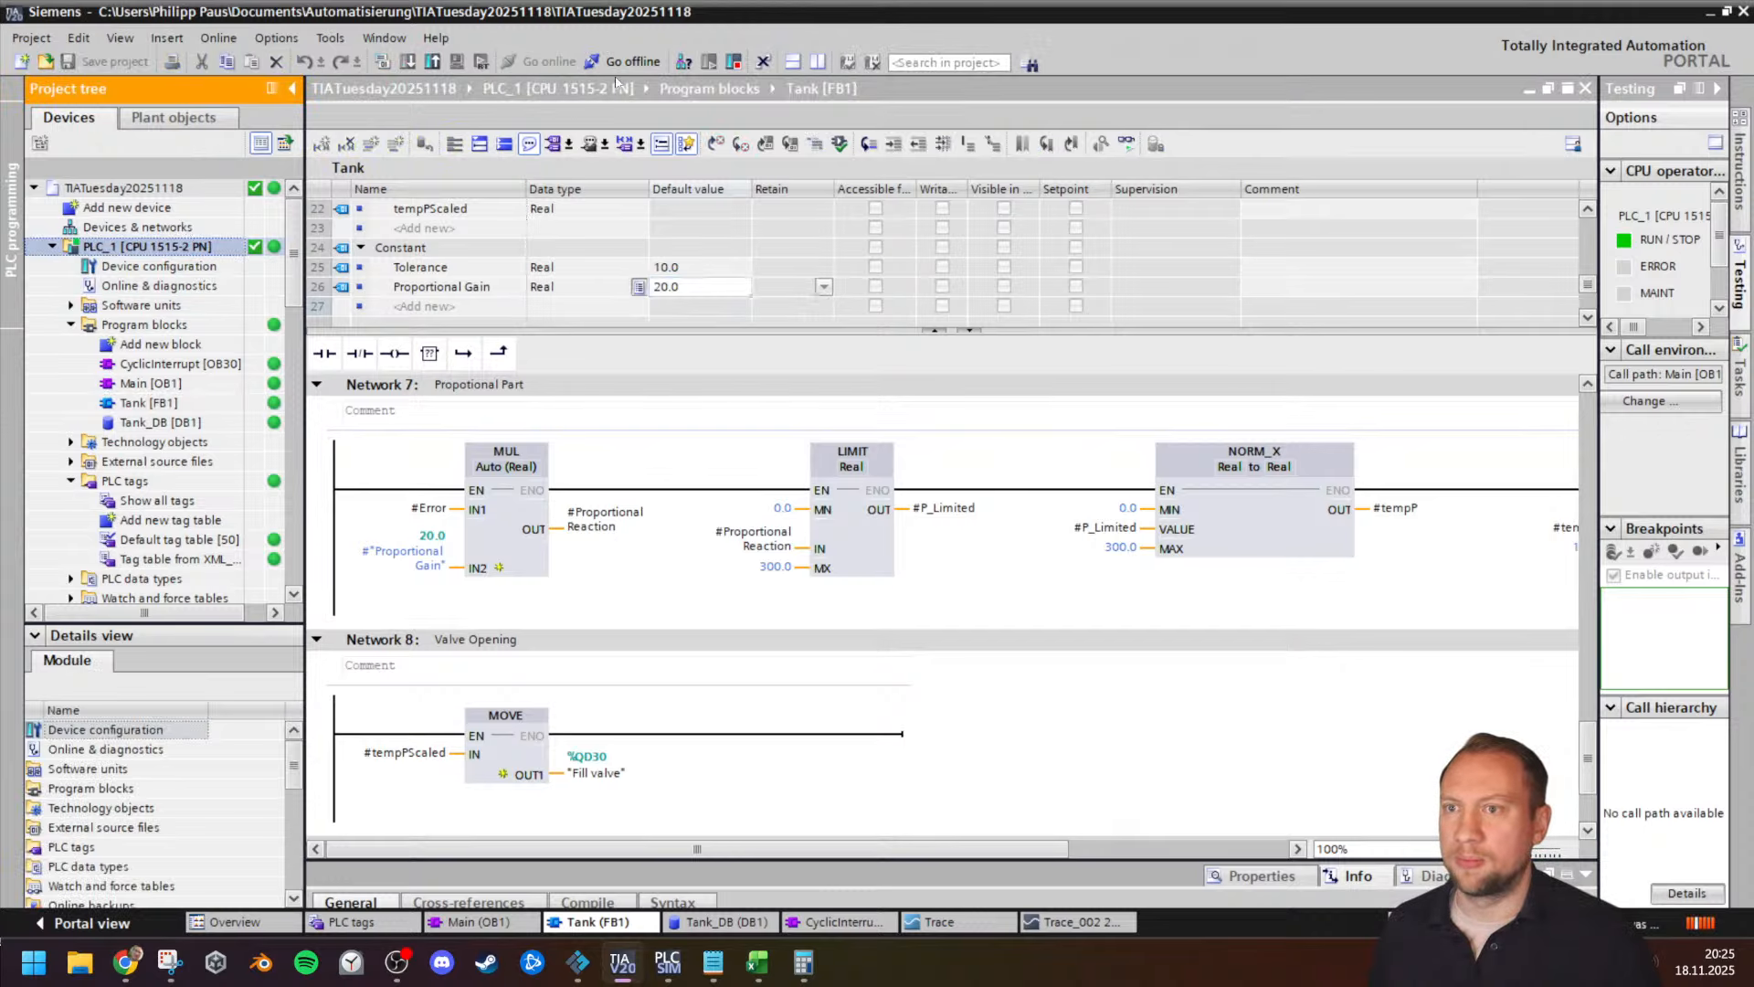
Step: Open the installed trace from the PLC's Traces folder to view its time diagram
left_click(137, 481)
scroll(203, 503, "down", 2)
scroll(203, 502, "down", 2)
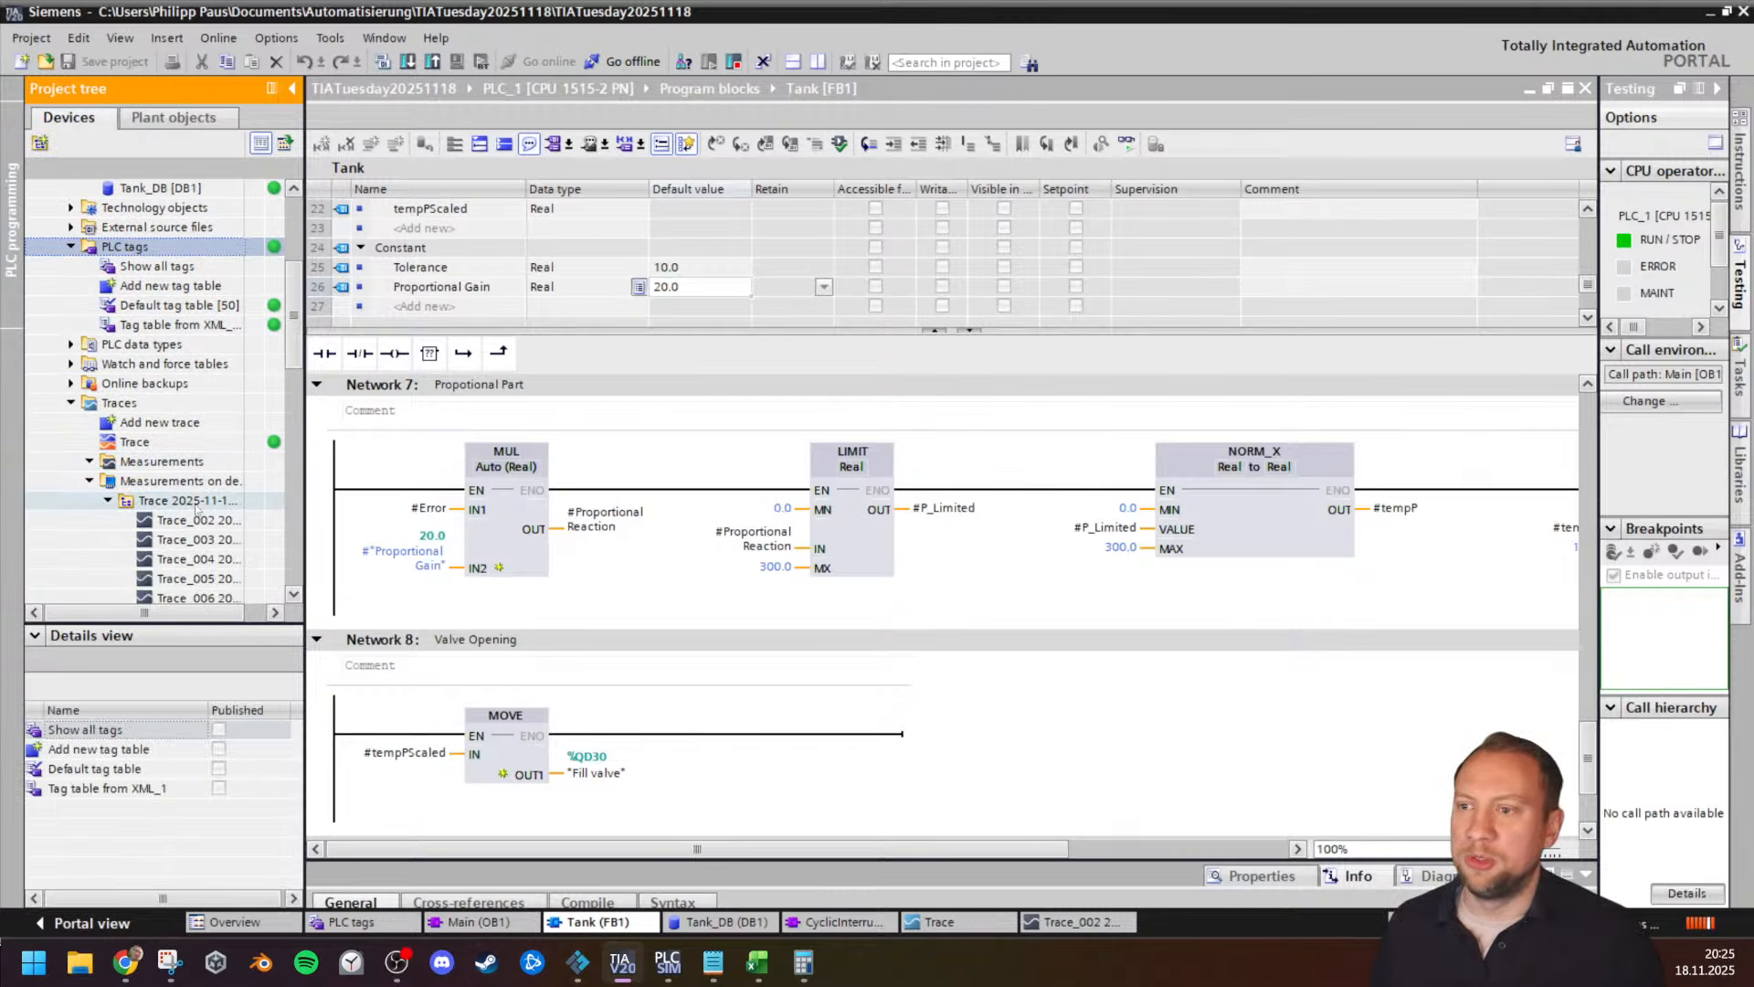
left_click(177, 446)
double_click(177, 446)
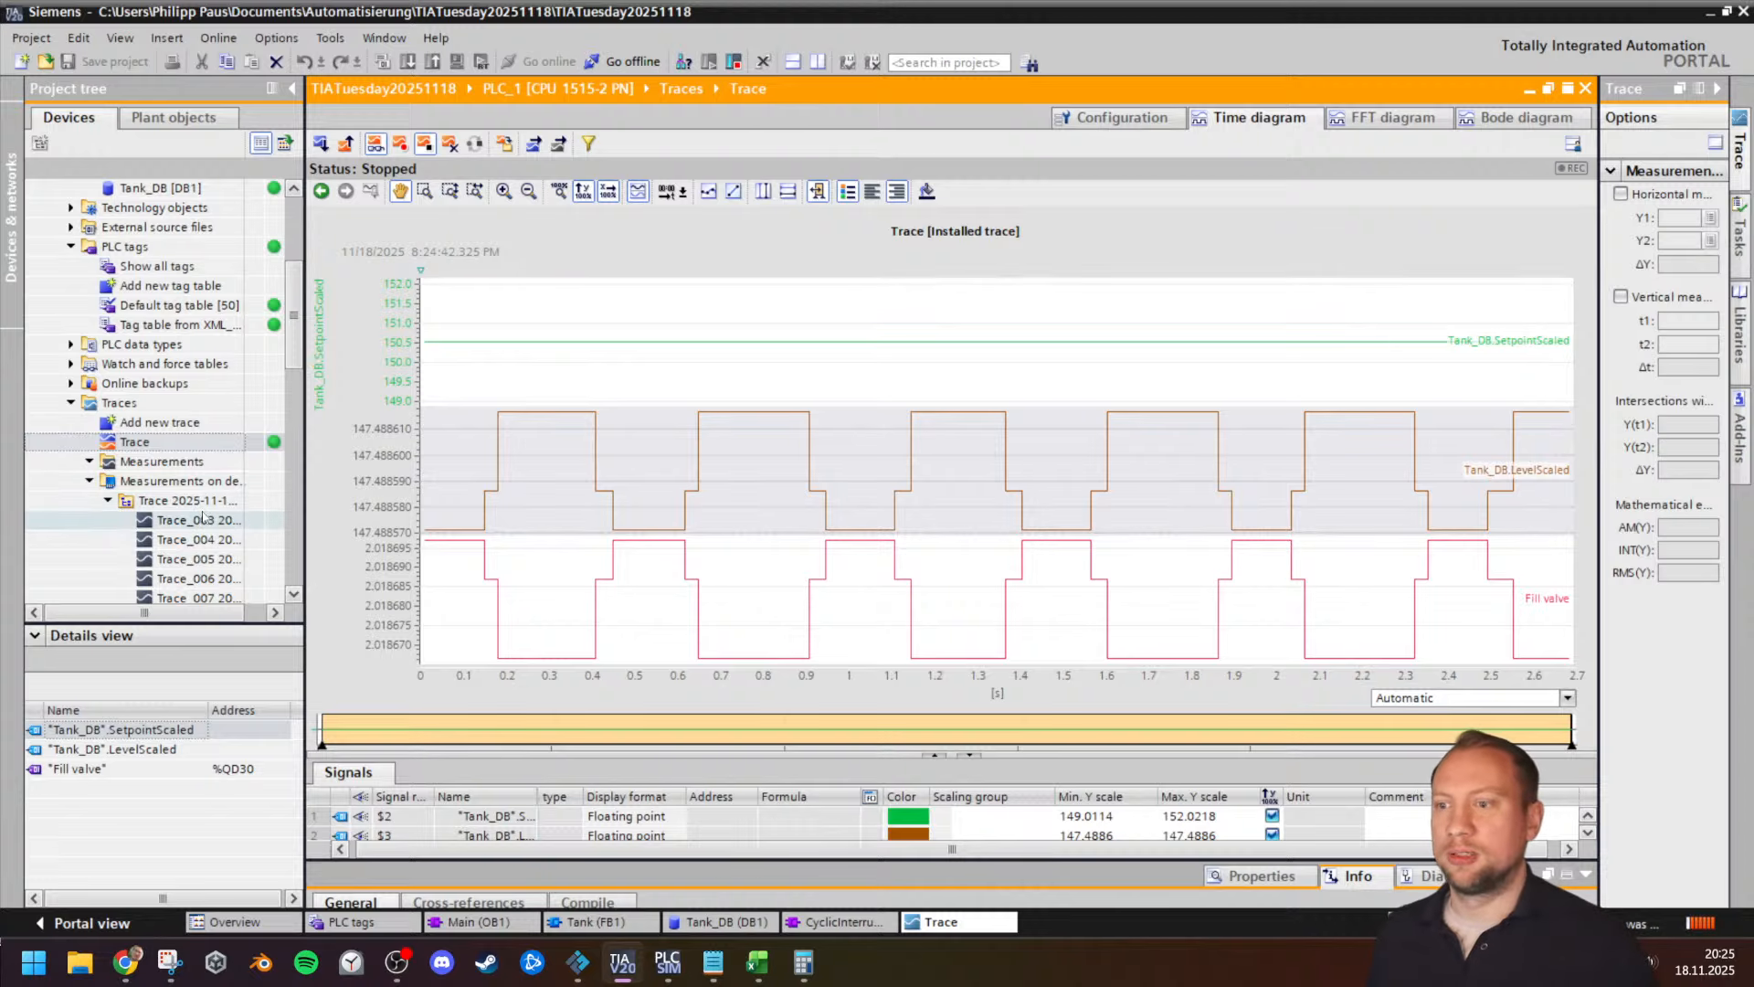
left_click(178, 500)
scroll(183, 475, "down", 1)
key("Delete")
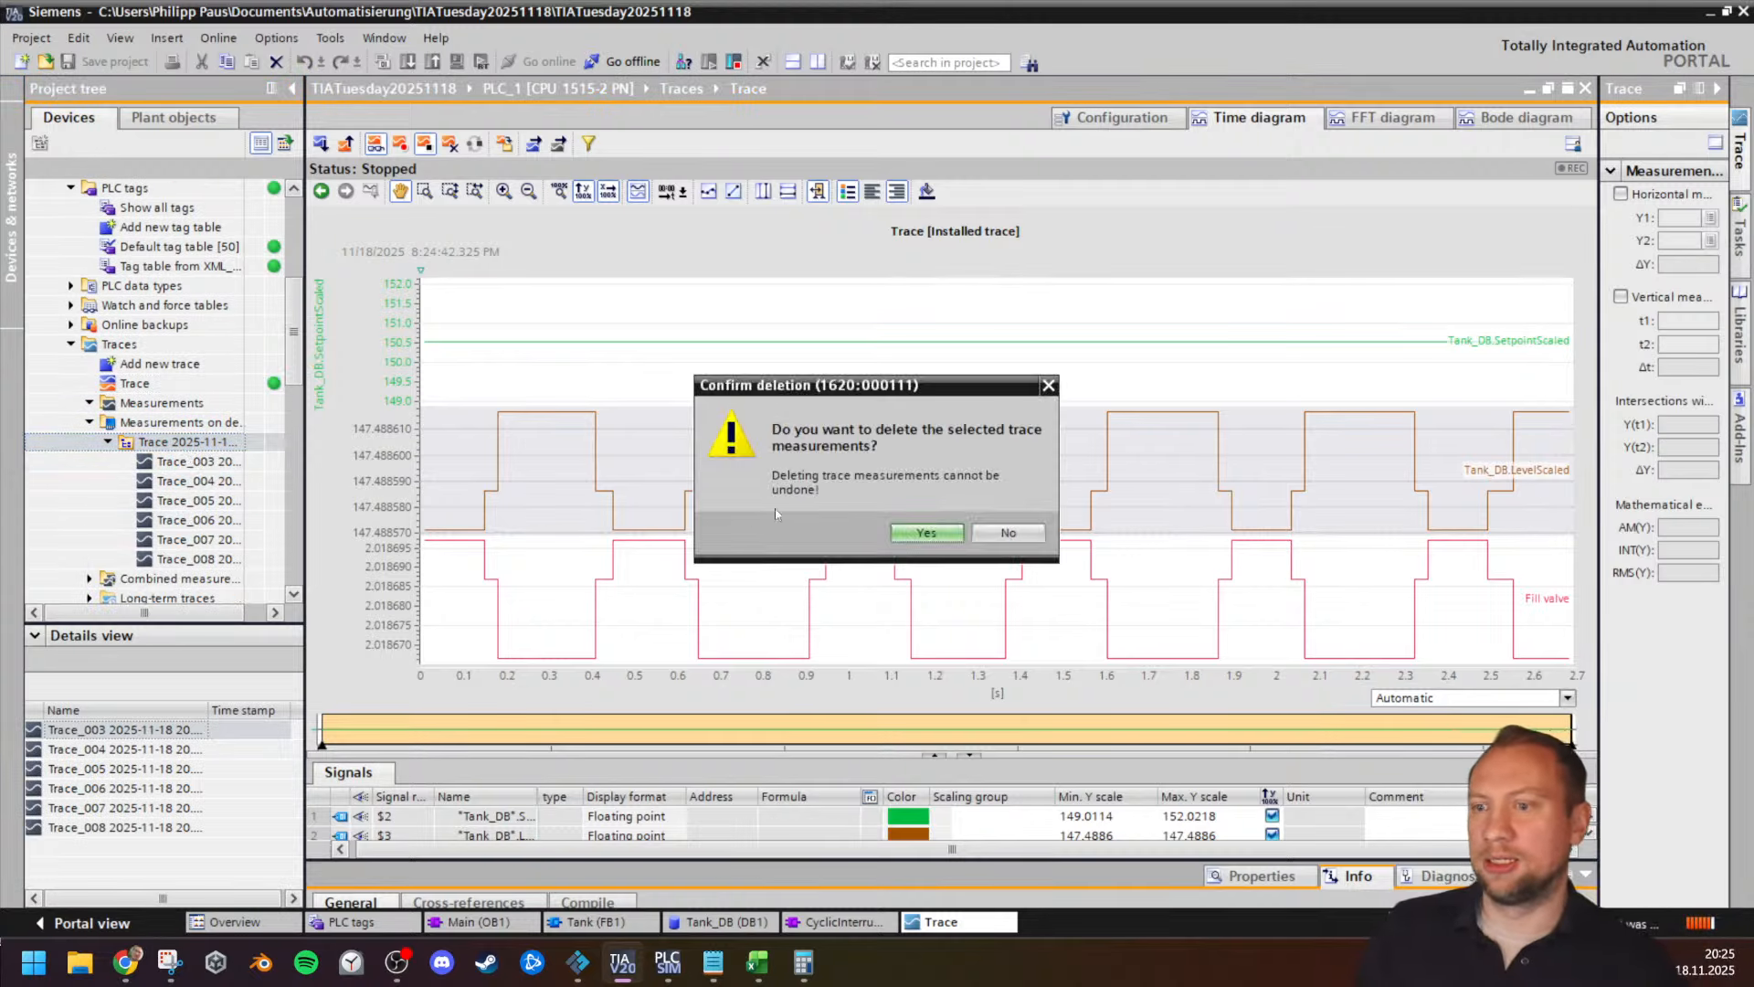
key("Escape")
left_click(210, 462)
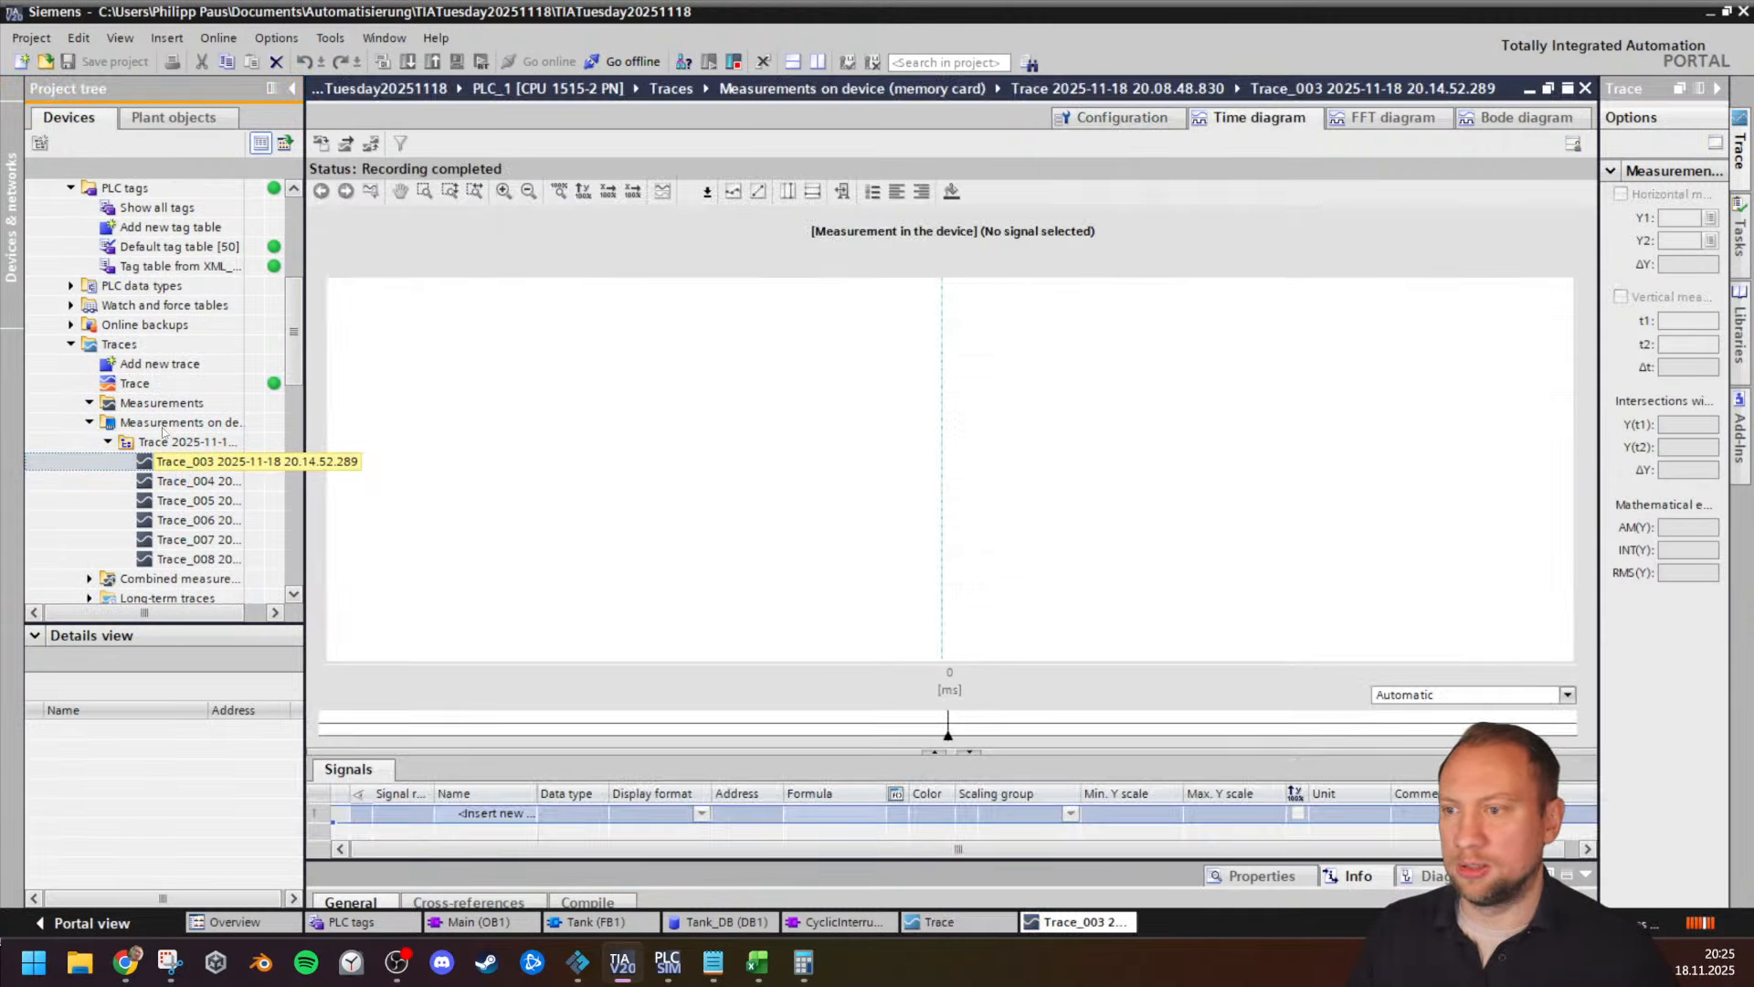
Step: Delete the entire group of stored trace measurements from the device's memory card
left_click(188, 442)
key("Delete")
left_click(921, 536)
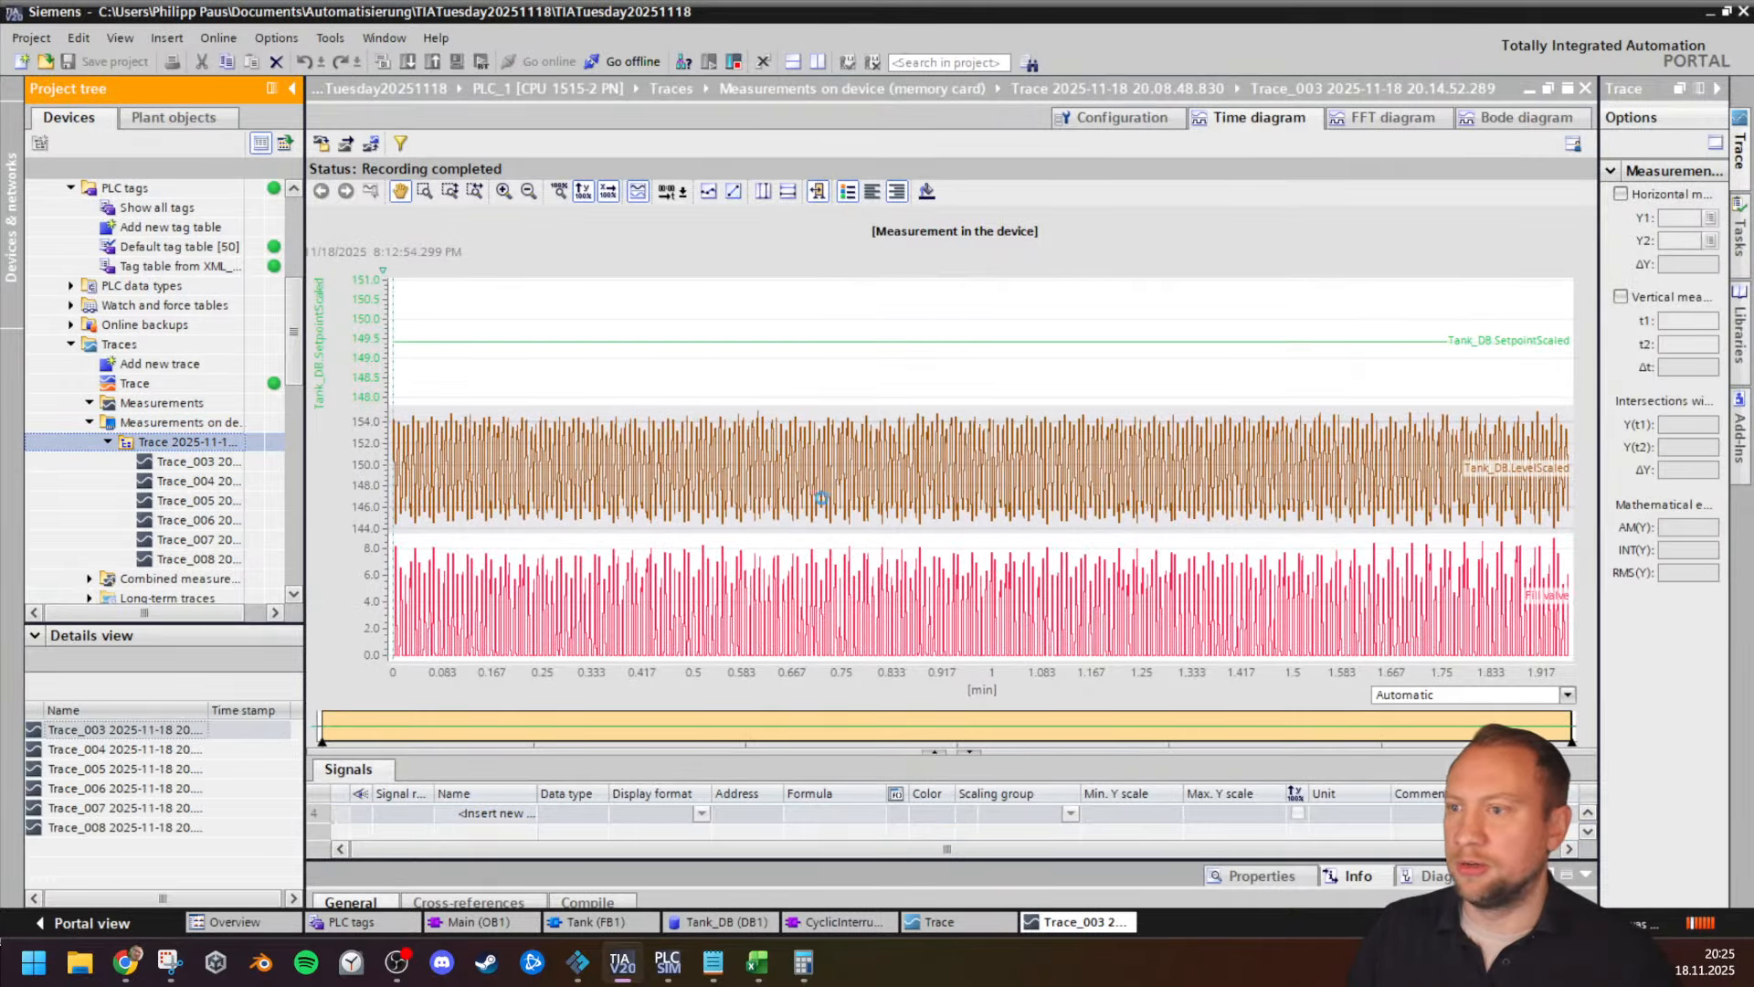
Step: Stop observing the installed trace and set its memory-card response when the number of measurements is reached to Deactivate recording
scroll(146, 297, "up", 2)
double_click(136, 286)
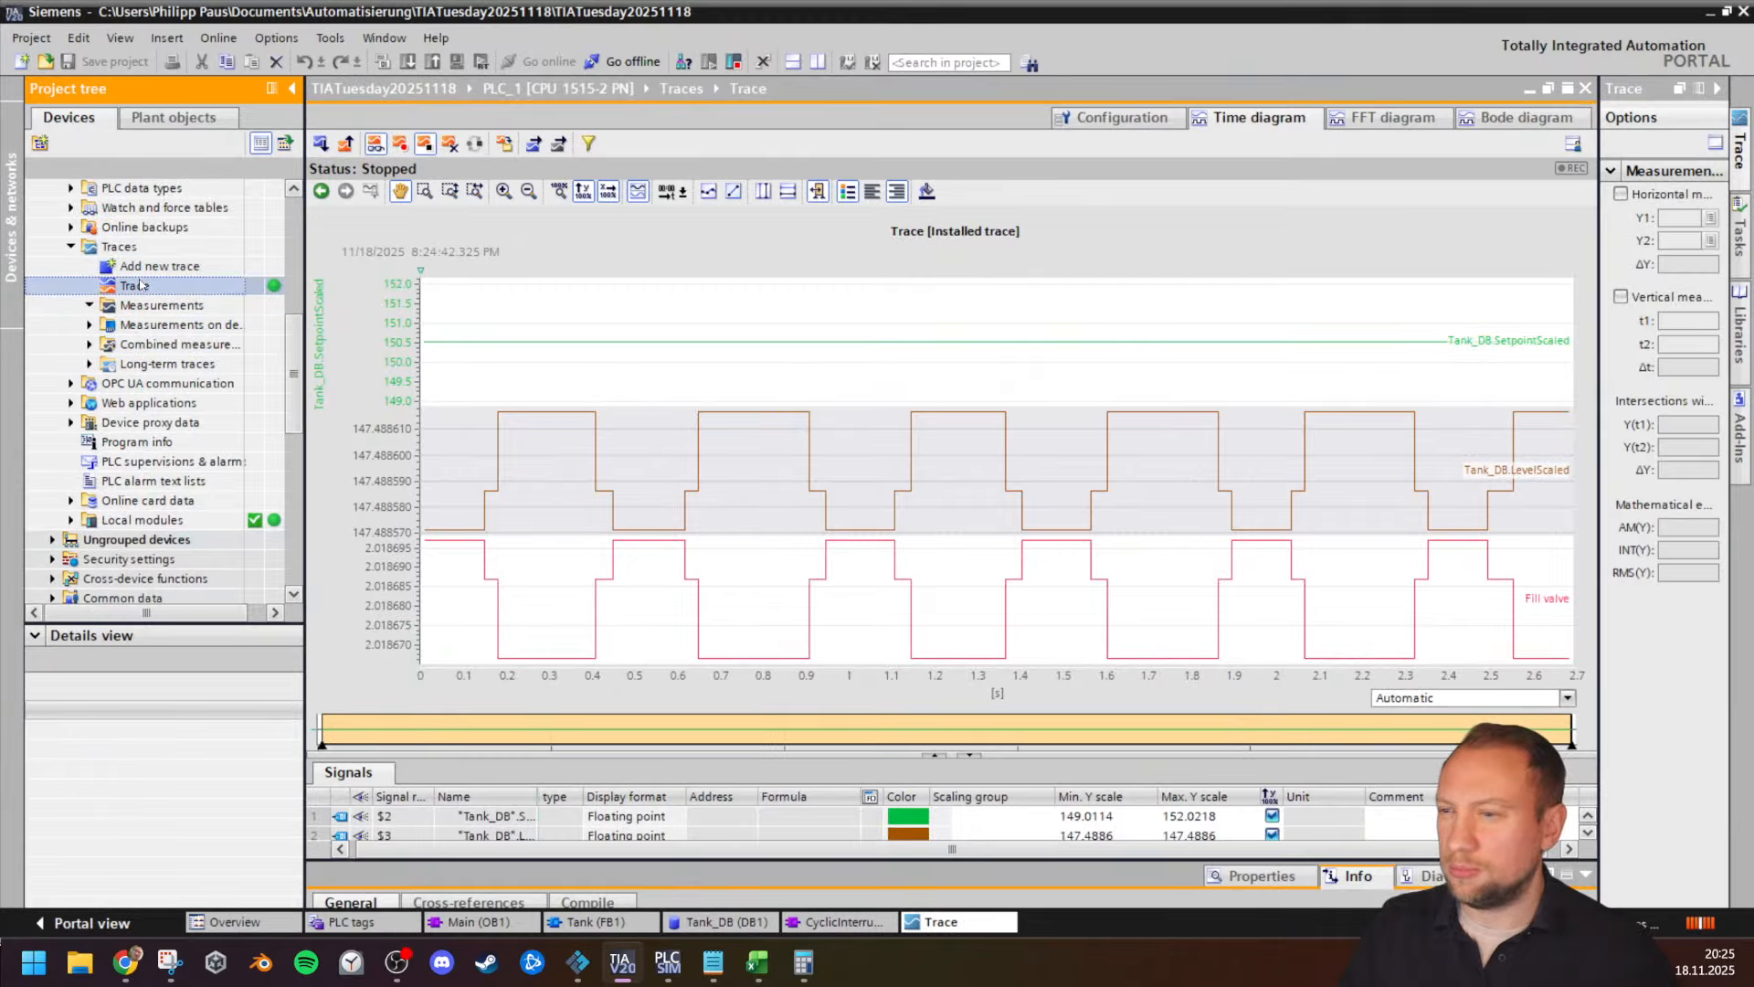
left_click(1122, 117)
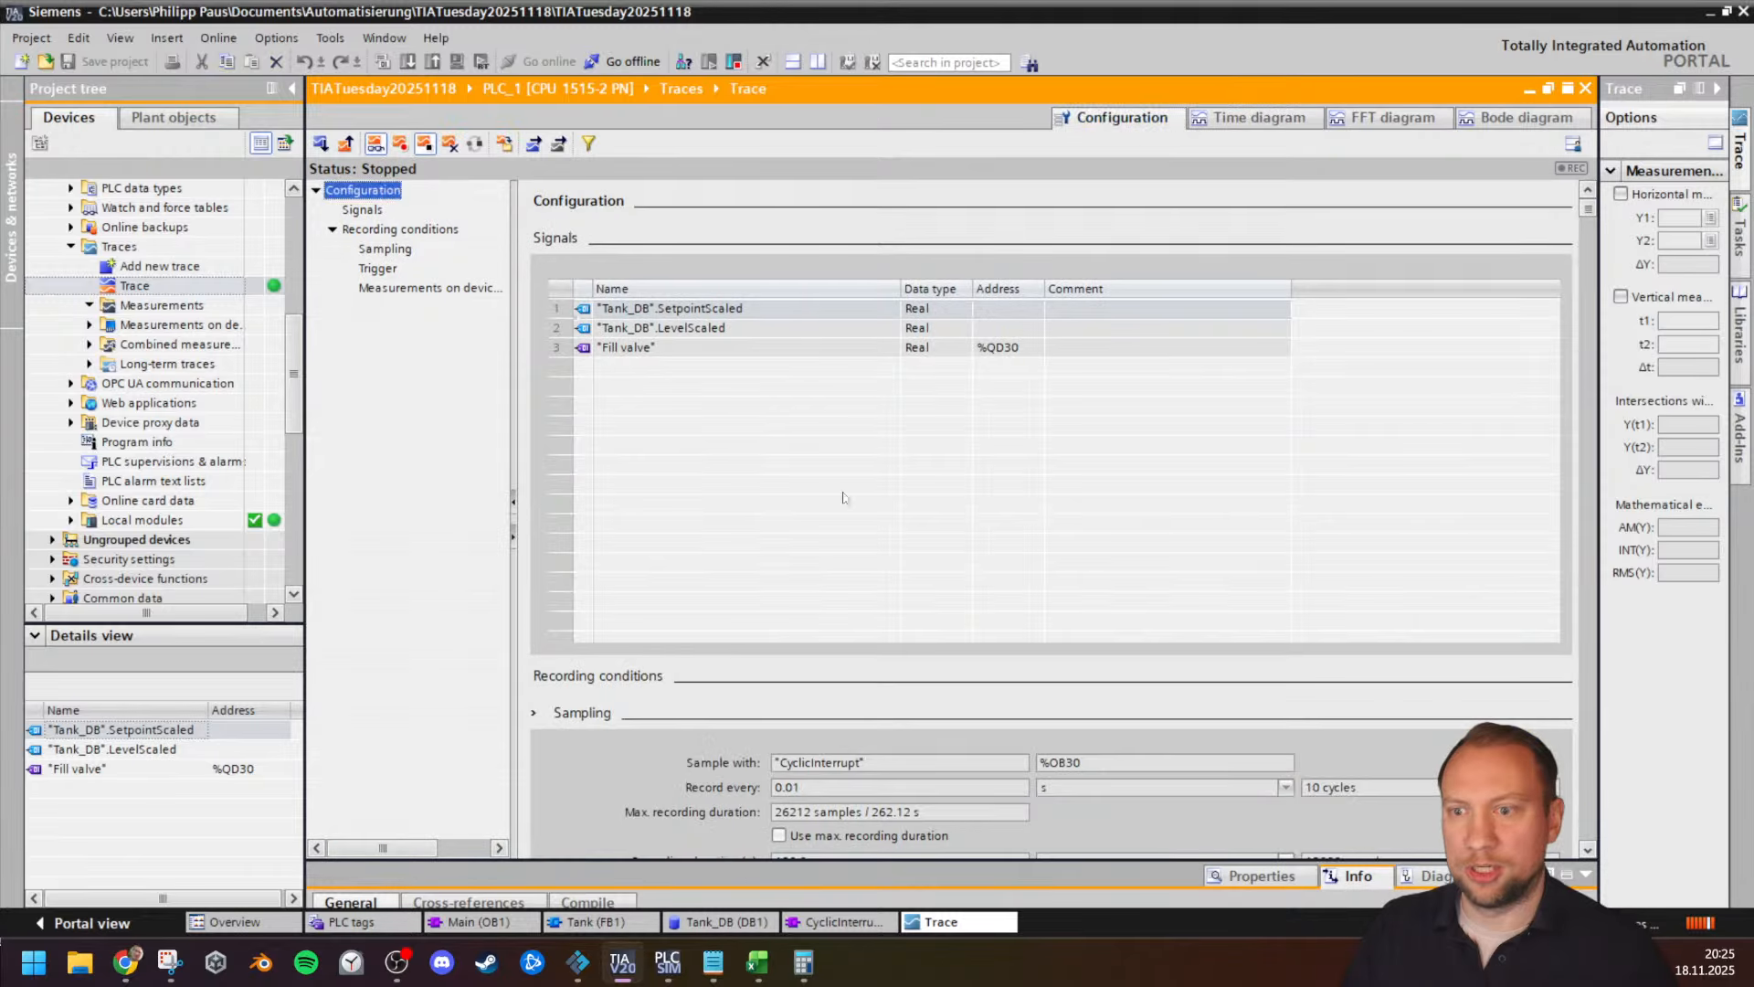
left_click(428, 287)
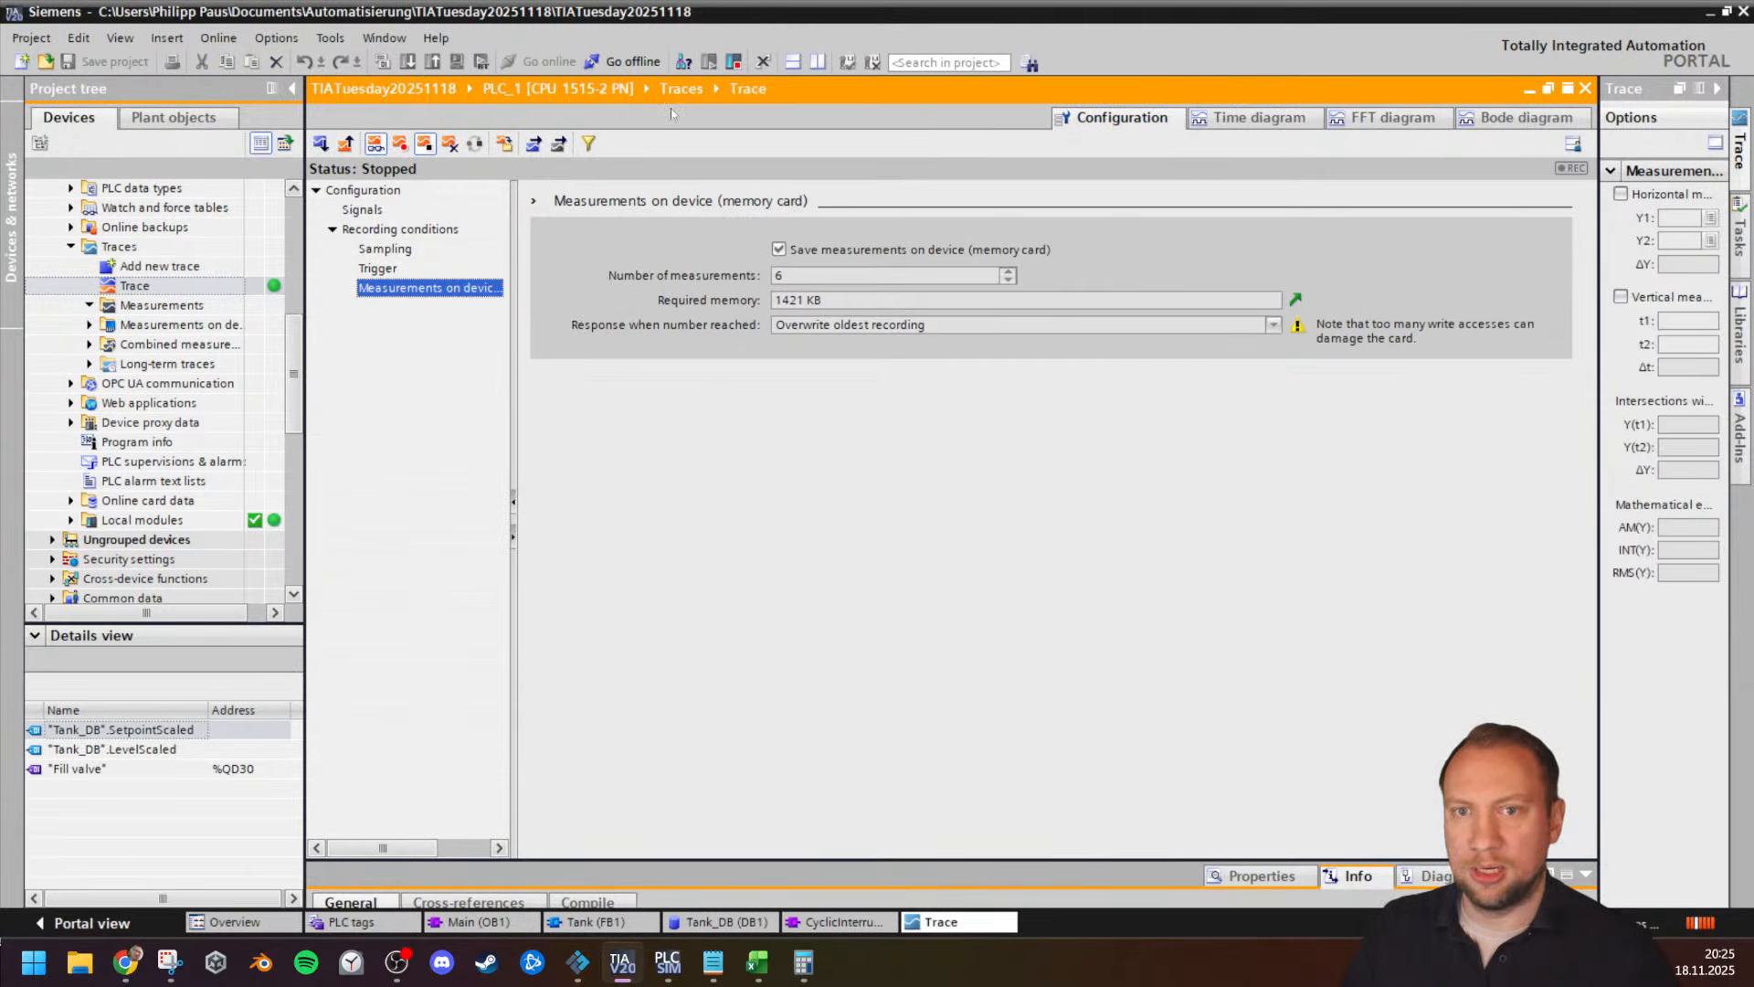
left_click(375, 144)
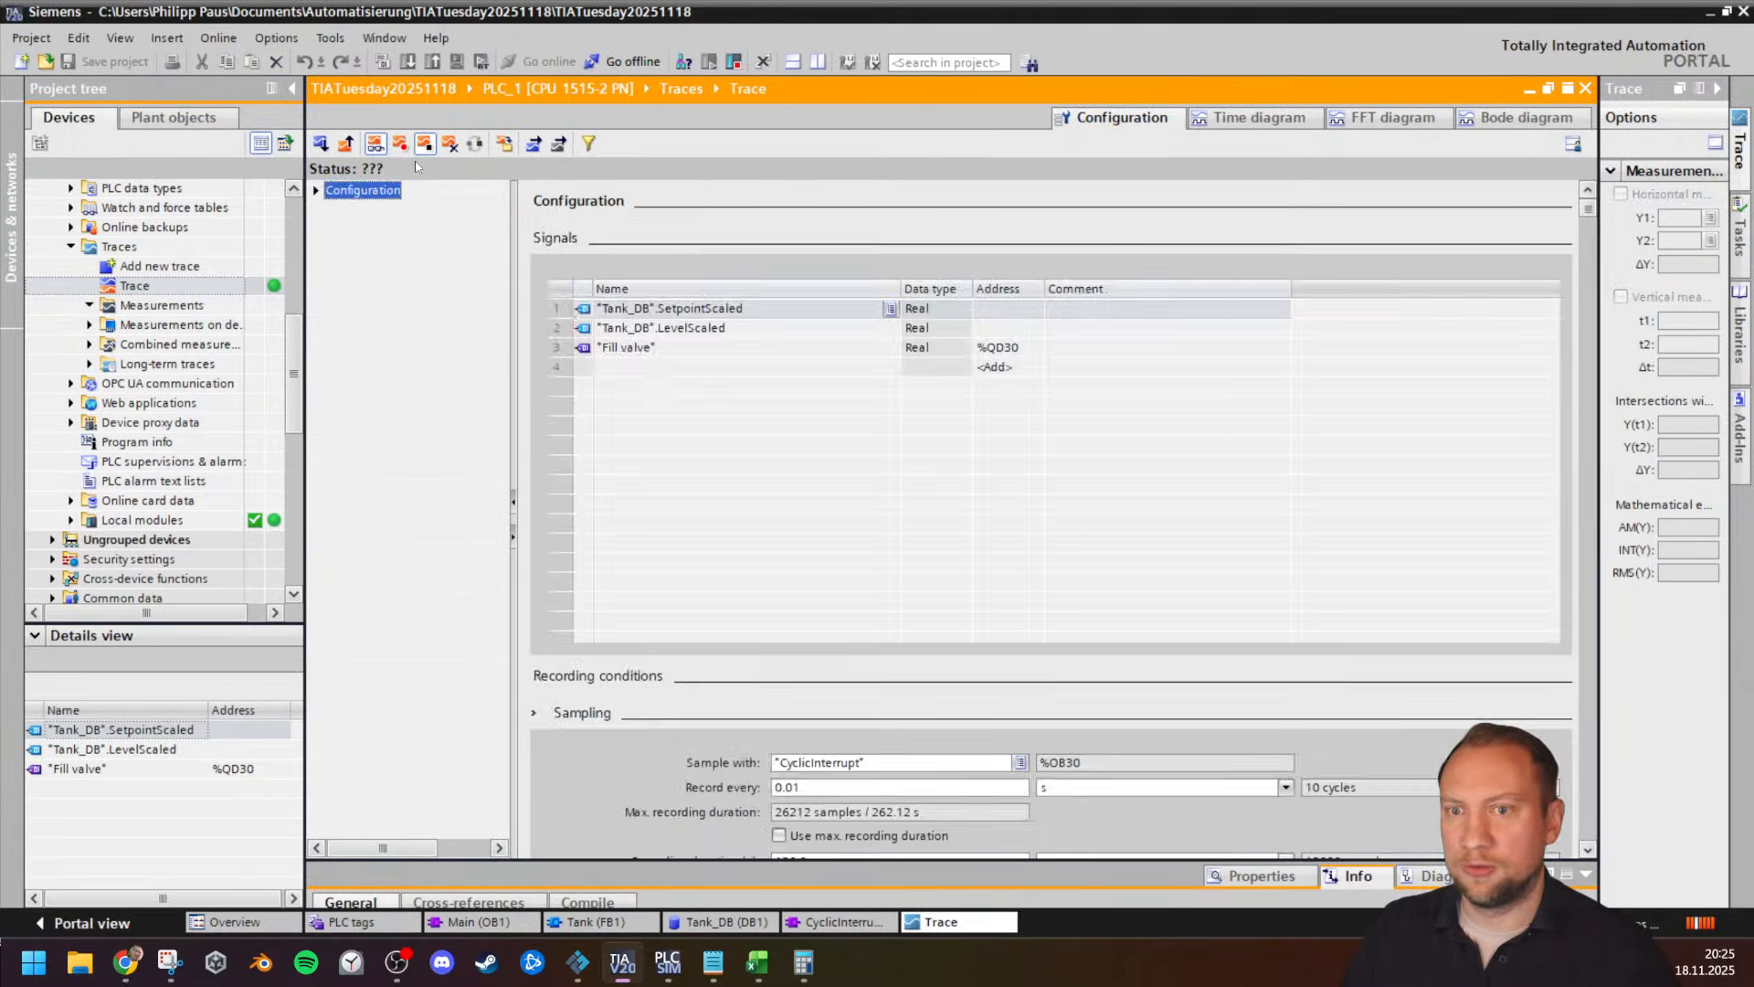
left_click(1243, 325)
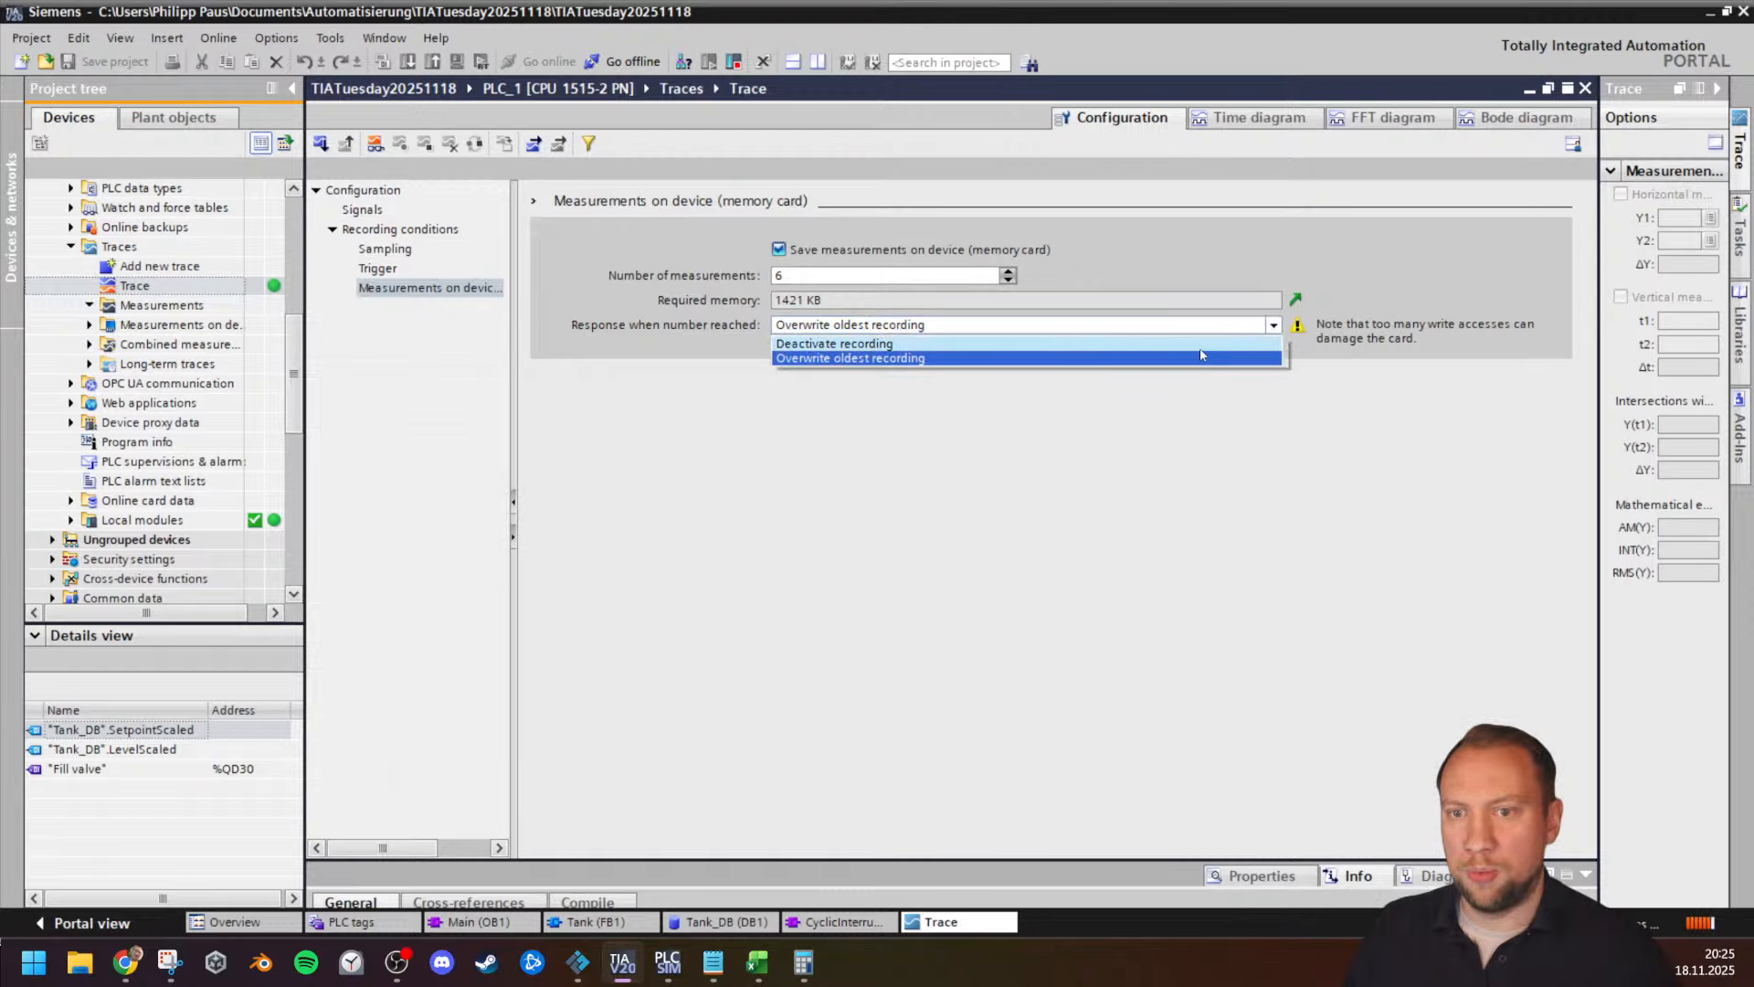
left_click(1233, 355)
Step: Raise the trace's number of memory-card measurements to 15
left_click(1007, 272)
left_click(1007, 272)
left_click(1007, 272)
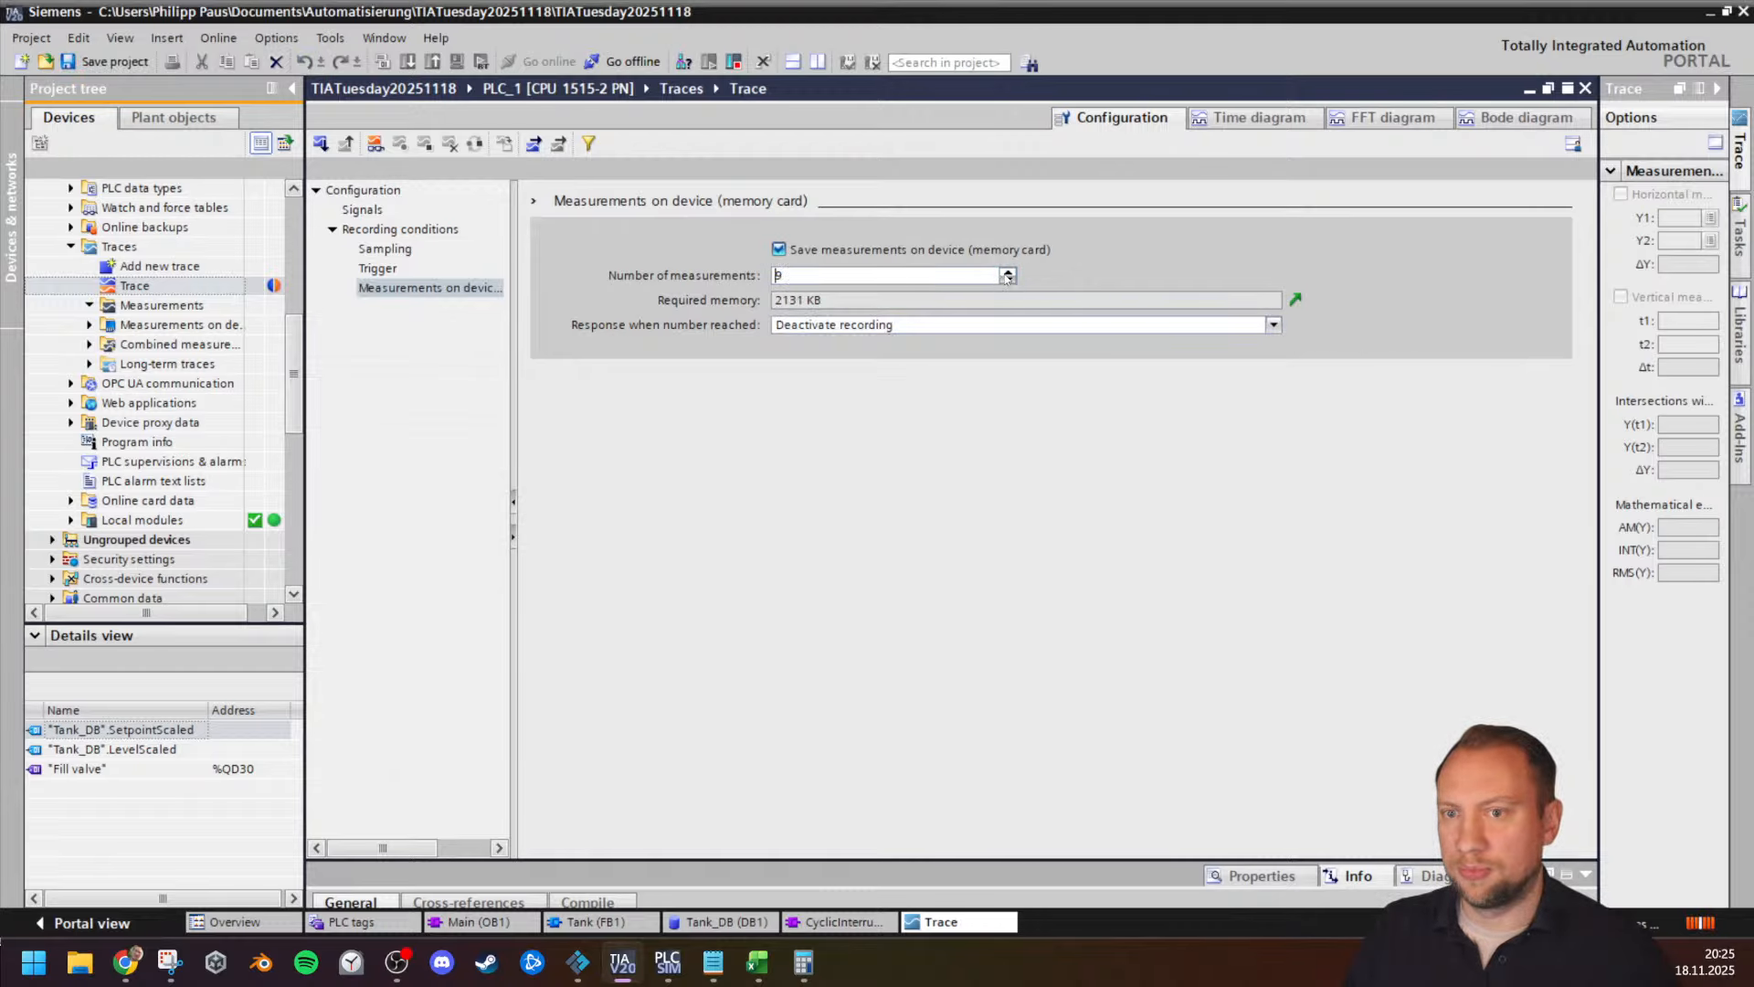
left_click(1007, 272)
left_click(1007, 272)
left_click(1007, 272)
left_click(1006, 274)
left_click(1006, 273)
left_click(1007, 272)
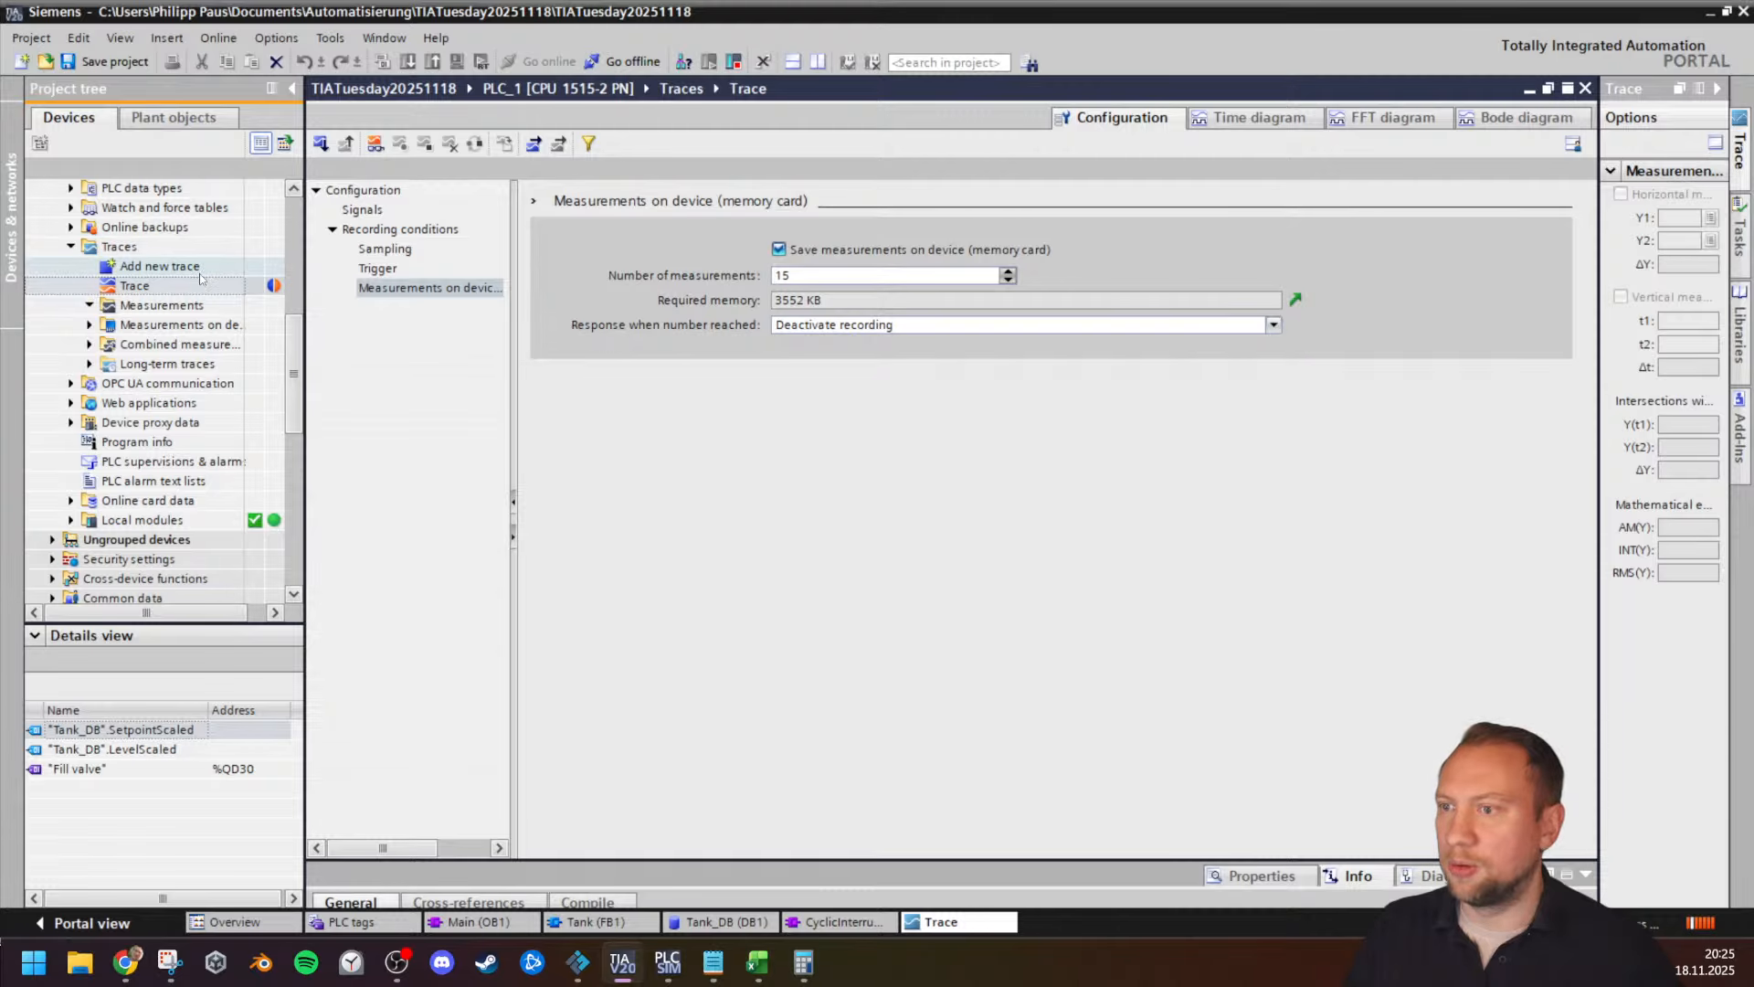
Step: Save the project and transfer the trace configuration to the device, overwriting the installed trace
left_click(160, 266)
scroll(155, 357, "up", 1)
double_click(137, 345)
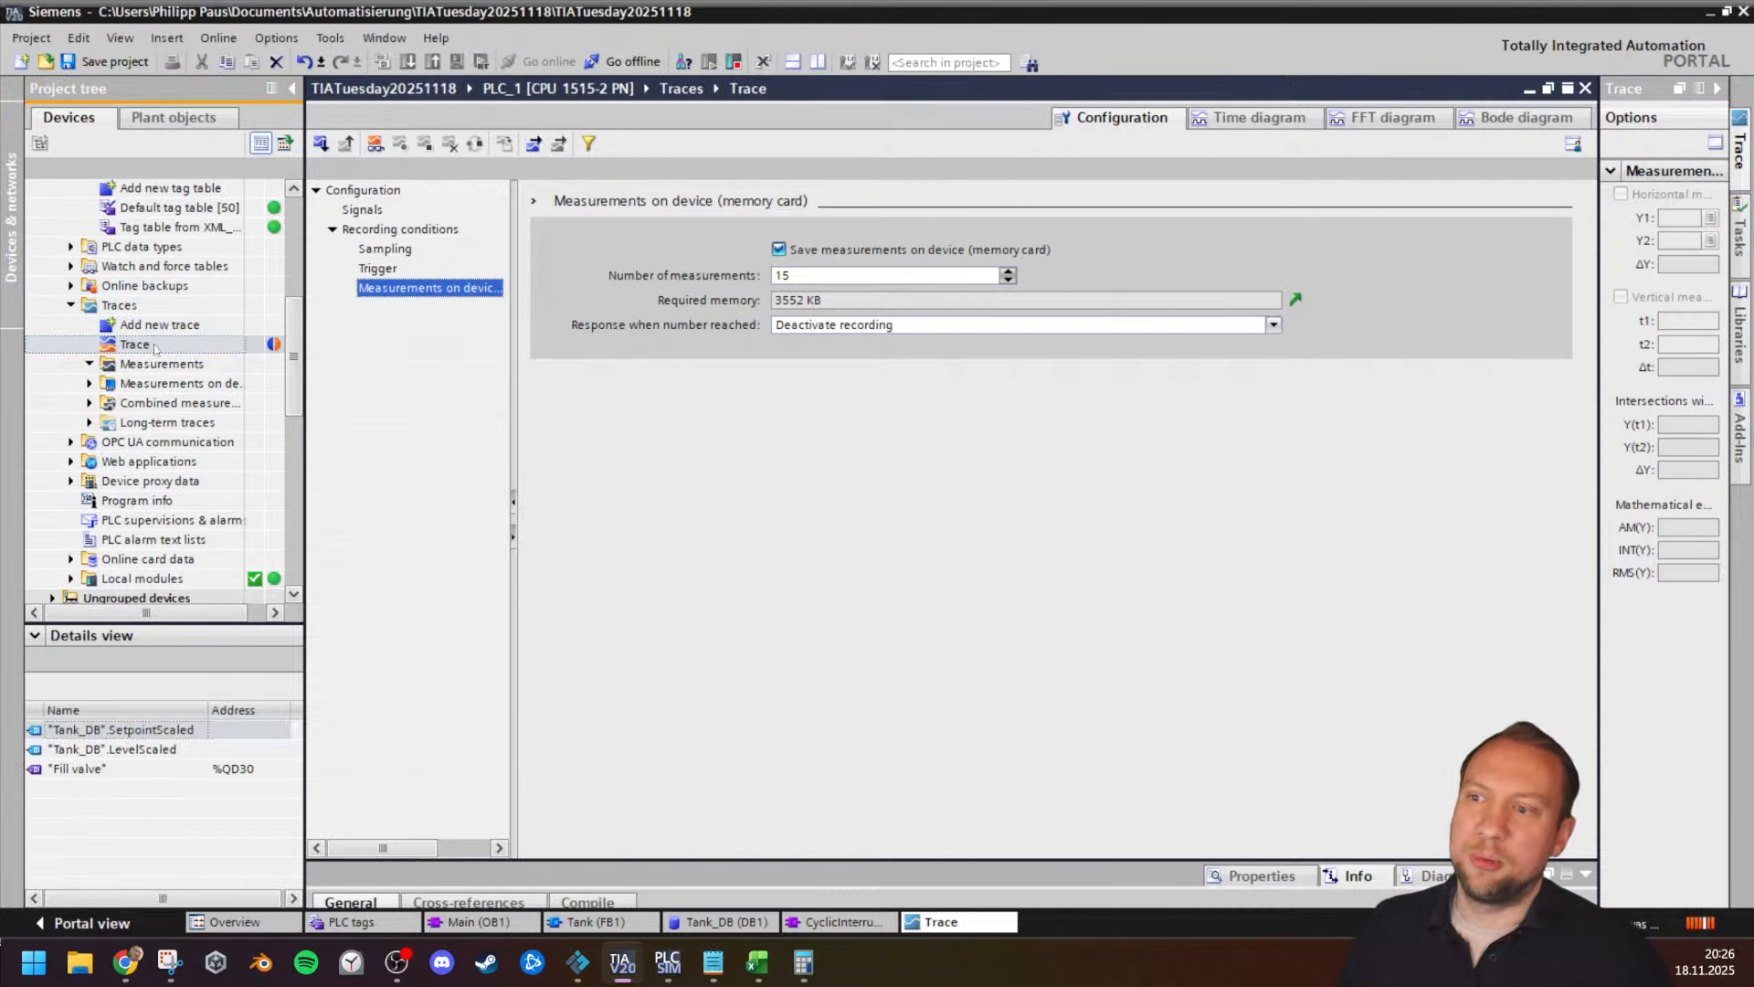
left_click(131, 68)
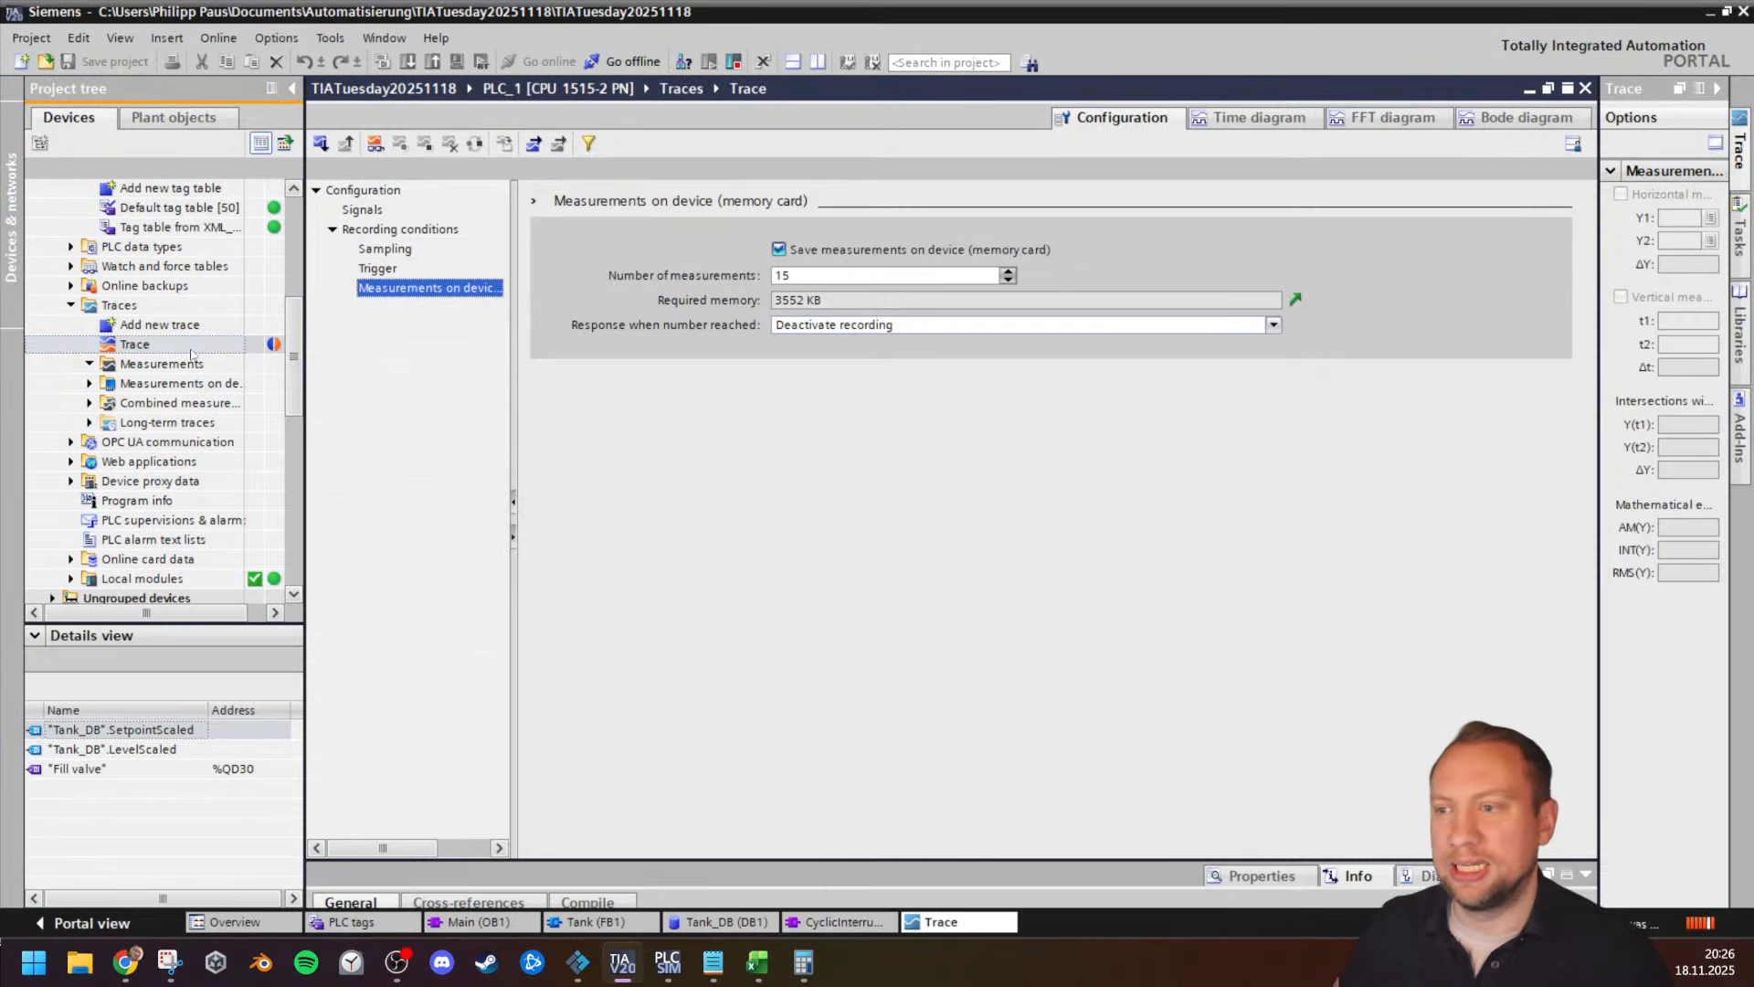
left_click(322, 144)
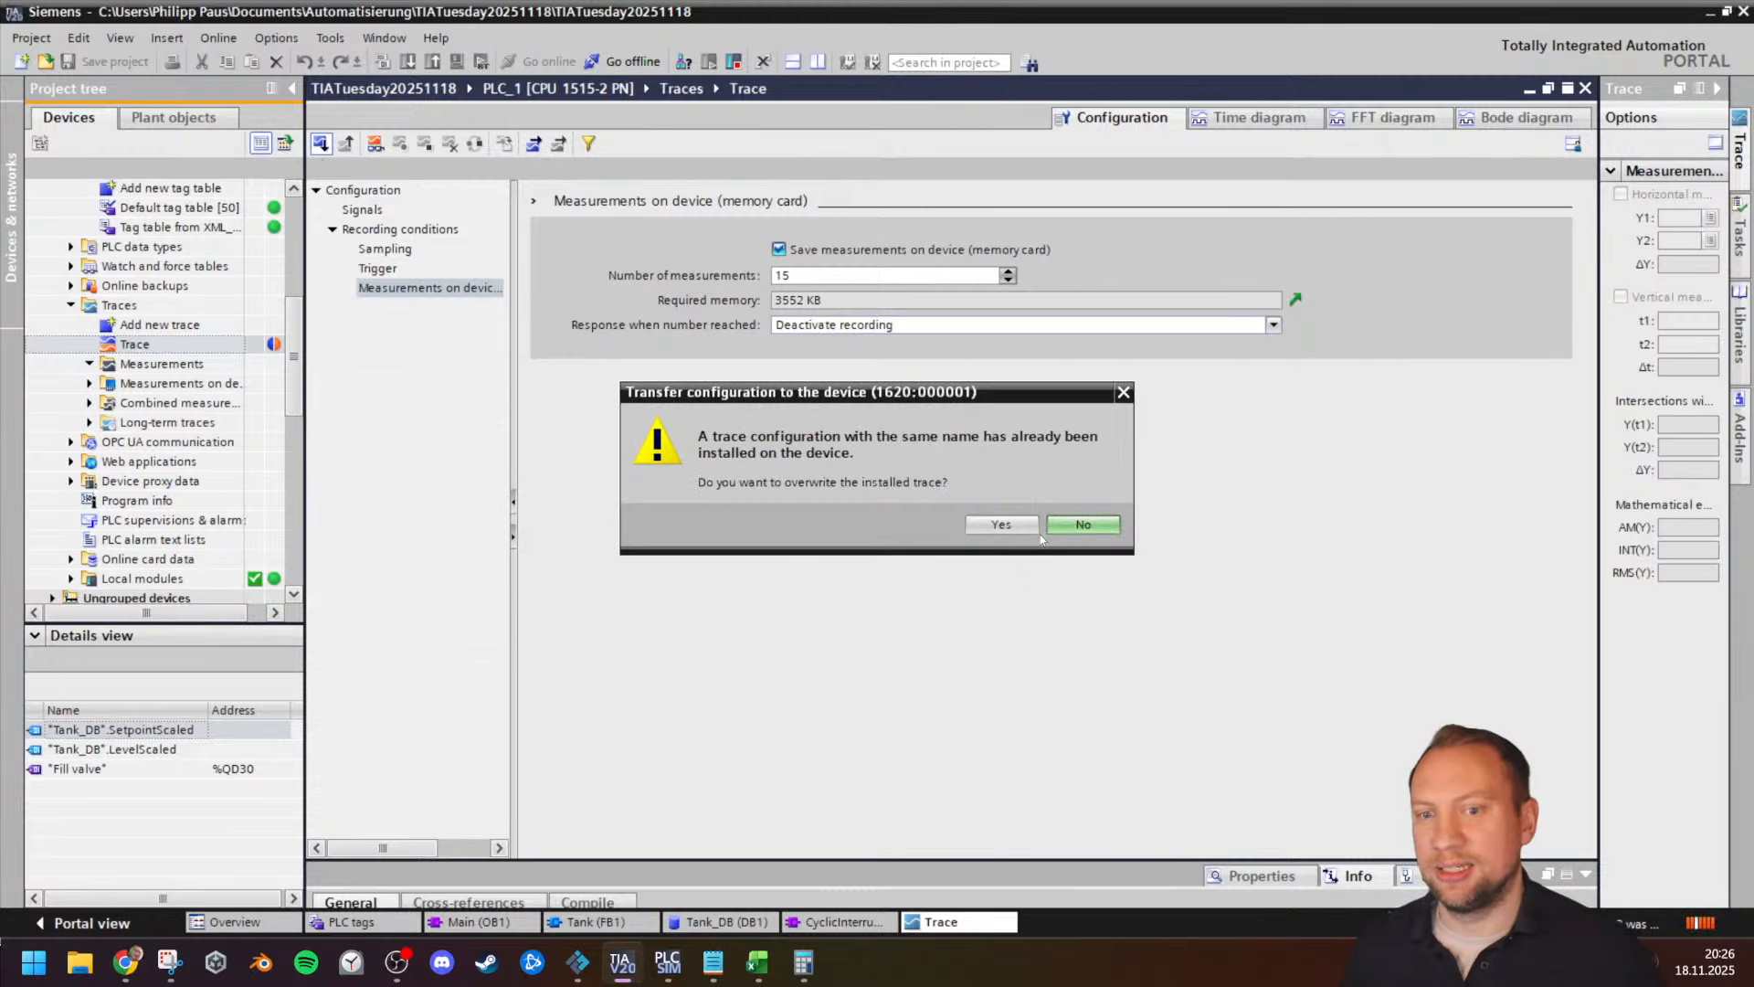
left_click(1025, 528)
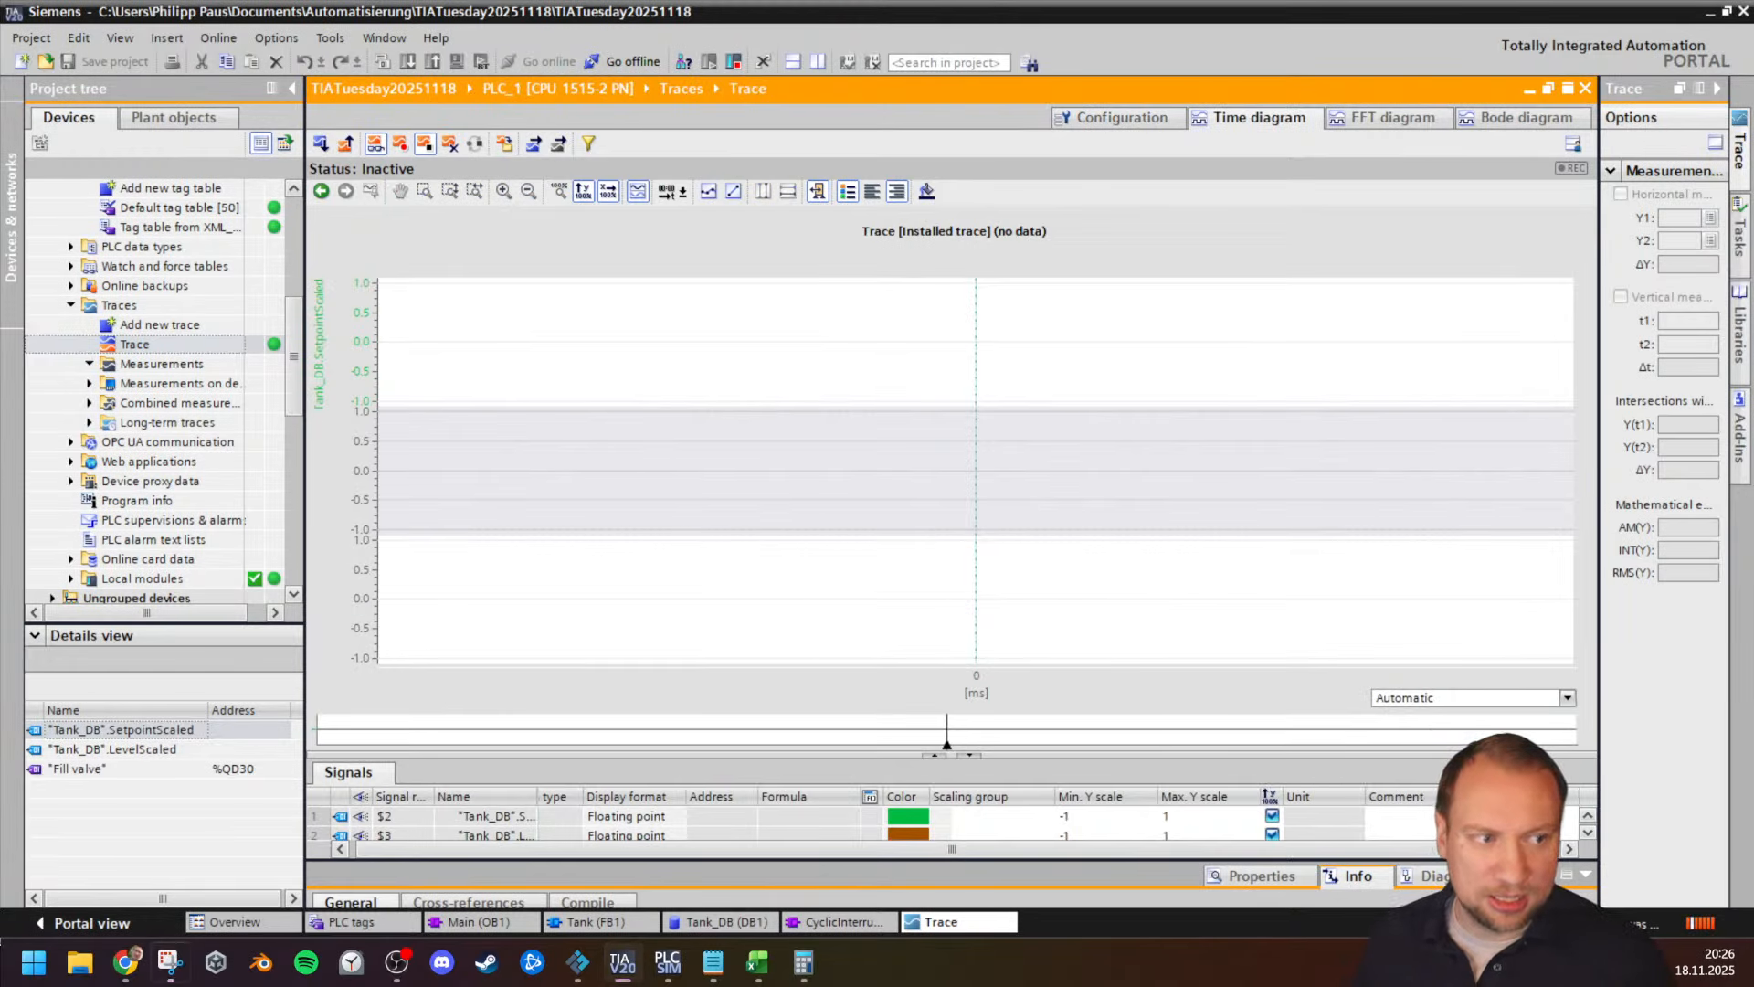
Step: Review the annotated P-25 oscillation screenshot in Snipping Tool and return to the trace in TIA Portal
left_click_drag(0, 11, 685, 4)
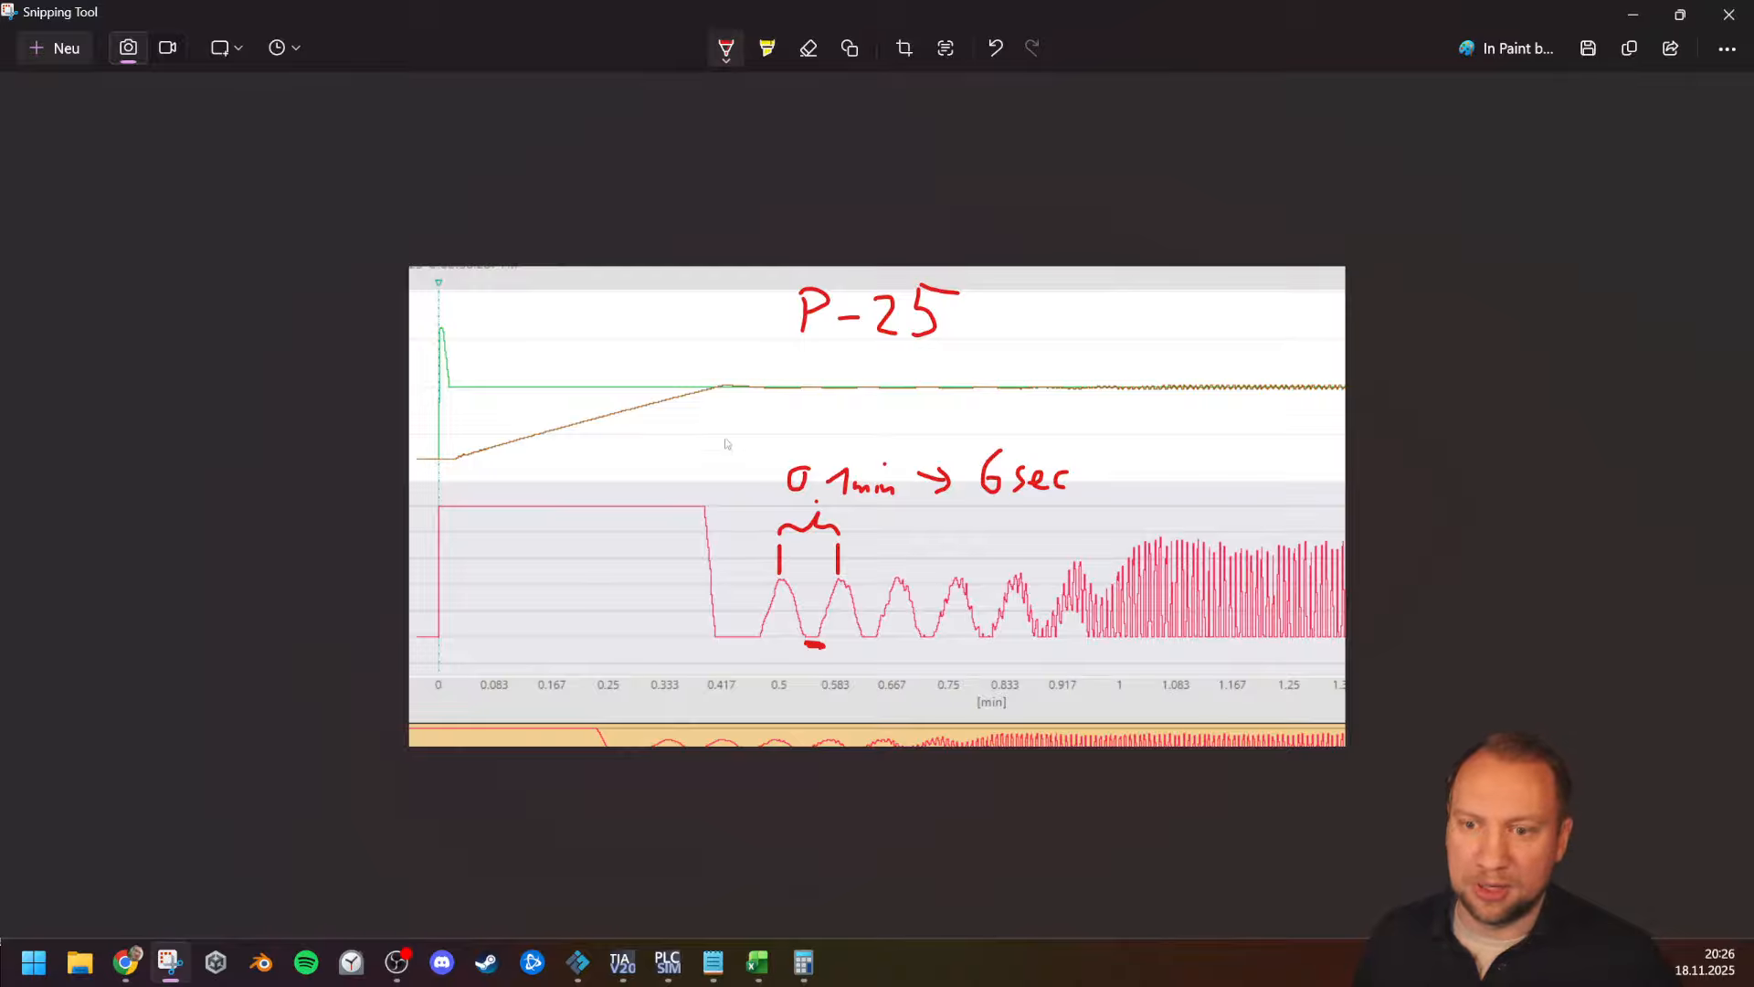
key("ctrl")
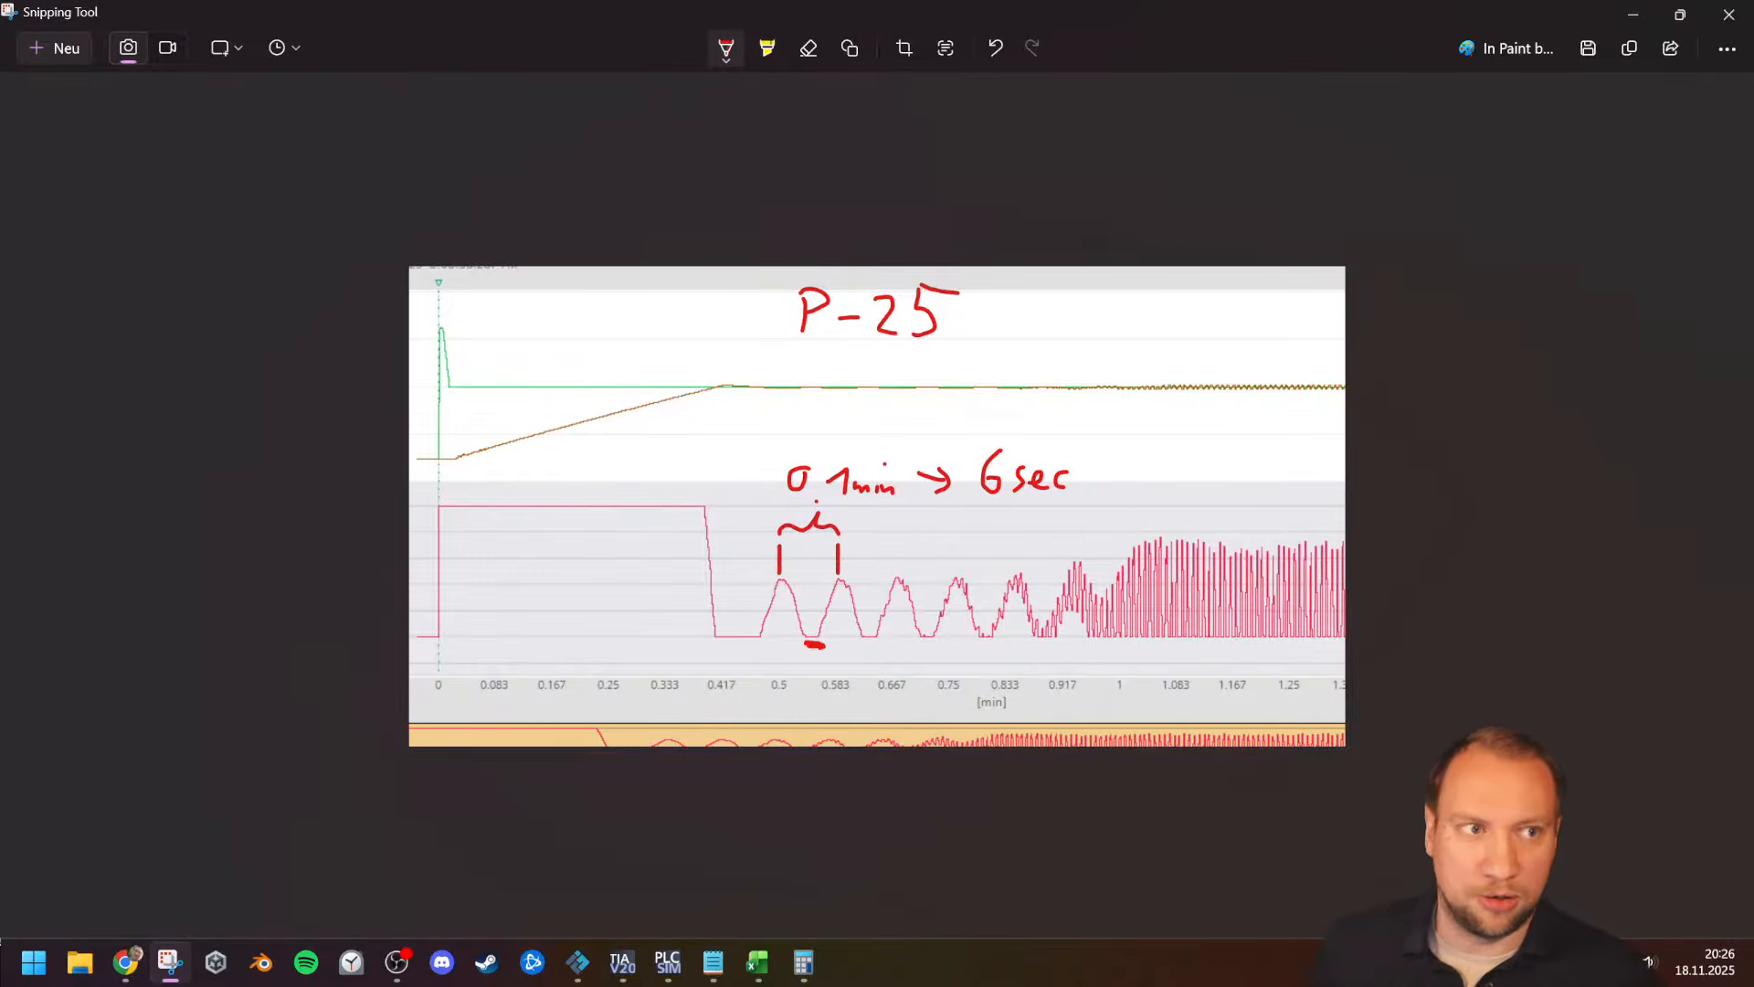
key("alt+Tab")
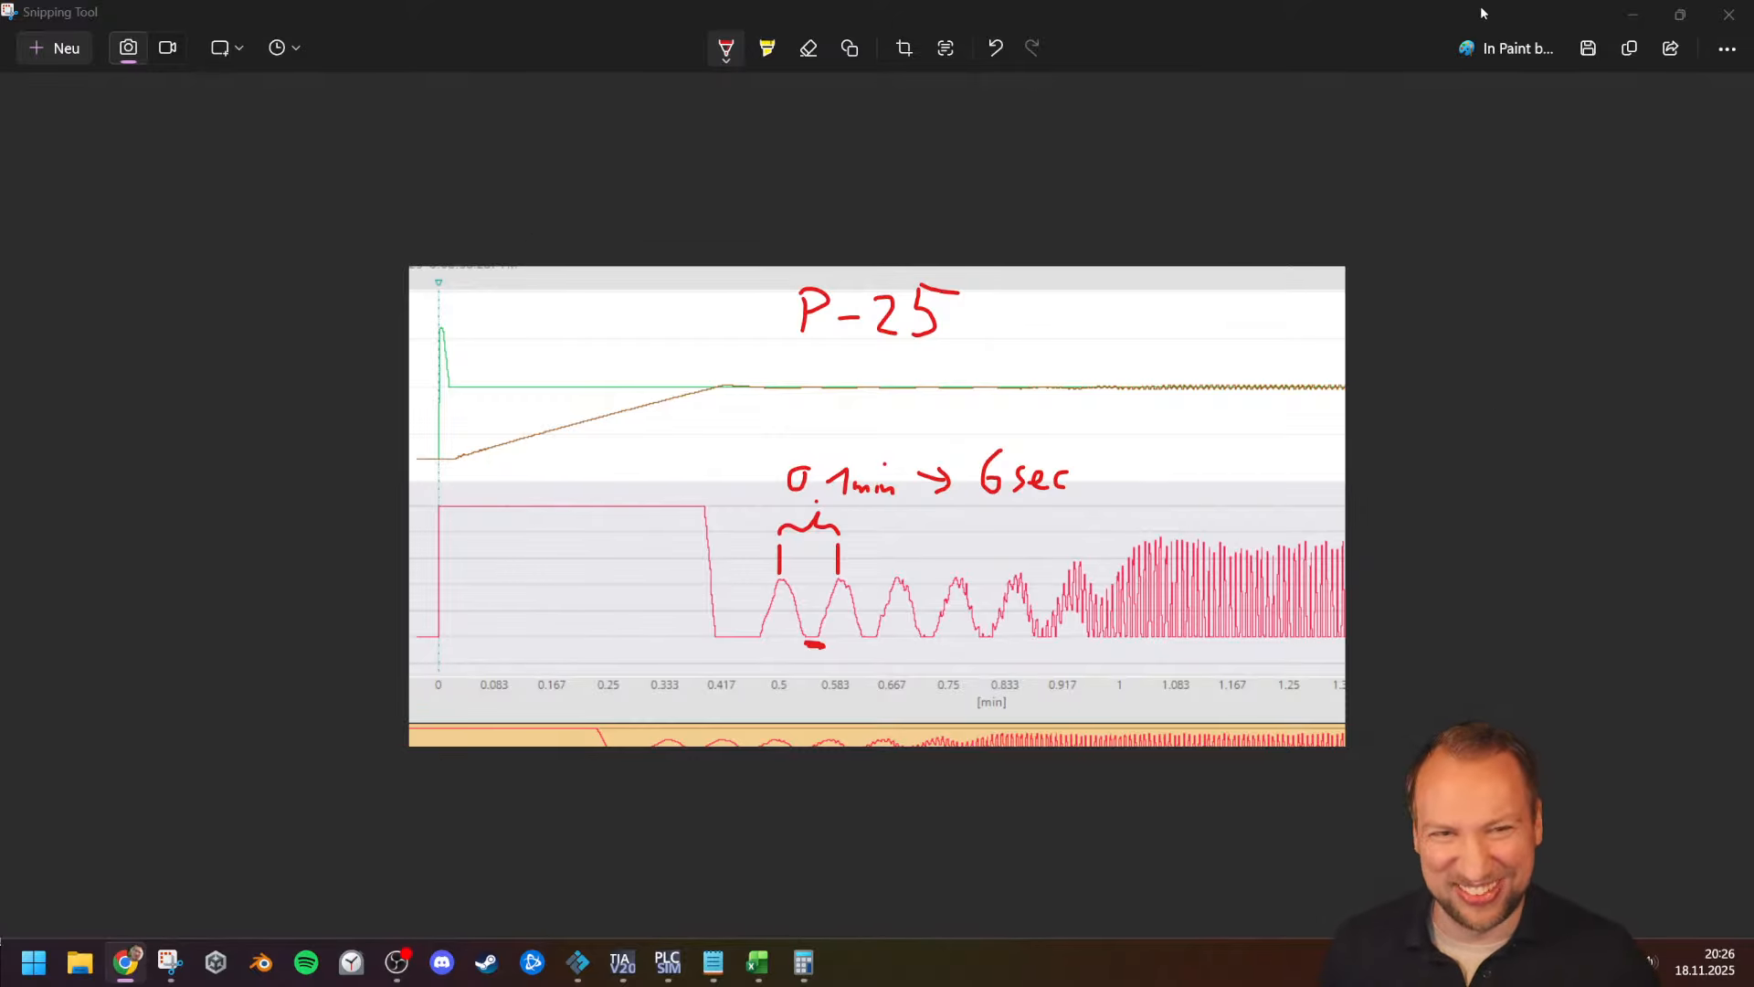
left_click(1730, 15)
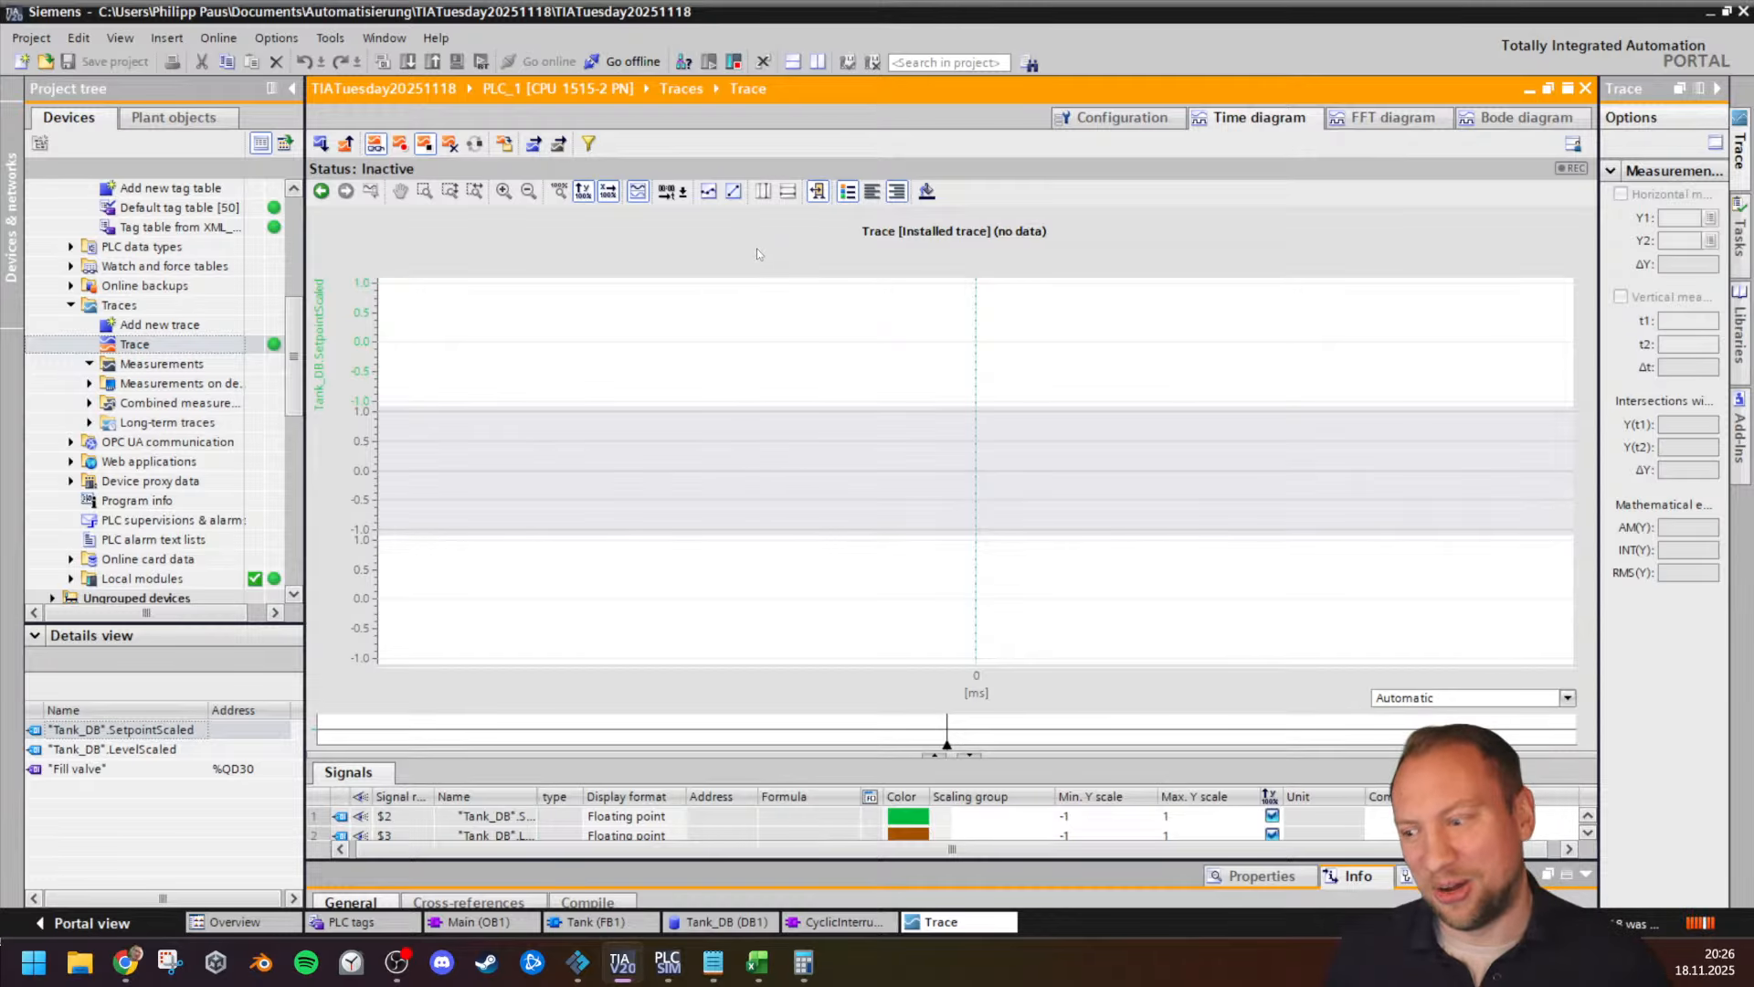
mouse_move(667, 962)
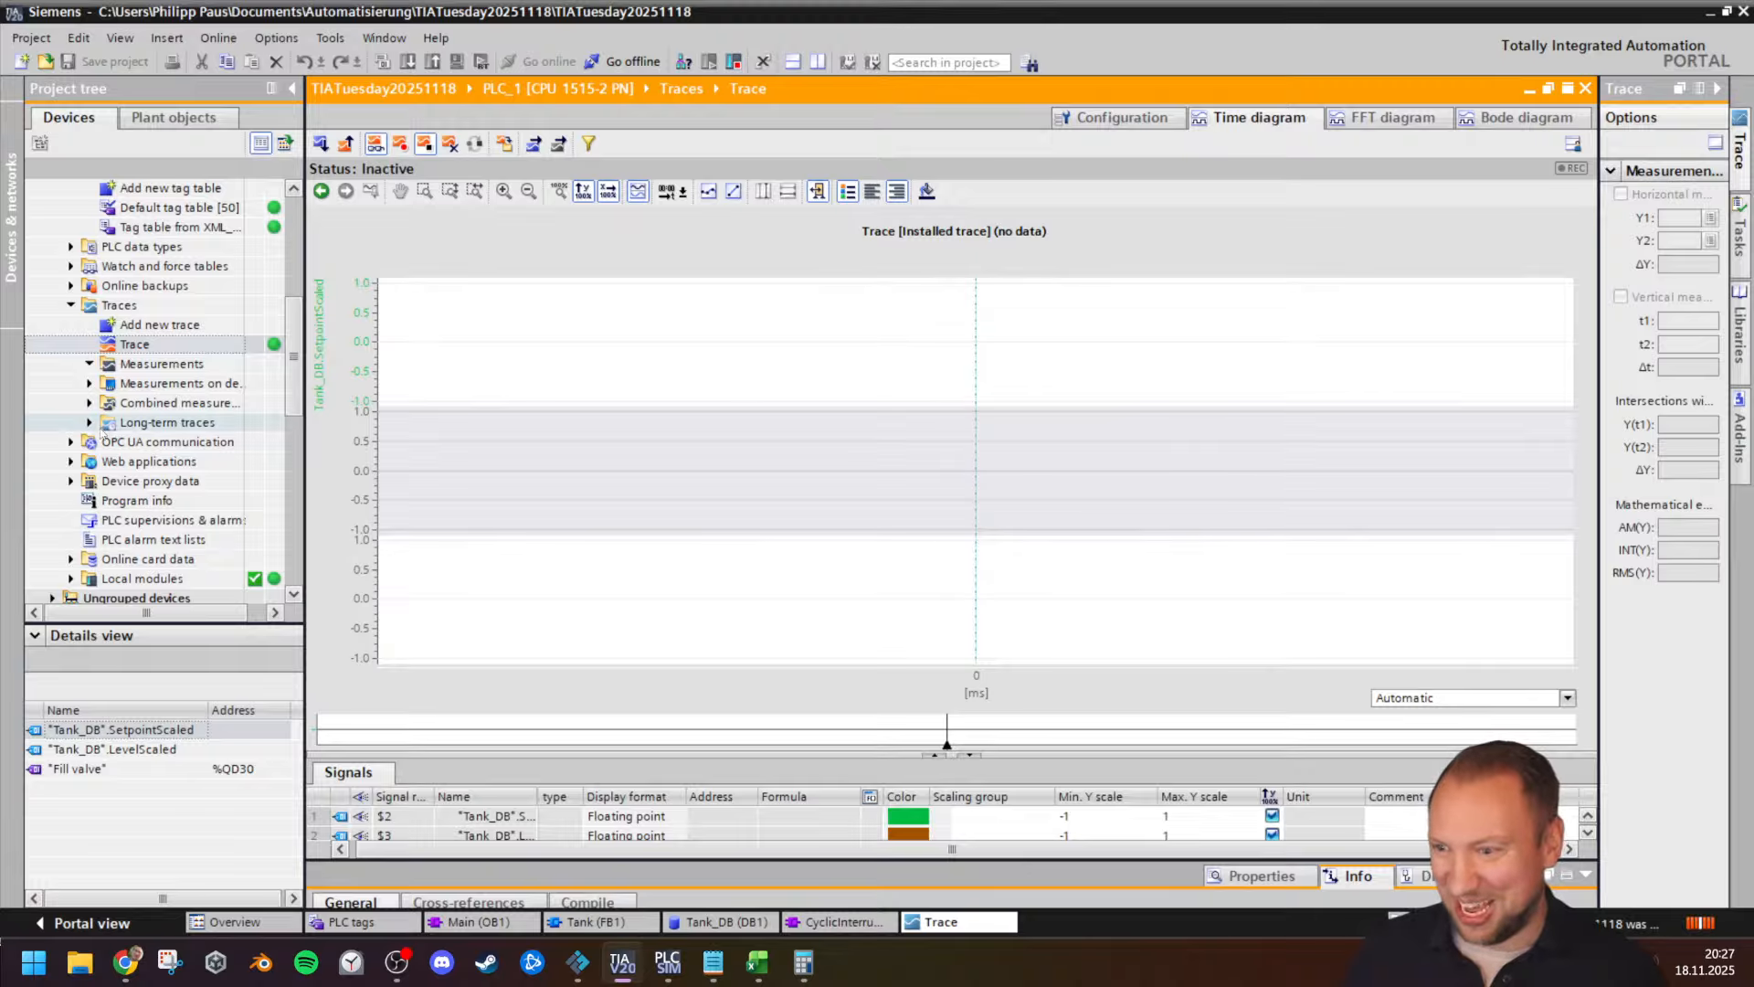
double_click(143, 348)
left_click(408, 143)
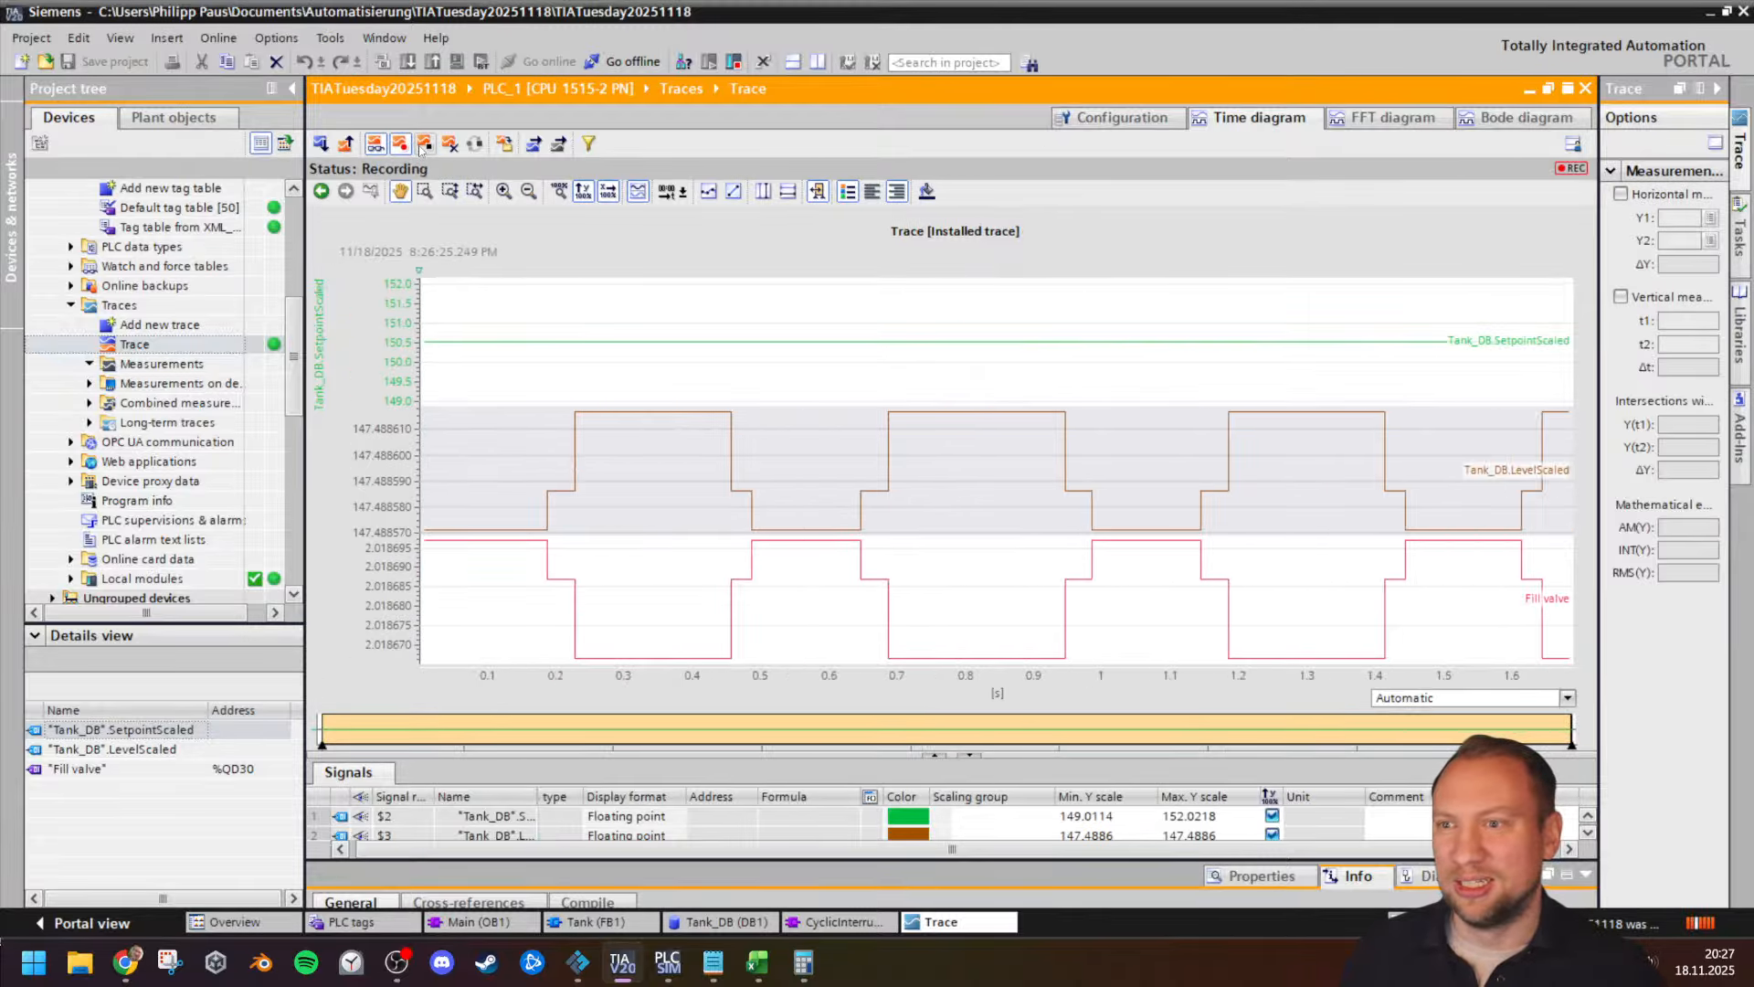
left_click(424, 144)
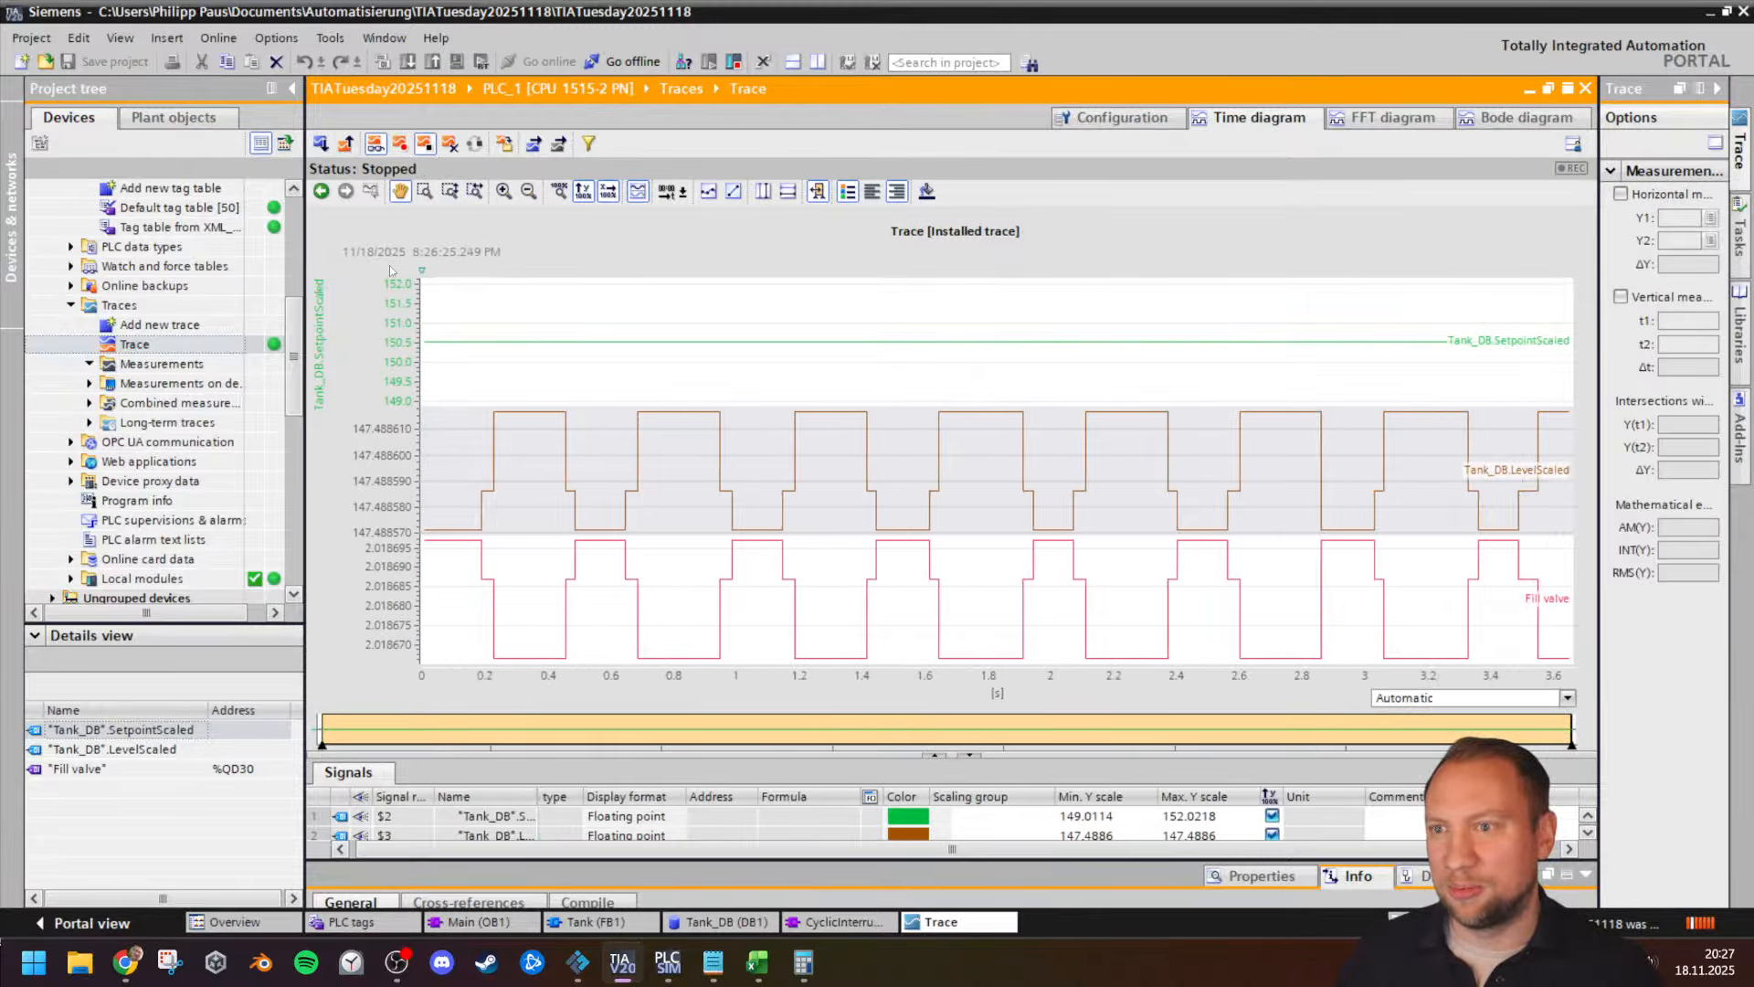
Step: Switch to Factory IO, reset the tank simulation, and frame the control panel together with the tank
left_click(577, 962)
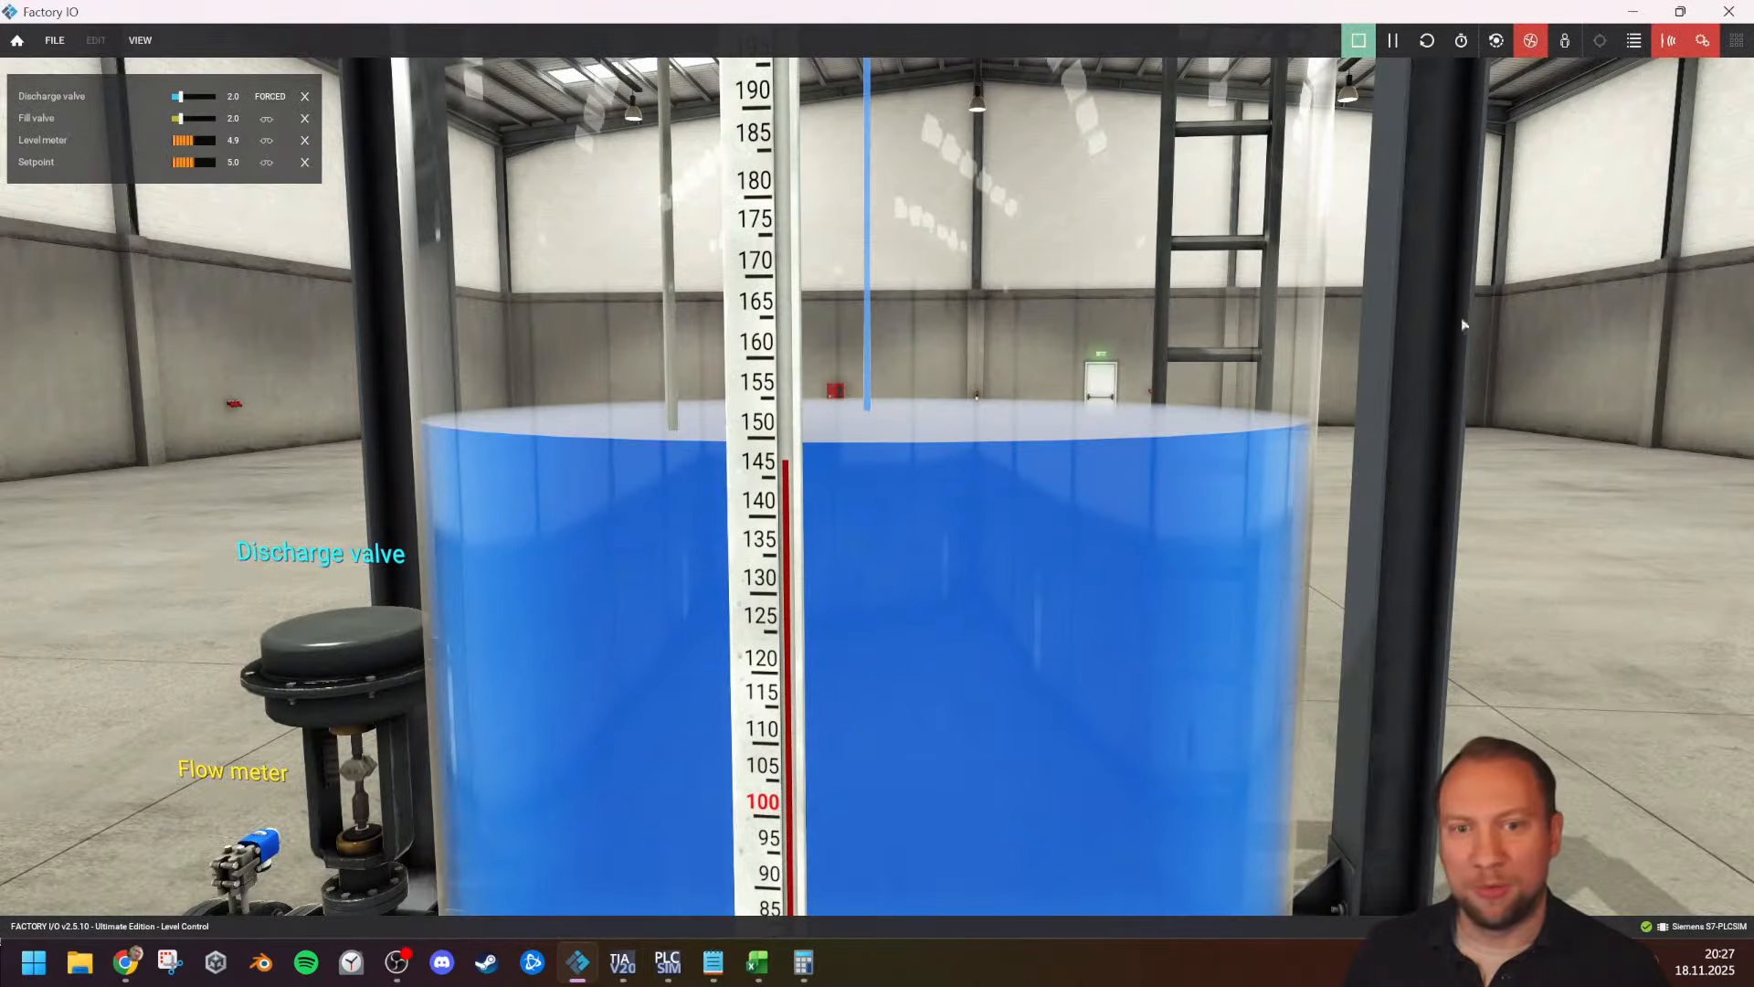
left_click(1427, 40)
mouse_move(1051, 408)
left_mouse_down()
mouse_move(1077, 411)
mouse_move(1104, 152)
mouse_move(1078, 421)
left_mouse_up()
scroll(877, 494, "up", 3)
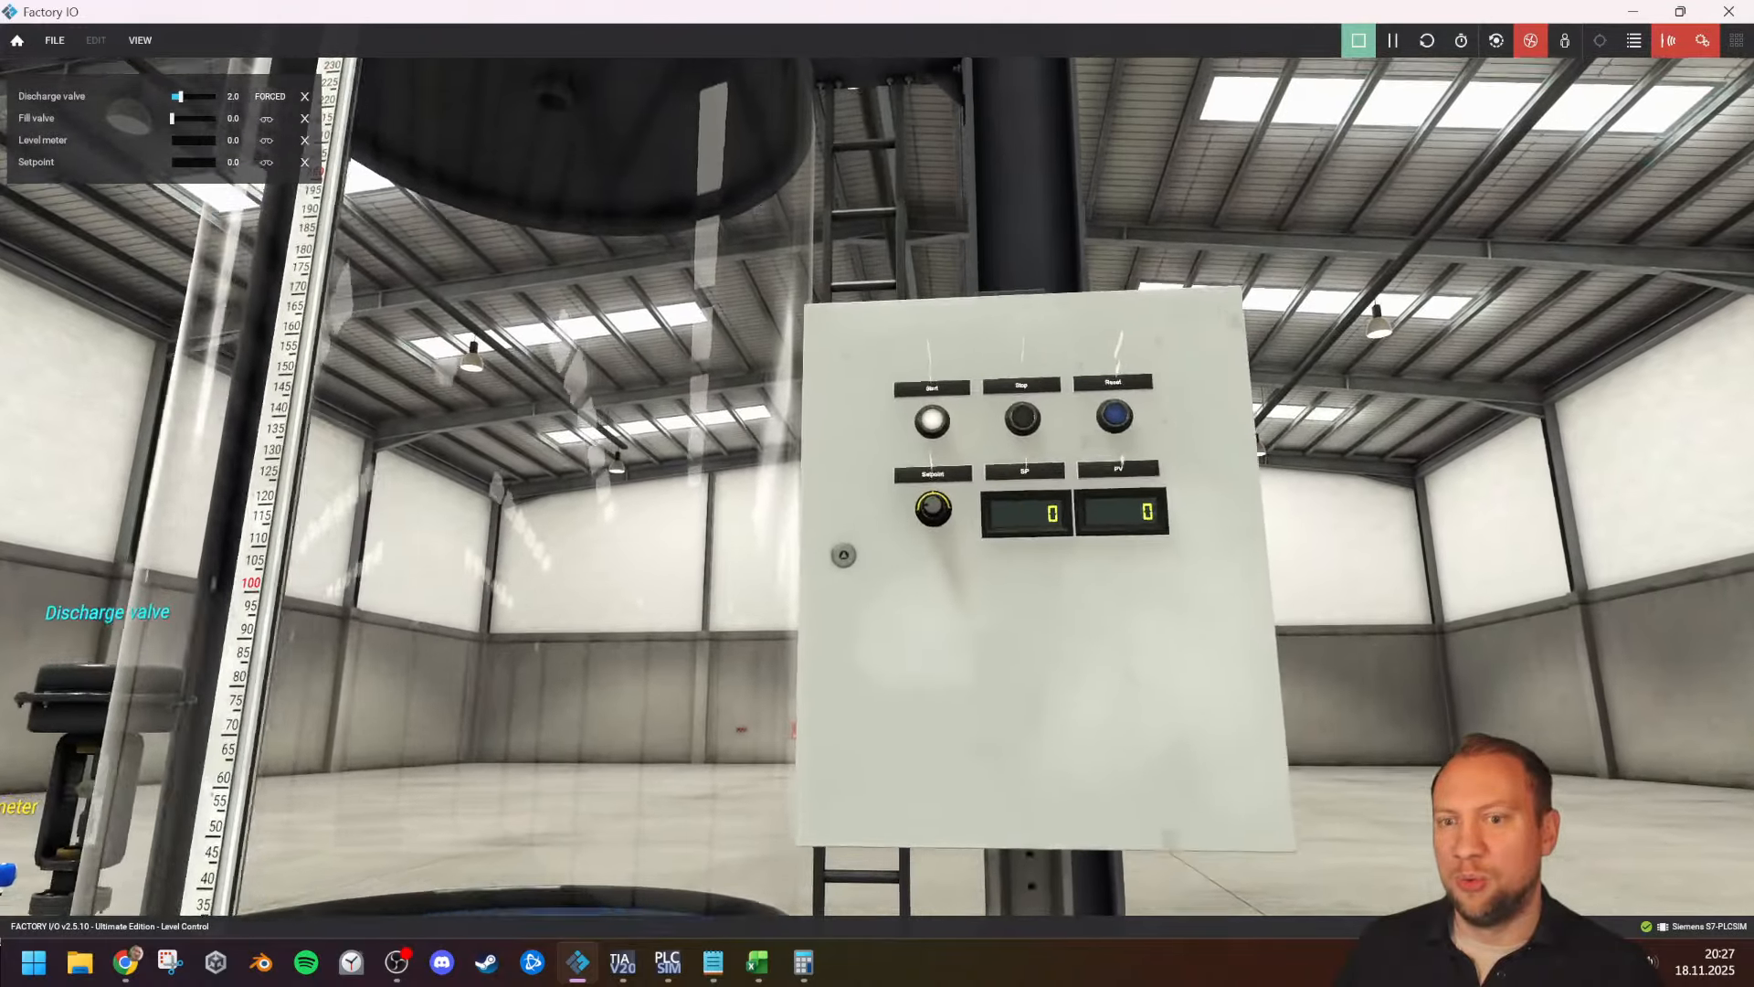
scroll(877, 493, "up", 4)
scroll(877, 493, "down", 5)
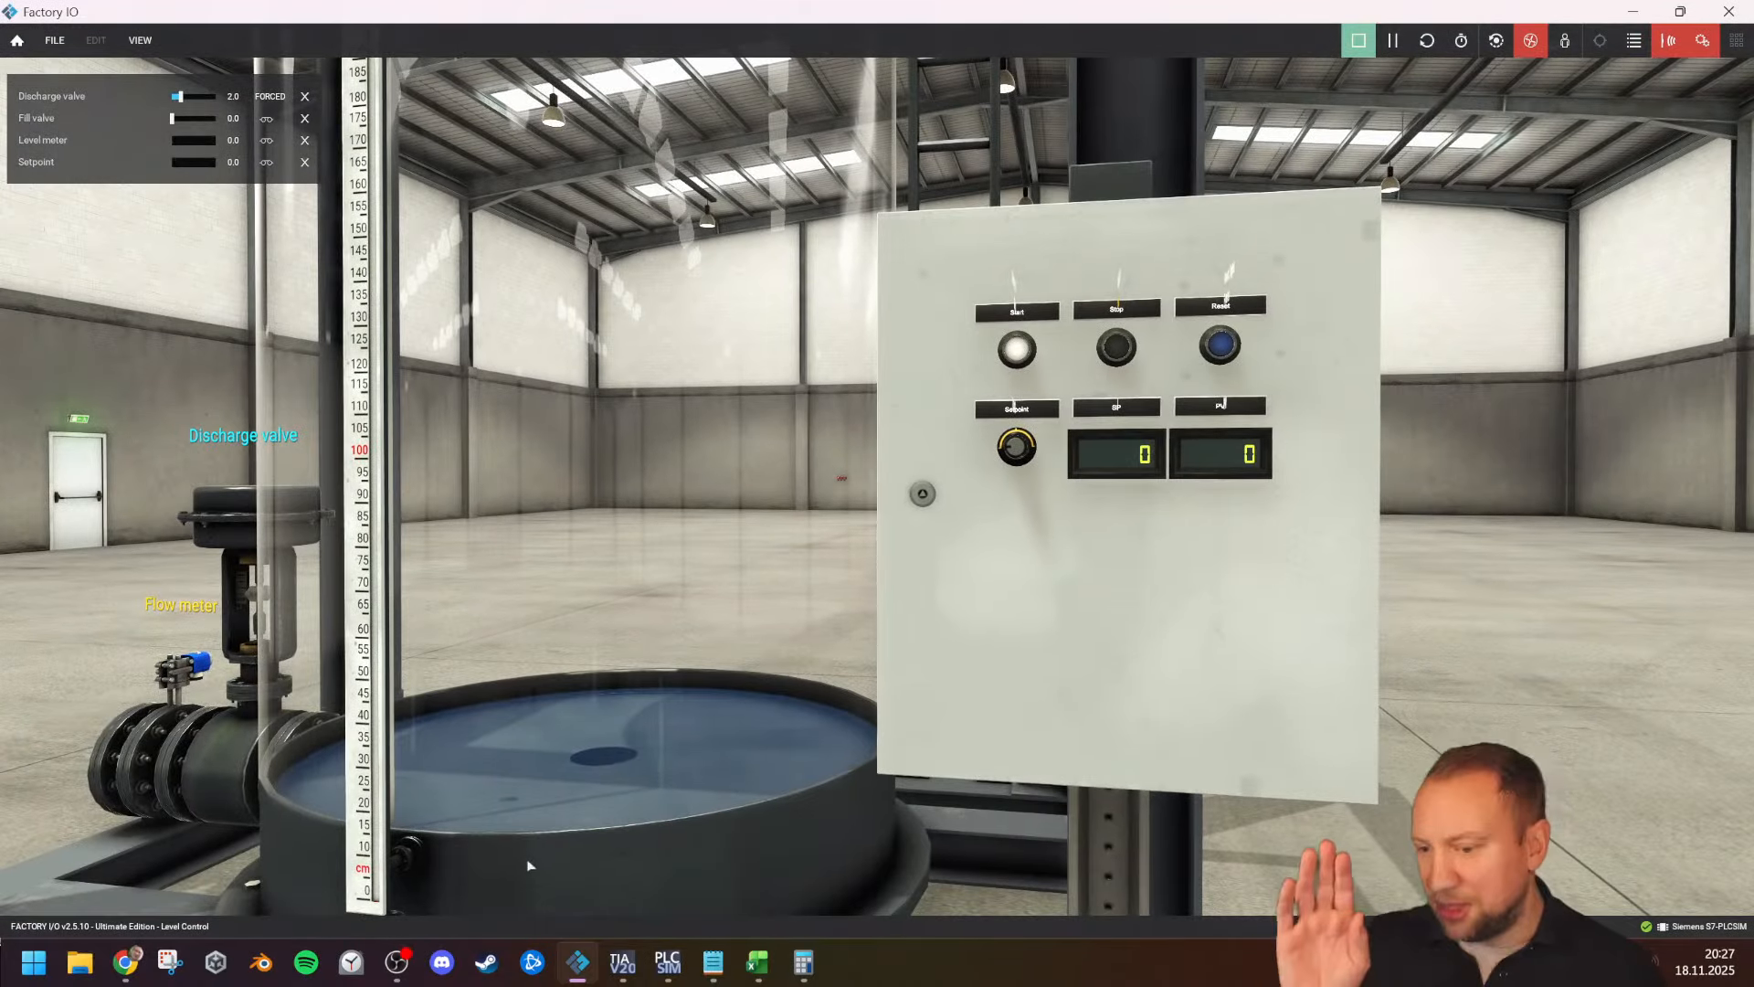
Step: Return to TIA Portal, transfer the trace to the device again, overwriting the installed one, and activate its recording
left_click(618, 960)
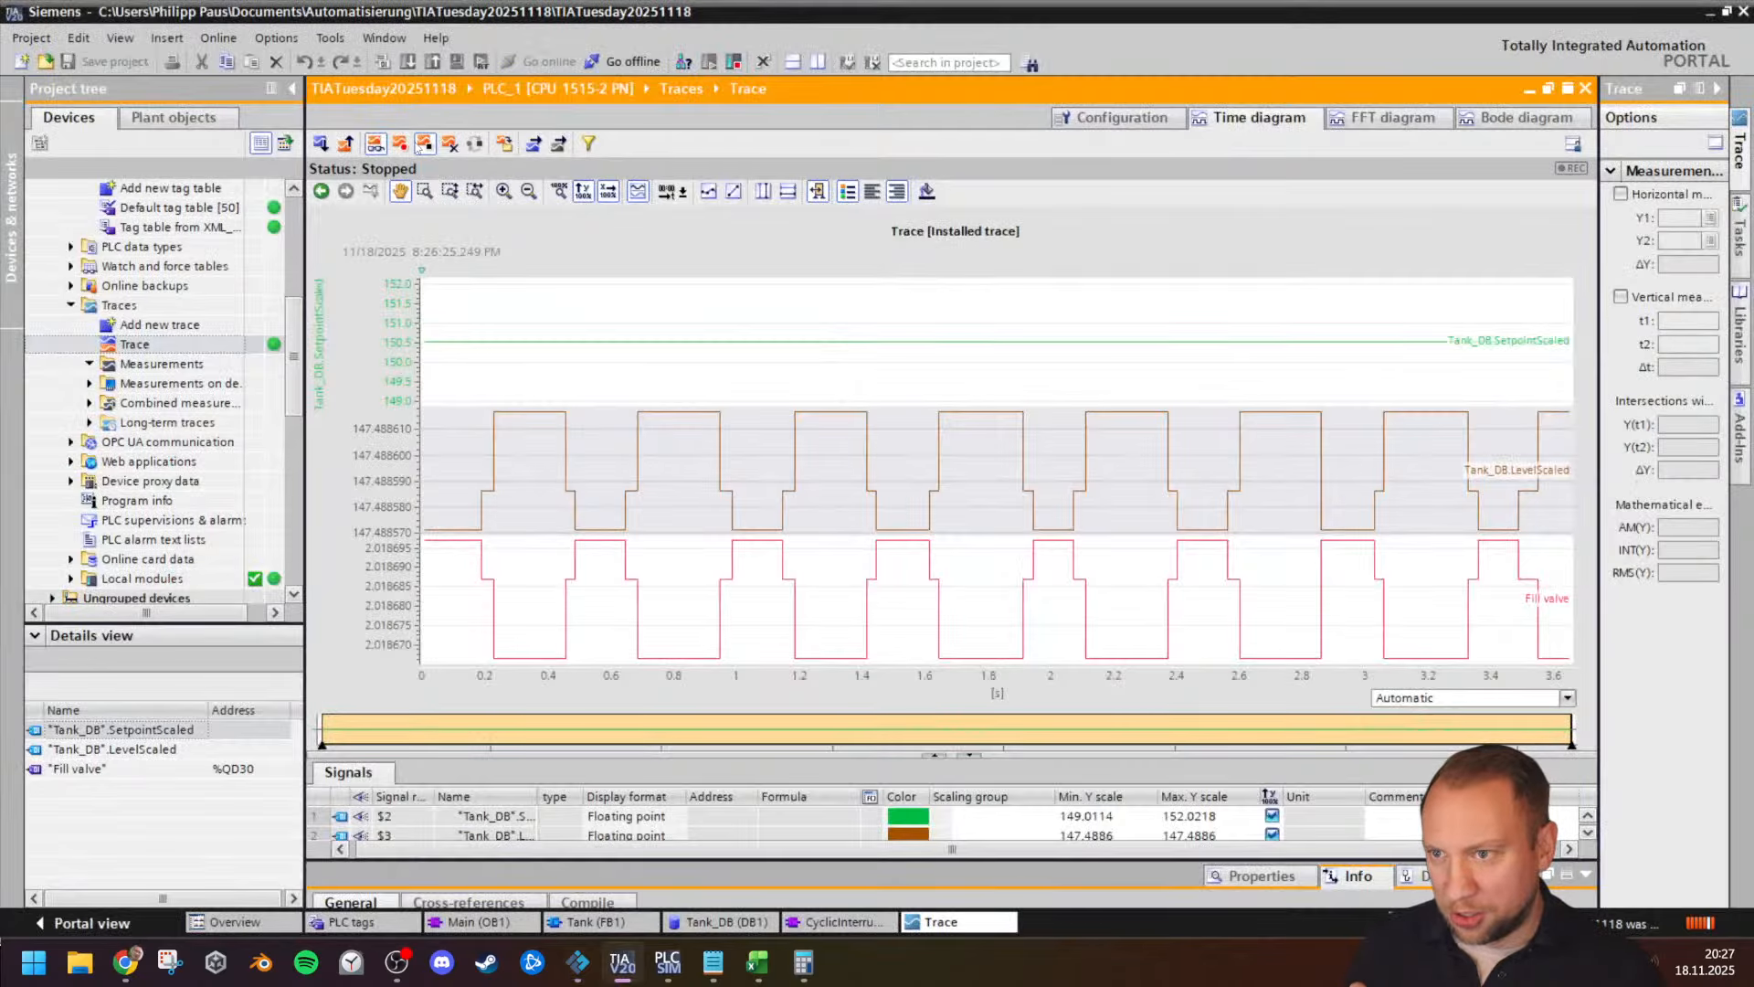
left_click(348, 145)
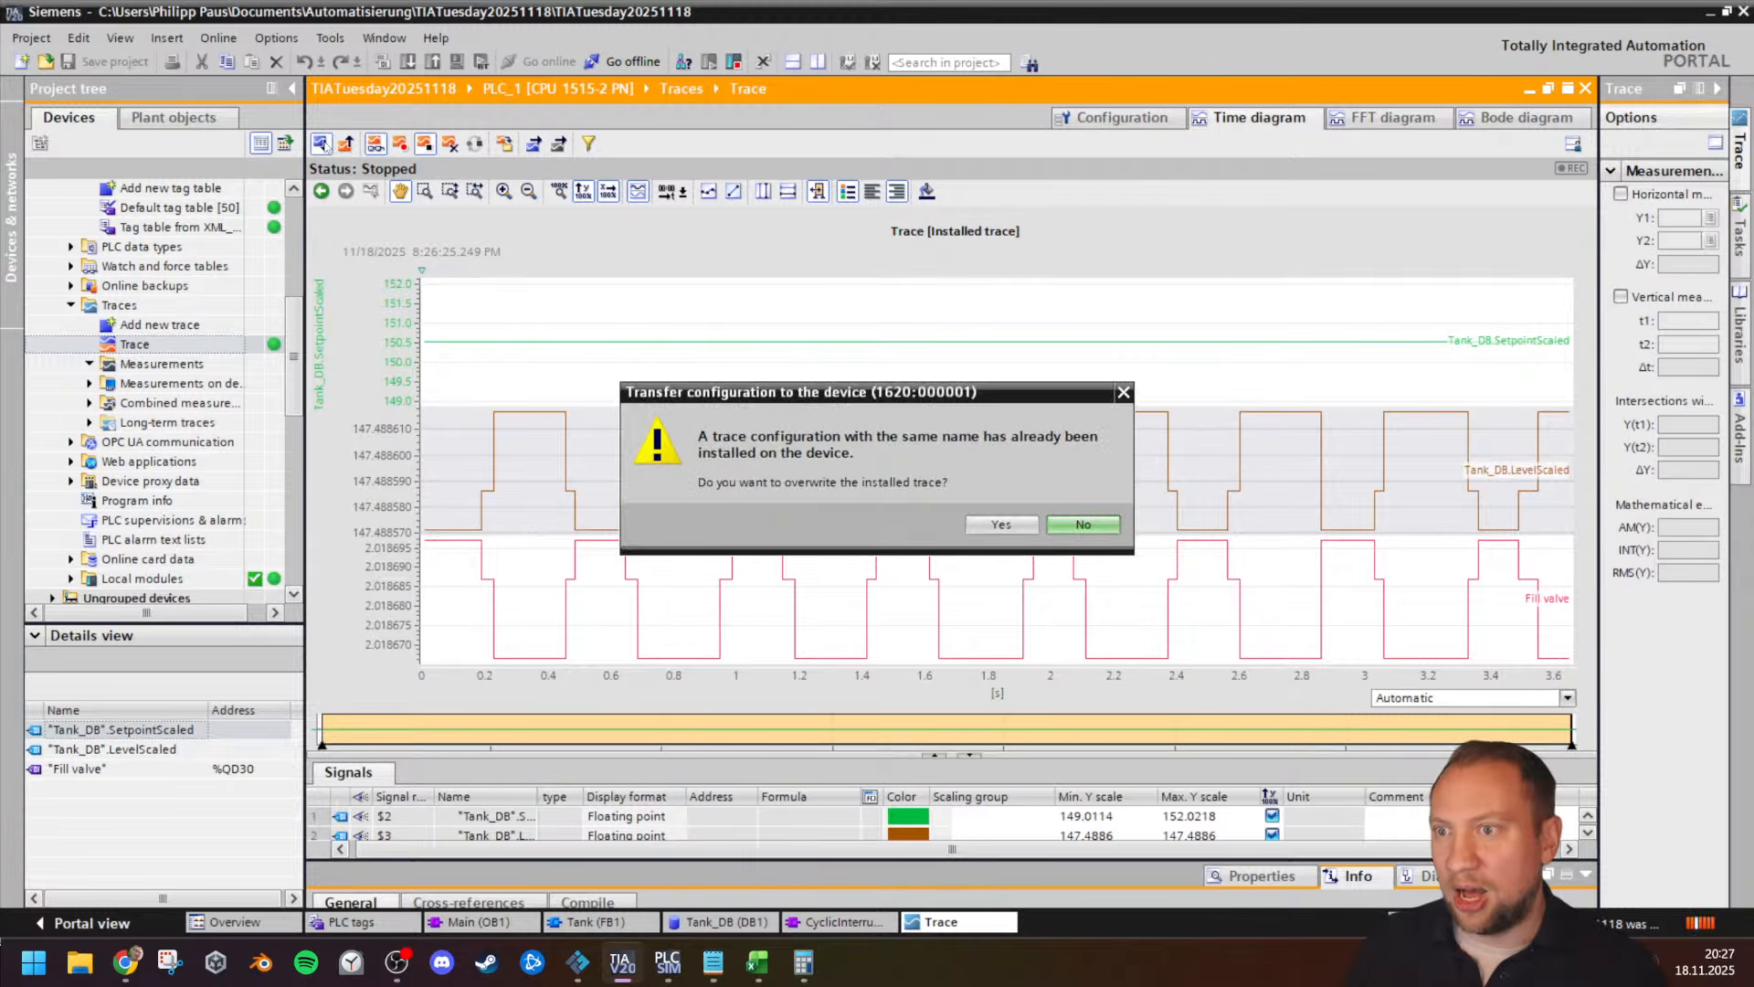
left_click(1001, 522)
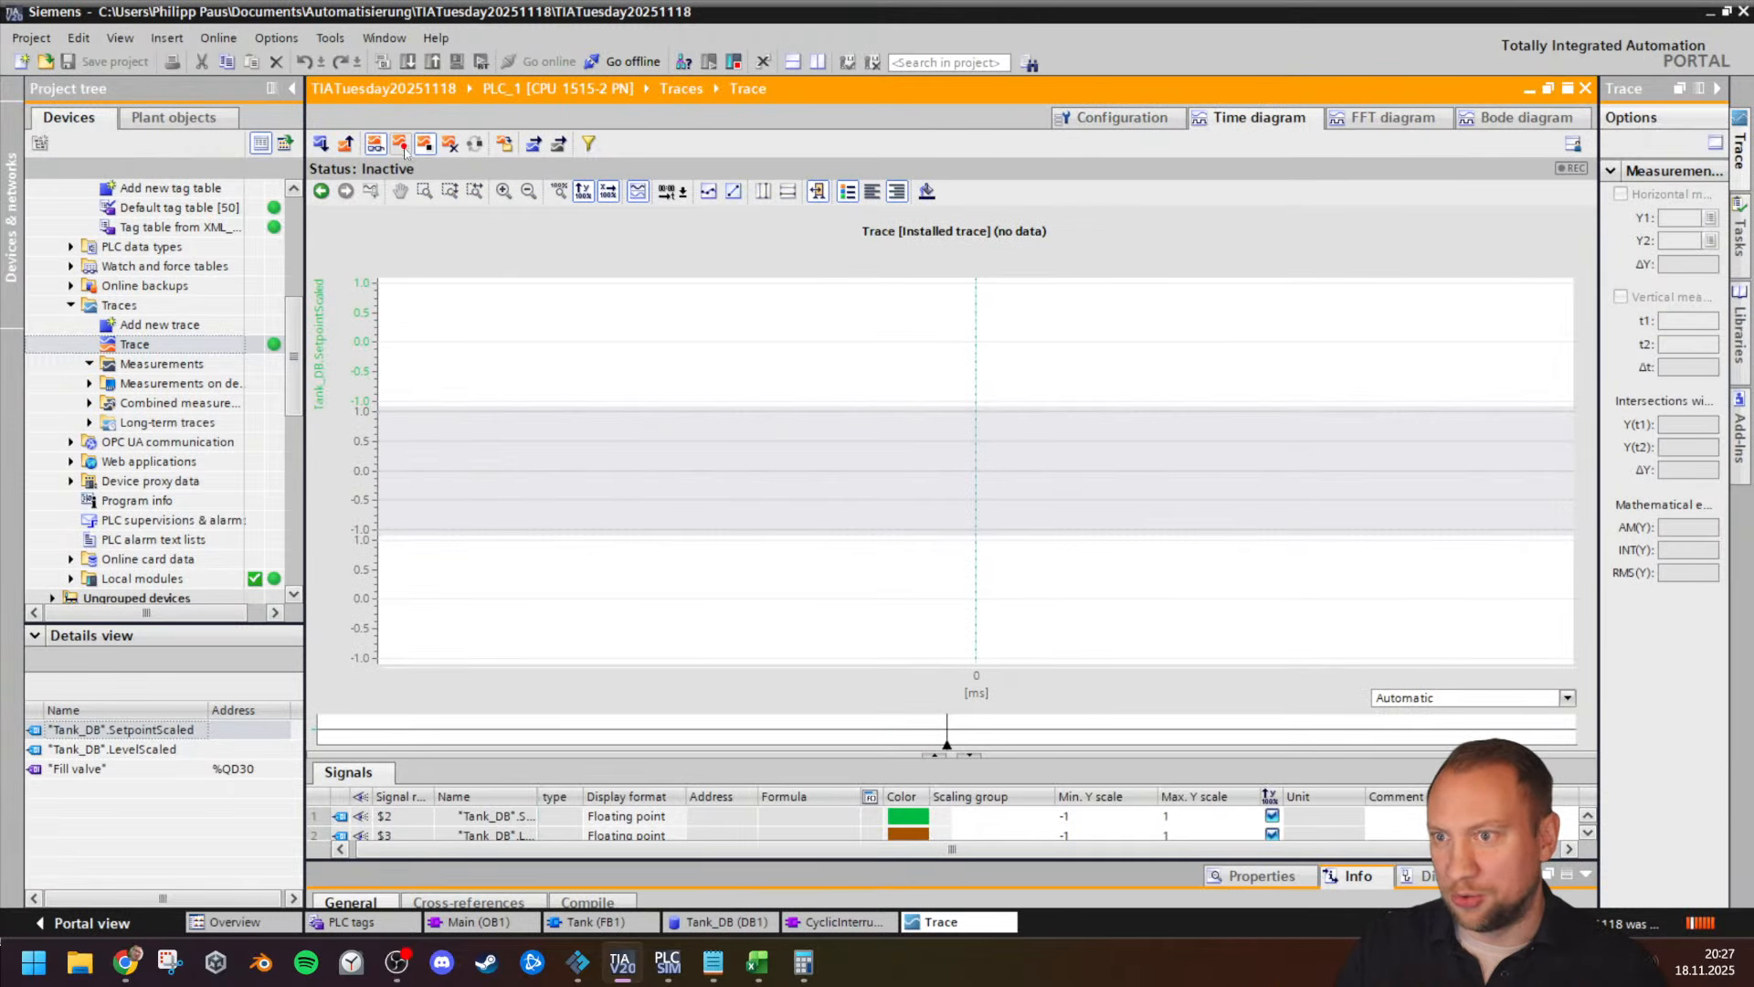
left_click(402, 145)
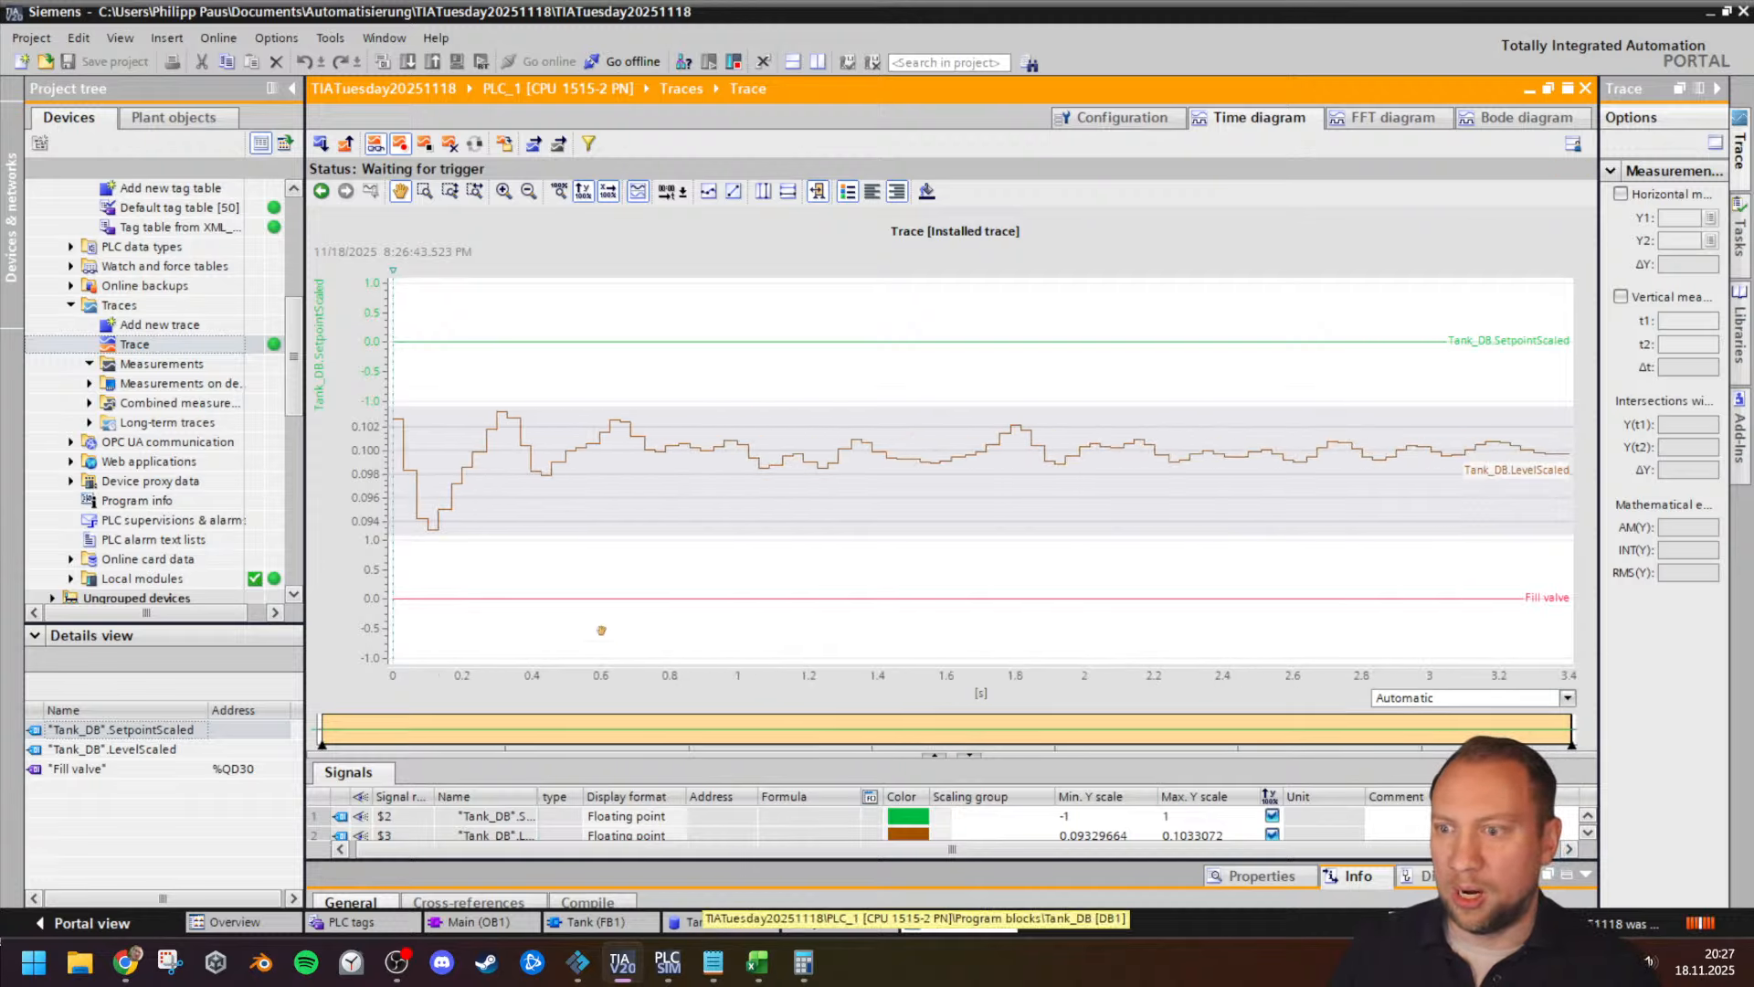
Step: Raise the setpoint to 5.0 in Factory IO, let the tank fill, and return to the trace diagram in TIA Portal
left_click(585, 973)
left_click(622, 962)
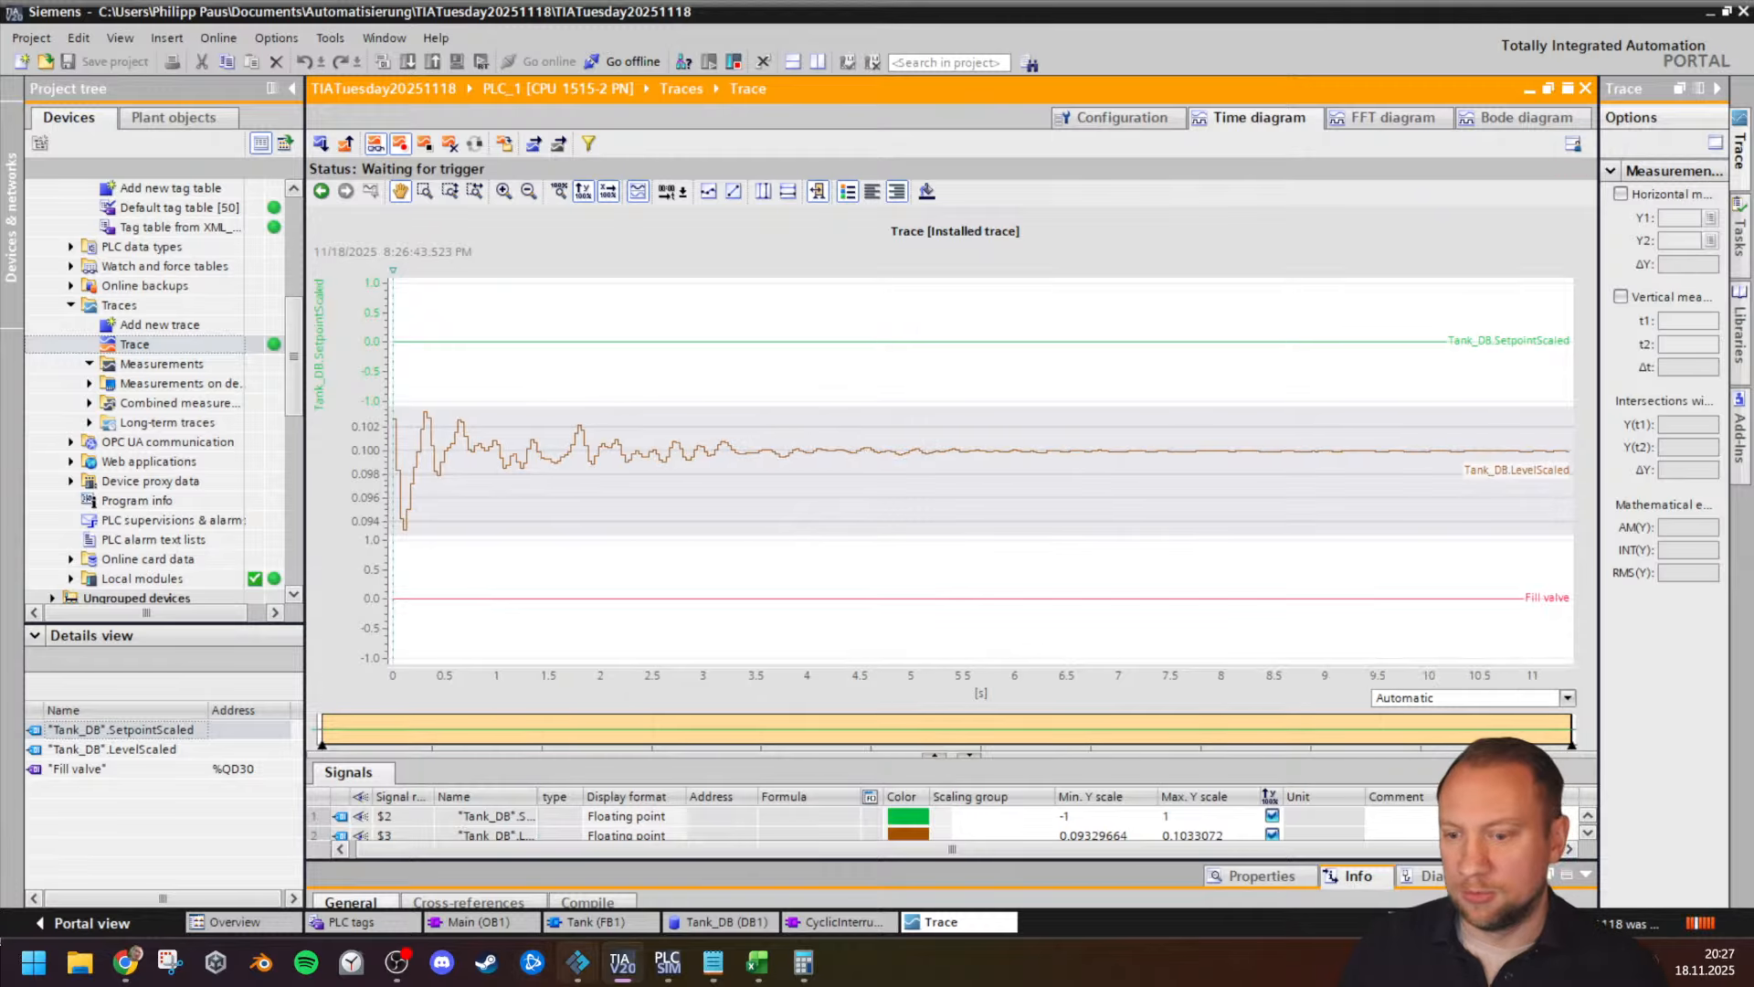
left_click(578, 962)
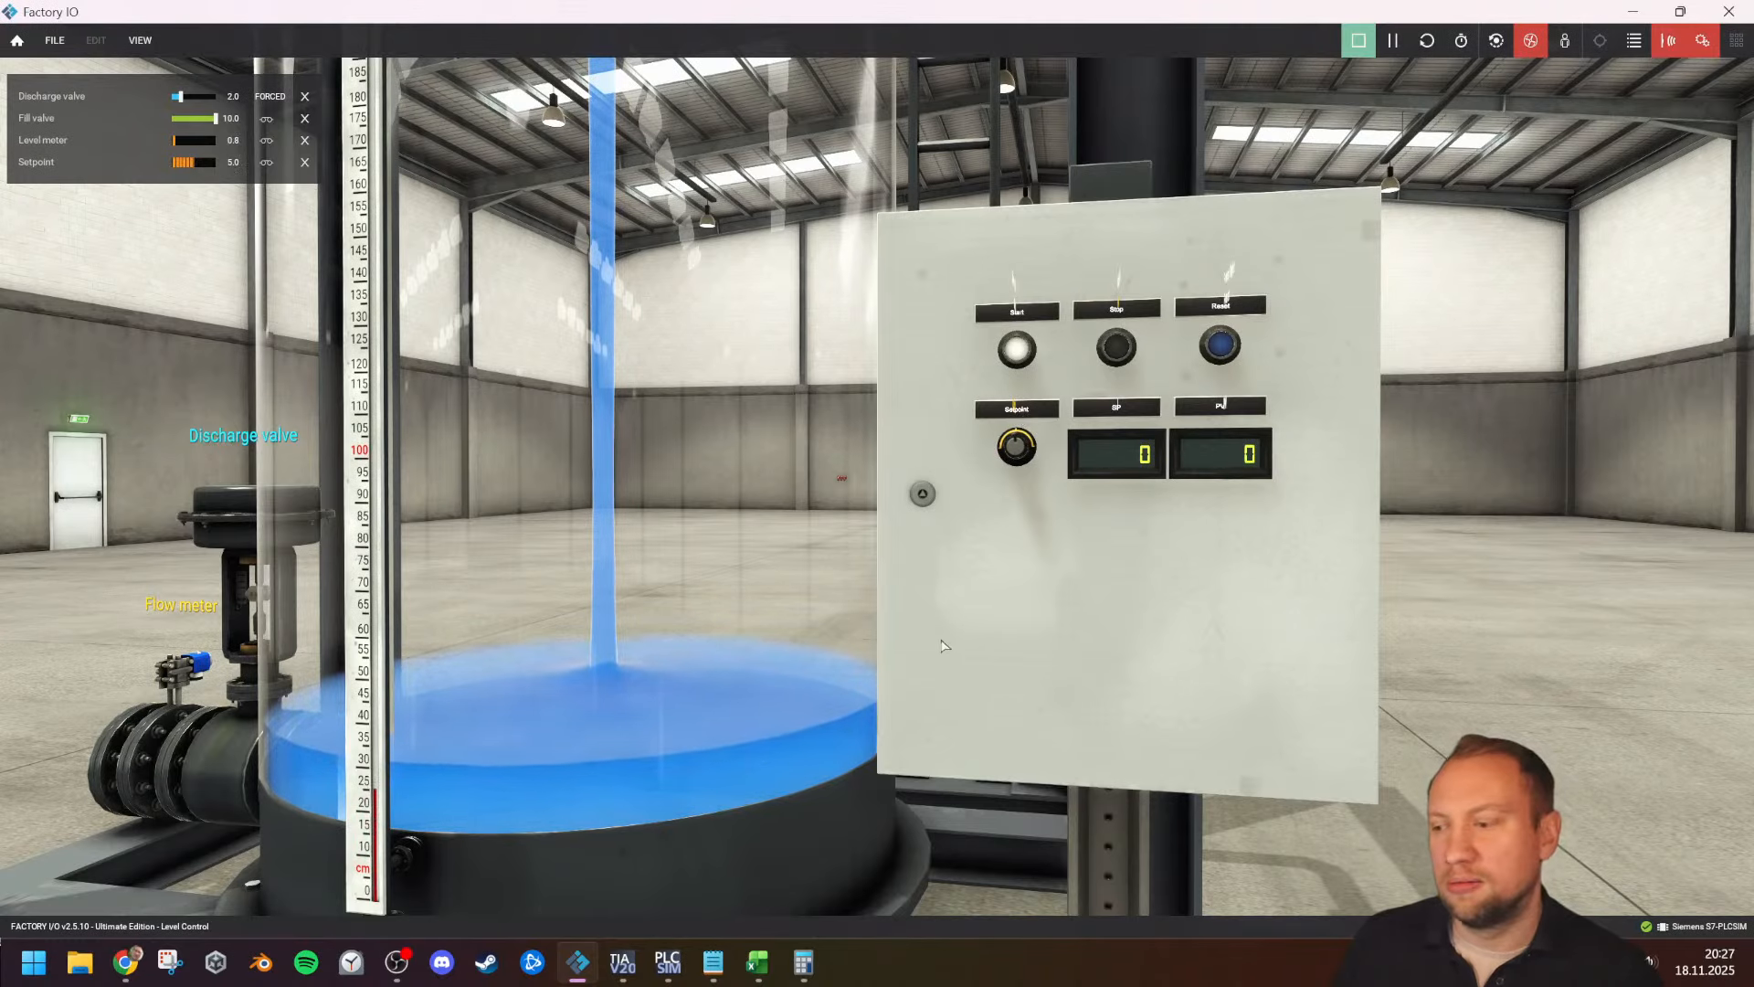
left_click(634, 962)
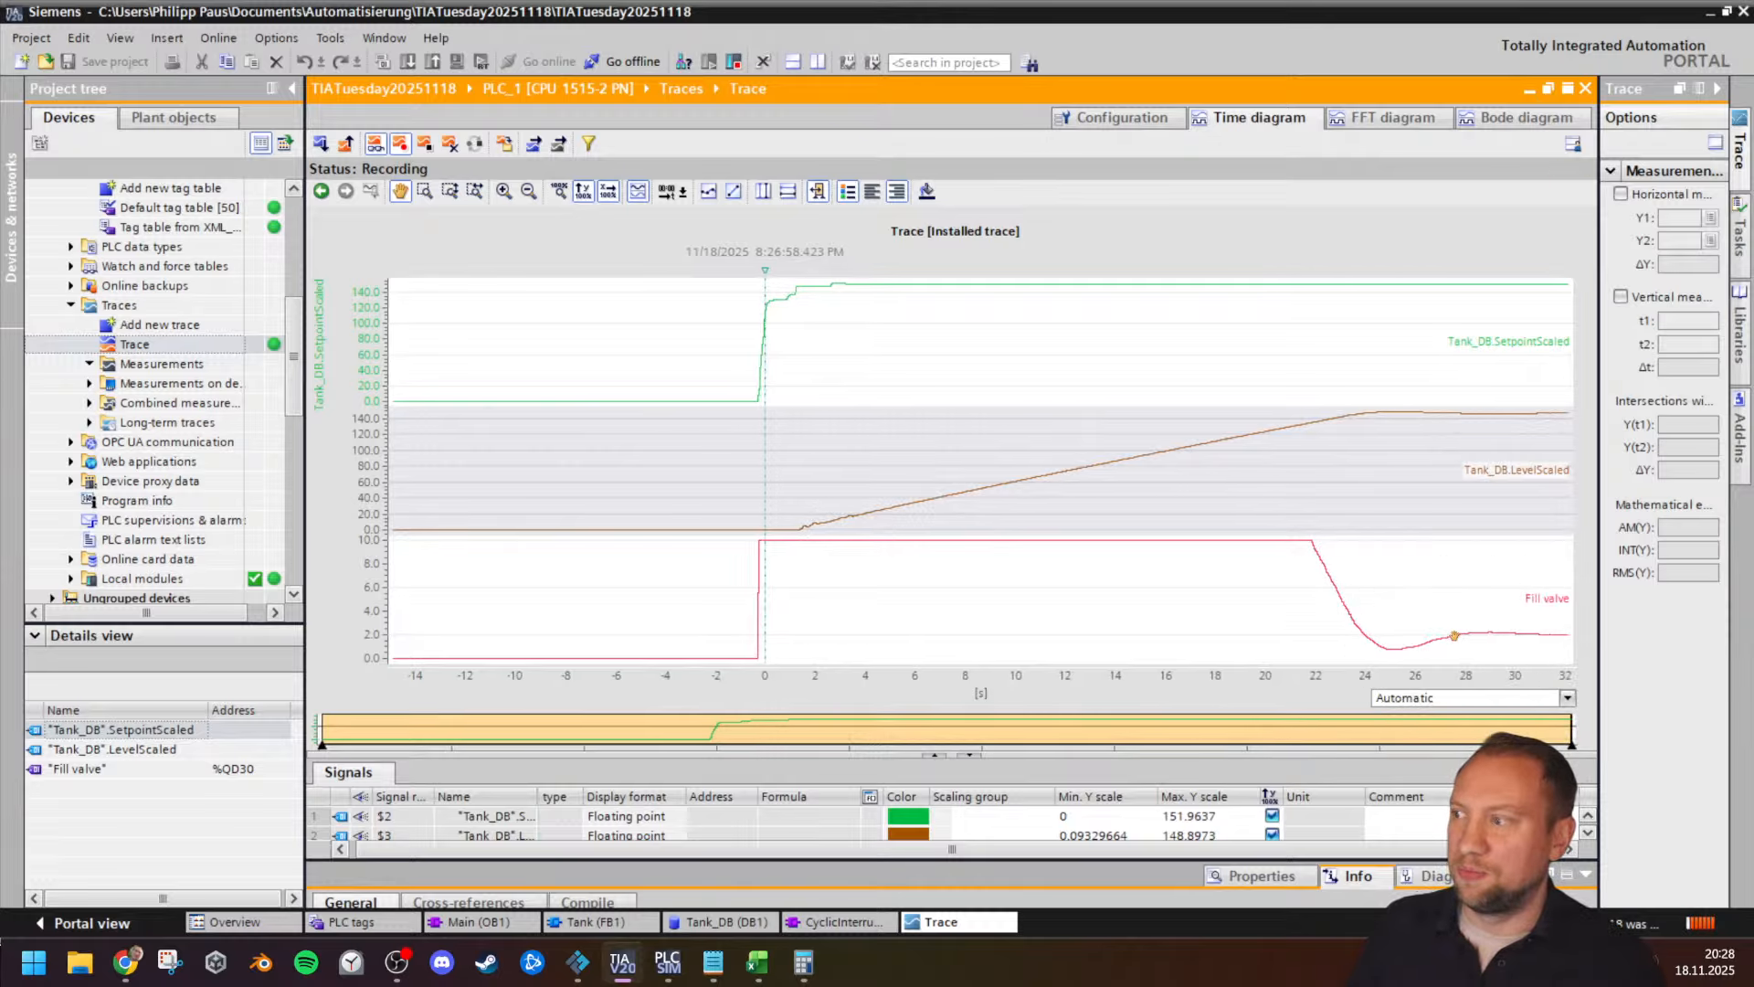
Step: Assign the setpoint and level signals to scaling group 1 so they share one axis, and examine the recorded step response
left_click(1030, 816)
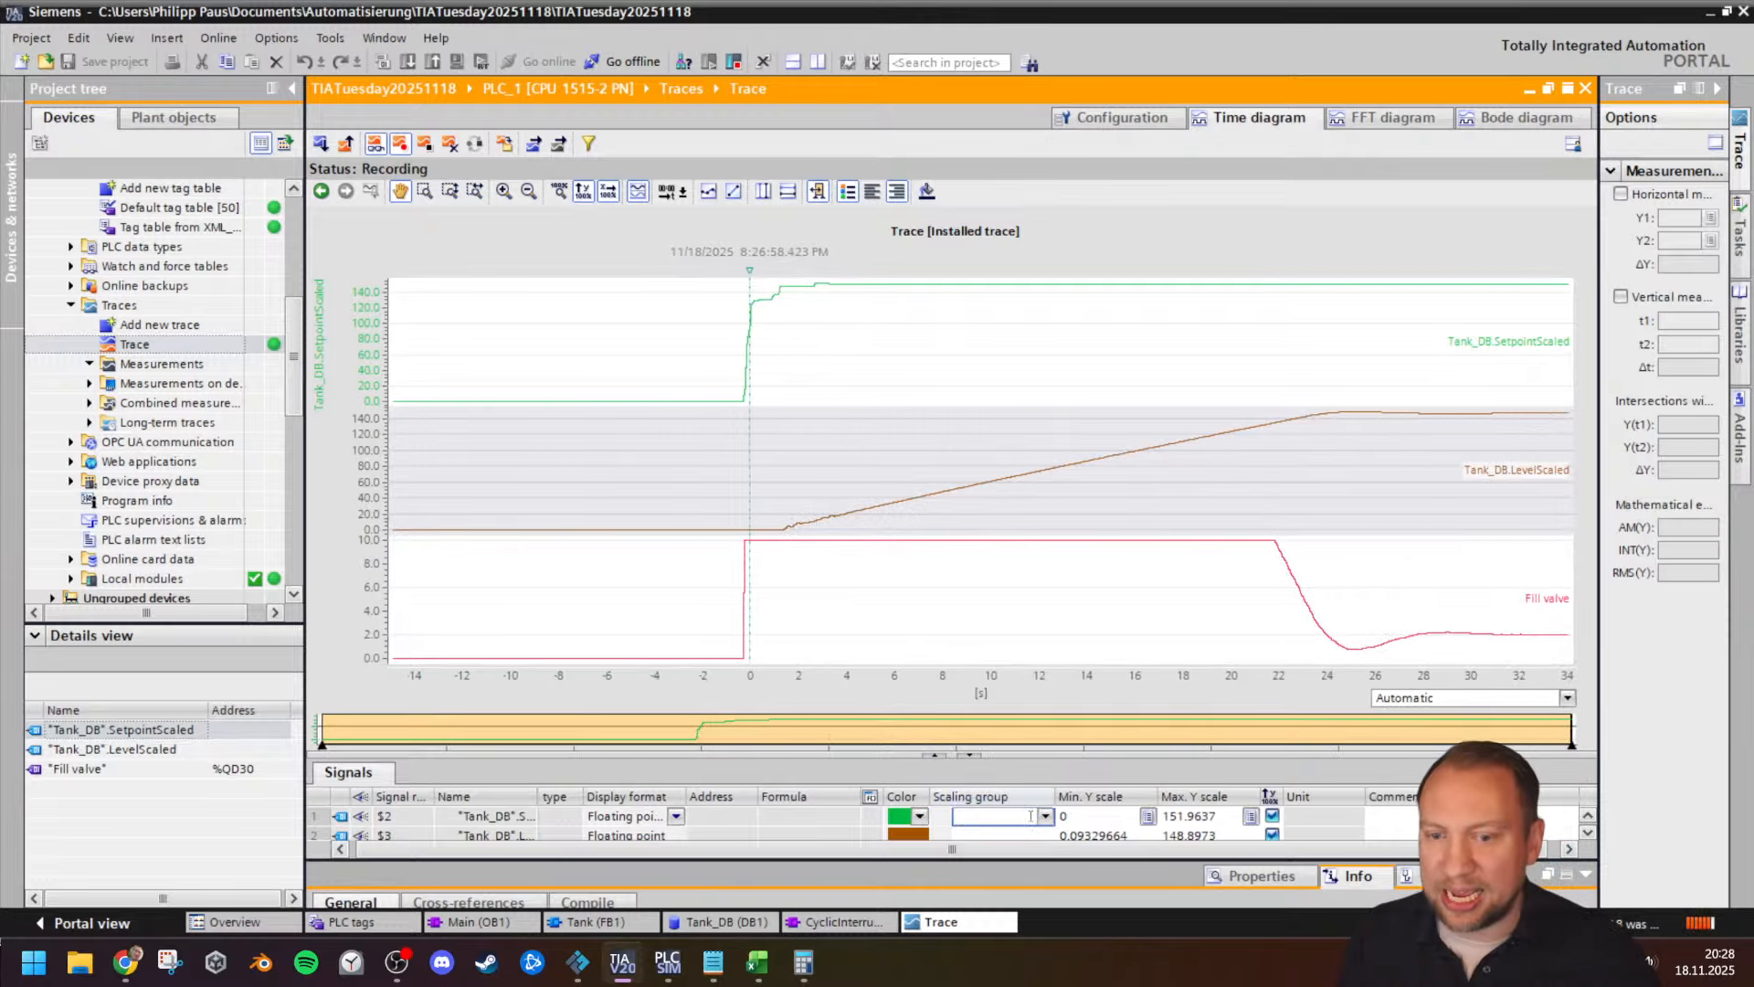
type("^1")
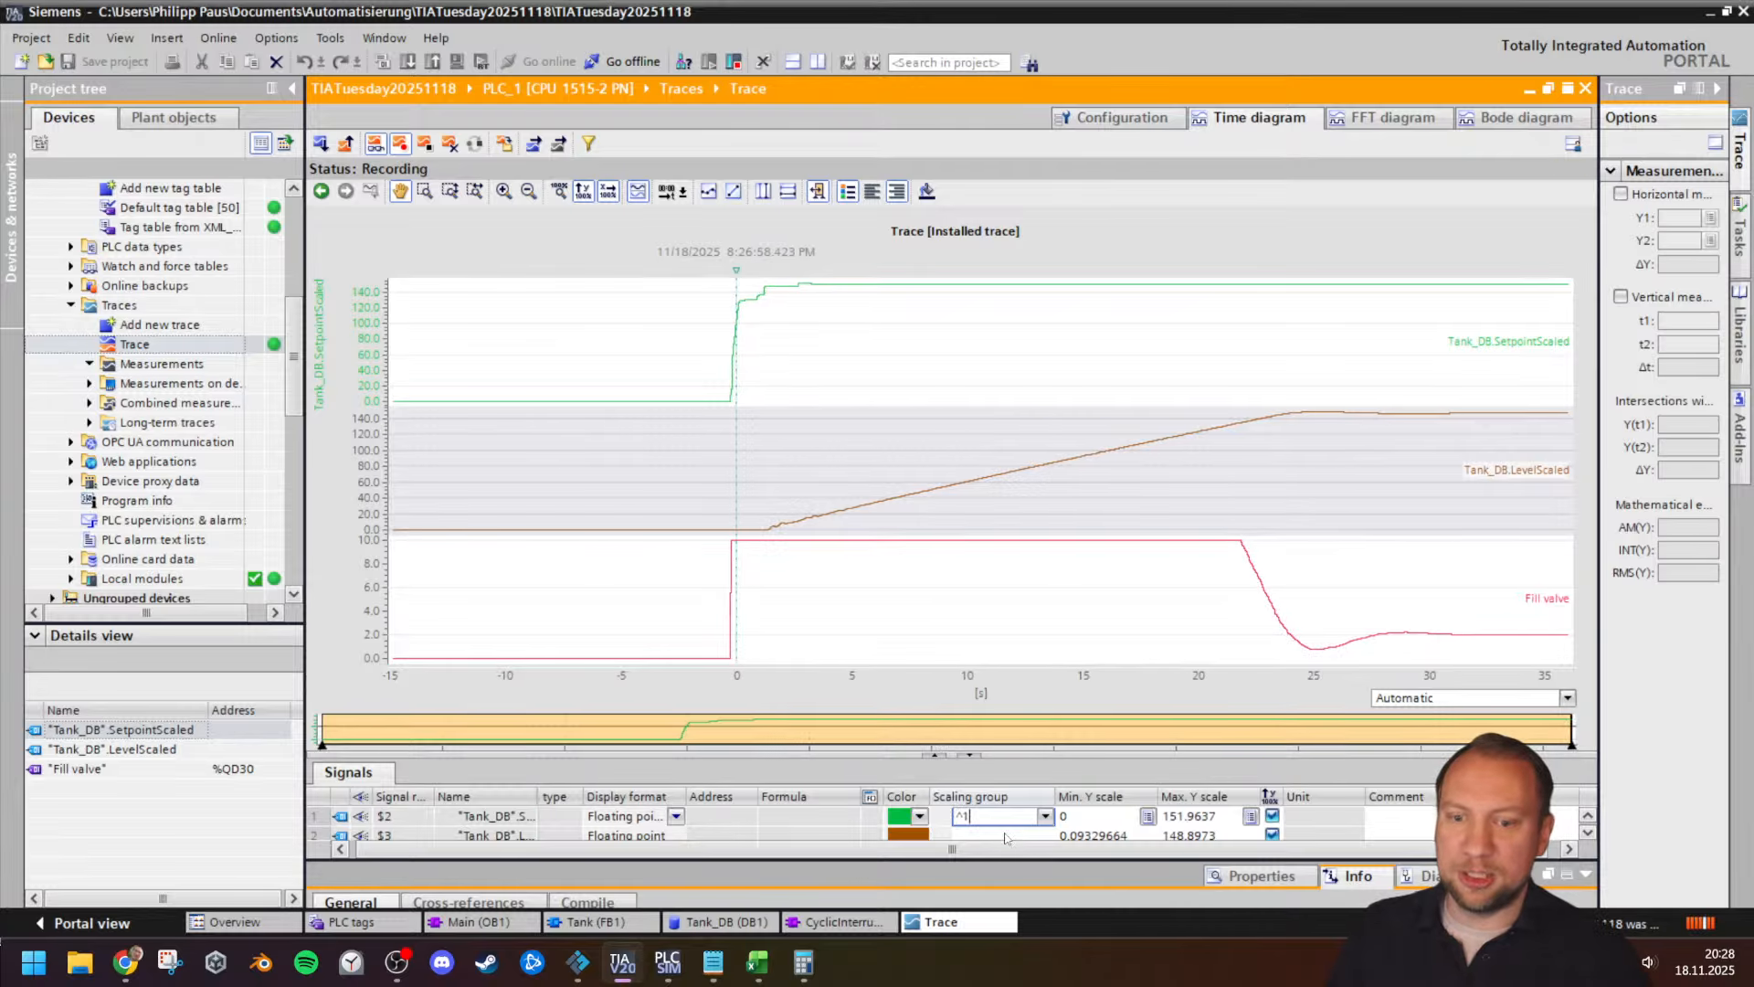
left_click(1005, 835)
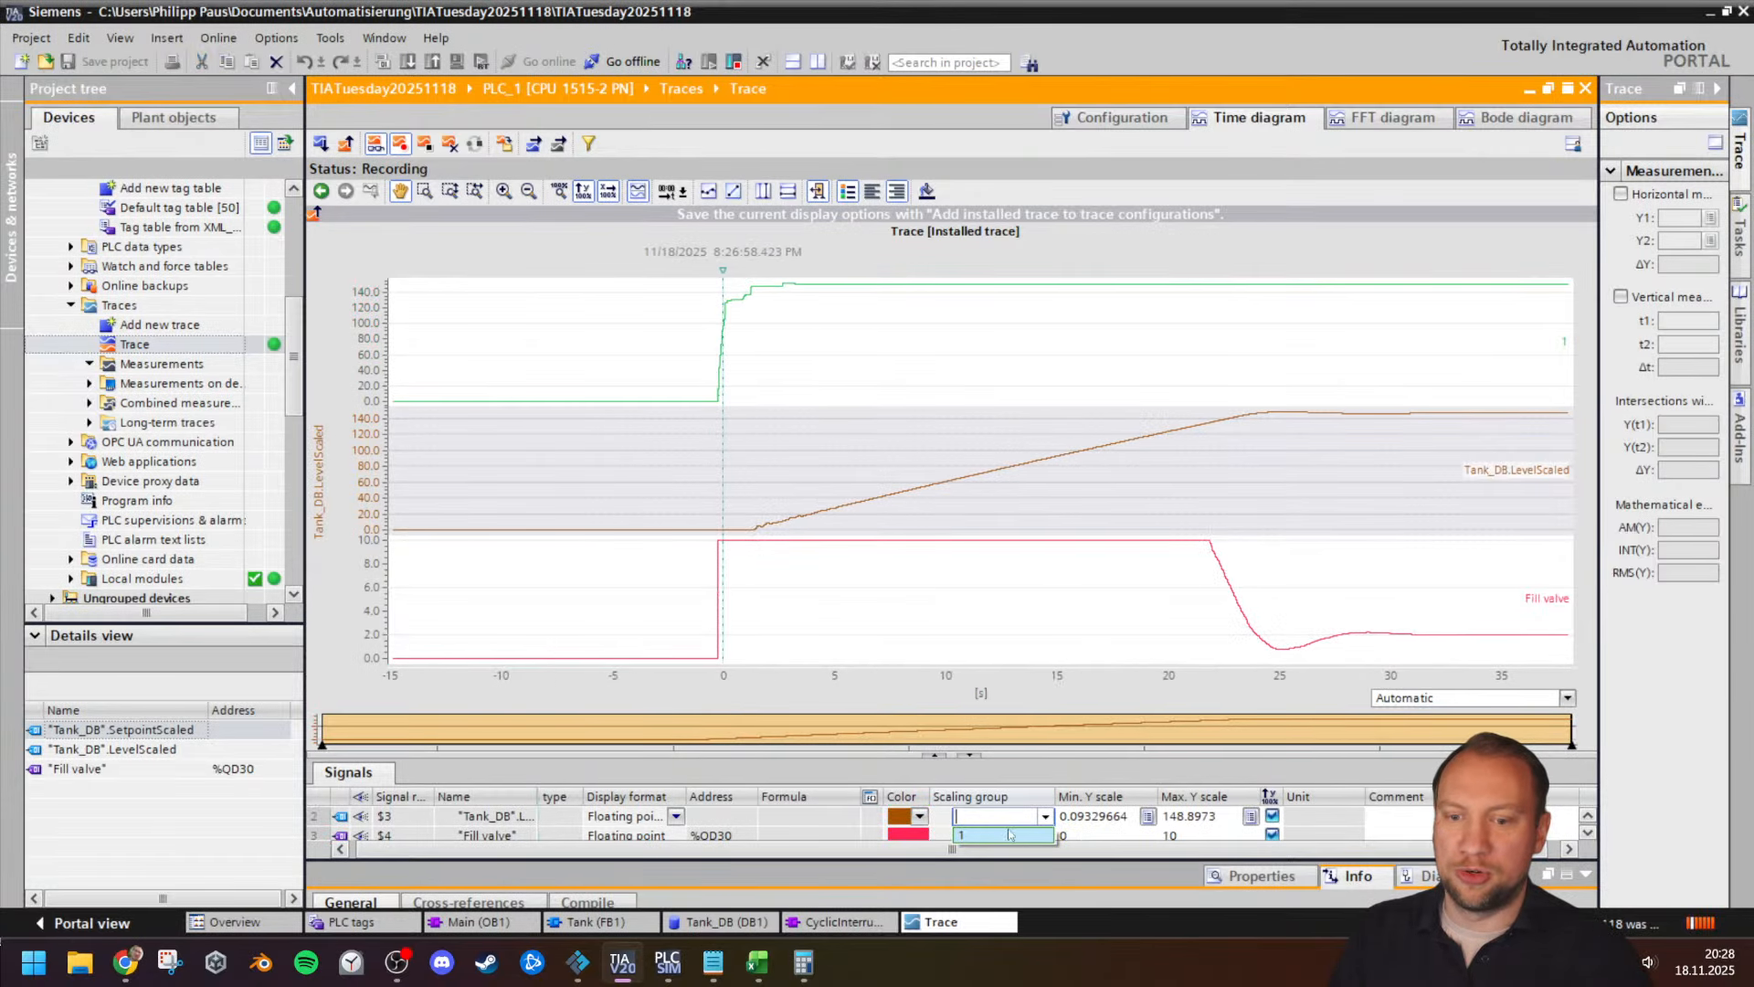
left_click(1009, 834)
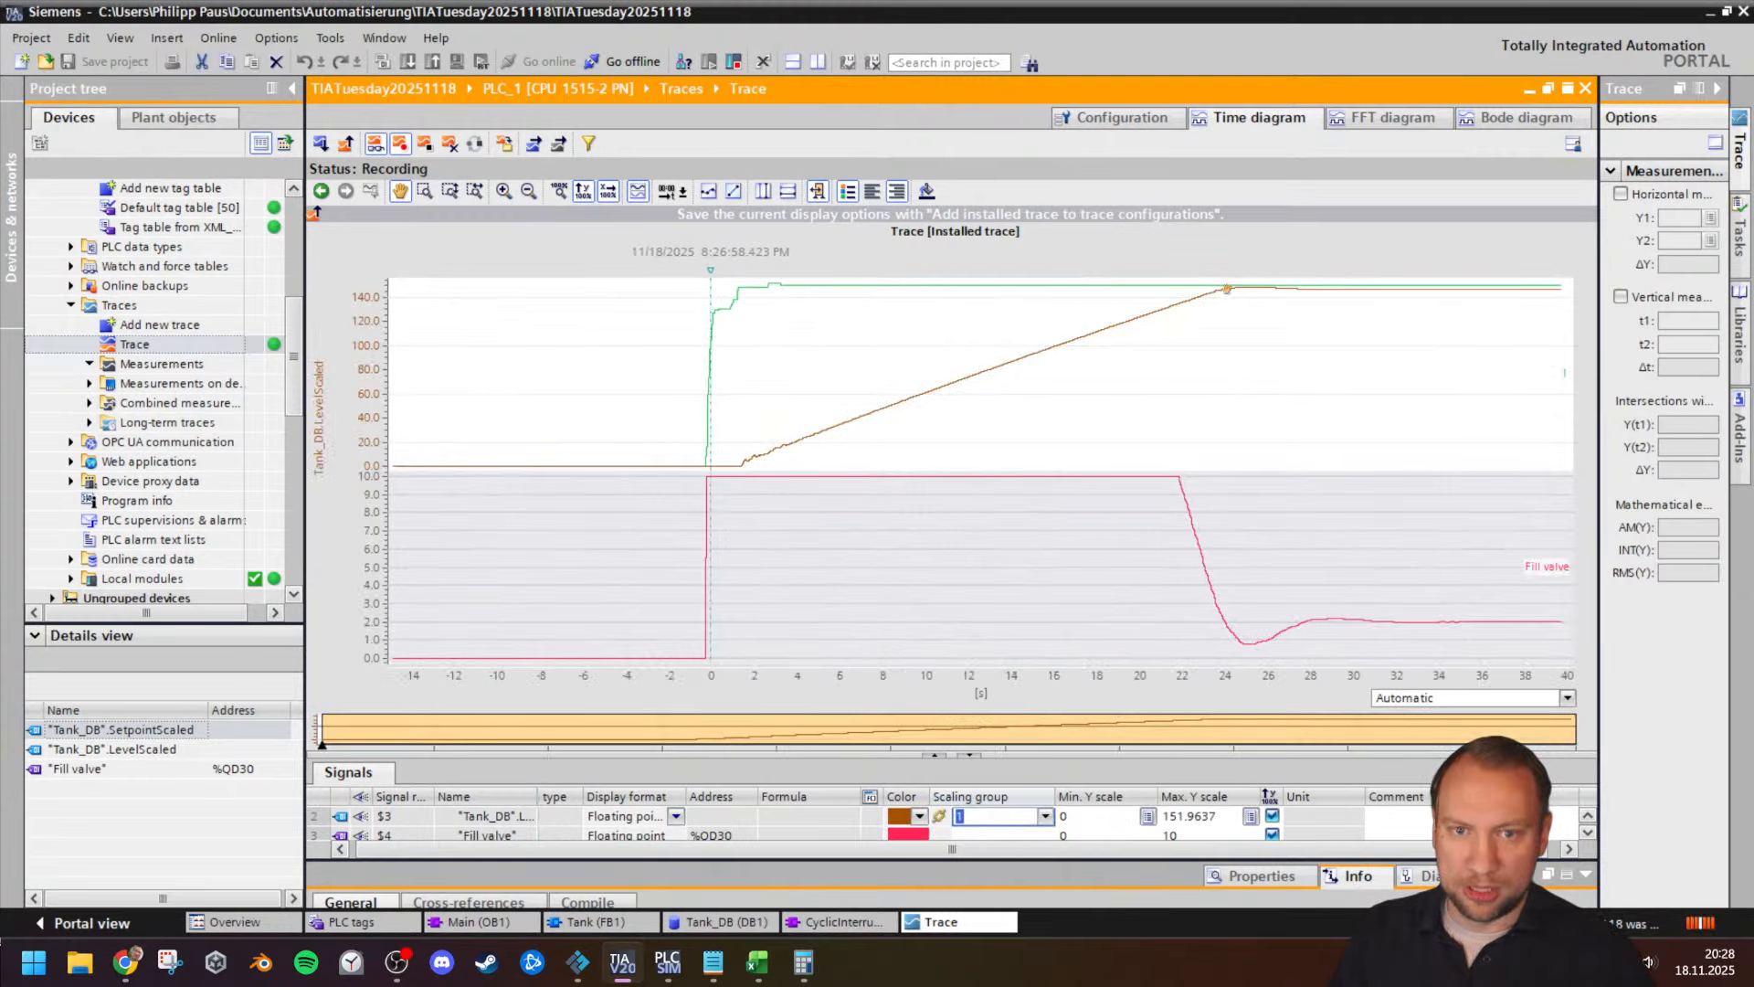
key("ctrl")
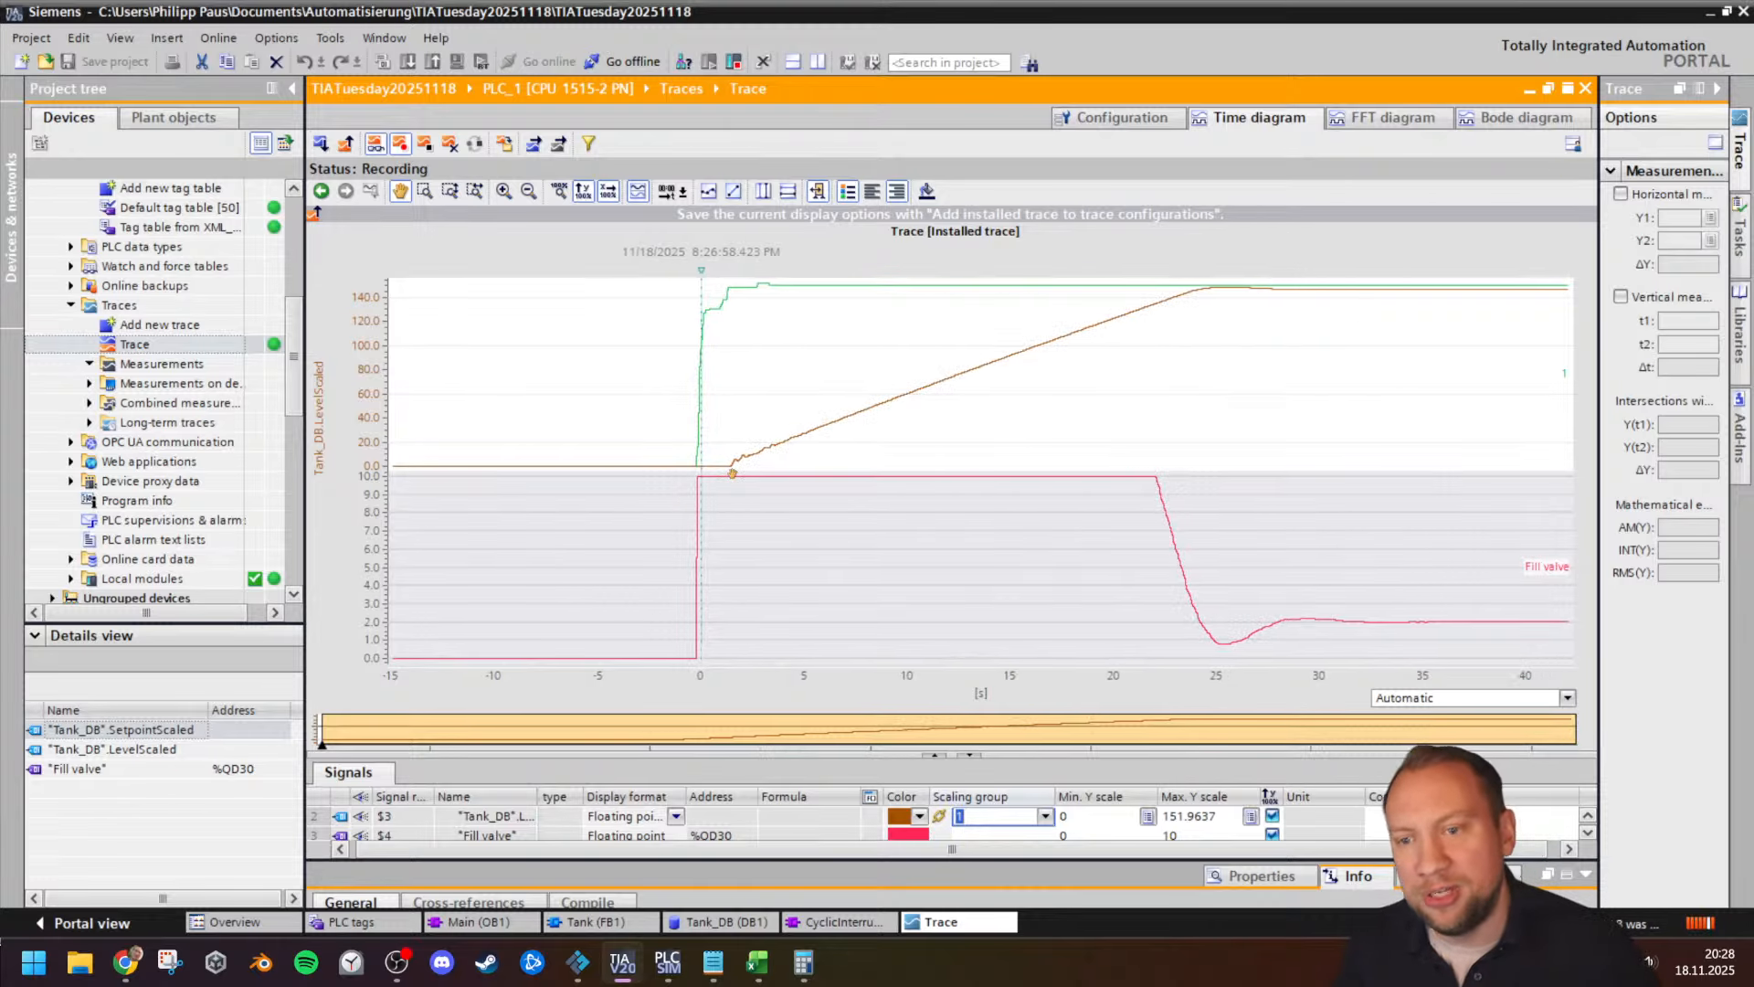
key("ctrl")
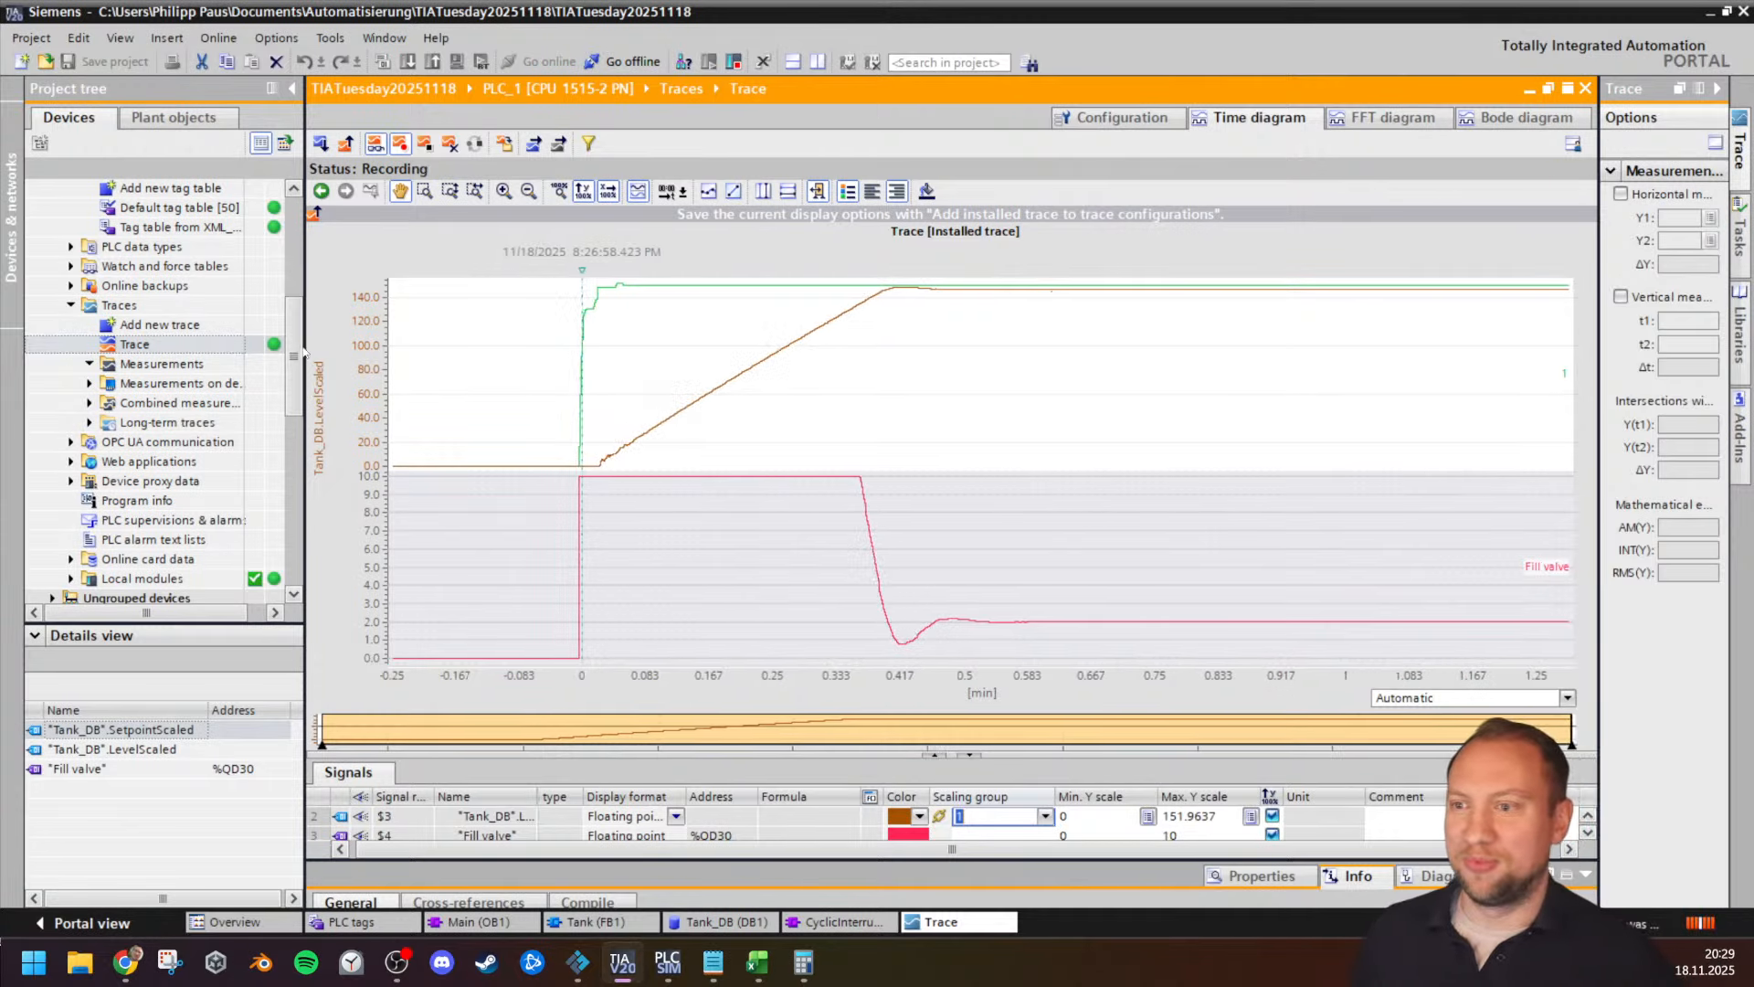
Step: Open the Tank [FB1] block and examine its proportional part and valve opening networks
scroll(164, 365, "up", 6)
double_click(155, 382)
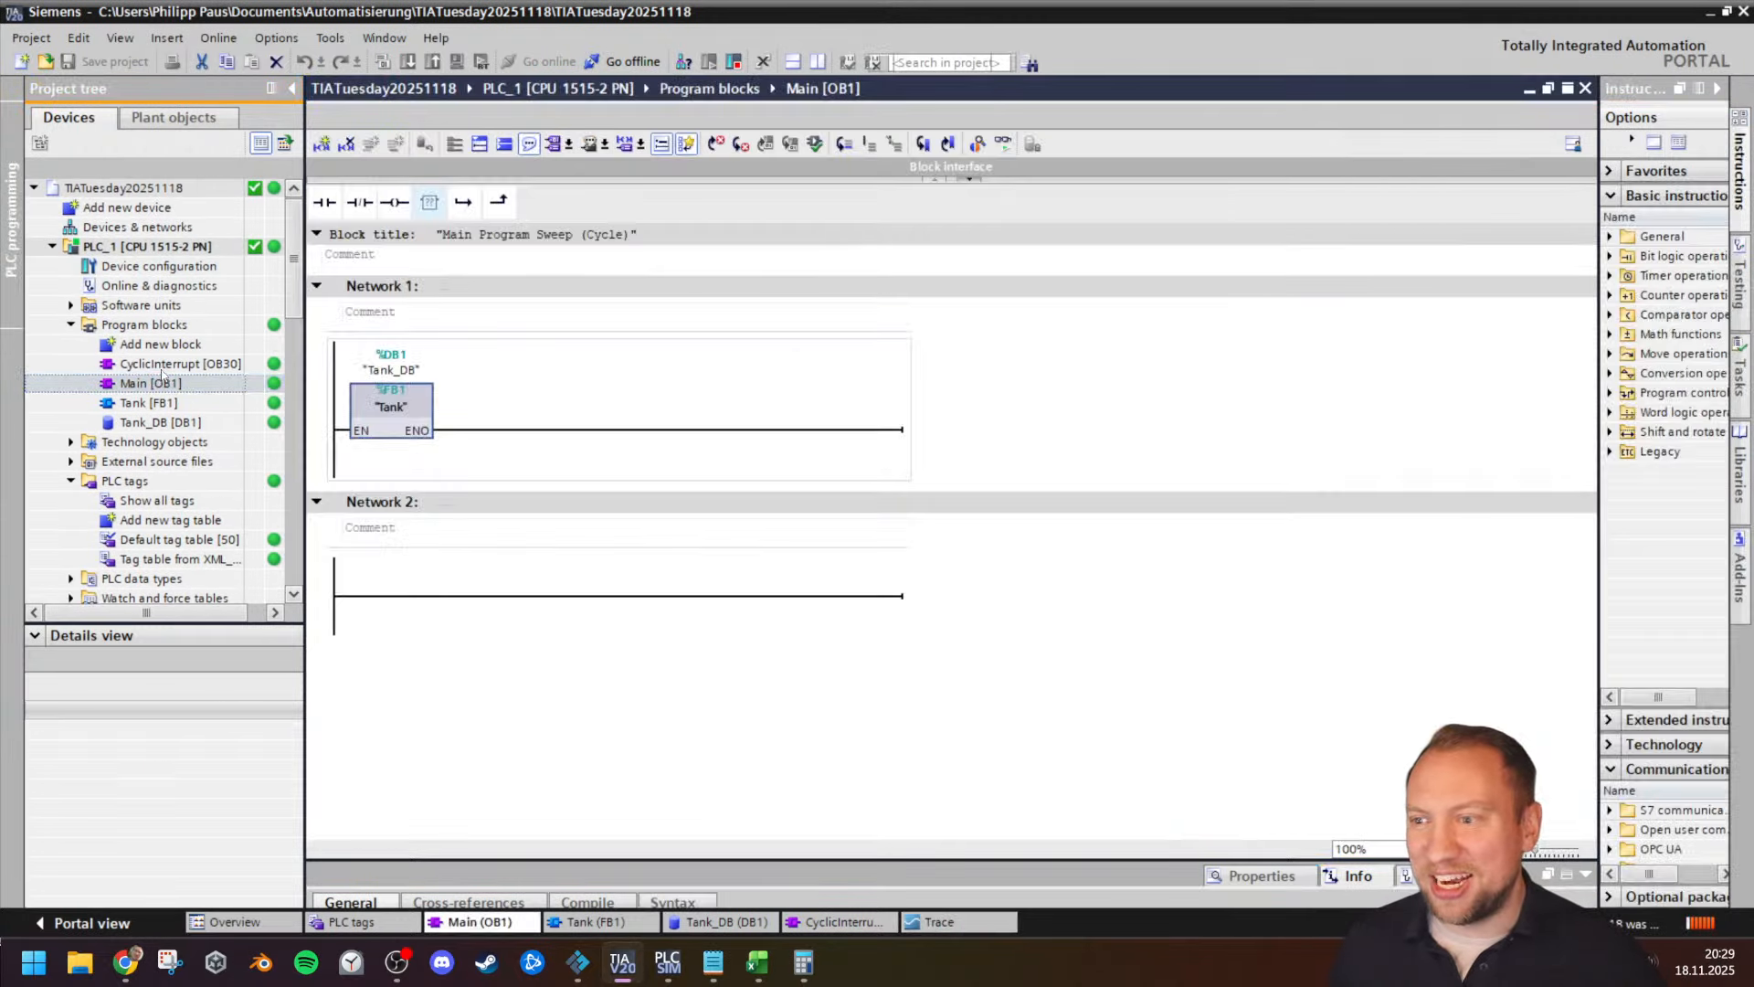
double_click(148, 402)
scroll(1044, 551, "down", 3)
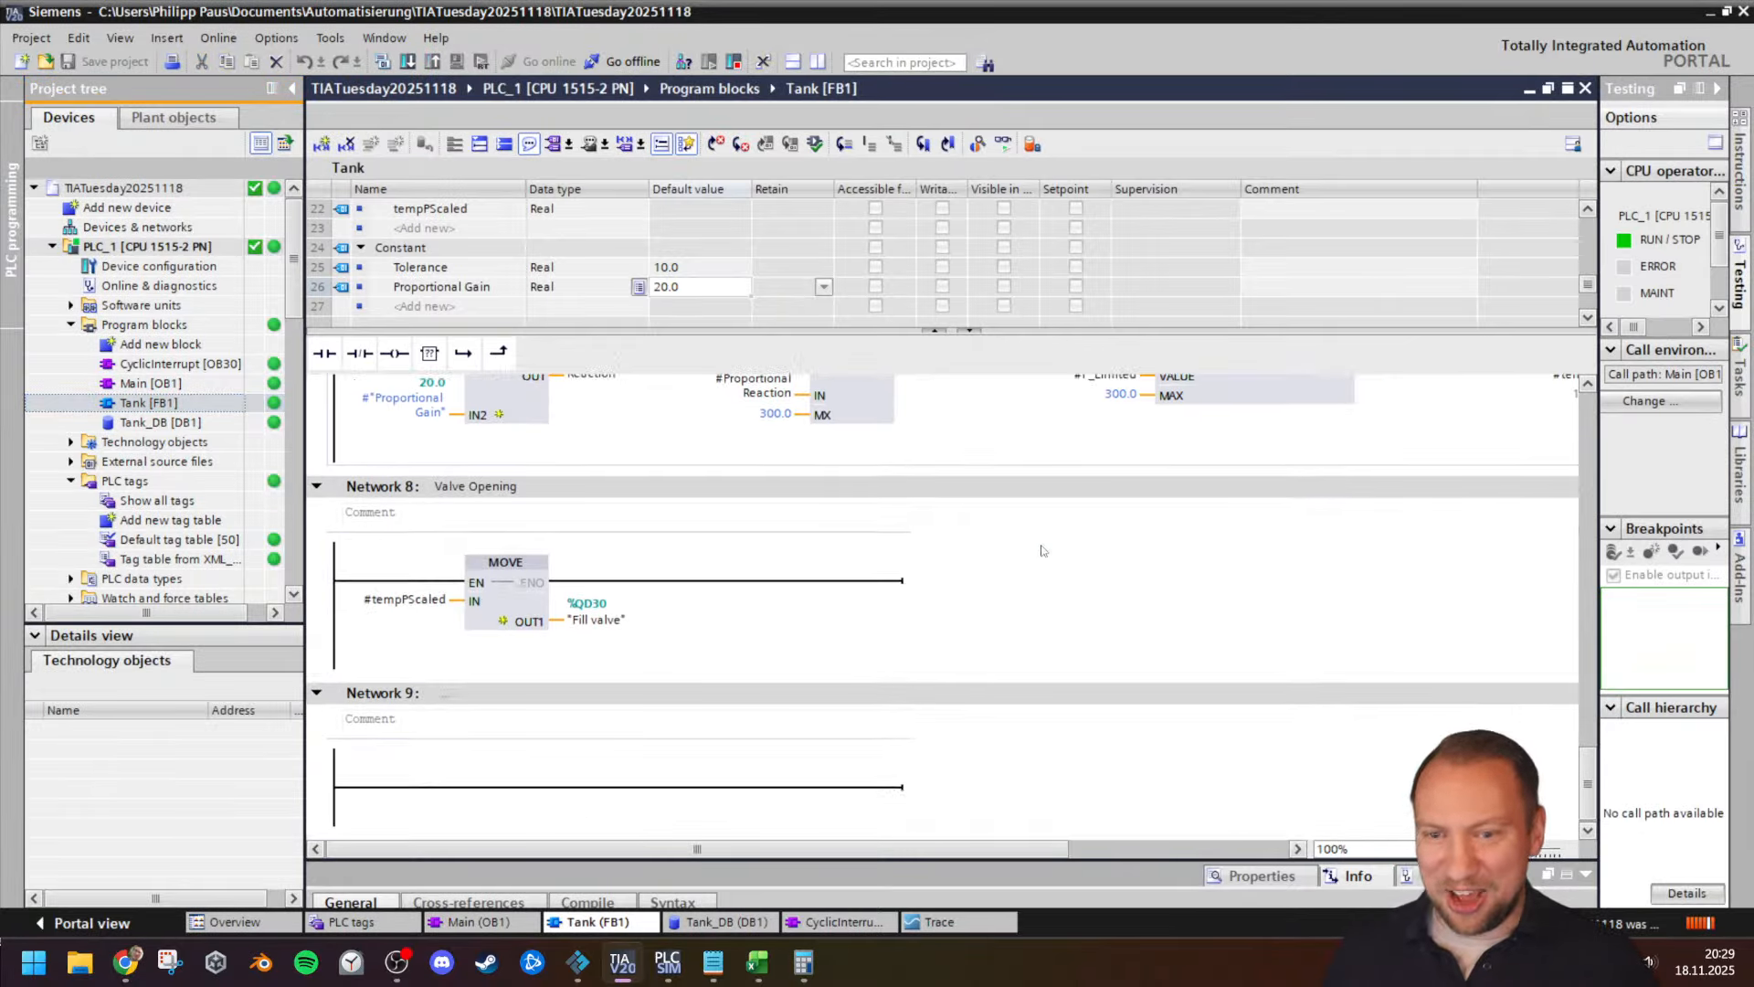
scroll(1044, 551, "up", 5)
scroll(1045, 563, "down", 2)
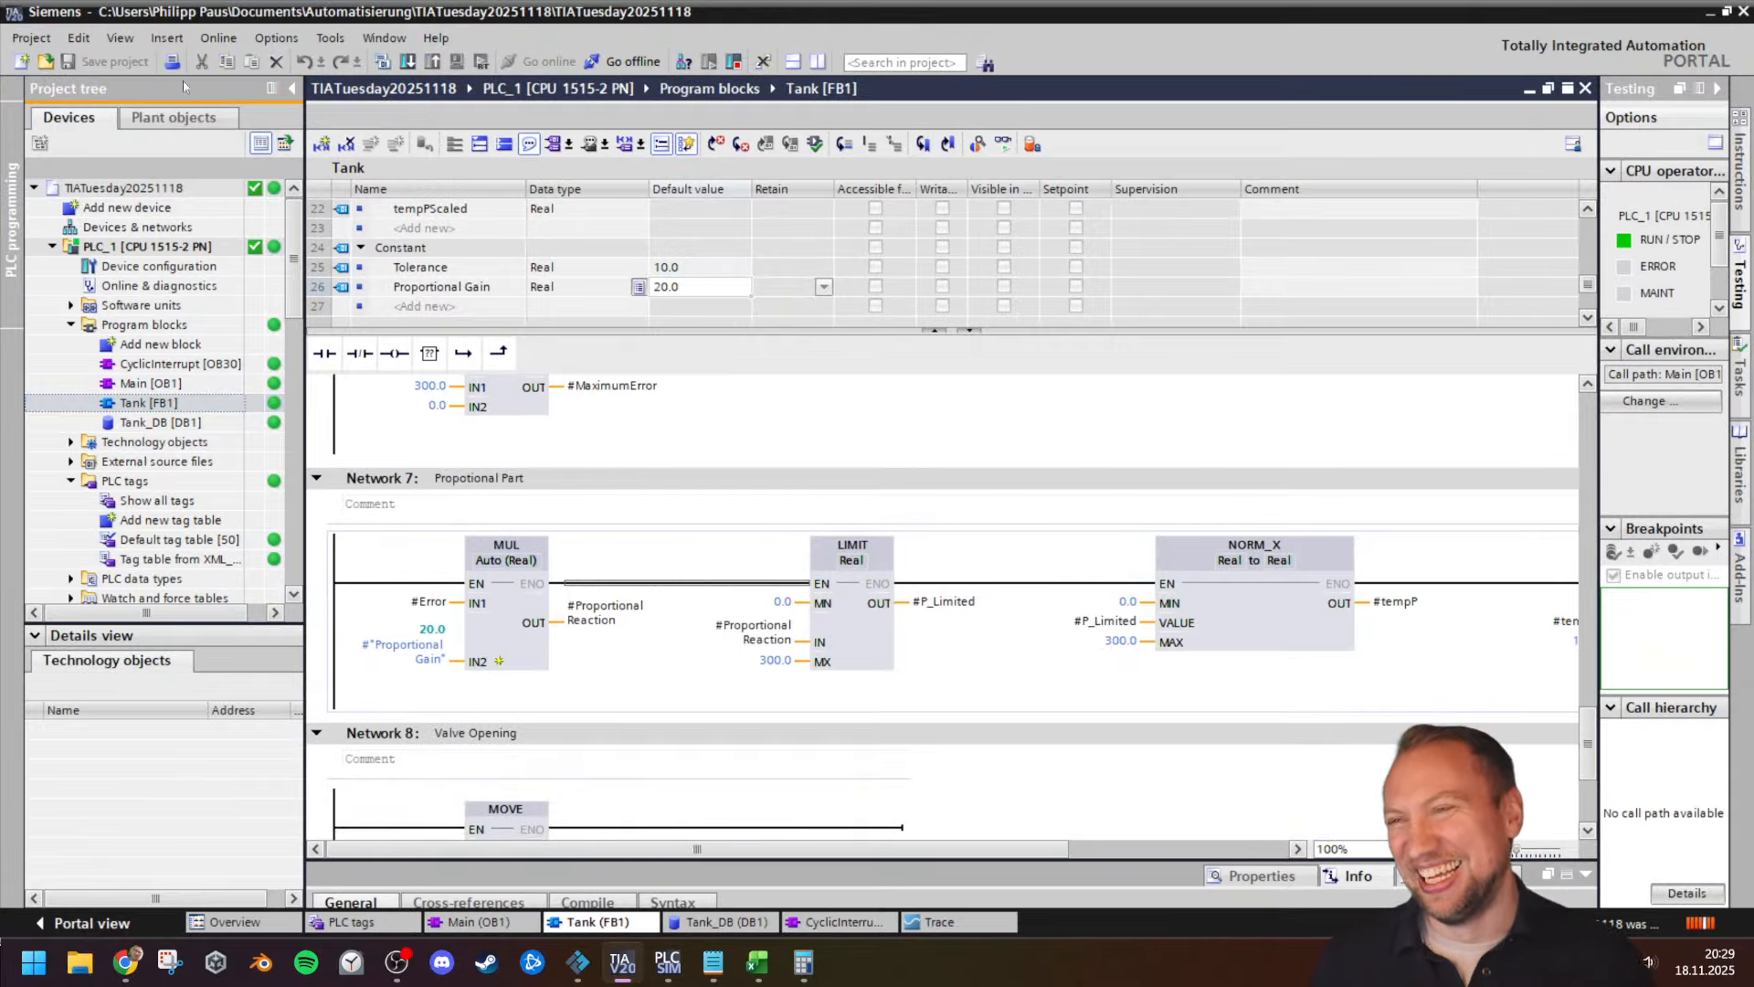
scroll(1038, 567, "down", 3)
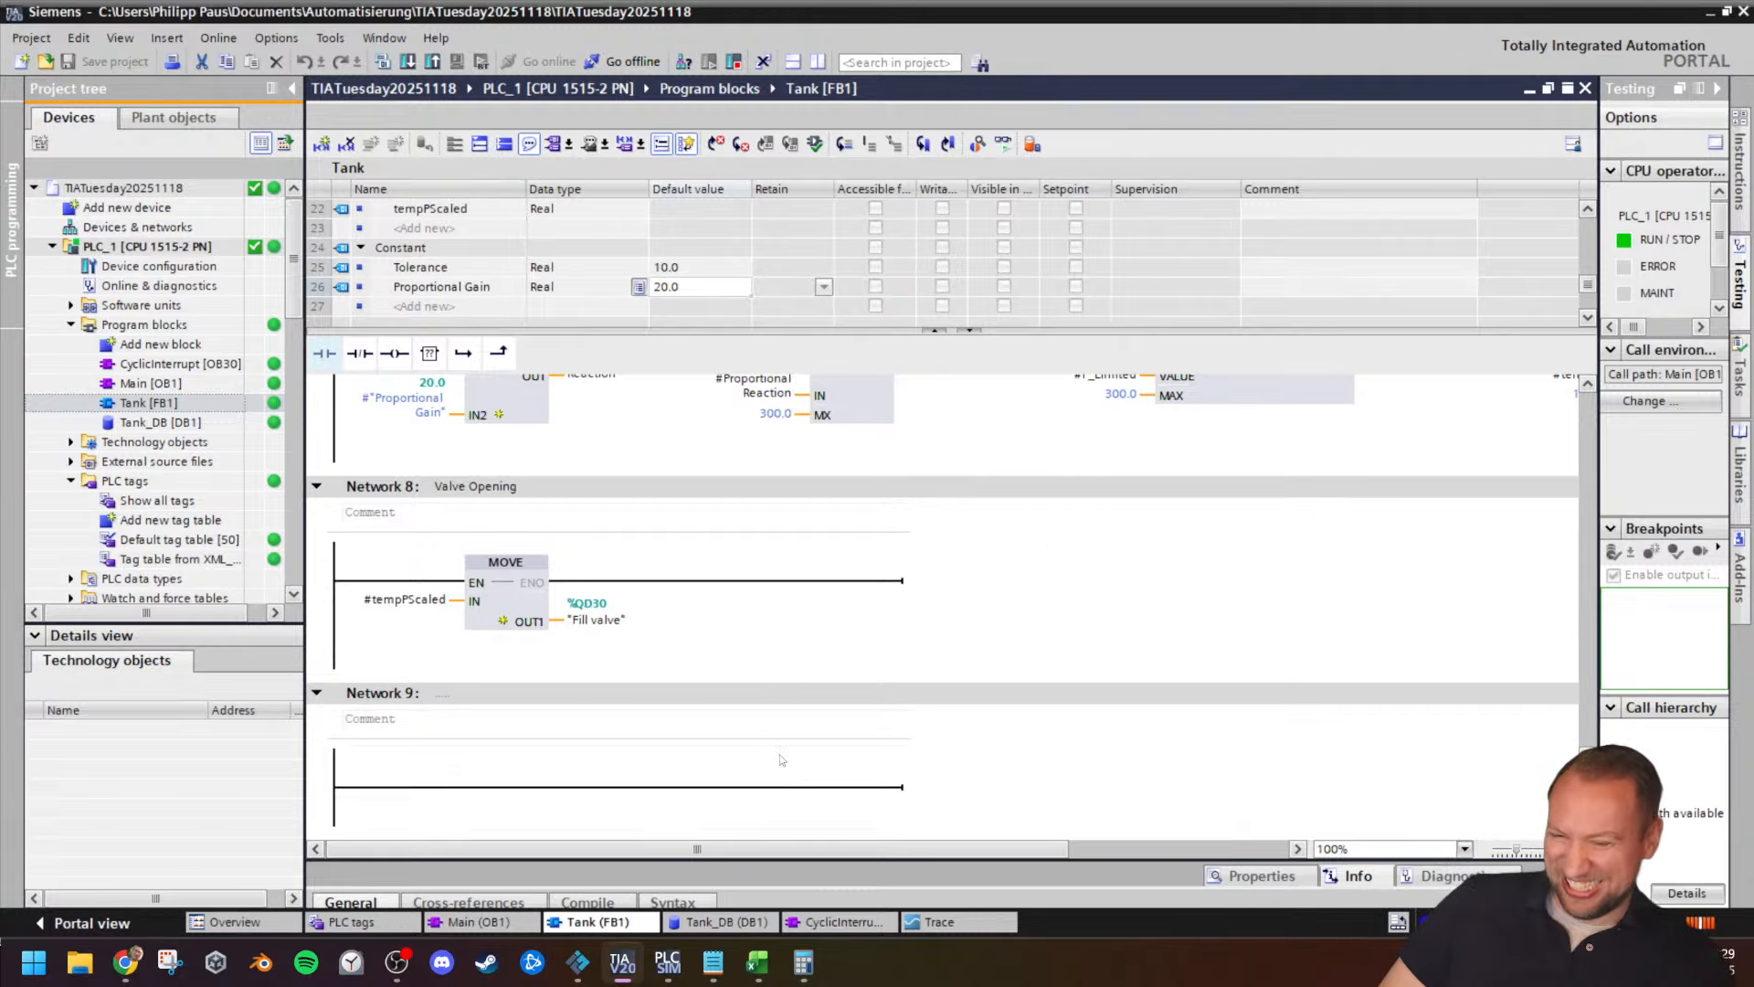
Step: Switch to Factory IO to check the tank level and valve values, and return to the running trace in TIA Portal
mouse_move(578, 959)
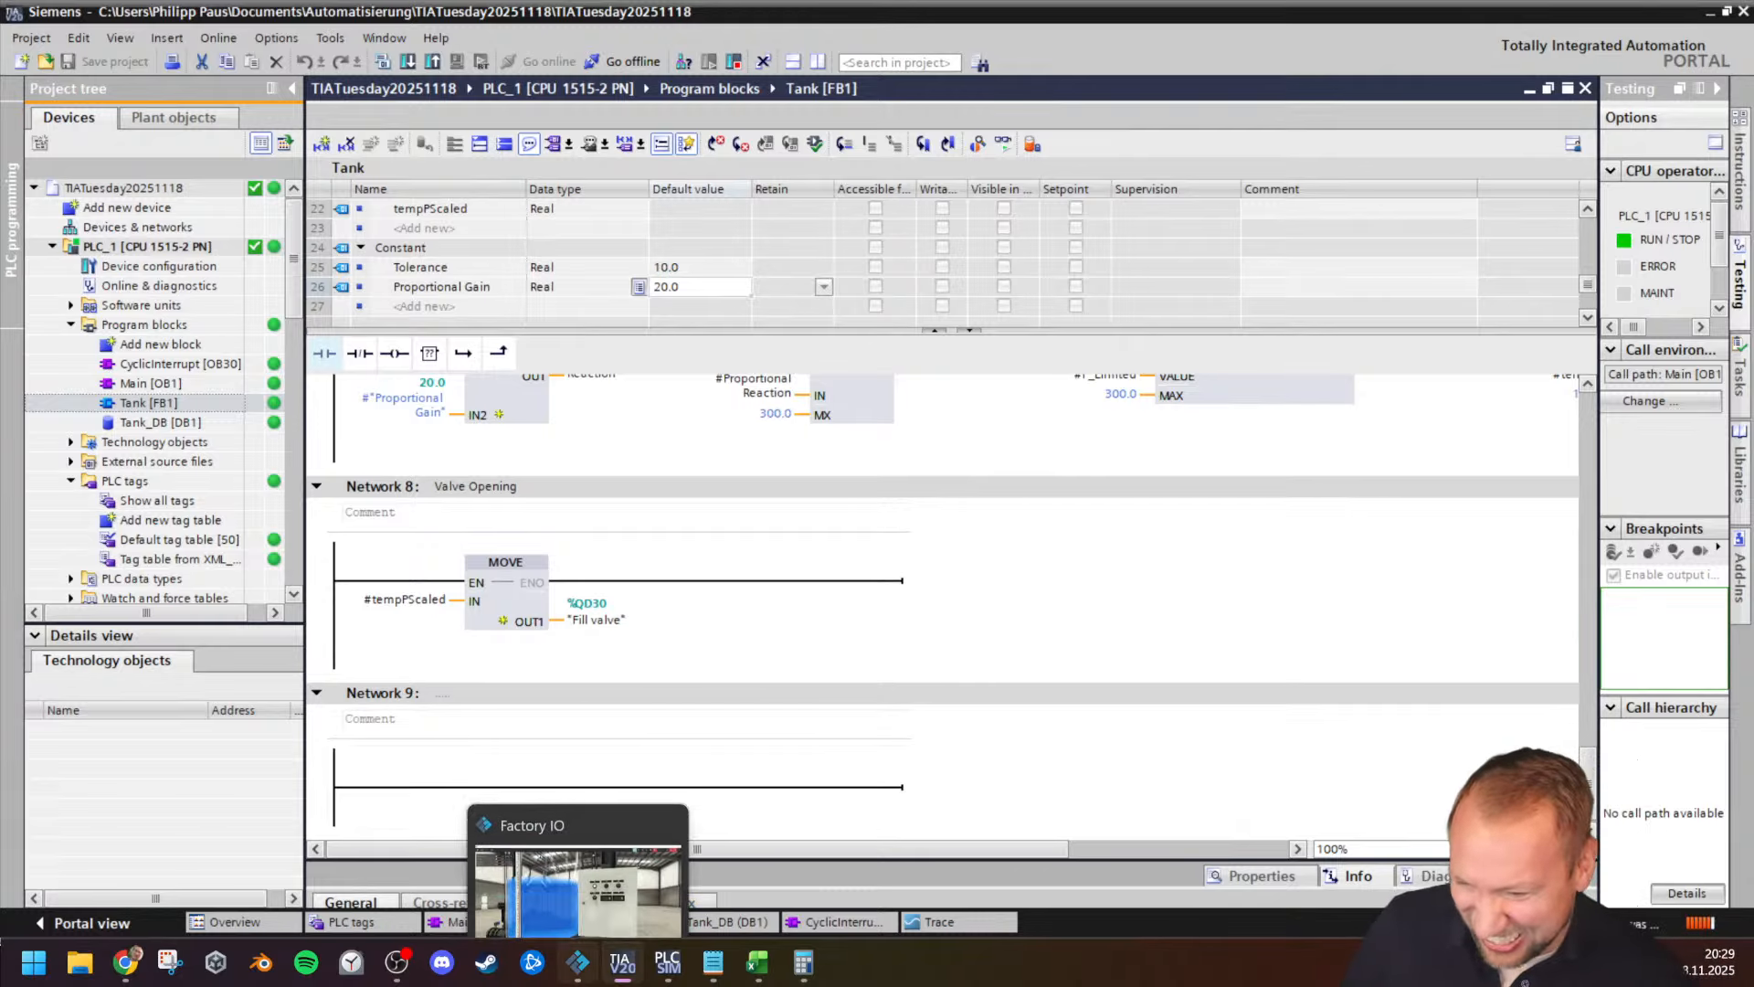
left_click(601, 897)
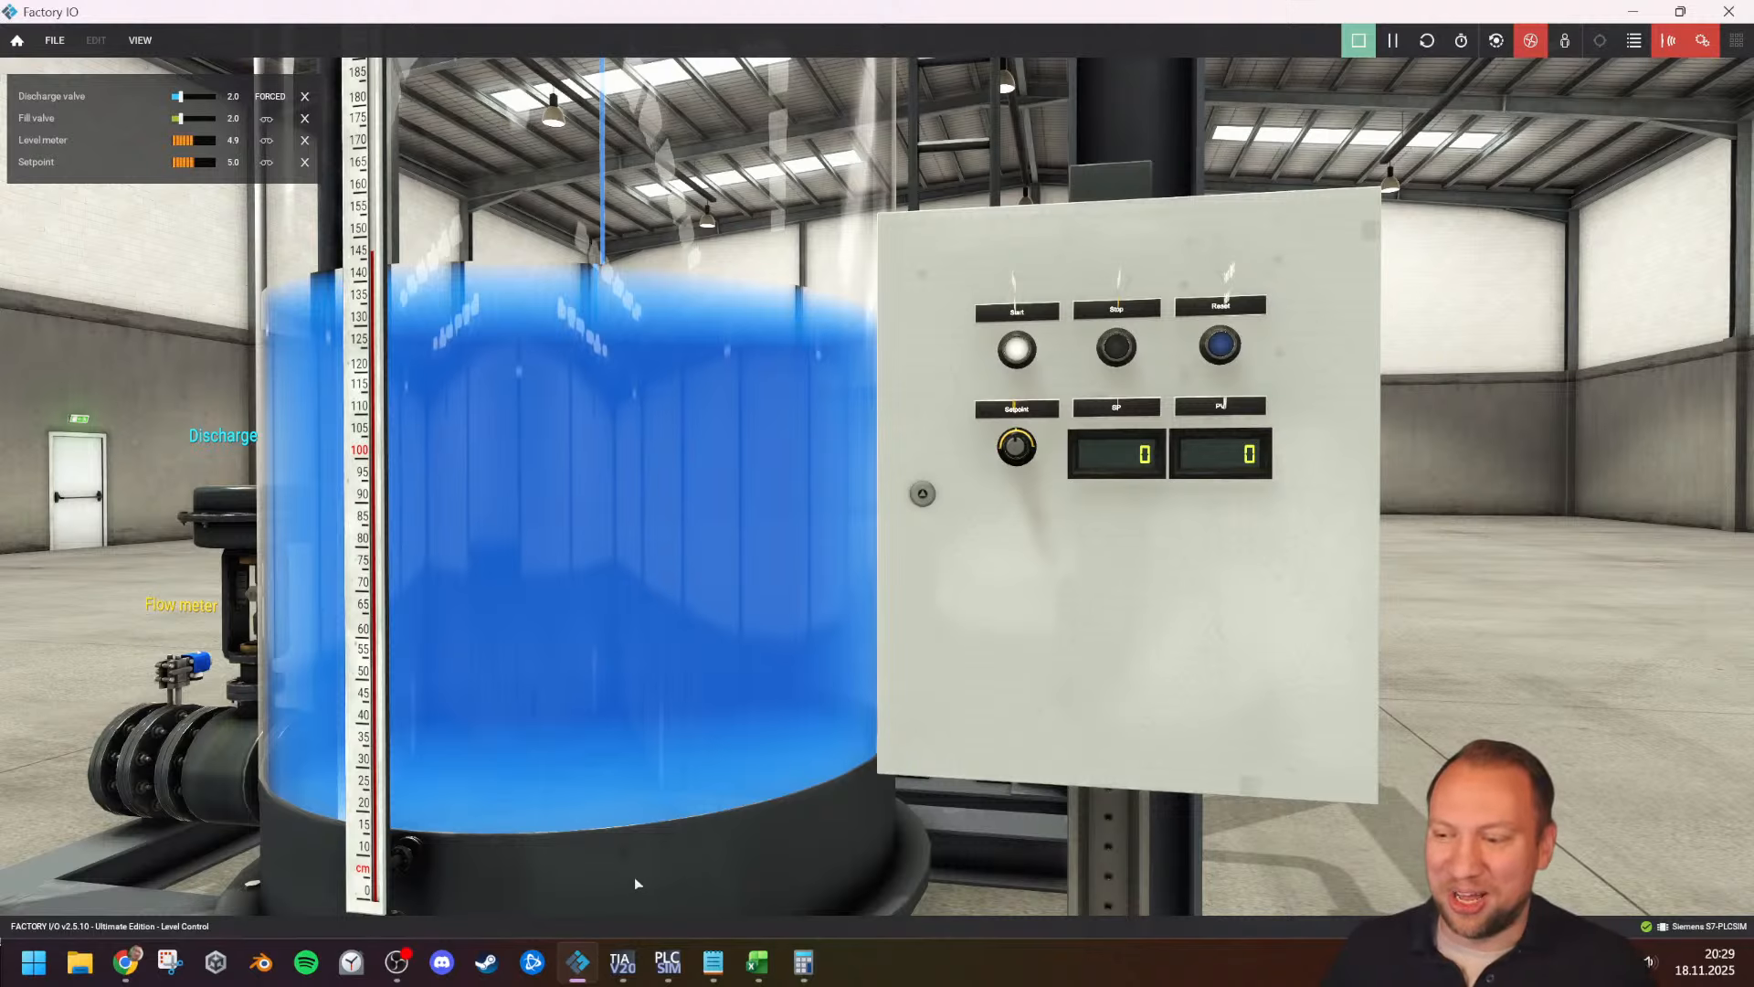
left_click(620, 974)
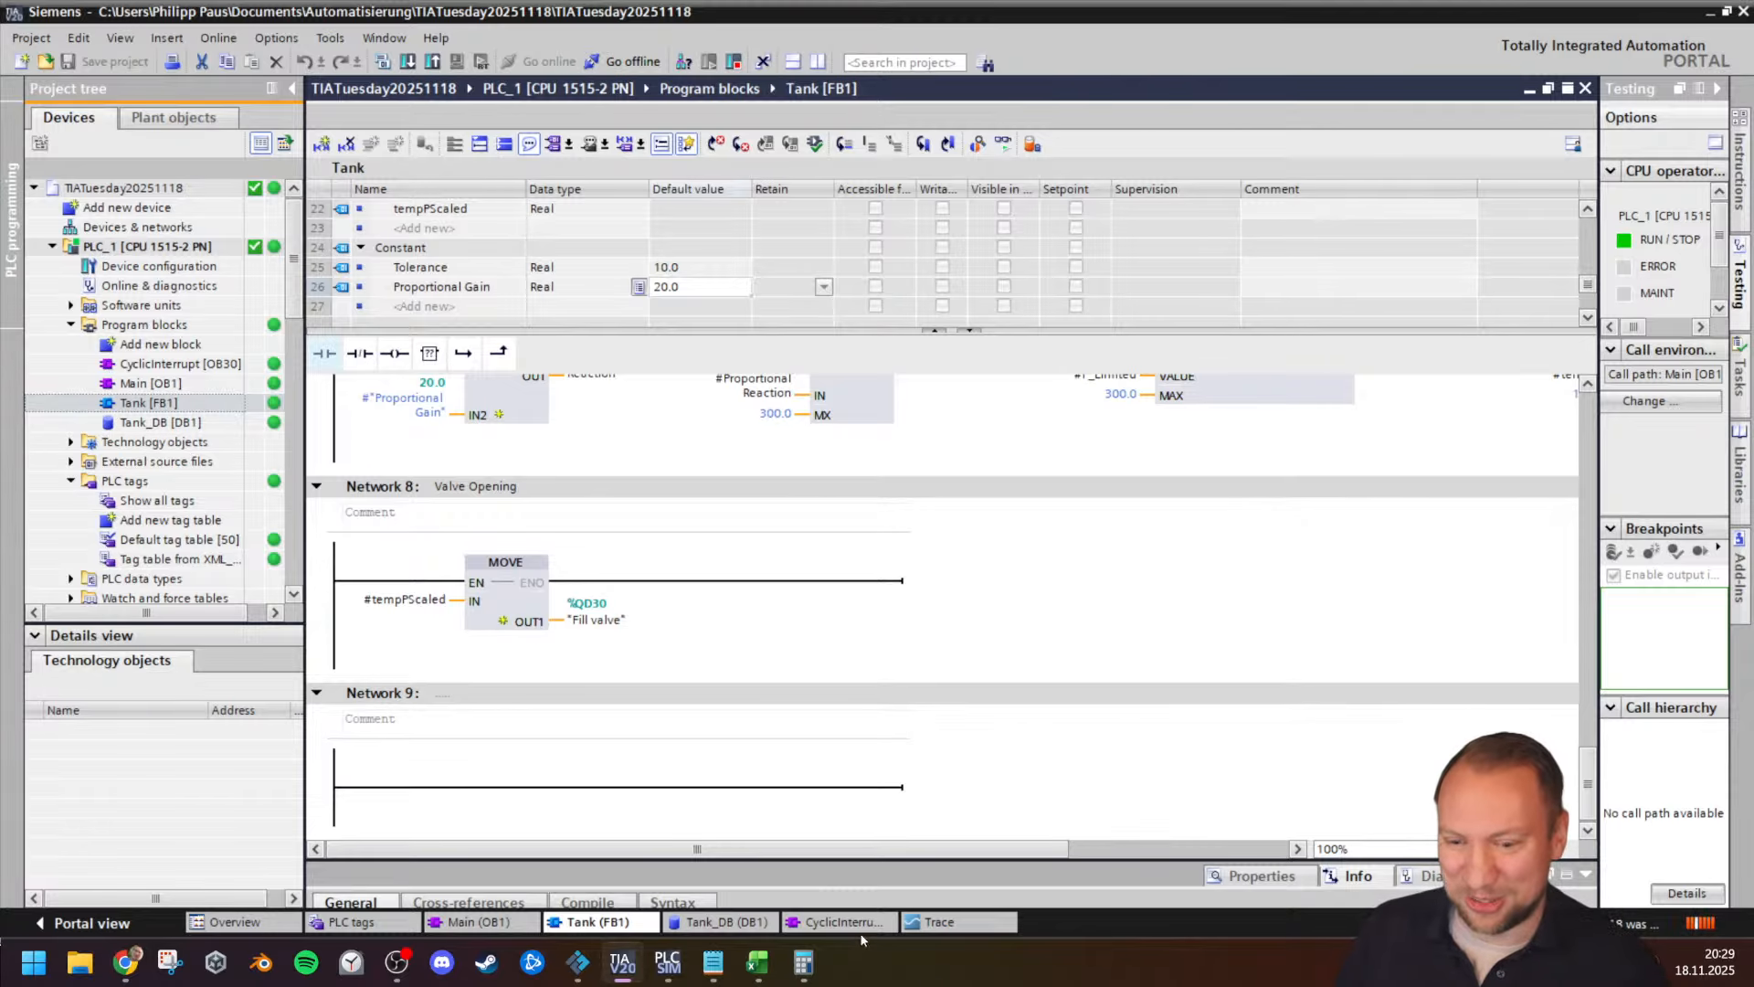
left_click(939, 931)
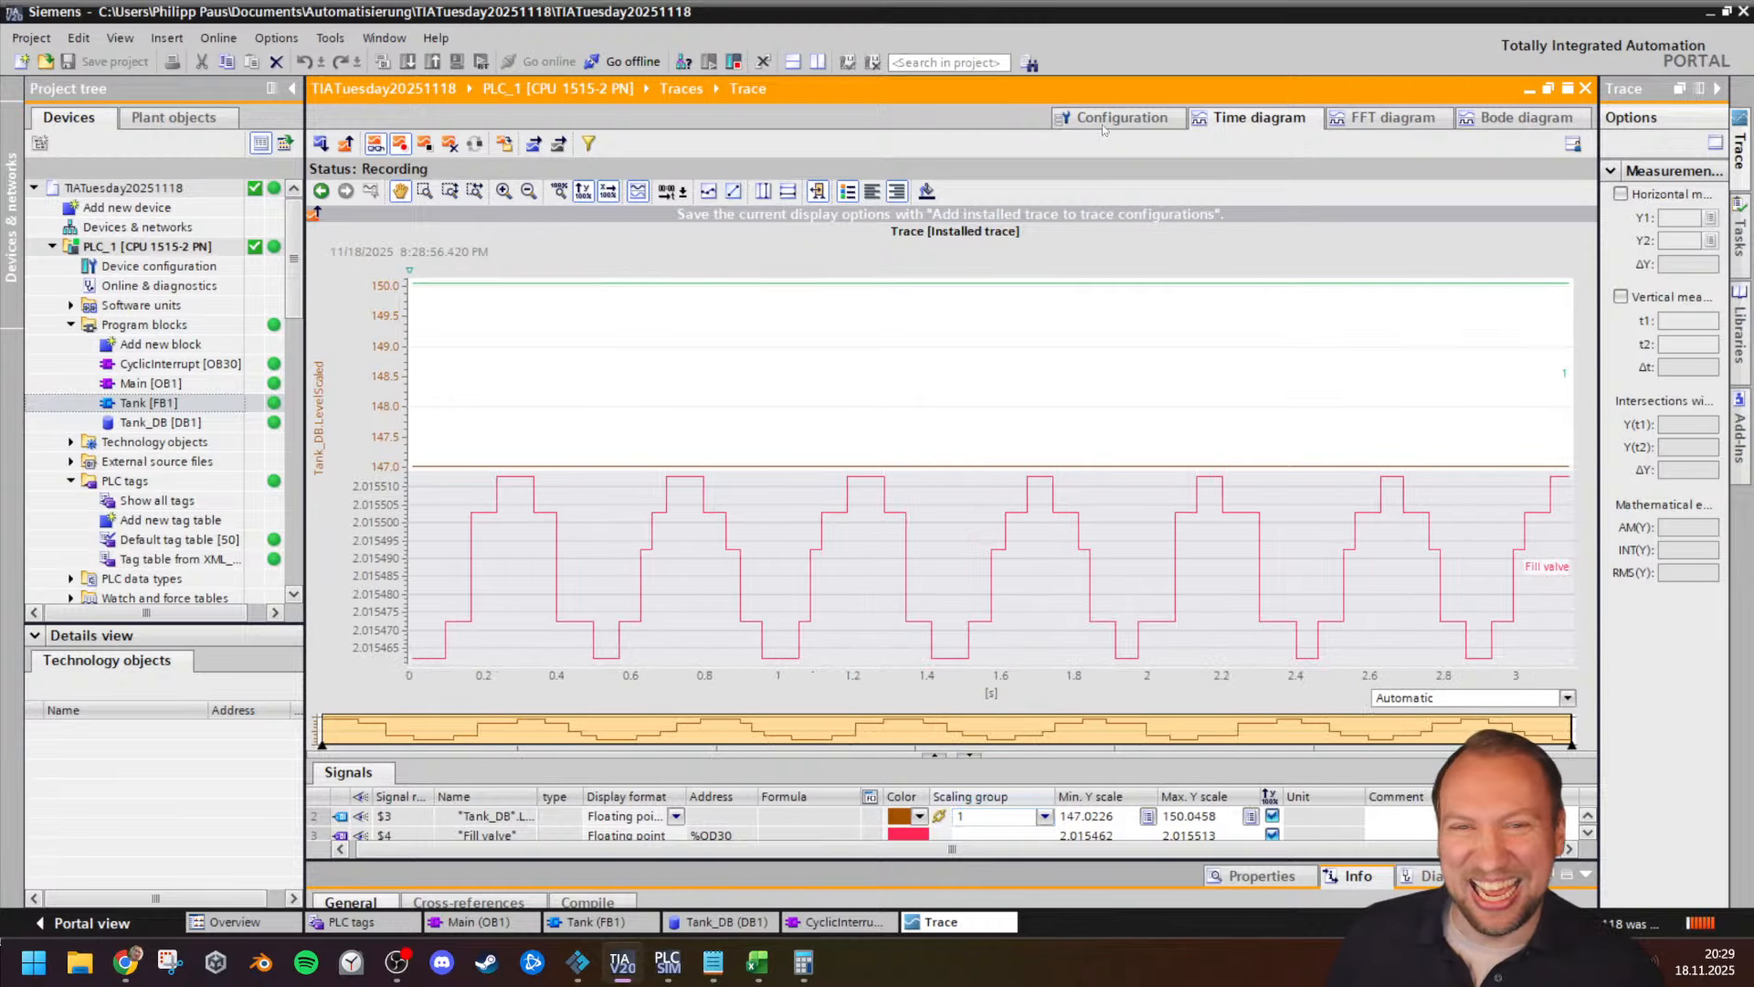
Step: Open the recorded measurement Trace_001 from the measurements on the device's memory card
left_click(160, 422)
scroll(147, 393, "down", 7)
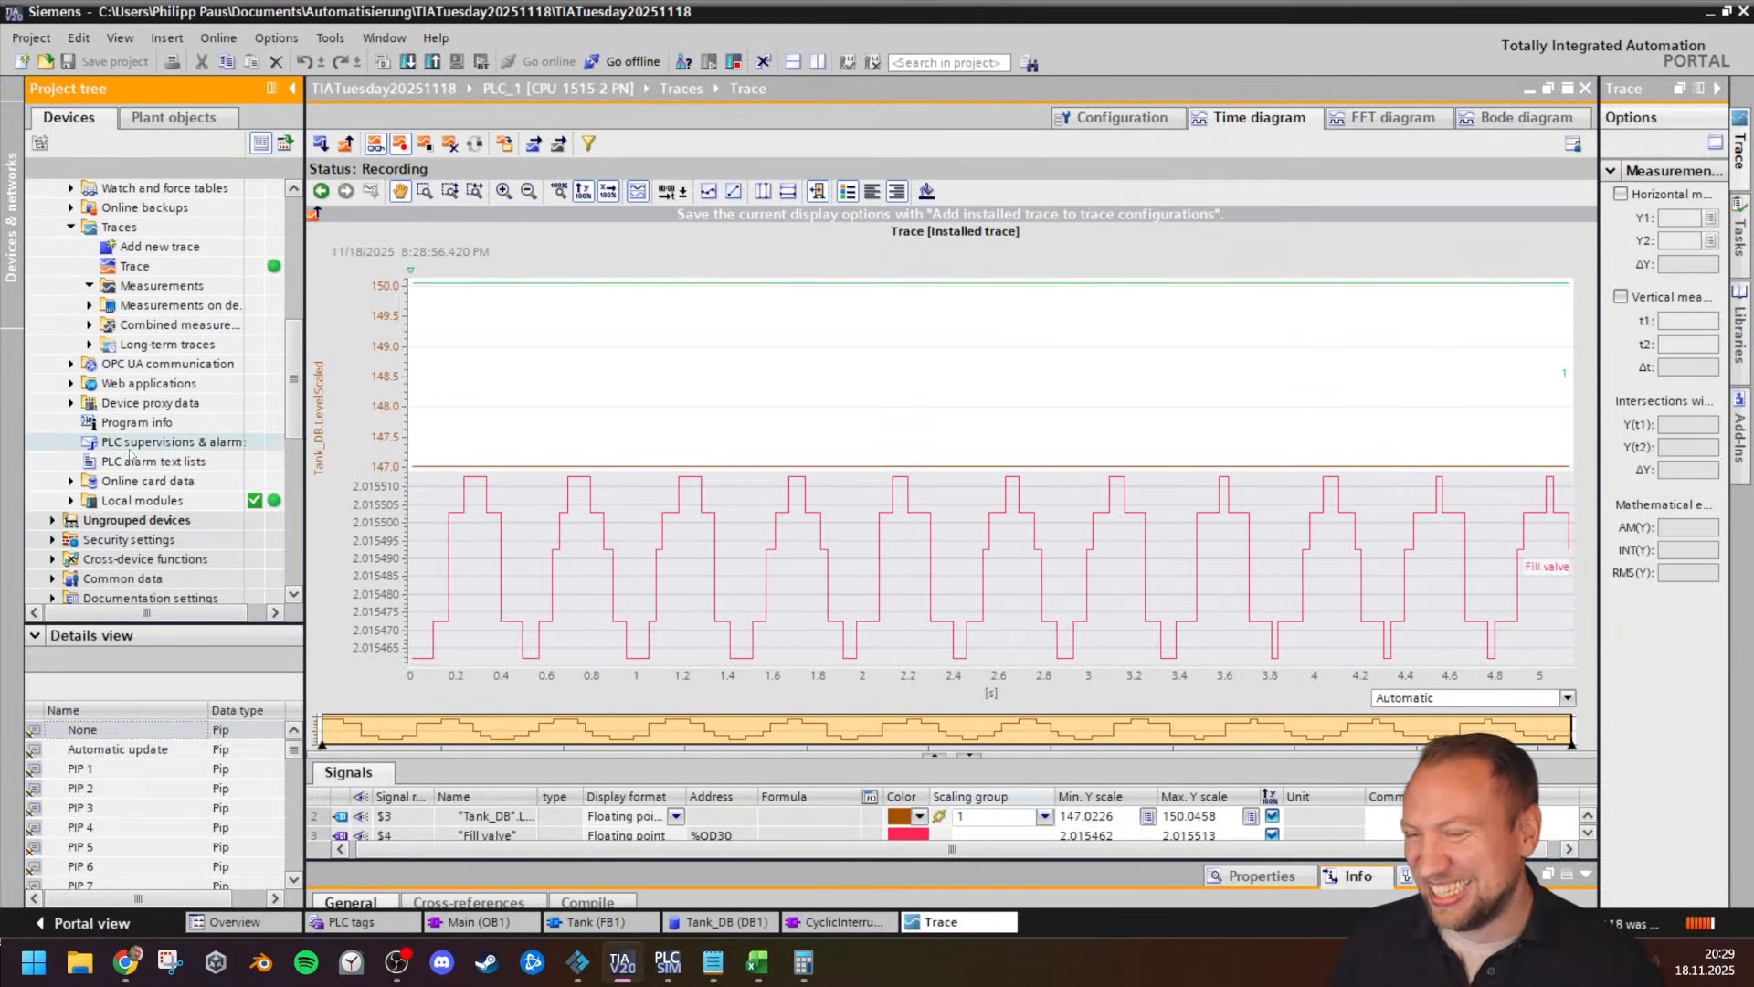
left_click(88, 305)
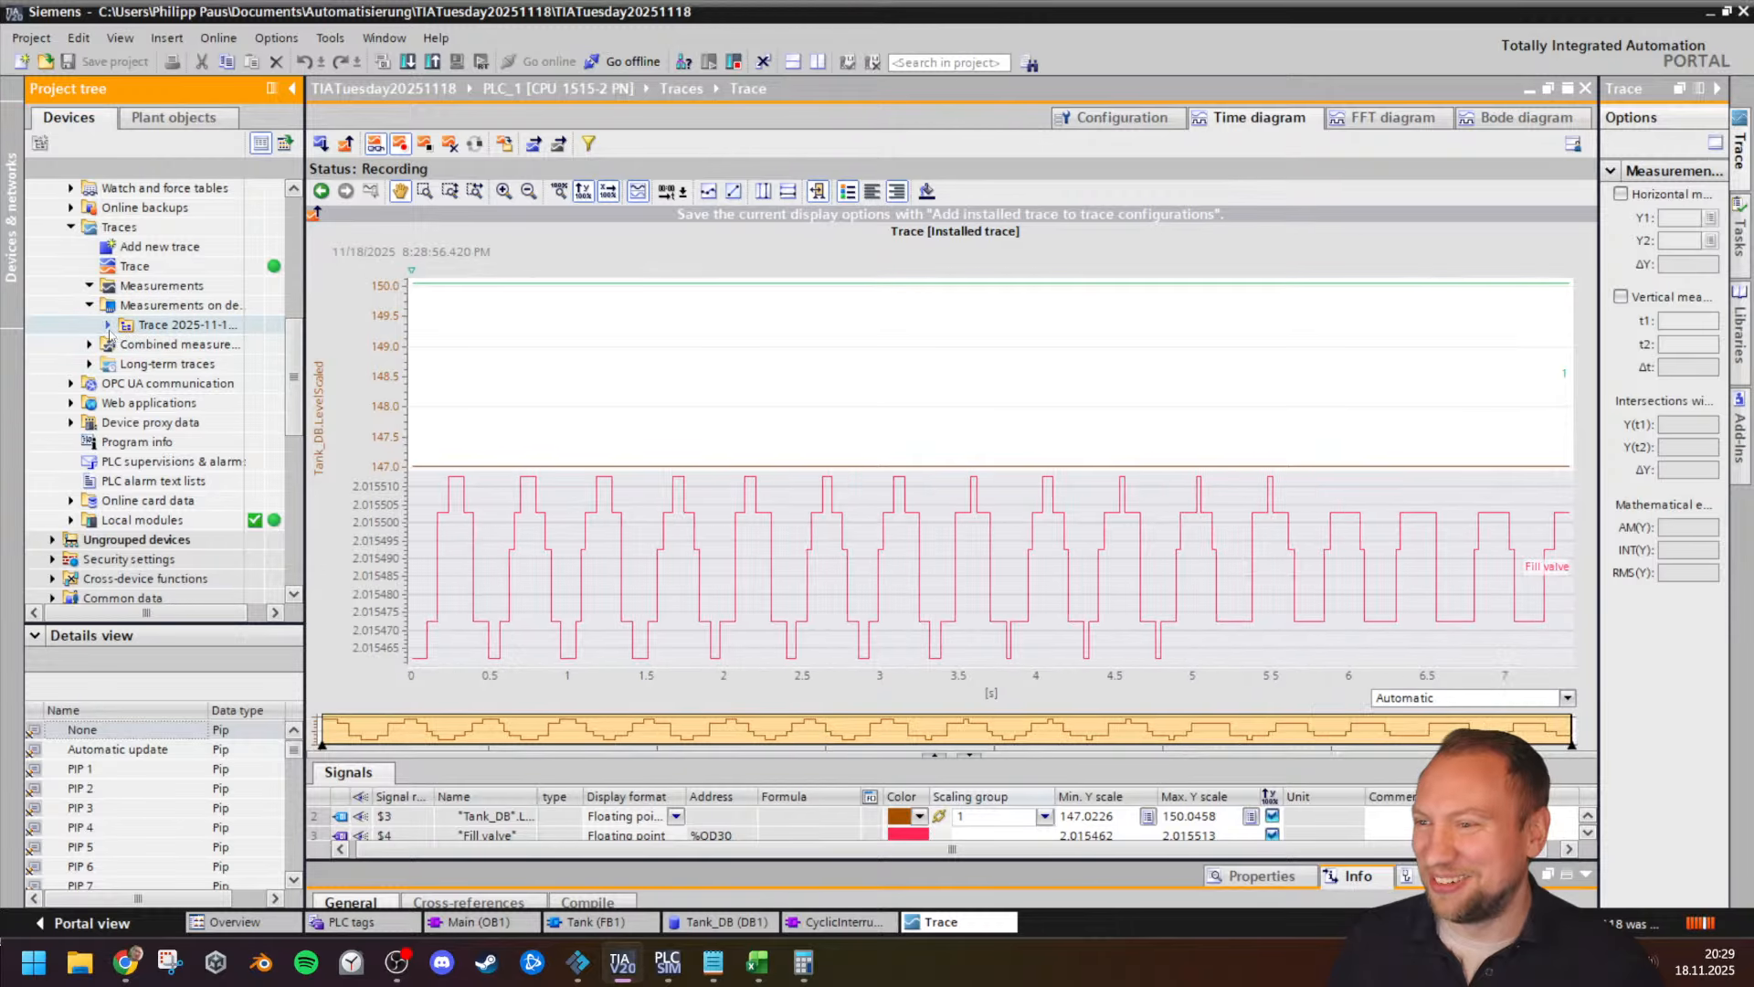
double_click(183, 344)
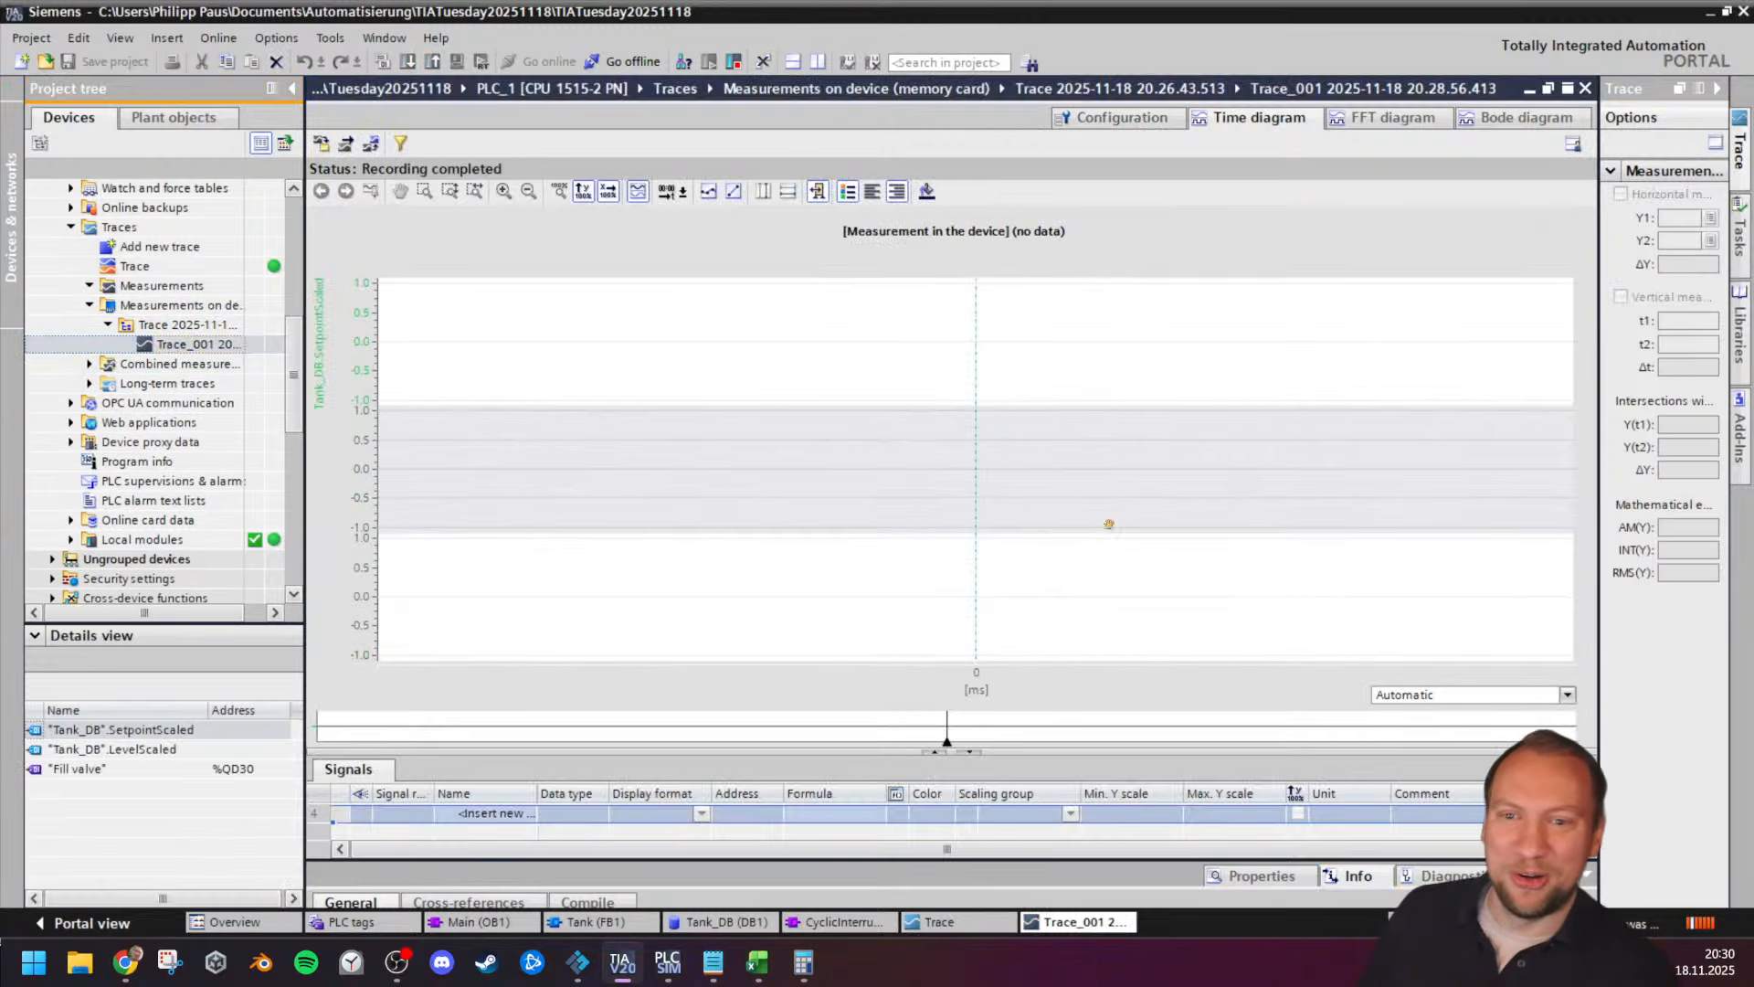
Step: Put the measurement's SetpointScaled and LevelScaled signals in scaling group 1 and enlarge the diagram area over the signal table
left_click(828, 810)
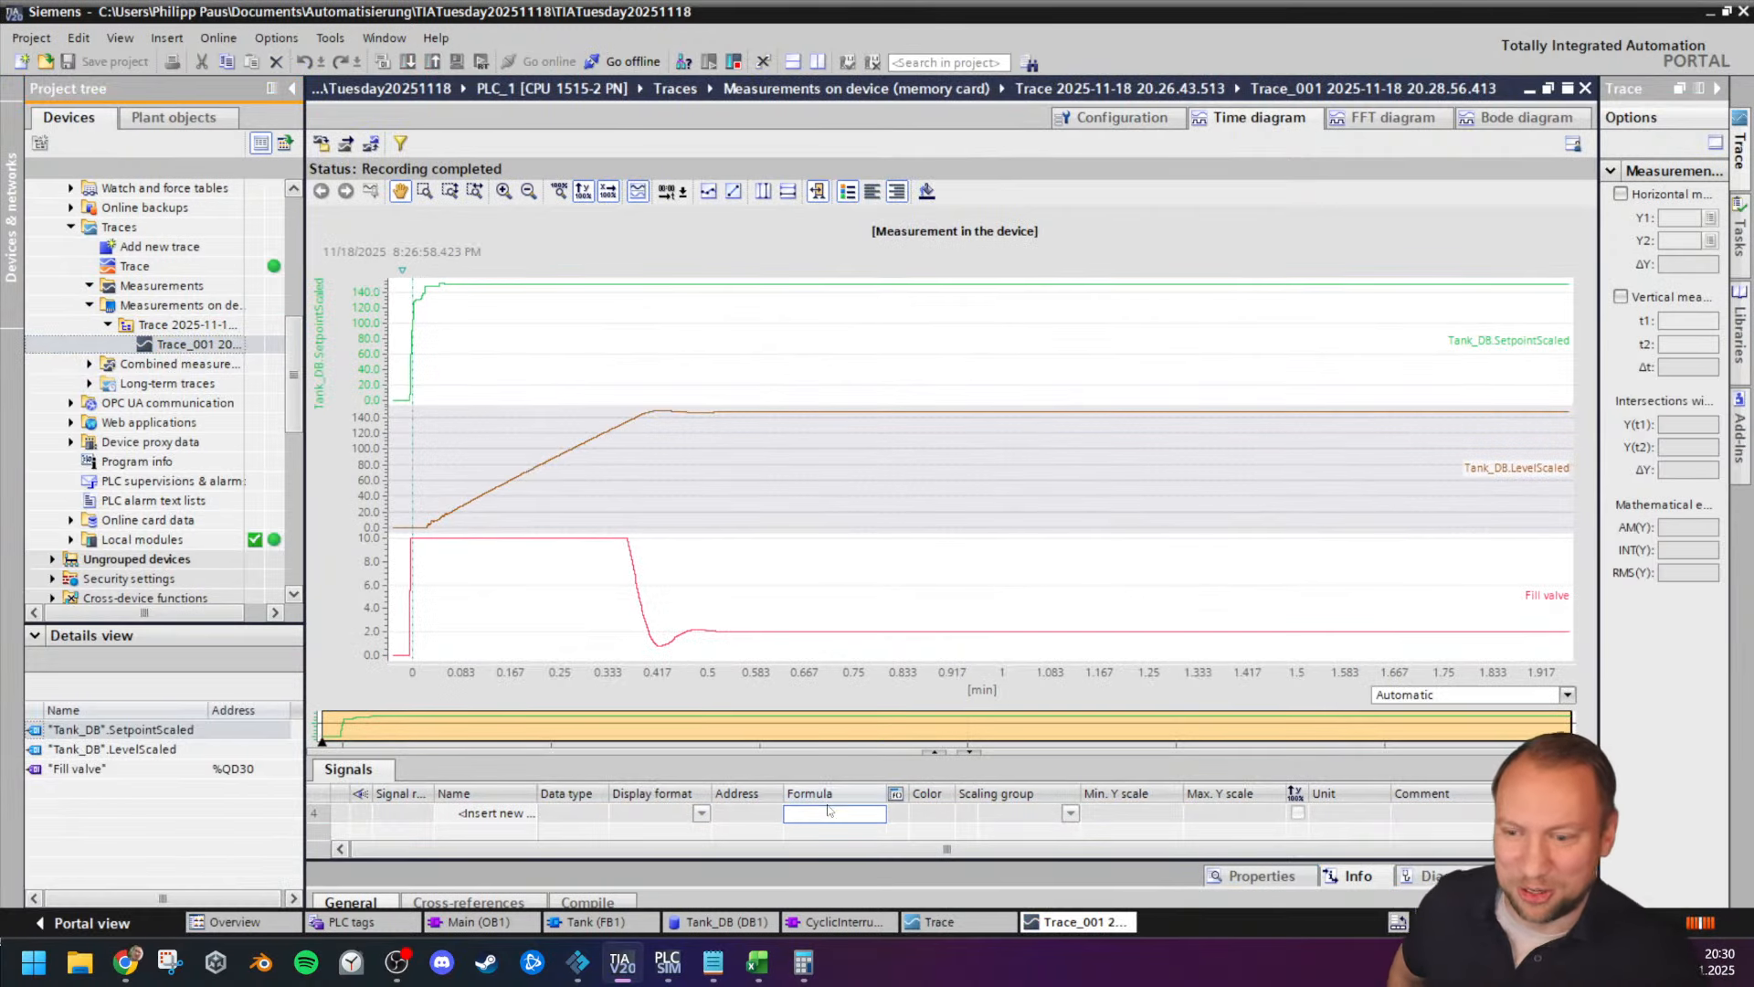
left_click(1001, 693)
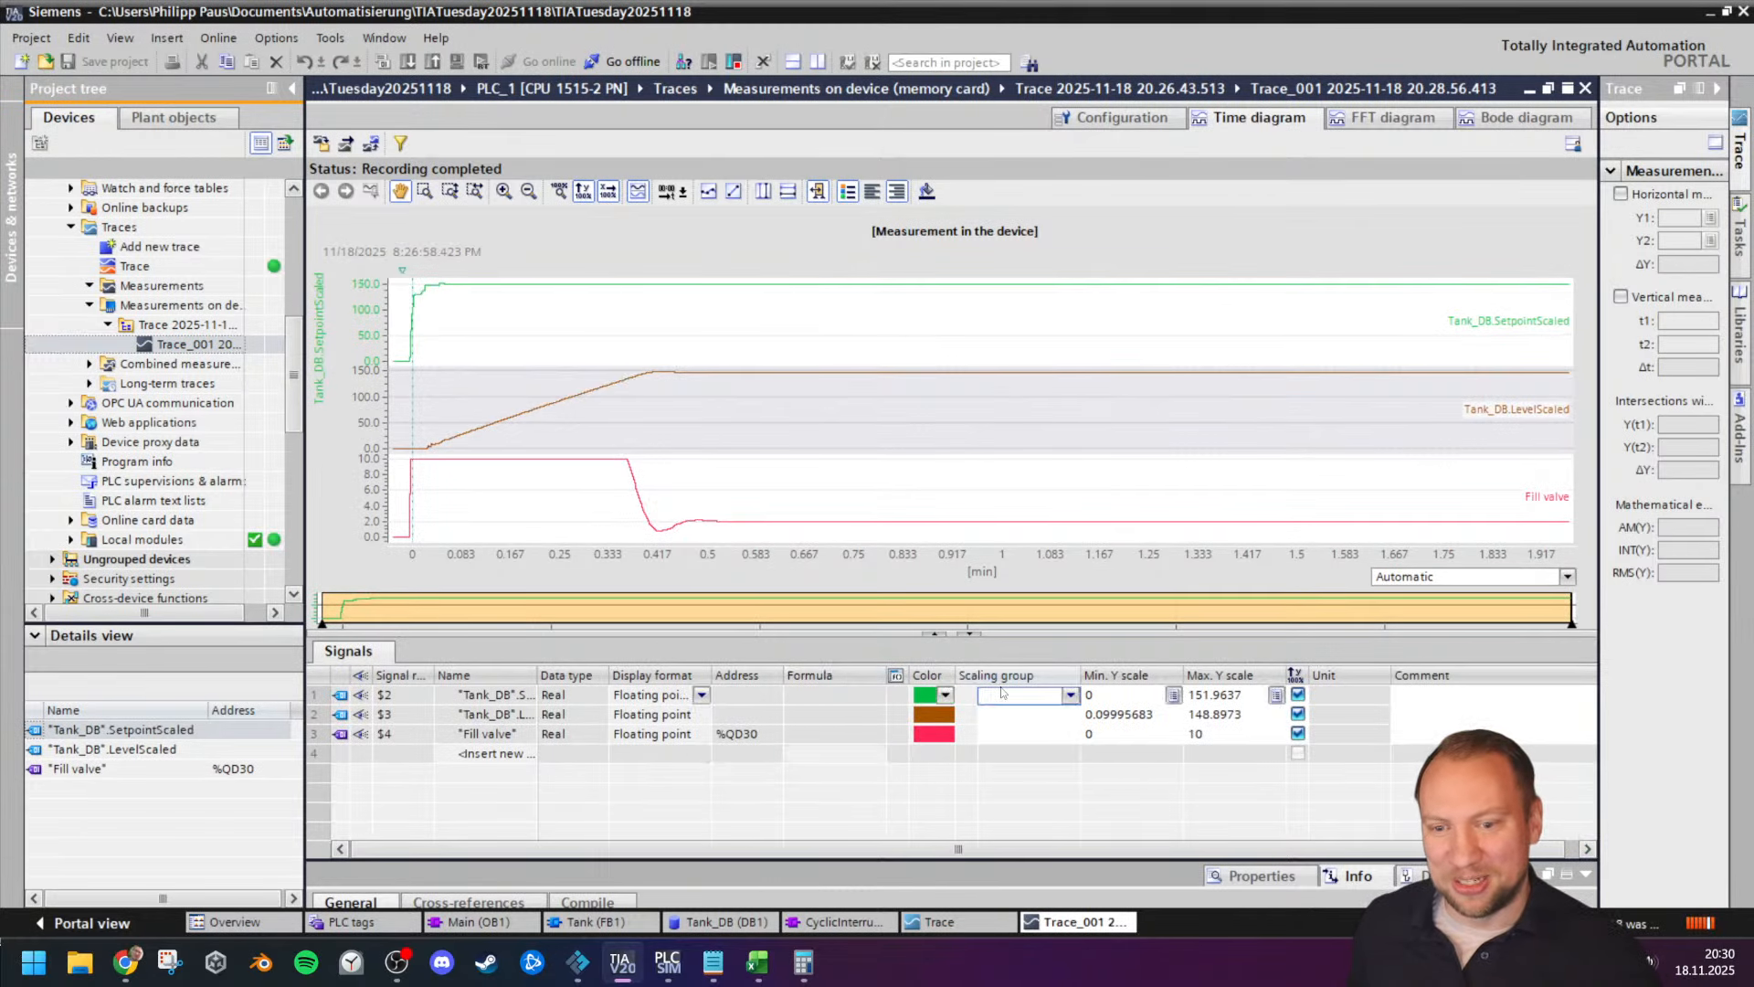
type("1")
left_click(1012, 713)
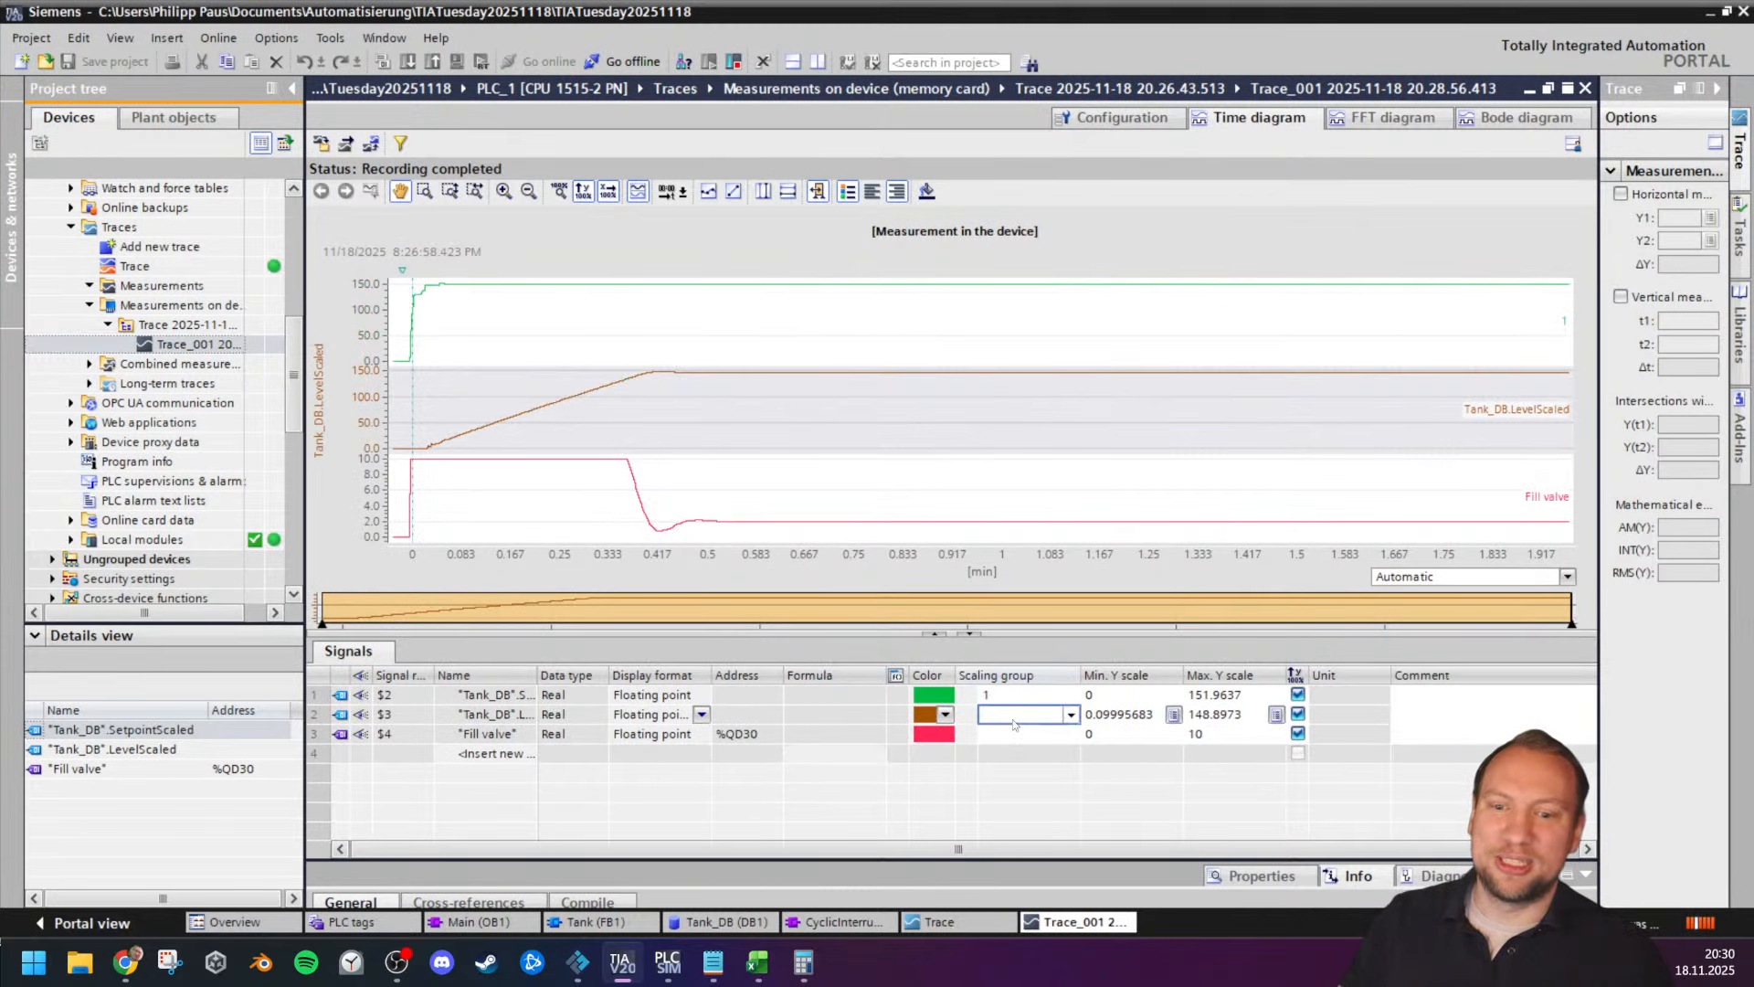
type("1")
left_click(1009, 737)
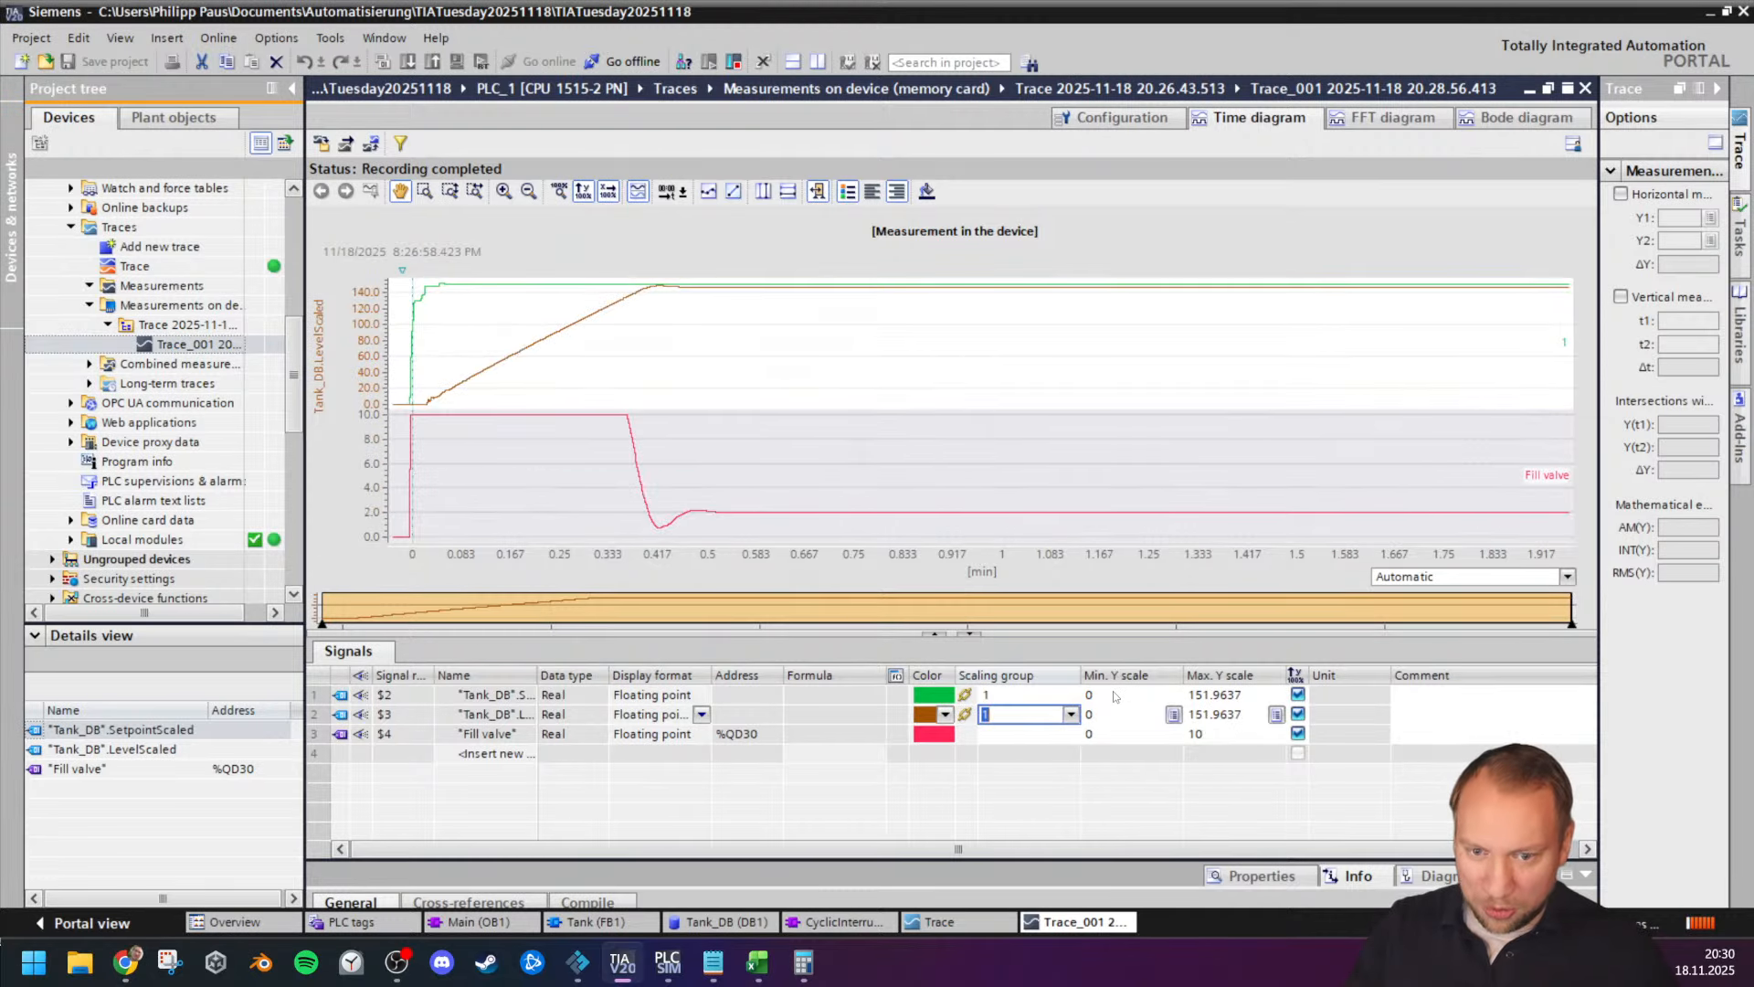
left_click(1243, 697)
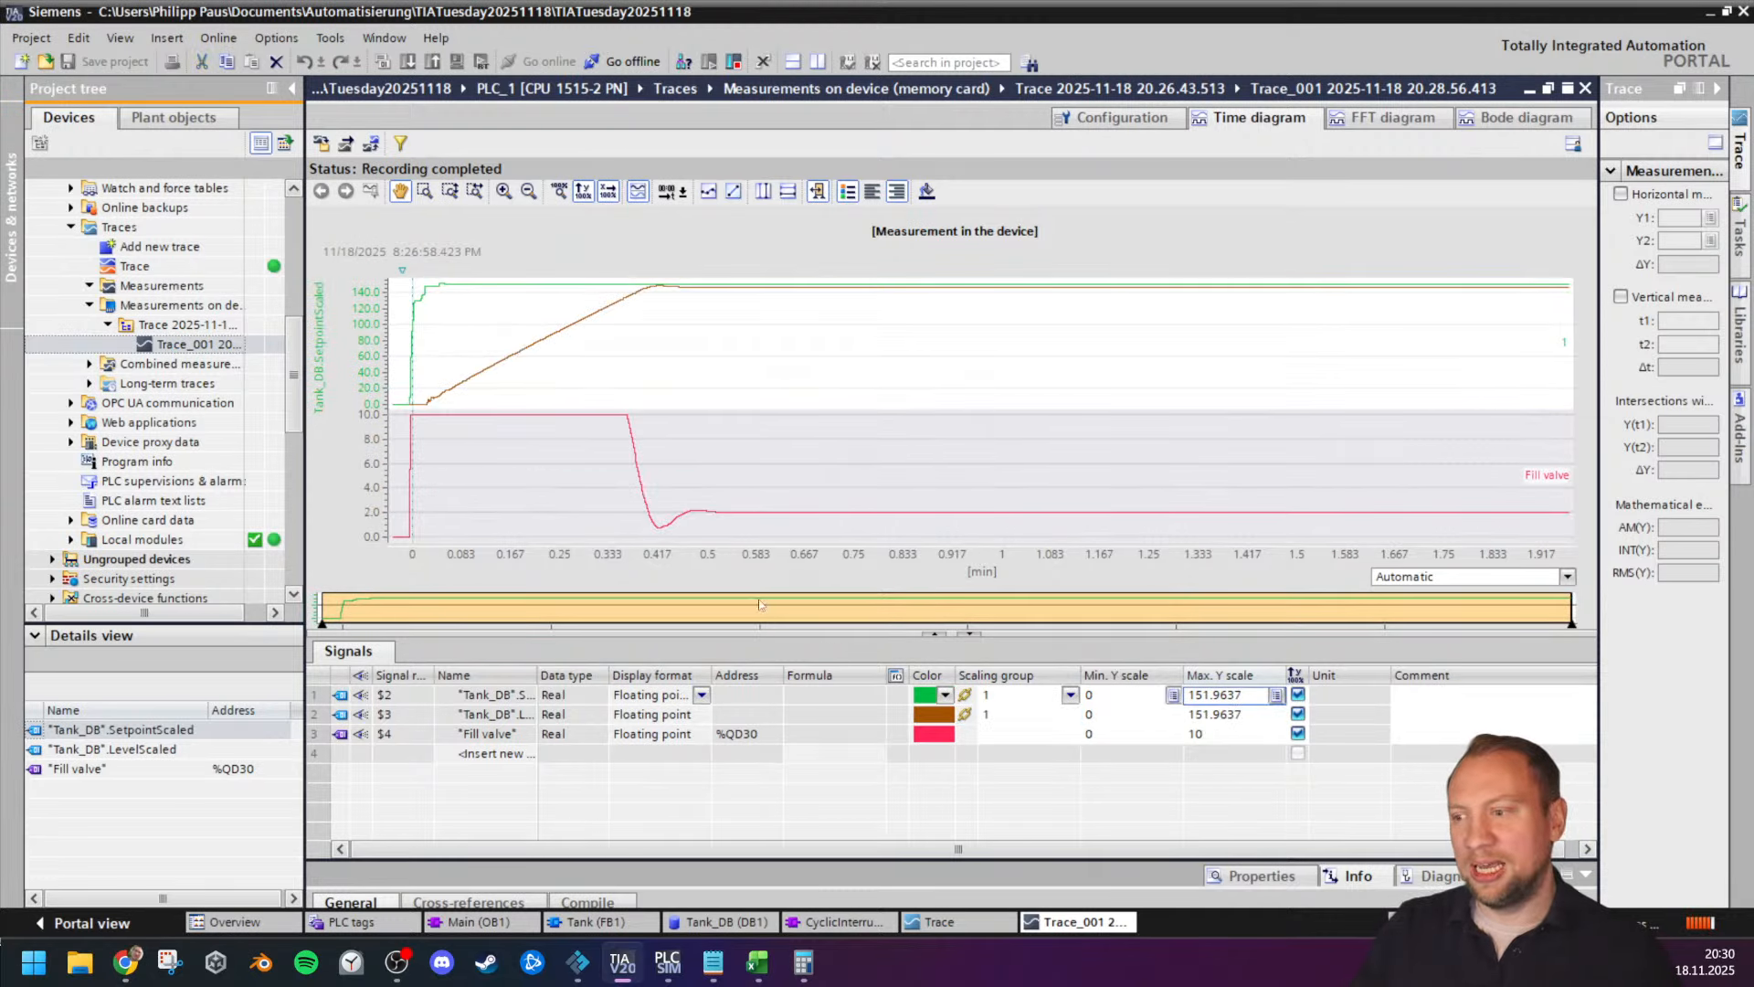
left_click_drag(756, 645, 759, 752)
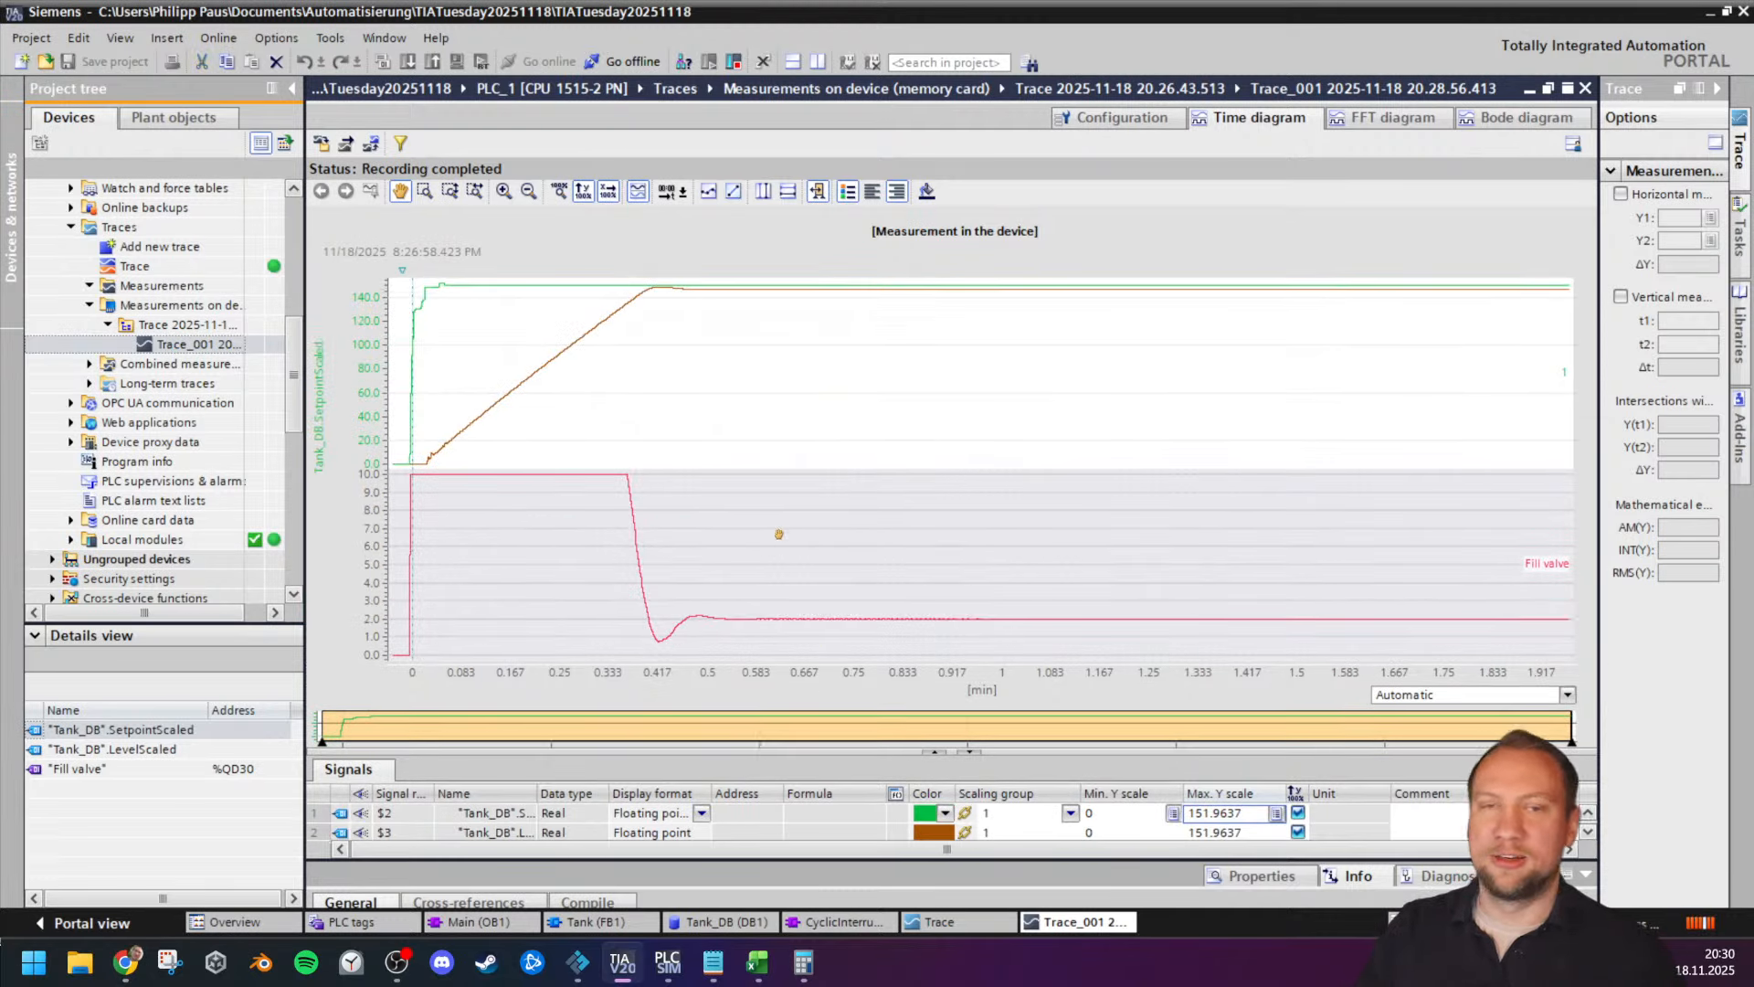
Step: Open Main [OB1] and go from its Network 1 call into the Tank block
left_click(134, 267)
scroll(152, 319, "up", 6)
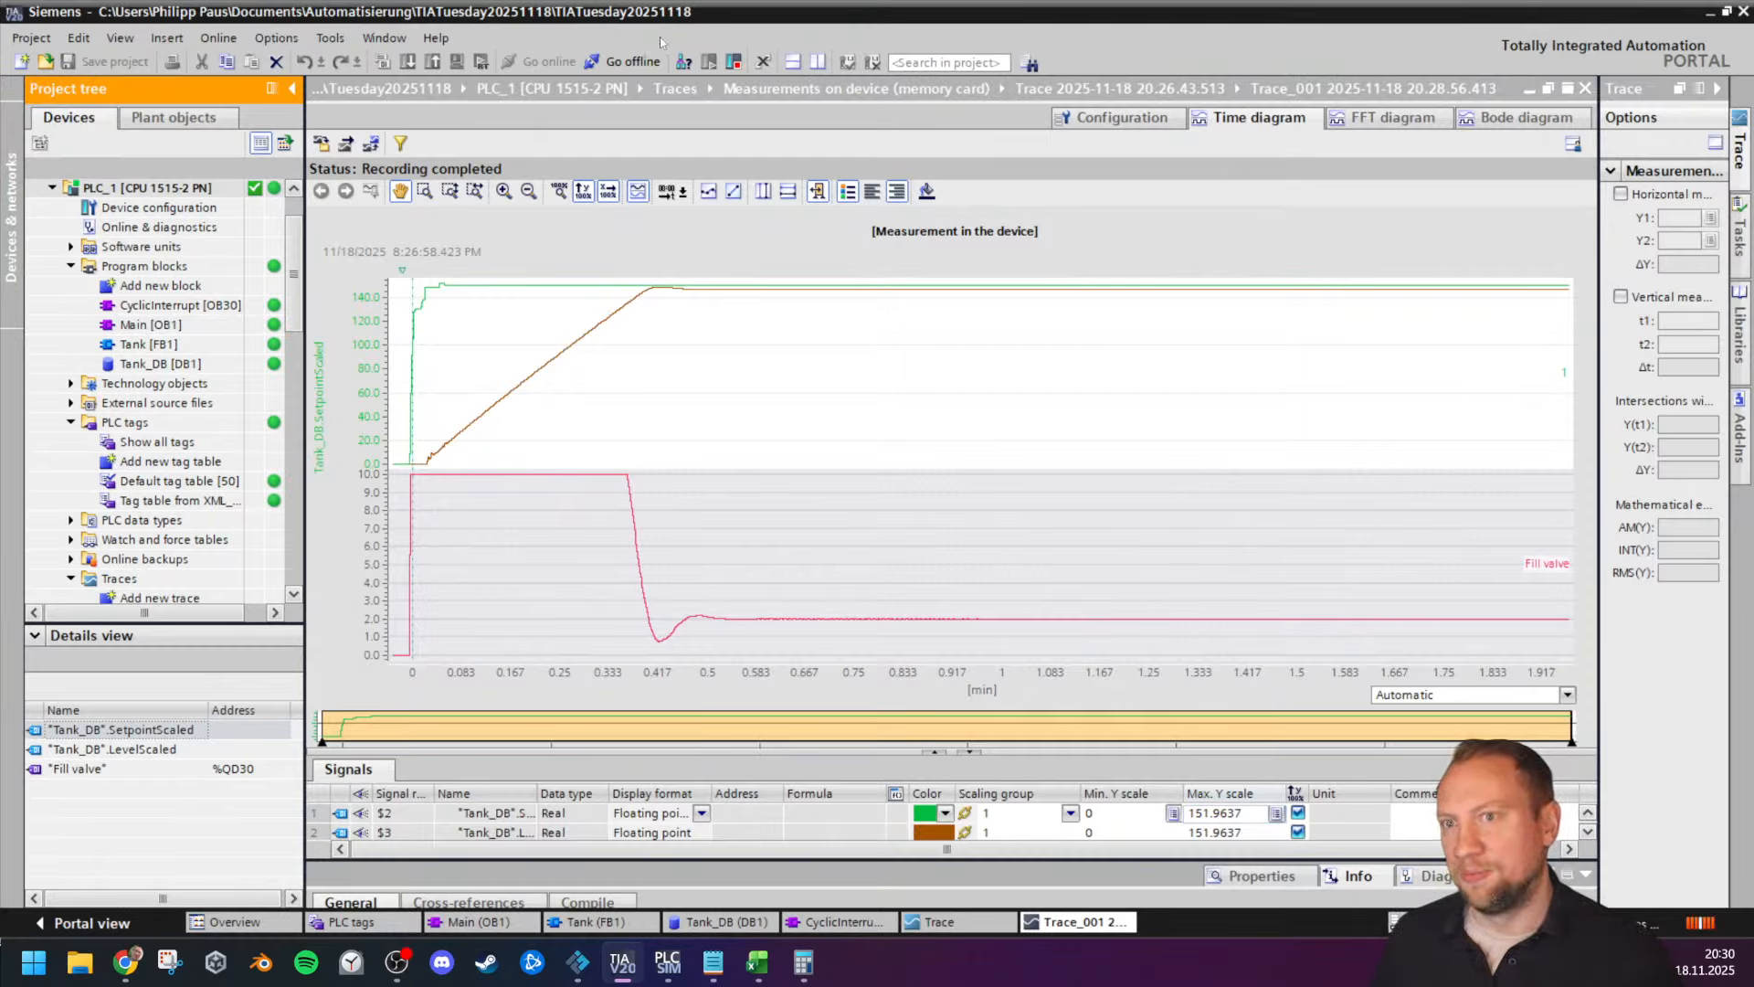
double_click(155, 327)
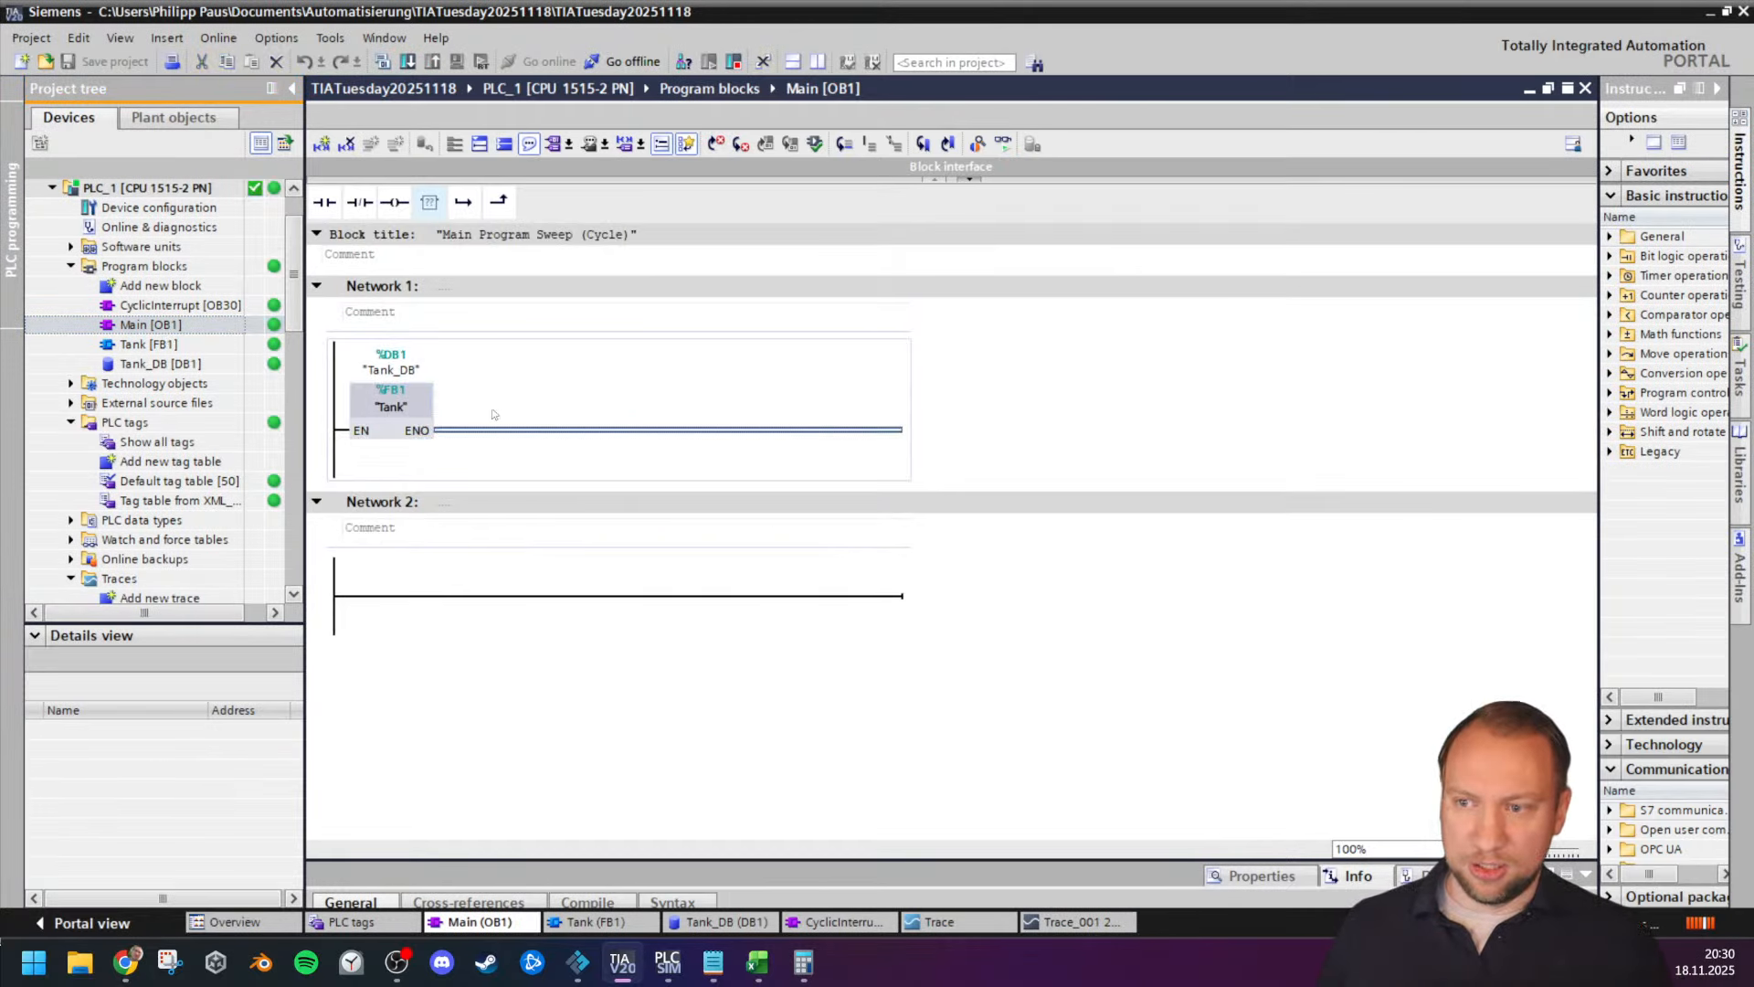
double_click(384, 429)
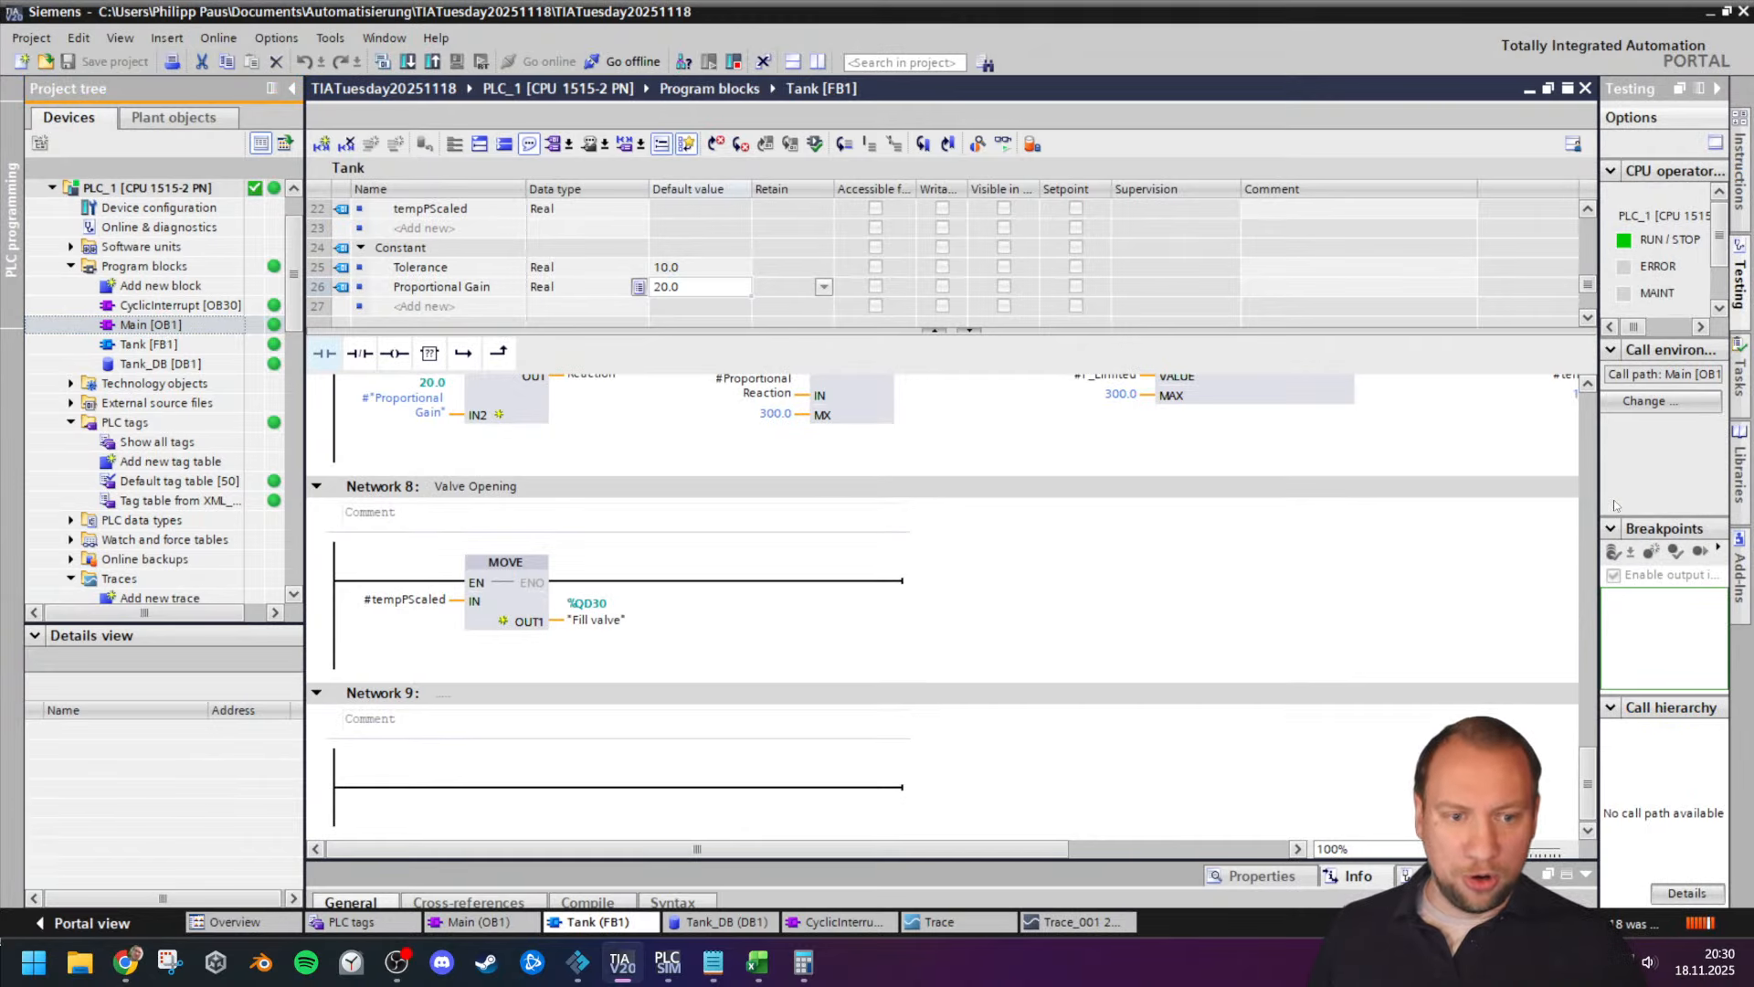
Step: Widen the instructions area and browse the technology instructions down to PID_Compact under PID Control, Compact PID
left_click_drag(1599, 495, 1366, 495)
left_click(1740, 169)
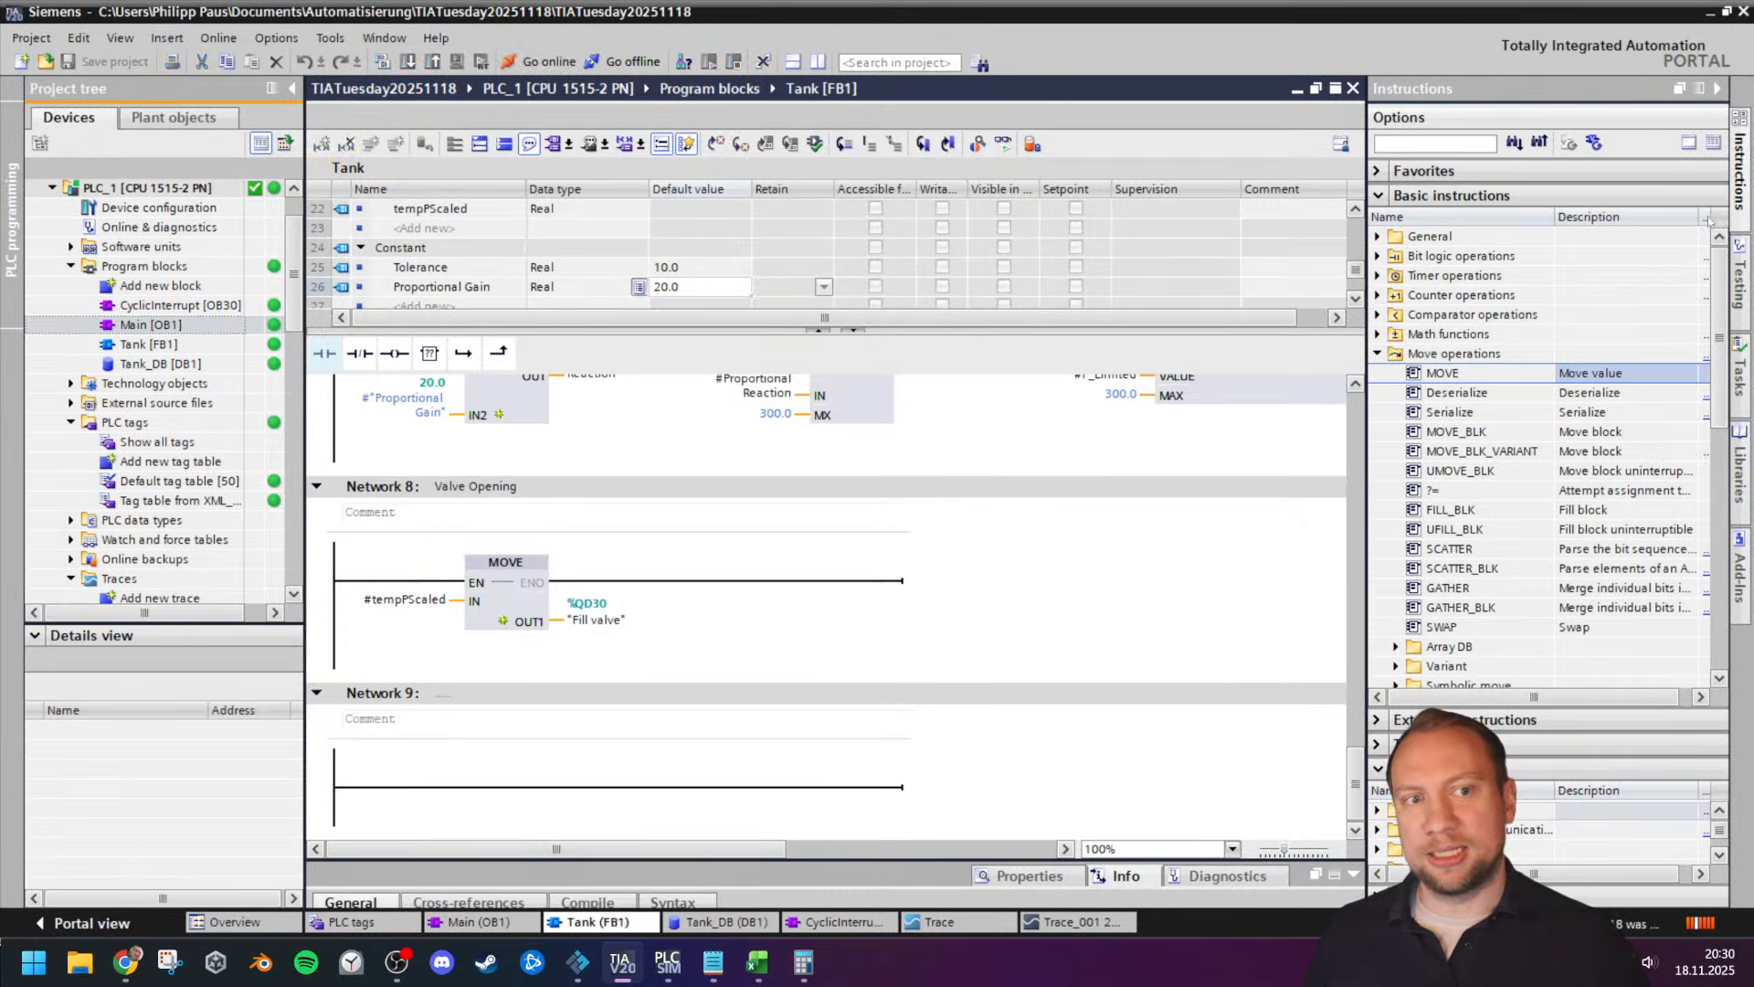
left_click(1378, 354)
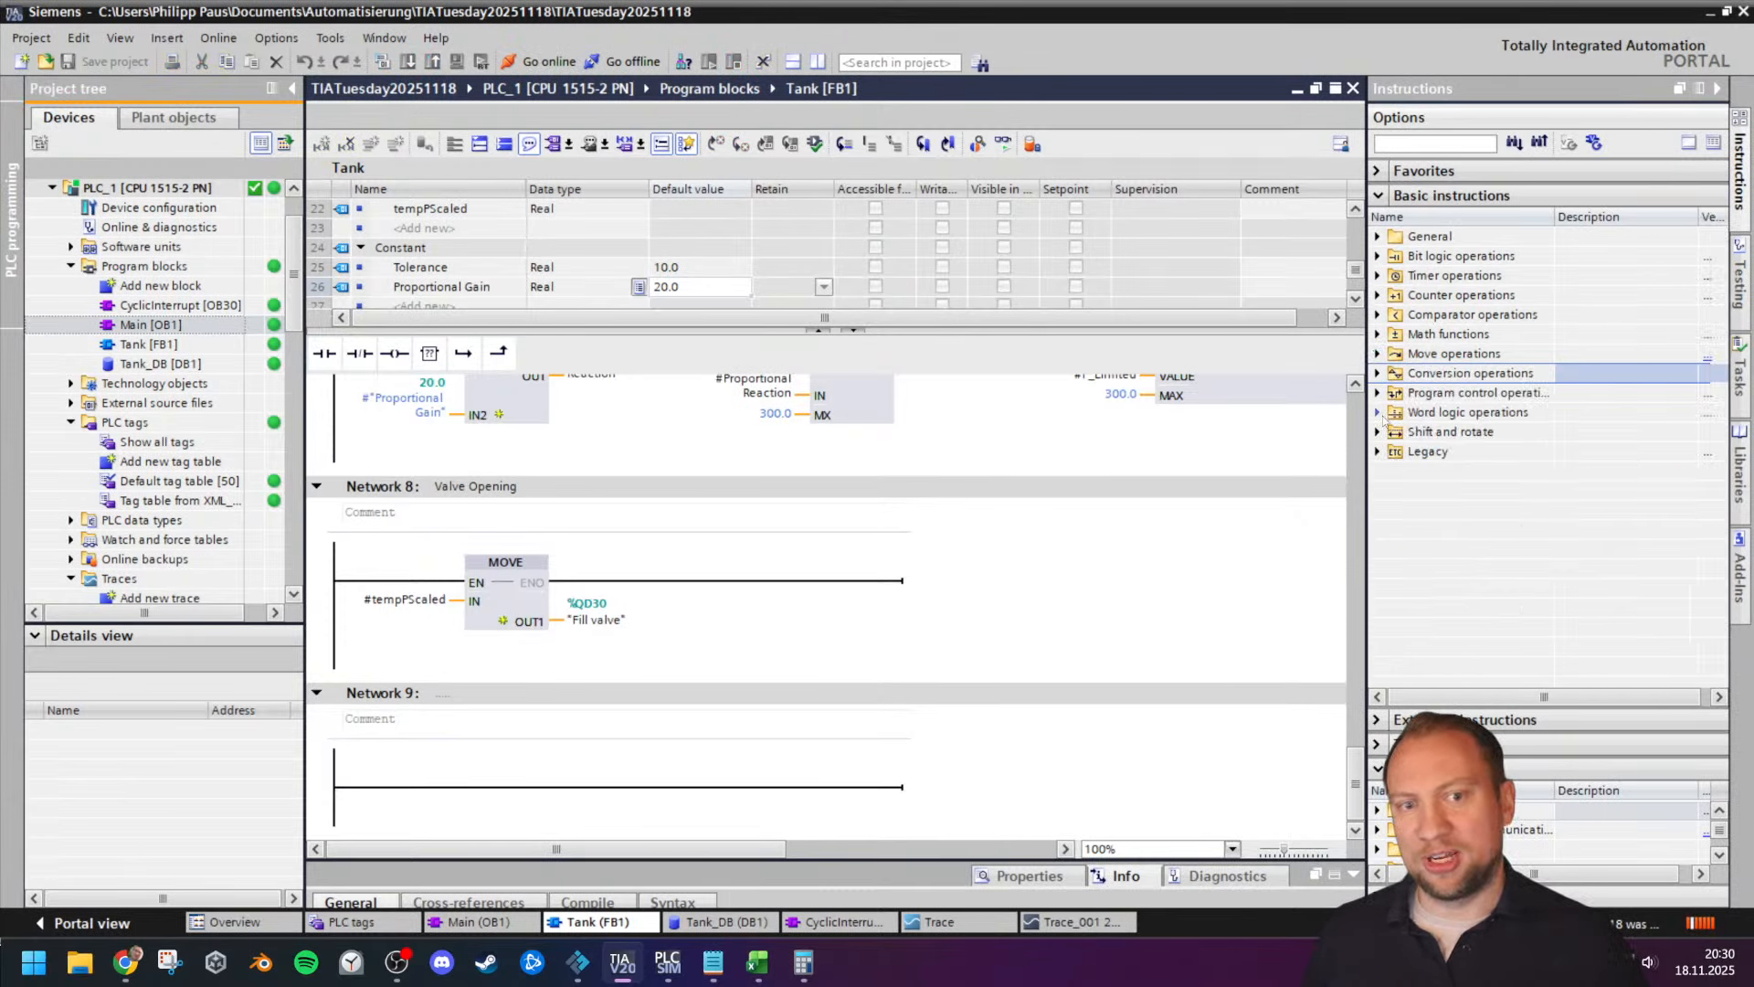
left_click(1378, 195)
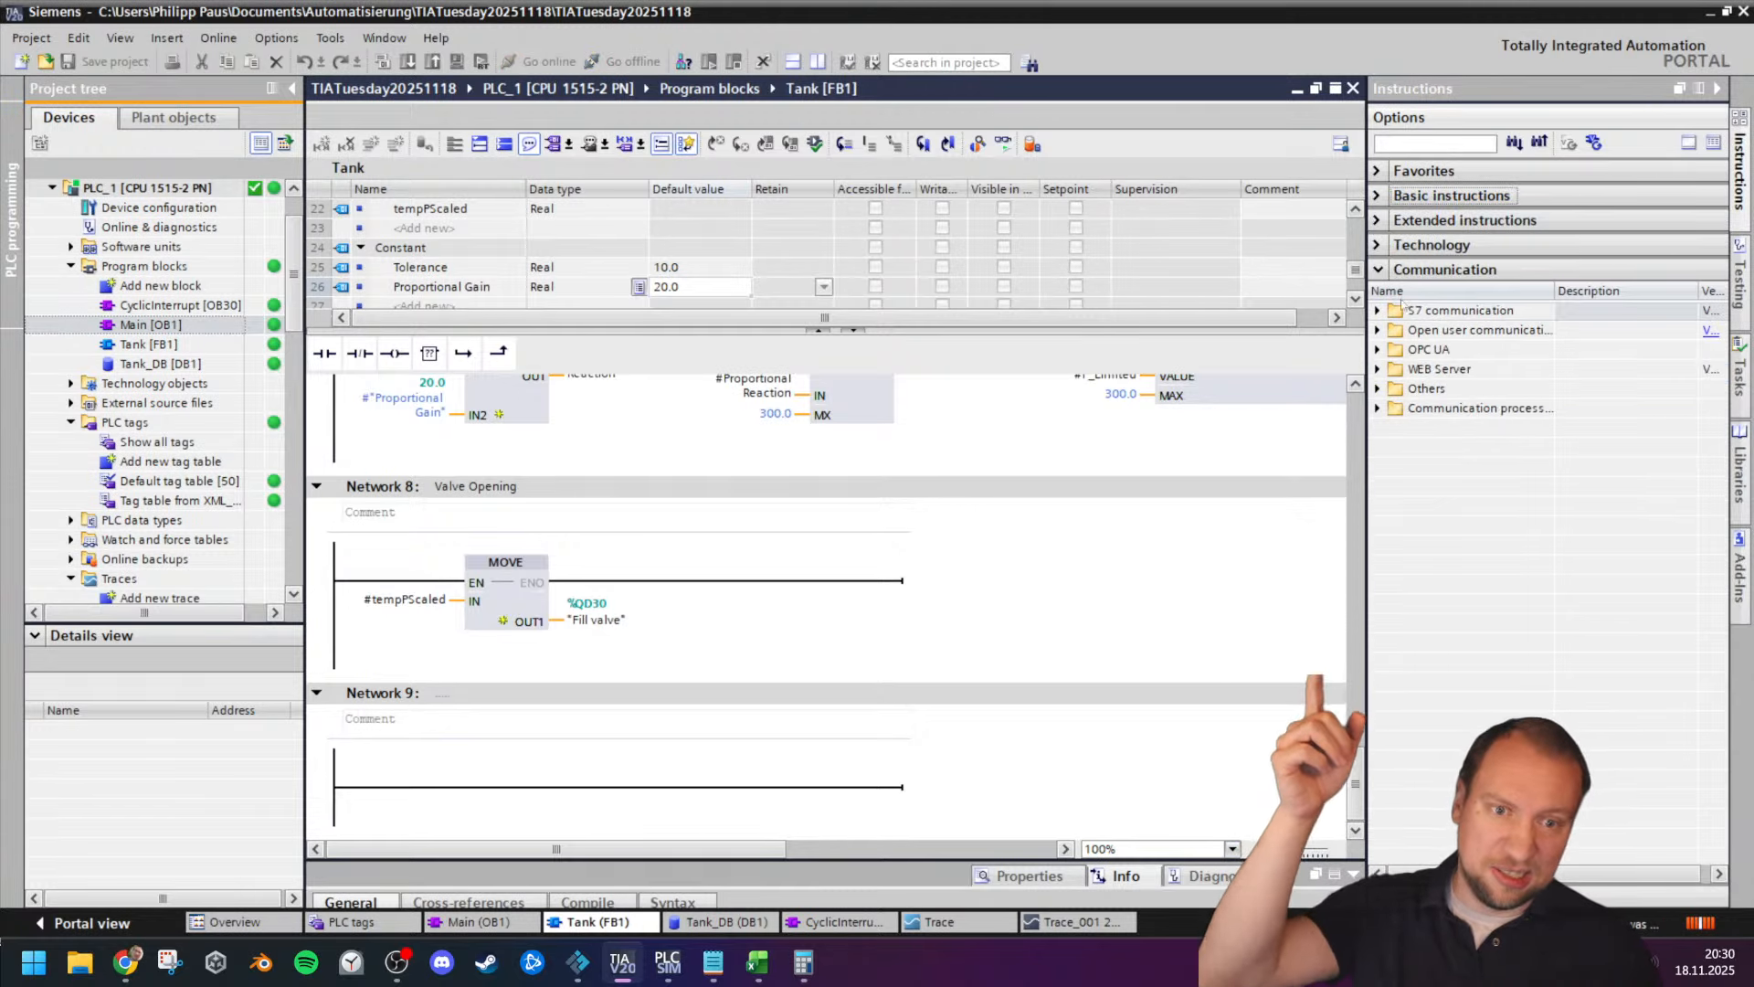
left_click(1377, 247)
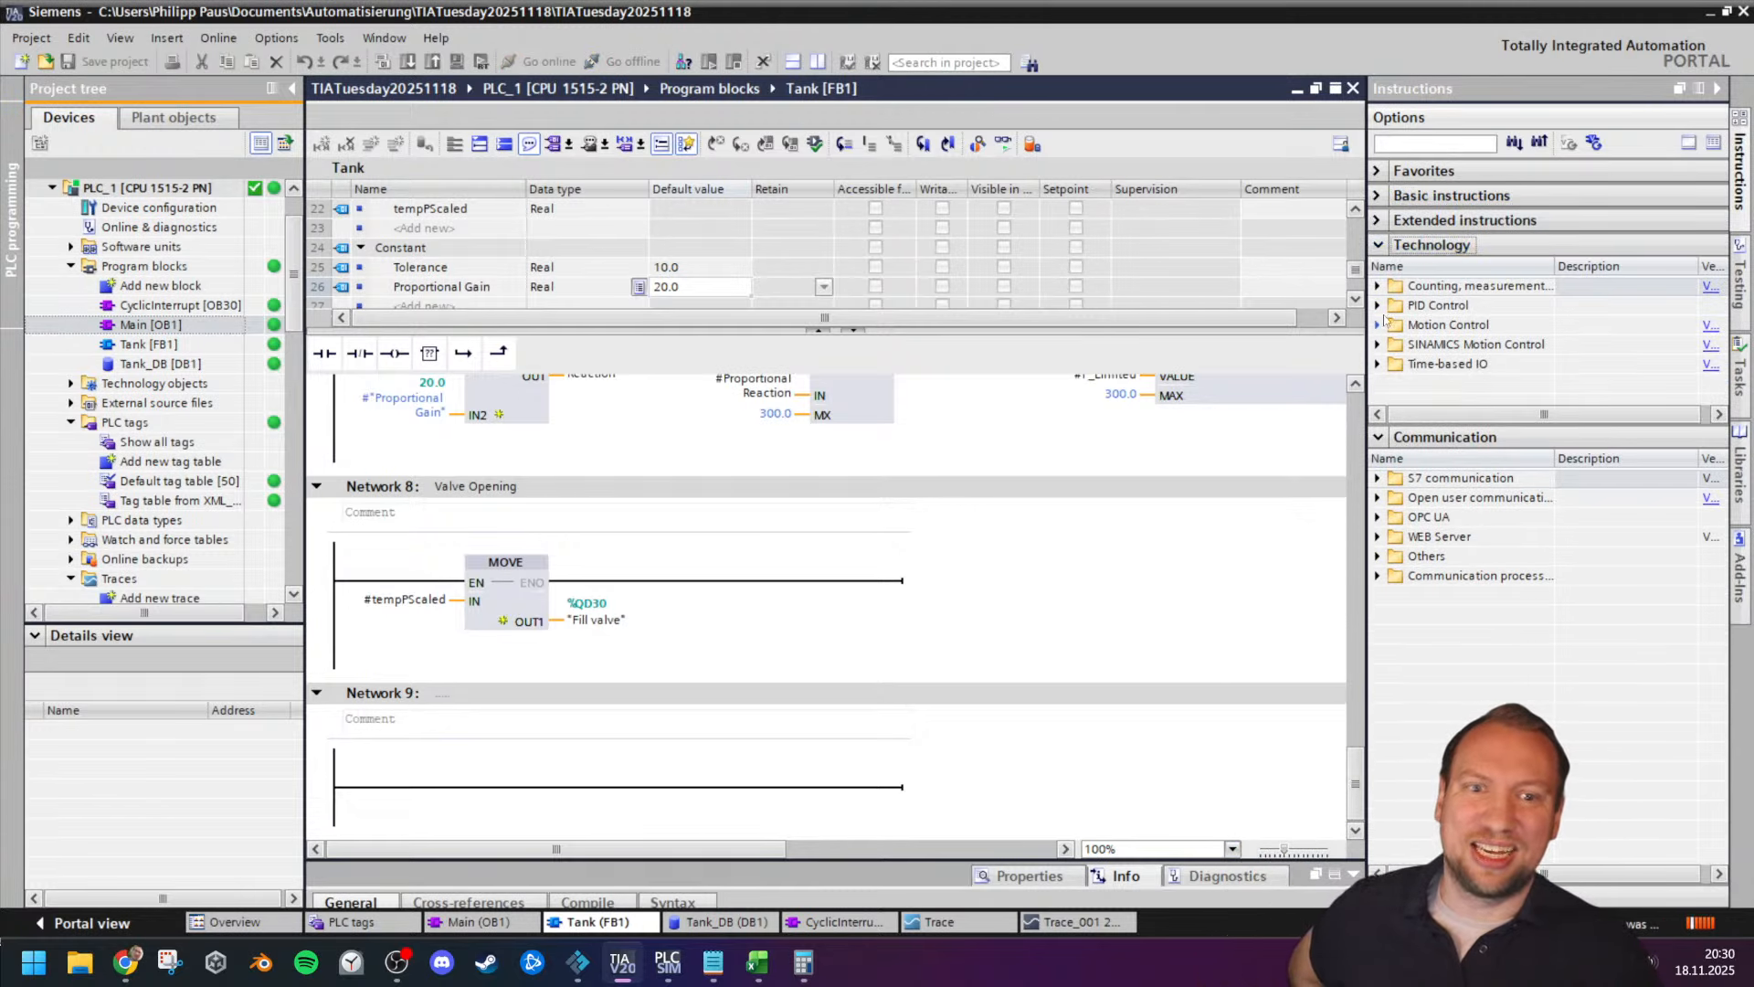
left_click(1377, 305)
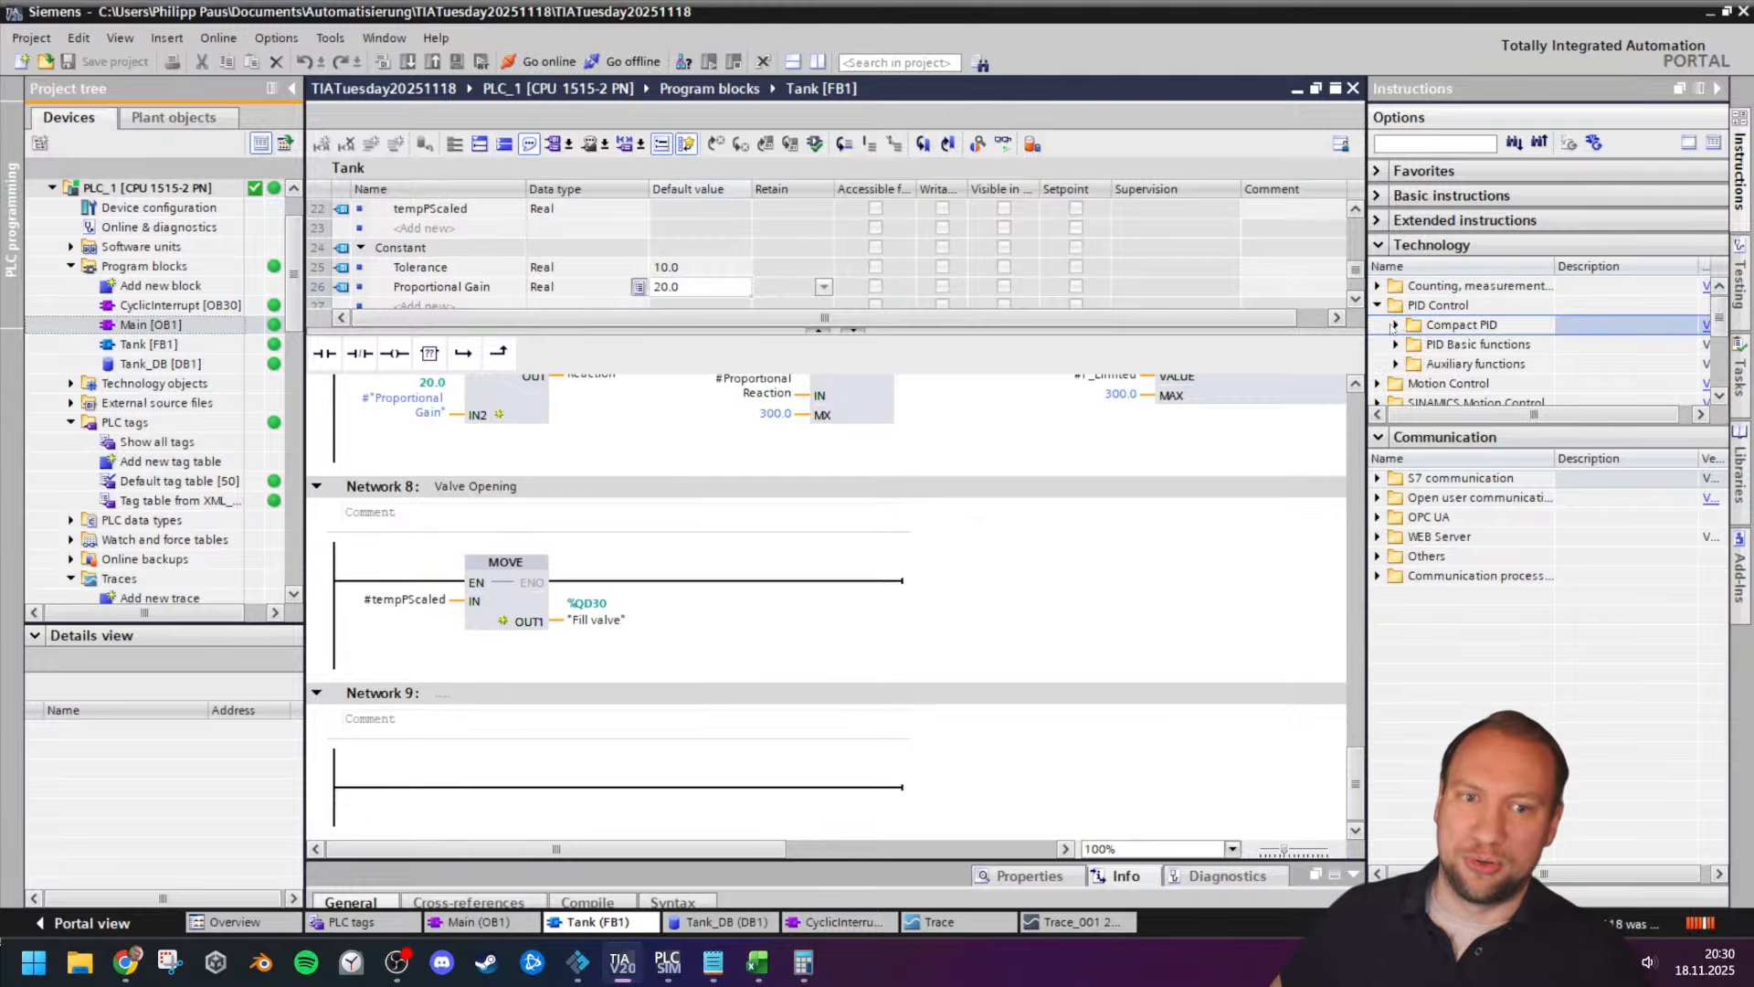
left_click(1395, 324)
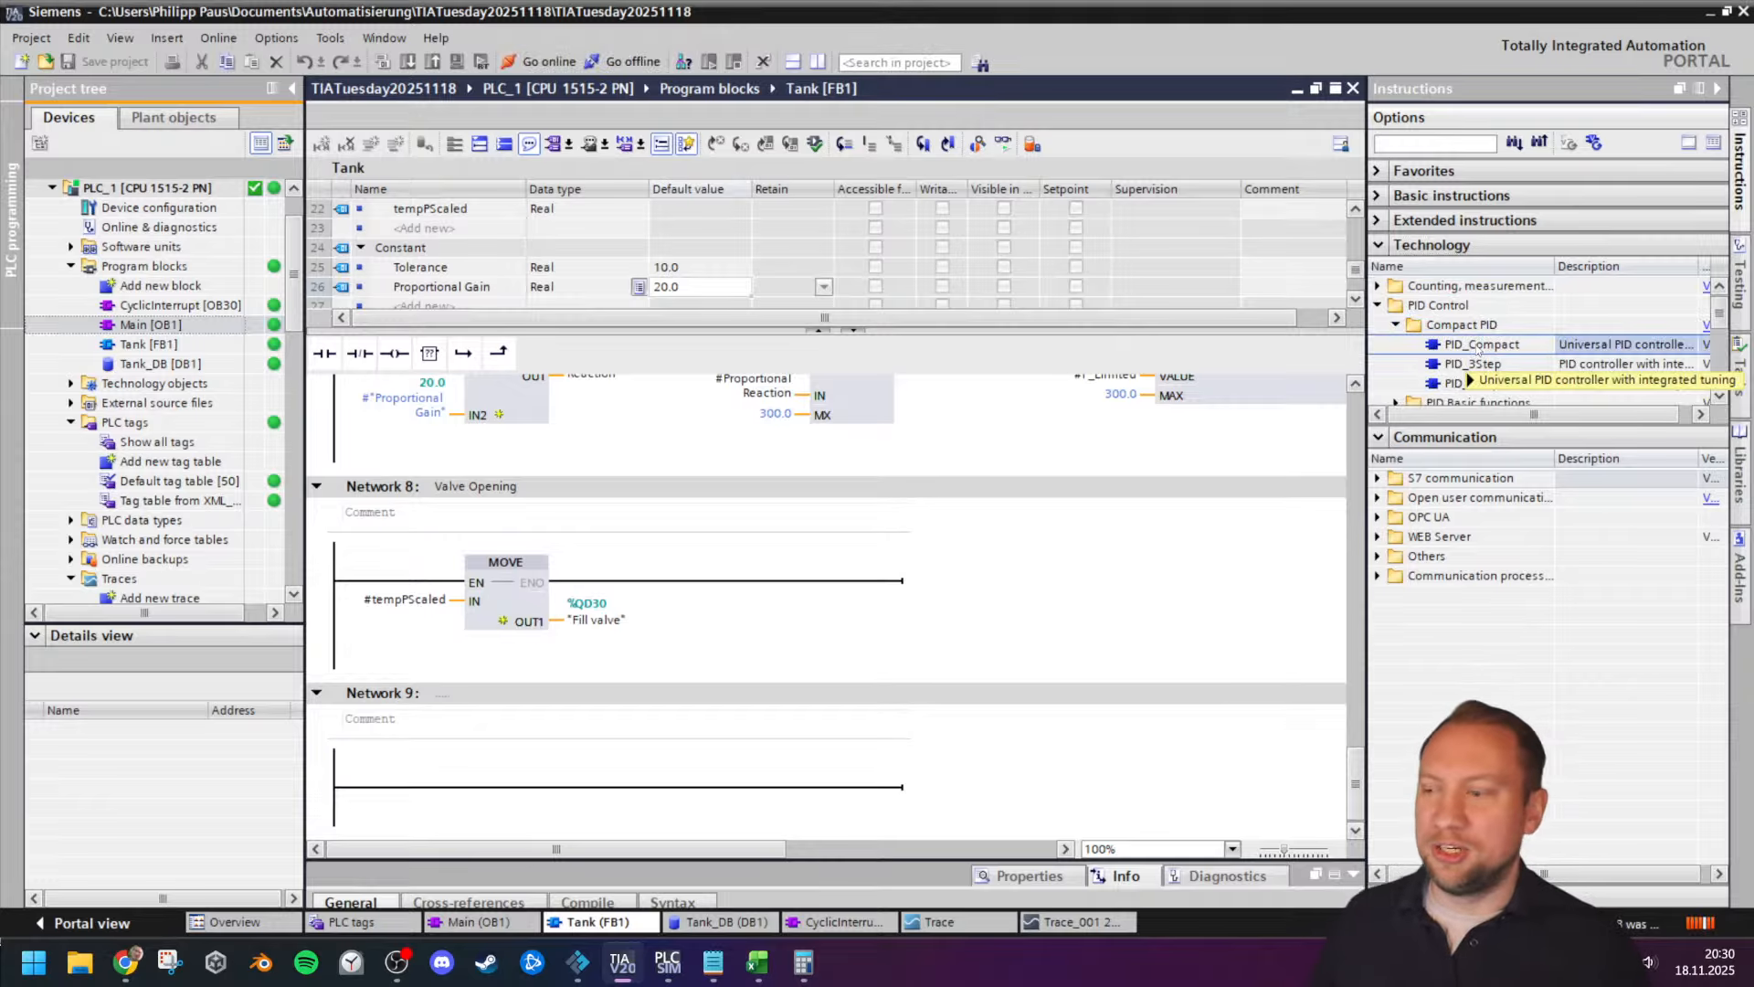
key("ctrl")
key("ctrl")
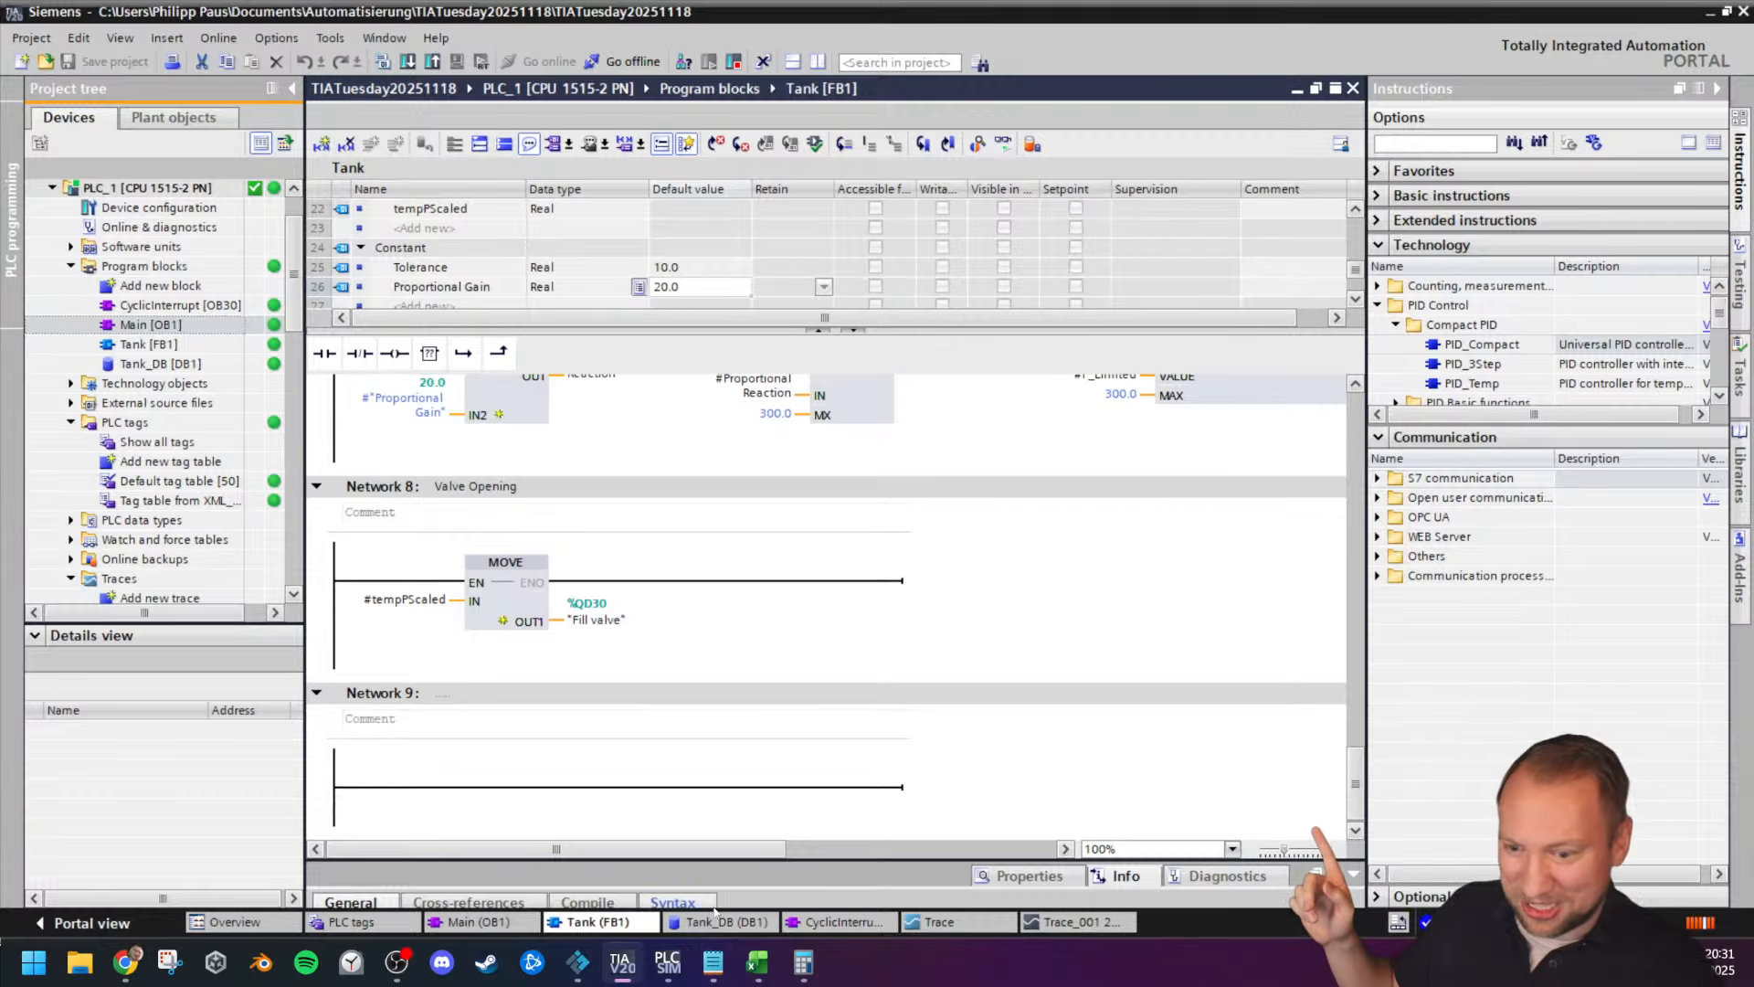
Step: Return to the Trace_001 measurement and zoom its time axis in on about the first 45 s of the step response
left_click(1080, 923)
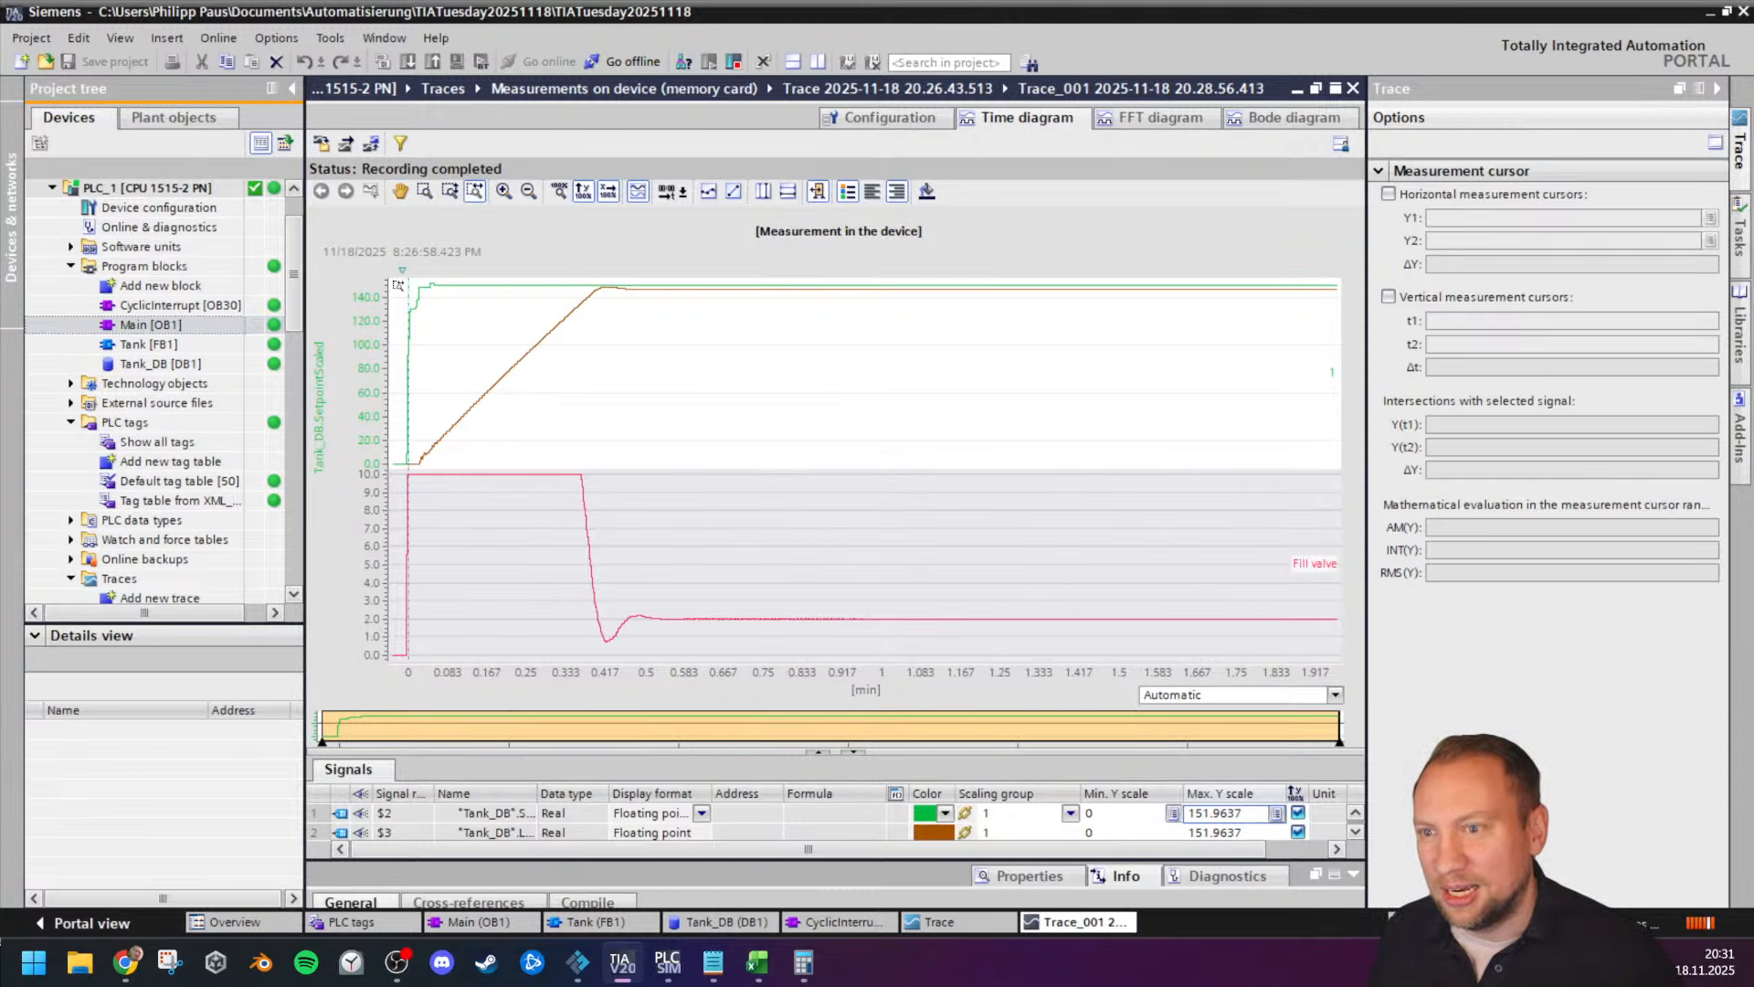
left_click_drag(399, 284, 766, 490)
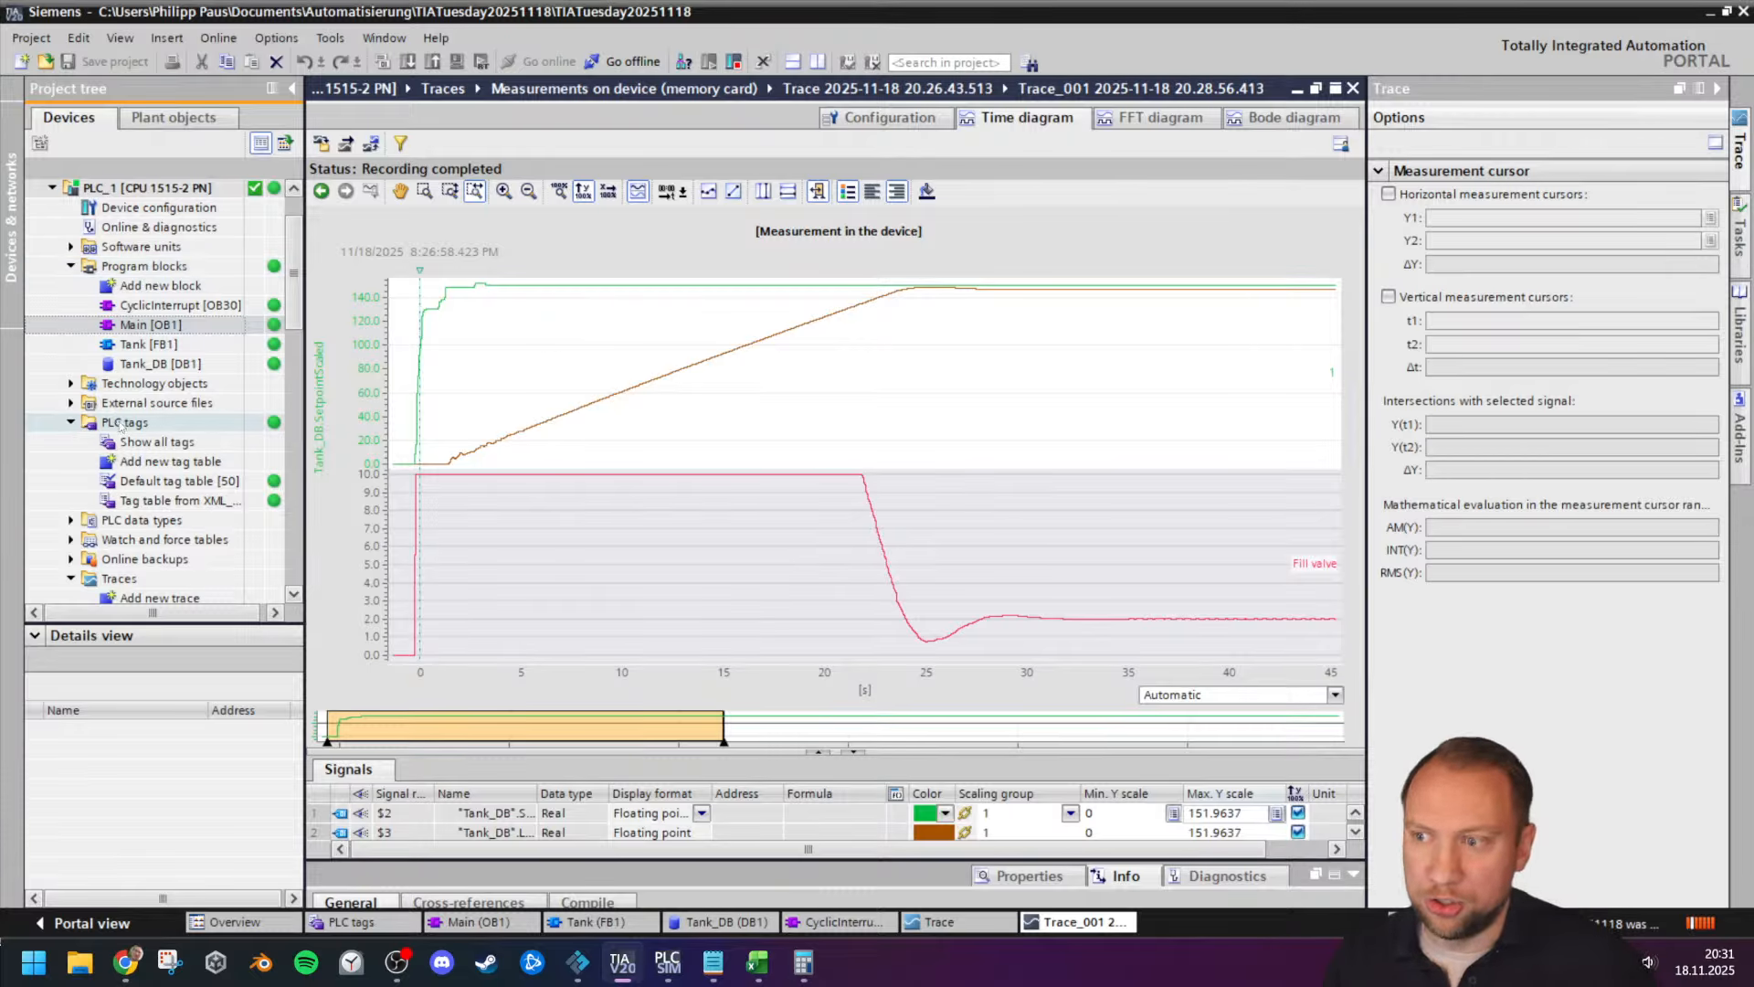
Step: Collapse the PLC tags and Traces folders, and add a PID_Compact V2.4 technology object to PLC_1 with its configuration opened
left_click(120, 425)
left_click(71, 423)
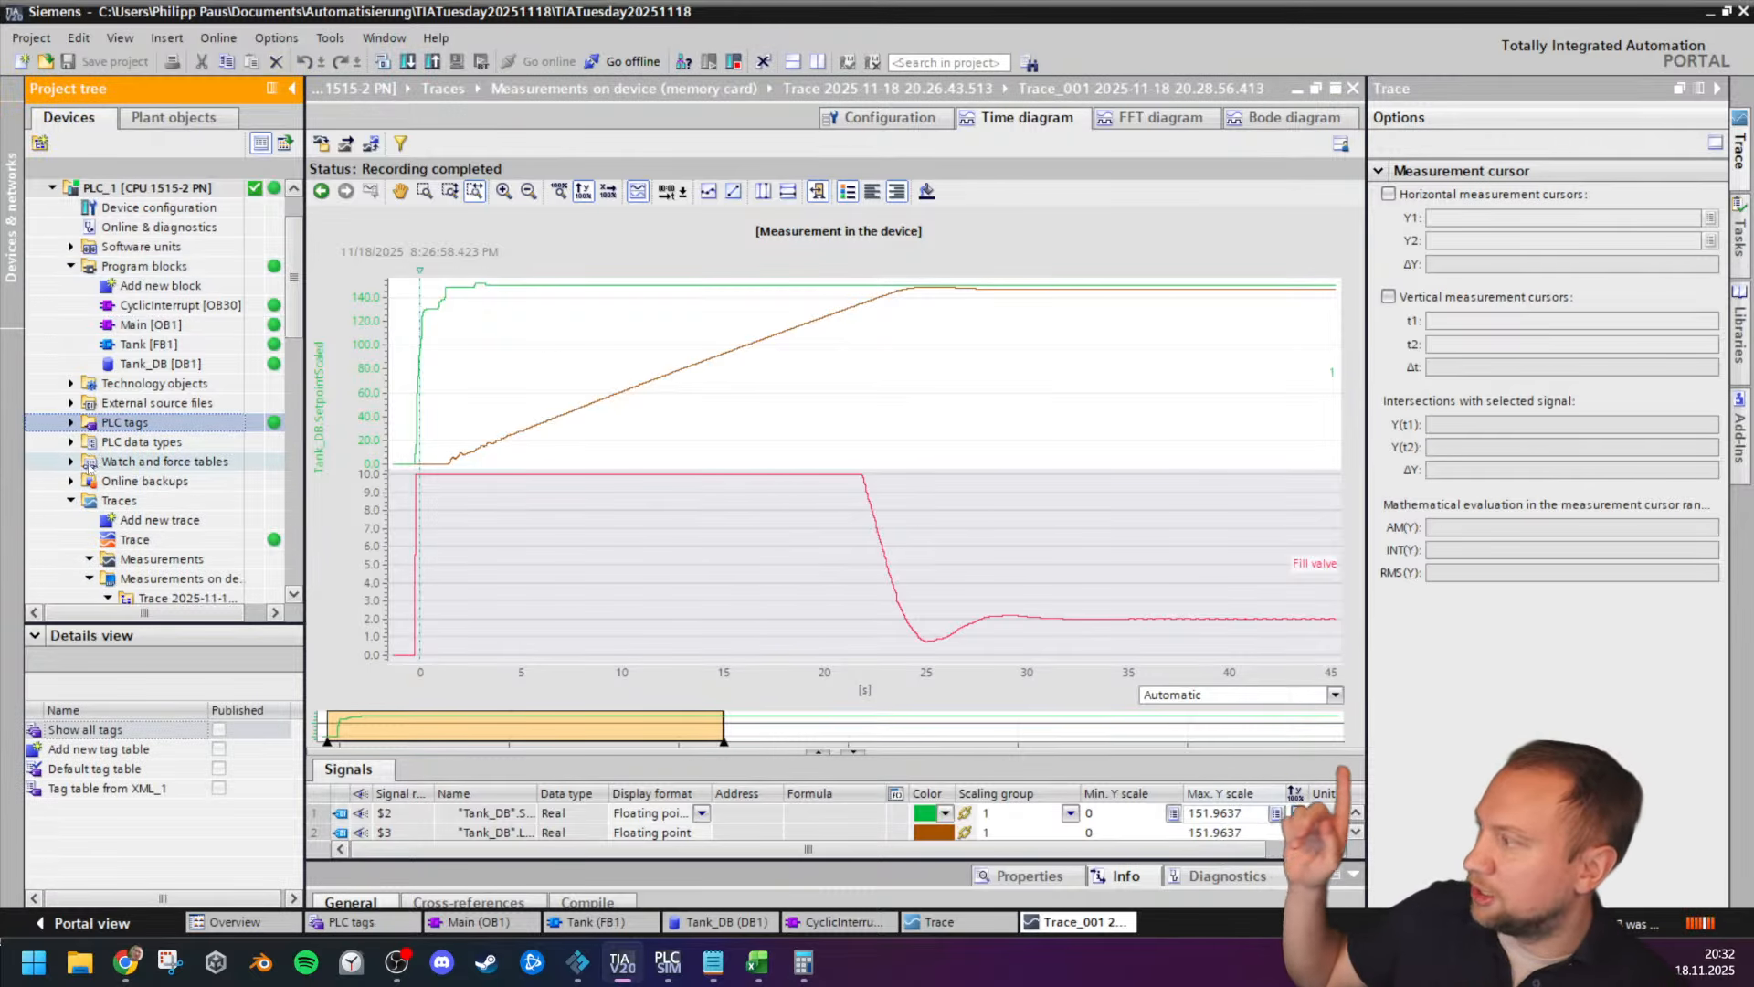
left_click(72, 501)
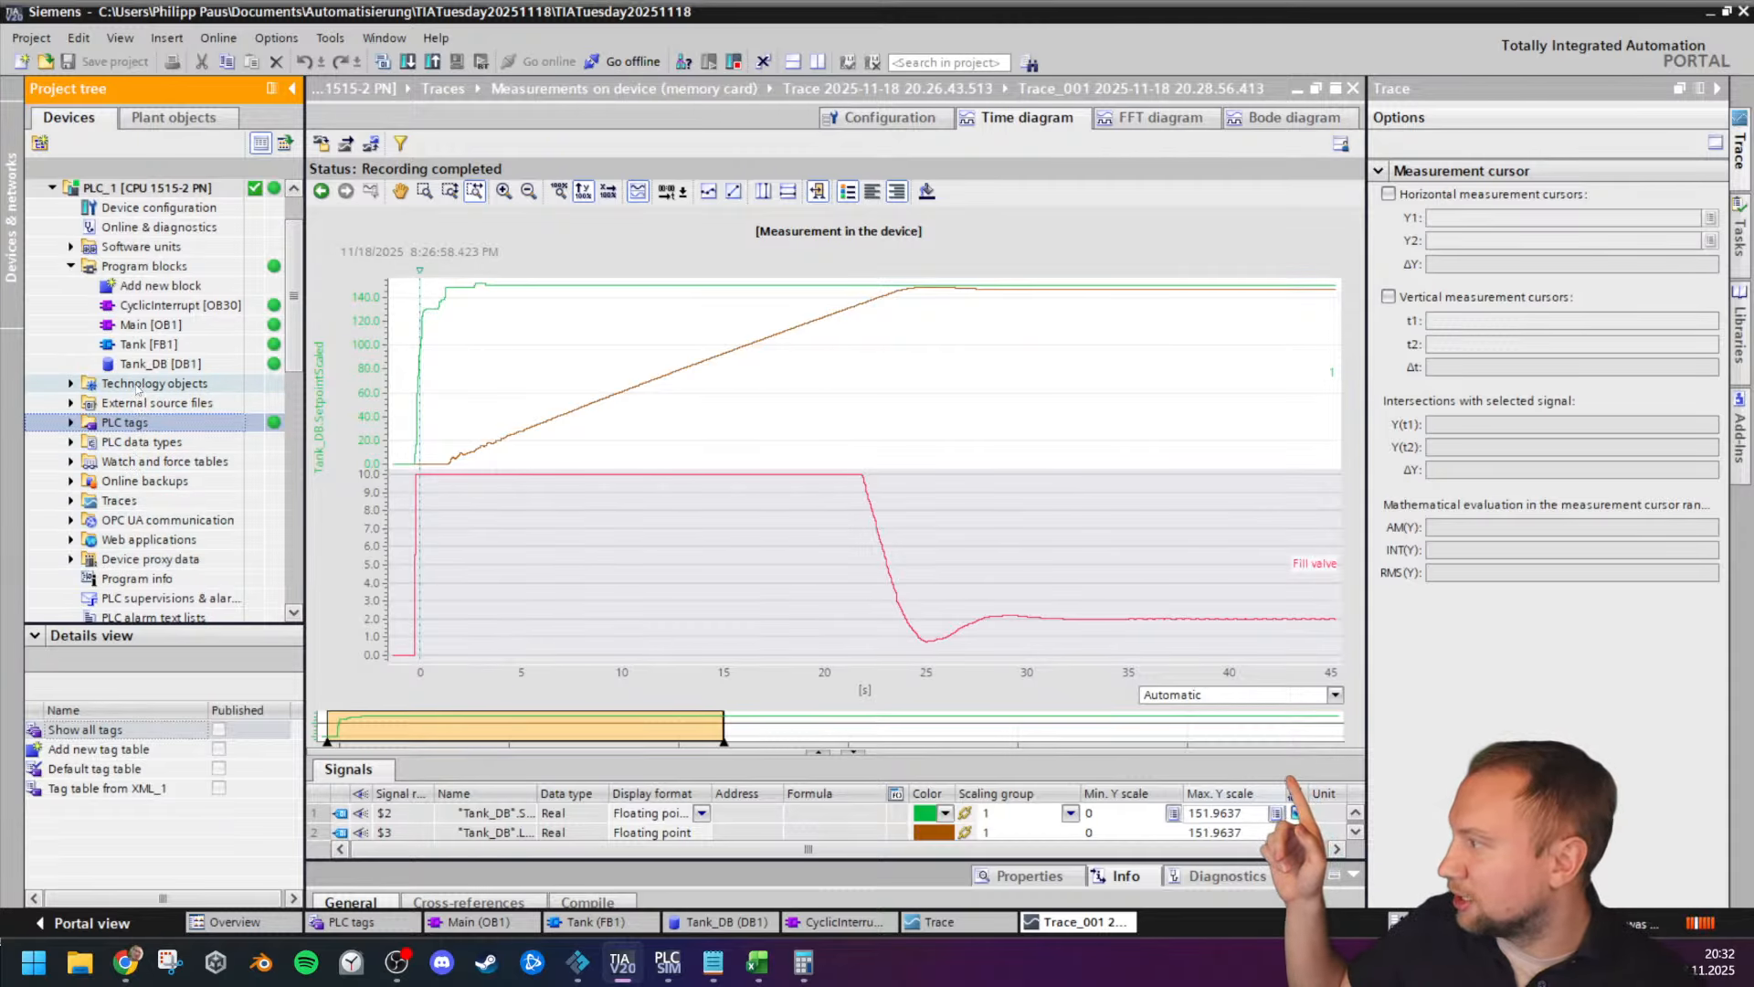
left_click(137, 388)
left_click(71, 383)
double_click(108, 402)
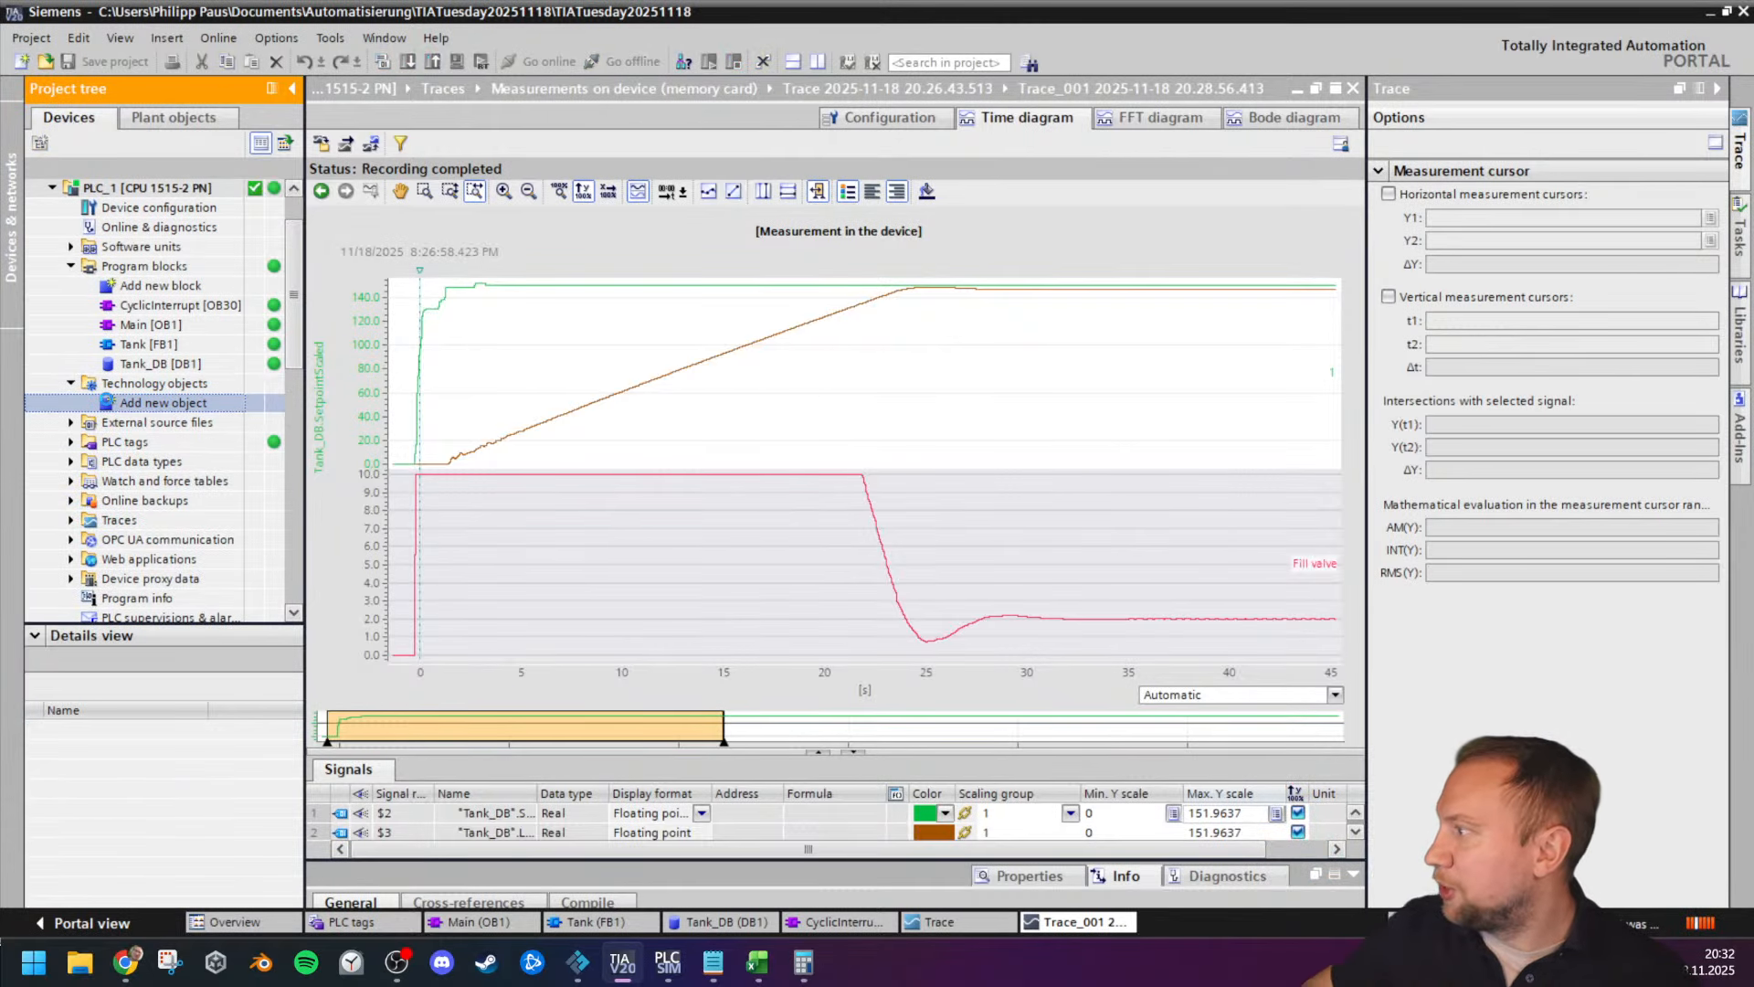
left_click(592, 418)
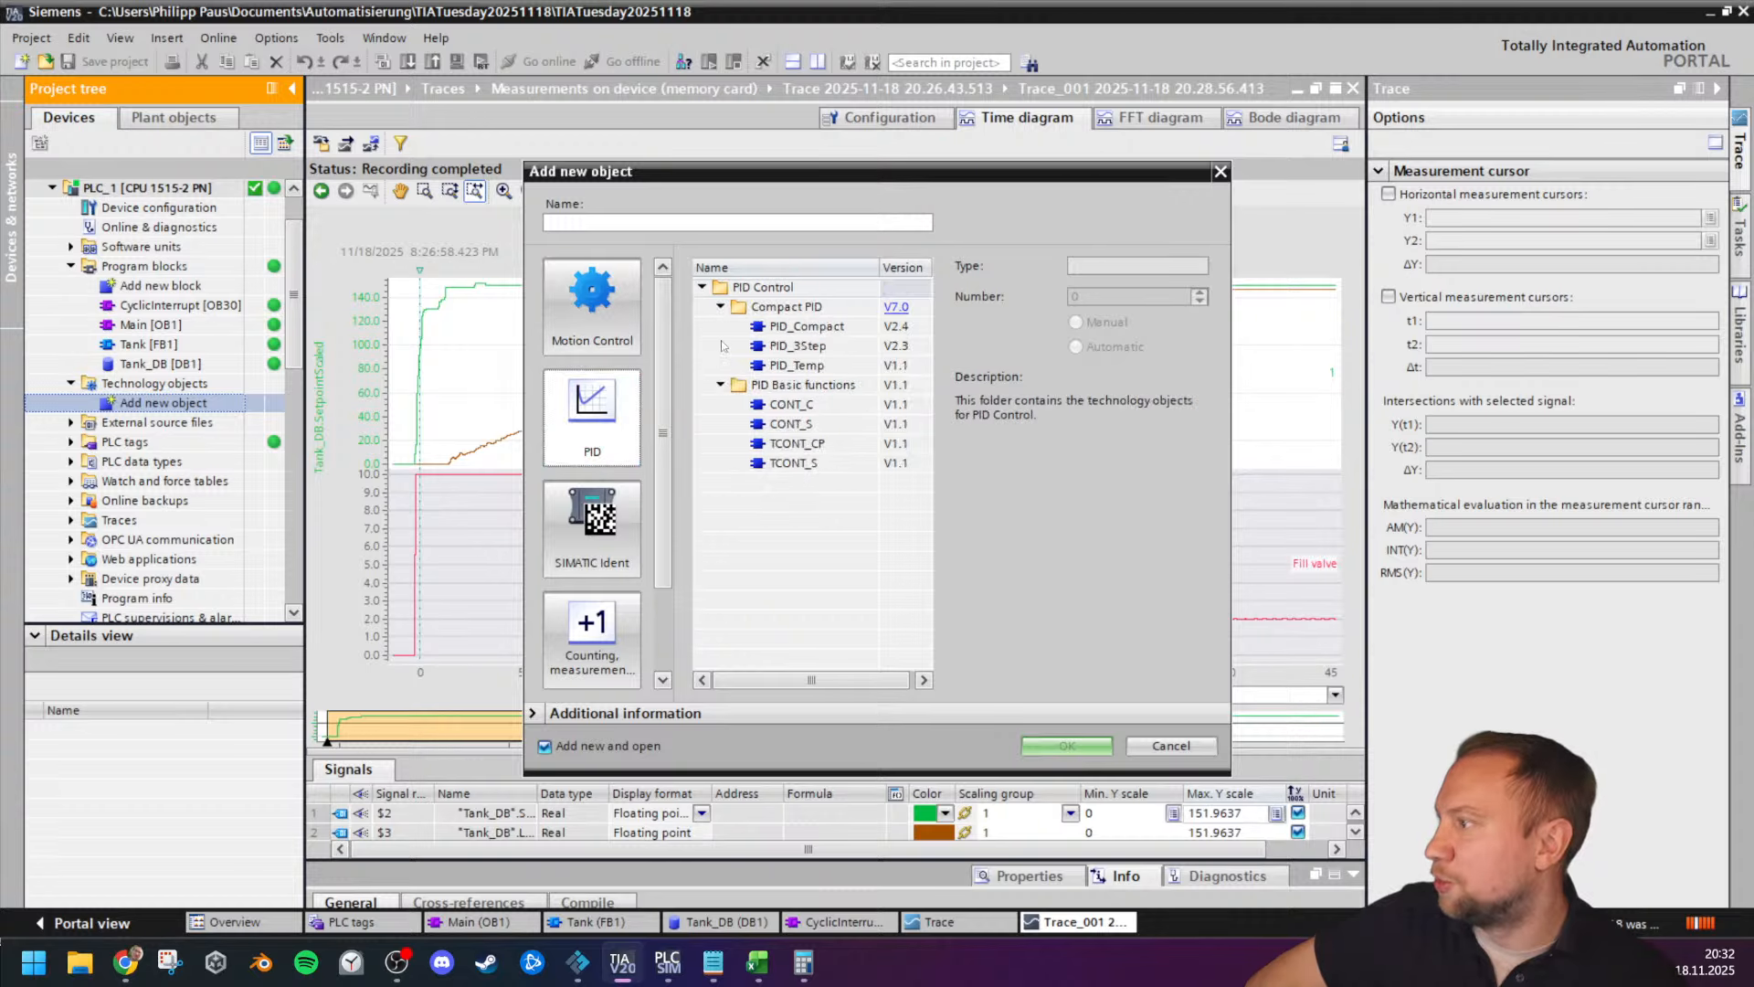
left_click(808, 327)
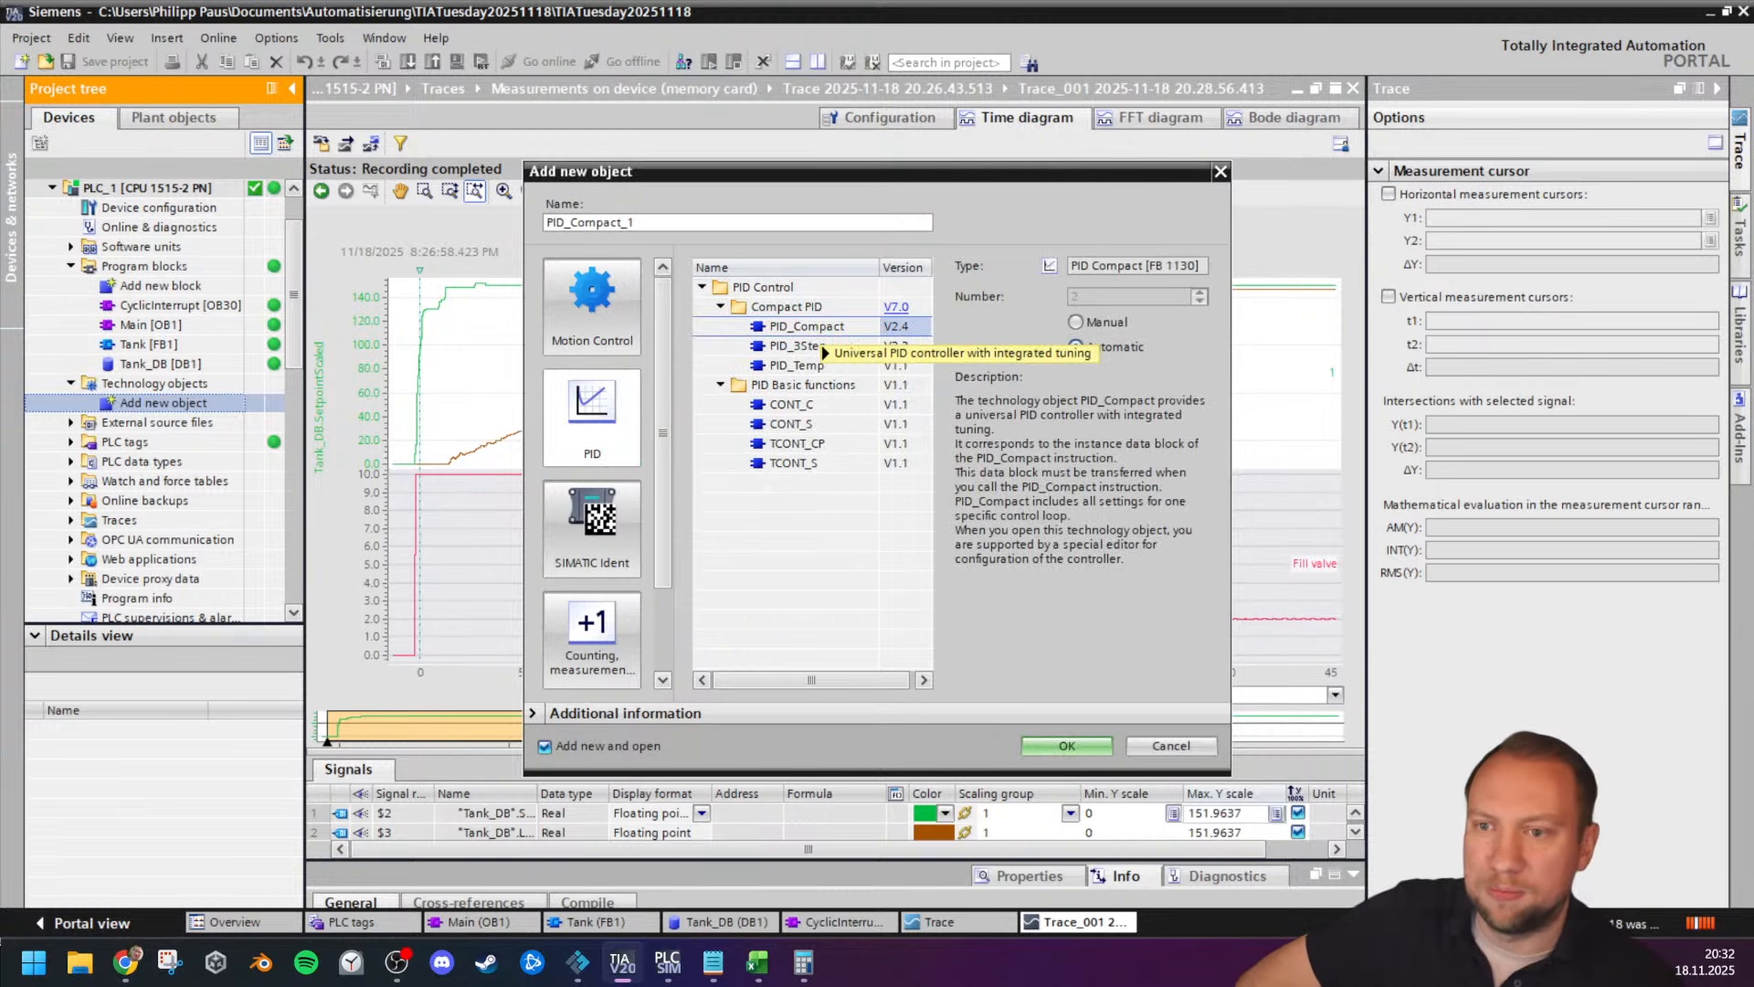
left_click(1065, 747)
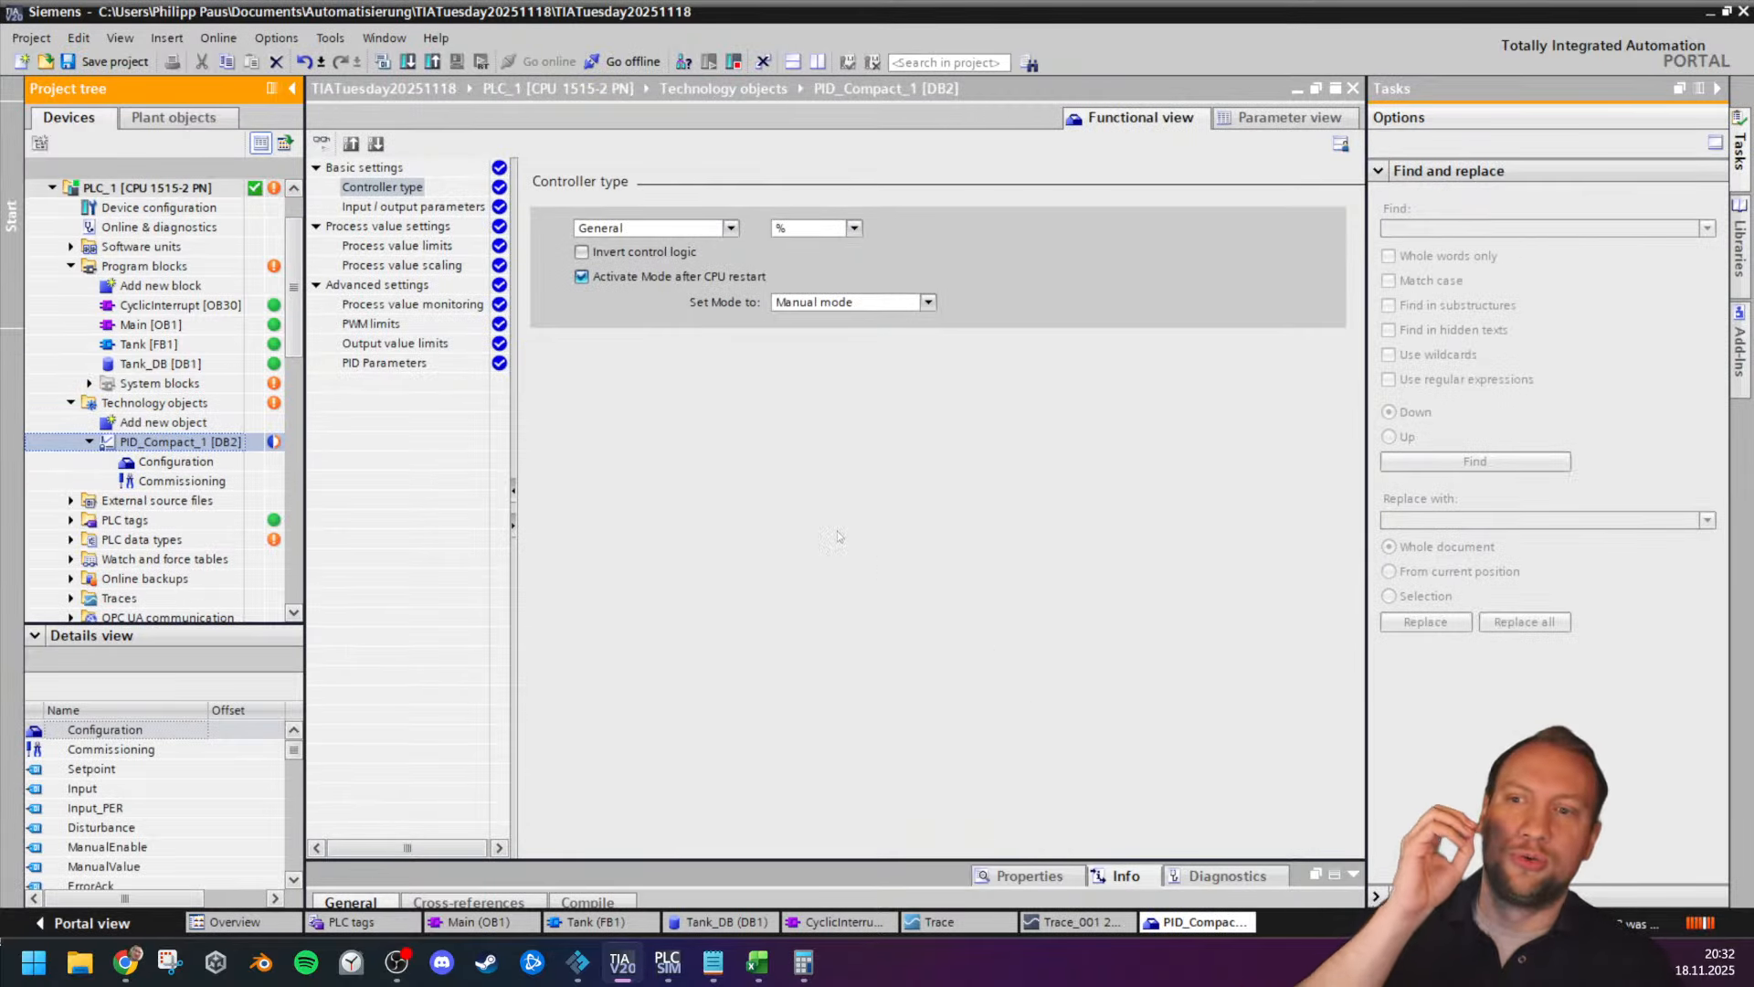
Step: Review PID_Compact_1's configuration pages for input/output parameters, process value limits, scaling and monitoring, PWM limits, output value limits and PID parameters
left_click(413, 207)
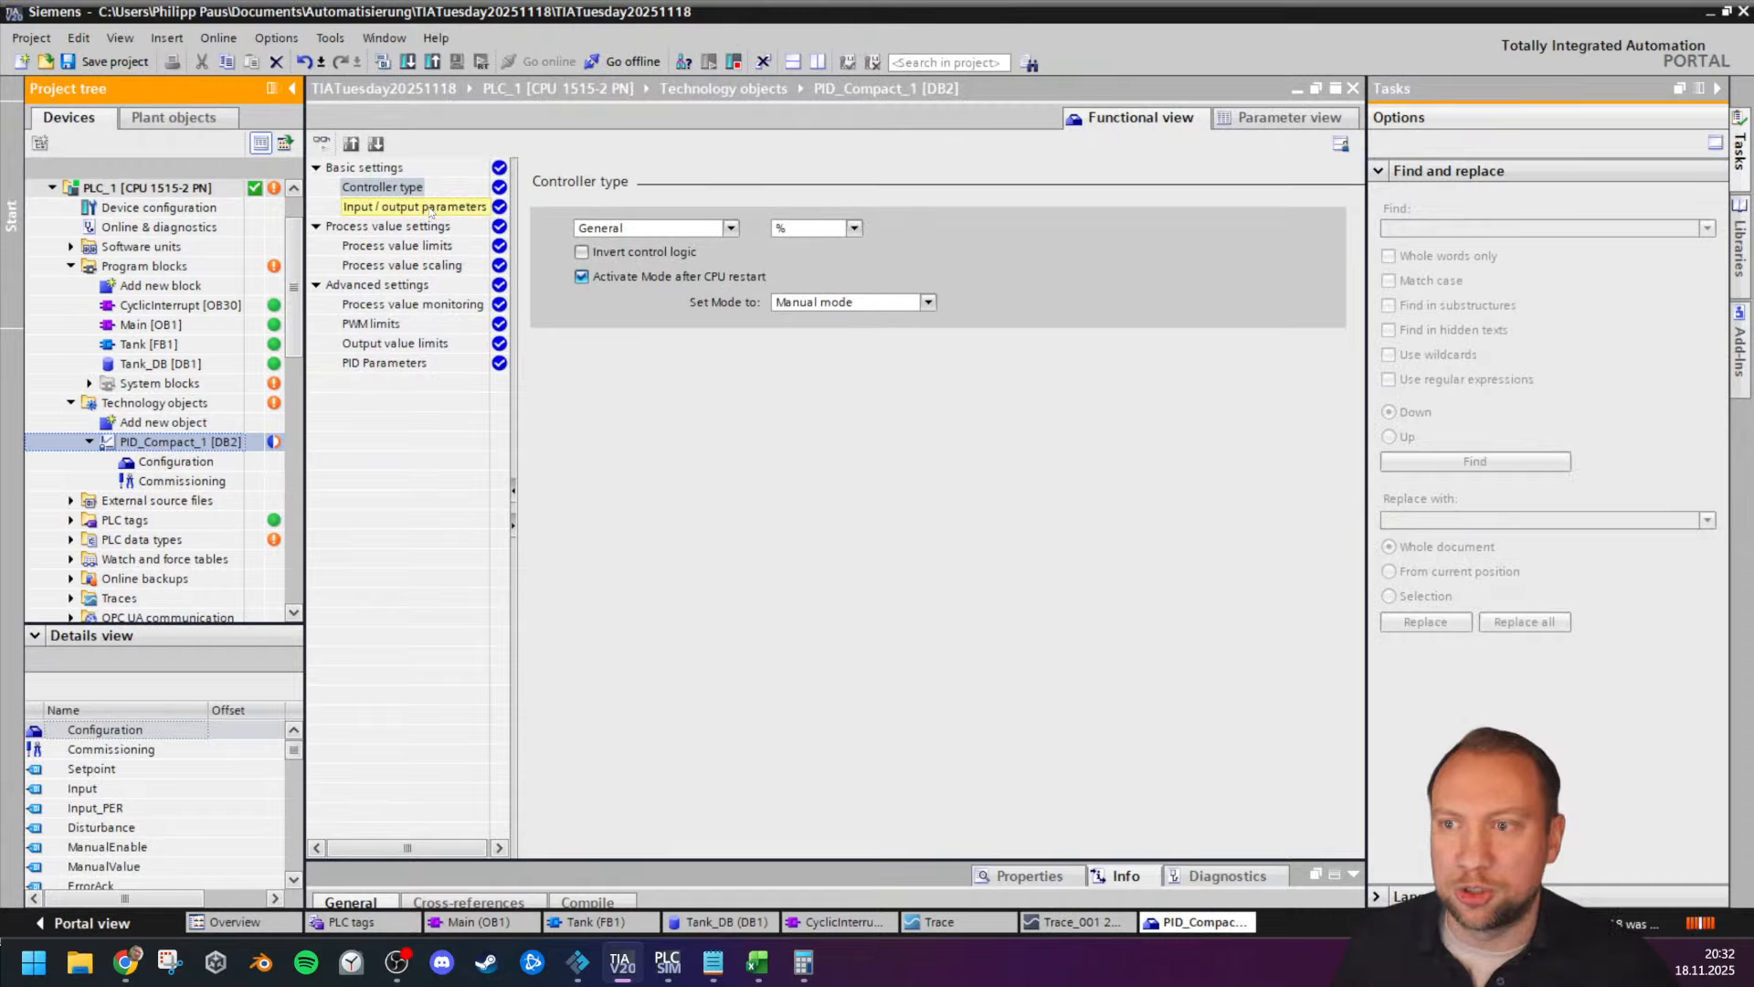
left_click(428, 283)
left_click(390, 345)
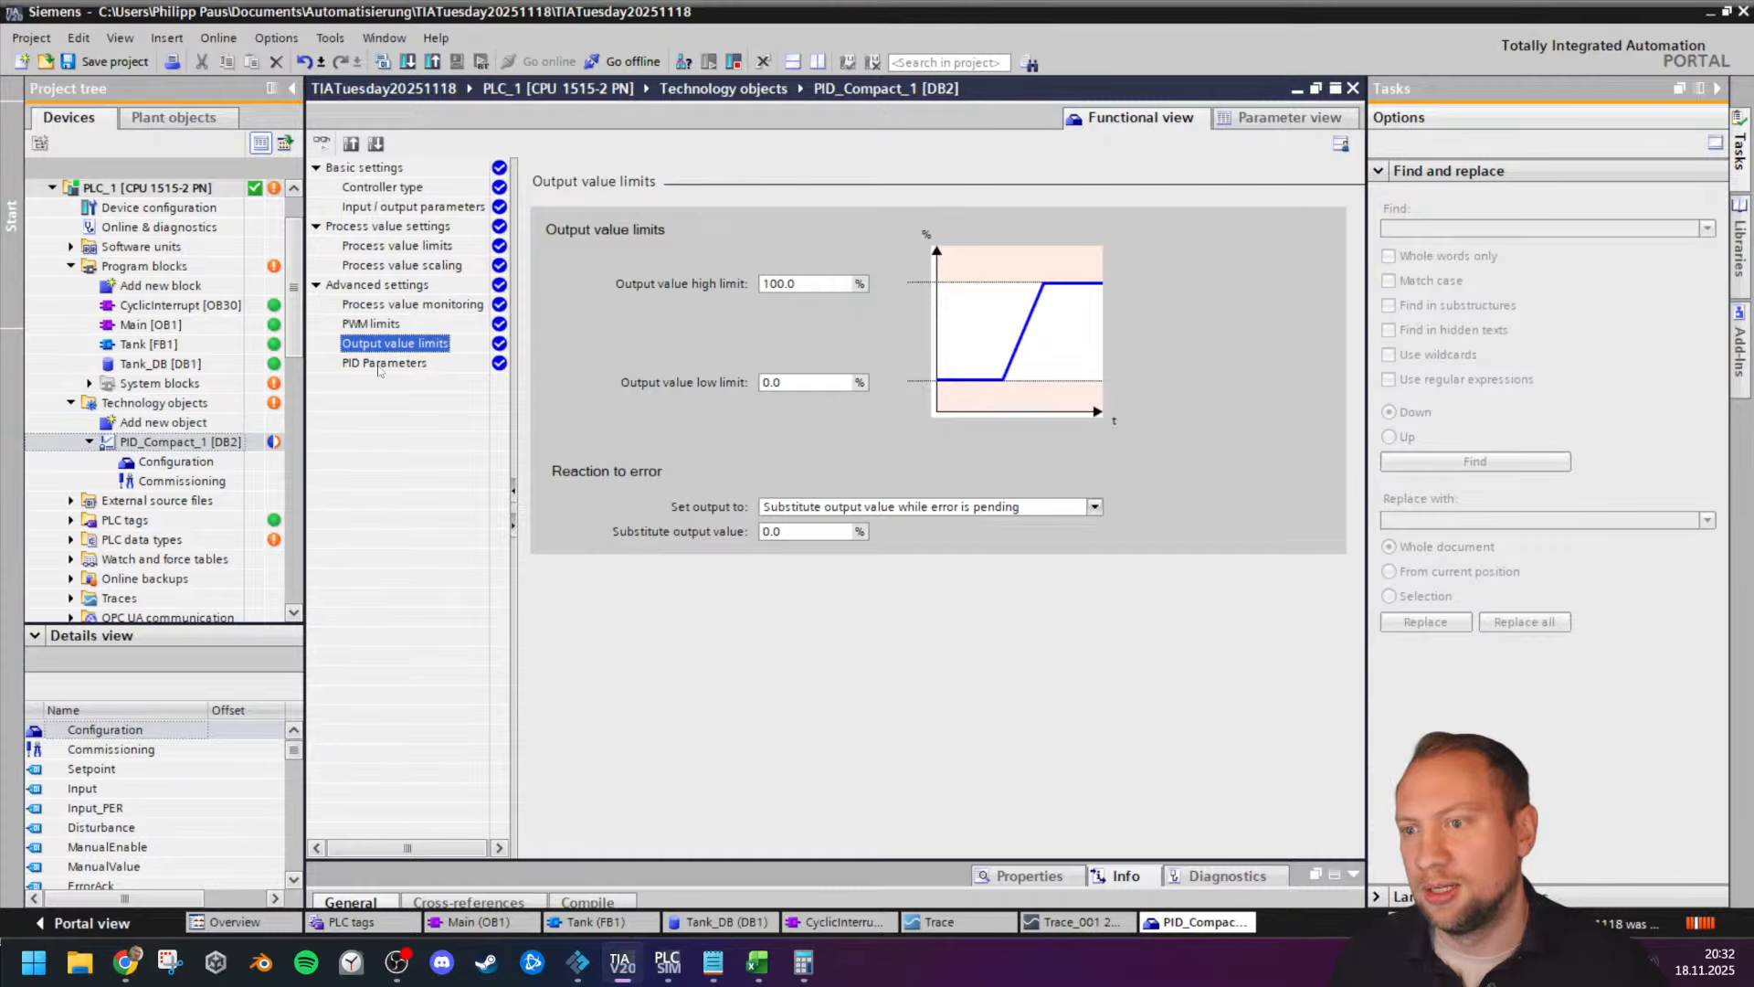
left_click(382, 363)
left_click(373, 323)
left_click(391, 305)
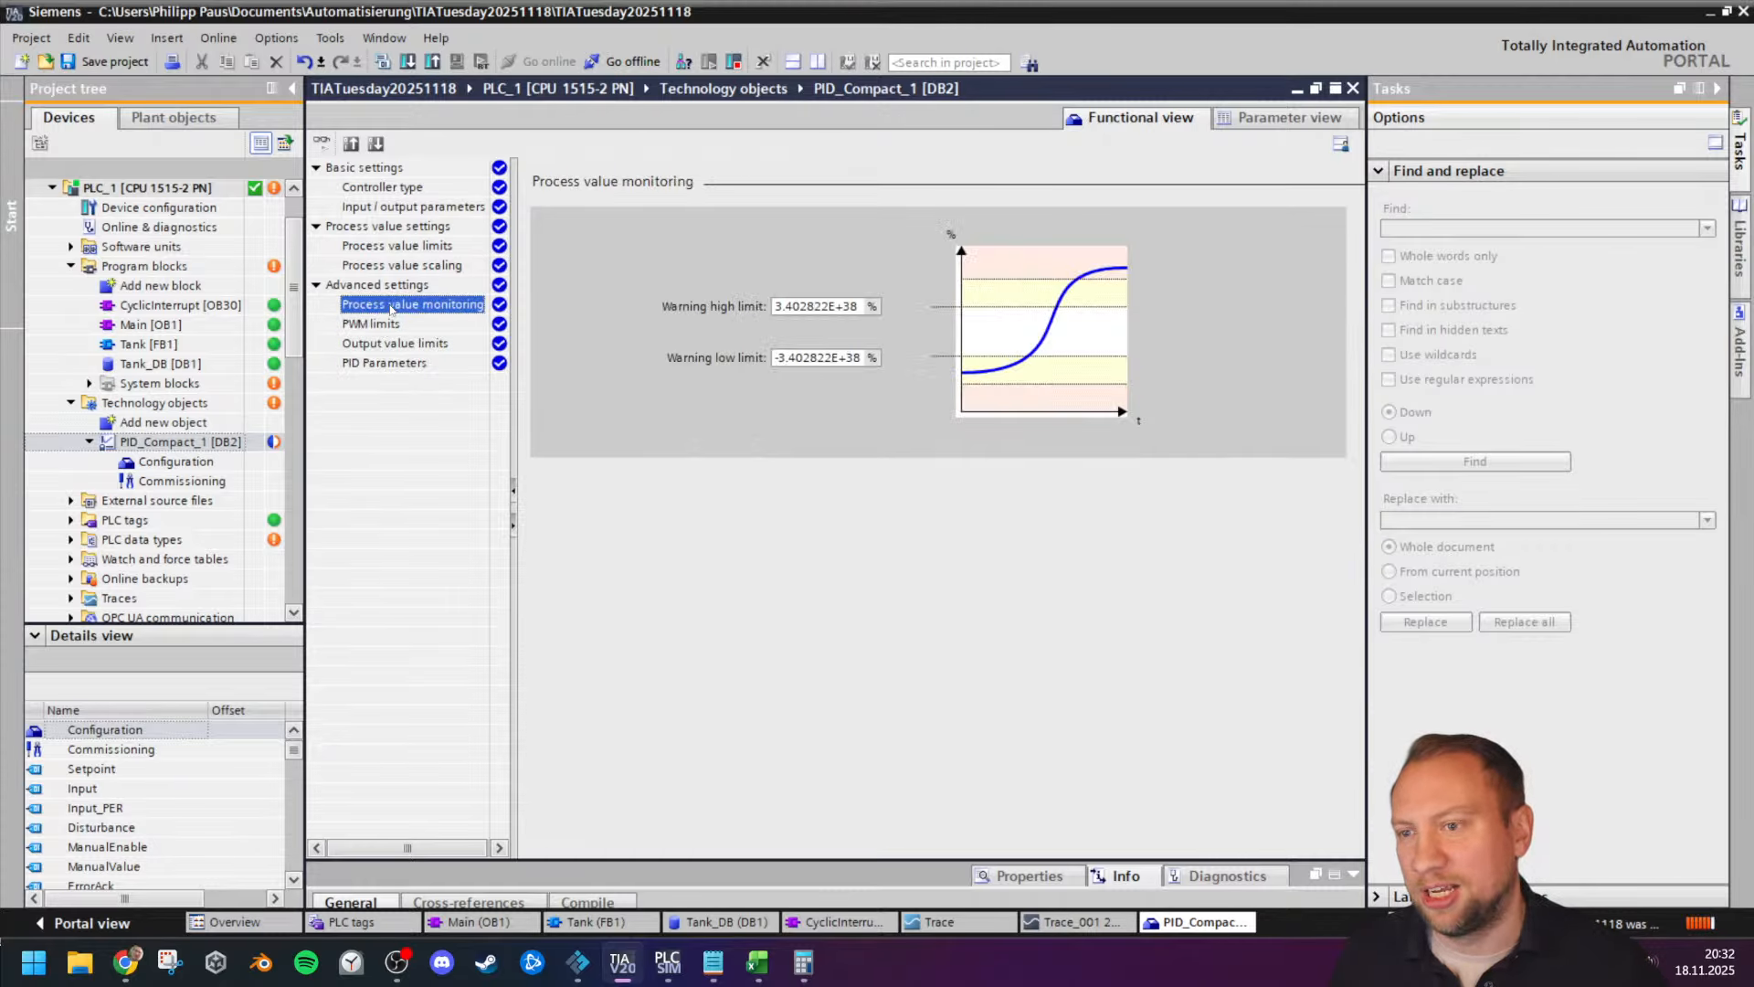
left_click(410, 246)
left_click(422, 264)
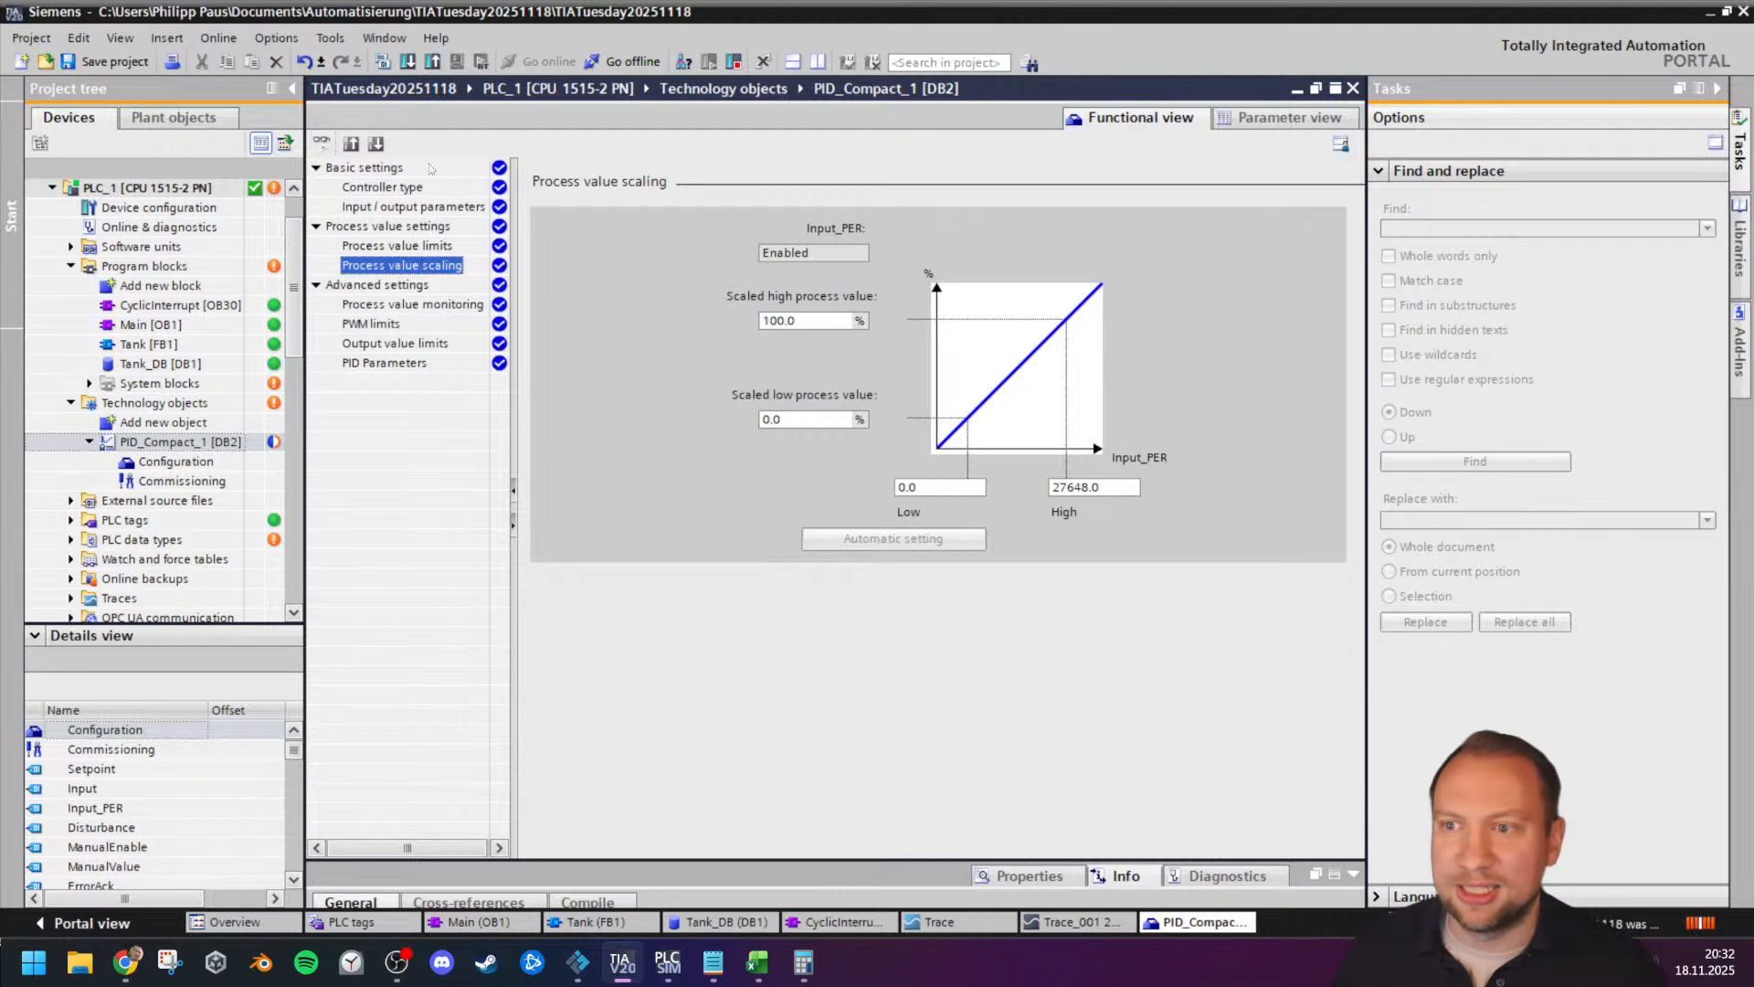
left_click(432, 246)
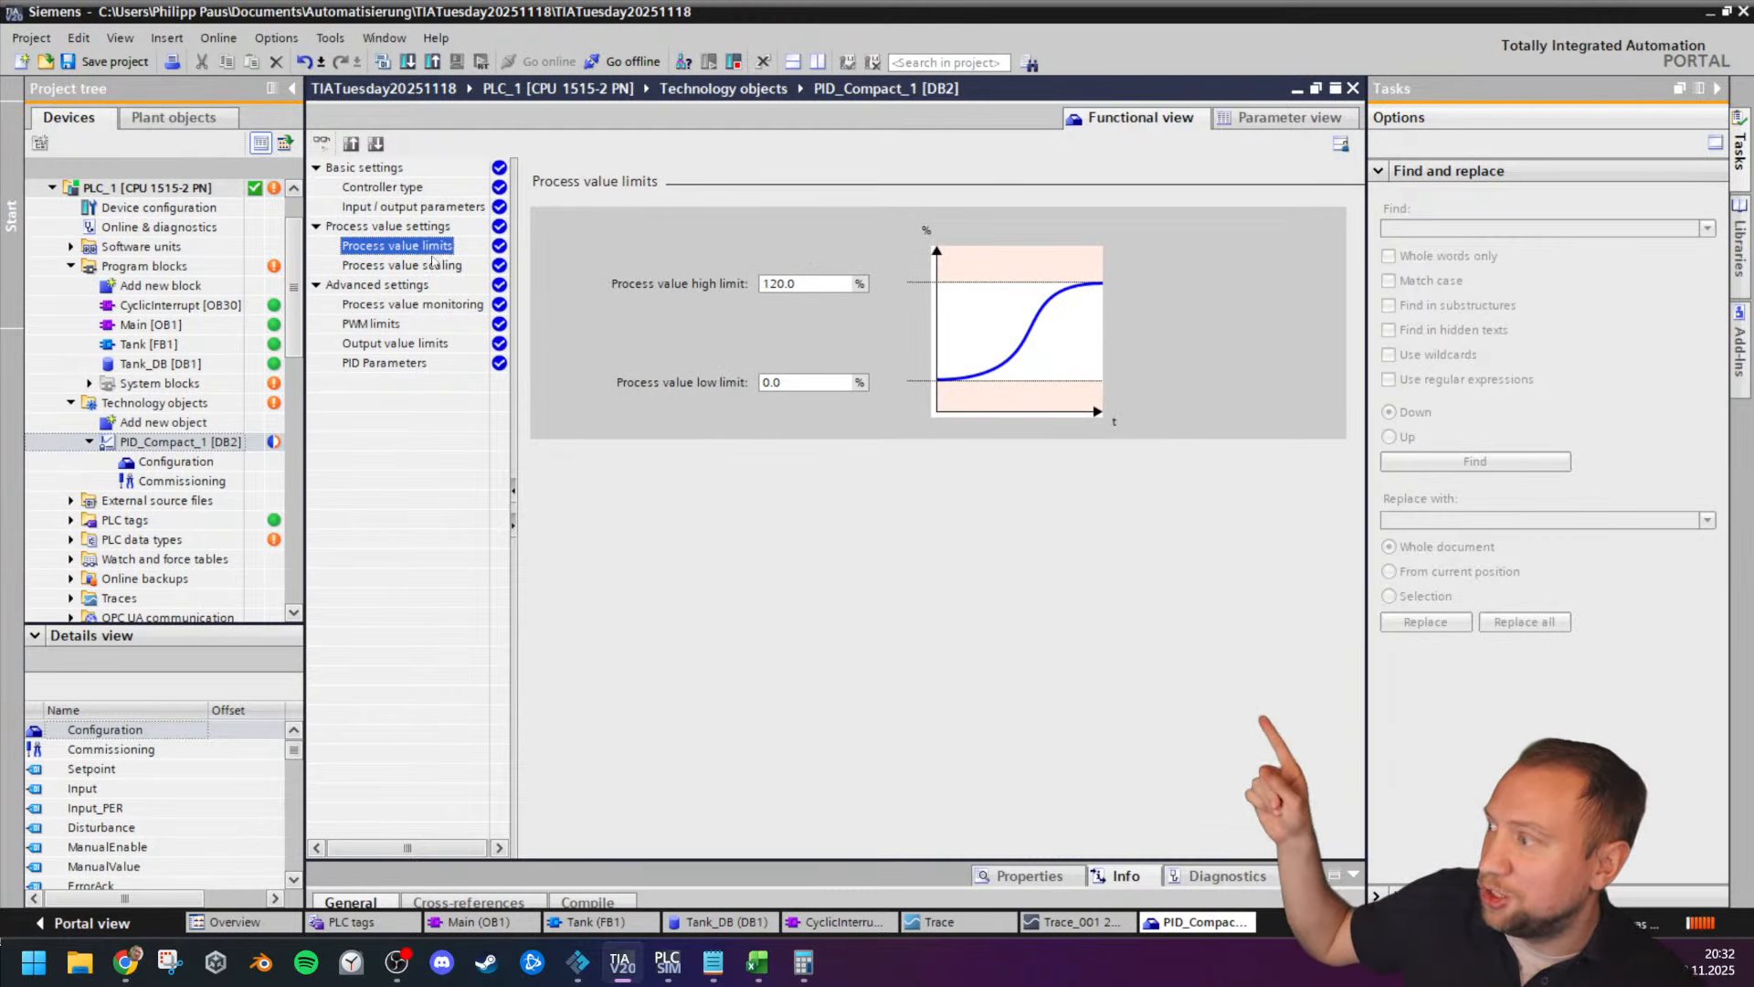
left_click(433, 263)
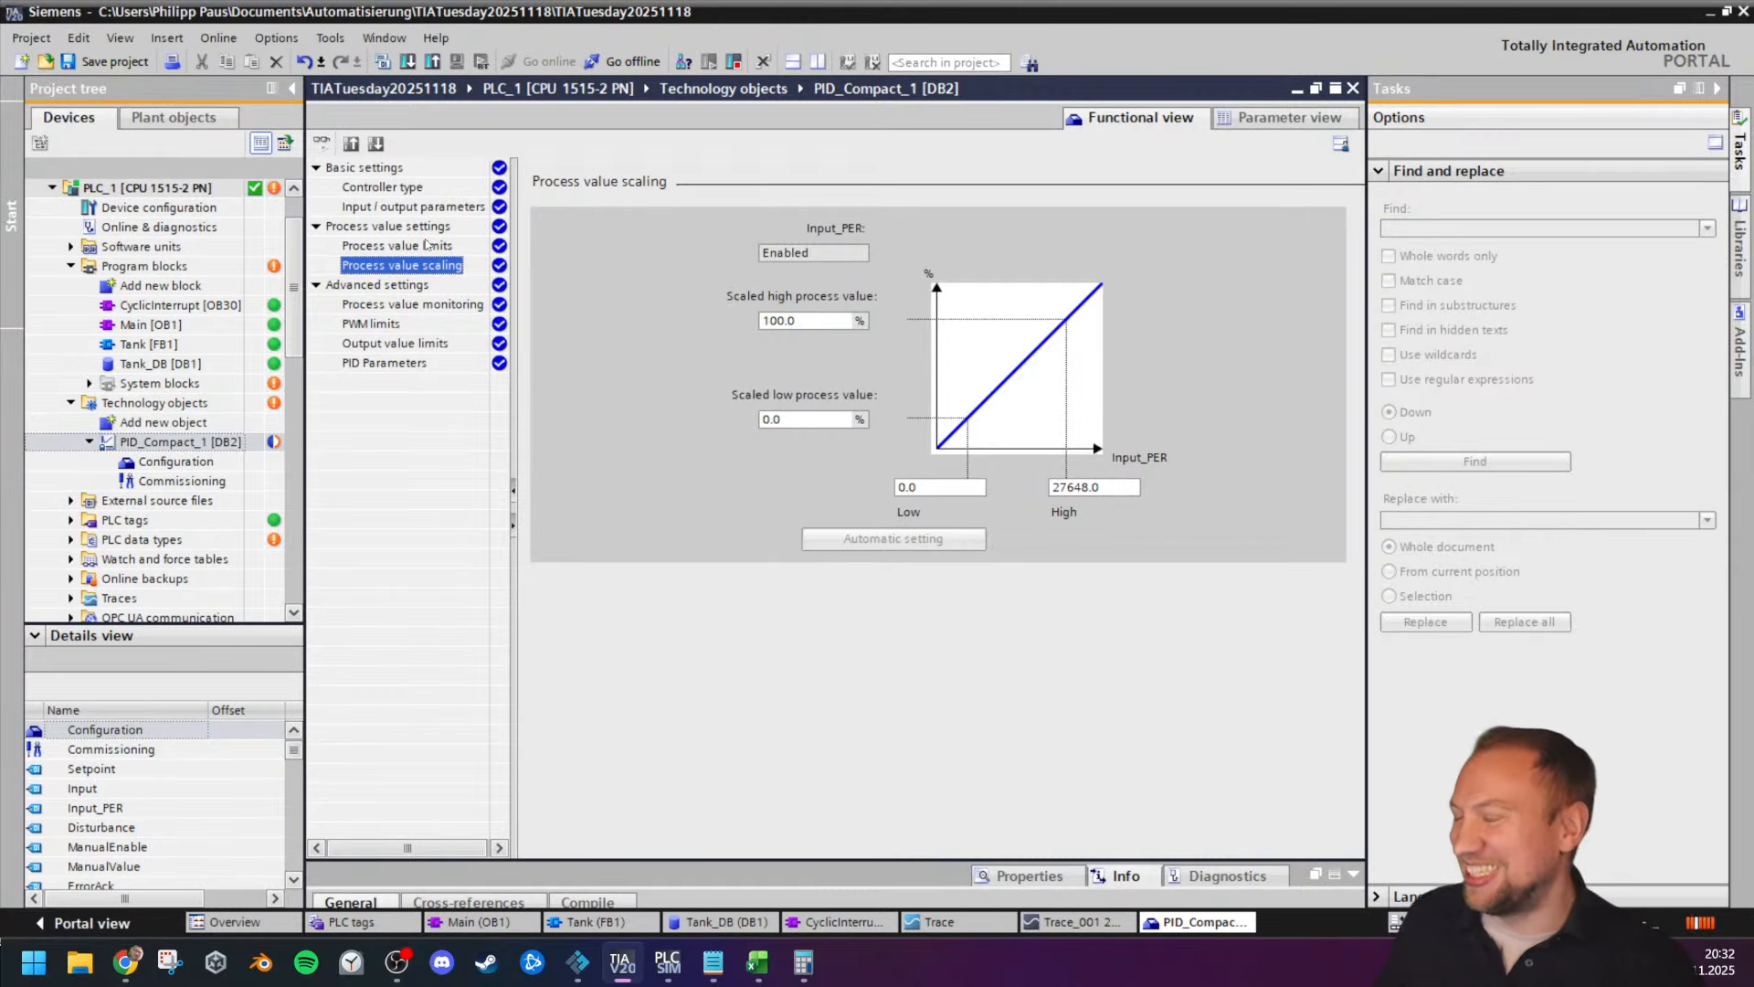
left_click(422, 305)
left_click(389, 324)
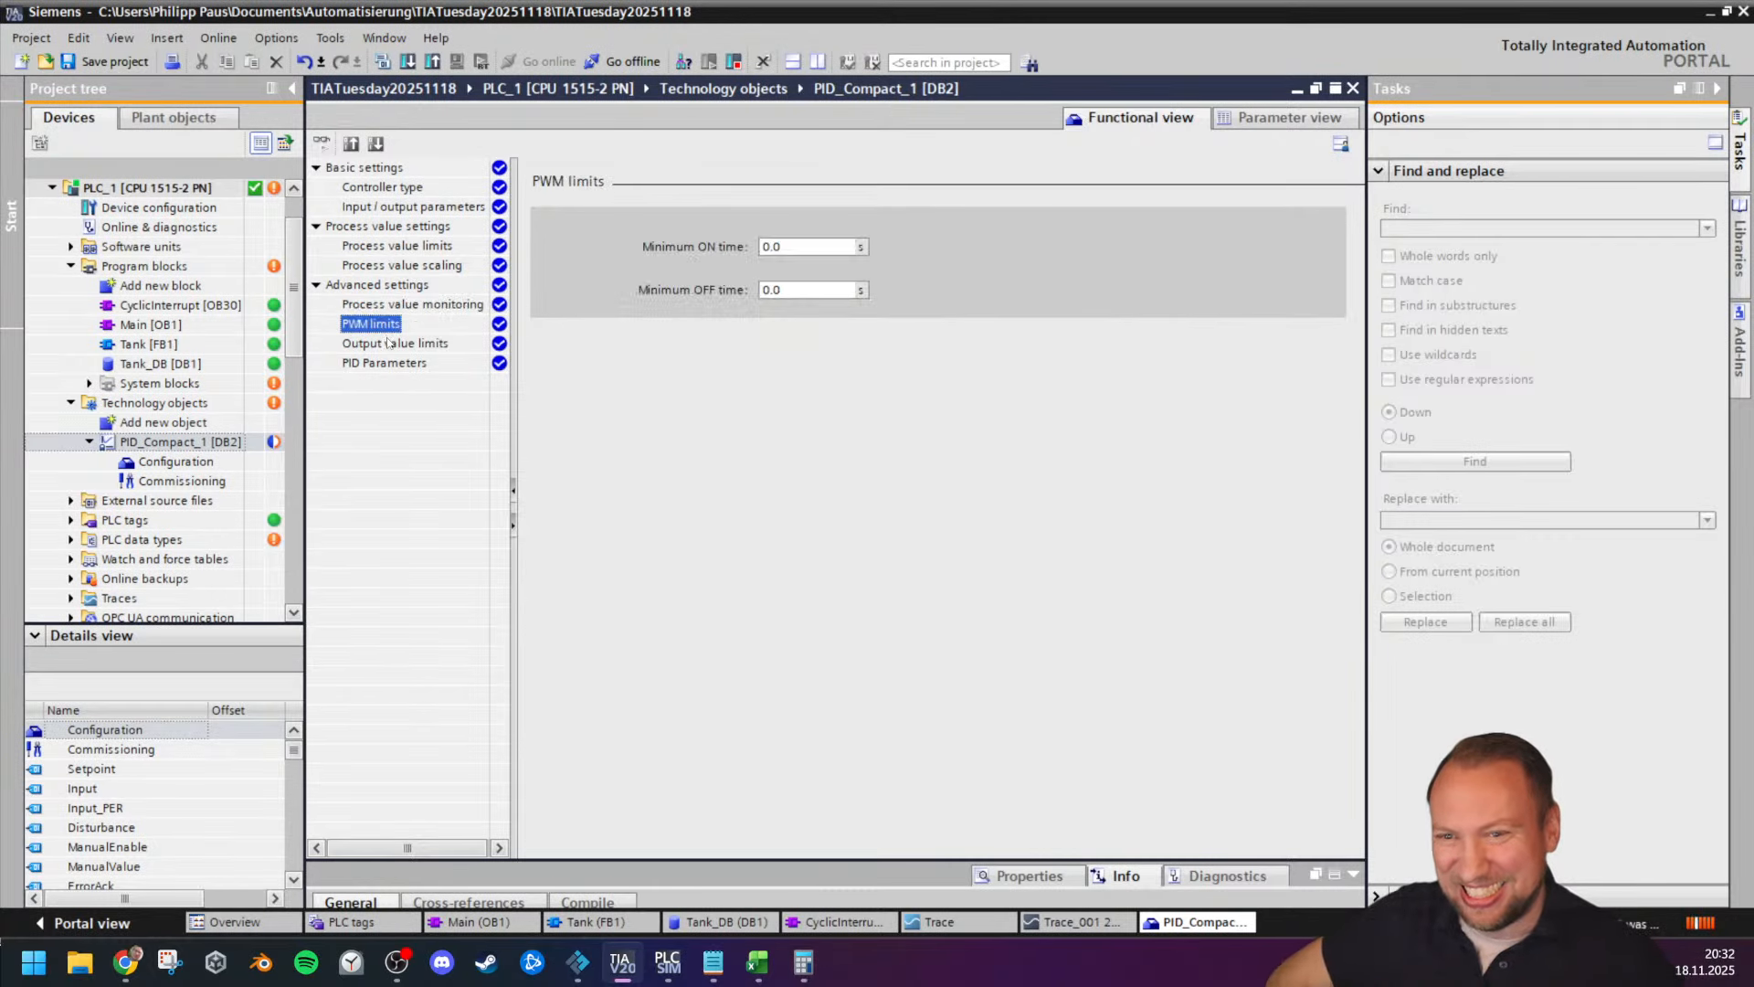
left_click(388, 343)
Step: Insert a PID_Compact call in Network 2 of Main [OB1] without creating a new data block, and assign PID_Compact_1 [DB2] as its instance
left_click(173, 208)
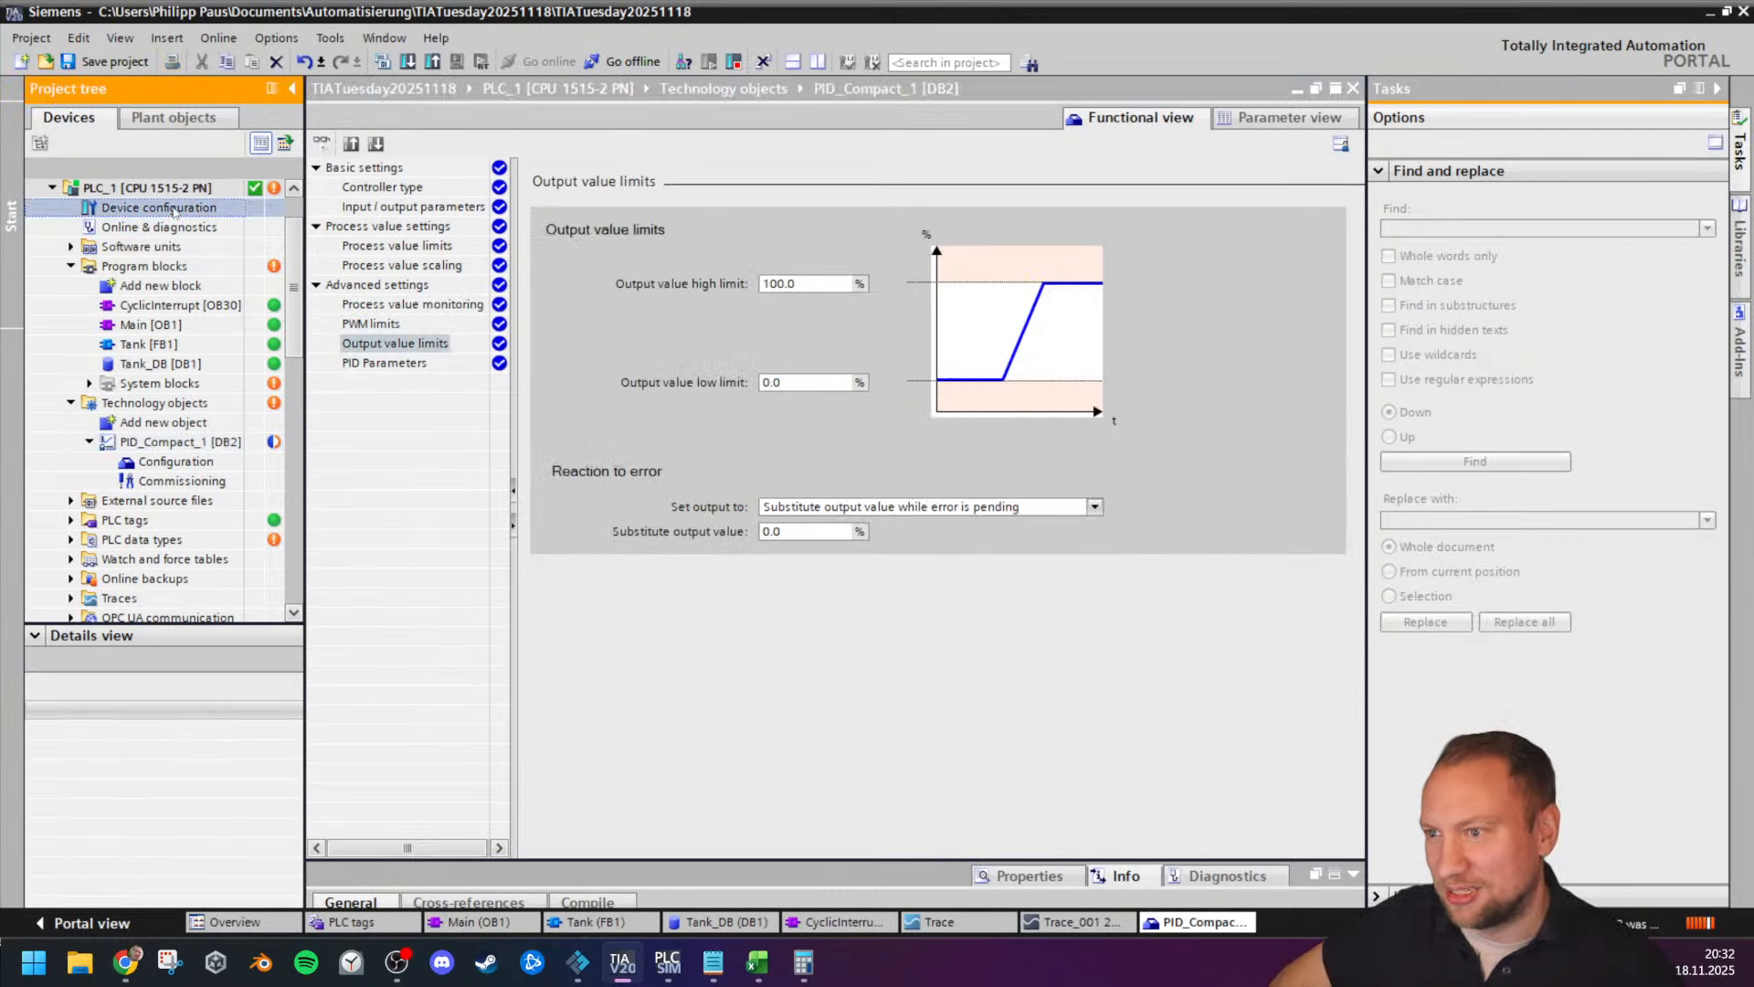
left_click(156, 189)
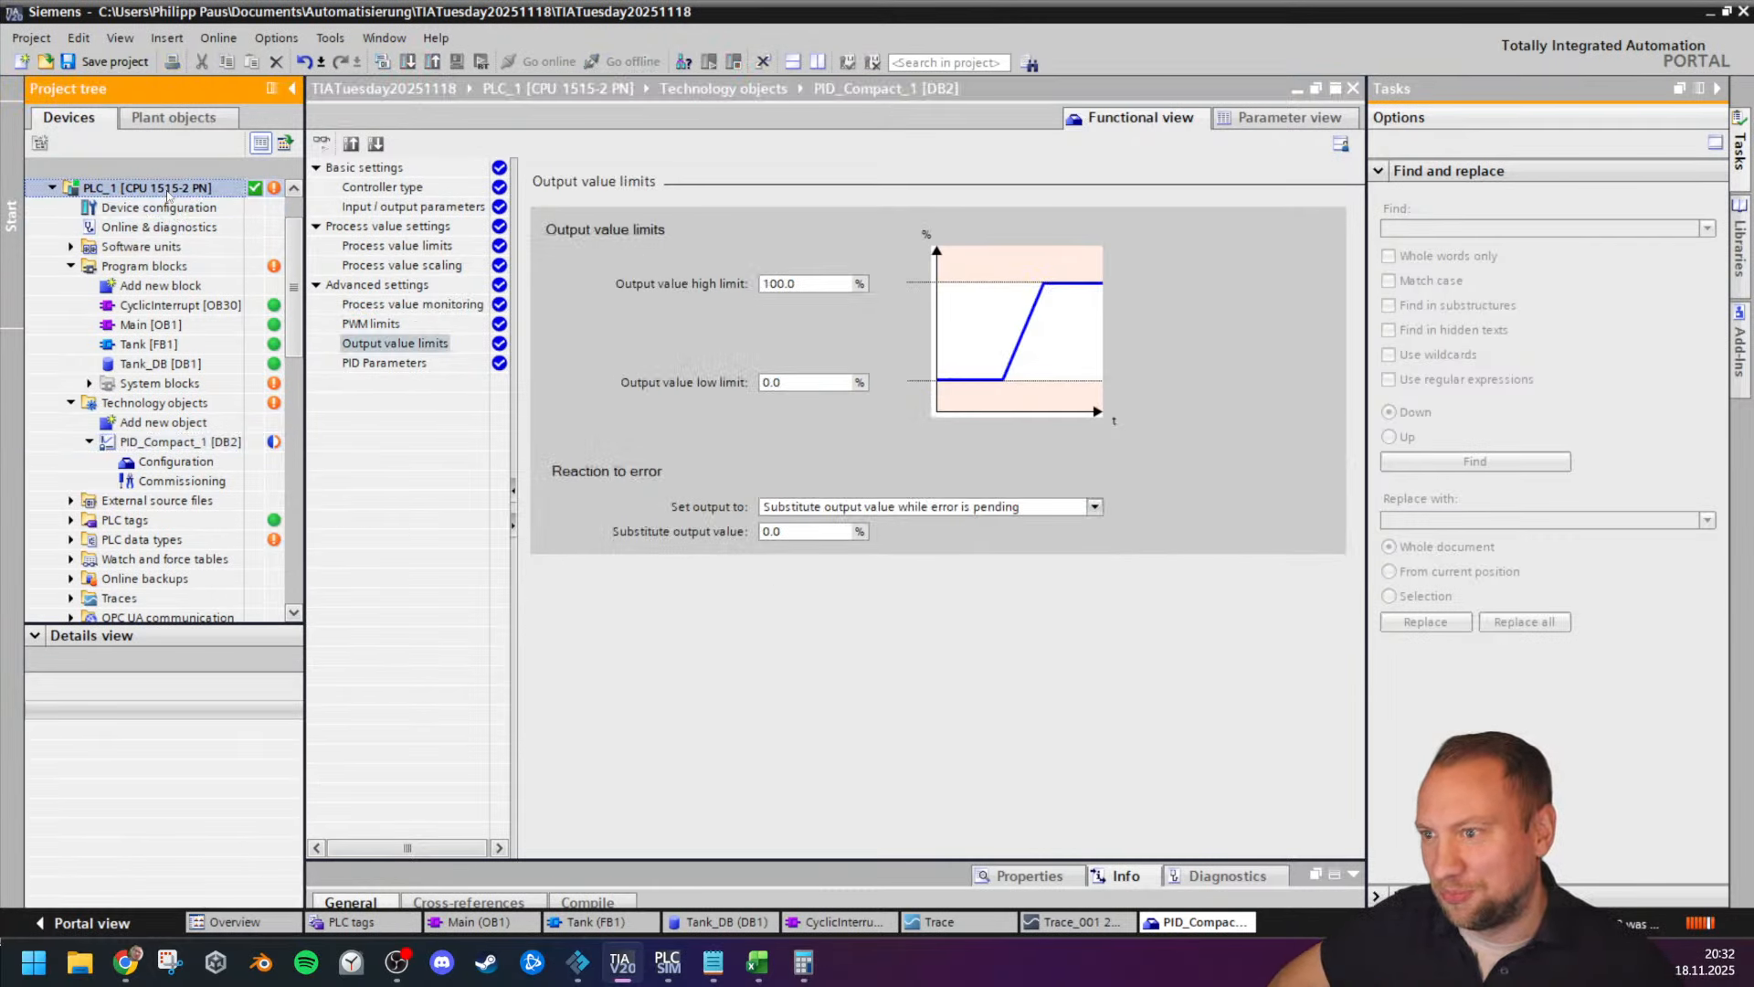
double_click(173, 325)
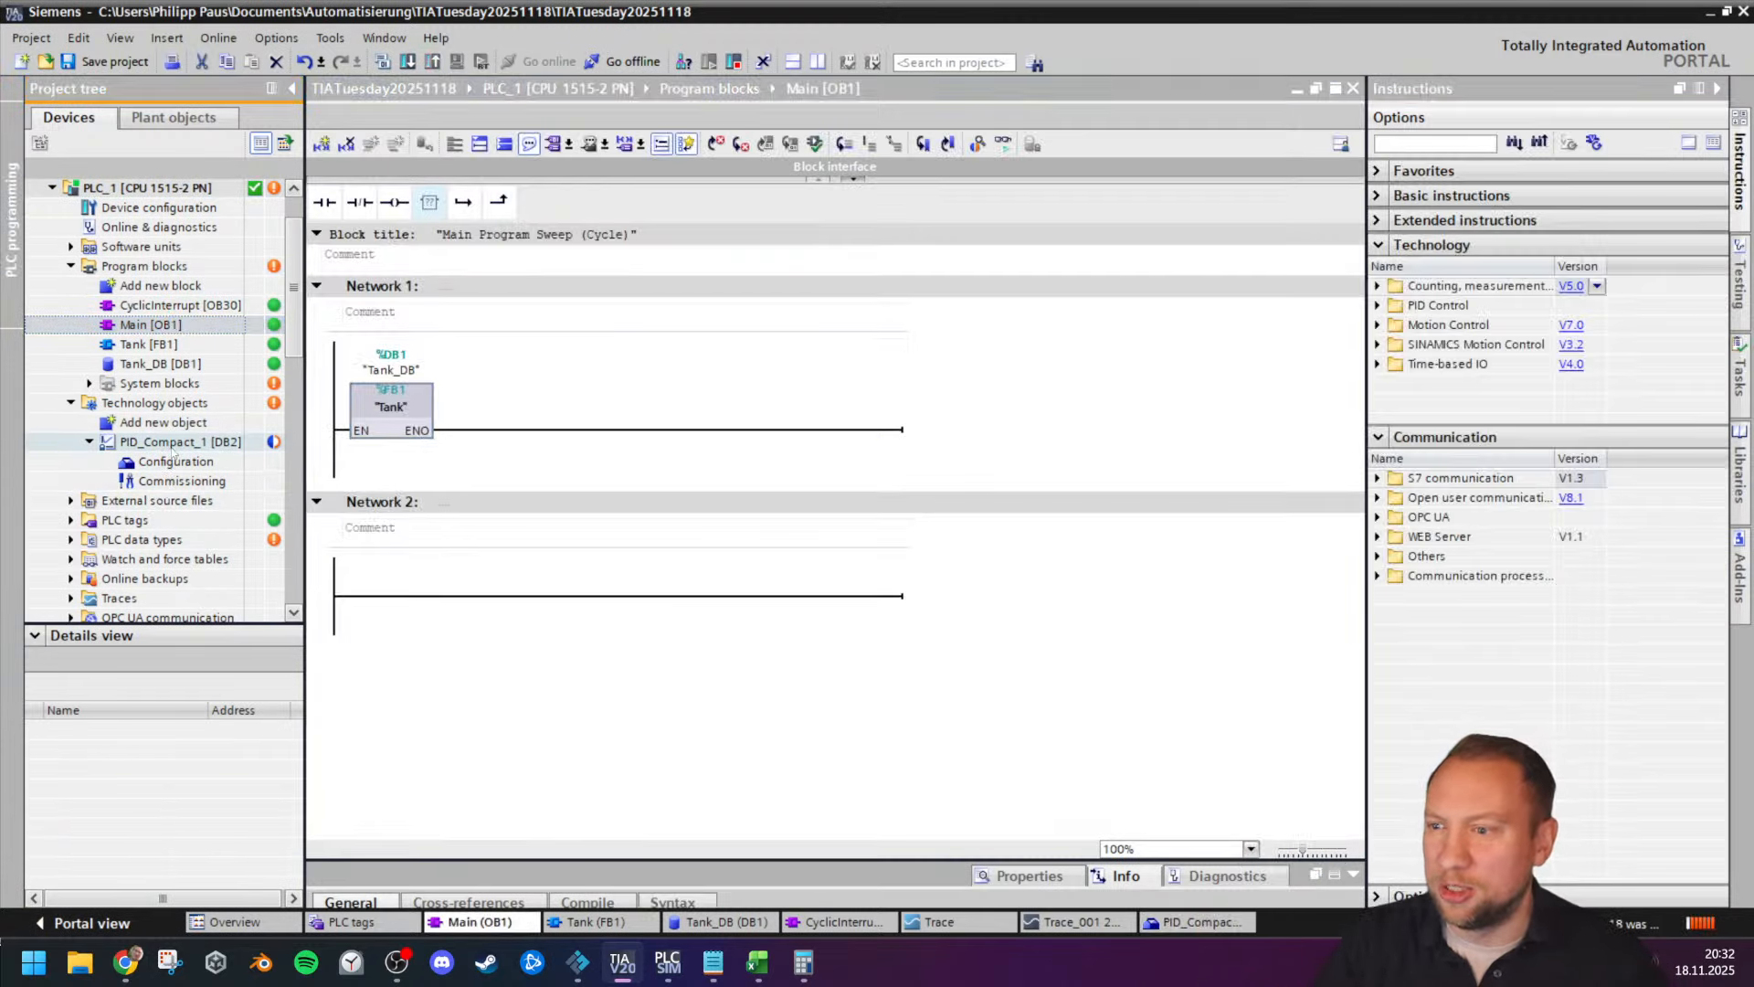
left_click(174, 444)
left_click(1265, 582)
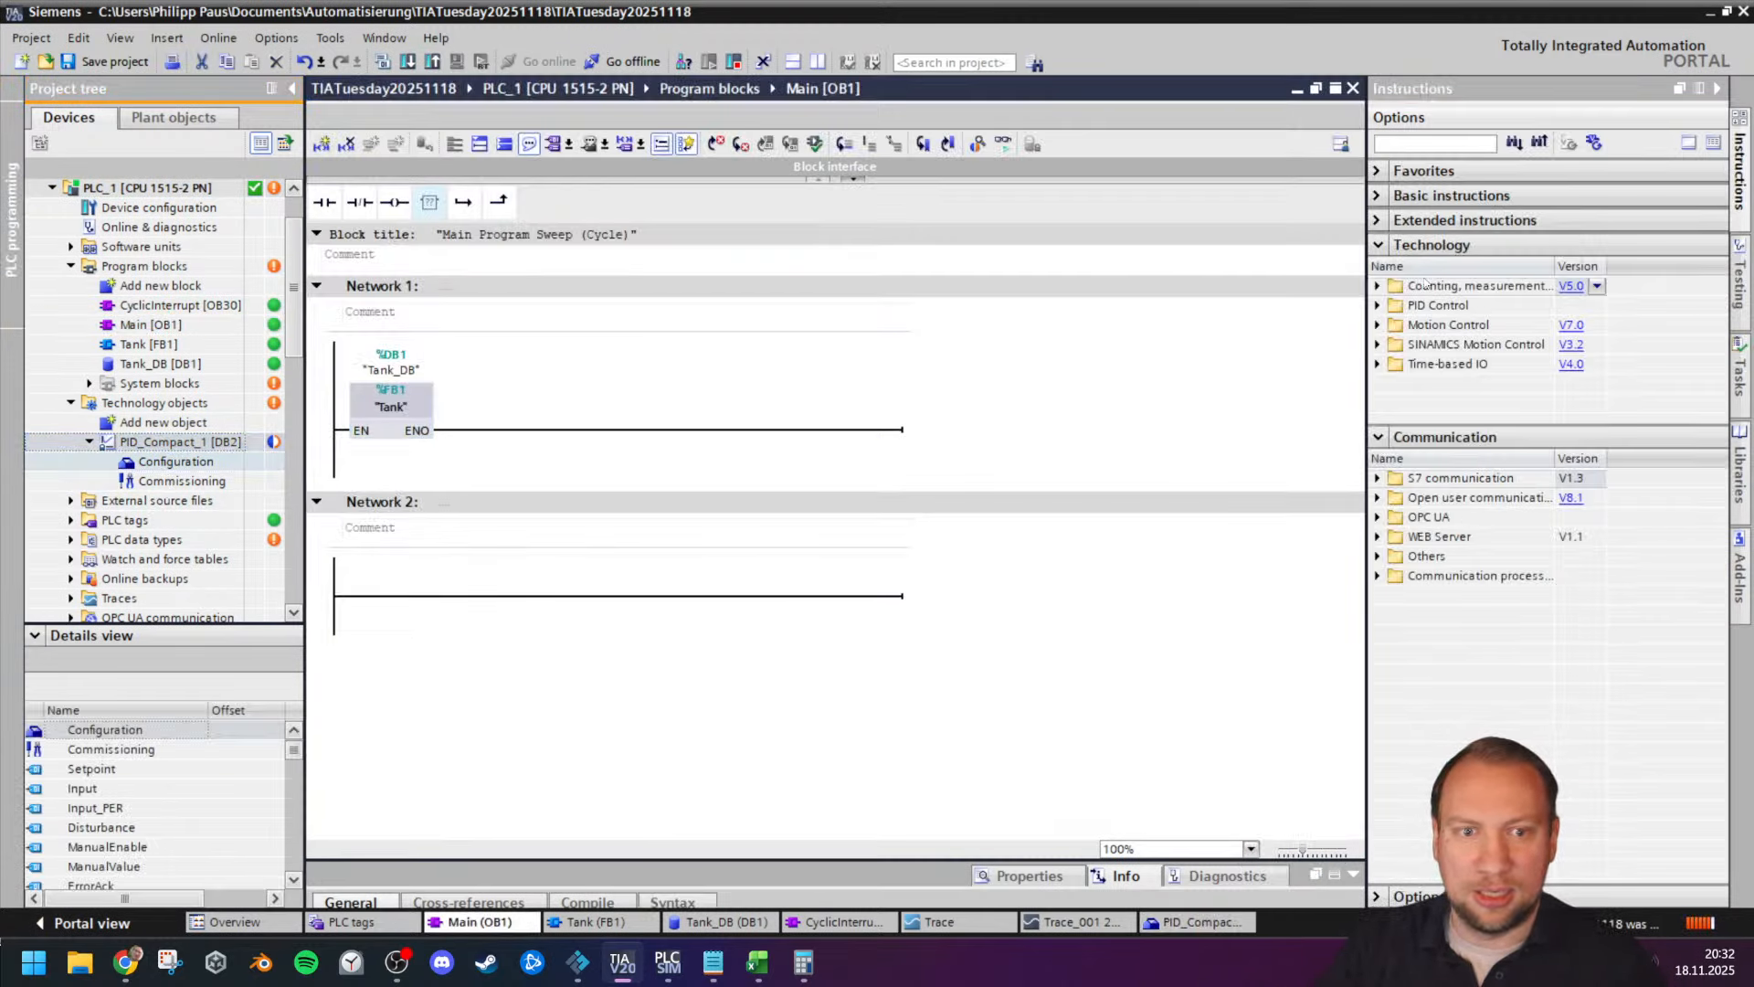
left_click(1378, 306)
left_click(1396, 325)
mouse_move(1480, 345)
left_mouse_down()
mouse_move(640, 579)
mouse_move(626, 600)
left_mouse_up()
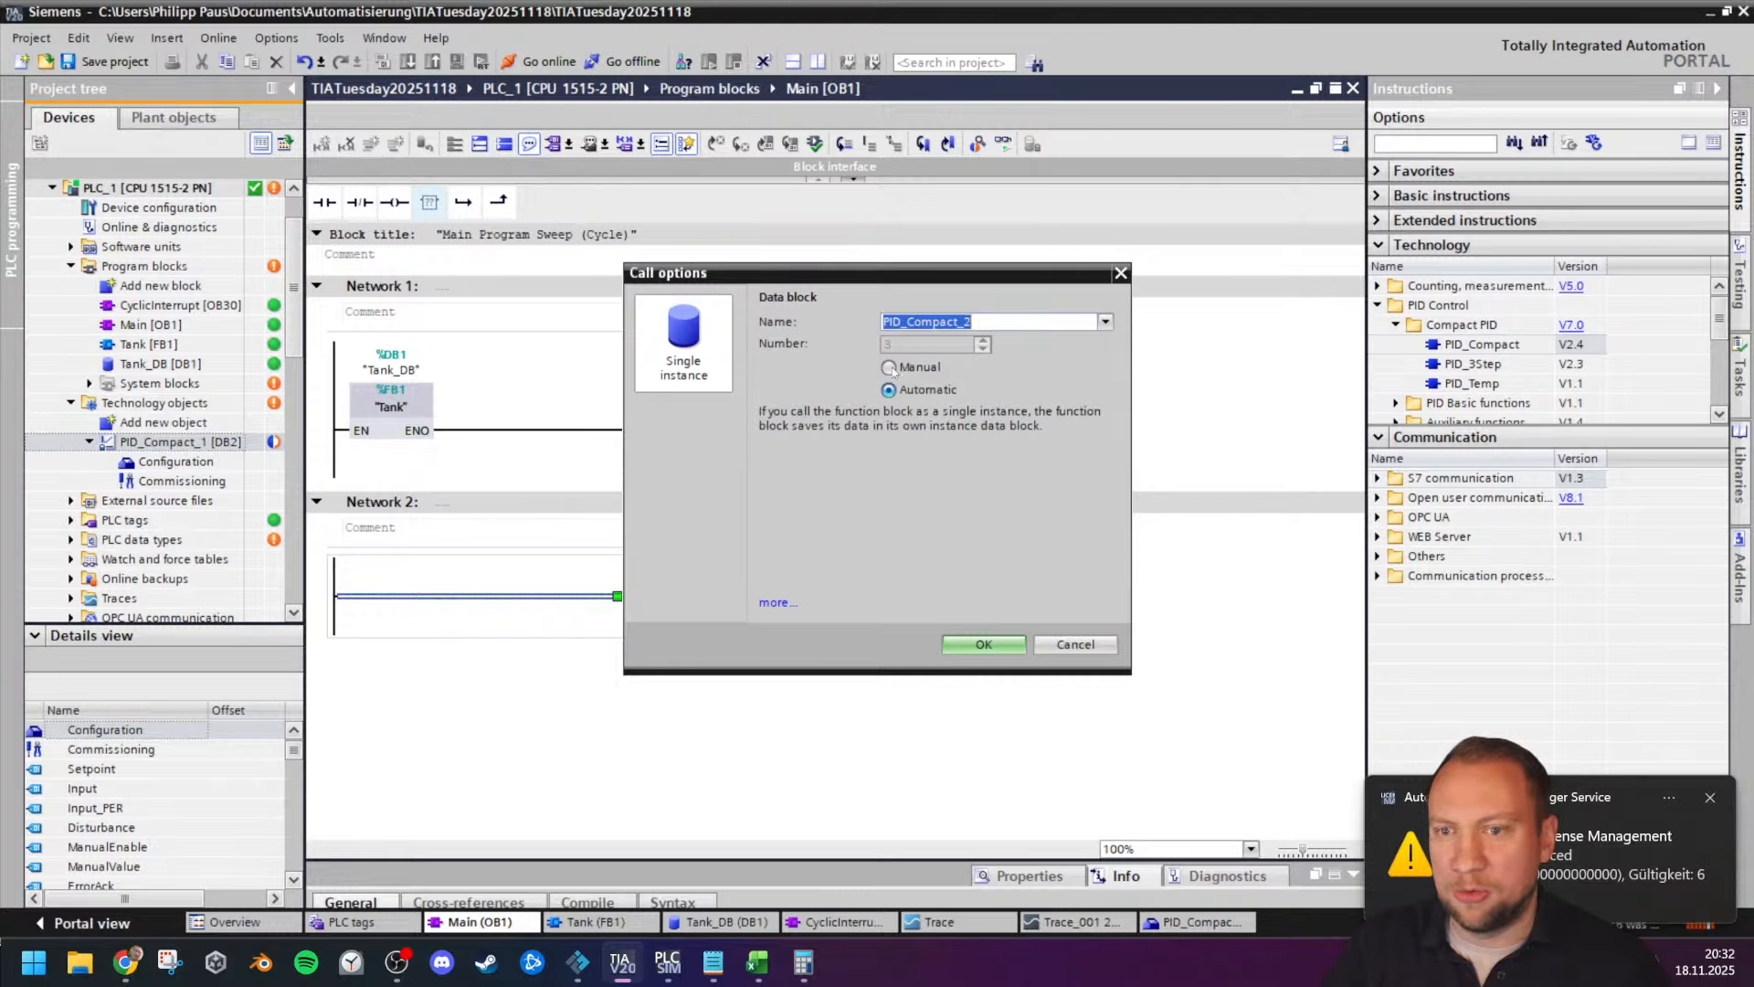
left_click(1097, 644)
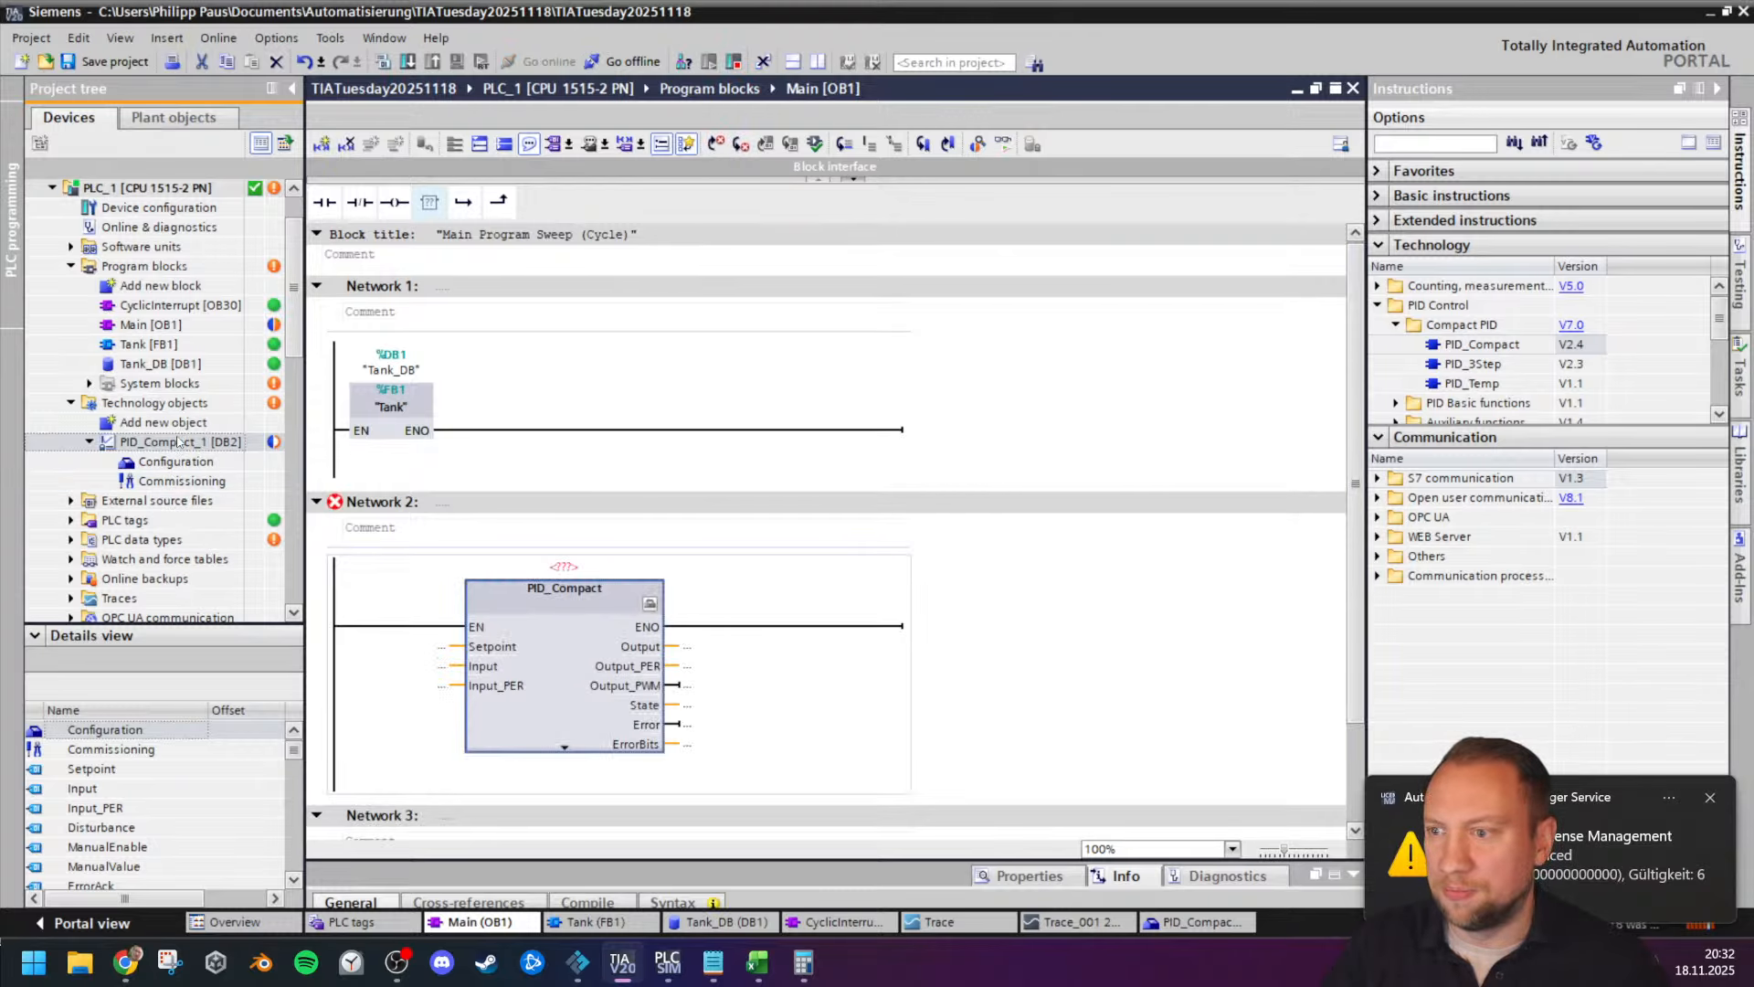
left_click_drag(181, 441, 560, 570)
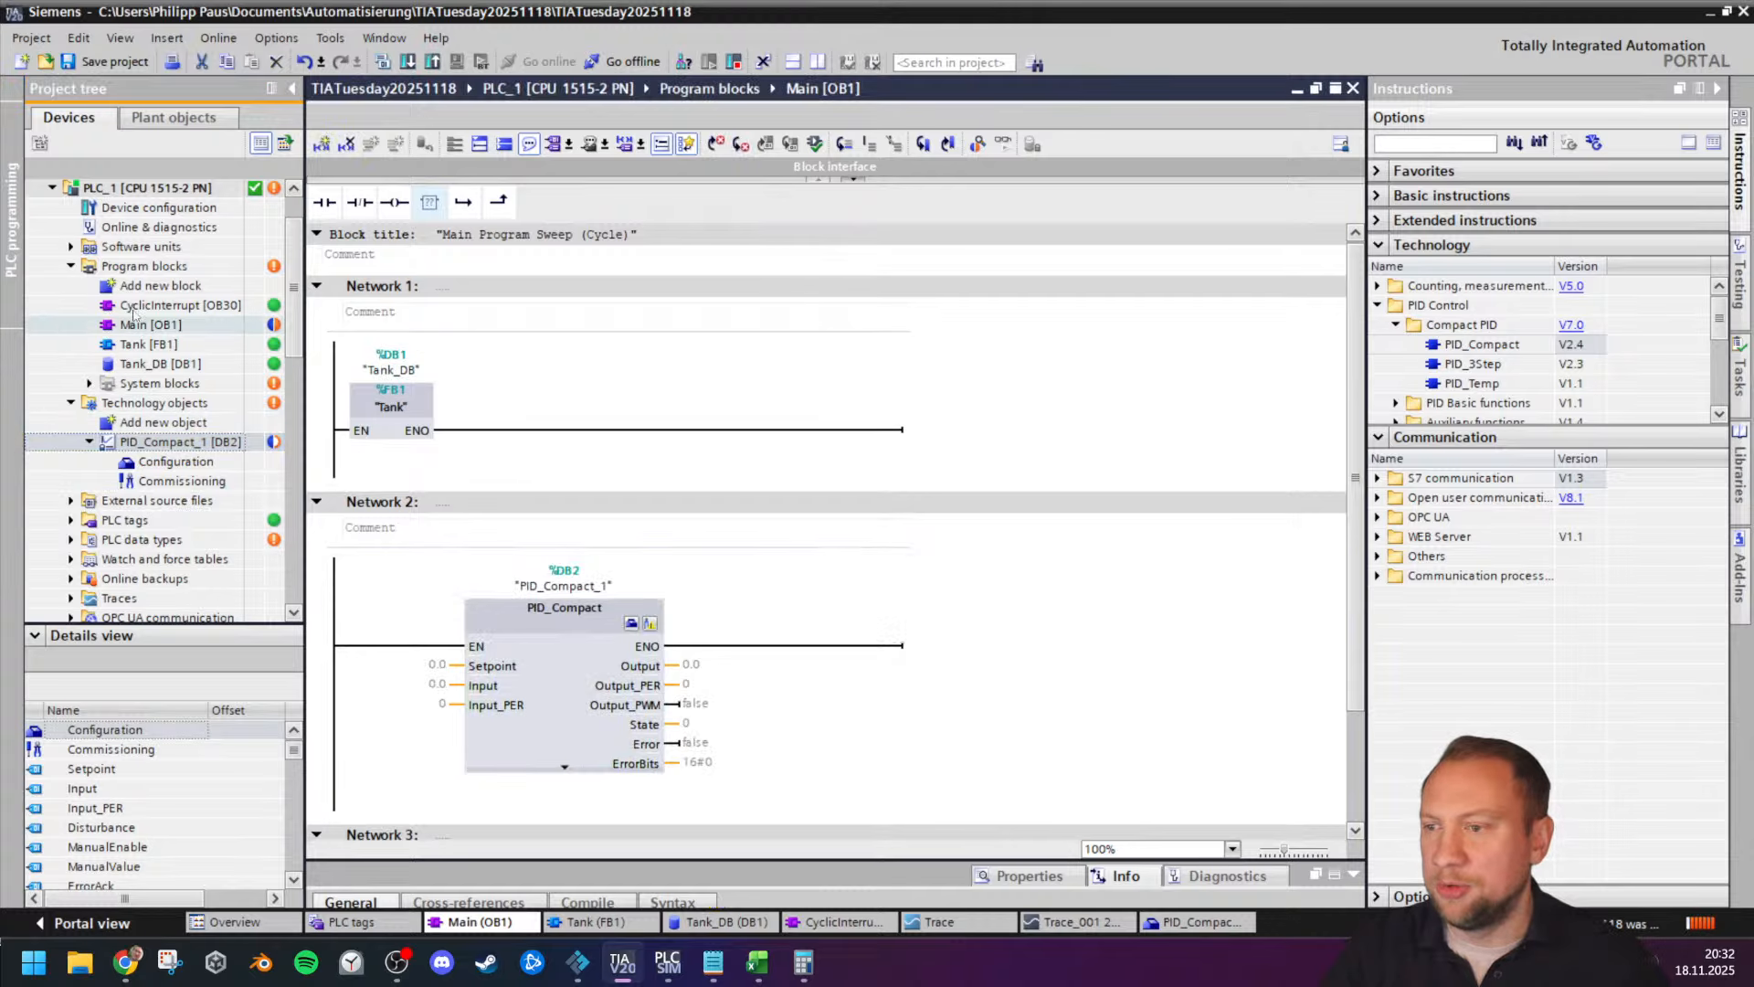
Step: Save the project, go offline and download the changed PLC_1 program to the simulated CPU
left_click(135, 188)
left_click(108, 61)
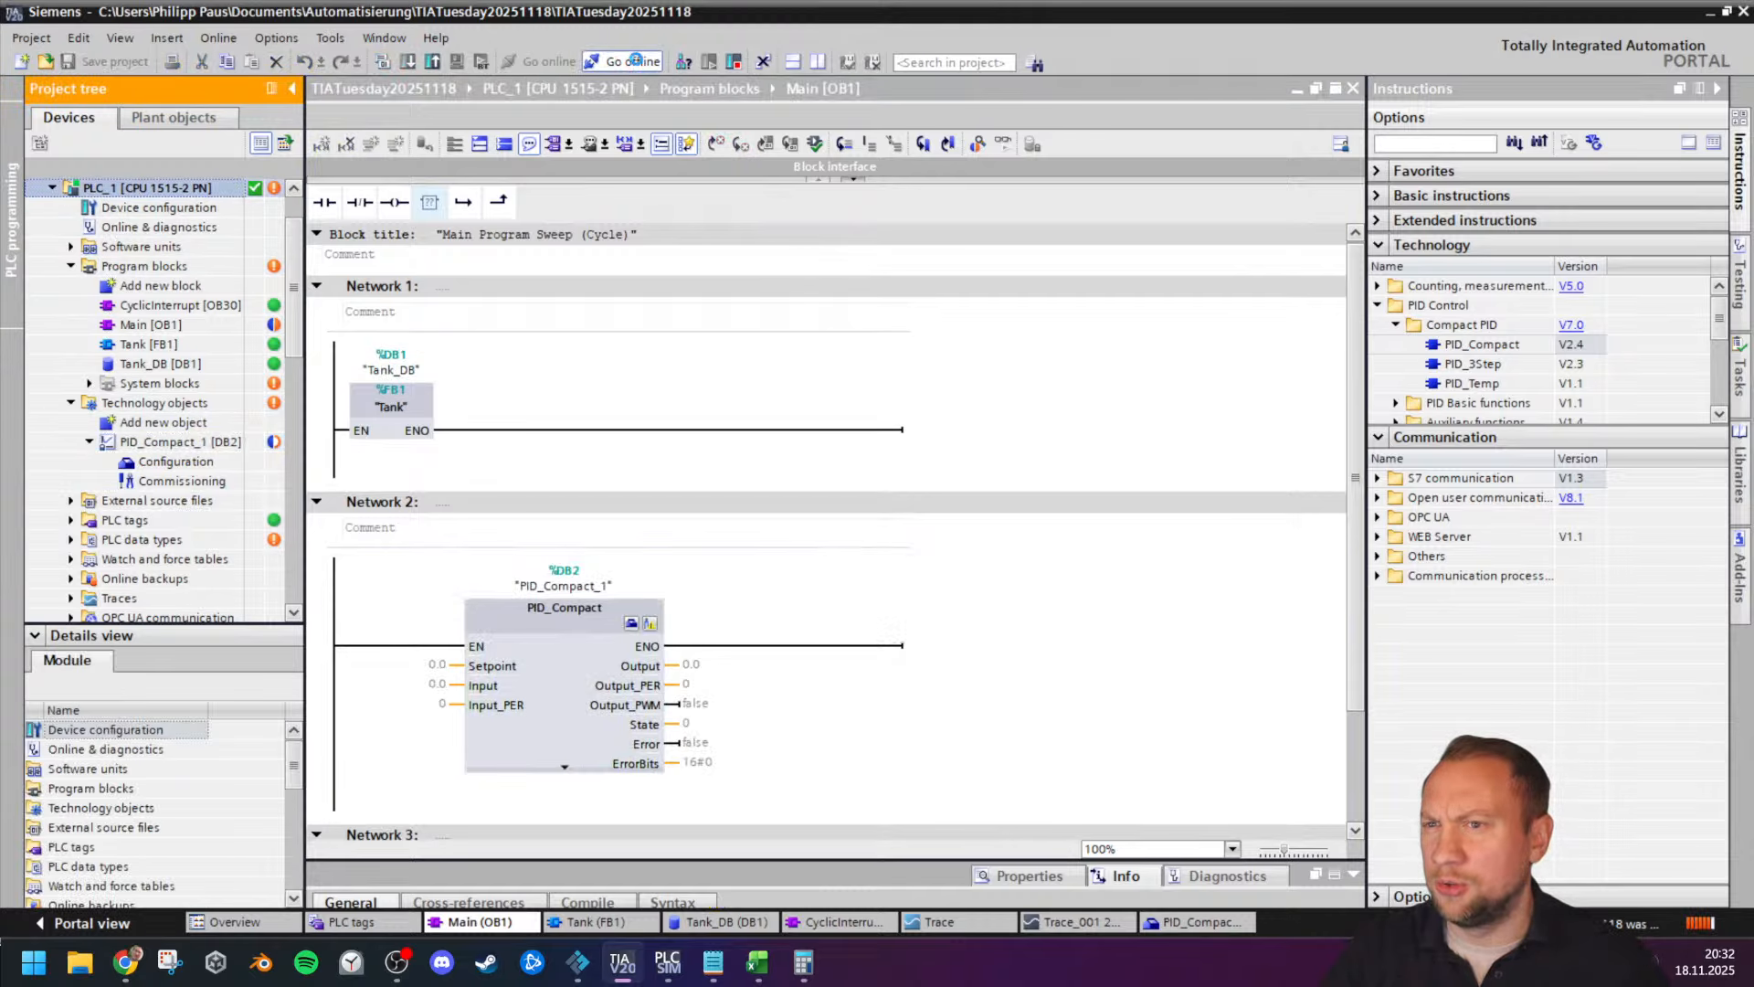
left_click(622, 62)
left_click(408, 61)
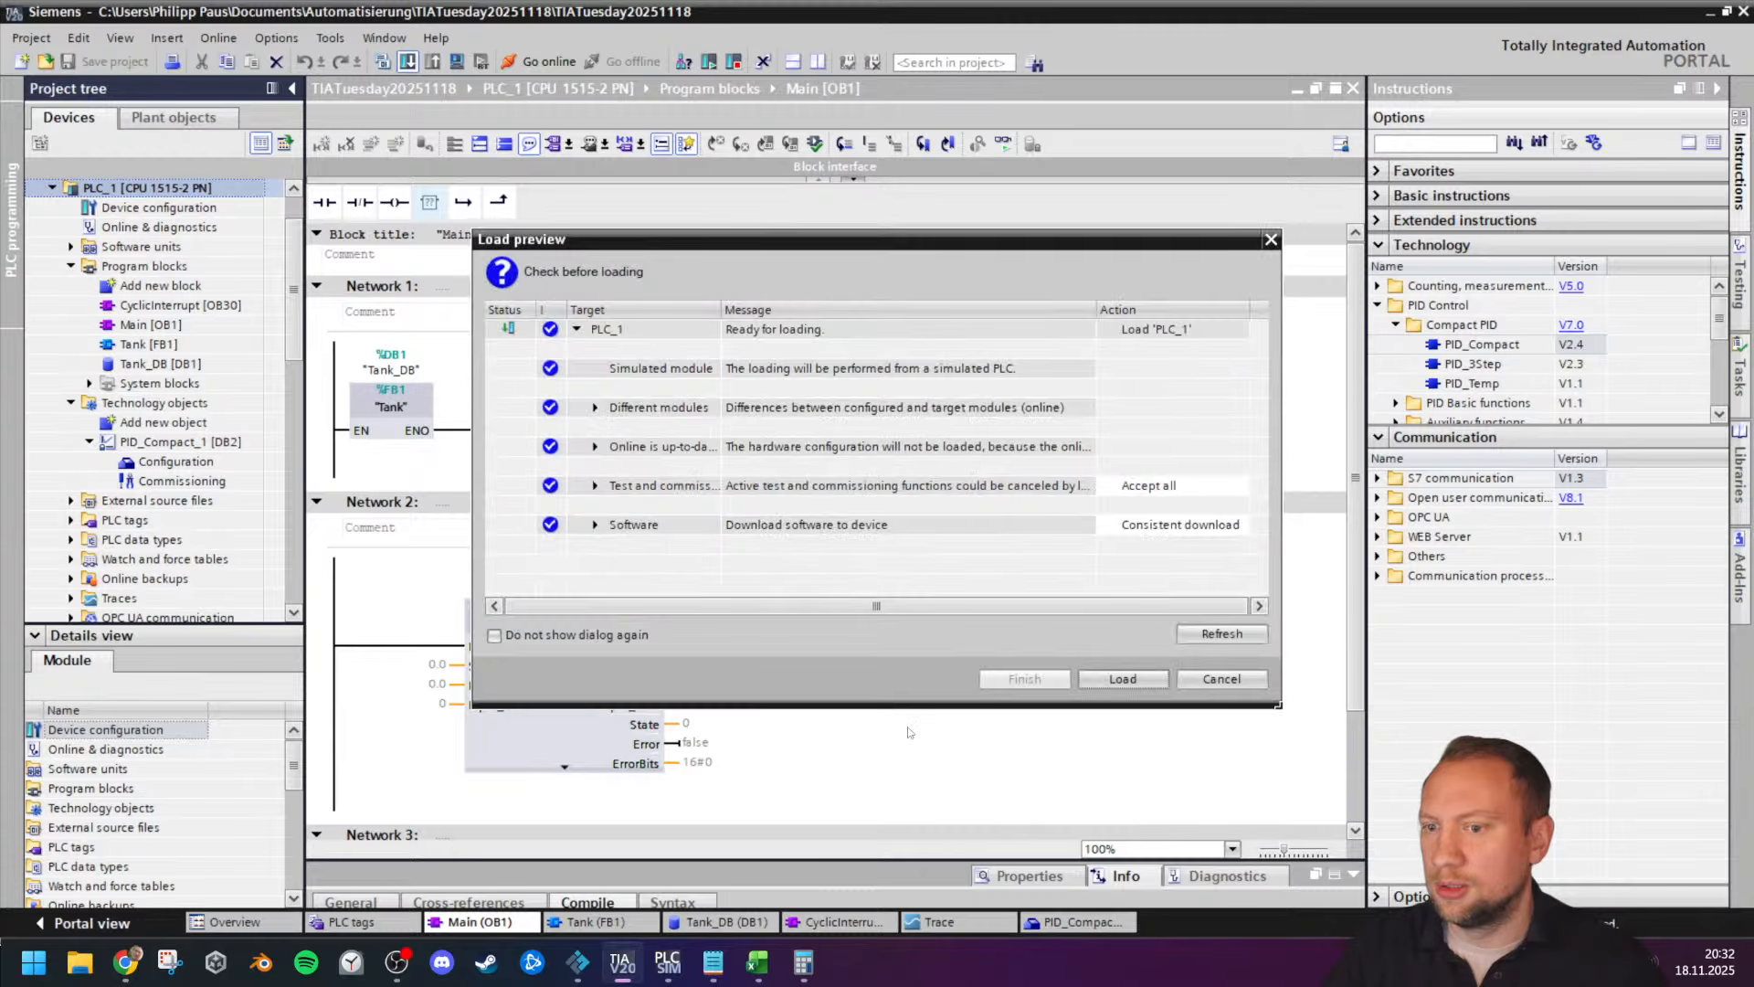
left_click(1106, 680)
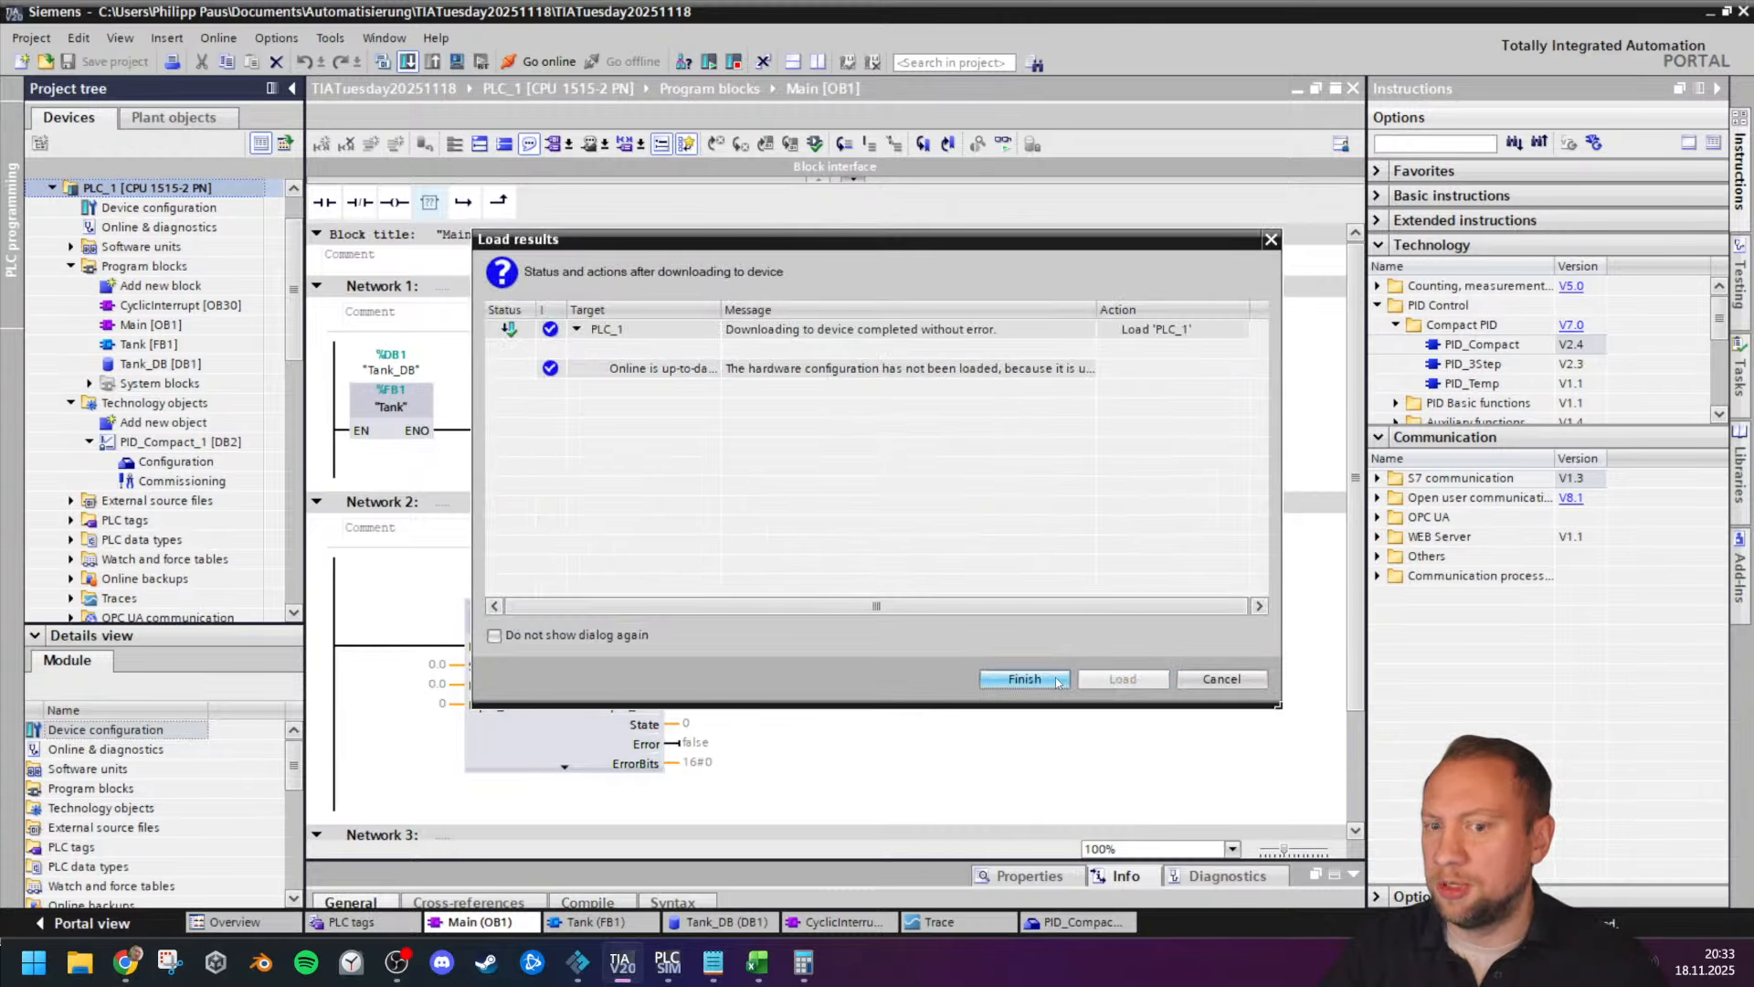
left_click(1065, 679)
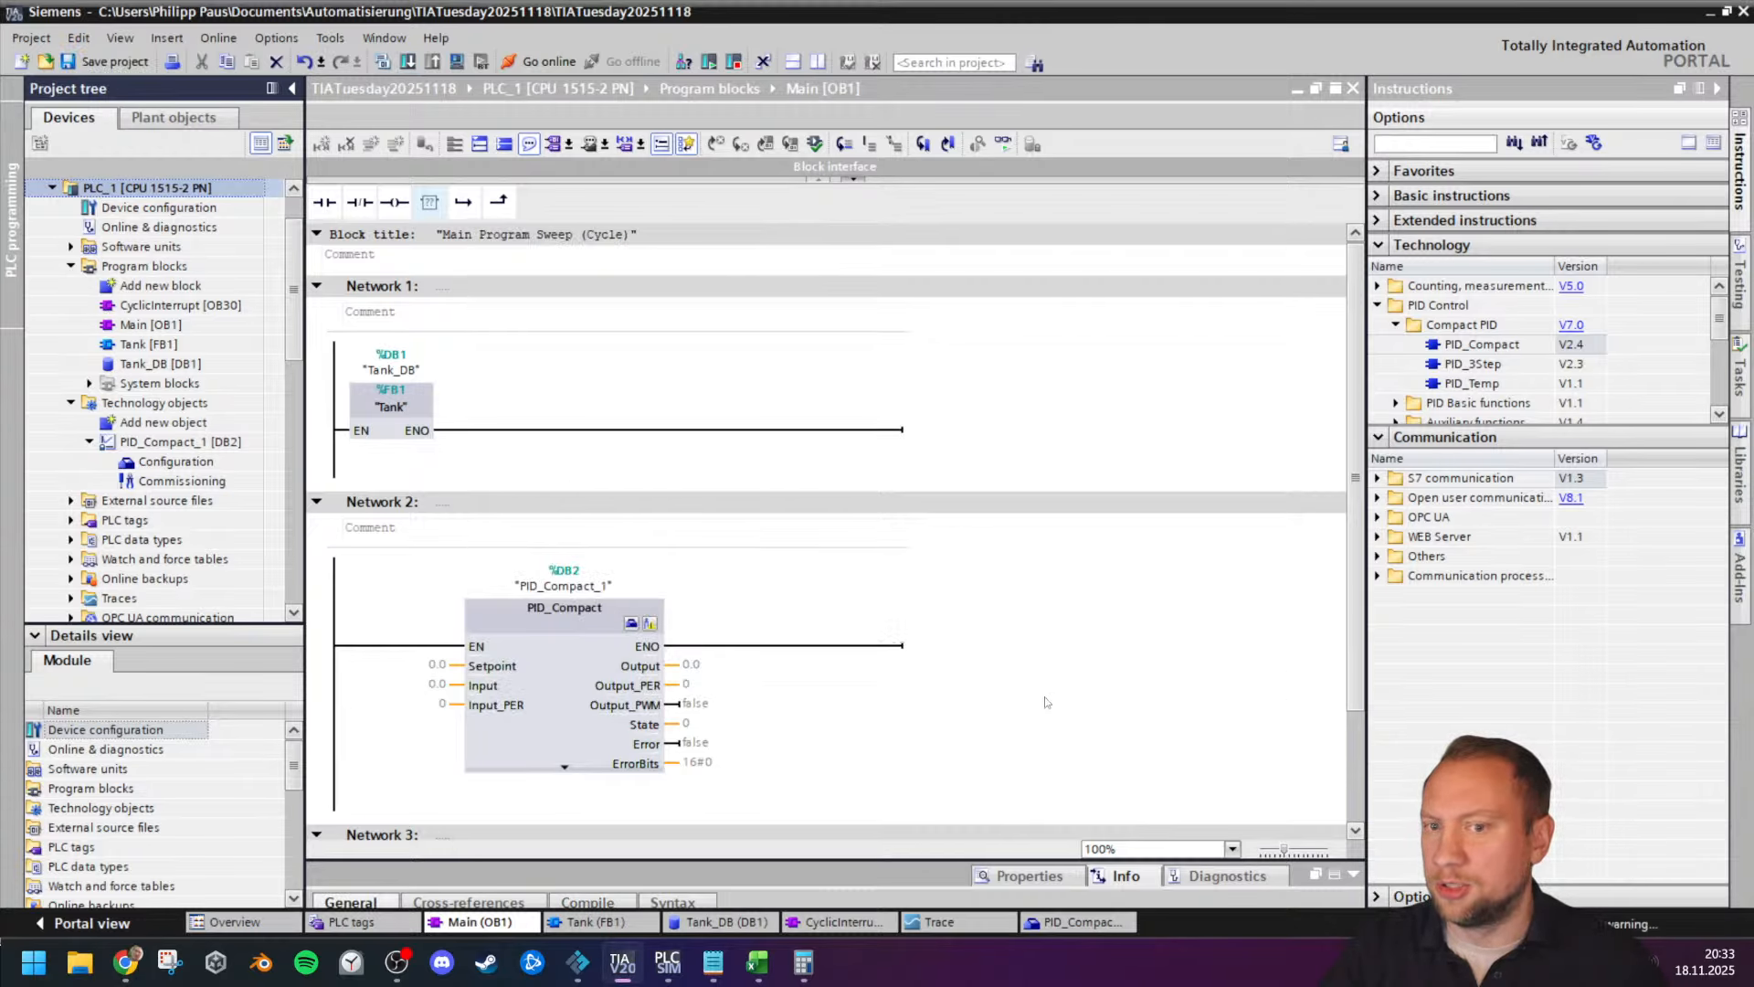
left_click(1076, 638)
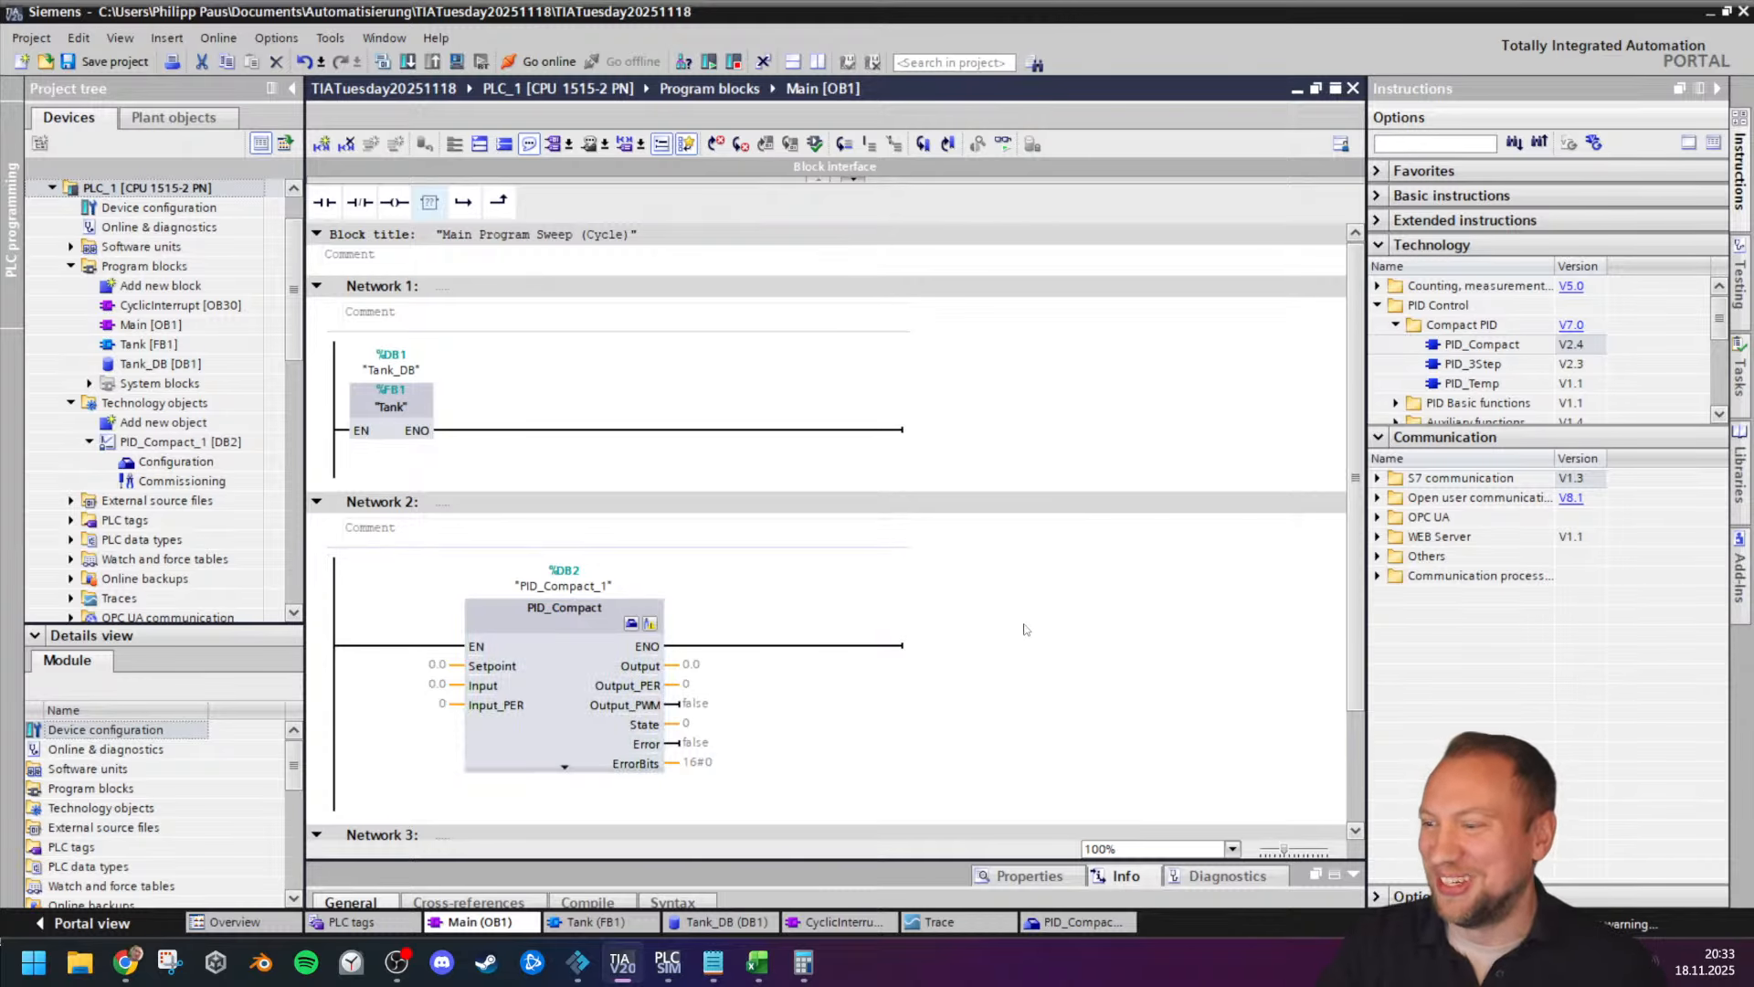
Step: Monitor Main [OB1] online and examine the Setpoint, Input and Output_PER parameters of the PID_Compact call in Network 2
left_click(1004, 144)
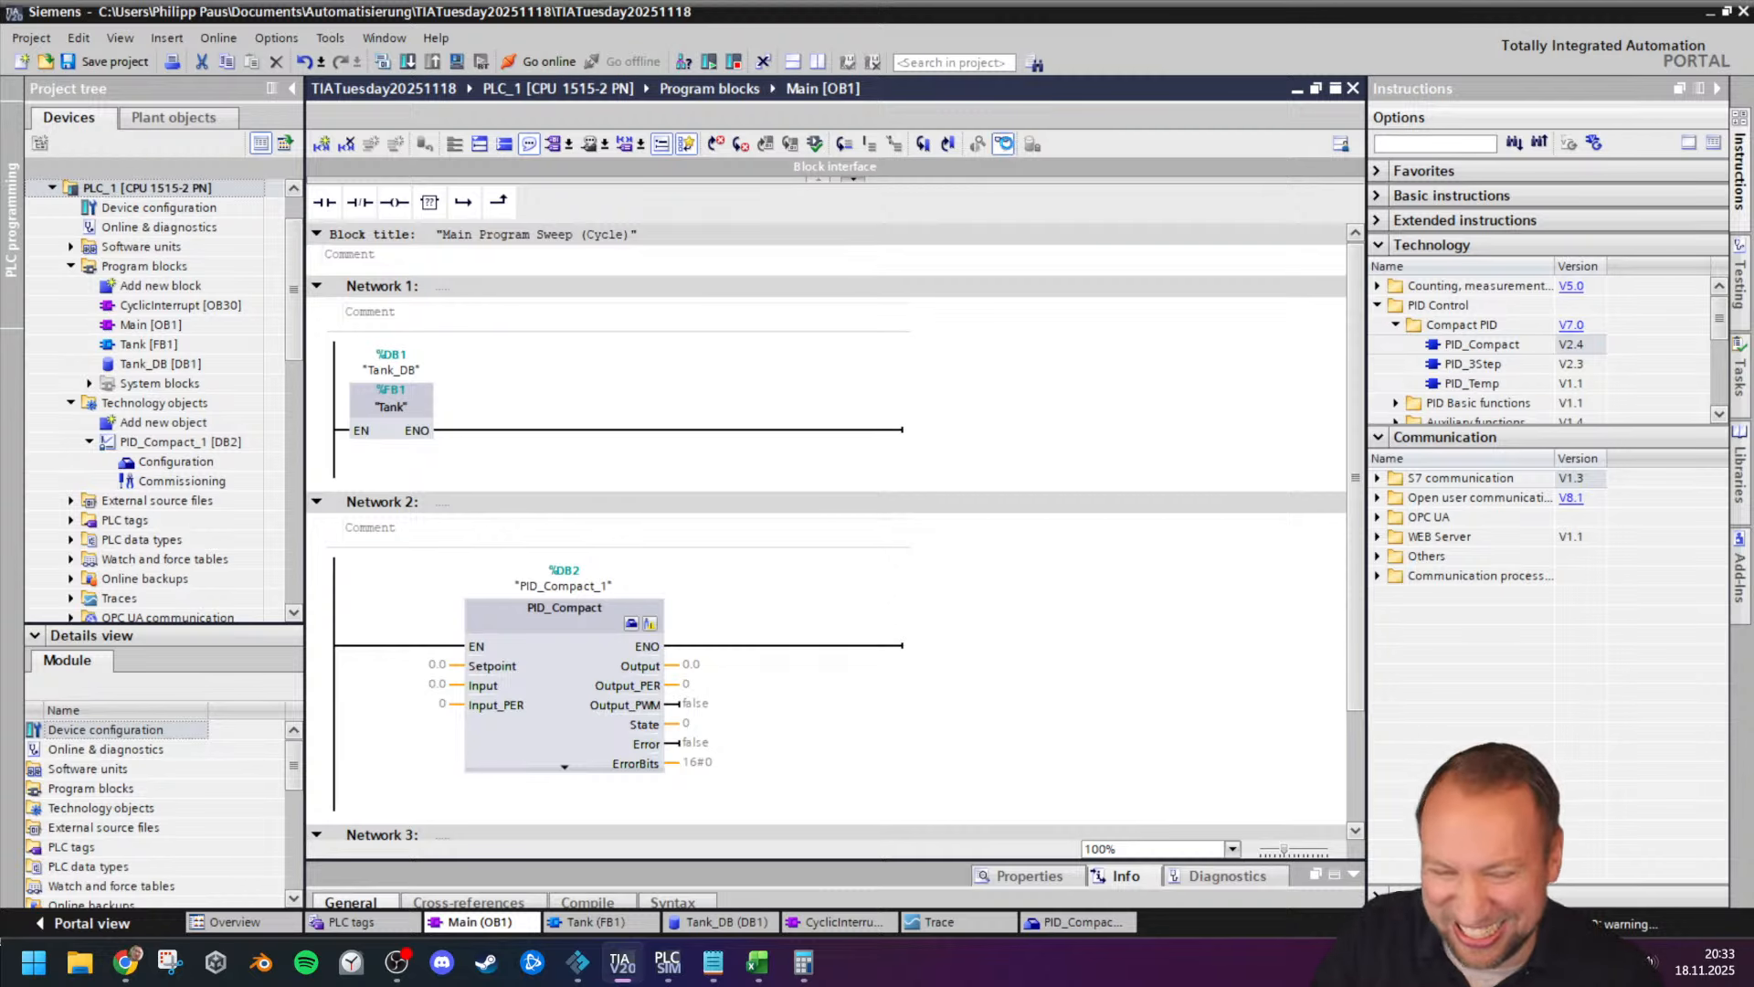
scroll(1010, 710, "down", 3)
left_click(530, 610)
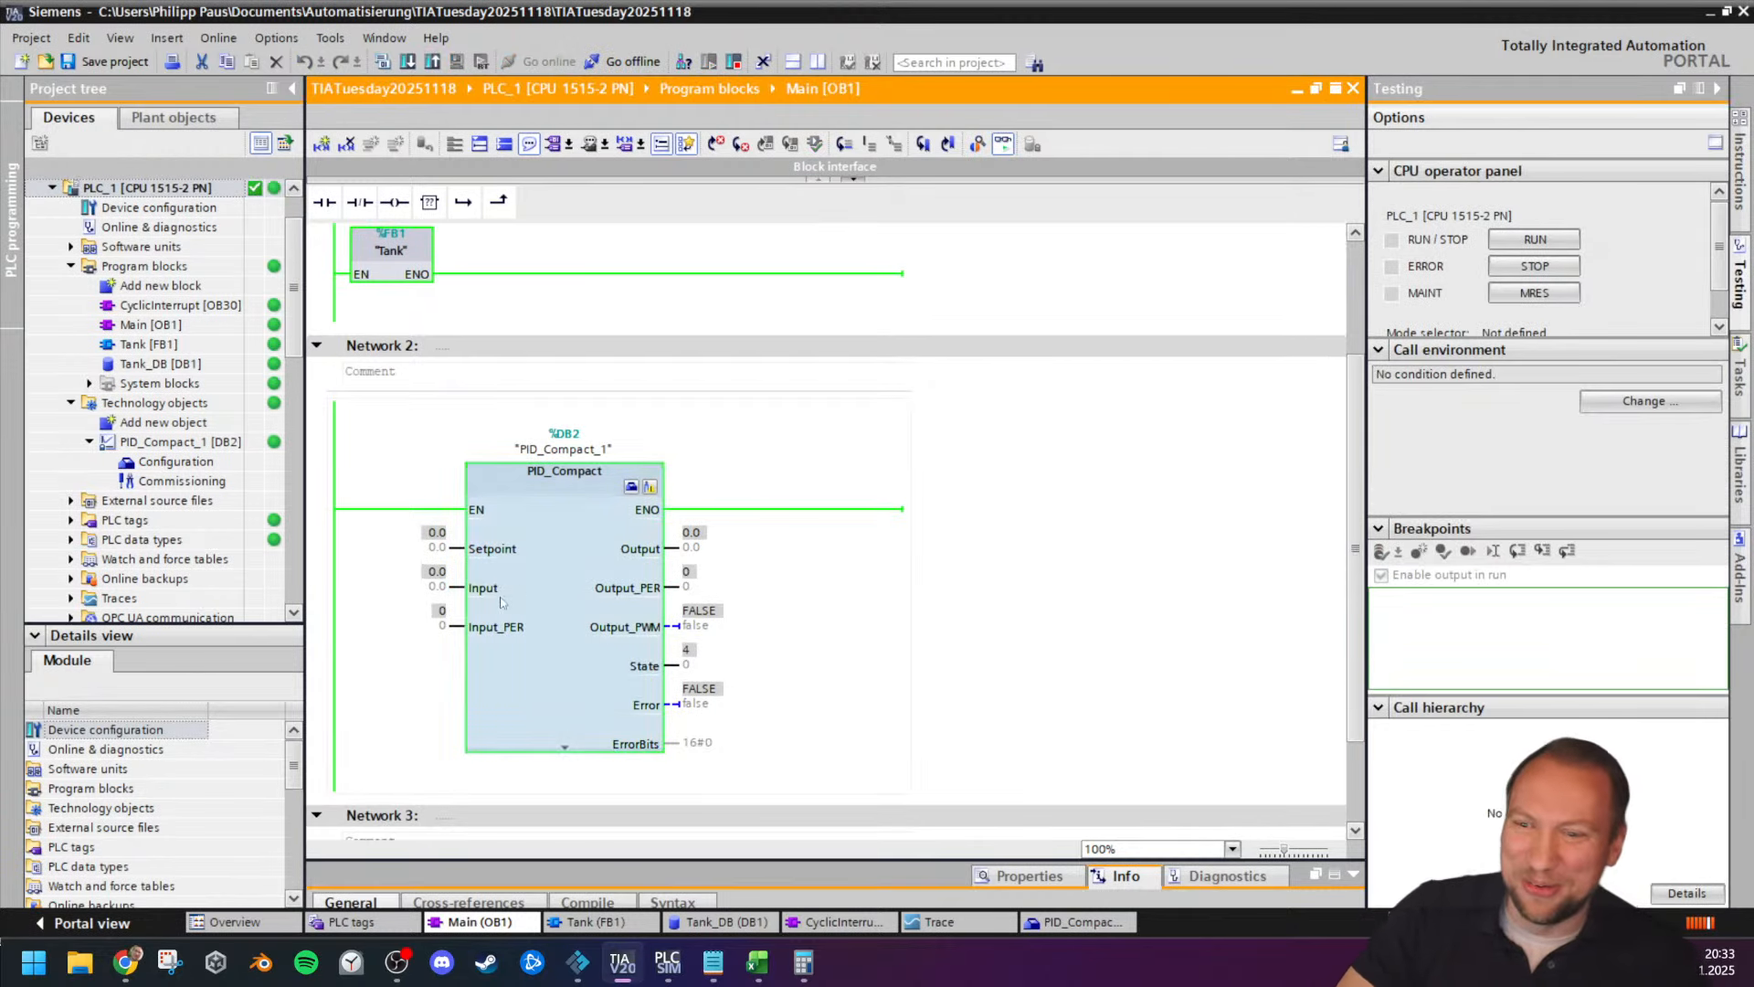
left_click(427, 548)
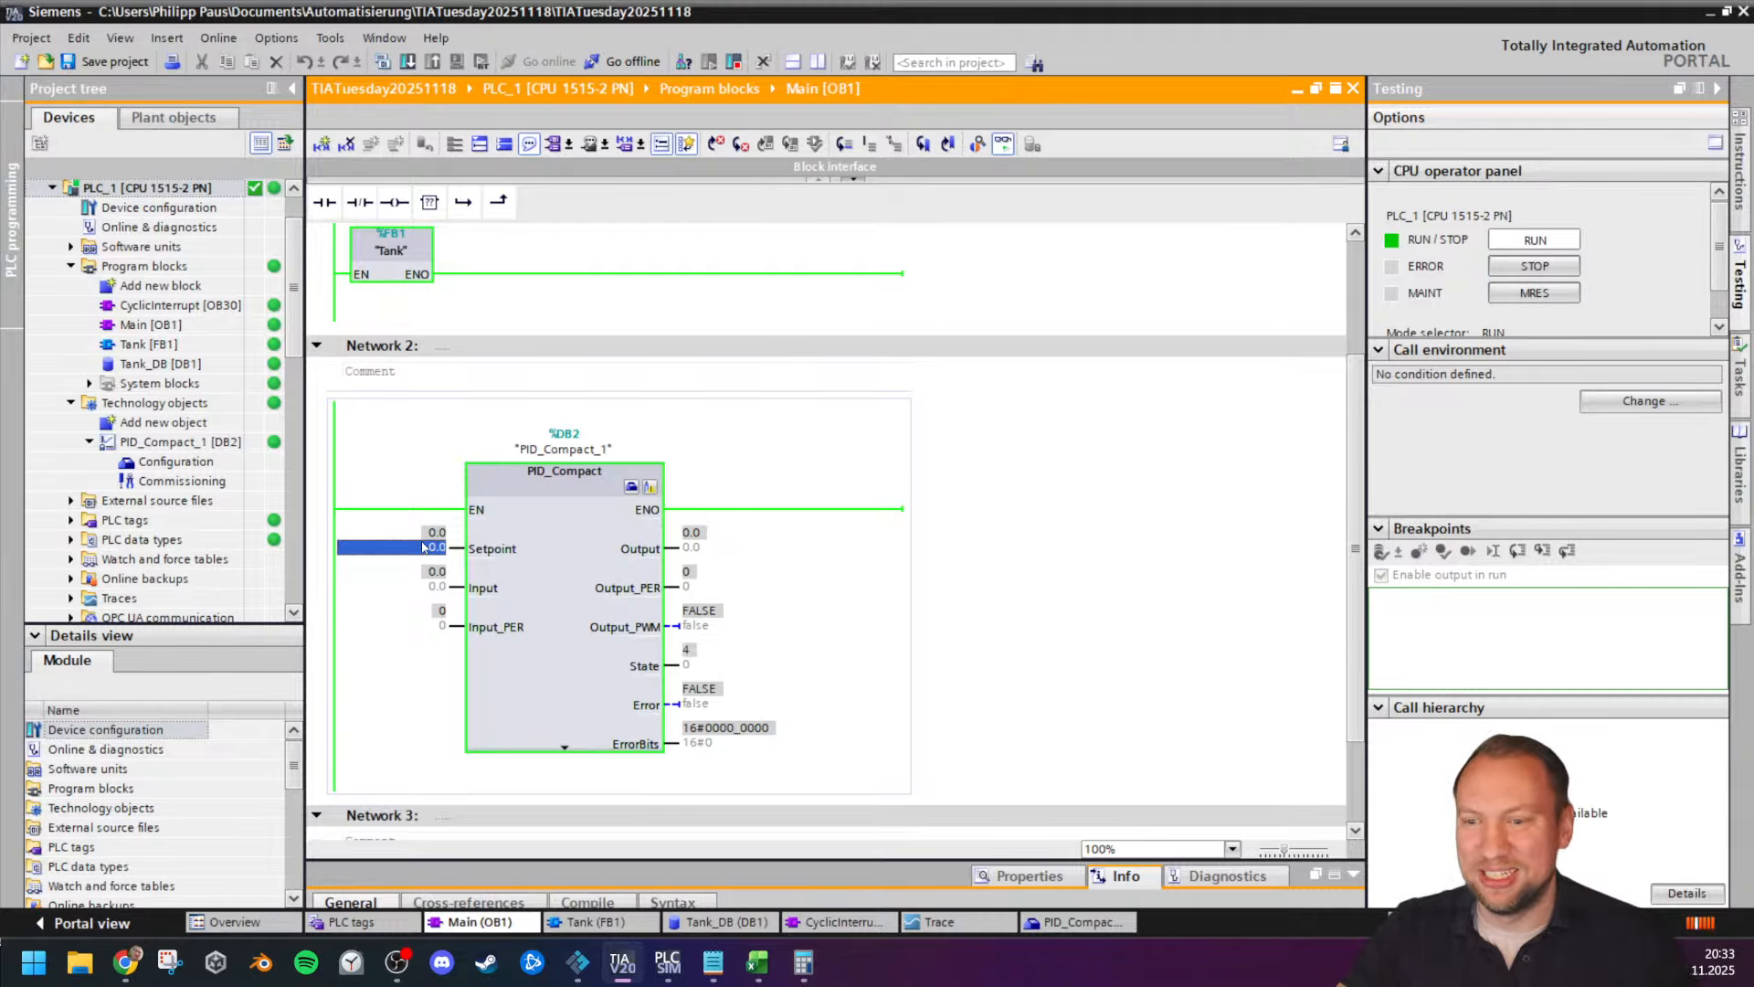
left_click(437, 586)
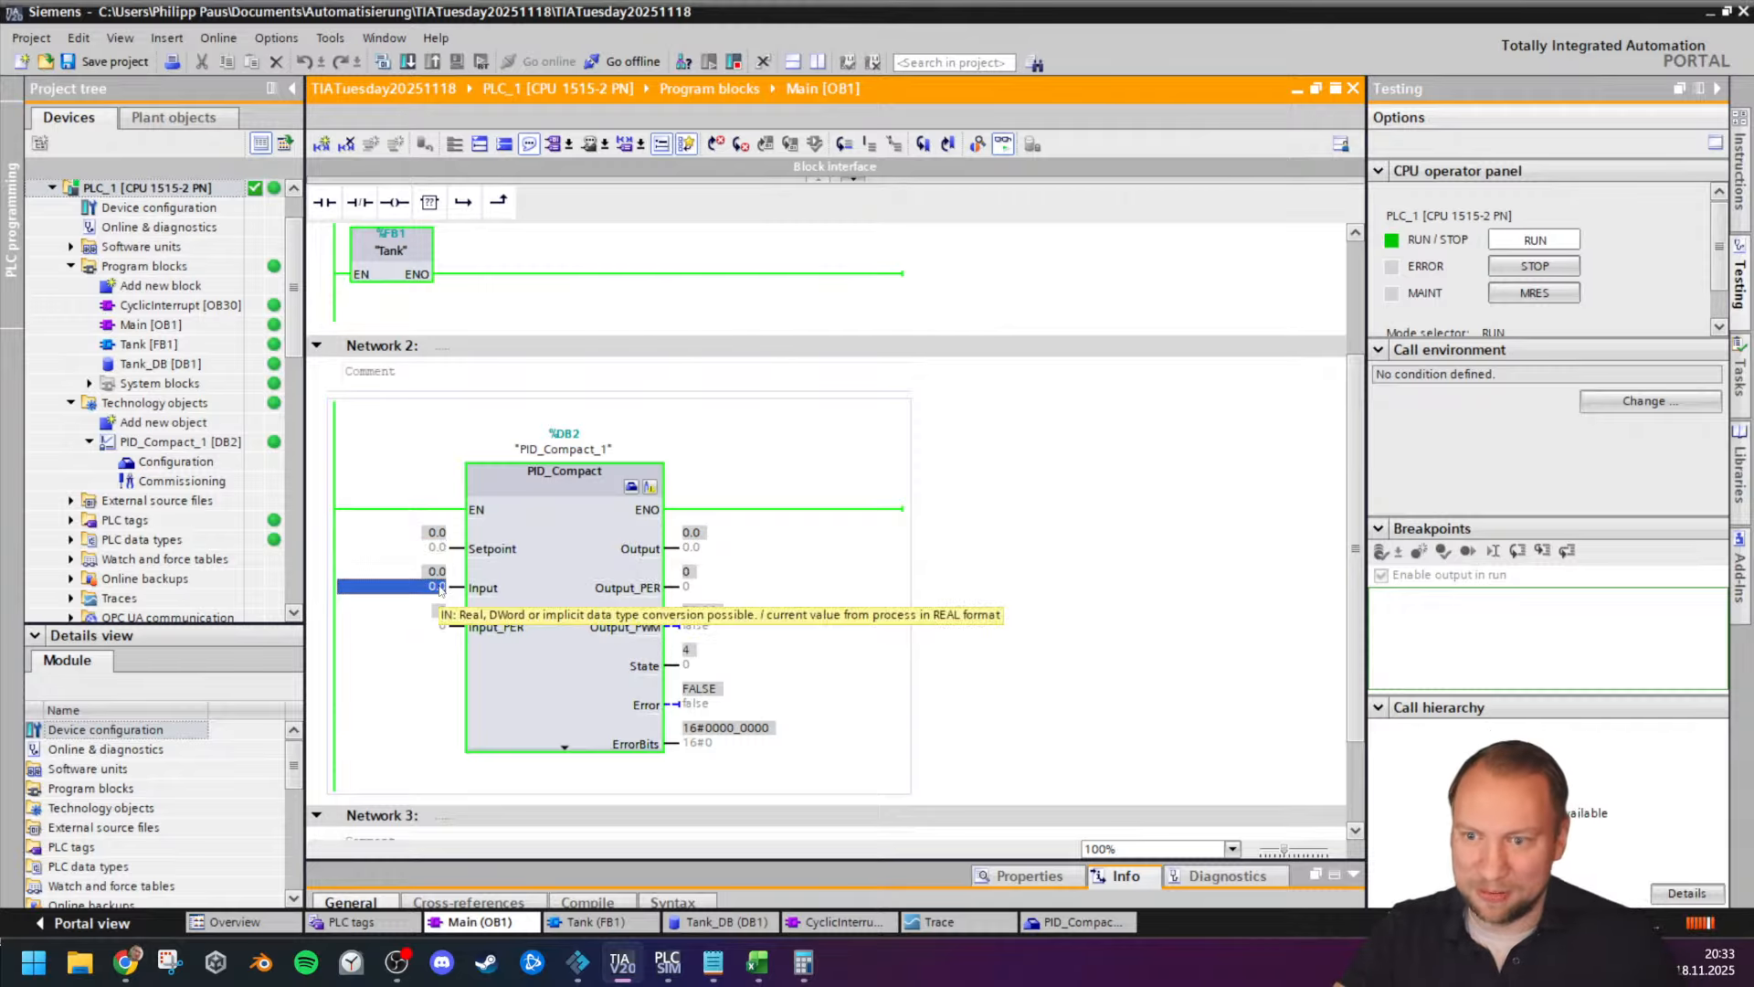
left_click(699, 587)
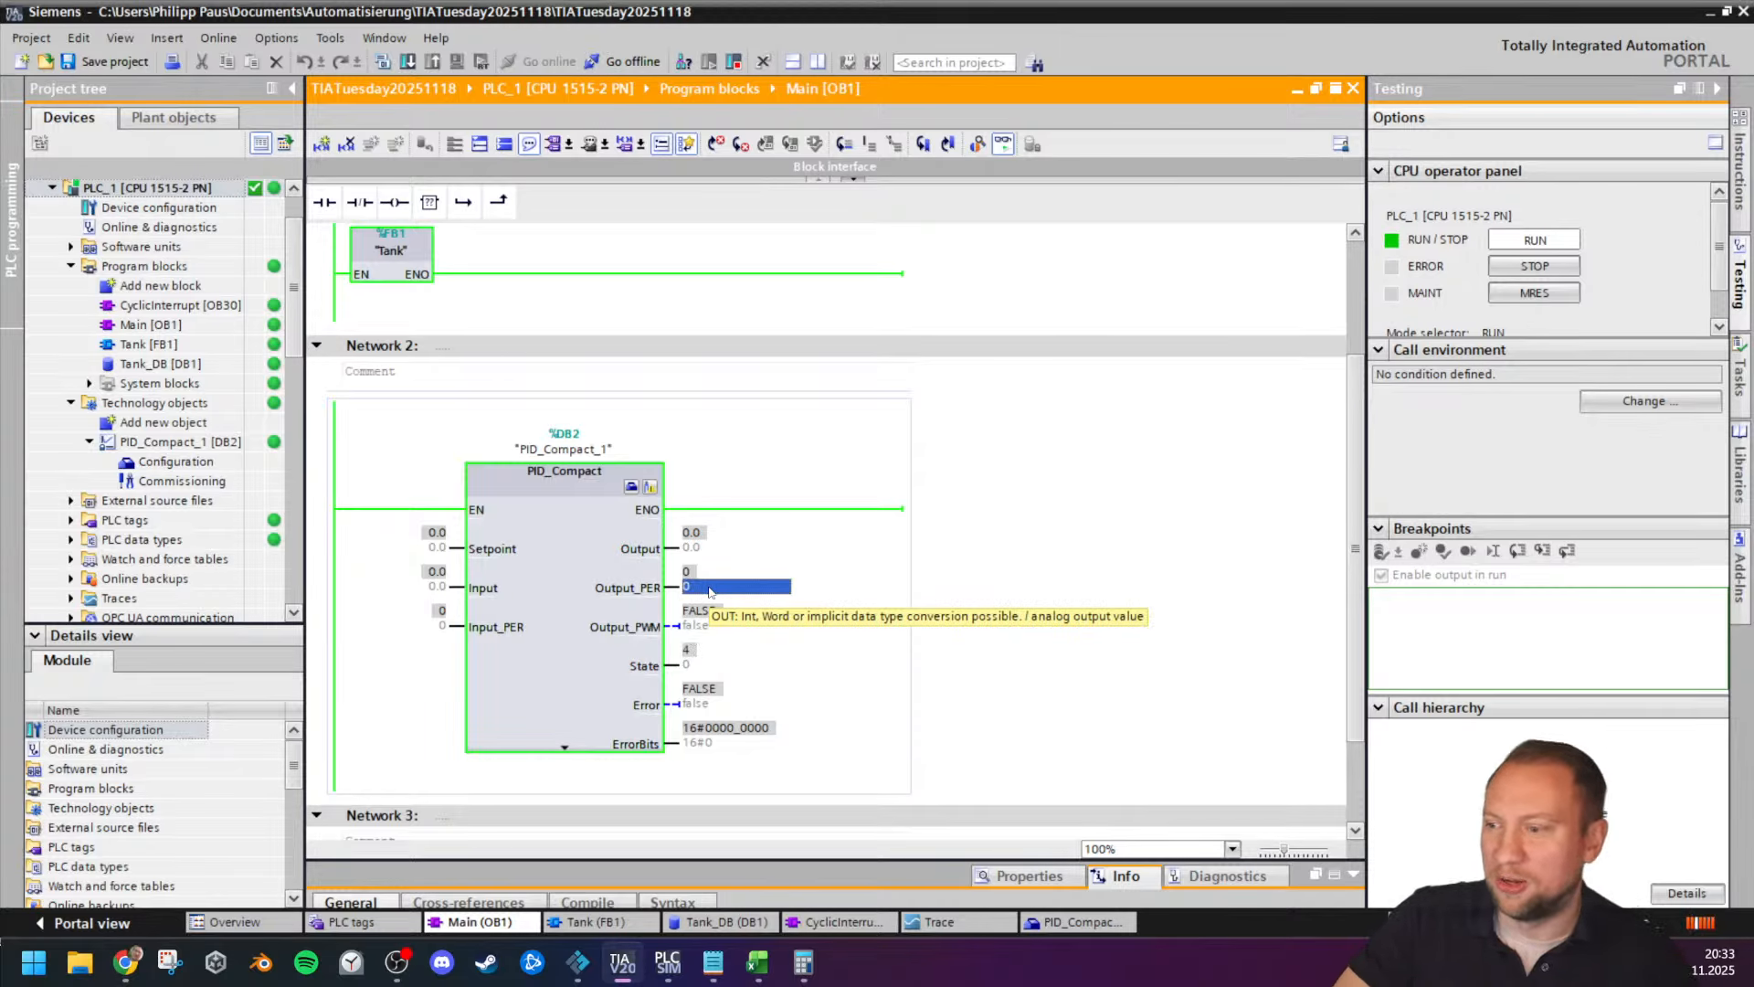
Step: Close the PID_Compact_1 configuration editor, save the project and go offline
double_click(654, 515)
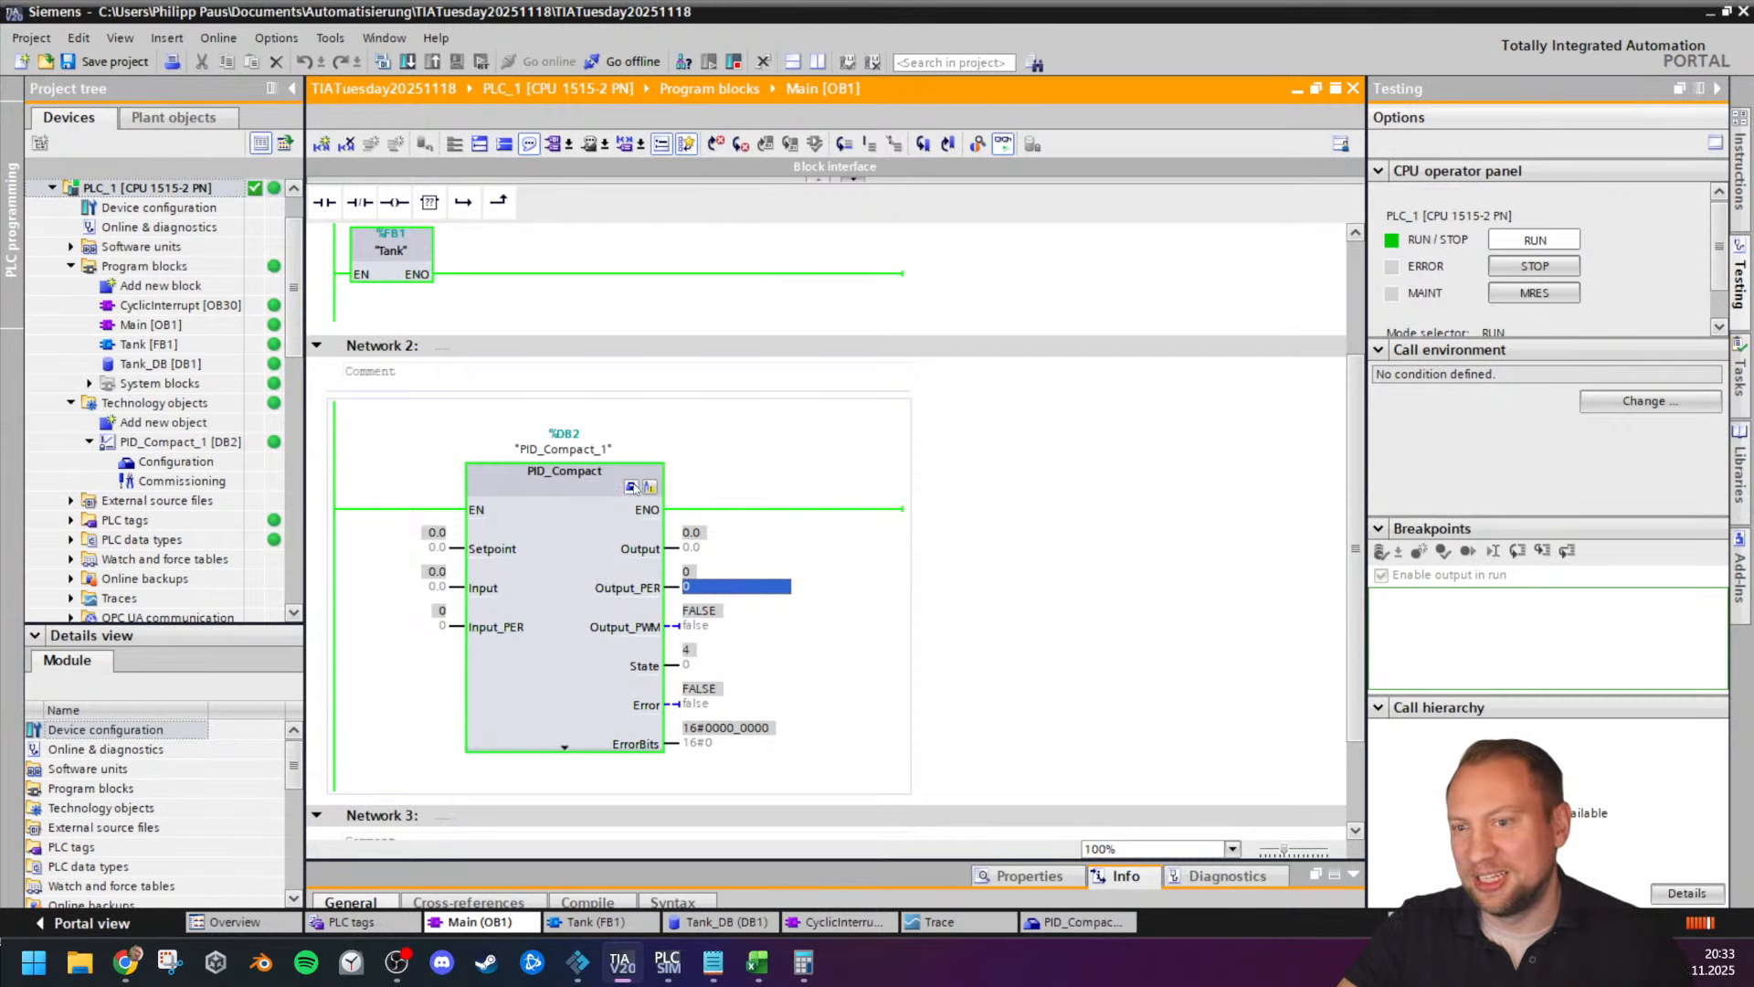
left_click(1353, 88)
left_click(1045, 581)
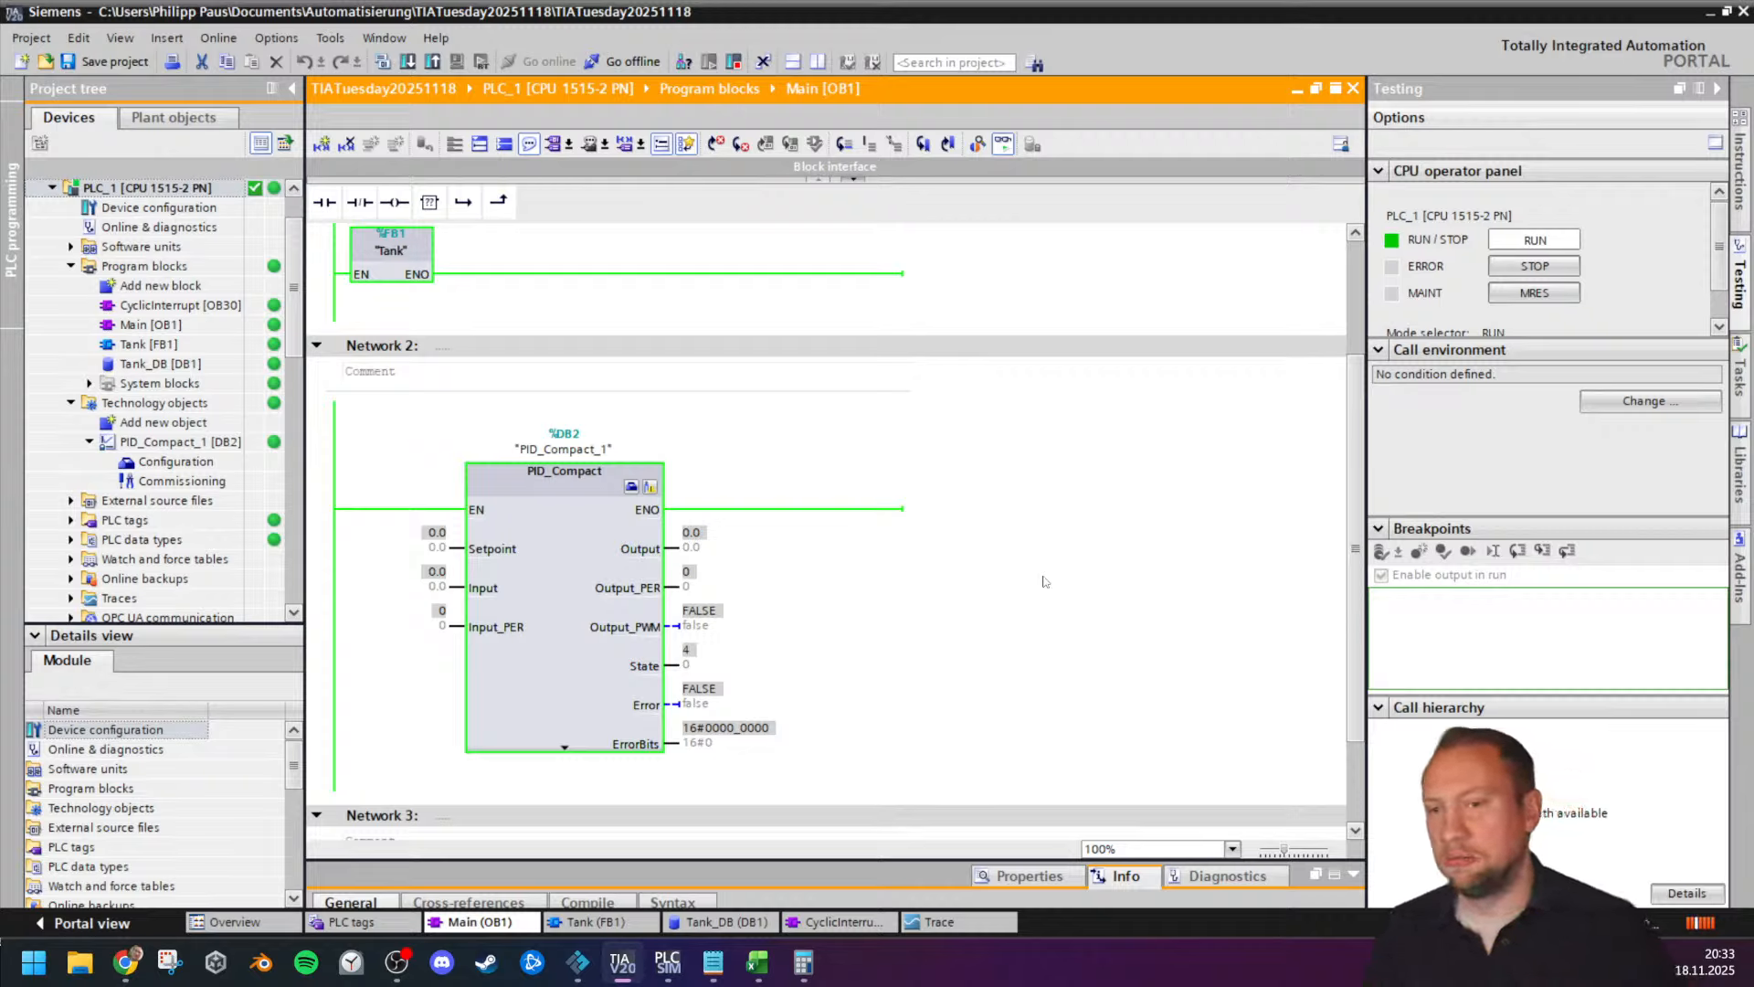
left_click_drag(783, 434, 349, 770)
left_click(406, 764)
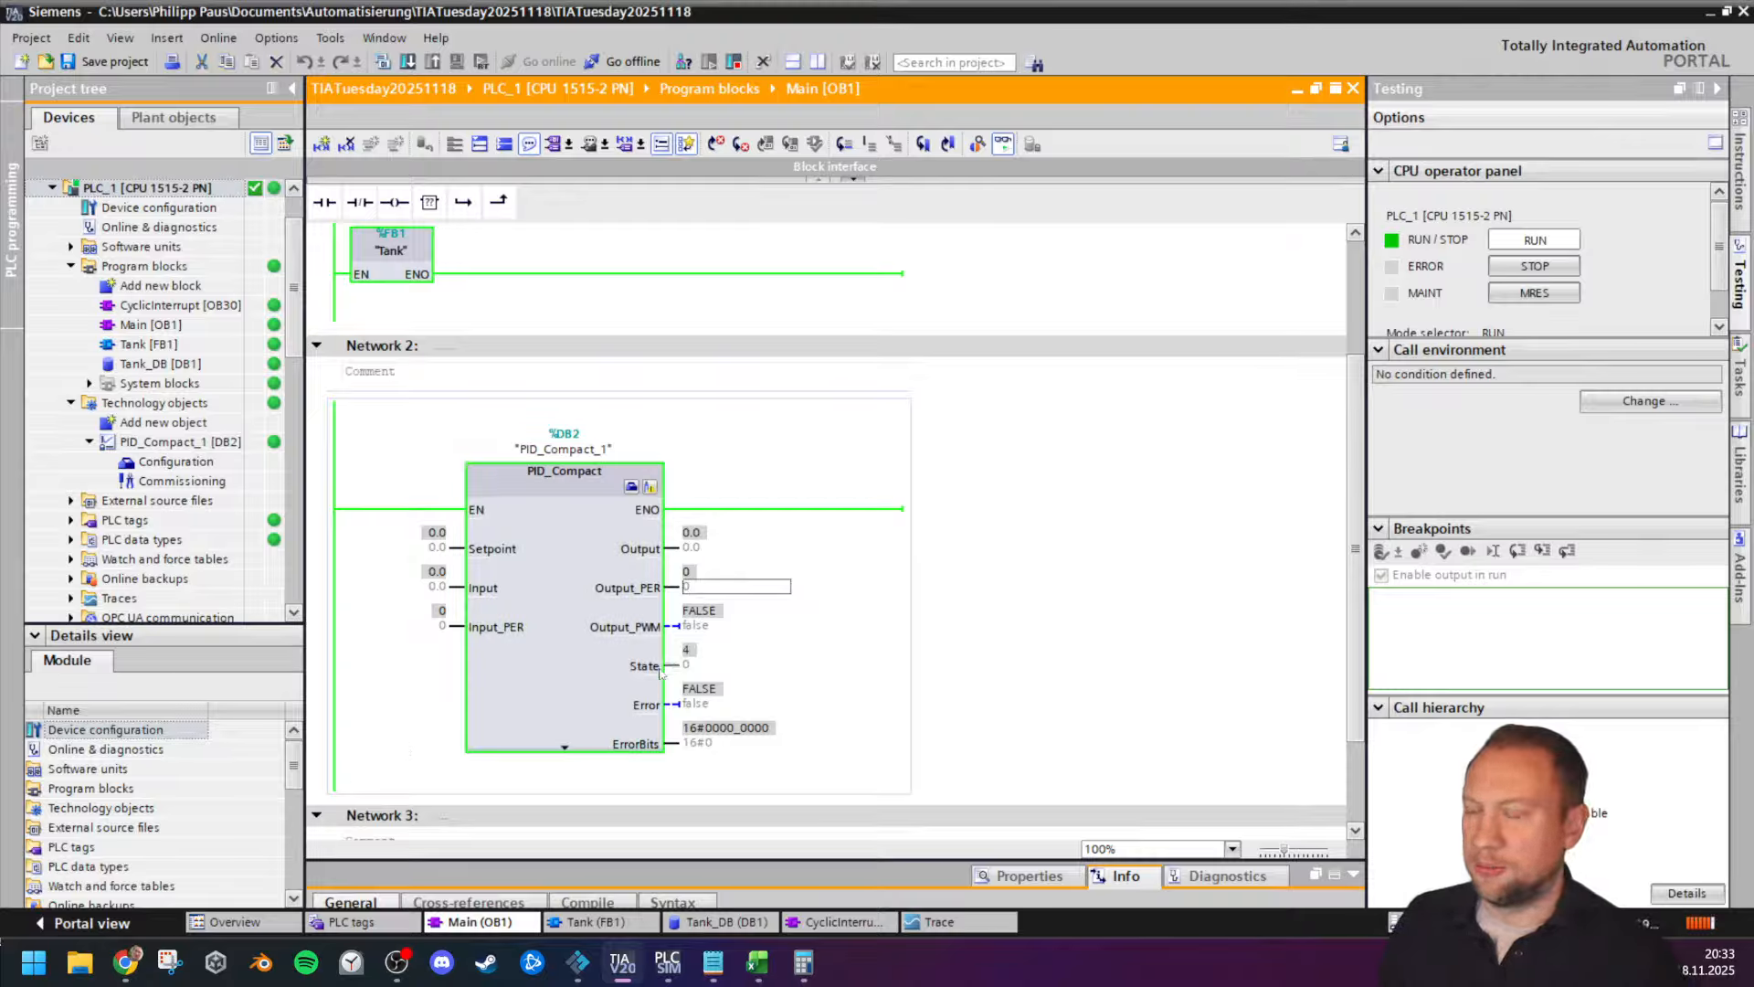
left_click(114, 61)
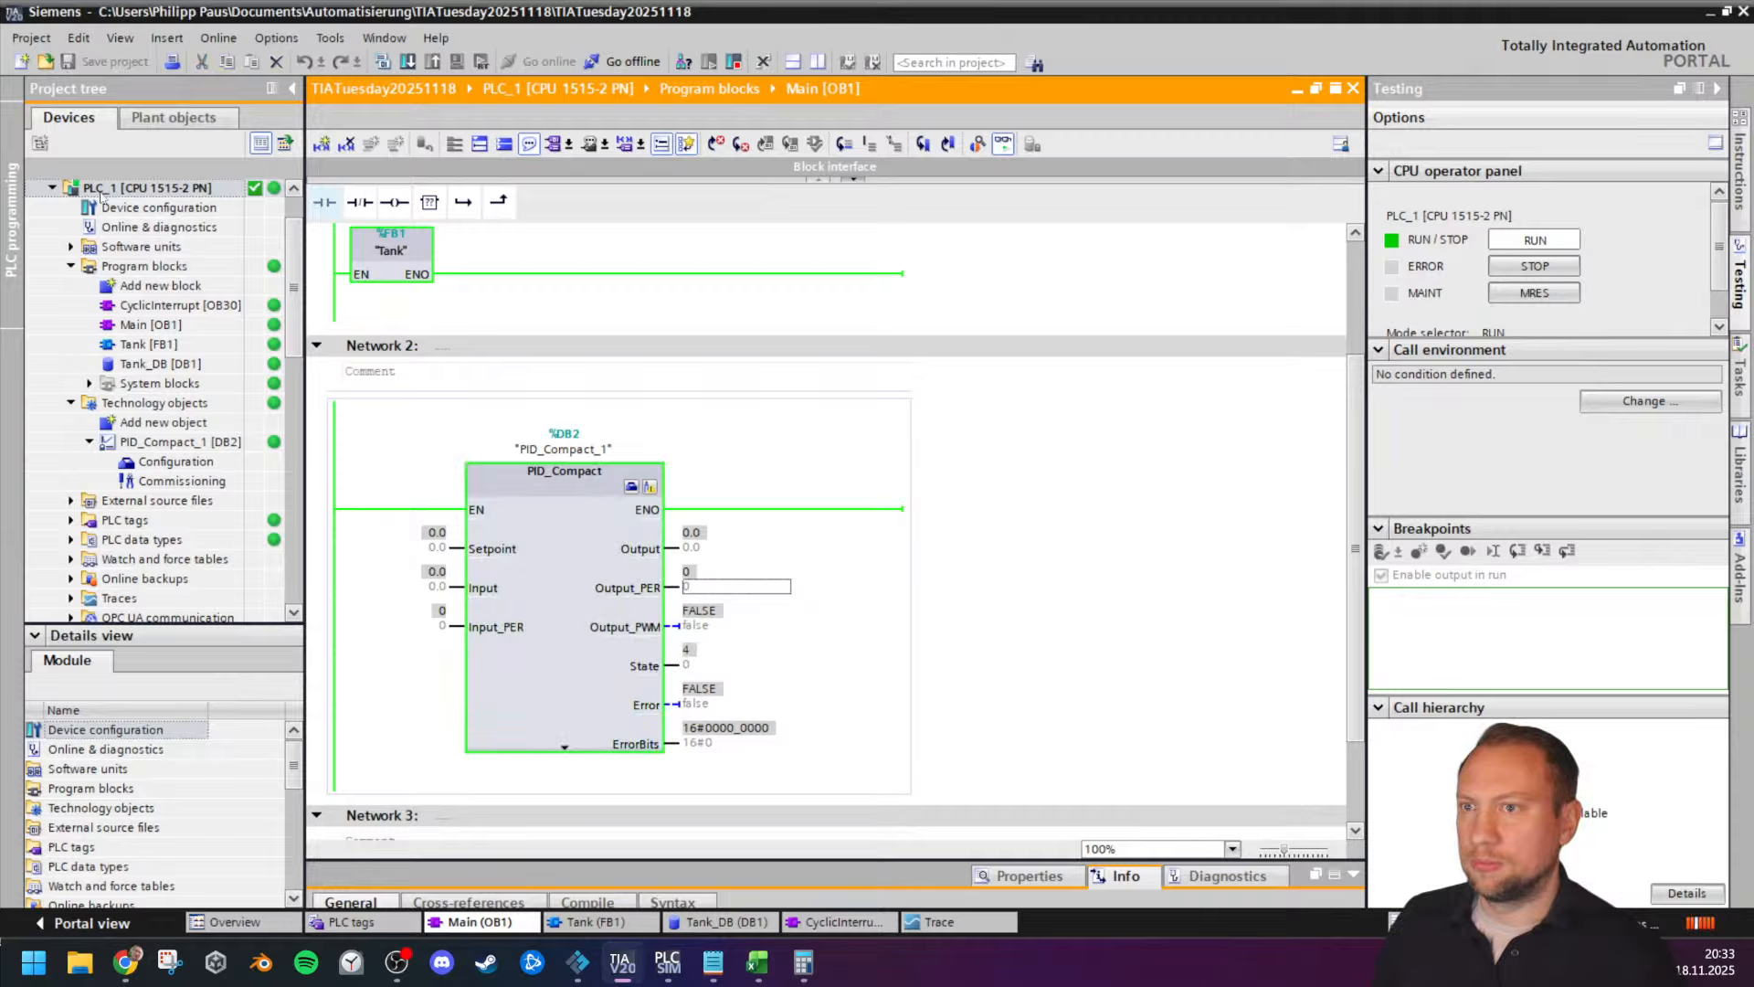
left_click(640, 63)
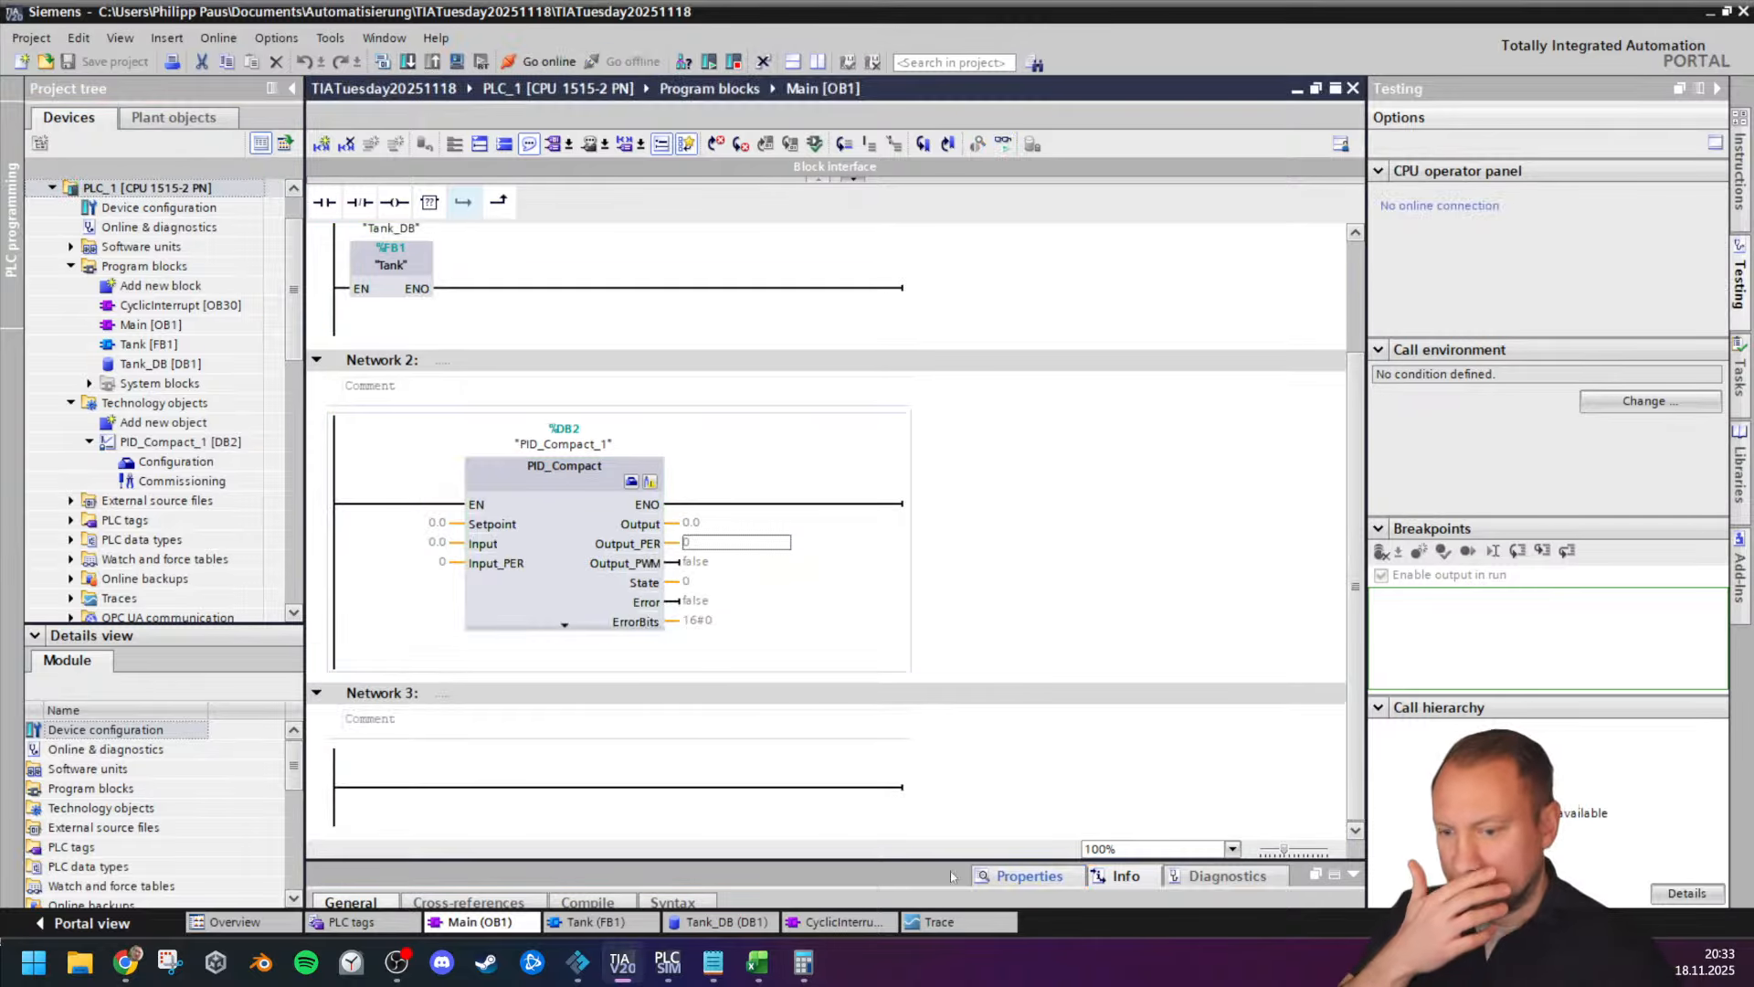
Step: In S7-PLCSIM, power off the factoryio instance, set its license type to Standard and power it on again
left_click(668, 962)
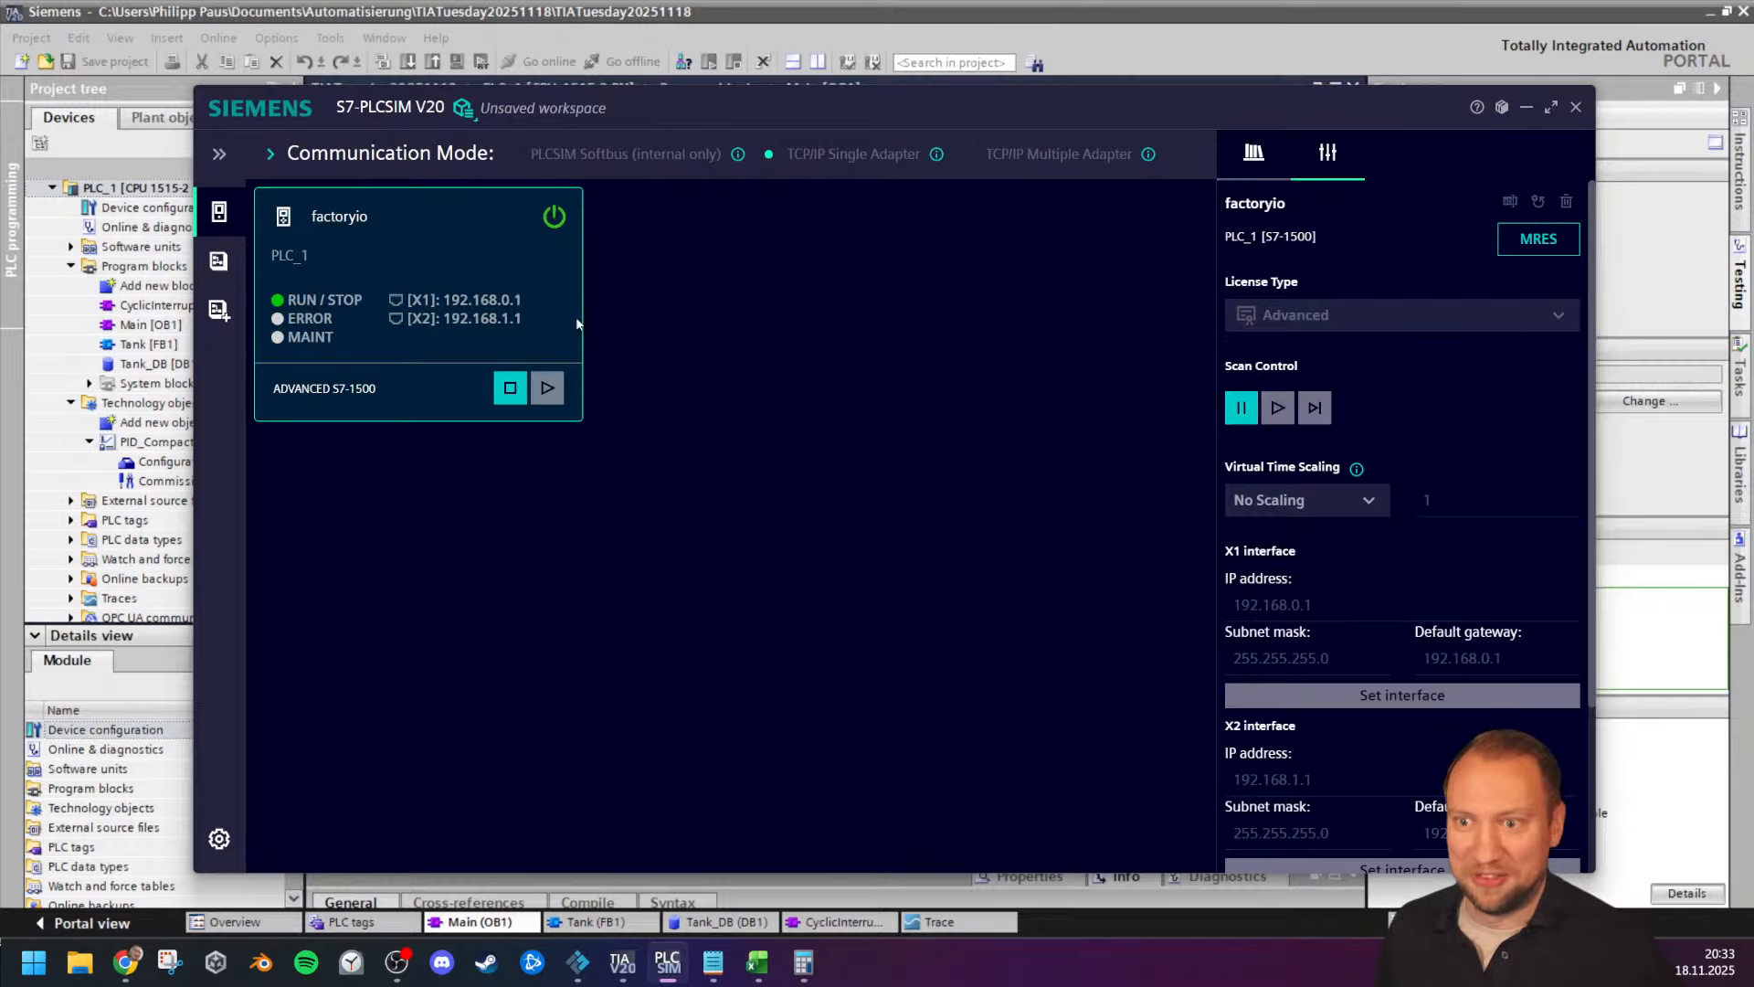
left_click(554, 221)
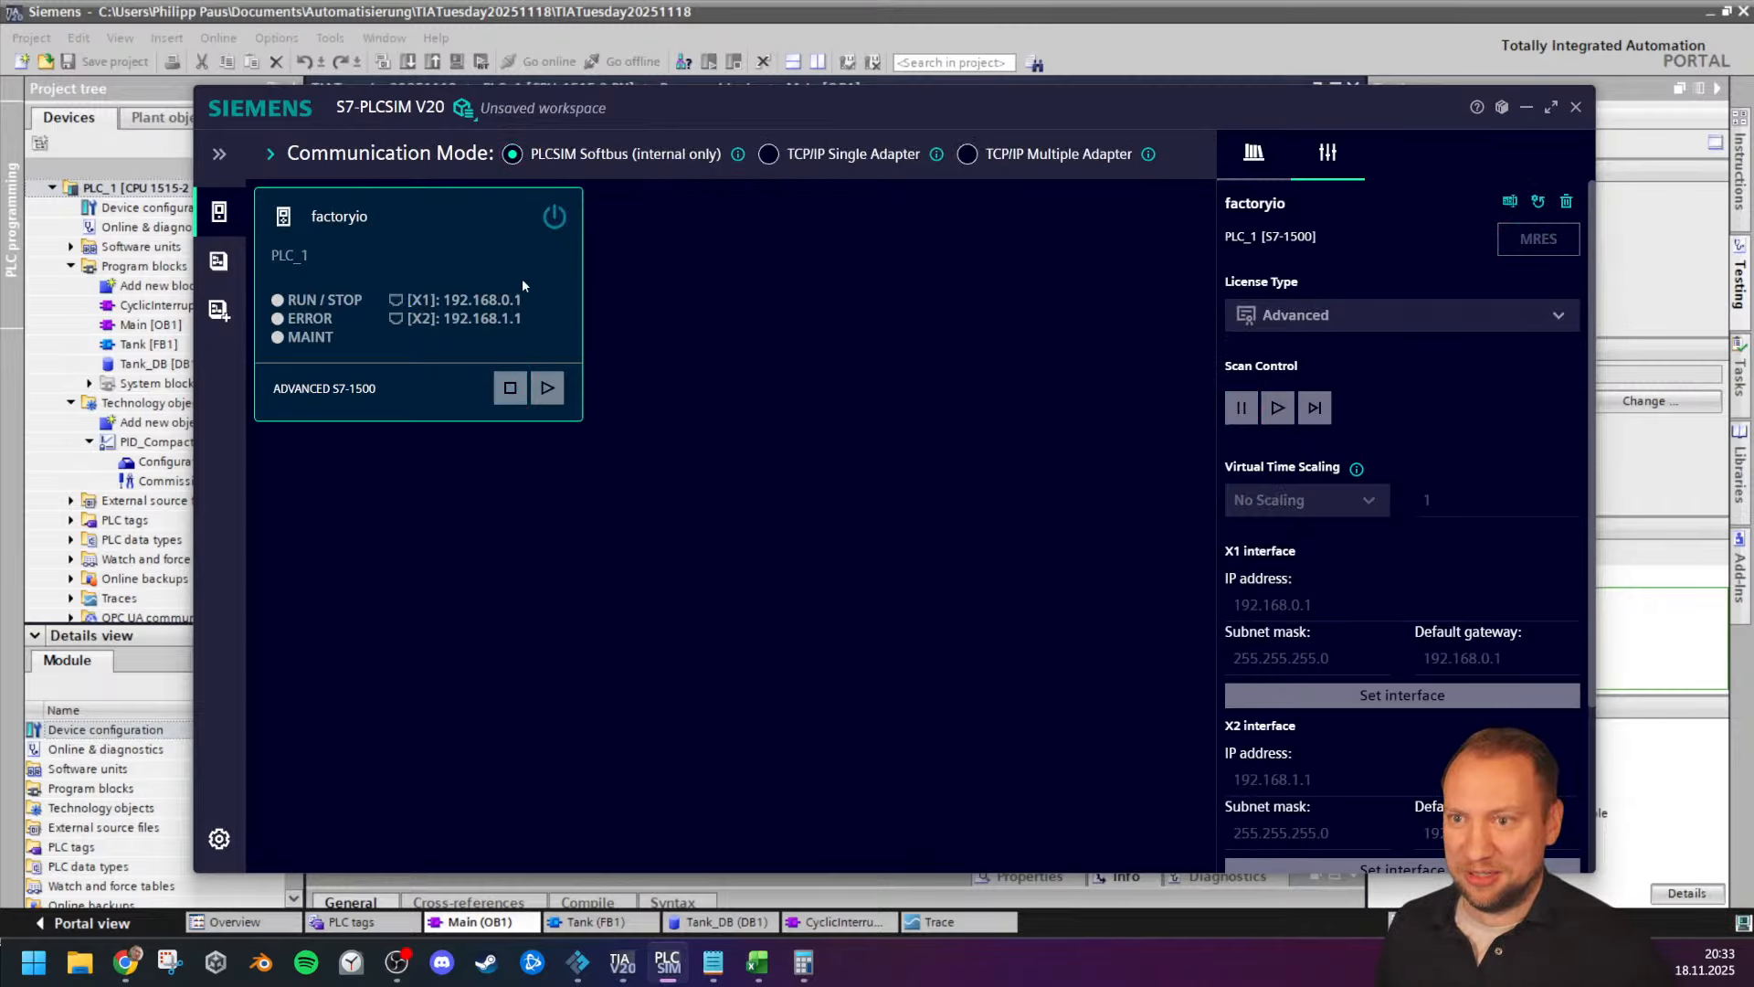
left_click(1456, 314)
left_click(1312, 331)
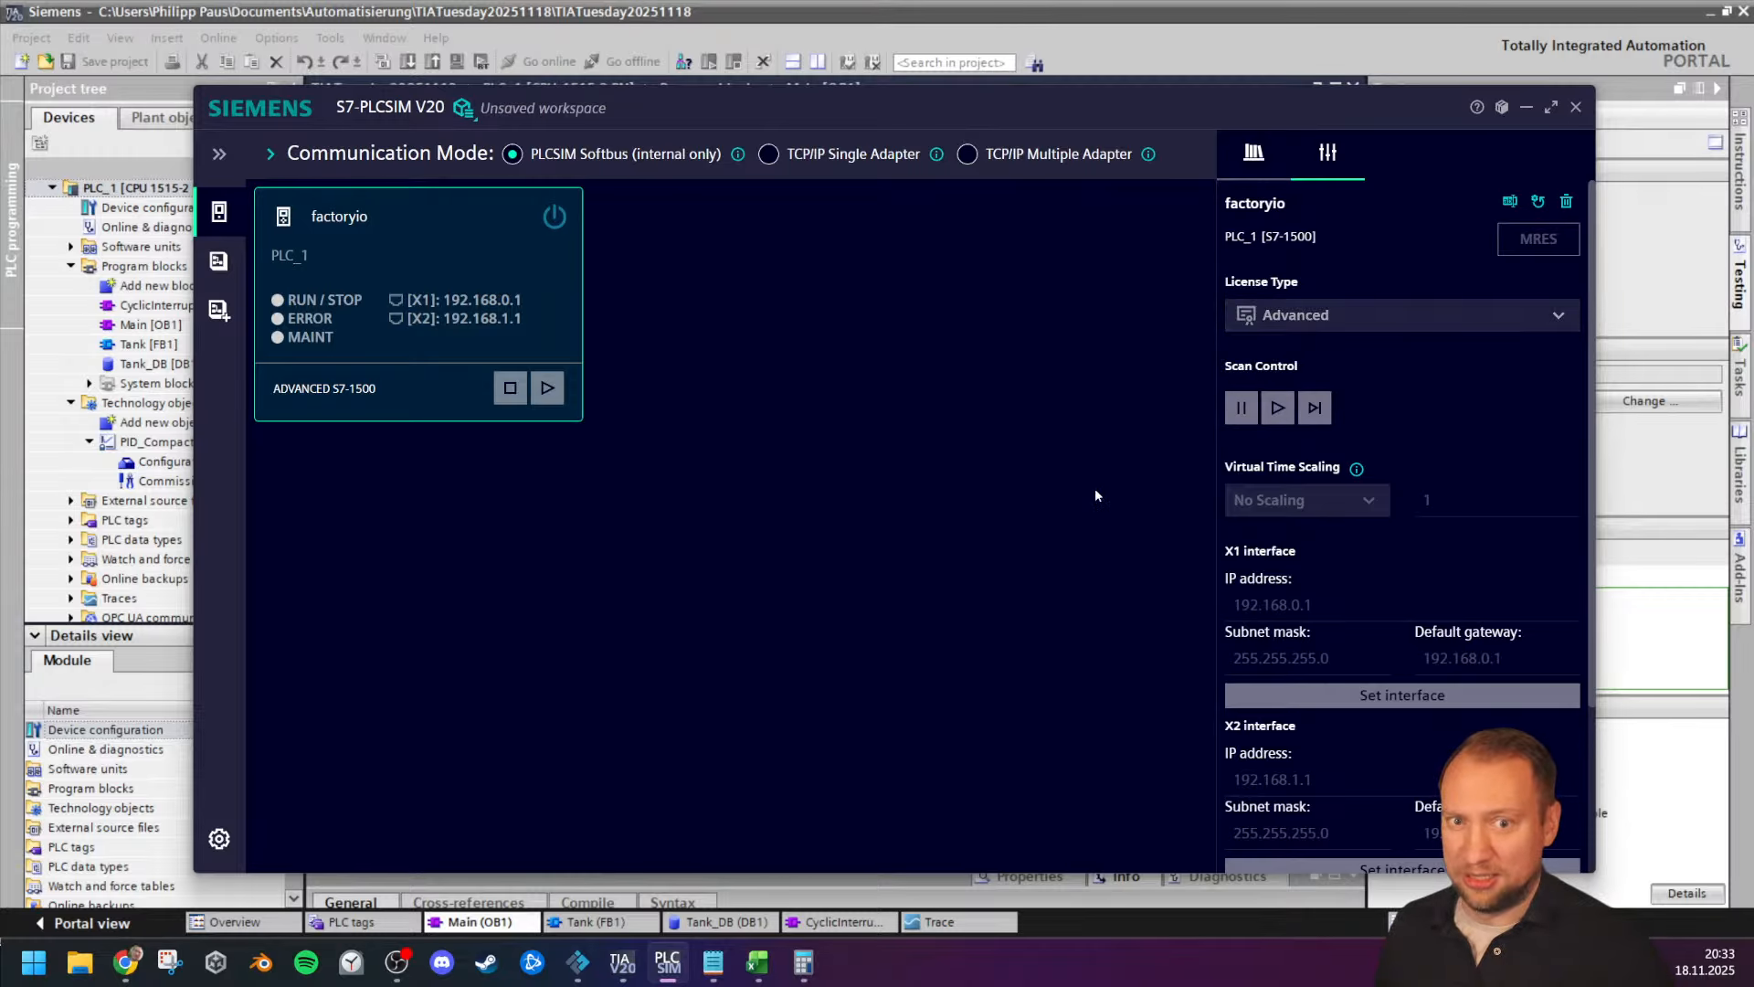
left_click(555, 220)
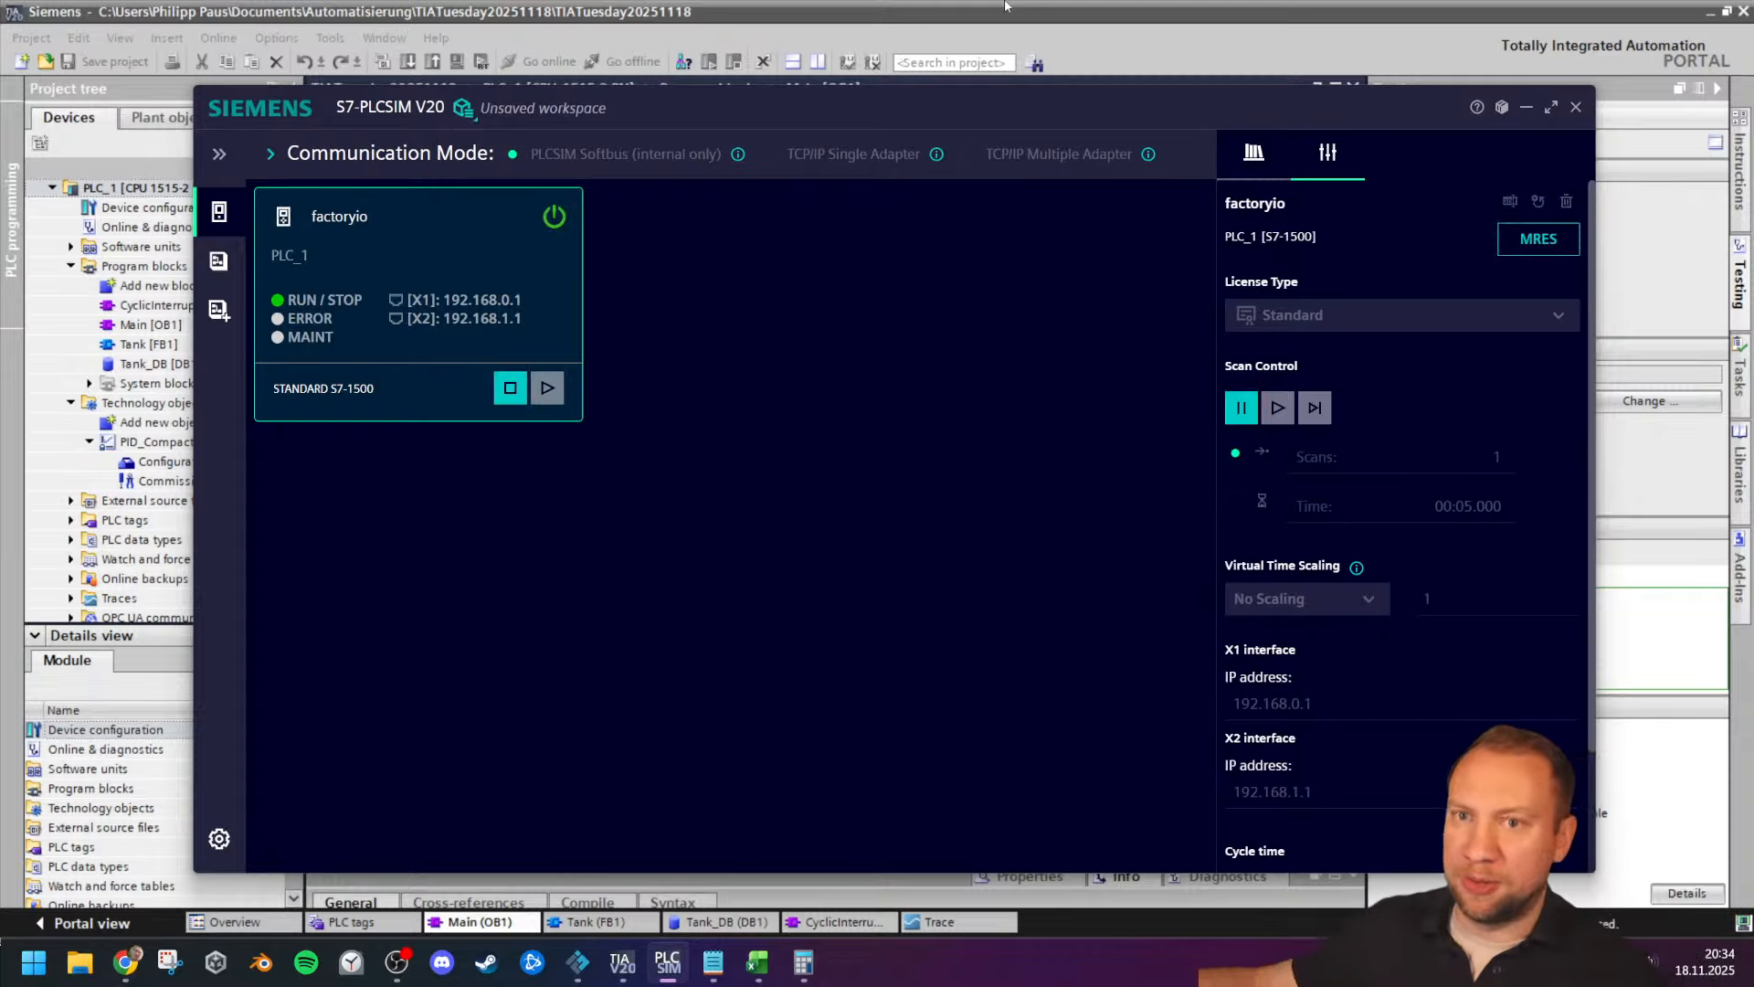
Step: In TIA Portal, download PLC_1 to the simulated CPU at 192.168.0.1 and monitor the PID_Compact call in Main [OB1] online
left_click(155, 246)
left_click(164, 188)
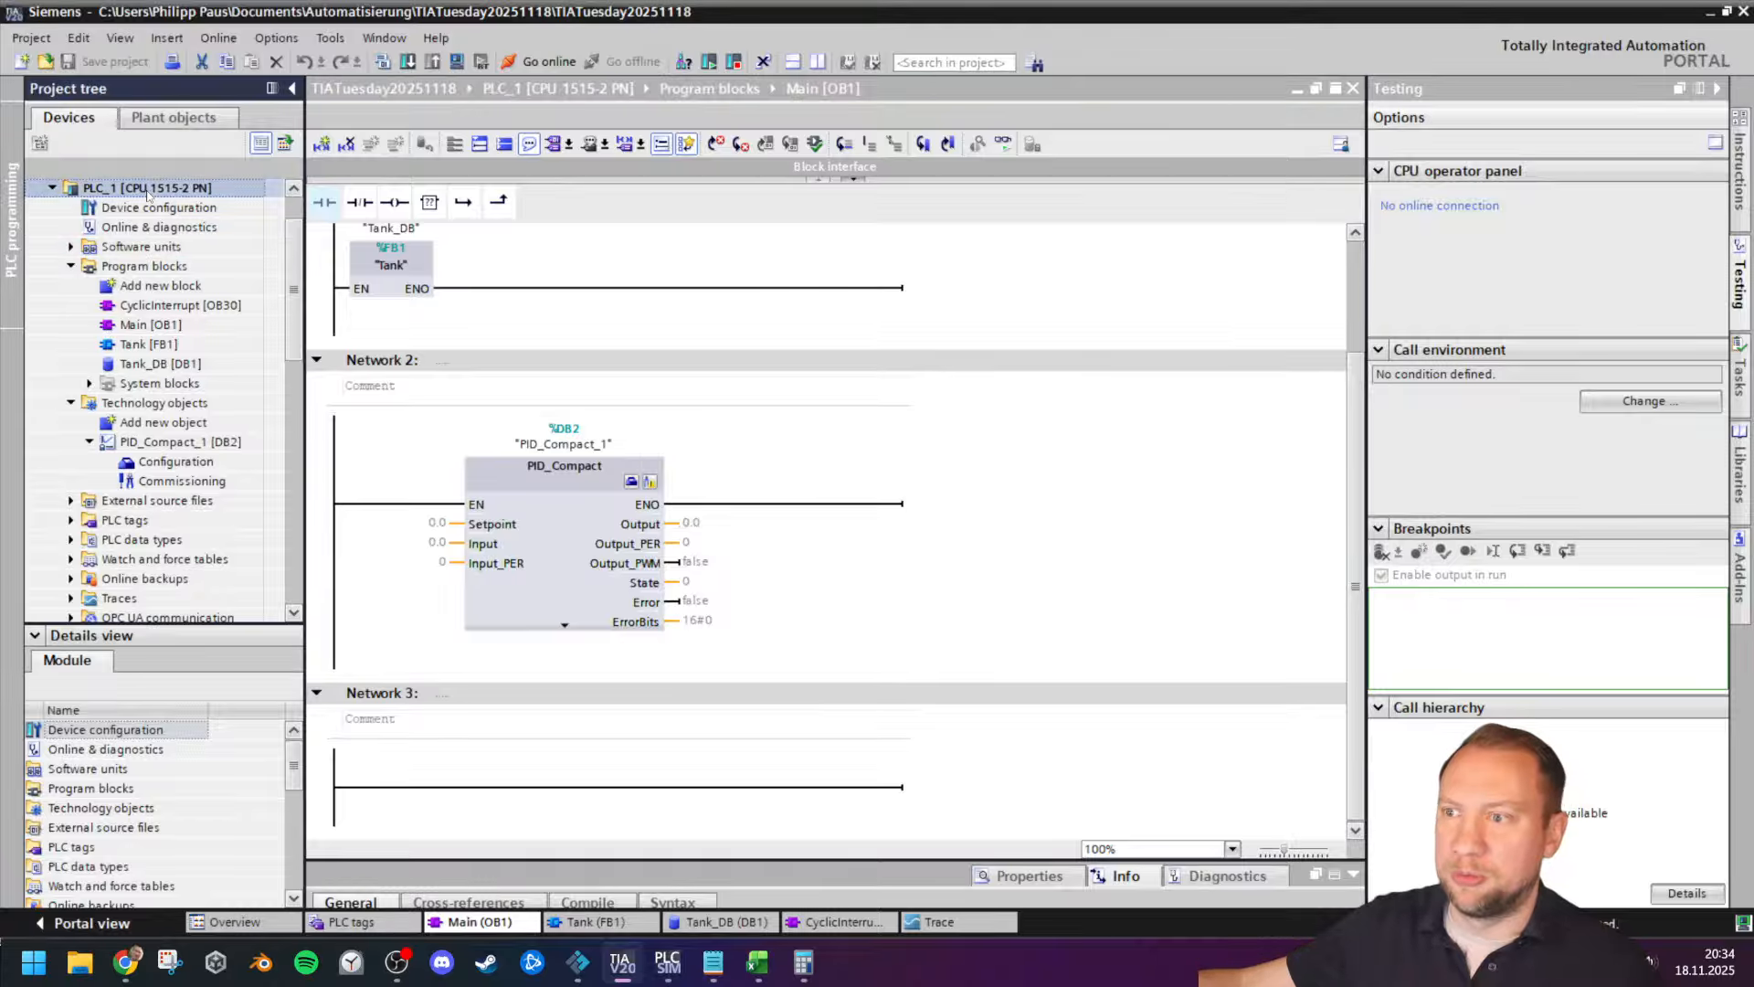
left_click(408, 62)
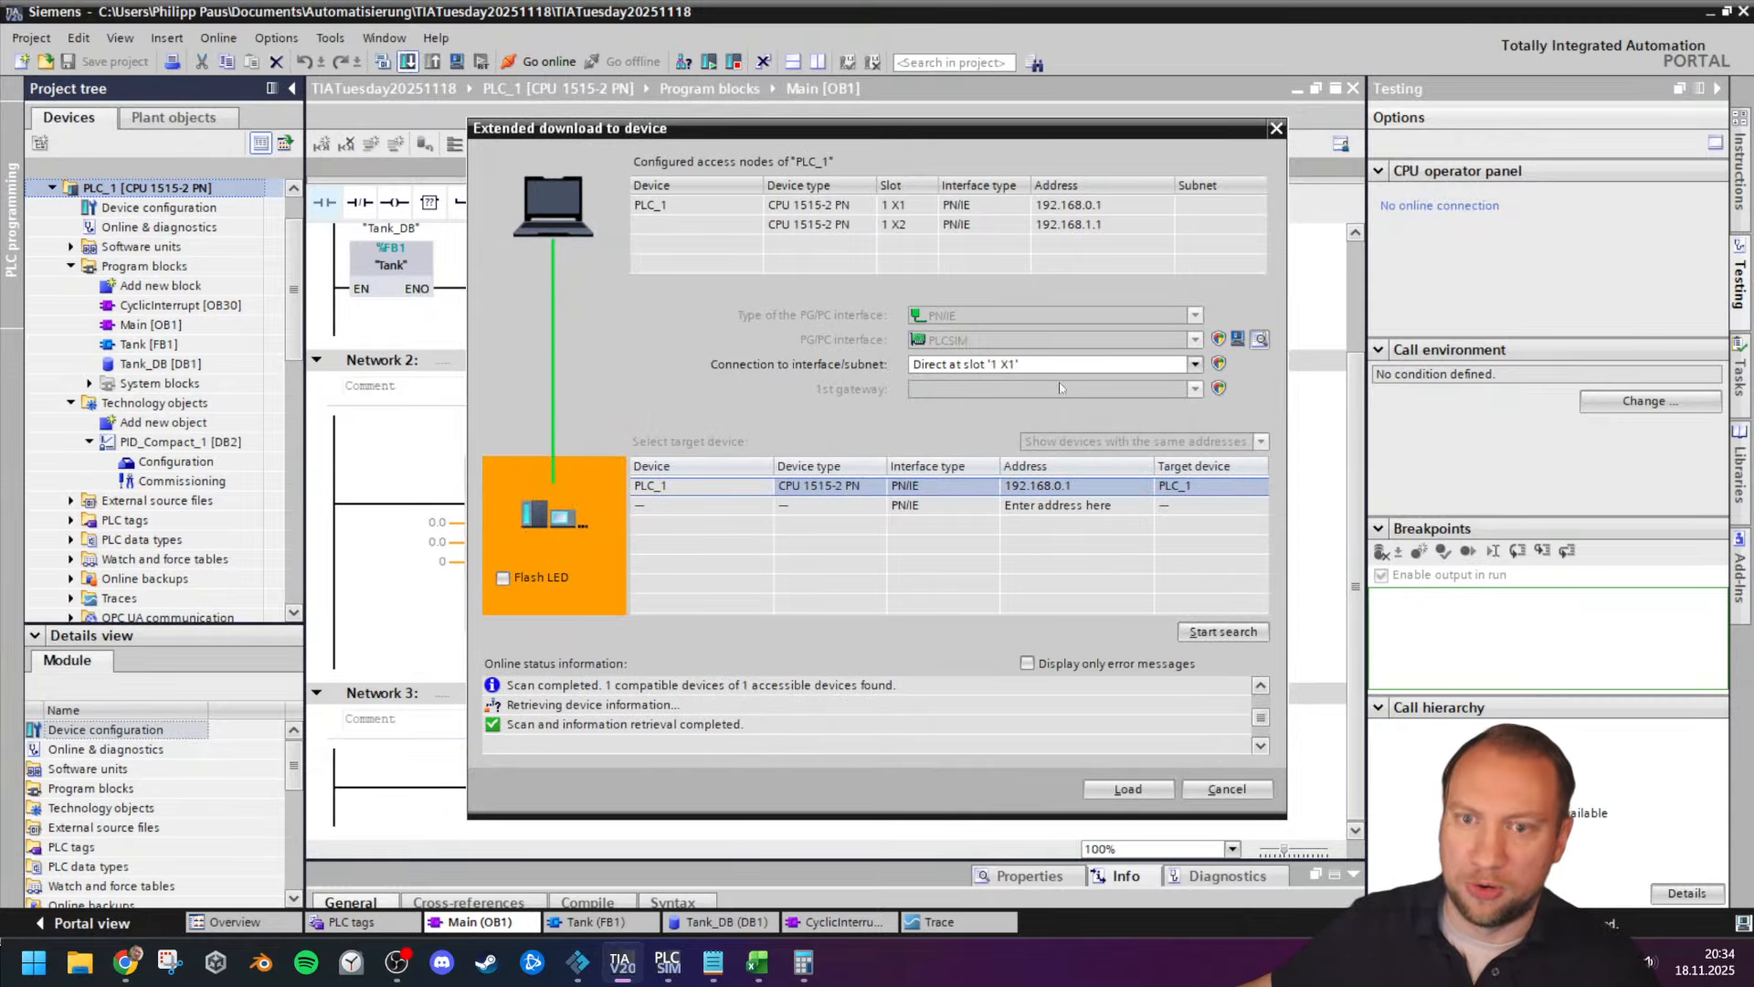
left_click(1250, 633)
left_click(1055, 486)
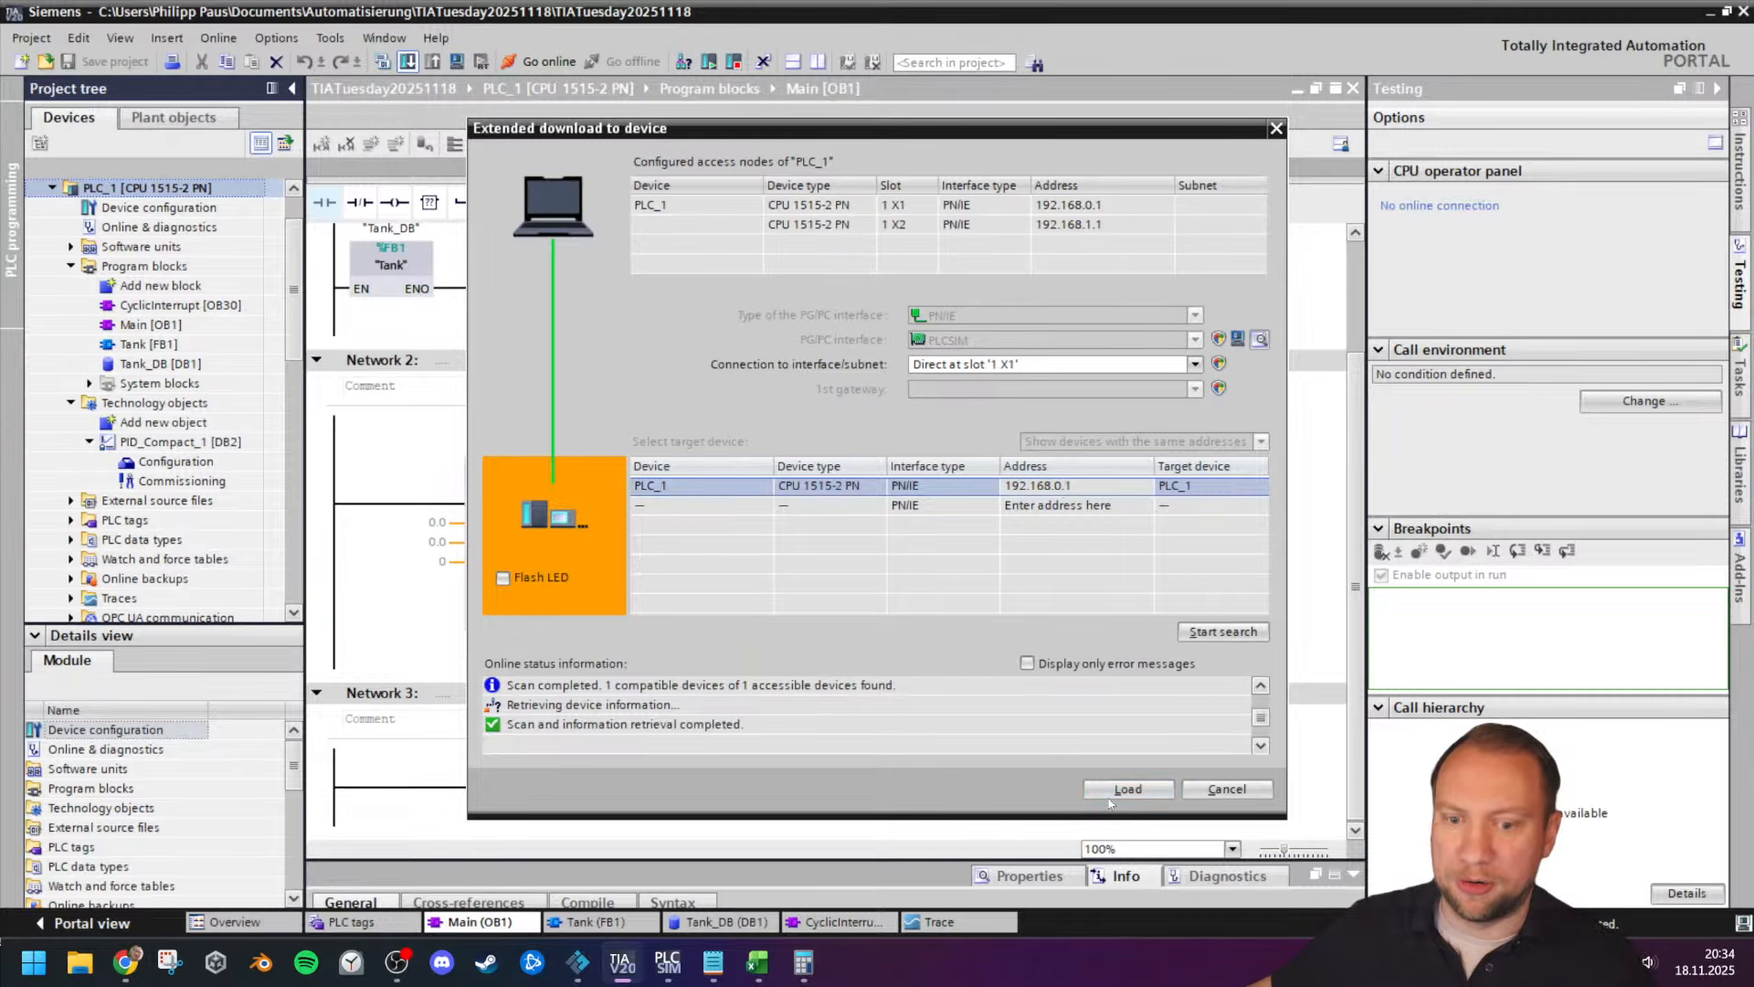
left_click(1126, 790)
left_click(1124, 678)
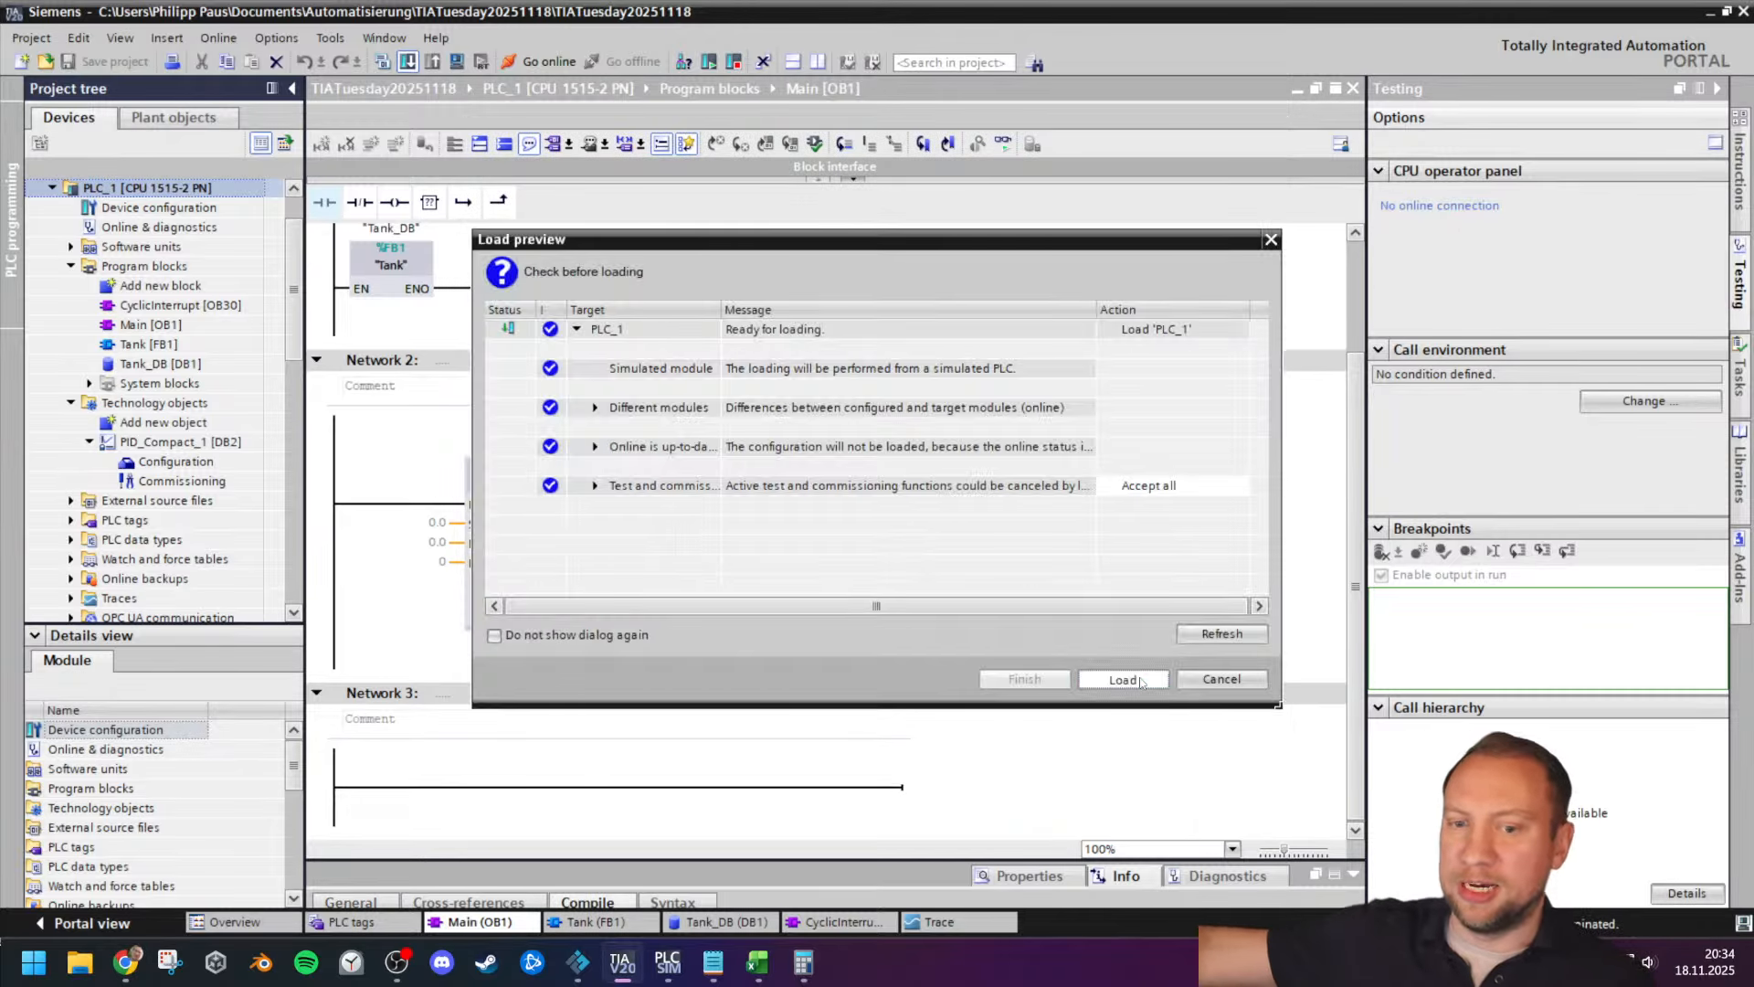
left_click(1024, 678)
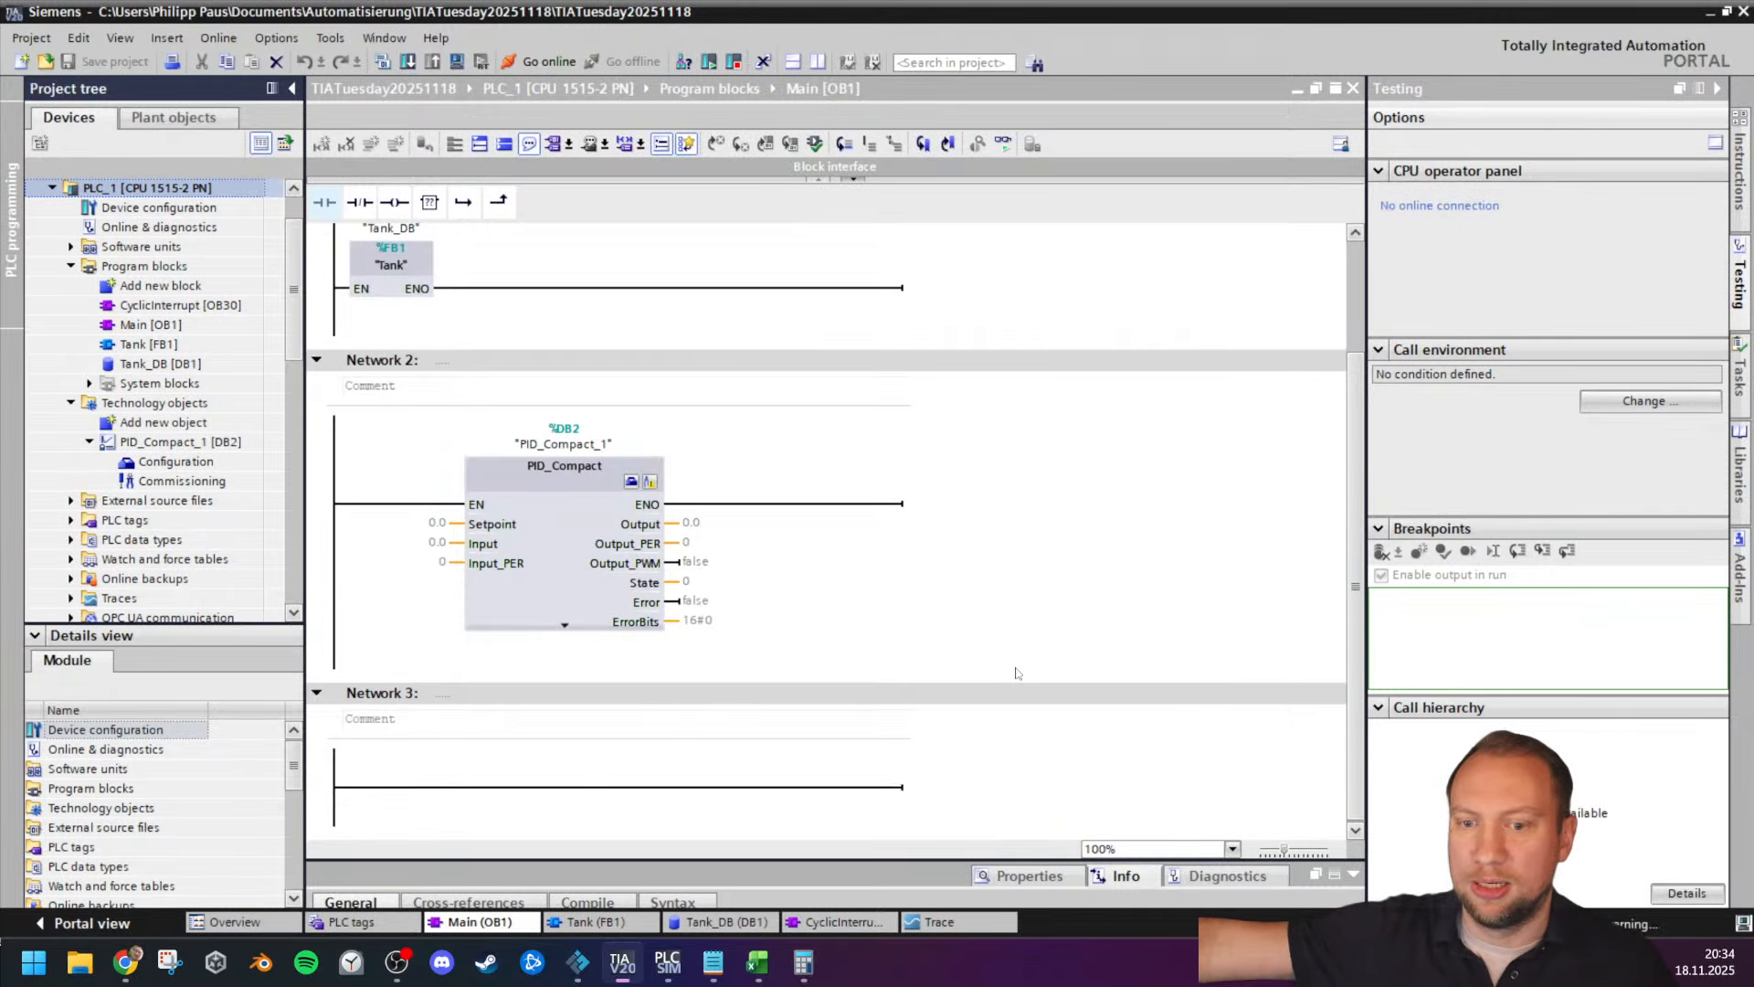
left_click(1002, 144)
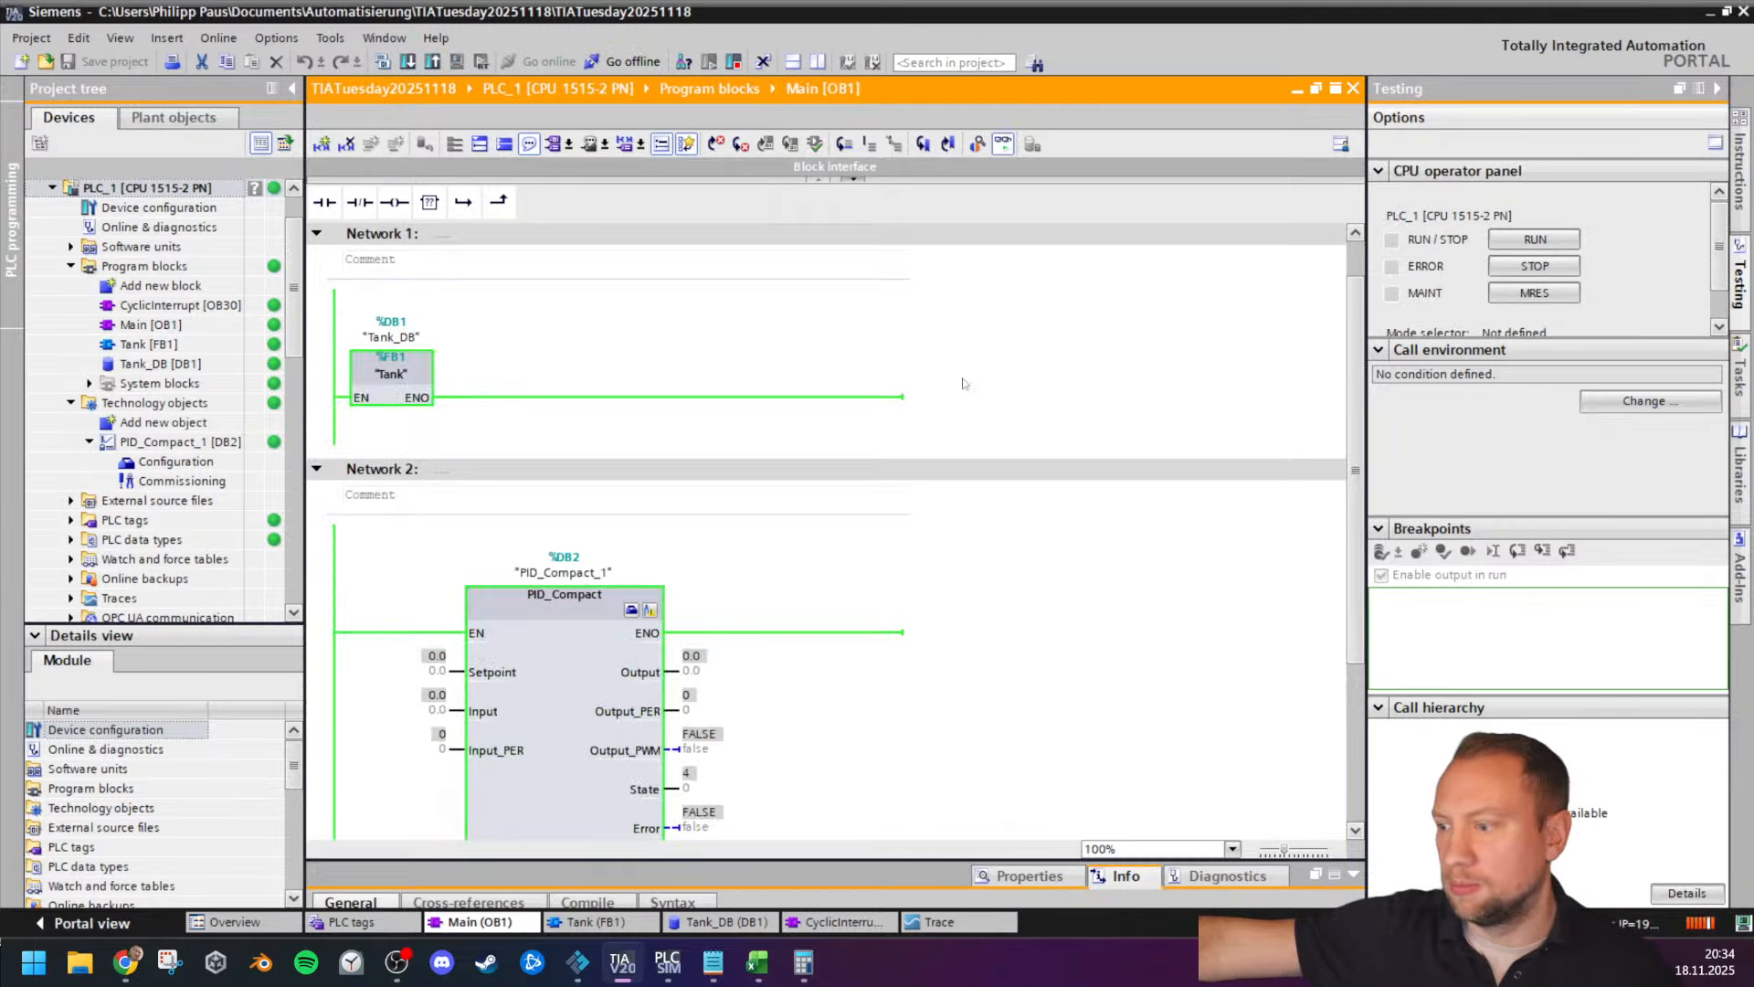
scroll(799, 528, "down", 3)
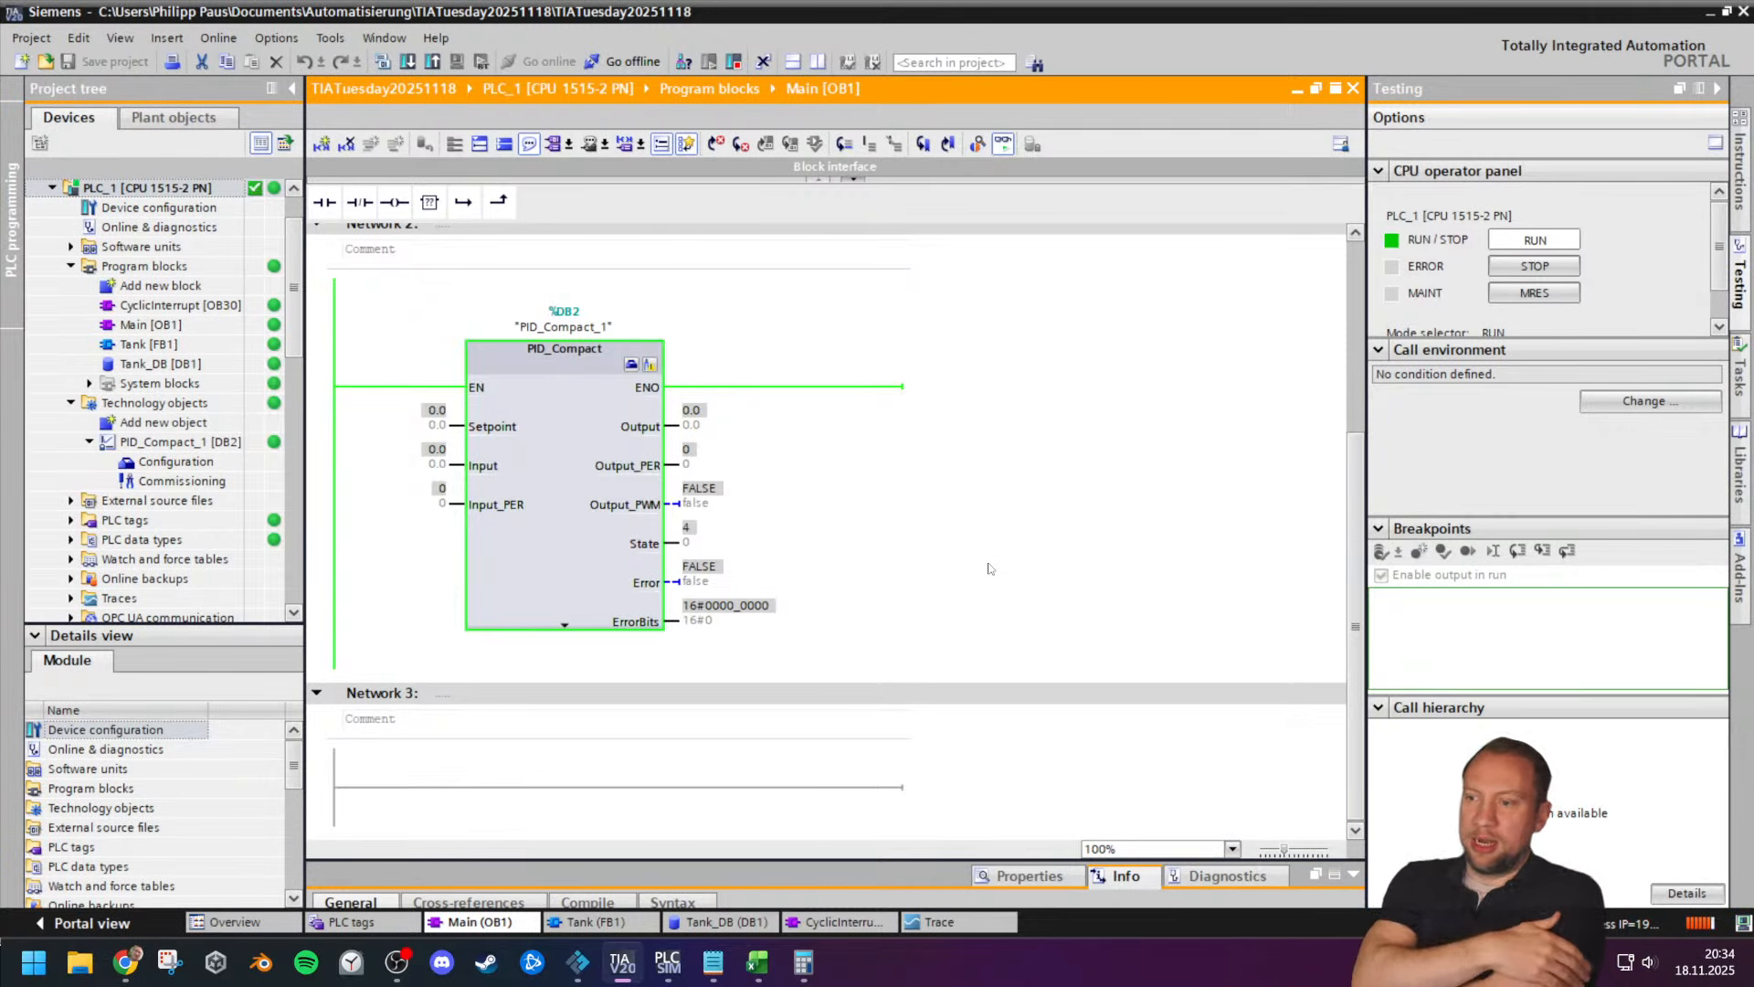
left_click(712, 962)
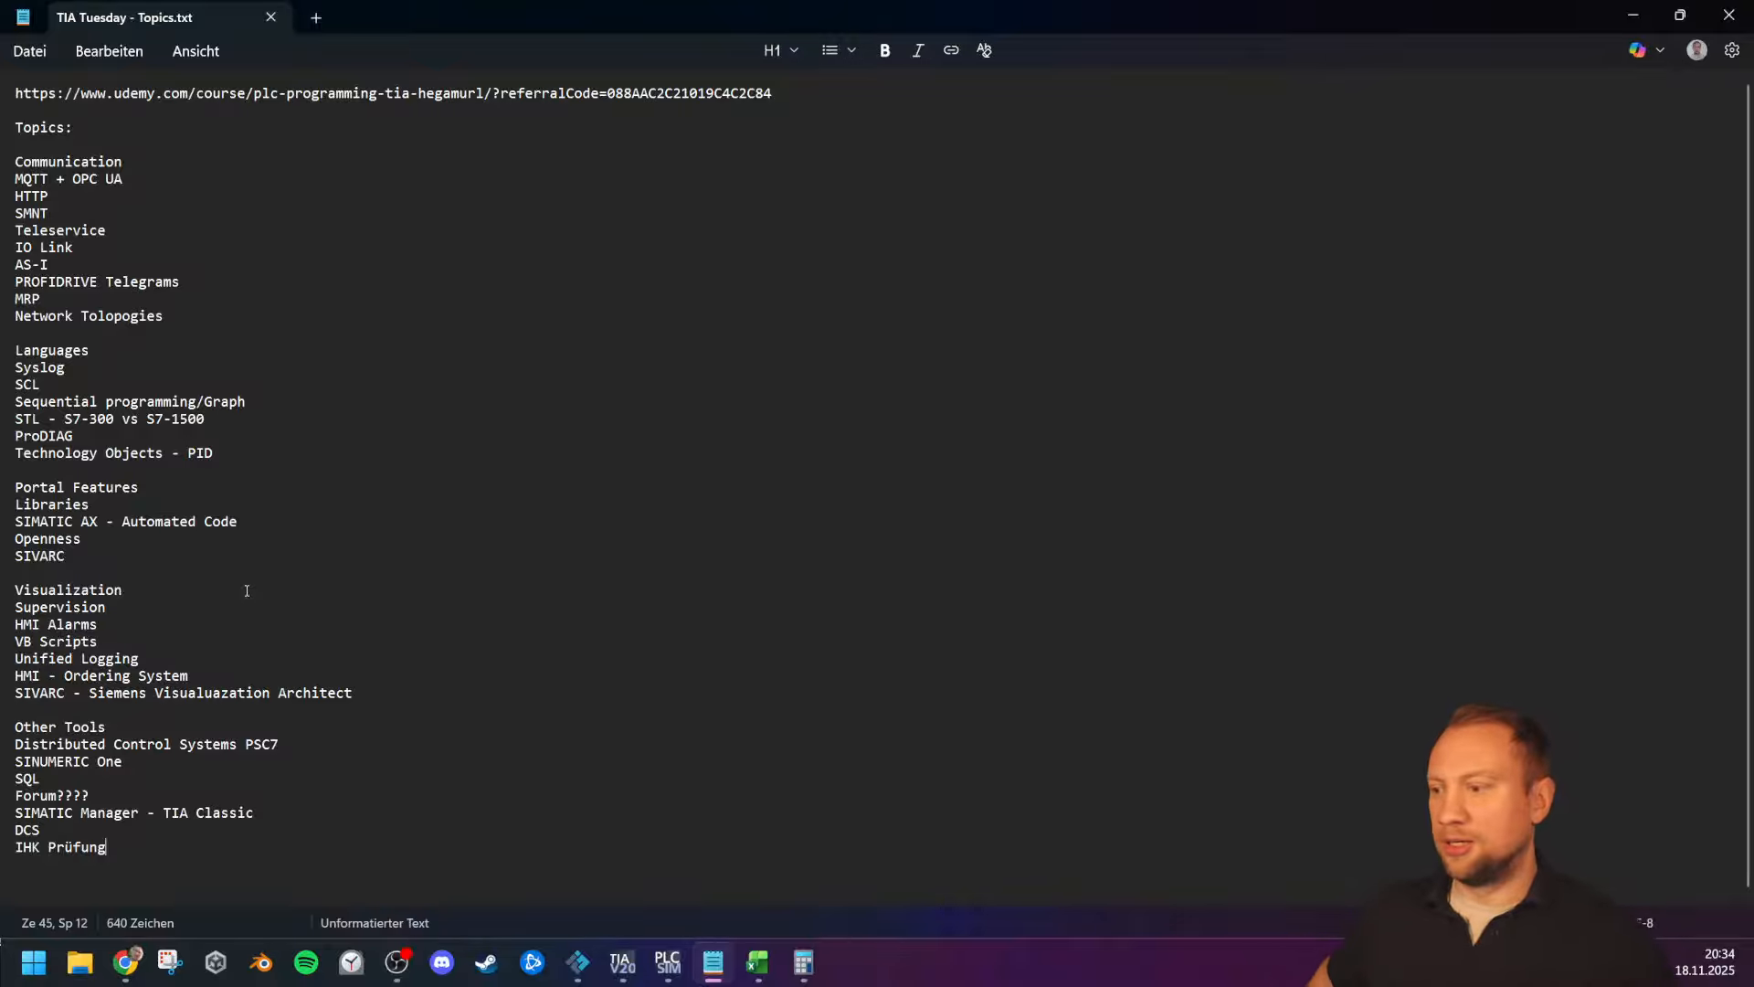
left_click(1634, 19)
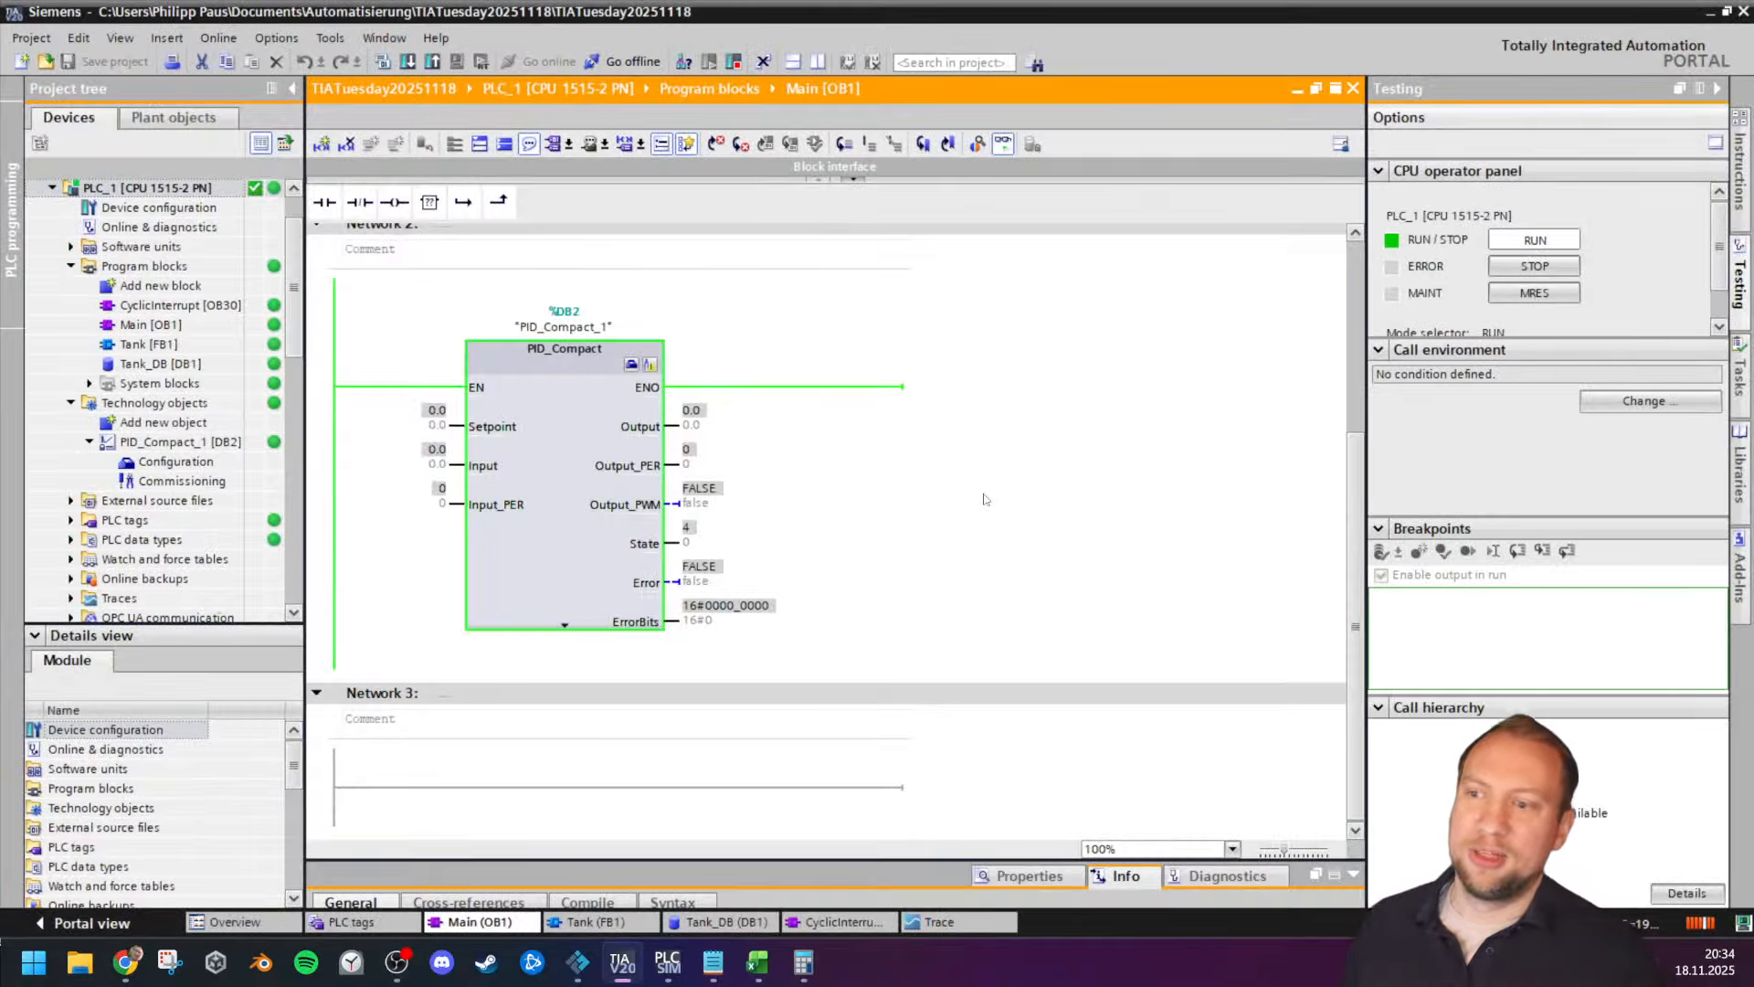
scroll(985, 499, "up", 2)
Step: Open the recorded measurement Trace_001 from the trace measurements stored on the device's memory card
left_click(929, 922)
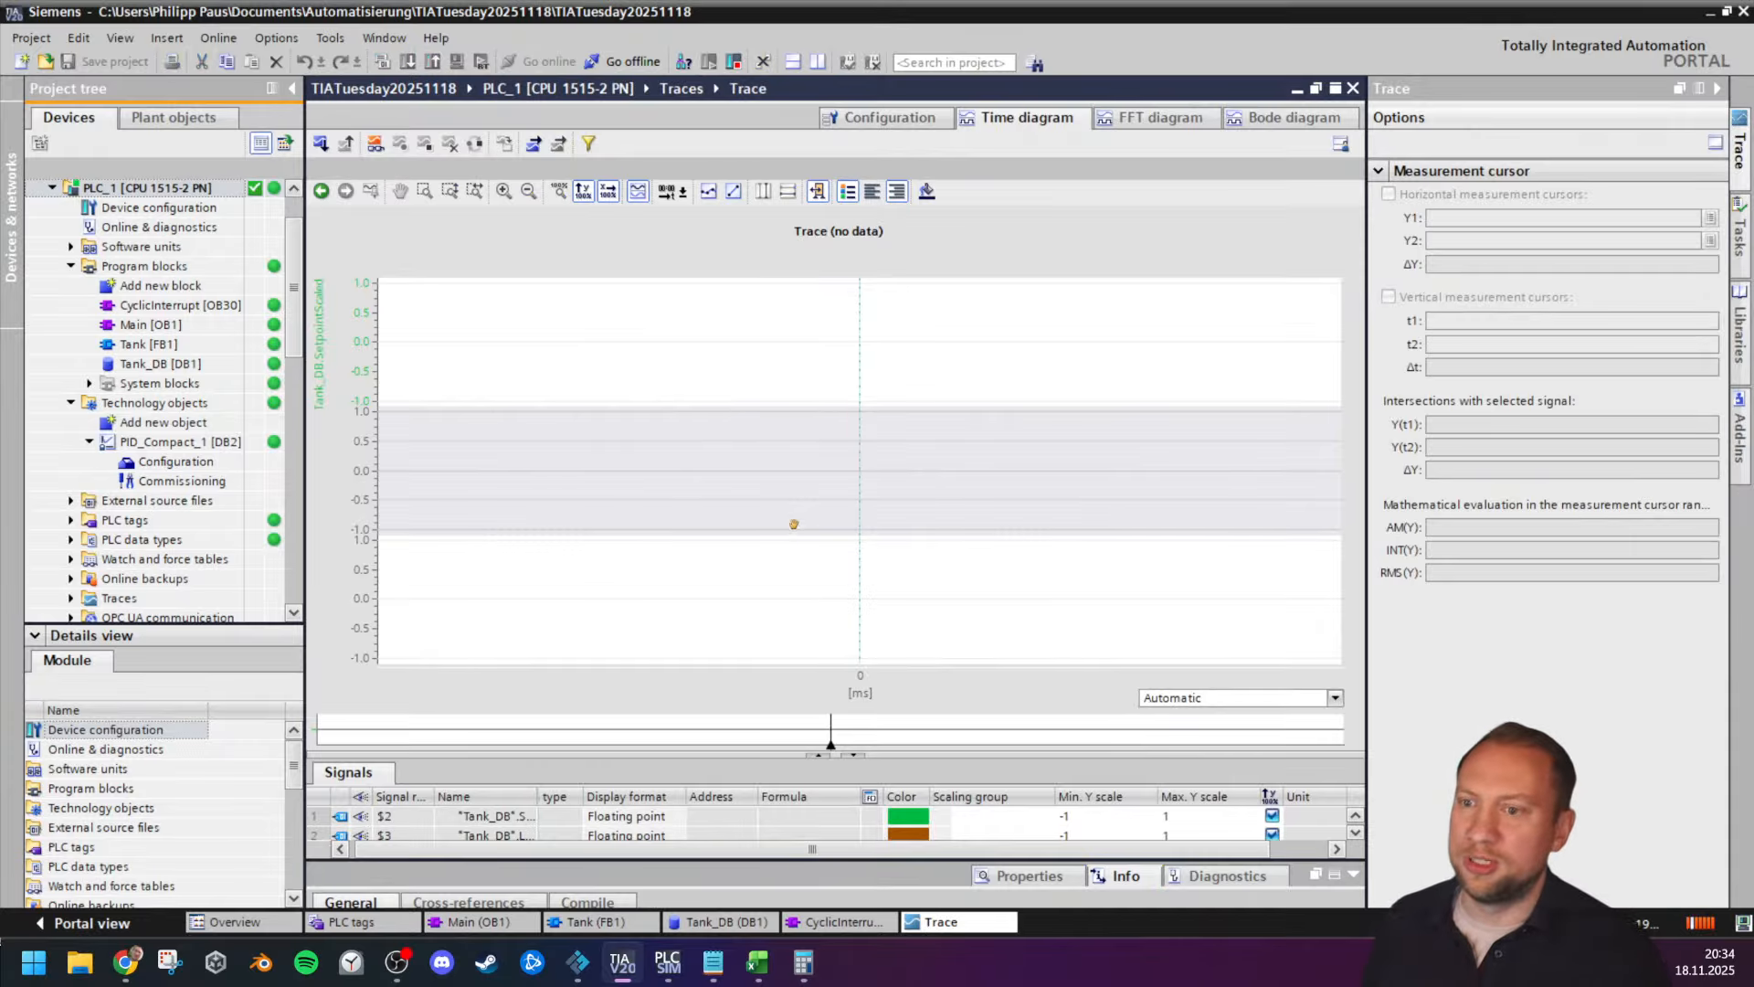
double_click(208, 482)
scroll(208, 482, "down", 2)
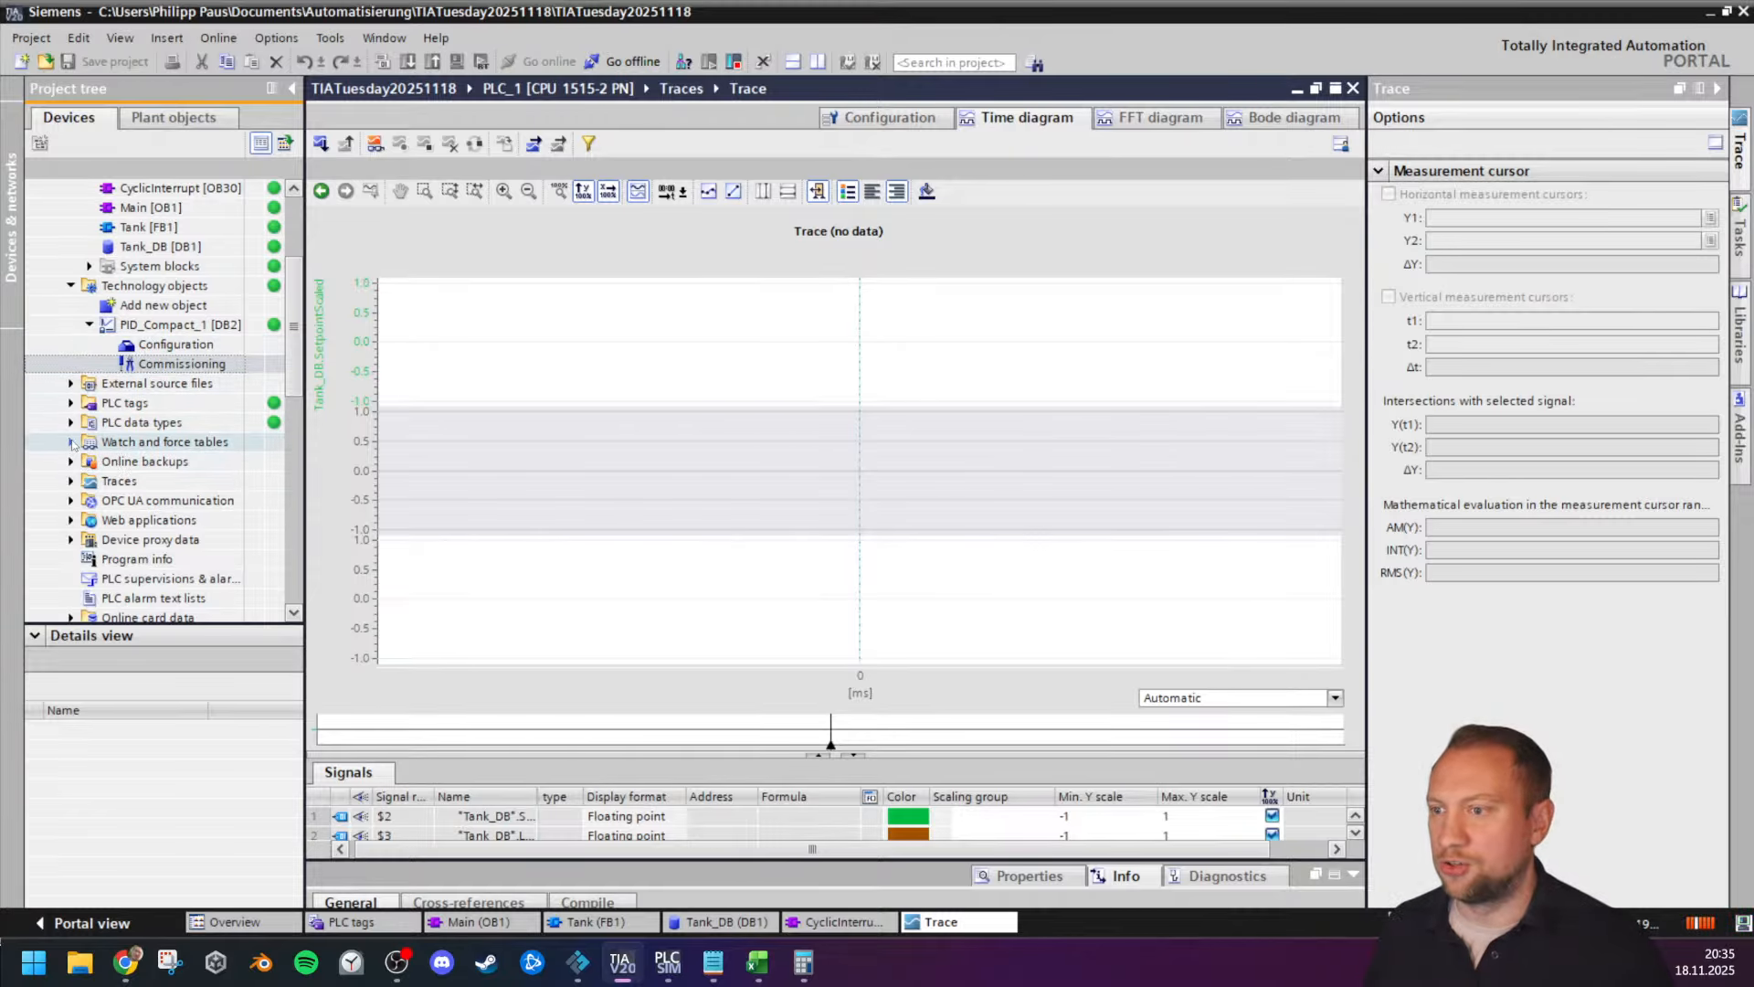
left_click(70, 481)
left_click(88, 540)
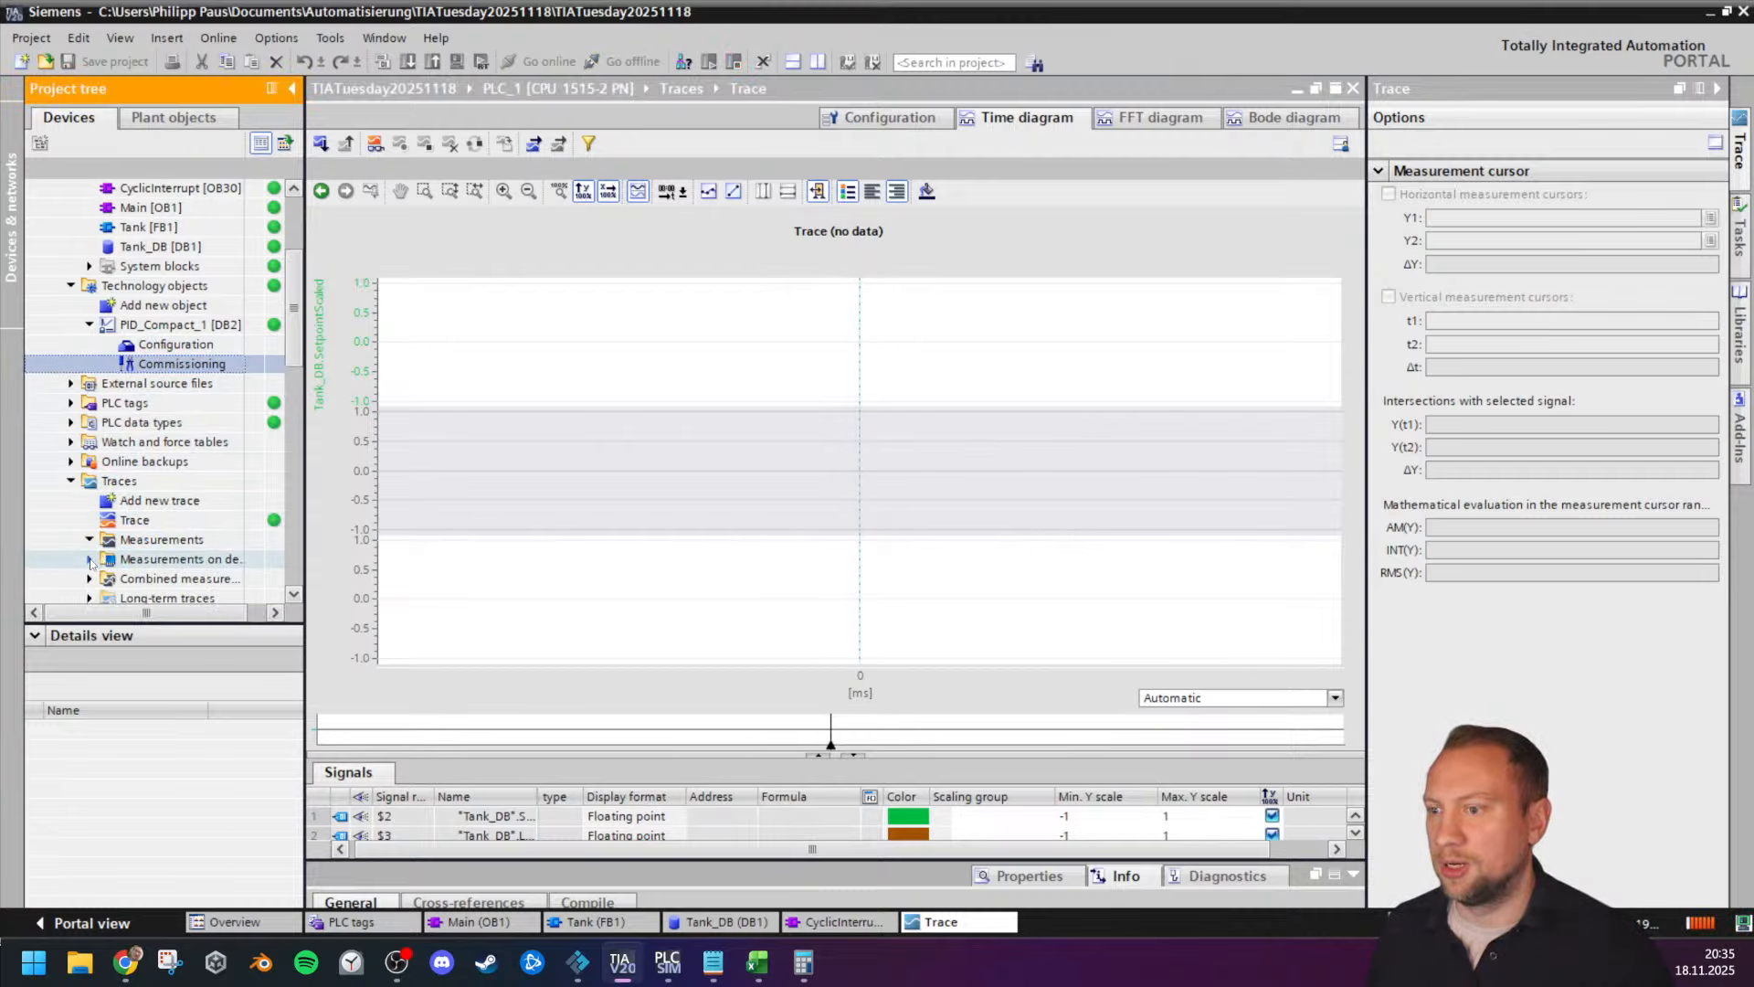
left_click(89, 559)
scroll(96, 555, "down", 1)
left_click(107, 520)
double_click(182, 540)
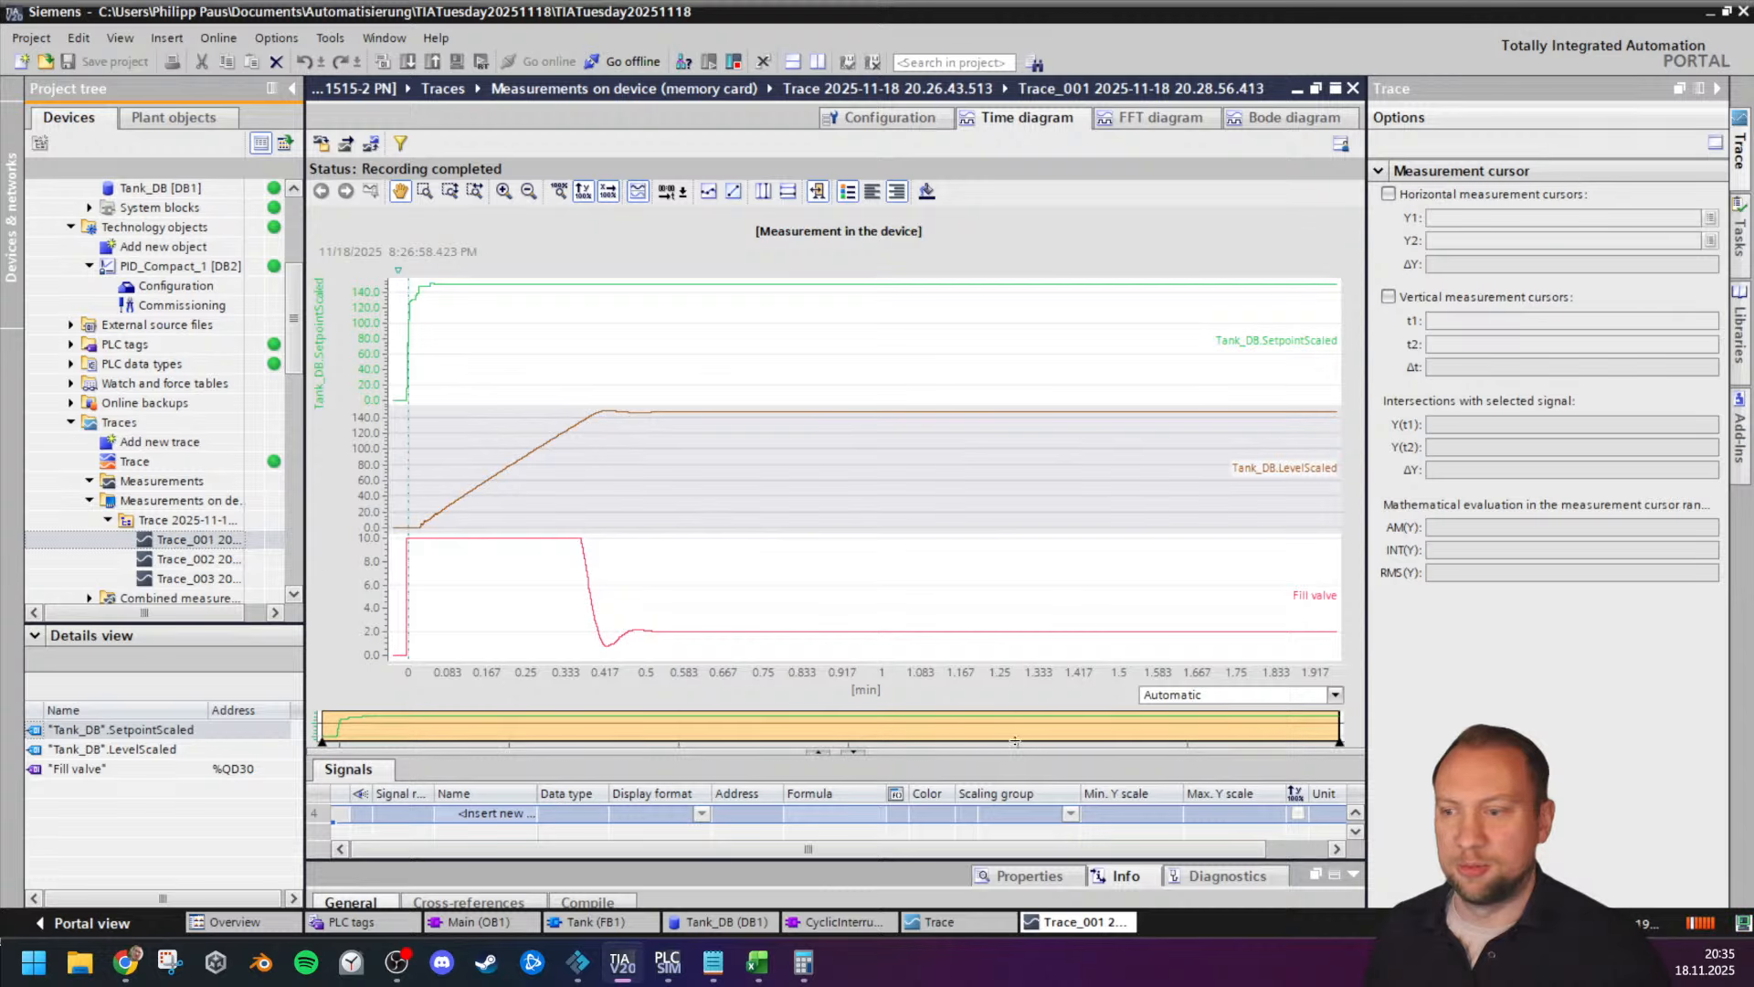
Step: Assign the Tank_DB SetpointScaled and LevelScaled signals to scaling group 1 and zoom the time diagram to about the first 45 s
left_click_drag(1015, 741, 1017, 570)
left_click(1004, 633)
type("1")
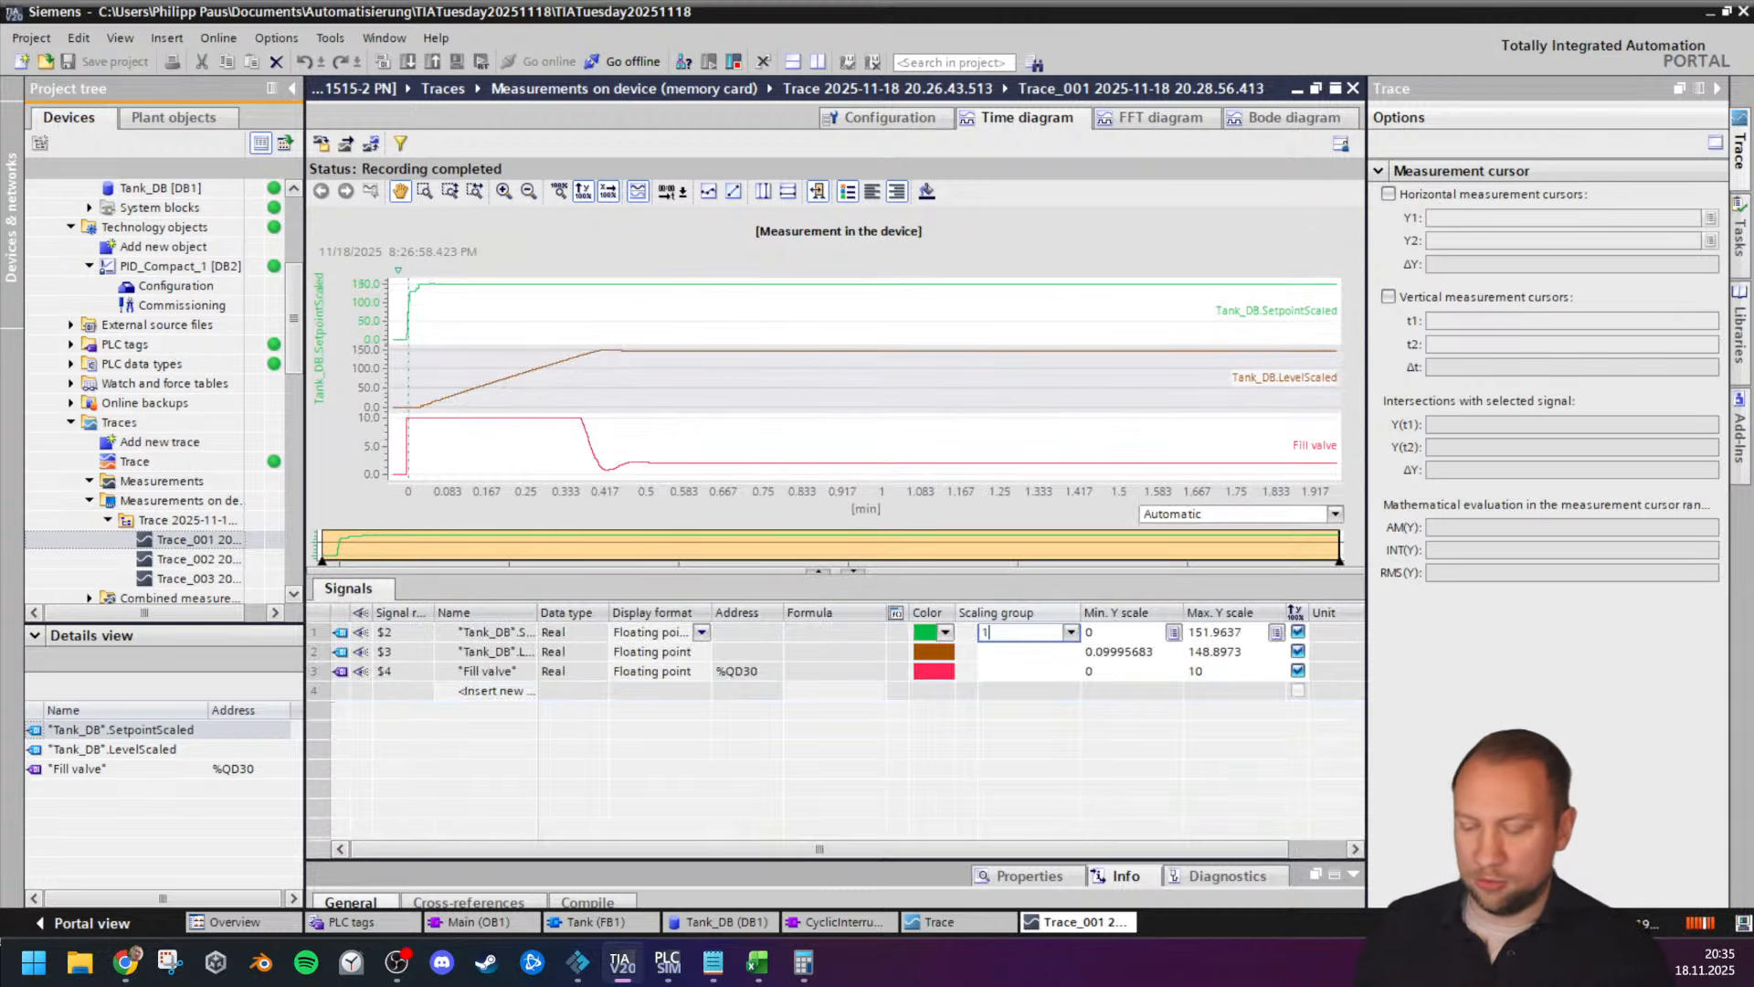
left_click(1014, 651)
type("1")
left_click(1021, 716)
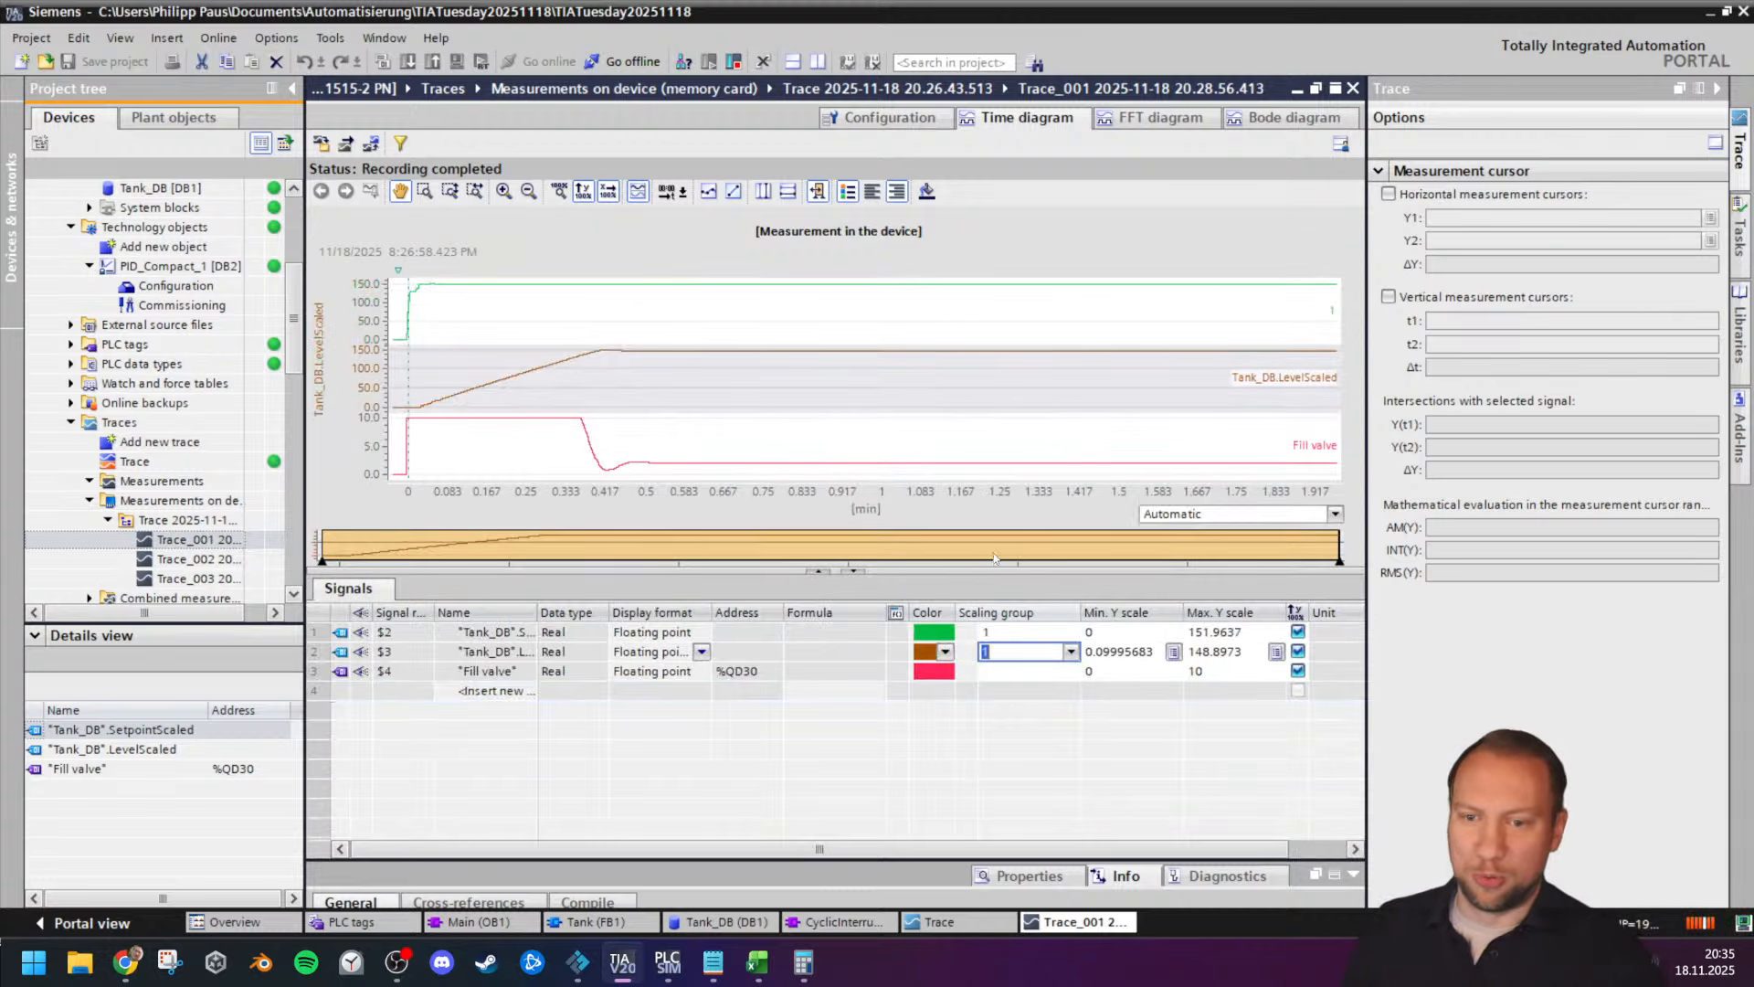
left_click(1017, 691)
left_click_drag(991, 572, 991, 728)
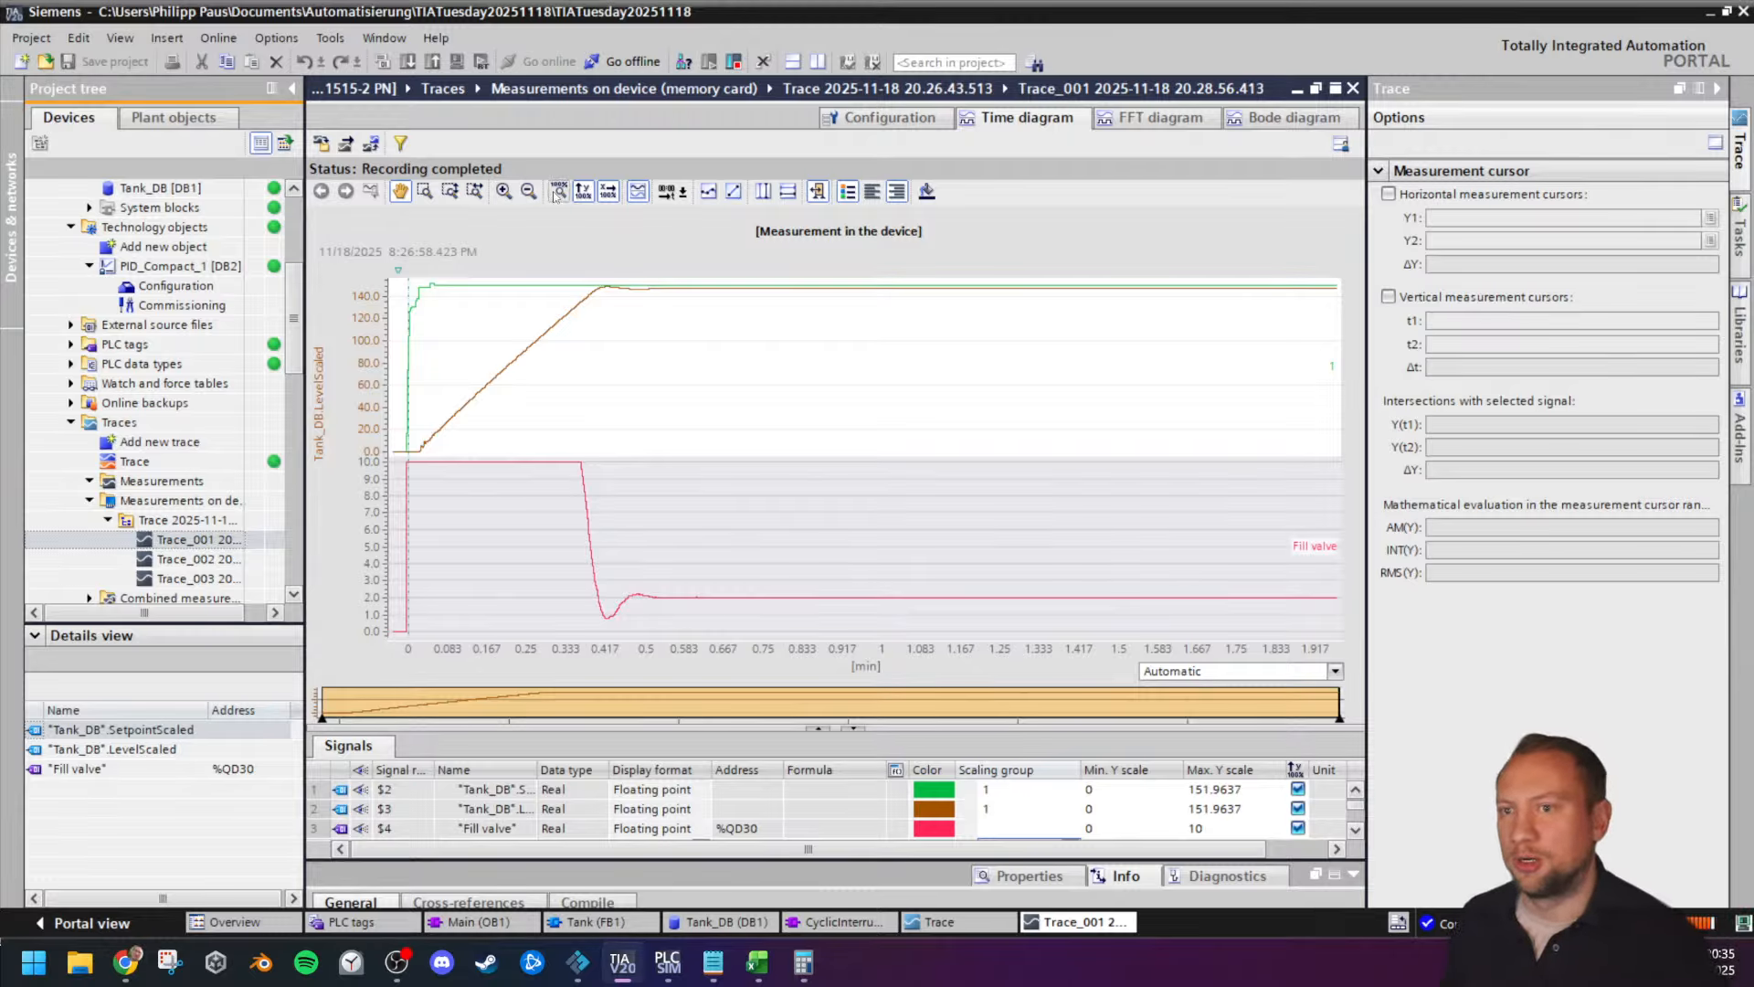
left_click(473, 194)
left_click_drag(395, 323, 774, 353)
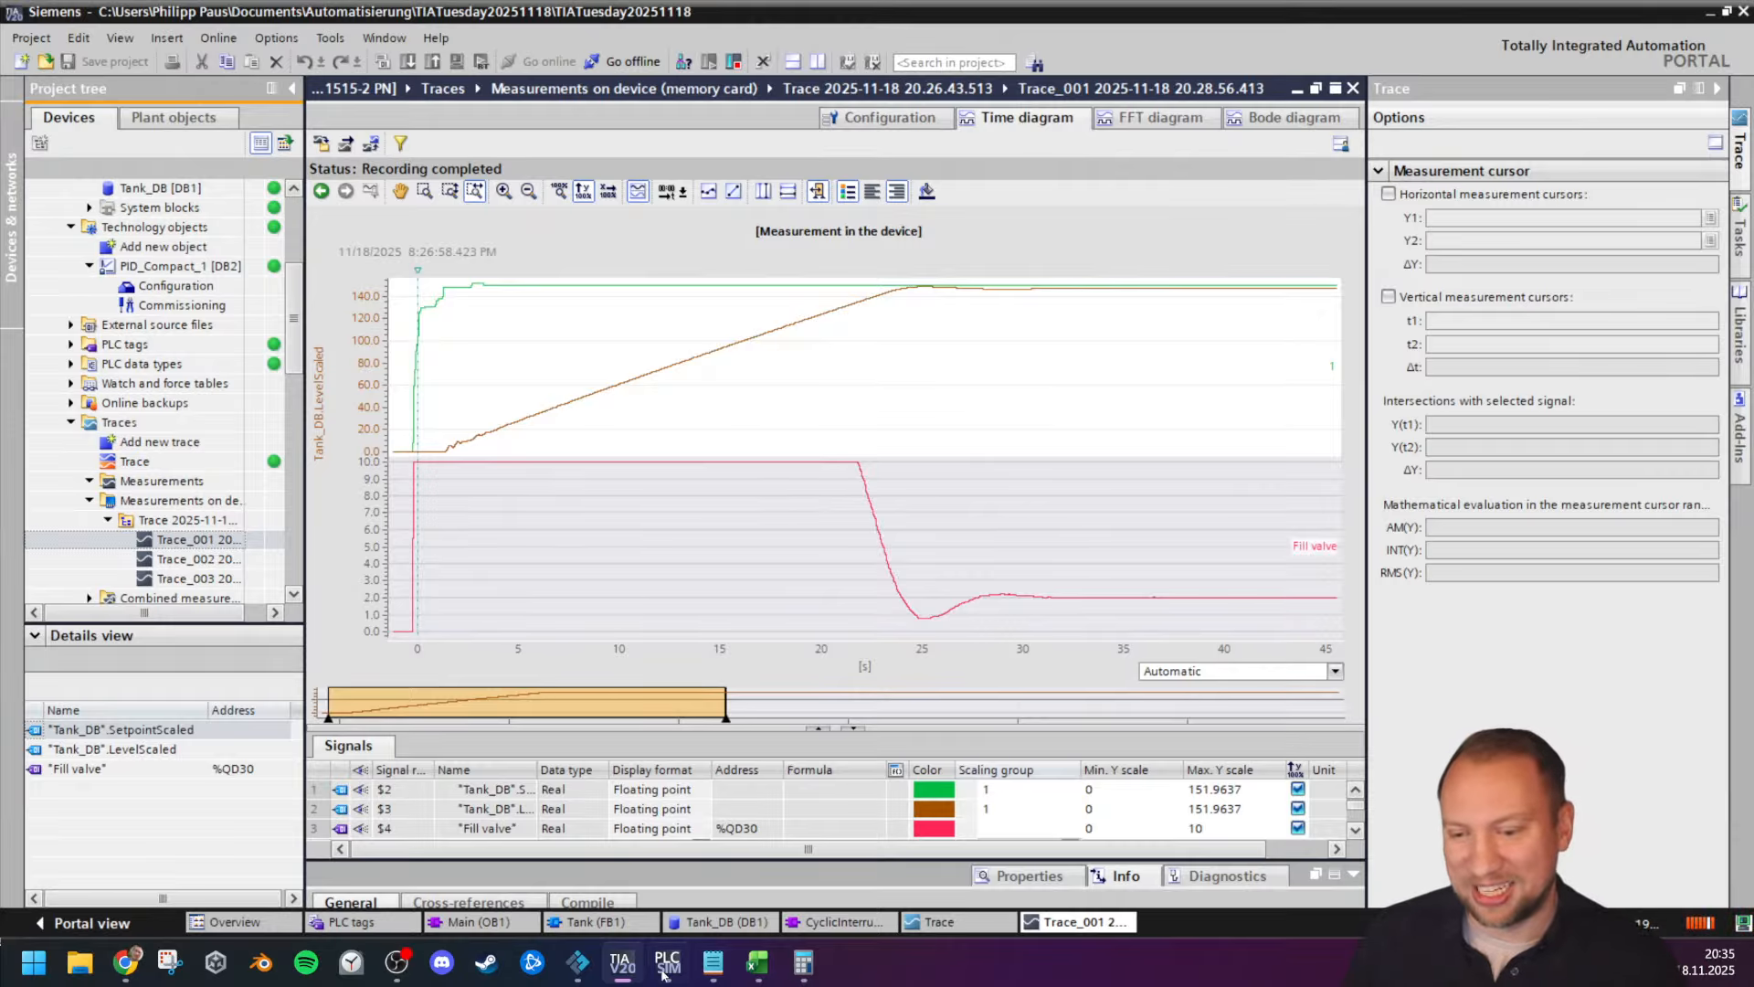
Step: Switch to Factory IO, dismiss the Siemens S7-PLCSIM error dialog and return to the trace in TIA Portal
left_click(590, 972)
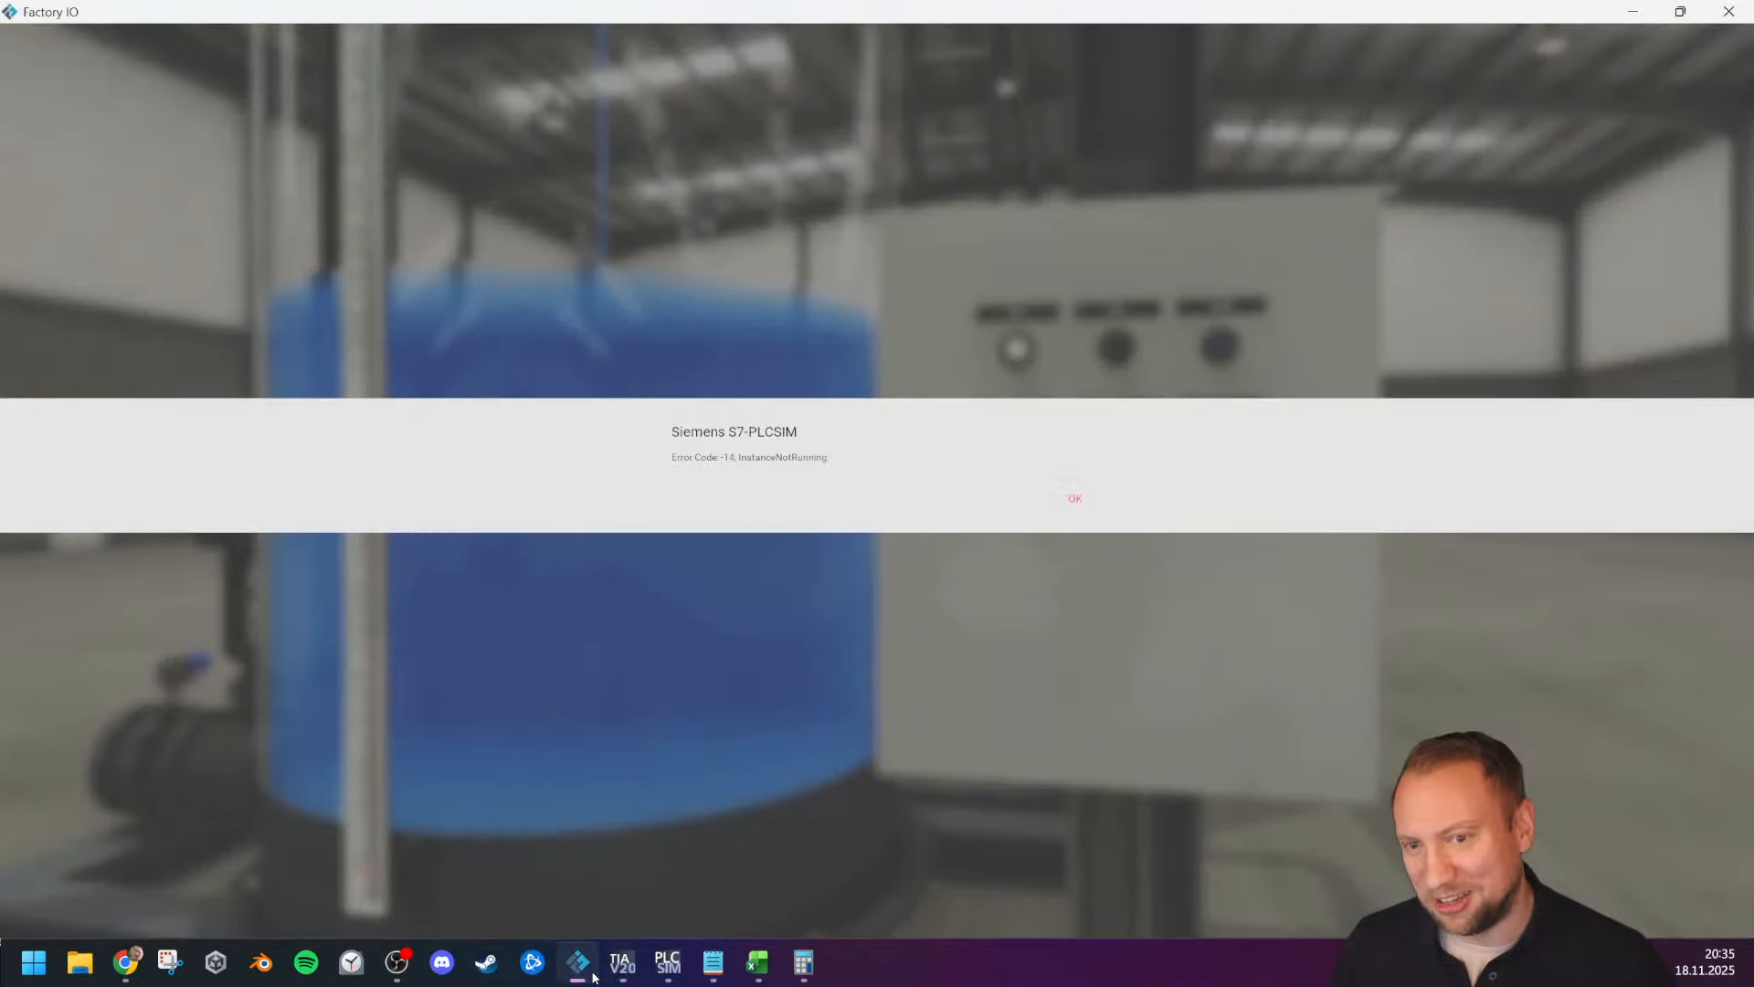
left_click(1075, 502)
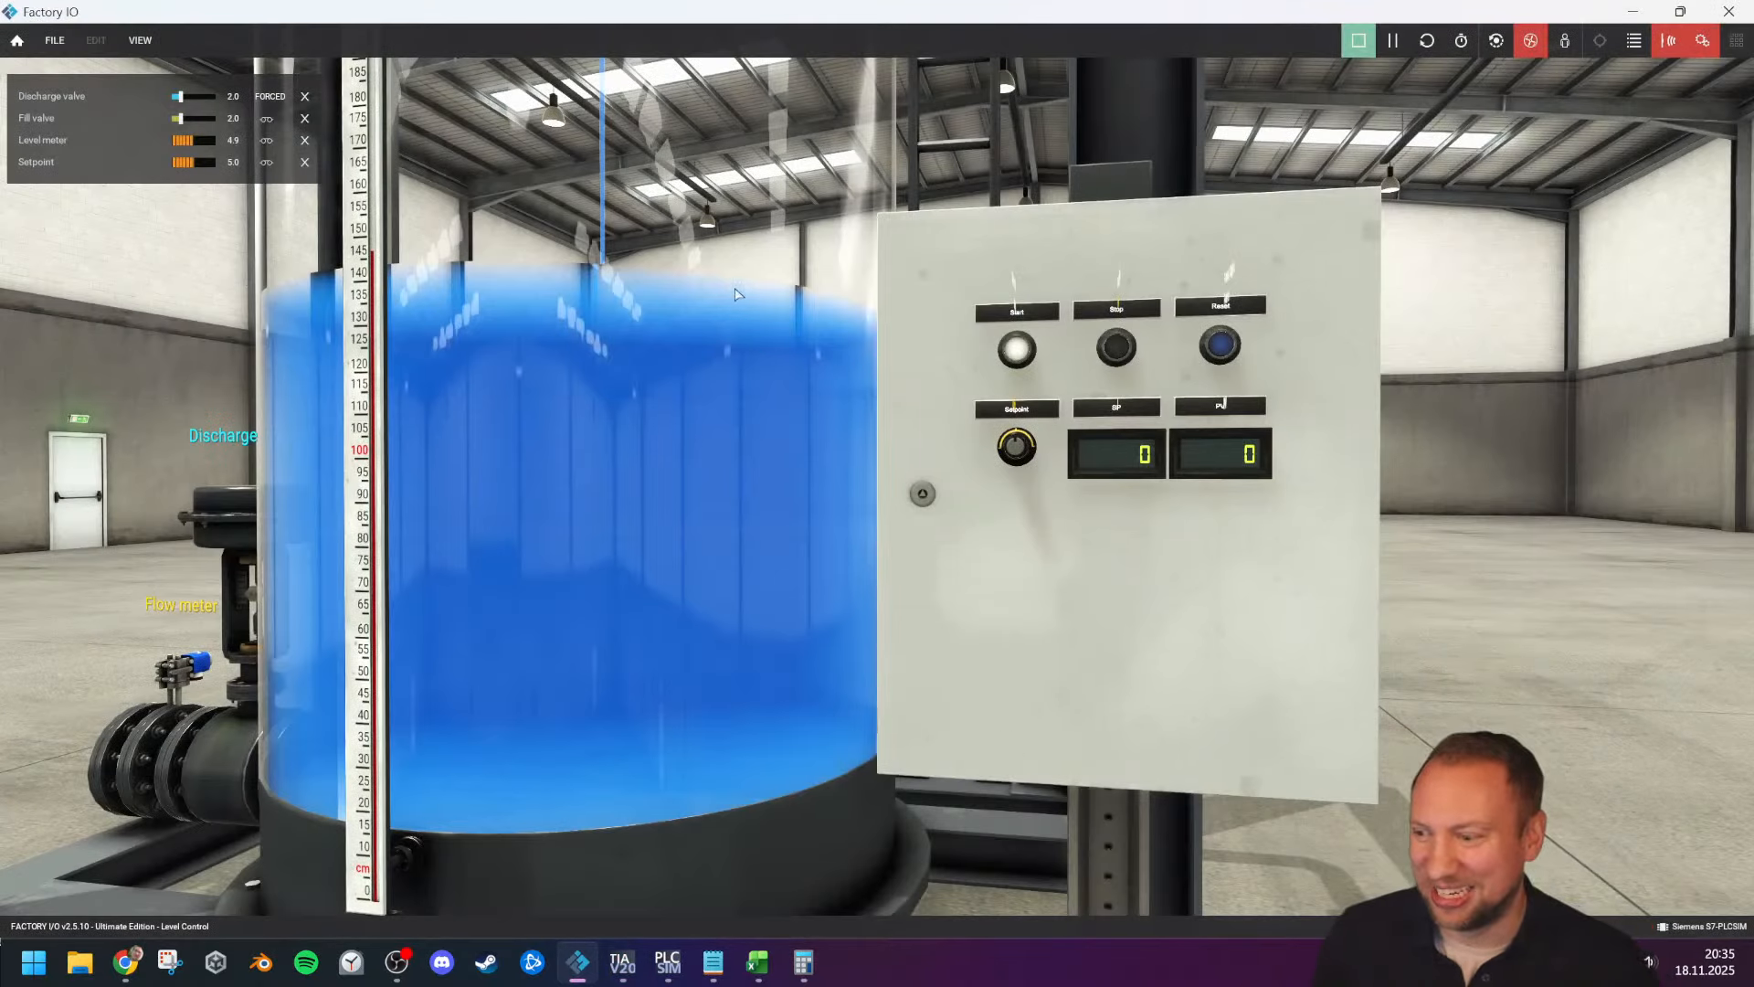
left_click(1637, 11)
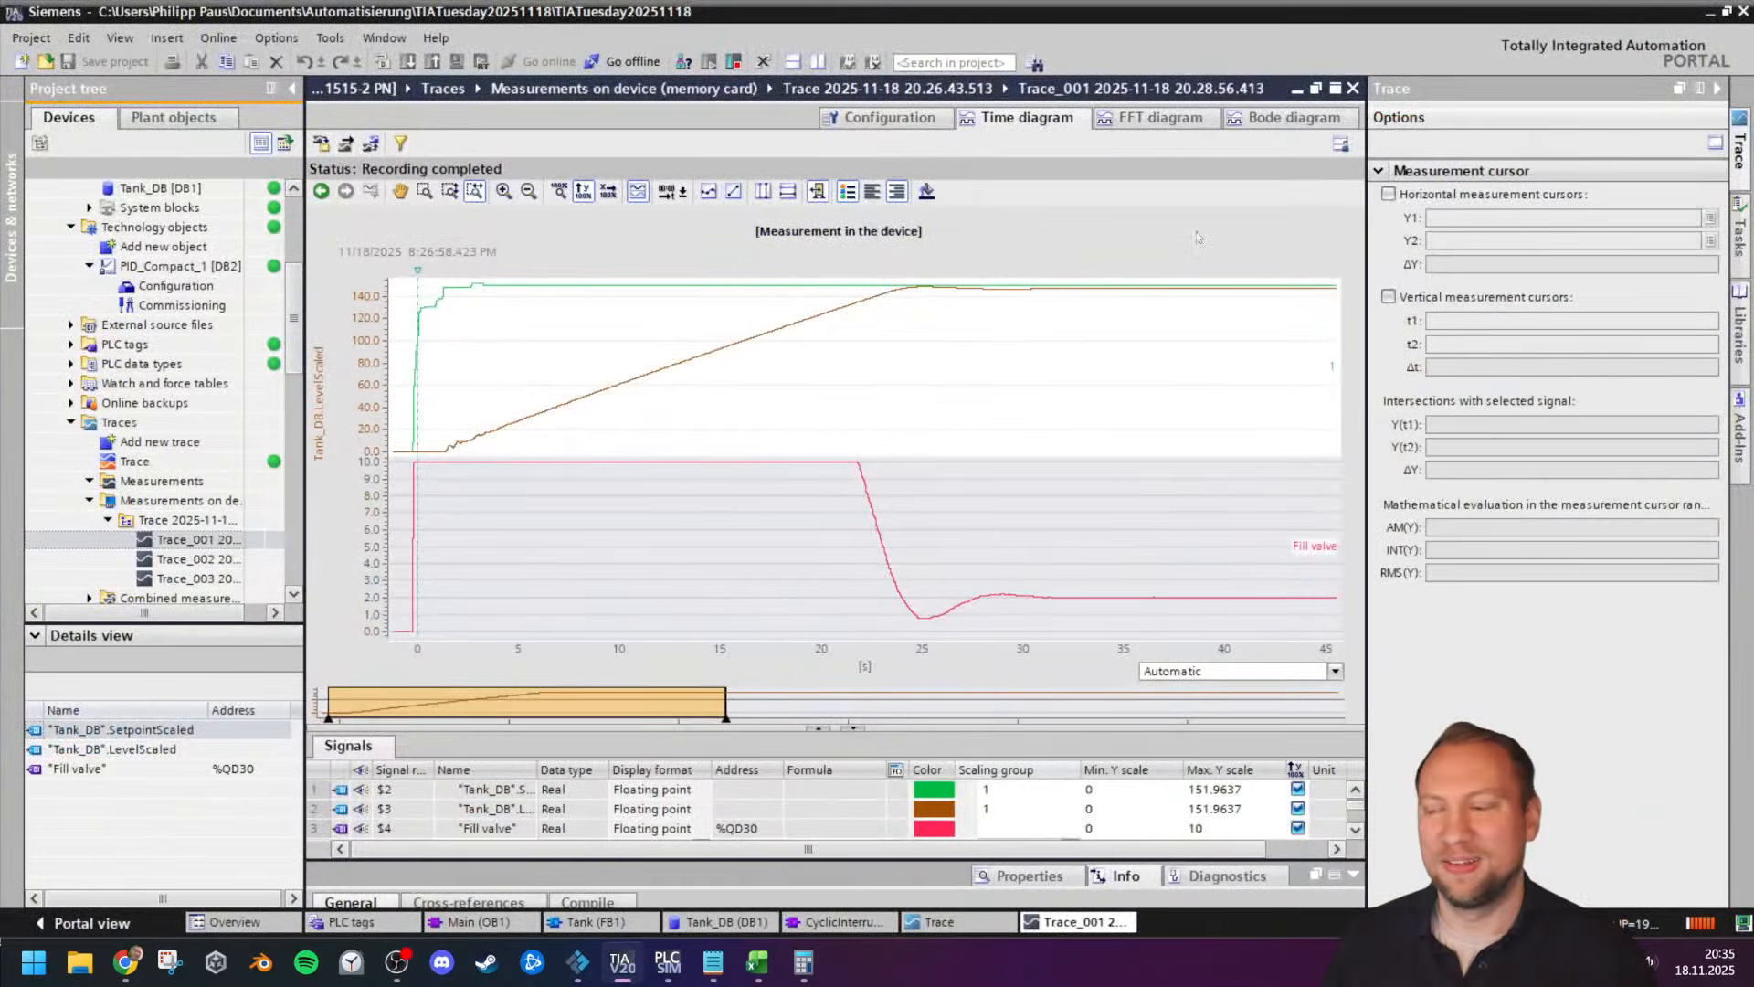